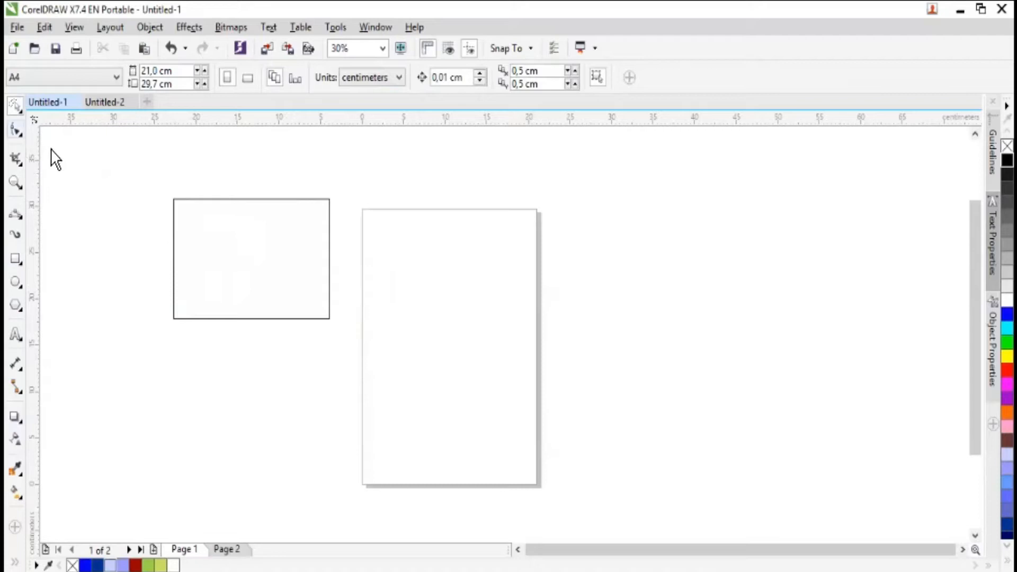
# - Draw a rectangle about 15.7 by 10.2 cm on the page and move it below the existing rectangle beside the page
pyautogui.click(16, 259)
pyautogui.moveTo(400, 252); pyautogui.dragTo(532, 348)
pyautogui.click(15, 105)
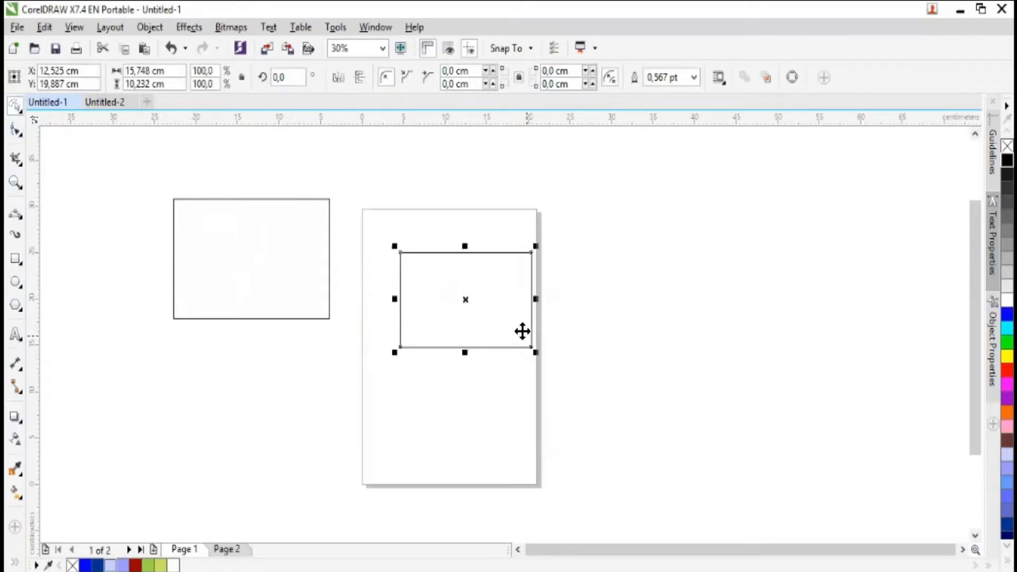
pyautogui.moveTo(413, 297); pyautogui.dragTo(244, 377)
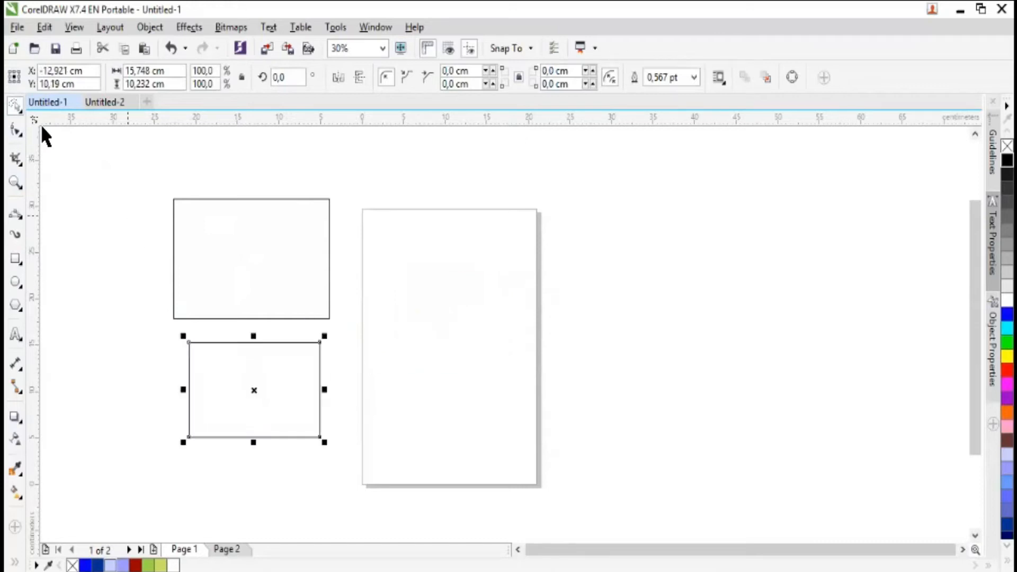
# - Select both rectangles together with the Pick tool, deselect them, and move the smaller one up by about 1 cm
pyautogui.click(53, 110)
pyautogui.moveTo(101, 143)
pyautogui.mouseDown()
pyautogui.moveTo(254, 272)
pyautogui.moveTo(376, 399)
pyautogui.moveTo(403, 478)
pyautogui.moveTo(423, 500)
pyautogui.mouseUp()
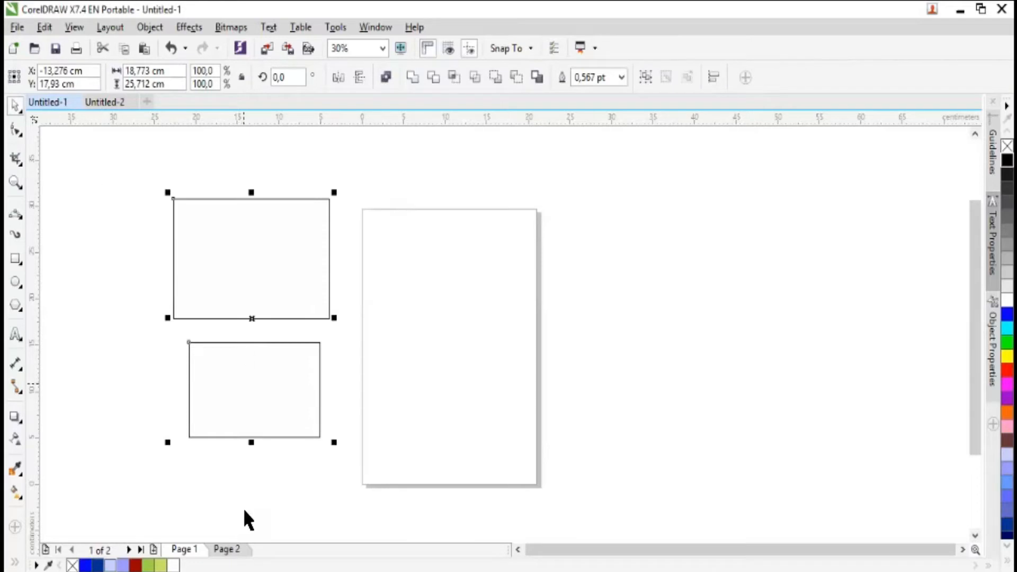
pyautogui.click(358, 362)
pyautogui.moveTo(276, 372); pyautogui.dragTo(276, 362)
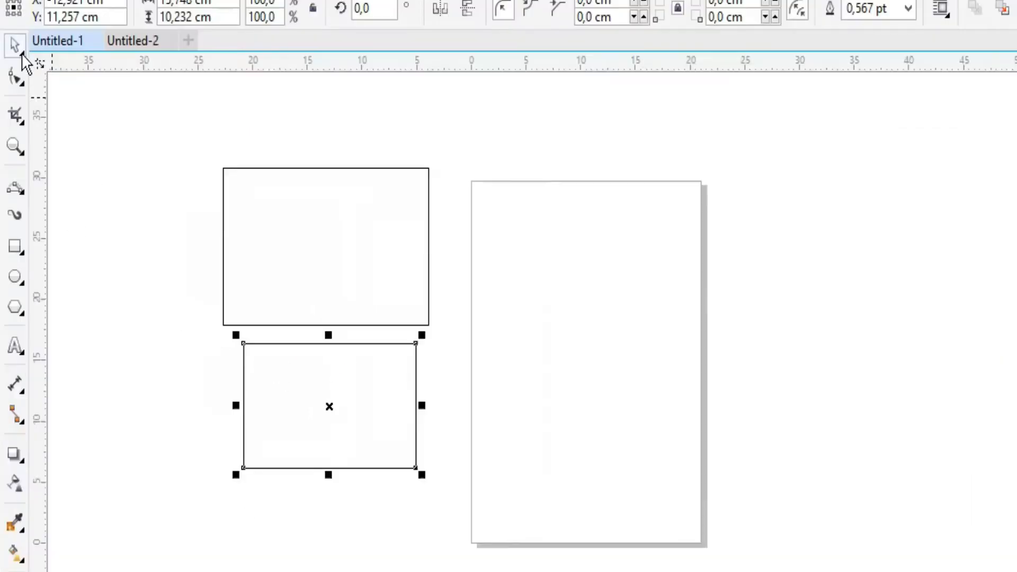
# - Use the Freehand Pick tool to lasso around the two rectangles beside the page
pyautogui.click(22, 54)
pyautogui.click(61, 70)
pyautogui.moveTo(127, 104)
pyautogui.mouseDown()
pyautogui.moveTo(313, 239)
pyautogui.moveTo(139, 399)
pyautogui.moveTo(65, 174)
pyautogui.mouseUp()
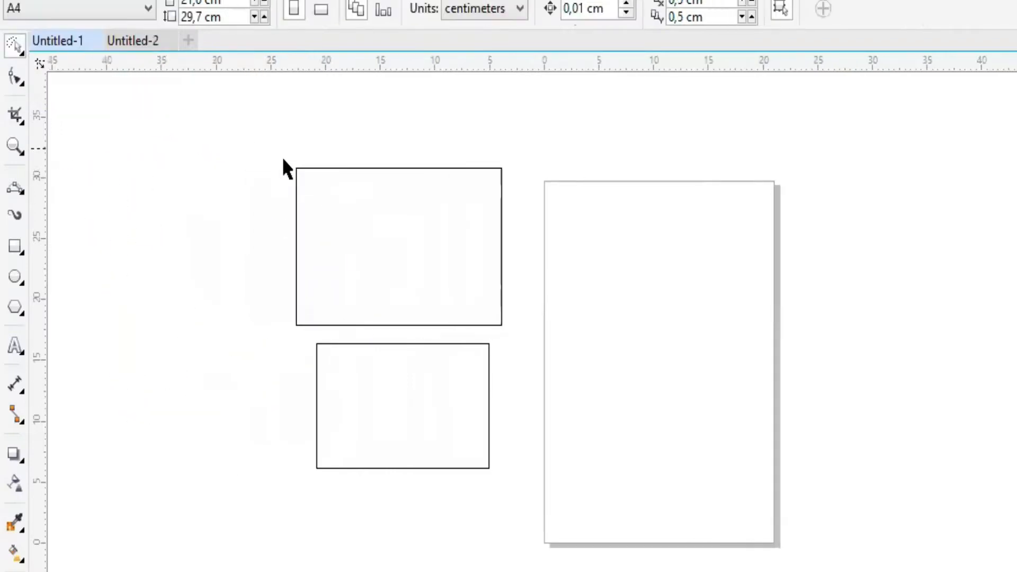
pyautogui.moveTo(231, 123)
pyautogui.mouseDown()
pyautogui.moveTo(485, 183)
pyautogui.moveTo(528, 255)
pyautogui.moveTo(487, 490)
pyautogui.moveTo(350, 529)
pyautogui.moveTo(290, 531)
pyautogui.mouseUp()
pyautogui.moveTo(147, 316)
pyautogui.mouseDown()
pyautogui.moveTo(153, 220)
pyautogui.moveTo(141, 195)
pyautogui.mouseUp()
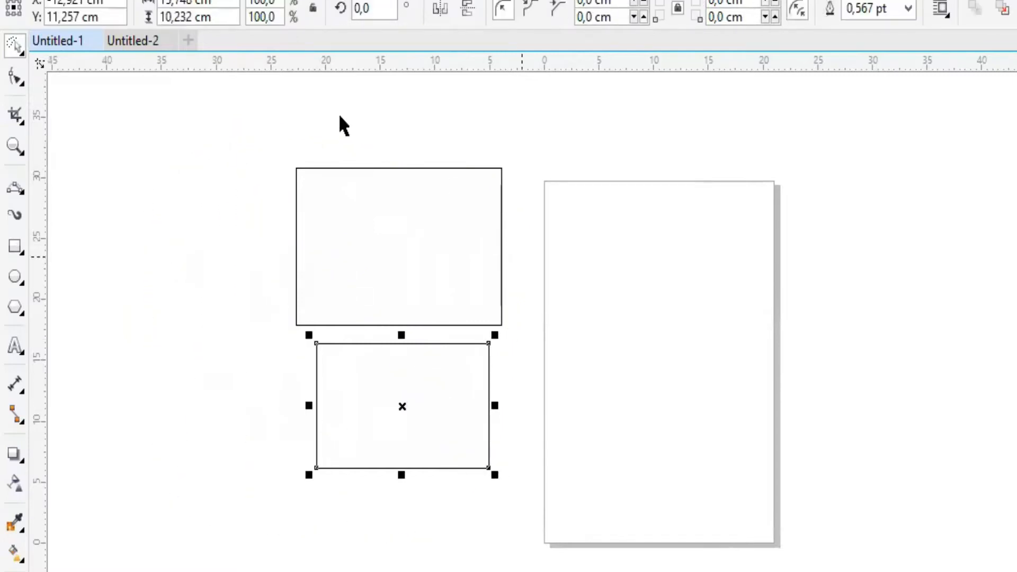
pyautogui.moveTo(559, 140)
pyautogui.mouseDown()
pyautogui.moveTo(286, 150)
pyautogui.moveTo(258, 168)
pyautogui.moveTo(256, 343)
pyautogui.moveTo(376, 504)
pyautogui.moveTo(340, 543)
pyautogui.moveTo(563, 556)
pyautogui.moveTo(366, 400)
pyautogui.moveTo(277, 257)
pyautogui.moveTo(272, 222)
pyautogui.mouseUp()
pyautogui.moveTo(264, 393); pyautogui.dragTo(323, 54)
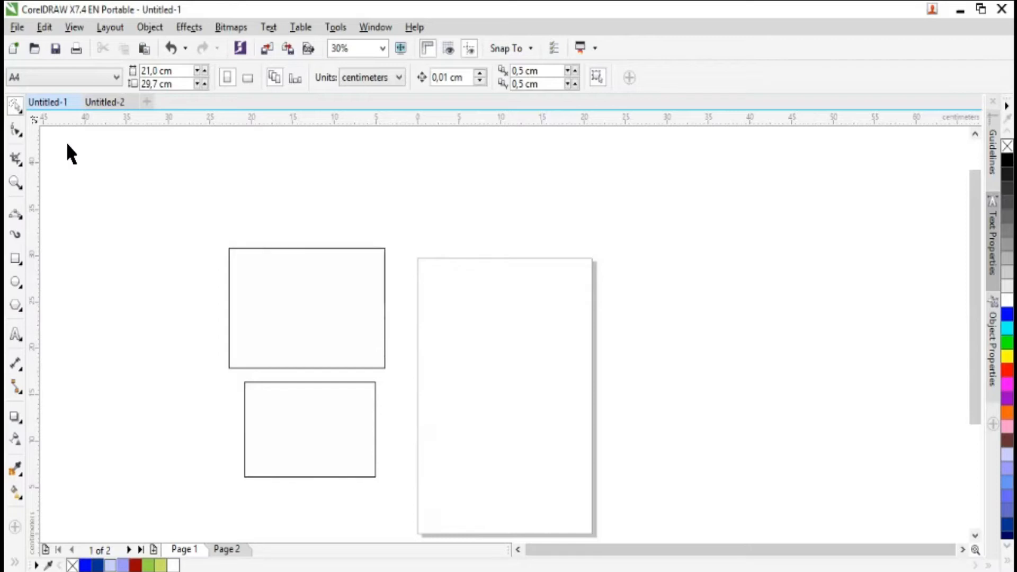
# - Scale the upper rectangle with Free Transform to about 23.8 cm wide and 11.6 cm high
pyautogui.click(24, 112)
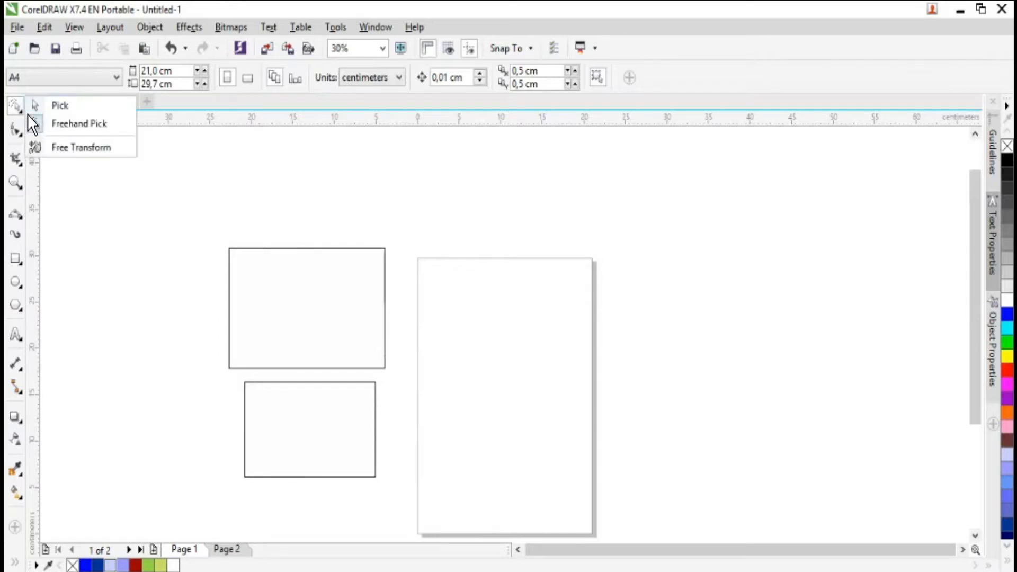
pyautogui.click(87, 149)
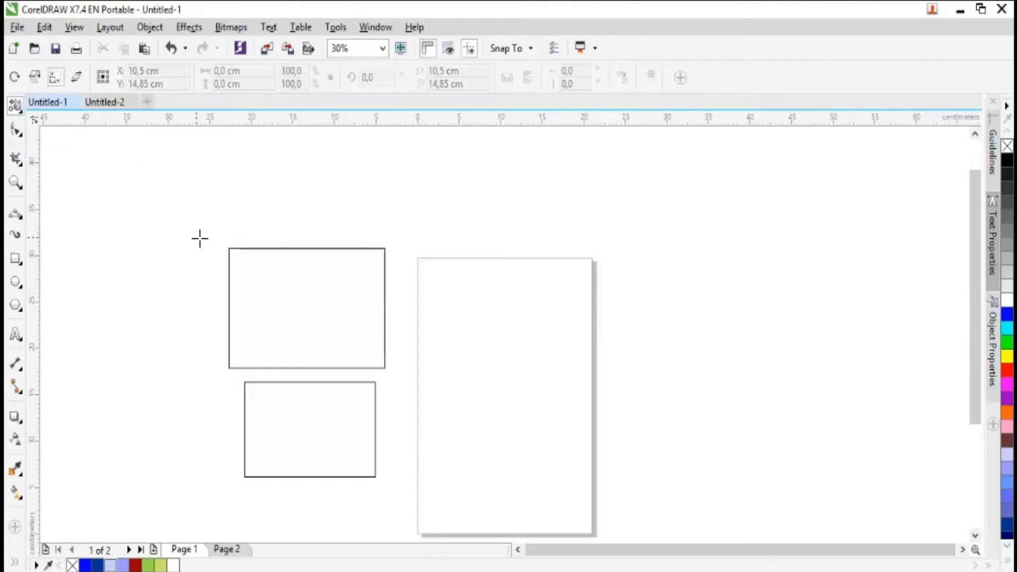
pyautogui.moveTo(365, 390); pyautogui.dragTo(340, 344)
pyautogui.hotkey('ctrl', 'z')
pyautogui.click(310, 291)
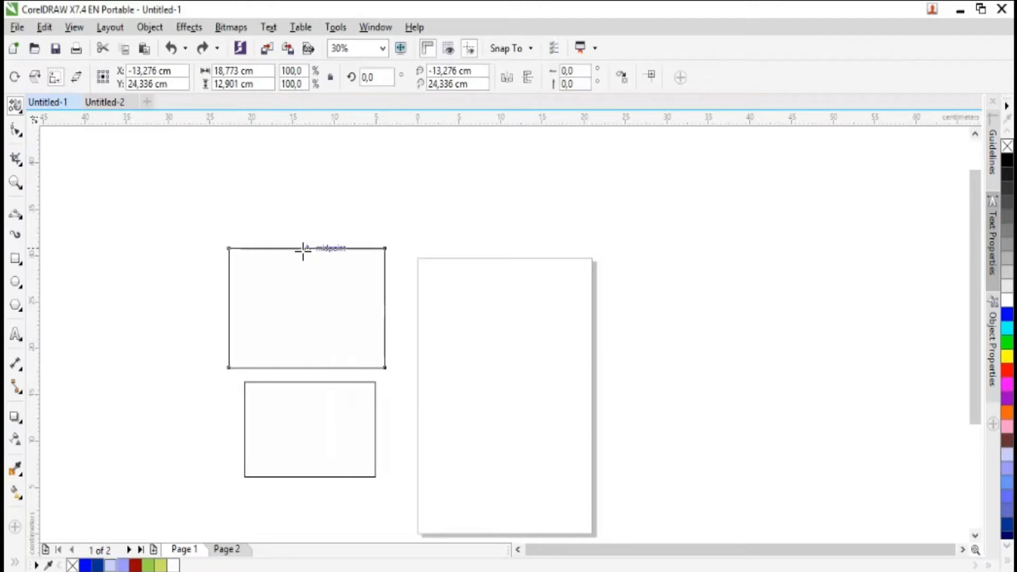
pyautogui.moveTo(299, 248)
pyautogui.mouseDown()
pyautogui.moveTo(302, 238)
pyautogui.moveTo(301, 263)
pyautogui.mouseUp()
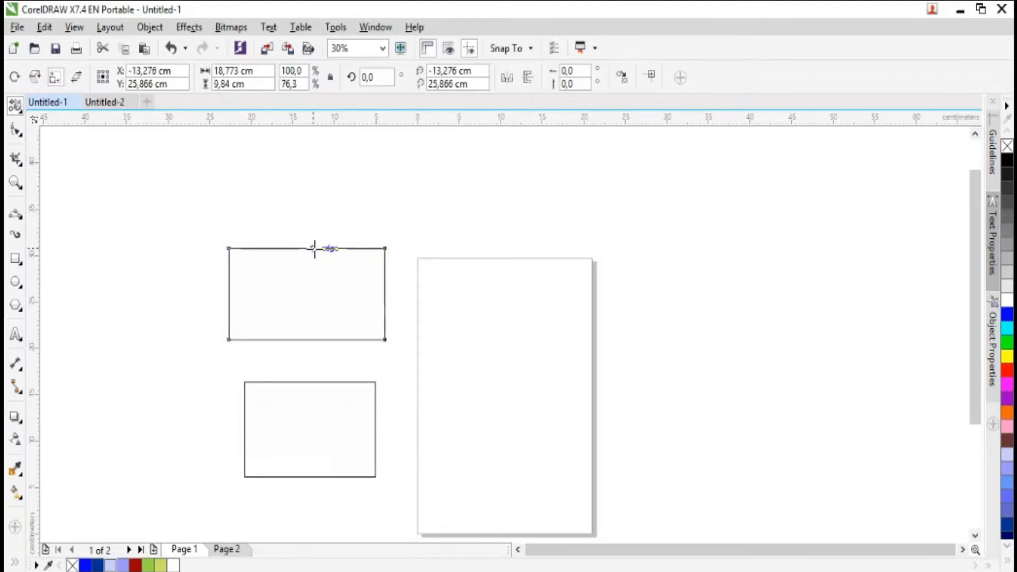
pyautogui.moveTo(314, 247)
pyautogui.mouseDown()
pyautogui.moveTo(295, 245)
pyautogui.moveTo(319, 245)
pyautogui.mouseUp()
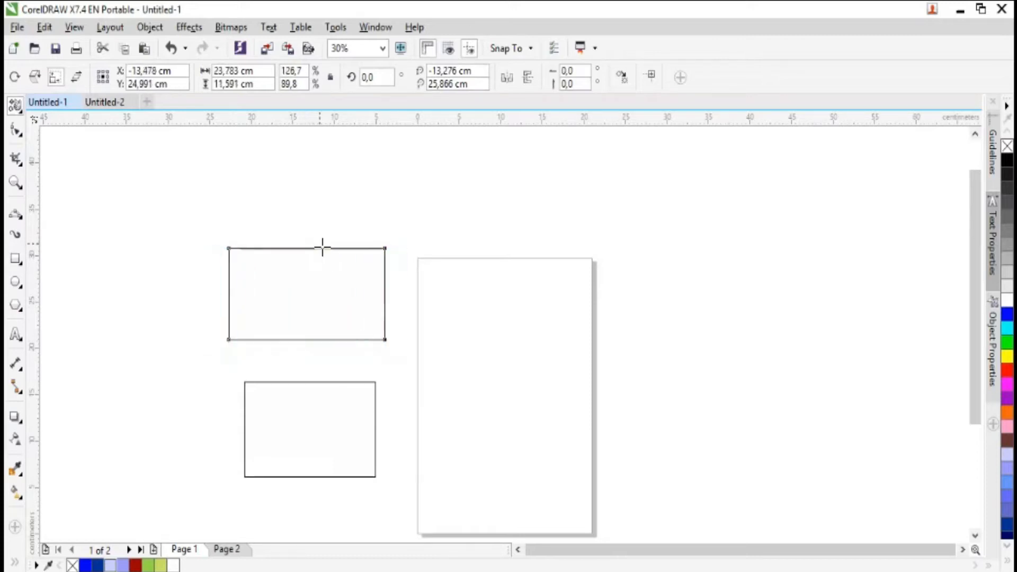
# - Use the Pick tool to shift the upper rectangle away from the smaller one and resize it to about 24.1 by 12.5 cm
pyautogui.click(20, 110)
pyautogui.click(62, 108)
pyautogui.moveTo(322, 261); pyautogui.dragTo(305, 230)
pyautogui.click(386, 323)
pyautogui.click(372, 310)
pyautogui.moveTo(392, 330); pyautogui.dragTo(406, 358)
pyautogui.moveTo(405, 276)
pyautogui.mouseDown()
pyautogui.moveTo(324, 270)
pyautogui.moveTo(447, 275)
pyautogui.moveTo(389, 276)
pyautogui.mouseUp()
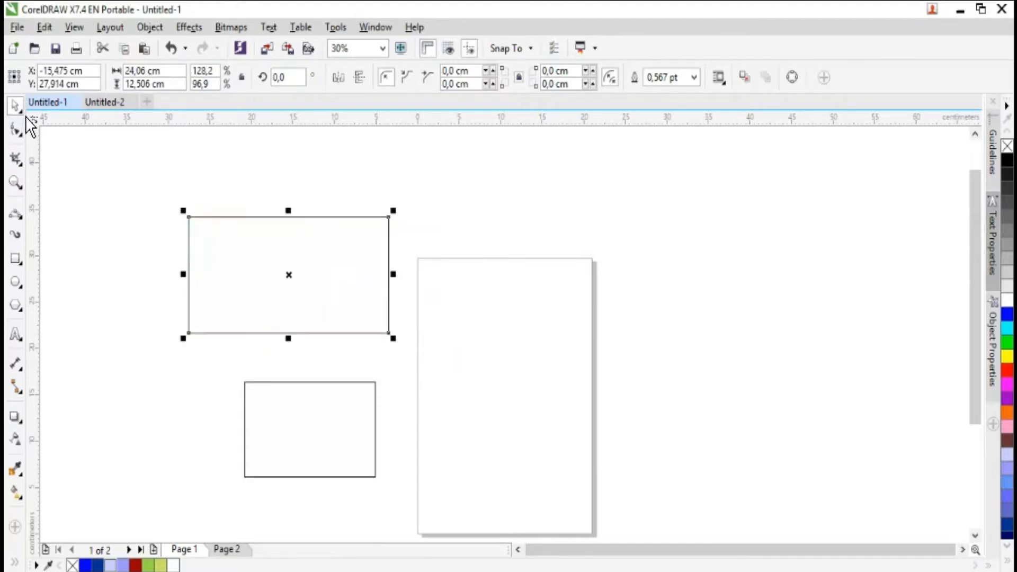
# - Rescale the upper rectangle with Free Transform from its lower edge's midpoint to about 20.6 by 16.1 cm
pyautogui.click(20, 111)
pyautogui.click(63, 151)
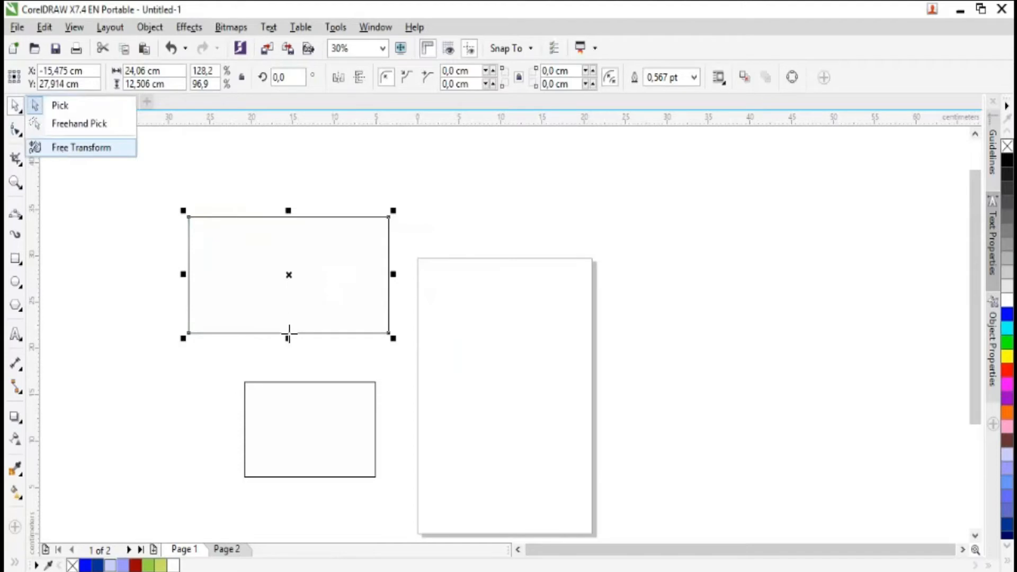
pyautogui.moveTo(290, 333); pyautogui.dragTo(283, 213)
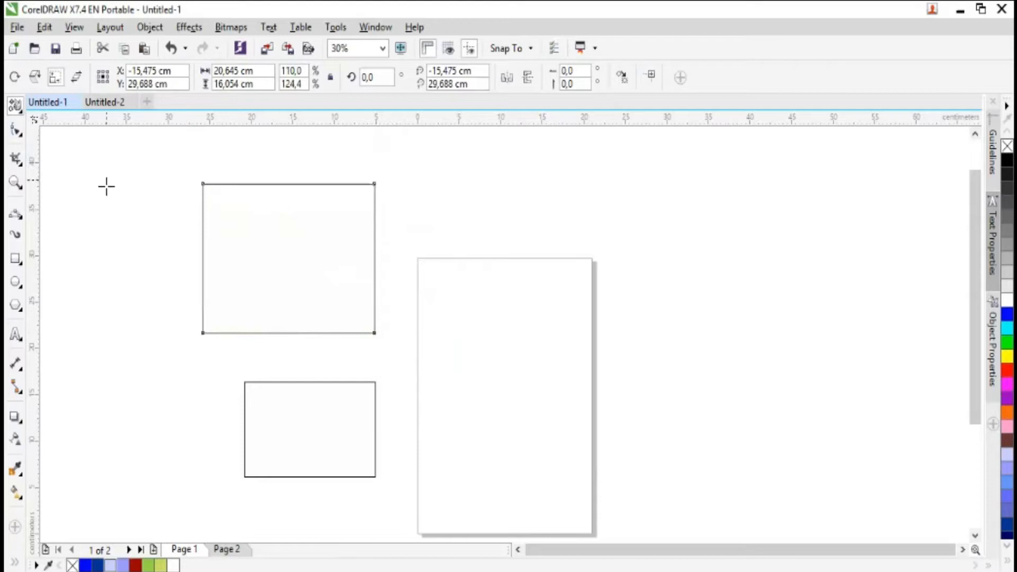
# - Round all corners of the upper rectangle to a radius of about 8 cm and convert the shape to curves
pyautogui.click(18, 130)
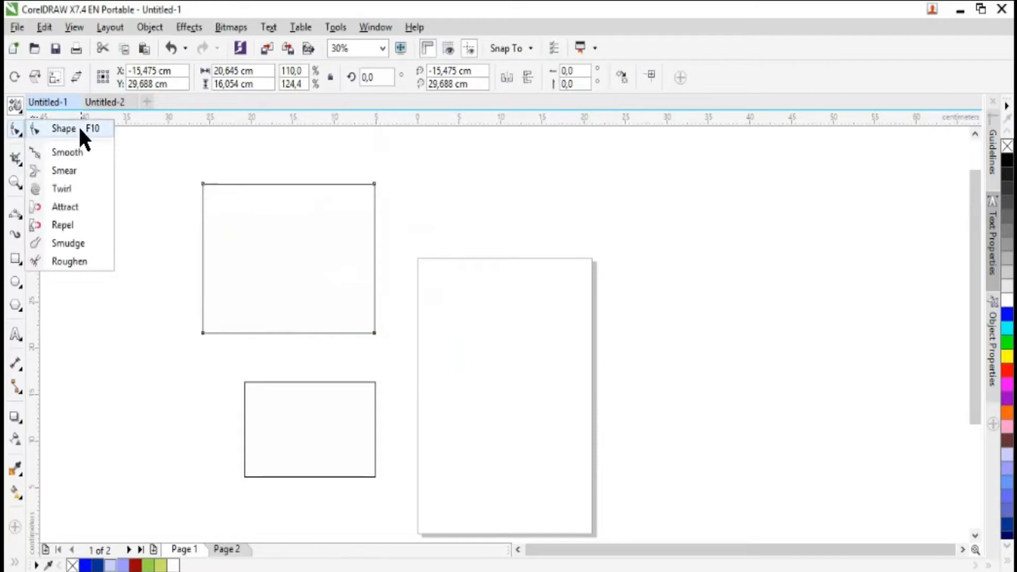
pyautogui.click(64, 129)
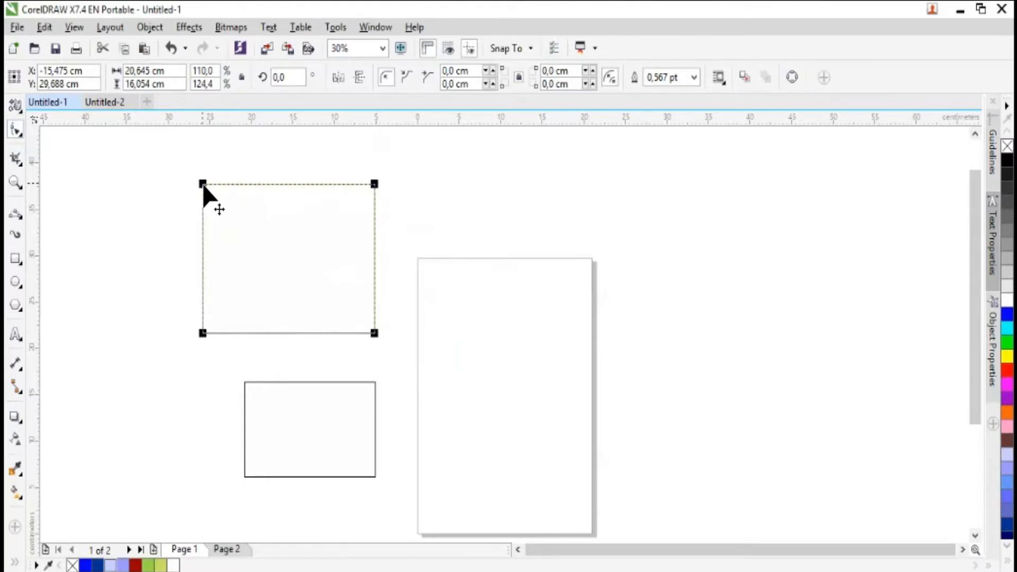
pyautogui.moveTo(196, 192); pyautogui.dragTo(184, 262)
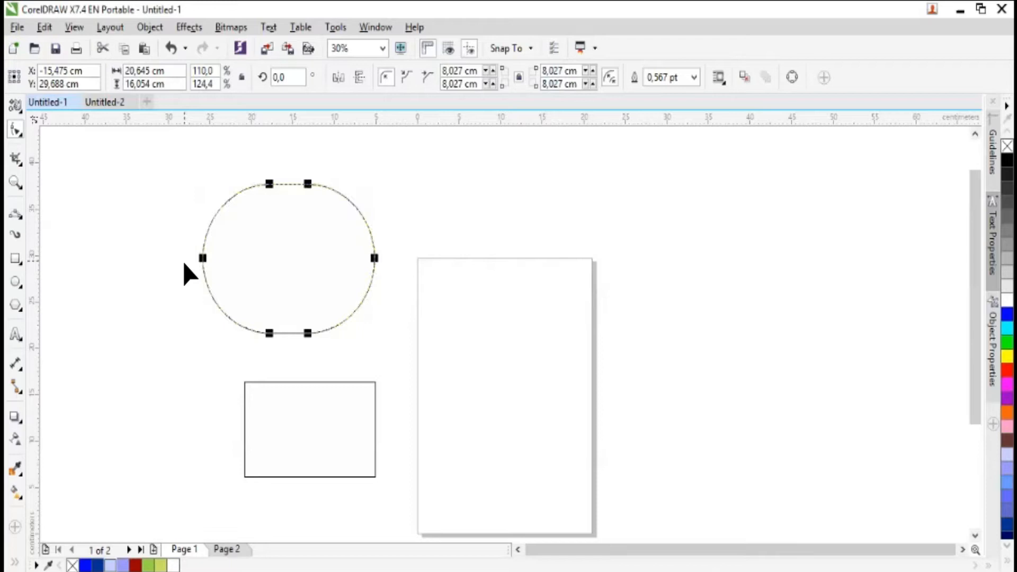
pyautogui.rightClick(290, 237)
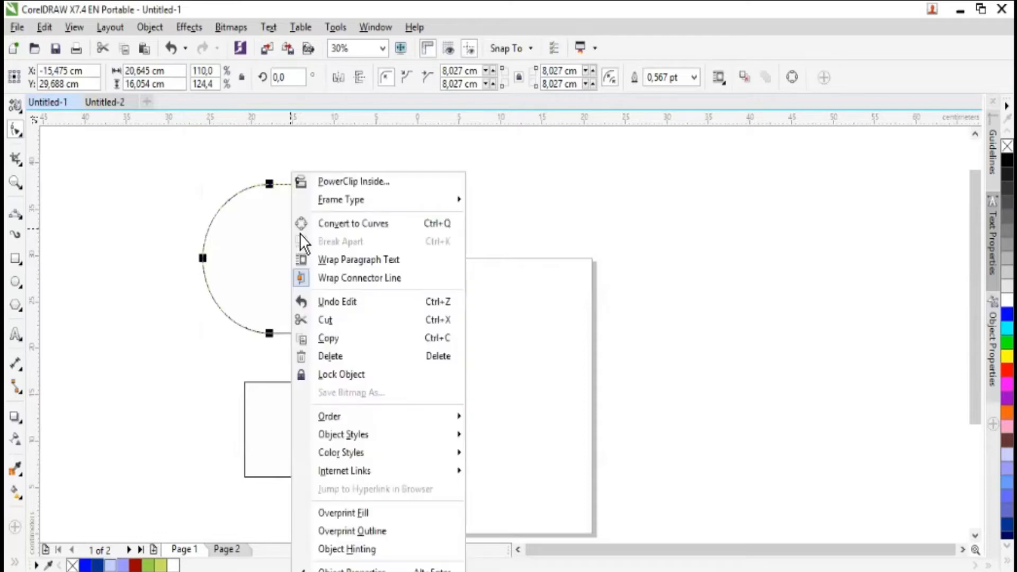
pyautogui.click(353, 223)
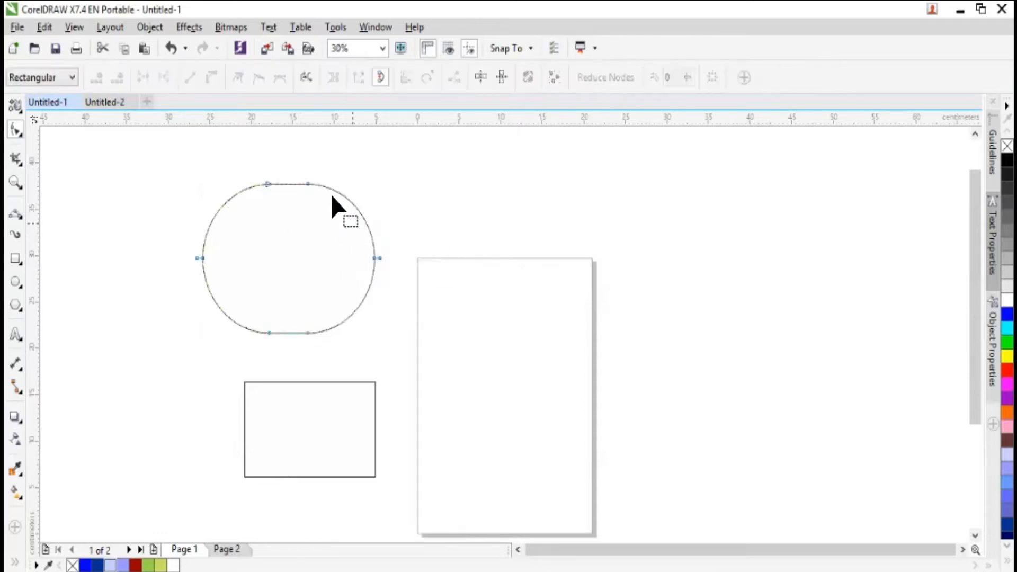
# - Raise the curve's two top nodes, add a node between them, and pull it upward to form a pointed teardrop tip
pyautogui.moveTo(270, 186); pyautogui.dragTo(314, 164)
pyautogui.doubleClick(313, 183)
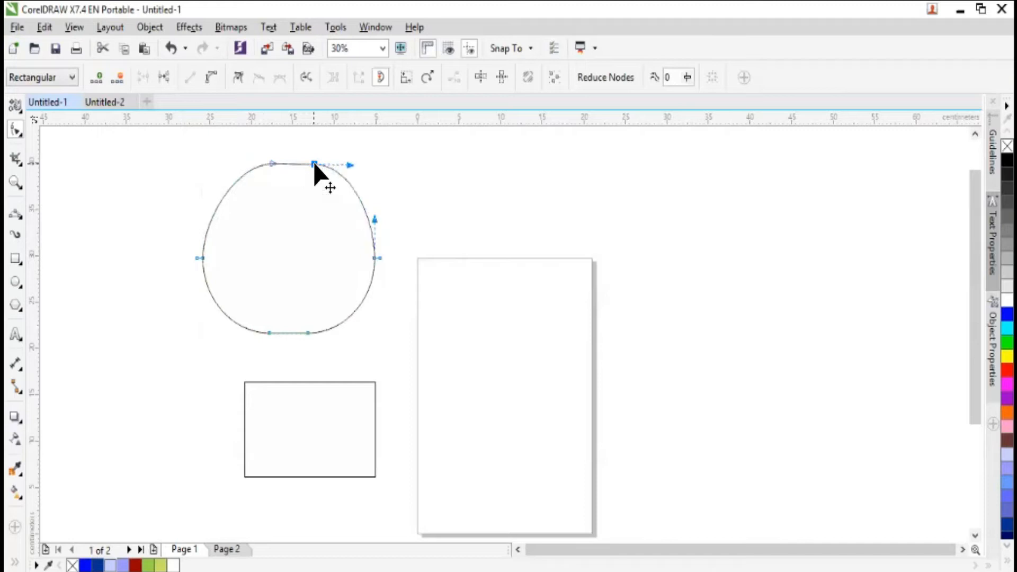
pyautogui.click(272, 162)
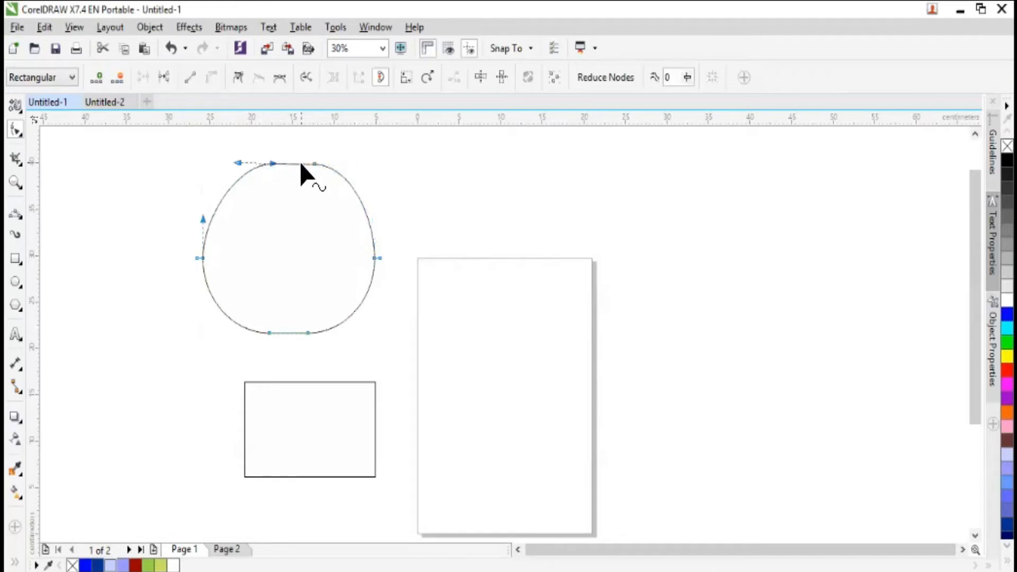
pyautogui.doubleClick(291, 163)
pyautogui.moveTo(291, 163); pyautogui.dragTo(291, 148)
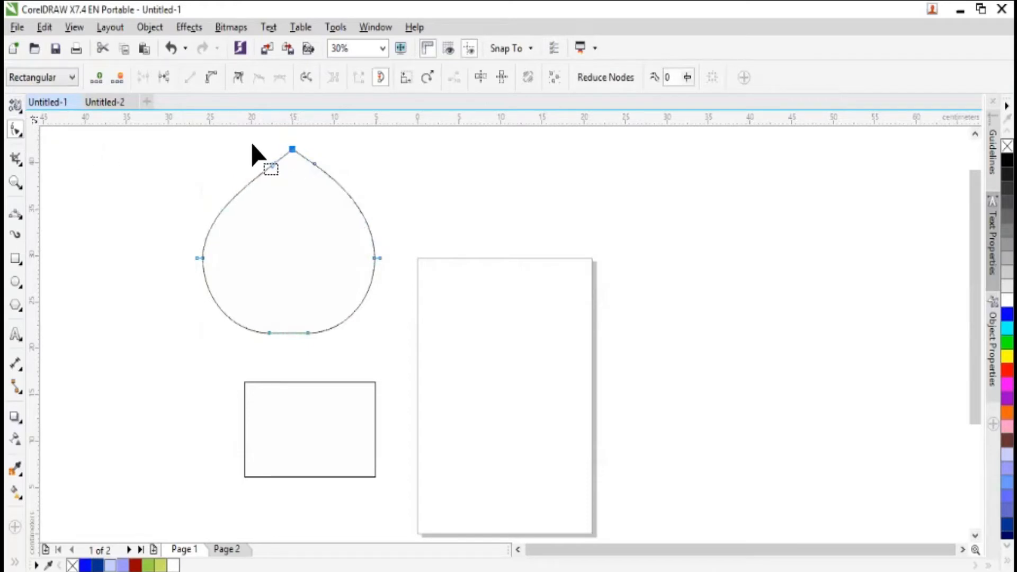
pyautogui.click(272, 163)
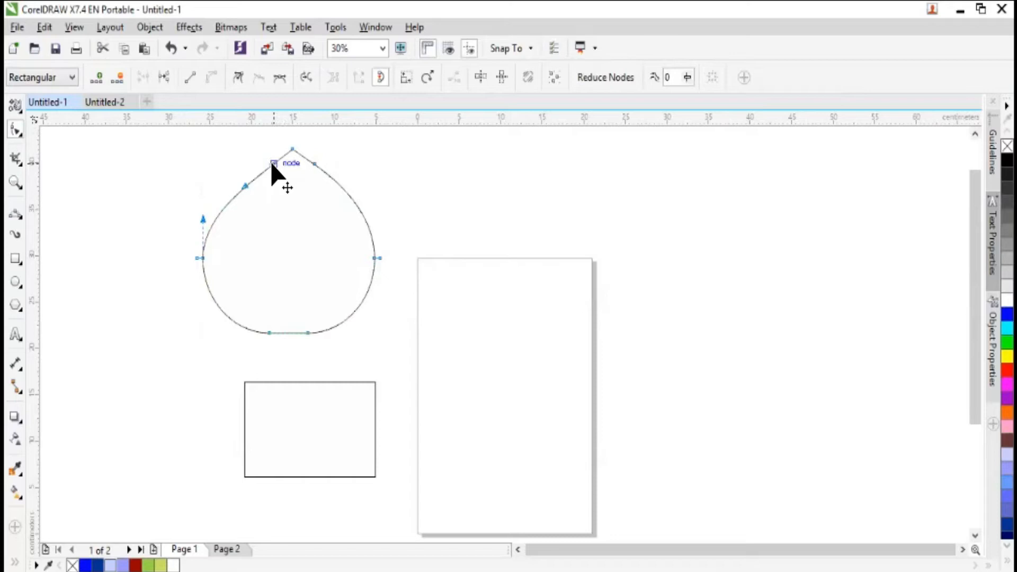
pyautogui.click(300, 190)
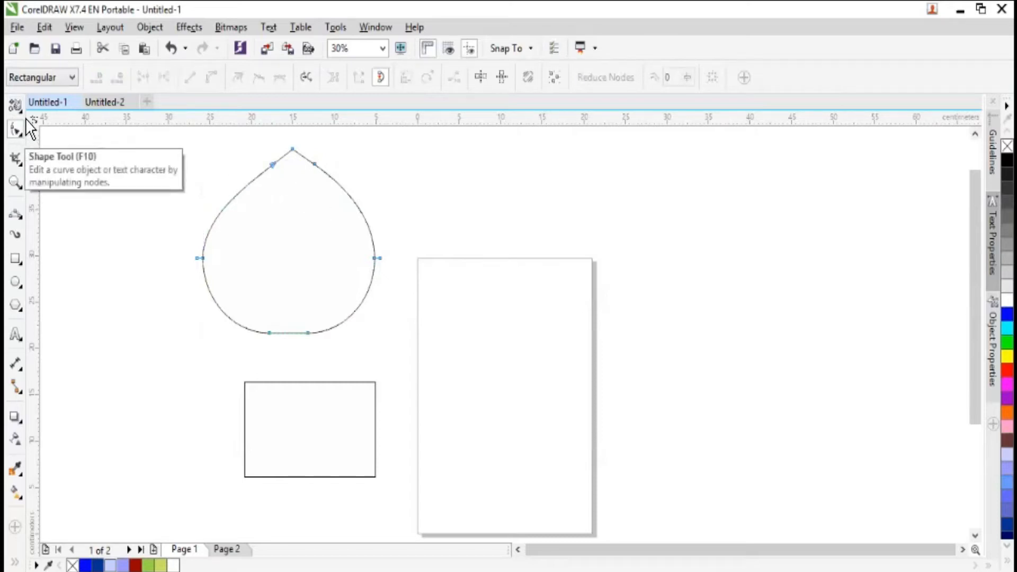
# - Move the teardrop shape farther from the page, and smooth its outline on both sides of the tip with the Smooth tool
pyautogui.click(59, 110)
pyautogui.moveTo(266, 198); pyautogui.dragTo(215, 216)
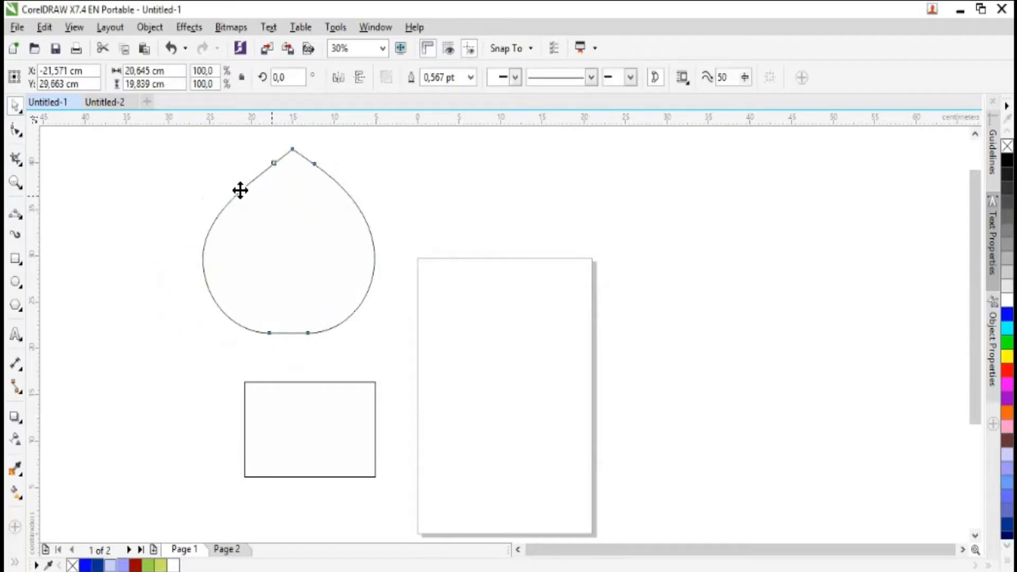
pyautogui.click(20, 128)
pyautogui.click(21, 133)
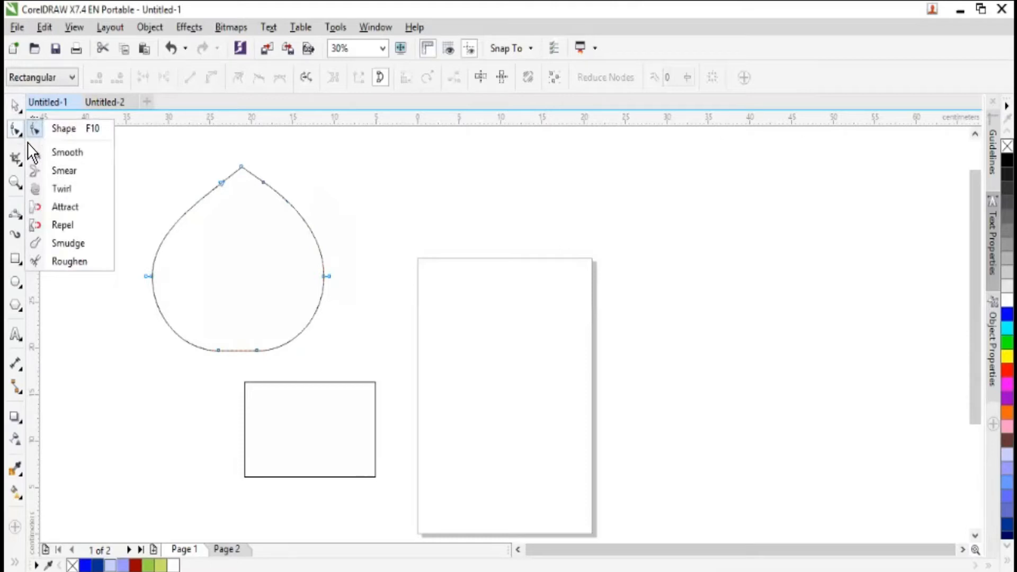
pyautogui.click(60, 158)
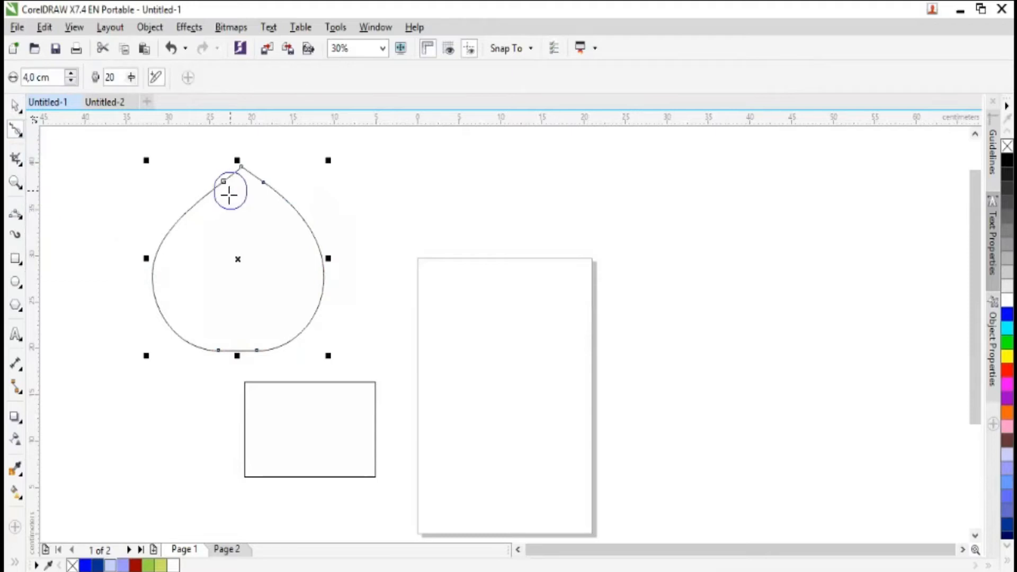
pyautogui.click(277, 197)
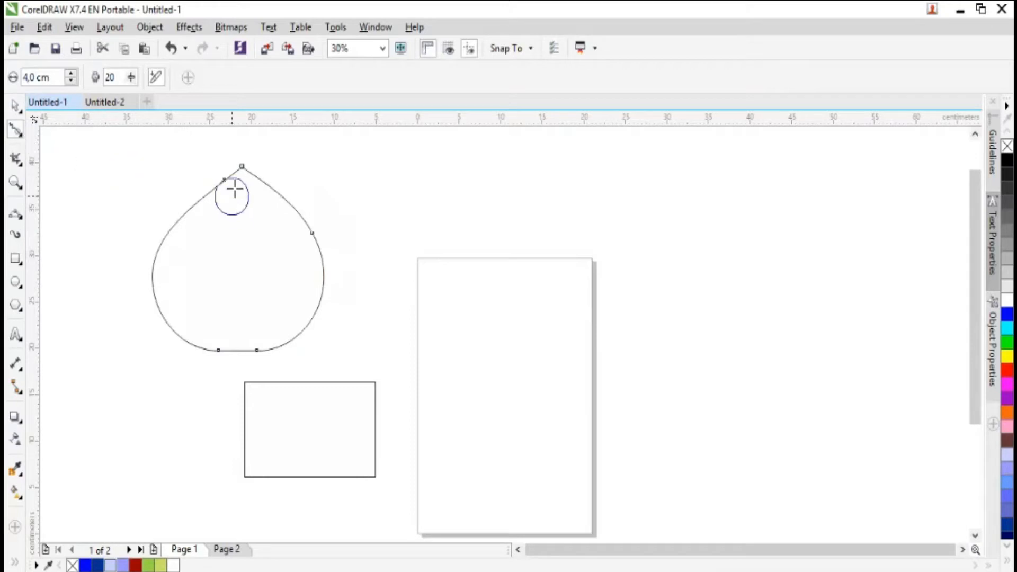
pyautogui.moveTo(202, 159); pyautogui.dragTo(243, 170)
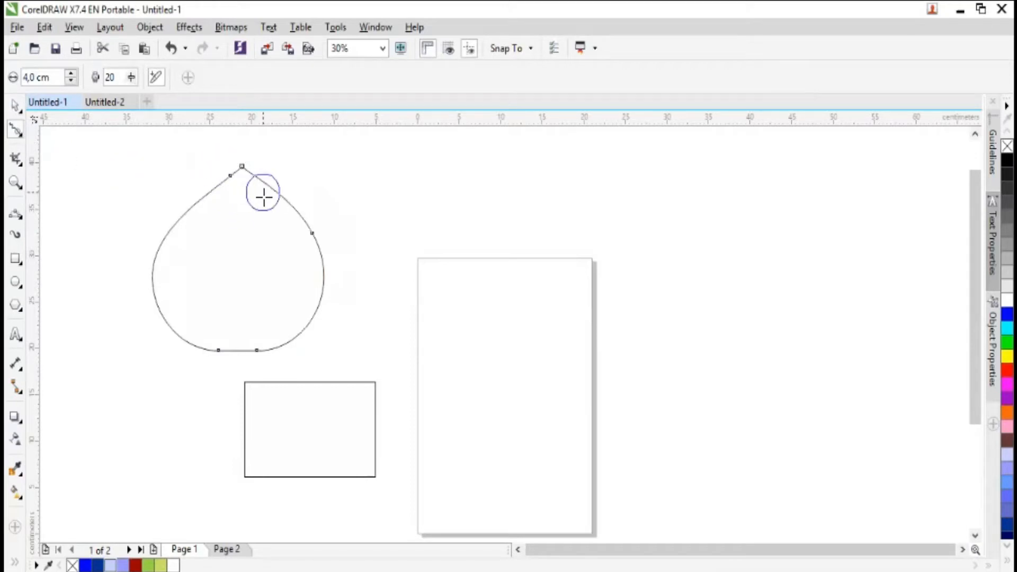
# - Smear the teardrop's upper-right edge outward into a pointed spike with the Smear tool
pyautogui.click(20, 133)
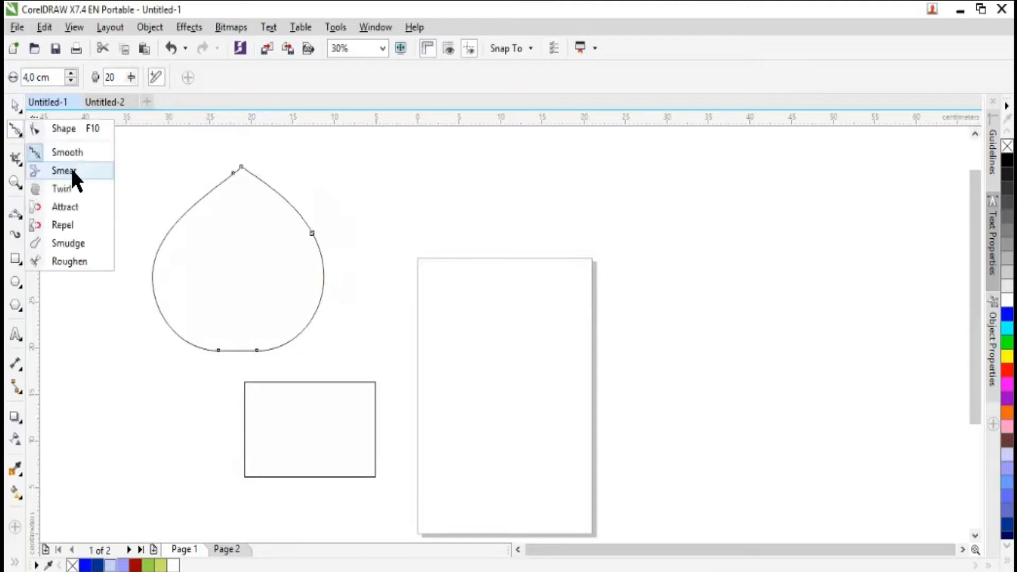
pyautogui.click(72, 170)
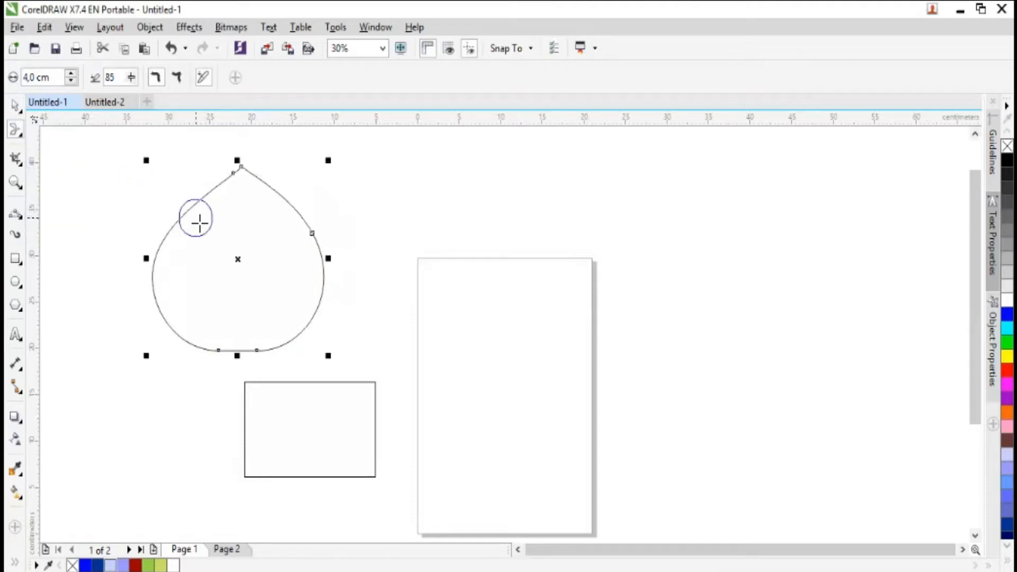
pyautogui.moveTo(202, 217); pyautogui.dragTo(171, 192)
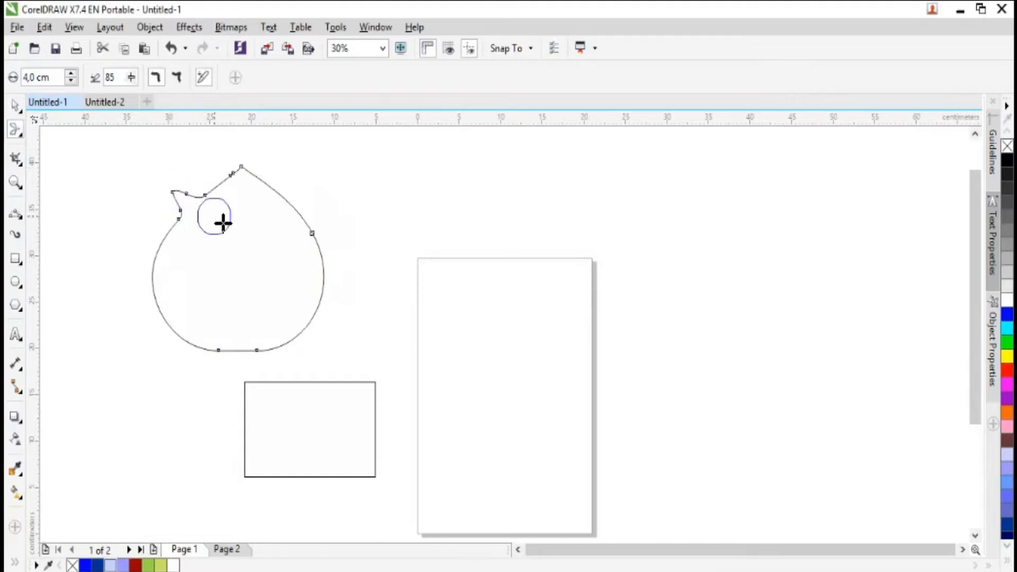
pyautogui.hotkey('ctrl', 'z')
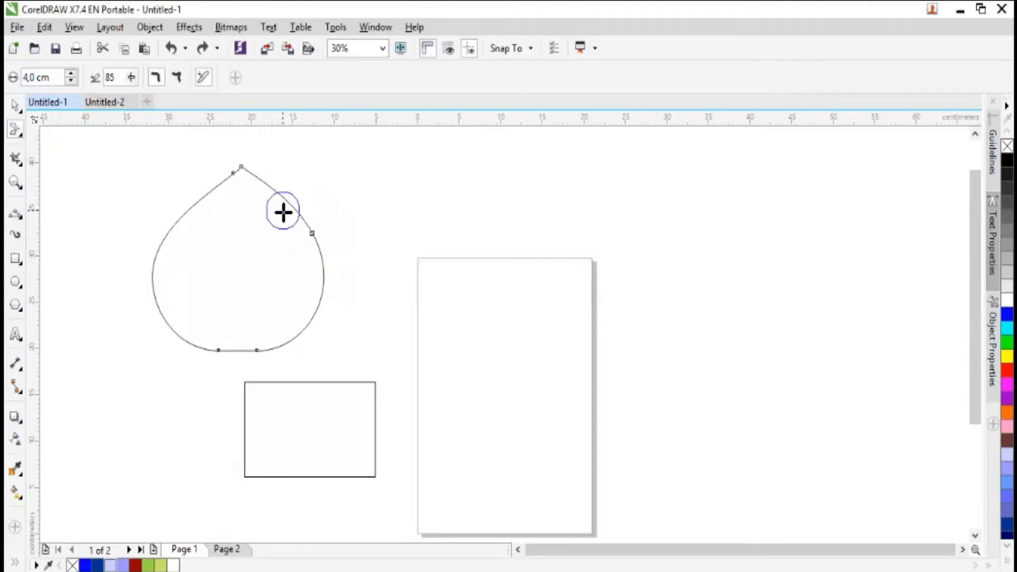
pyautogui.moveTo(279, 221); pyautogui.dragTo(357, 175)
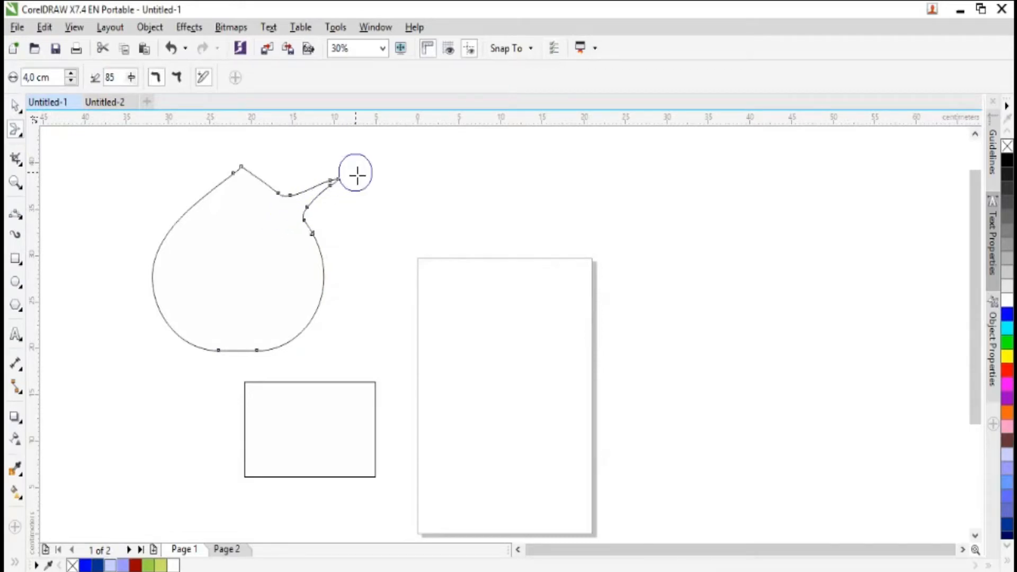
# - Smear two more spikes outward from the teardrop's right edge, and undo all the smear strokes
pyautogui.moveTo(294, 239)
pyautogui.mouseDown()
pyautogui.moveTo(365, 262)
pyautogui.moveTo(359, 253)
pyautogui.mouseUp()
pyautogui.moveTo(310, 276); pyautogui.dragTo(367, 333)
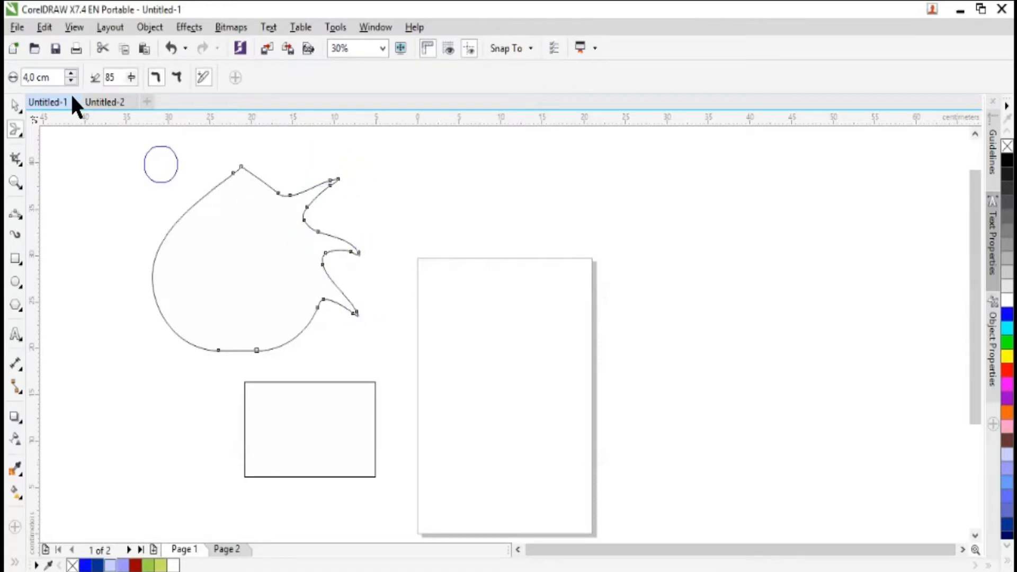
pyautogui.hotkey('ctrl', 'z')
pyautogui.hotkey('ctrl', 'z')
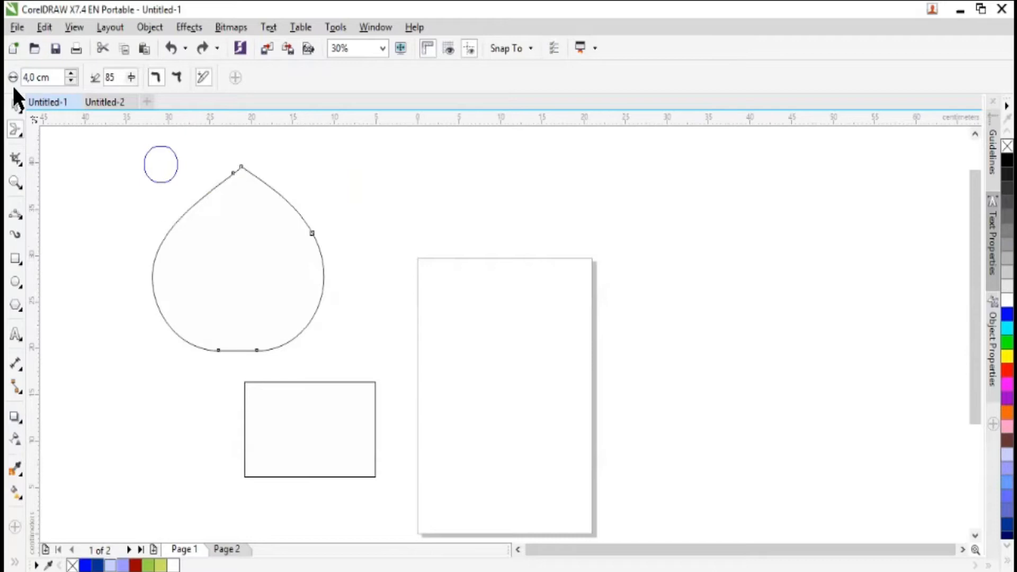
# - Twirl the teardrop's outline across the tip, and form curls on both upper sides with the Twirl tool
pyautogui.click(23, 135)
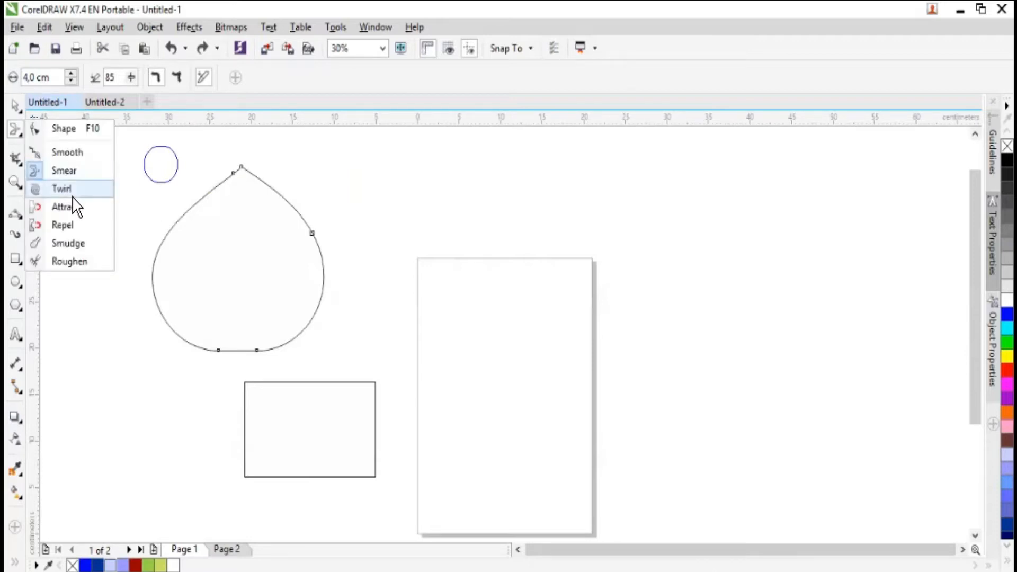
pyautogui.click(62, 188)
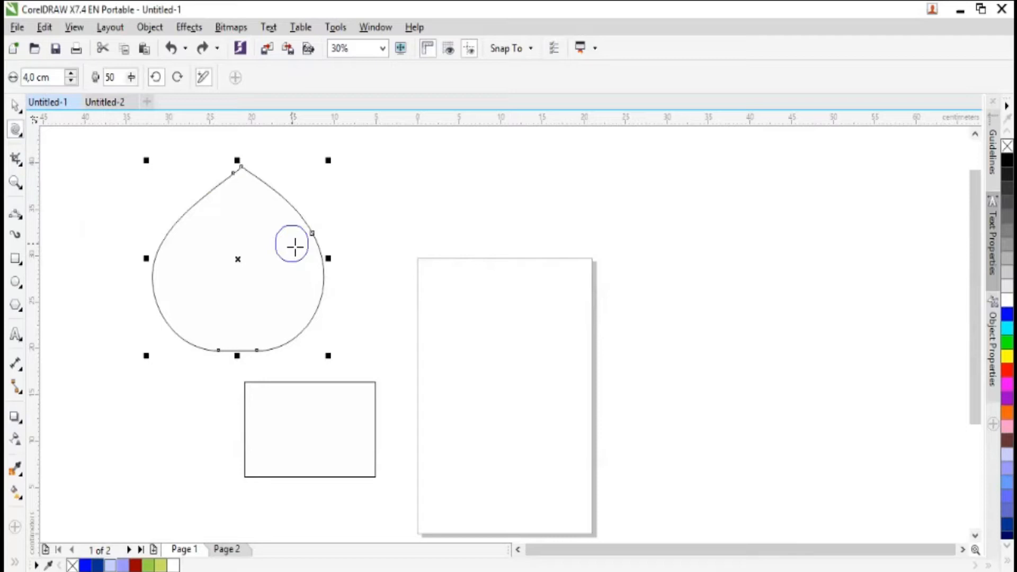
pyautogui.moveTo(286, 238)
pyautogui.mouseDown()
pyautogui.moveTo(305, 146)
pyautogui.moveTo(260, 187)
pyautogui.moveTo(269, 219)
pyautogui.moveTo(302, 237)
pyautogui.moveTo(262, 200)
pyautogui.moveTo(260, 222)
pyautogui.moveTo(308, 207)
pyautogui.moveTo(274, 177)
pyautogui.moveTo(271, 213)
pyautogui.moveTo(297, 183)
pyautogui.moveTo(260, 173)
pyautogui.moveTo(257, 183)
pyautogui.moveTo(264, 172)
pyautogui.moveTo(239, 162)
pyautogui.moveTo(220, 200)
pyautogui.moveTo(207, 184)
pyautogui.moveTo(180, 198)
pyautogui.moveTo(204, 221)
pyautogui.moveTo(218, 212)
pyautogui.moveTo(216, 187)
pyautogui.moveTo(201, 193)
pyautogui.moveTo(210, 201)
pyautogui.moveTo(222, 186)
pyautogui.moveTo(216, 174)
pyautogui.moveTo(217, 194)
pyautogui.mouseUp()
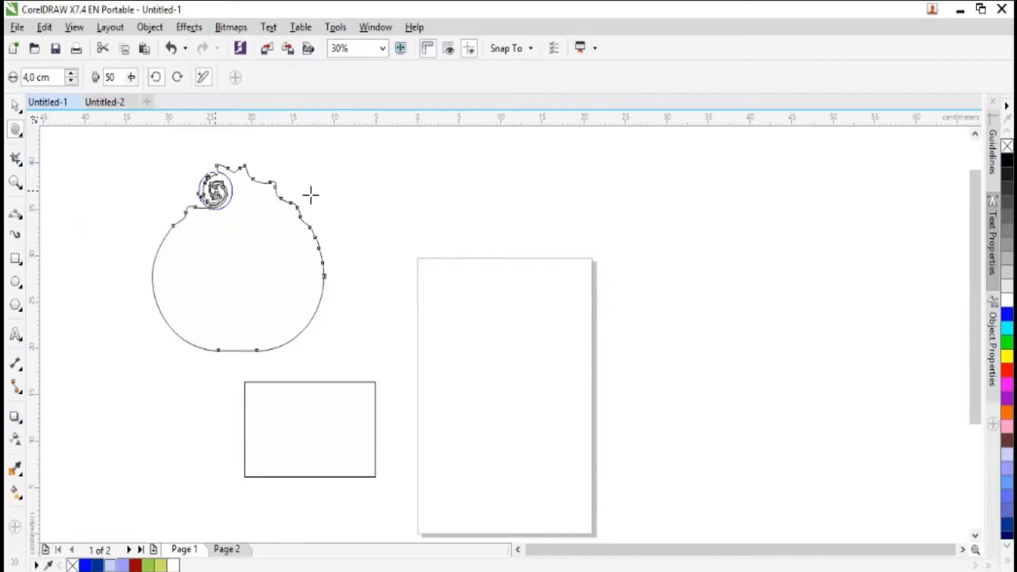
pyautogui.moveTo(289, 208); pyautogui.dragTo(286, 212)
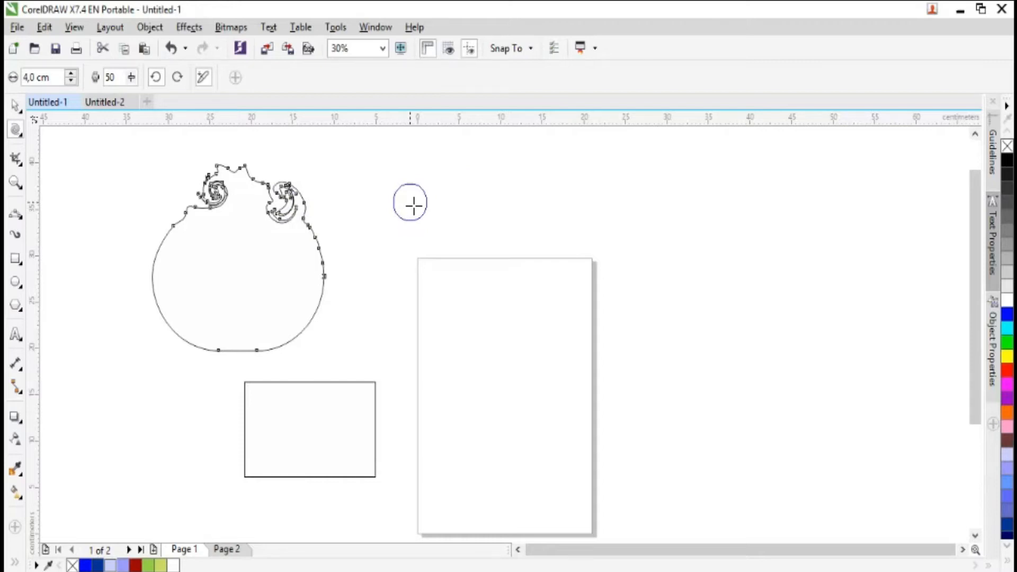
# - Undo all the twirl strokes on the teardrop
pyautogui.hotkey('ctrl', 'z')
pyautogui.hotkey('ctrl', 'z')
pyautogui.hotkey('ctrl', 'z')
pyautogui.hotkey('ctrl', 'z')
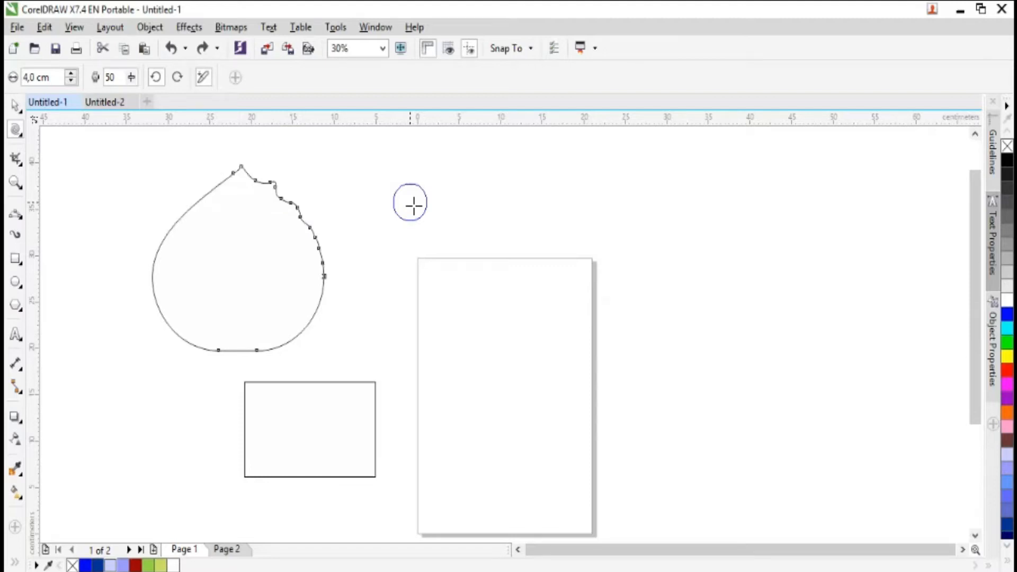
pyautogui.hotkey('ctrl', 'z')
pyautogui.hotkey('ctrl', 'z')
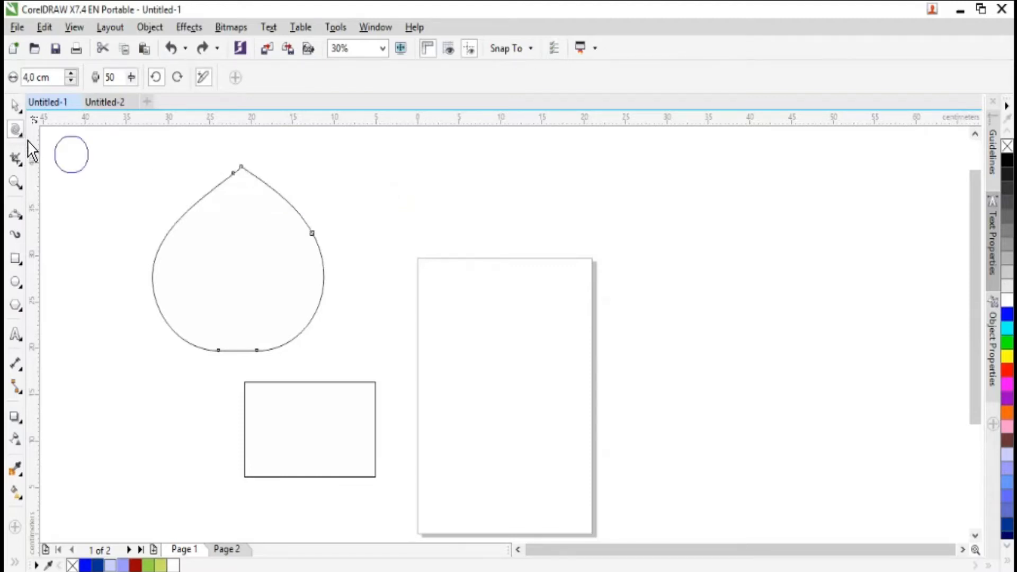
# - Distort the teardrop's upper-right and right edges with several strokes of the Attract tool
pyautogui.click(20, 134)
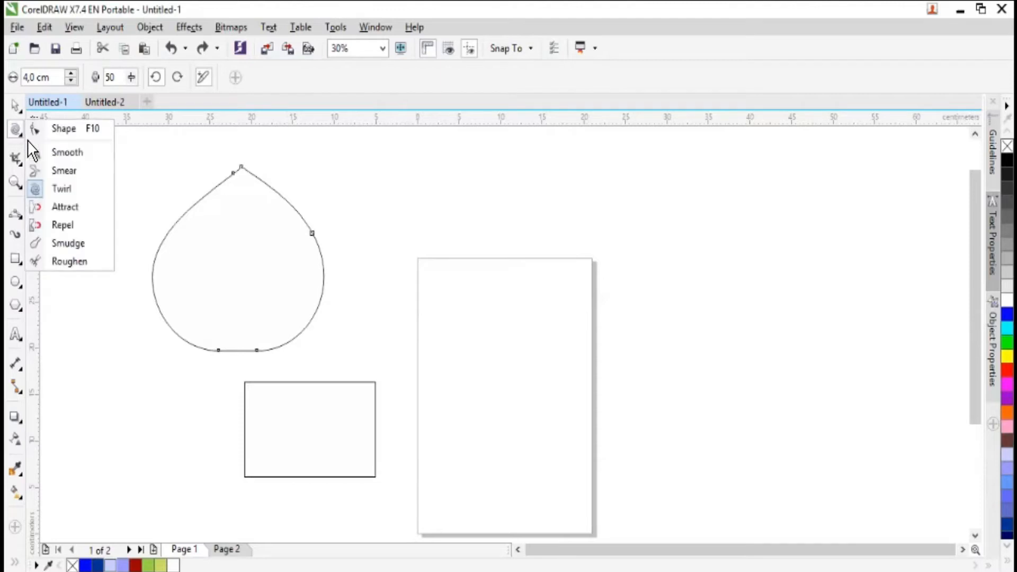
pyautogui.click(75, 208)
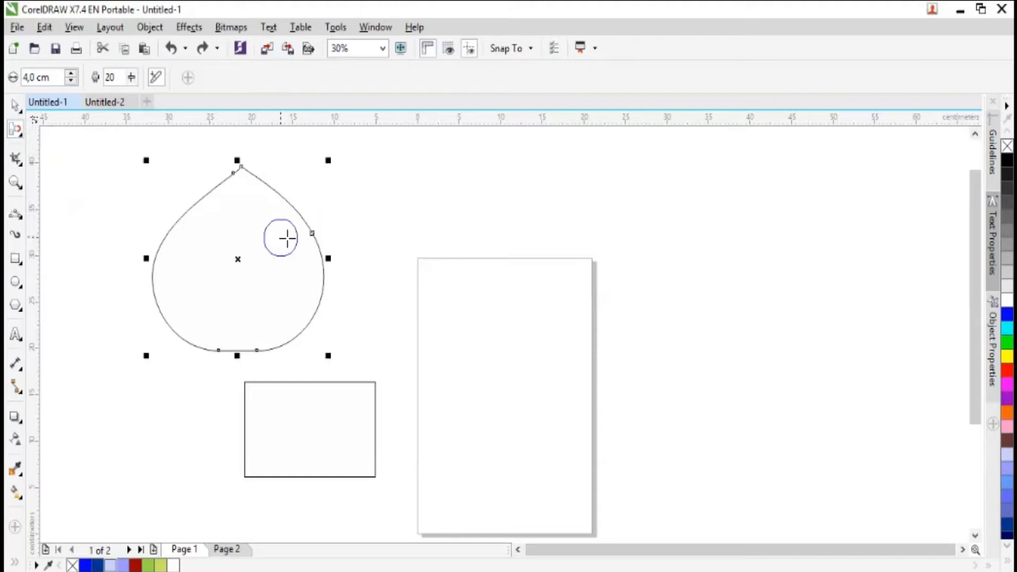
pyautogui.moveTo(287, 227); pyautogui.dragTo(348, 197)
pyautogui.moveTo(268, 198)
pyautogui.mouseDown()
pyautogui.moveTo(311, 169)
pyautogui.moveTo(283, 200)
pyautogui.mouseUp()
pyautogui.moveTo(321, 252)
pyautogui.mouseDown()
pyautogui.moveTo(377, 250)
pyautogui.moveTo(319, 264)
pyautogui.moveTo(353, 255)
pyautogui.moveTo(318, 249)
pyautogui.mouseUp()
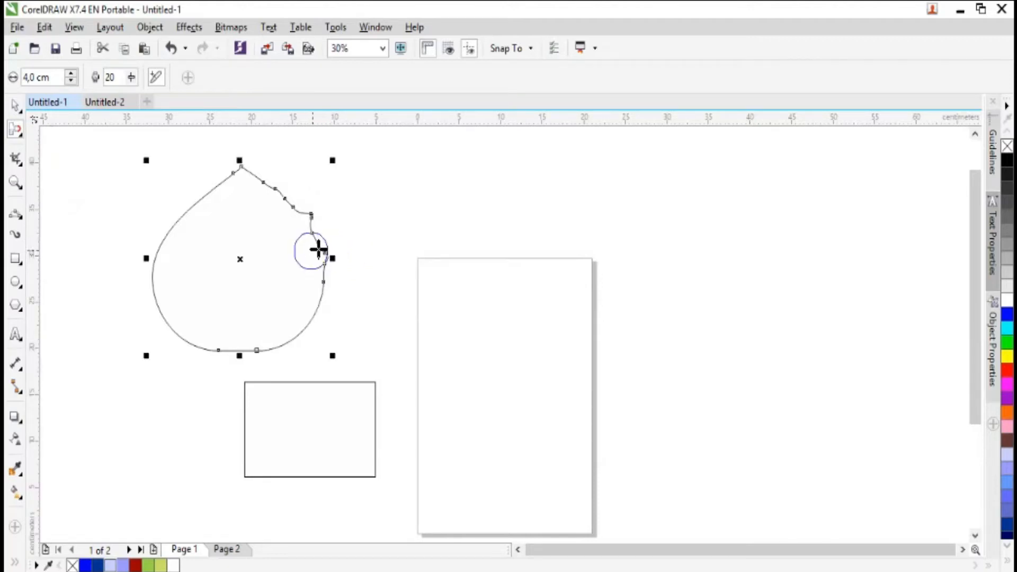
# - Undo the Attract strokes on the teardrop
pyautogui.hotkey('ctrl', 'z')
pyautogui.hotkey('ctrl', 'z')
pyautogui.hotkey('ctrl', 'z')
pyautogui.hotkey('ctrl', 'z')
pyautogui.hotkey('ctrl', 'z')
pyautogui.hotkey('ctrl', 'z')
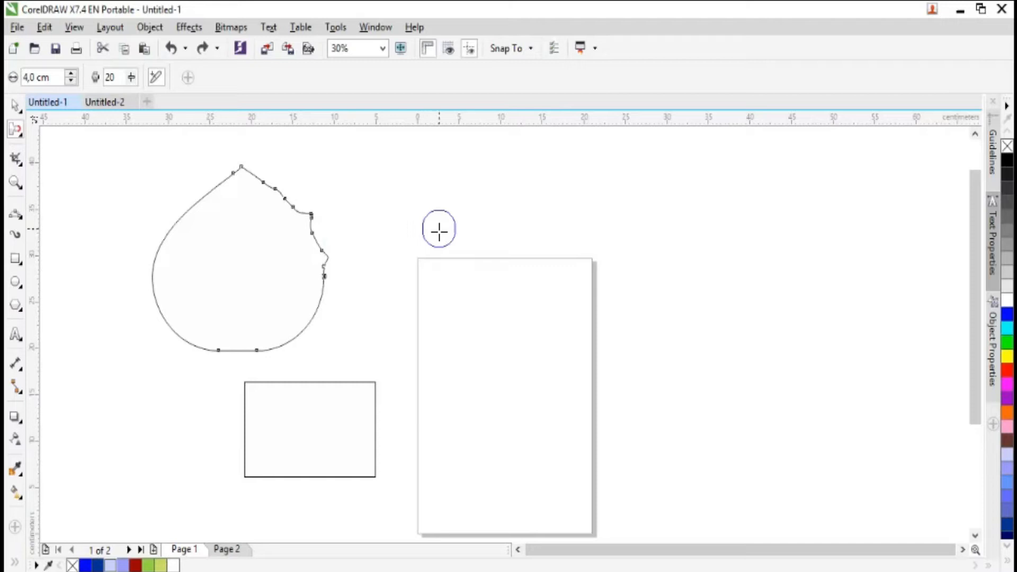
# - Push the teardrop's outline on both upper sides with the Repel tool
pyautogui.click(22, 134)
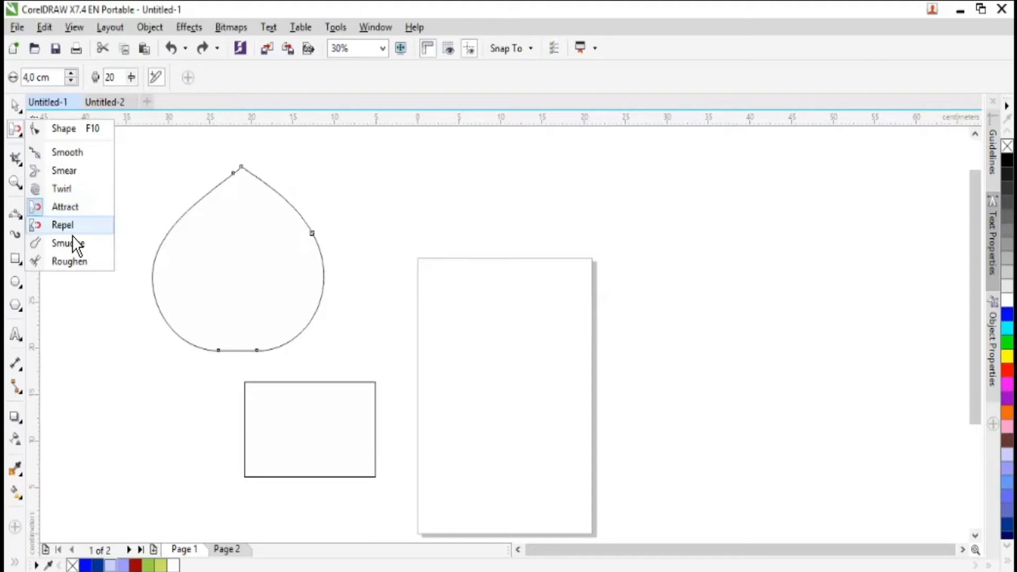
pyautogui.click(72, 233)
pyautogui.moveTo(164, 191)
pyautogui.mouseDown()
pyautogui.moveTo(189, 214)
pyautogui.moveTo(188, 242)
pyautogui.moveTo(153, 210)
pyautogui.moveTo(186, 221)
pyautogui.mouseUp()
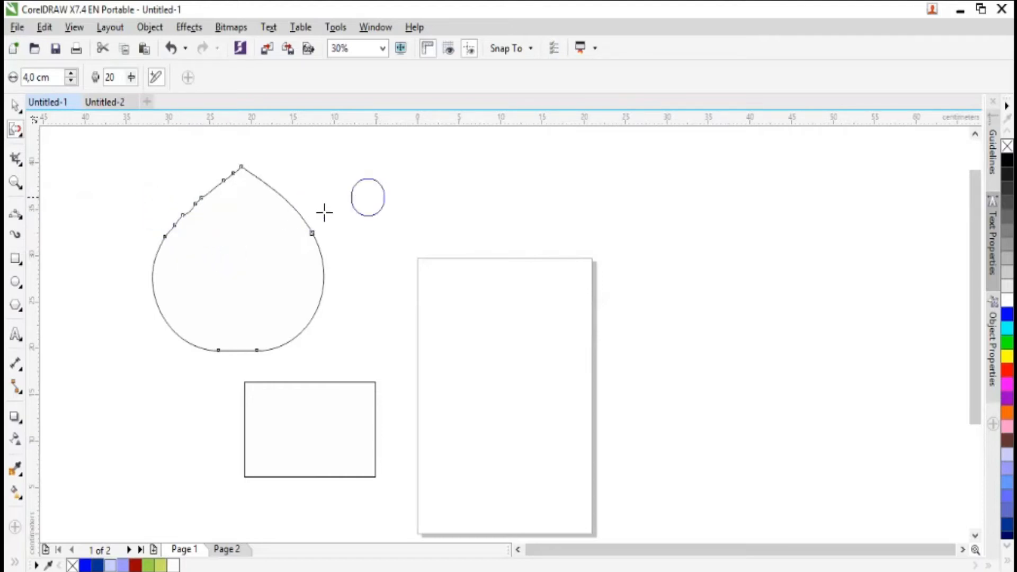
pyautogui.moveTo(304, 209)
pyautogui.mouseDown()
pyautogui.moveTo(274, 239)
pyautogui.moveTo(295, 196)
pyautogui.moveTo(287, 207)
pyautogui.moveTo(311, 196)
pyautogui.moveTo(276, 228)
pyautogui.moveTo(286, 210)
pyautogui.moveTo(277, 226)
pyautogui.moveTo(297, 216)
pyautogui.moveTo(287, 212)
pyautogui.moveTo(312, 178)
pyautogui.moveTo(270, 191)
pyautogui.moveTo(300, 154)
pyautogui.mouseUp()
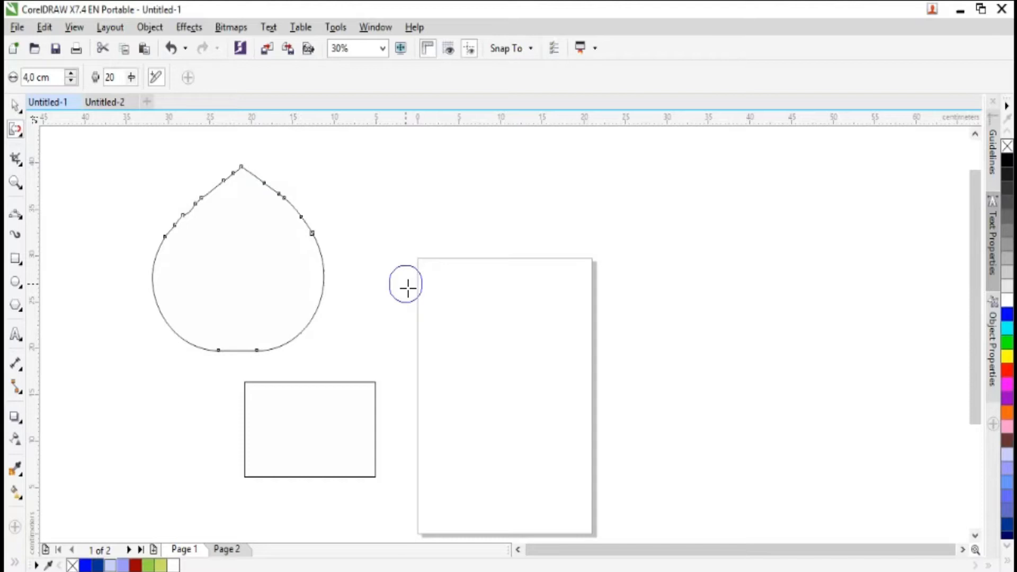
# - Undo the Repel strokes on both sides of the teardrop
pyautogui.hotkey('ctrl', 'z')
pyautogui.hotkey('ctrl', 'z')
pyautogui.hotkey('ctrl', 'z')
pyautogui.hotkey('ctrl', 'z')
pyautogui.hotkey('ctrl', 'z')
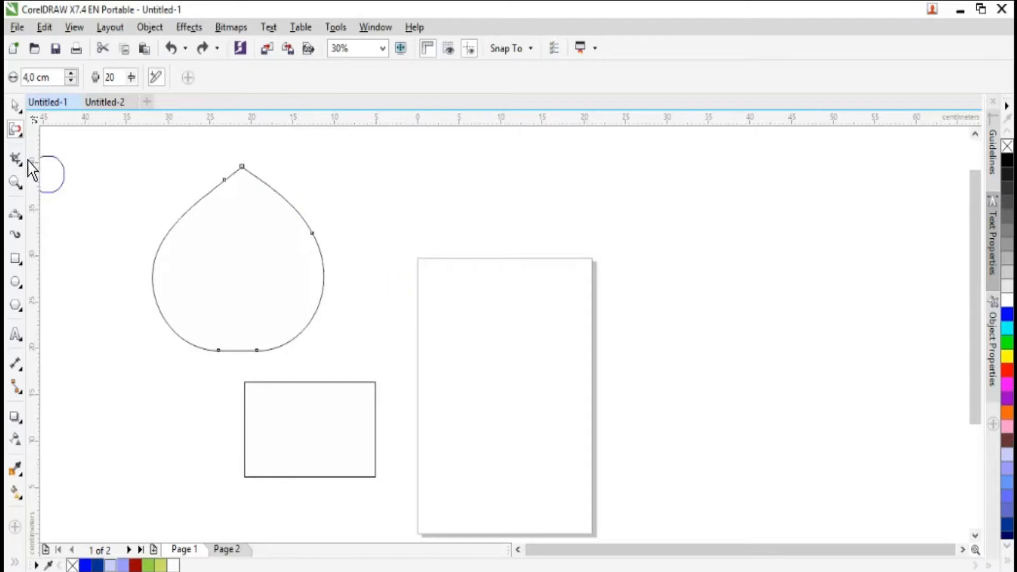
# - Smudge several strokes from the teardrop's upper-right edge into its interior with the Smudge tool, undoing the first one
pyautogui.click(20, 133)
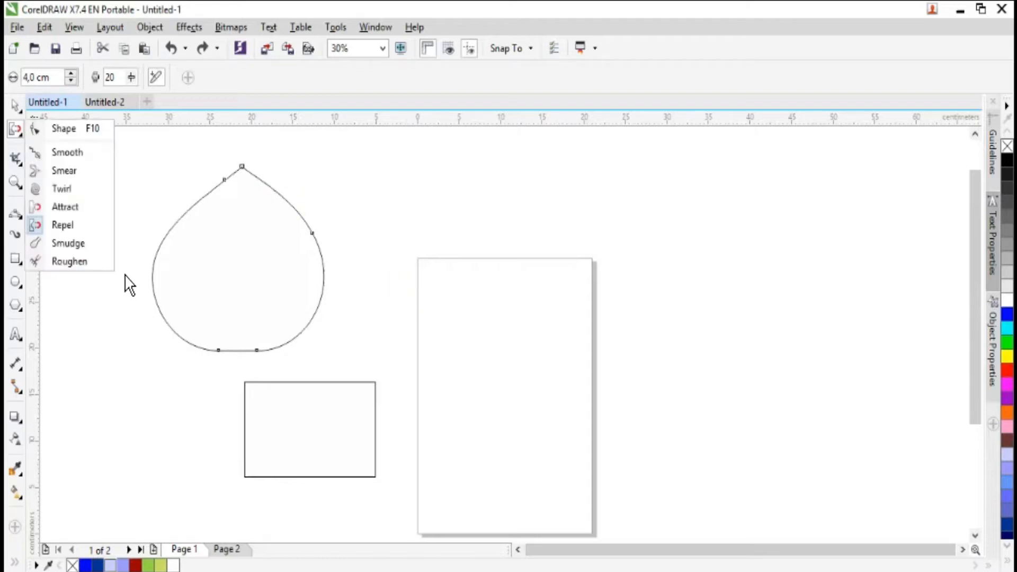
pyautogui.click(79, 245)
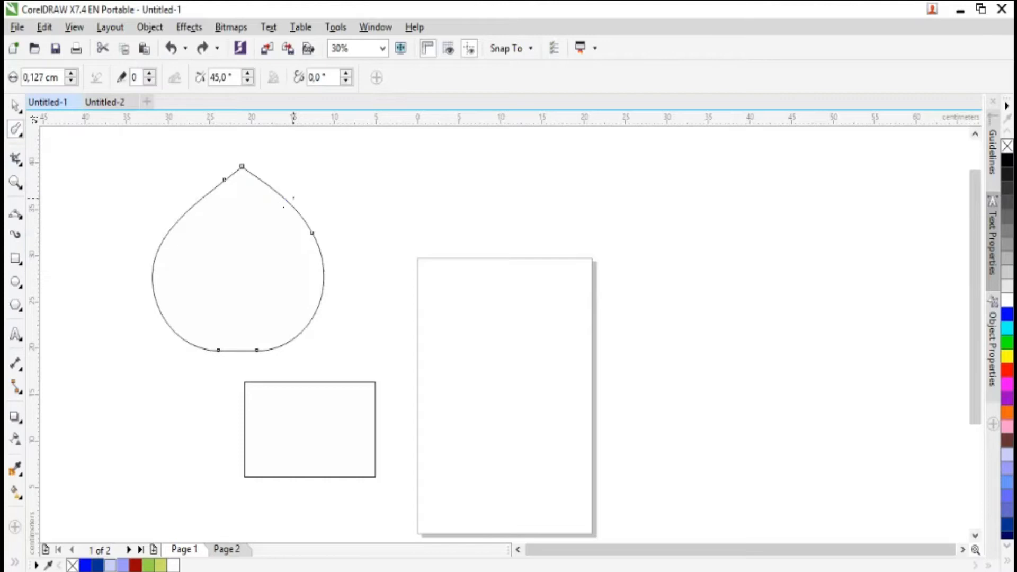
pyautogui.moveTo(281, 194); pyautogui.dragTo(248, 247)
pyautogui.hotkey('ctrl', 'z')
pyautogui.moveTo(301, 205); pyautogui.dragTo(264, 229)
pyautogui.moveTo(270, 187); pyautogui.dragTo(249, 202)
pyautogui.moveTo(280, 196)
pyautogui.mouseDown()
pyautogui.moveTo(256, 235)
pyautogui.moveTo(279, 237)
pyautogui.moveTo(231, 241)
pyautogui.mouseUp()
# - Undo the remaining smudge strokes on the teardrop
pyautogui.hotkey('ctrl', 'z')
pyautogui.hotkey('ctrl', 'z')
pyautogui.hotkey('ctrl', 'z')
pyautogui.hotkey('ctrl', 'z')
# - Brush over the teardrop's outline from its upper-right edge across the tip with the Roughen tool
pyautogui.click(26, 137)
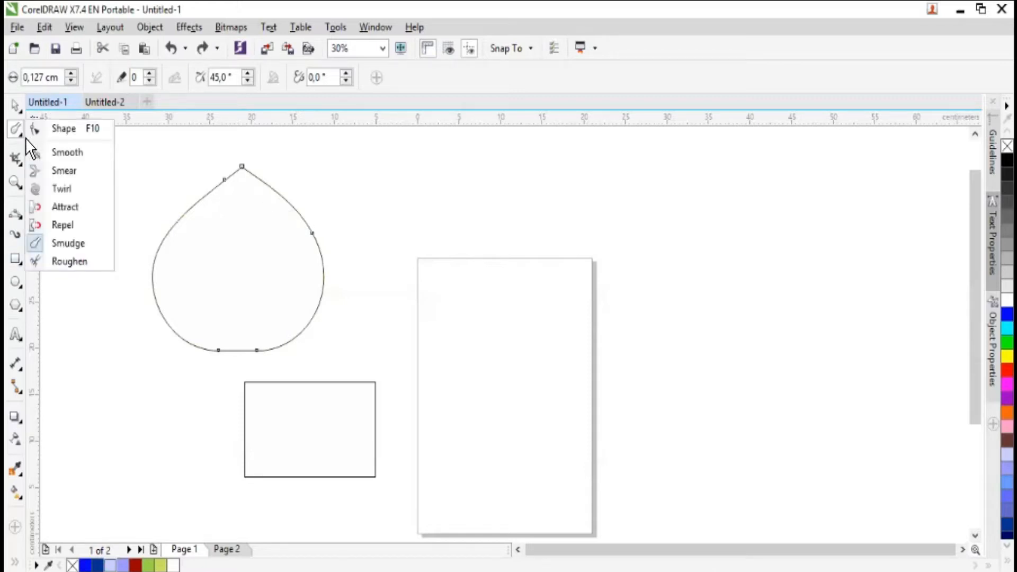
pyautogui.click(69, 261)
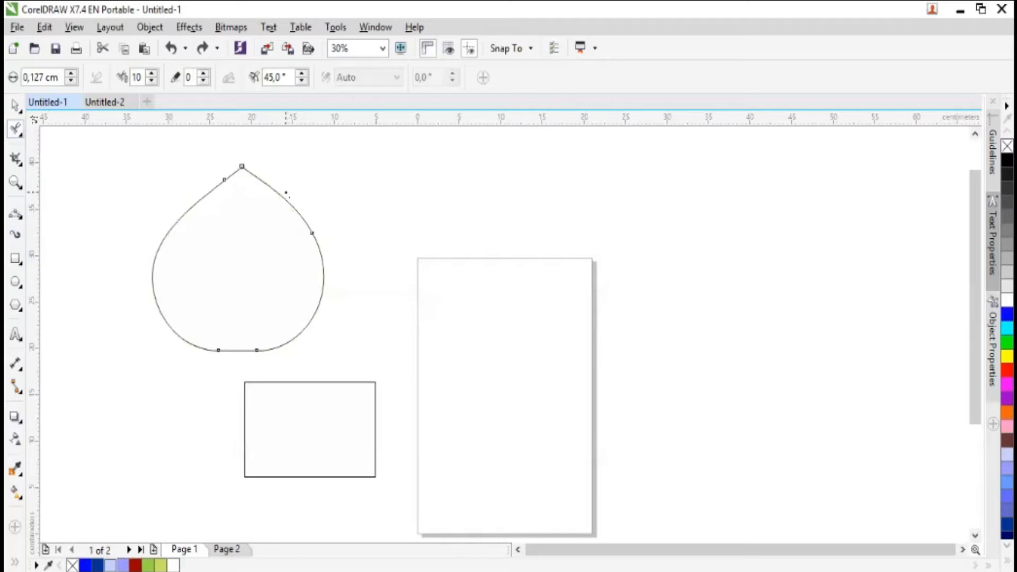
pyautogui.moveTo(283, 192)
pyautogui.mouseDown()
pyautogui.moveTo(259, 178)
pyautogui.moveTo(271, 187)
pyautogui.moveTo(220, 179)
pyautogui.mouseUp()
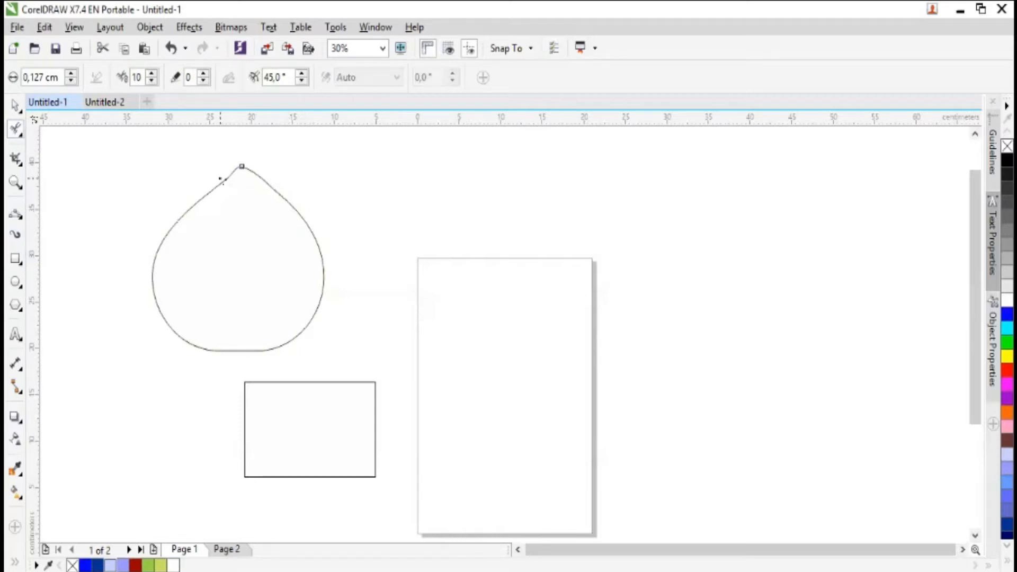
# - Scale the teardrop down proportionally from its upper-right corner to about 17.4 by 16.7 cm, and deselect it
pyautogui.click(23, 160)
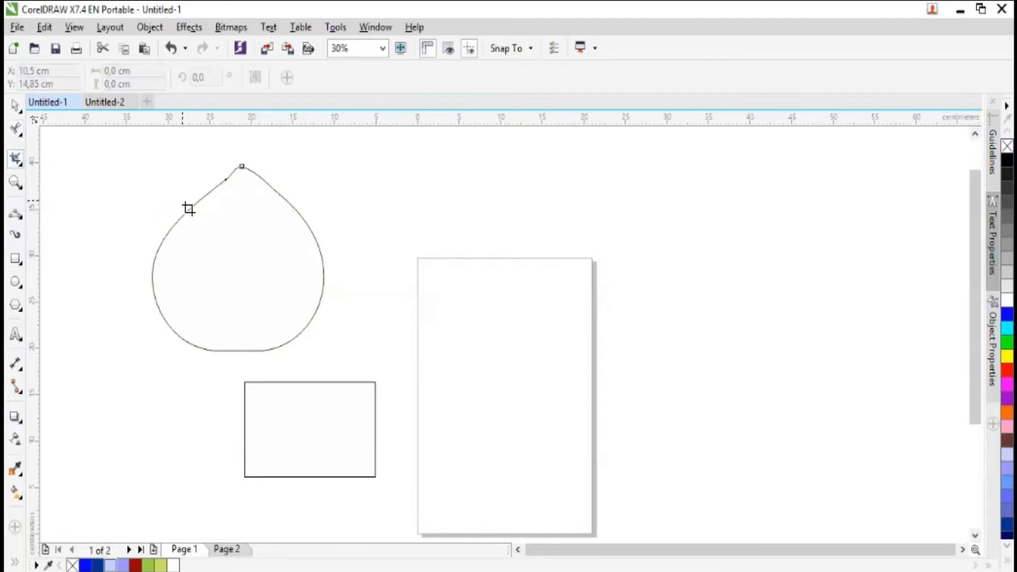
pyautogui.click(18, 107)
pyautogui.moveTo(329, 161); pyautogui.dragTo(312, 194)
pyautogui.click(377, 206)
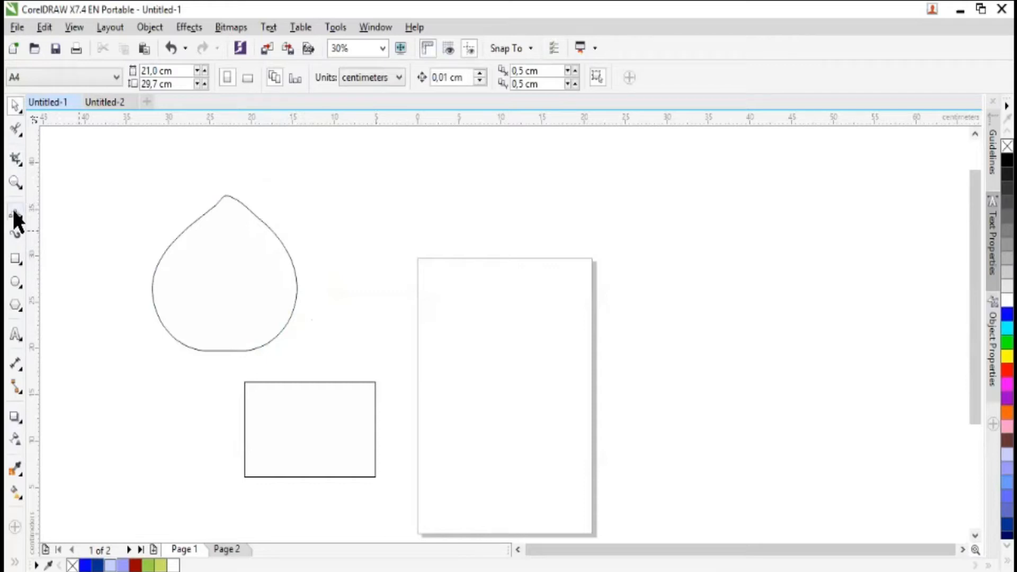
# - With nothing selected, crop to an area about 10.6 by 13.8 cm over the teardrop's right side, and undo the crop
pyautogui.click(25, 160)
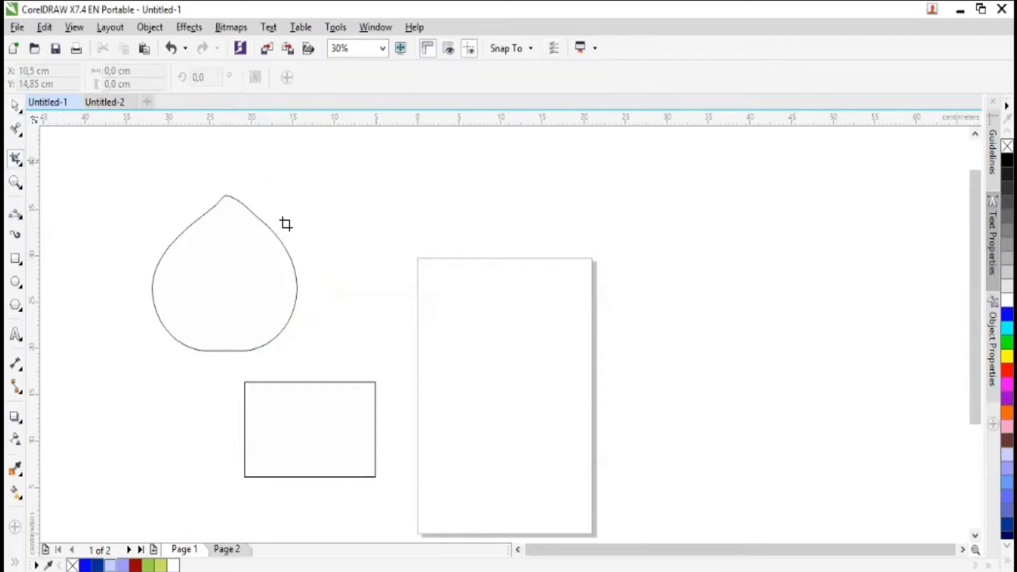
pyautogui.moveTo(252, 206); pyautogui.dragTo(341, 333)
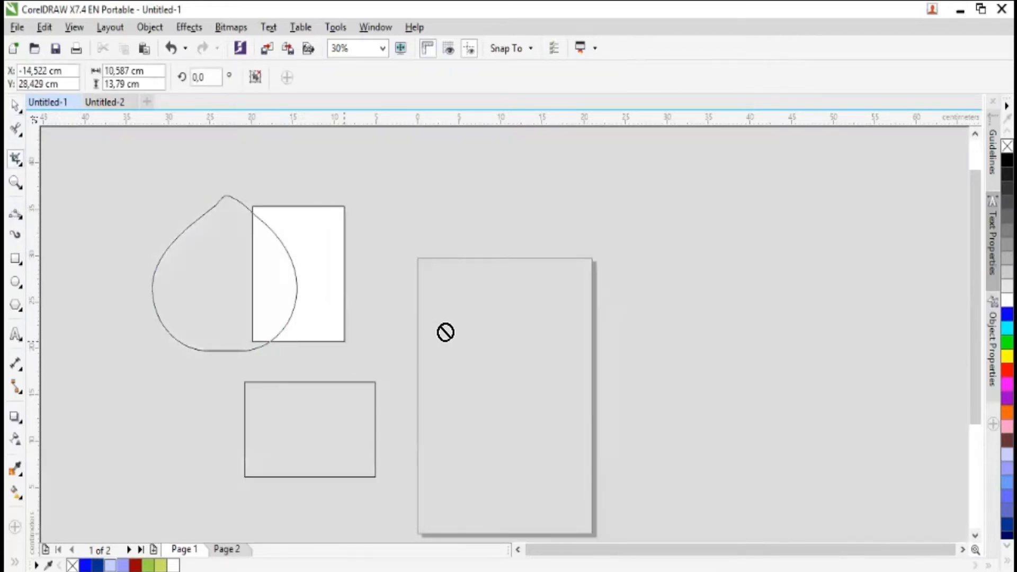
pyautogui.press('Return')
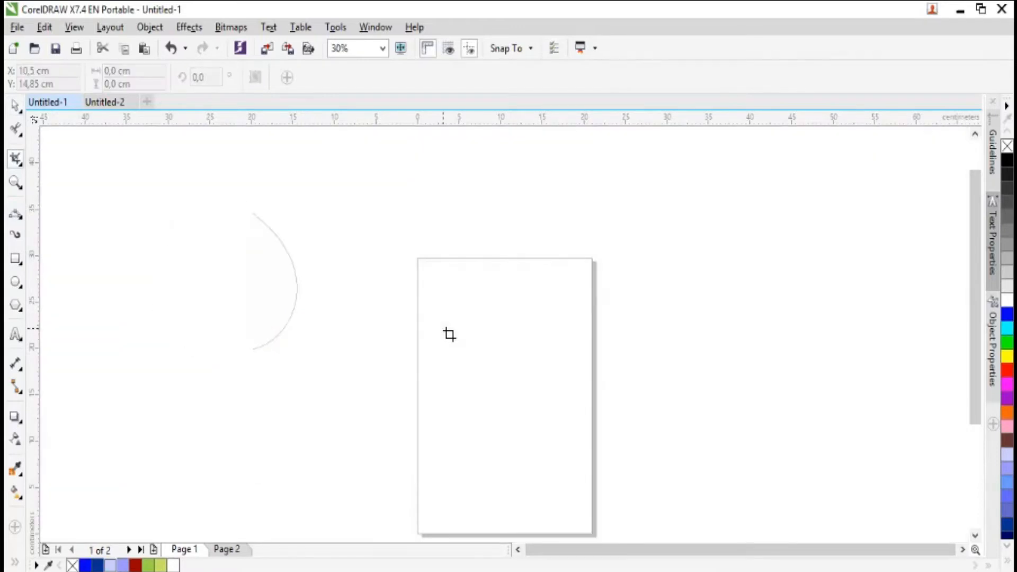
pyautogui.hotkey('ctrl', 'z')
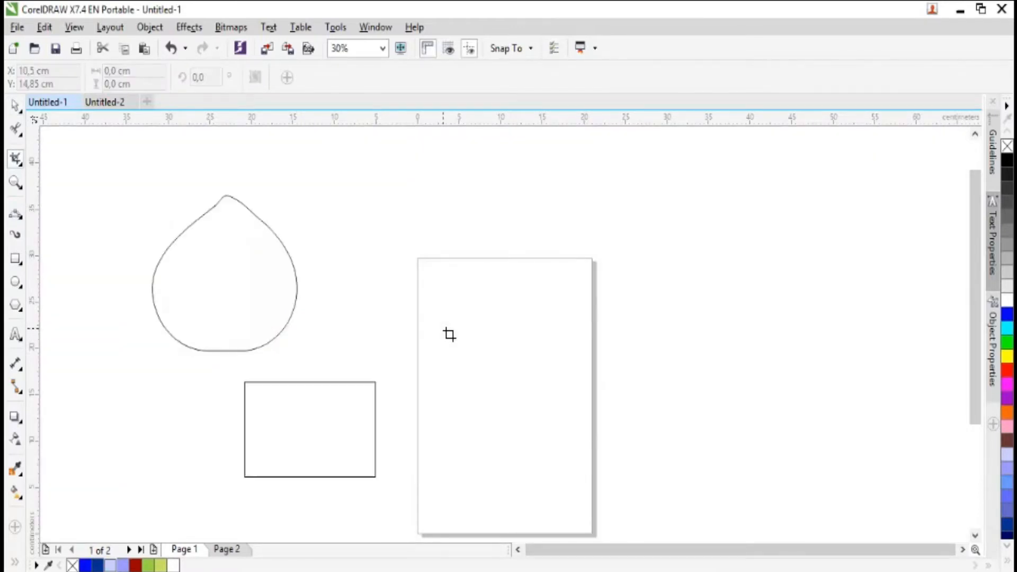
# - Select the teardrop and move it up and to the right, to about X -18.9 cm, Y 31 cm
pyautogui.click(20, 108)
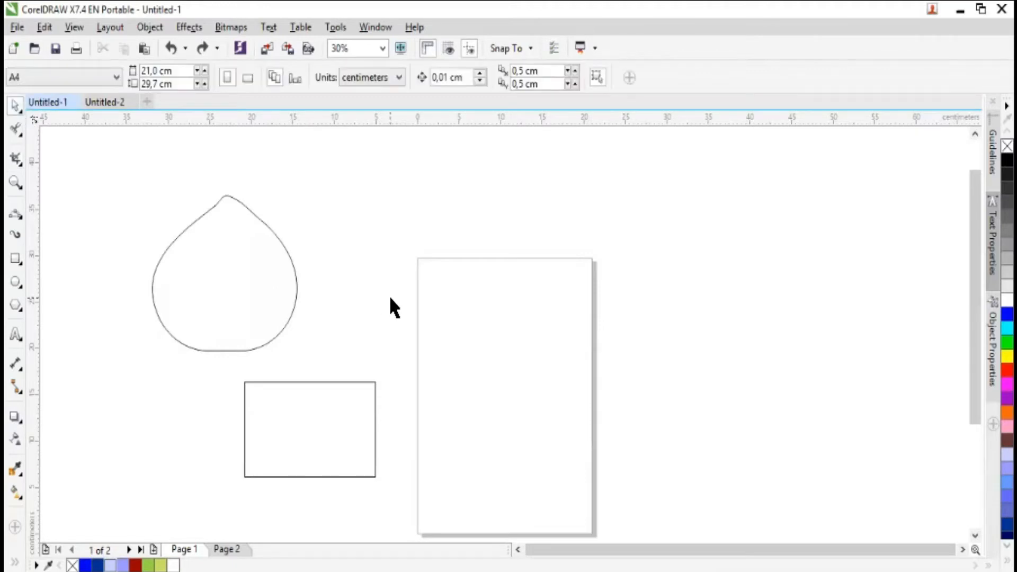
pyautogui.click(276, 286)
pyautogui.click(18, 160)
pyautogui.moveTo(244, 227); pyautogui.dragTo(261, 212)
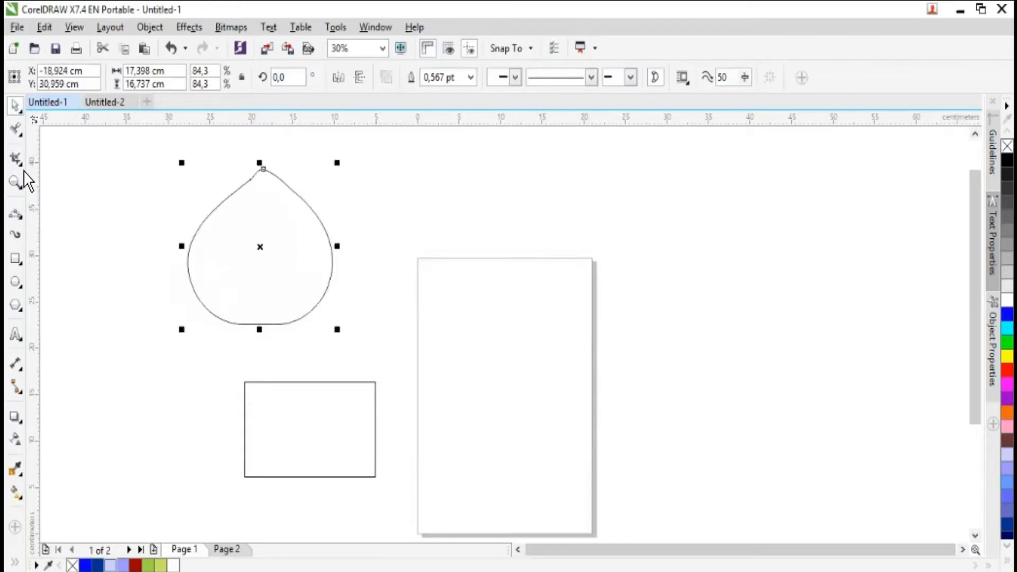
# - Crop the selected teardrop to its right half, using an area about 10.8 by 18.5 cm from its tip, and undo the crop
pyautogui.click(16, 159)
pyautogui.moveTo(263, 169); pyautogui.dragTo(358, 345)
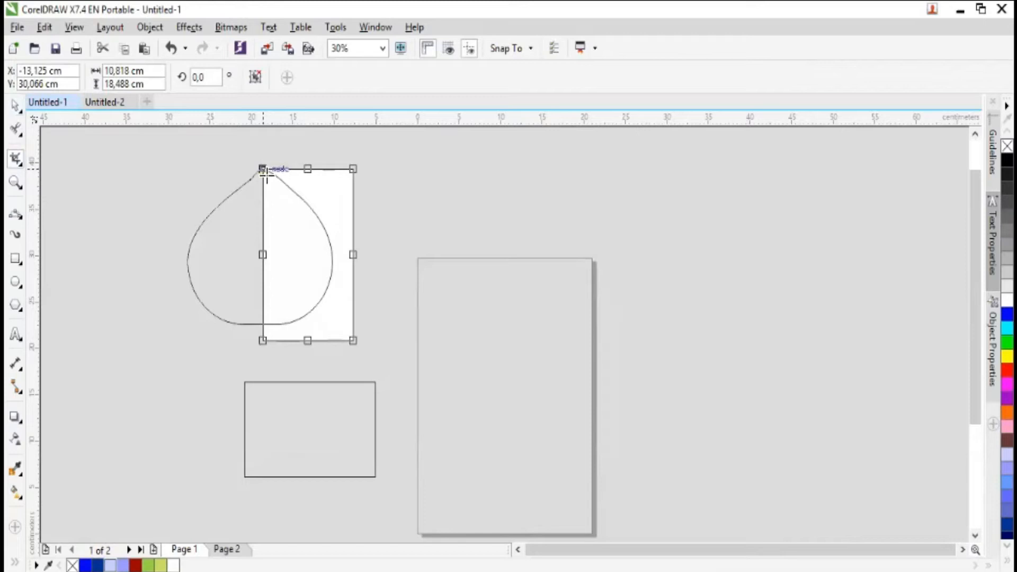
pyautogui.doubleClick(333, 262)
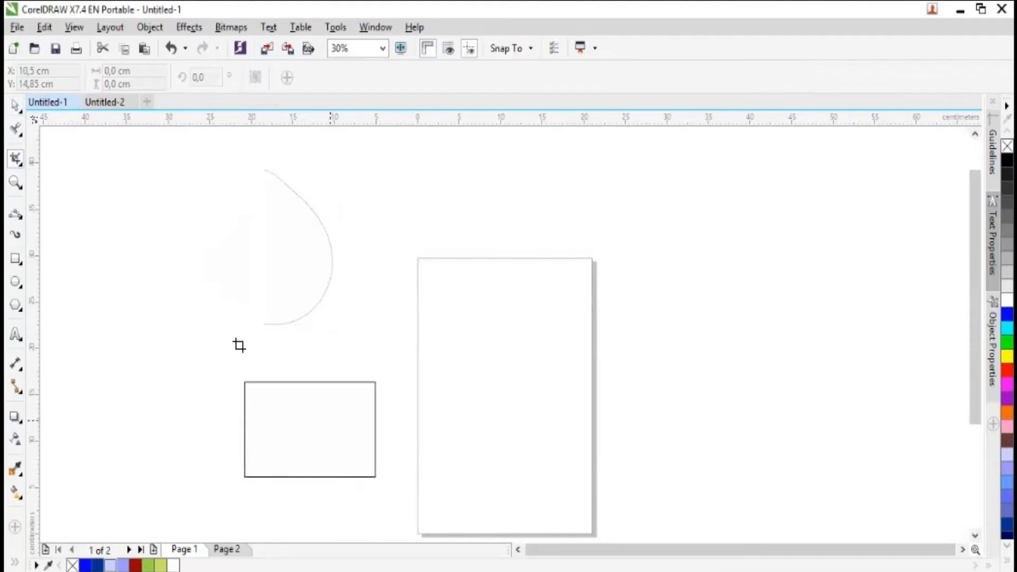
pyautogui.press('space')
pyautogui.press('z')
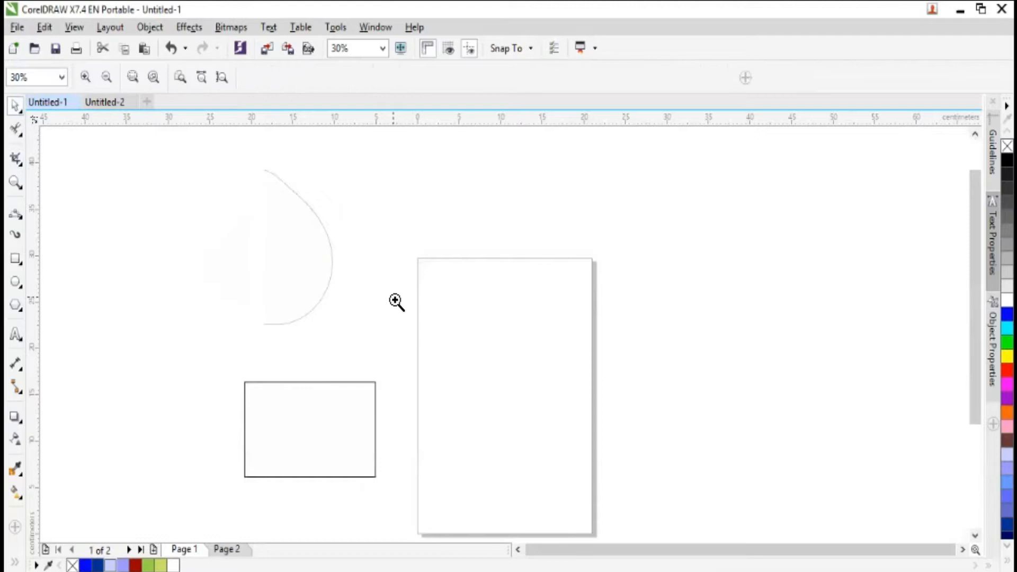
pyautogui.click(16, 158)
pyautogui.hotkey('ctrl', 'z')
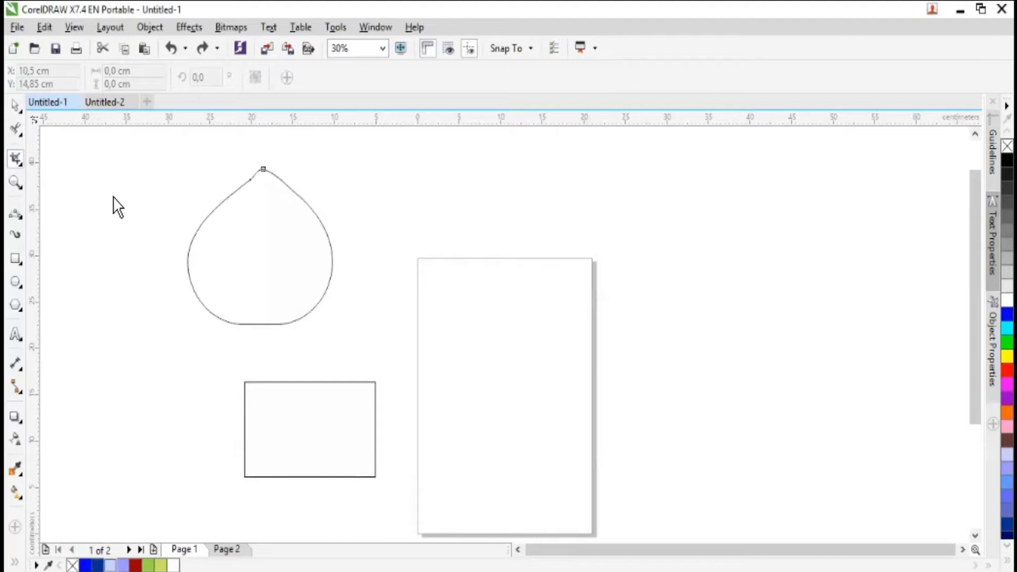
# - Move the teardrop farther from the page, and place the rectangle between them at about X -11.6 cm, Y 31.4 cm
pyautogui.click(245, 240)
pyautogui.click(16, 105)
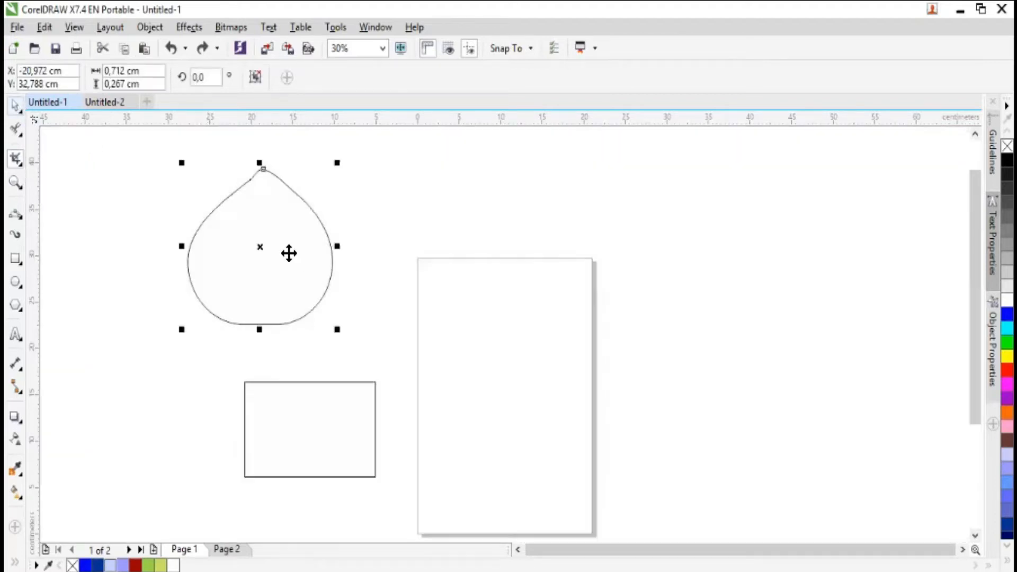
pyautogui.moveTo(210, 305); pyautogui.dragTo(117, 345)
pyautogui.moveTo(344, 405); pyautogui.dragTo(356, 219)
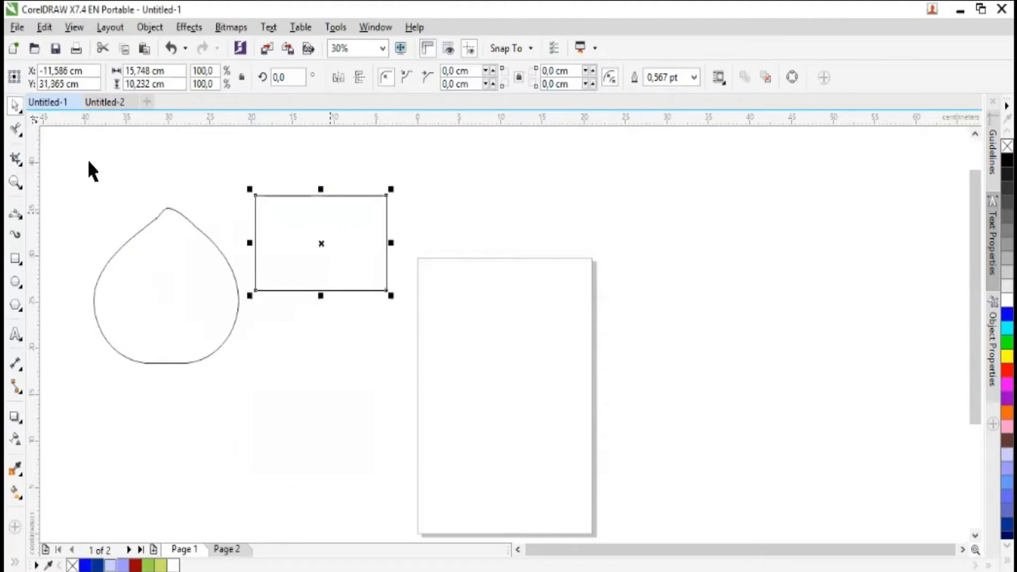
# - Cut the rectangle vertically in half with the Knife tool and move its right half away to about X -5.9 cm, Y 31.1 cm
pyautogui.click(19, 162)
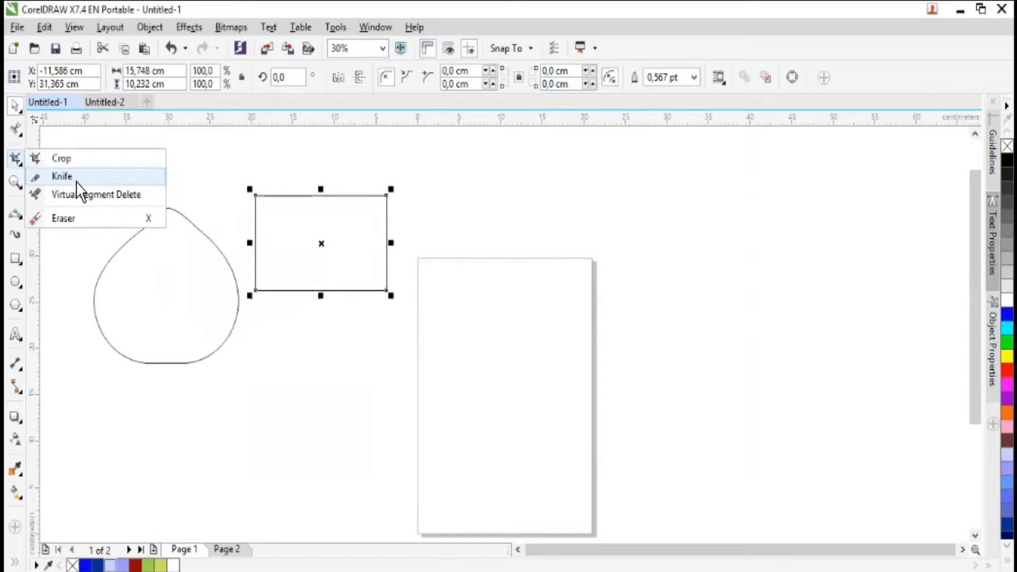
pyautogui.click(82, 176)
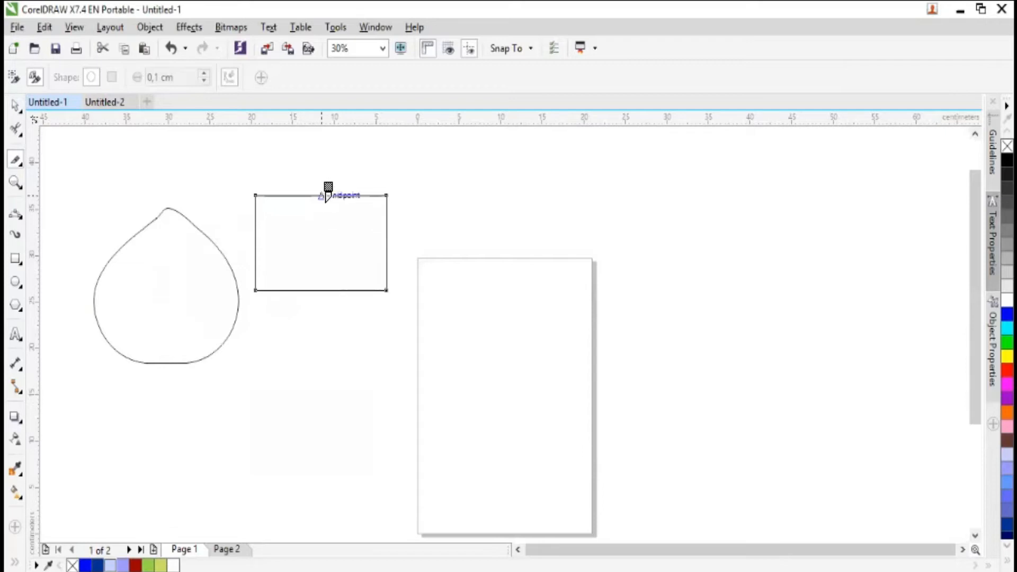
pyautogui.moveTo(326, 196)
pyautogui.mouseDown()
pyautogui.moveTo(332, 271)
pyautogui.moveTo(322, 290)
pyautogui.mouseUp()
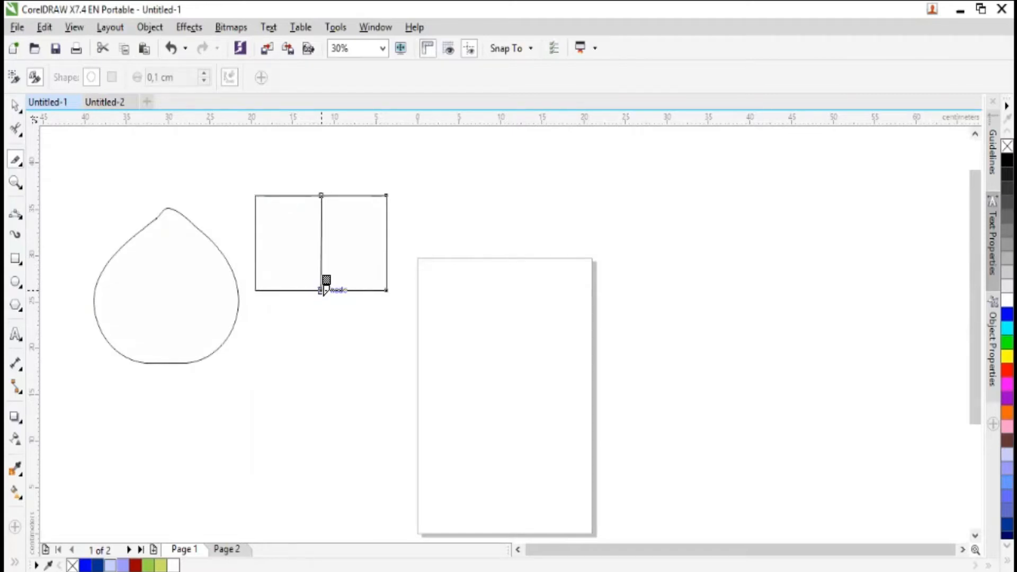
pyautogui.click(15, 104)
pyautogui.click(311, 250)
pyautogui.click(354, 246)
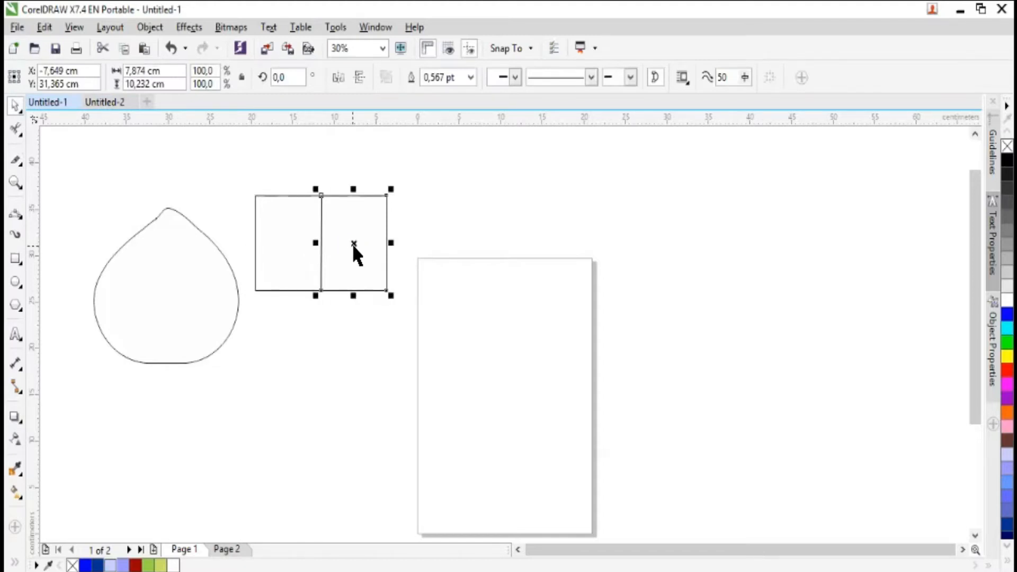
pyautogui.moveTo(354, 254); pyautogui.dragTo(368, 256)
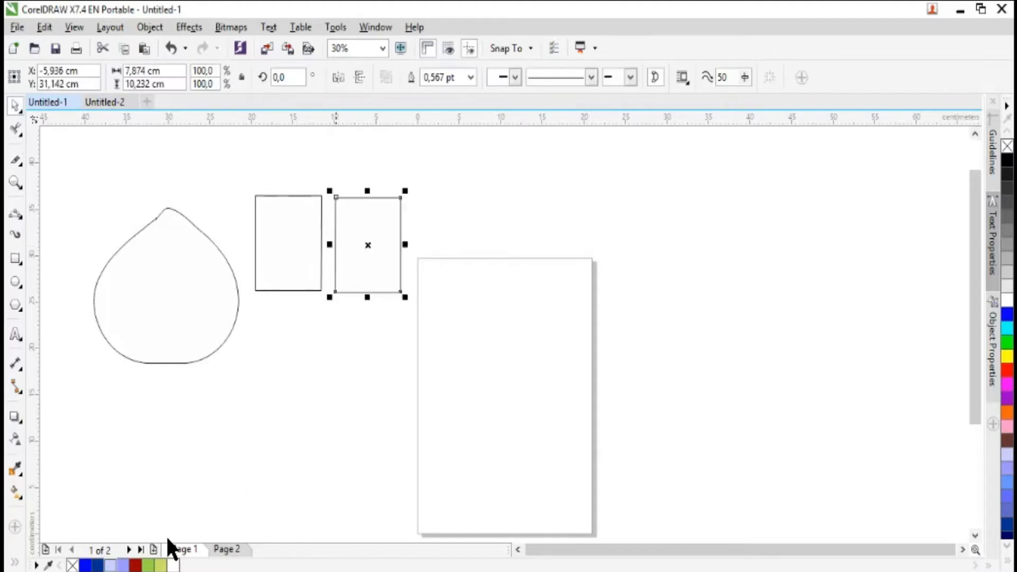
# - Fill the rectangle's right half with dark red and its left half with light violet-blue
pyautogui.click(134, 565)
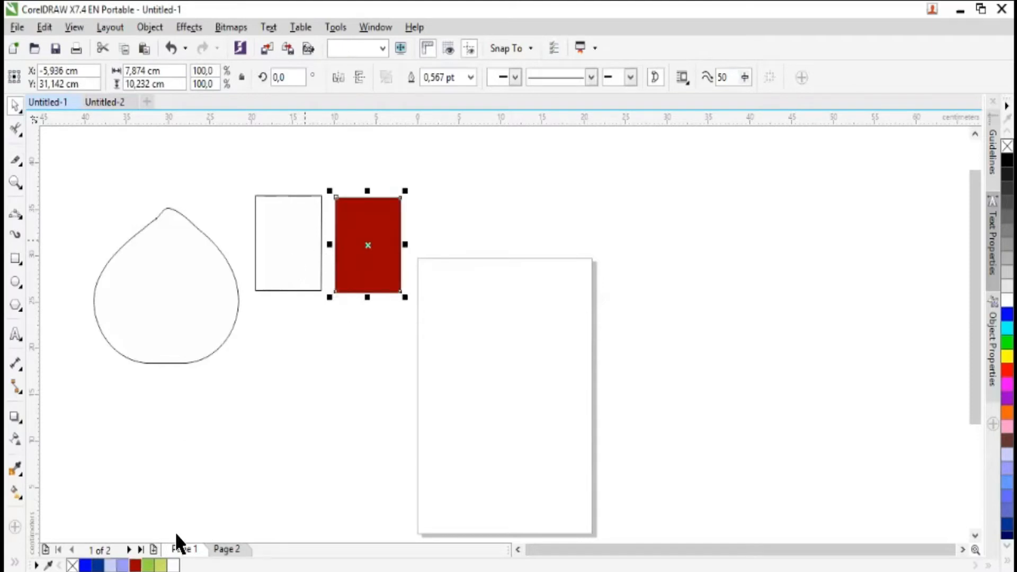
pyautogui.click(321, 290)
pyautogui.click(336, 375)
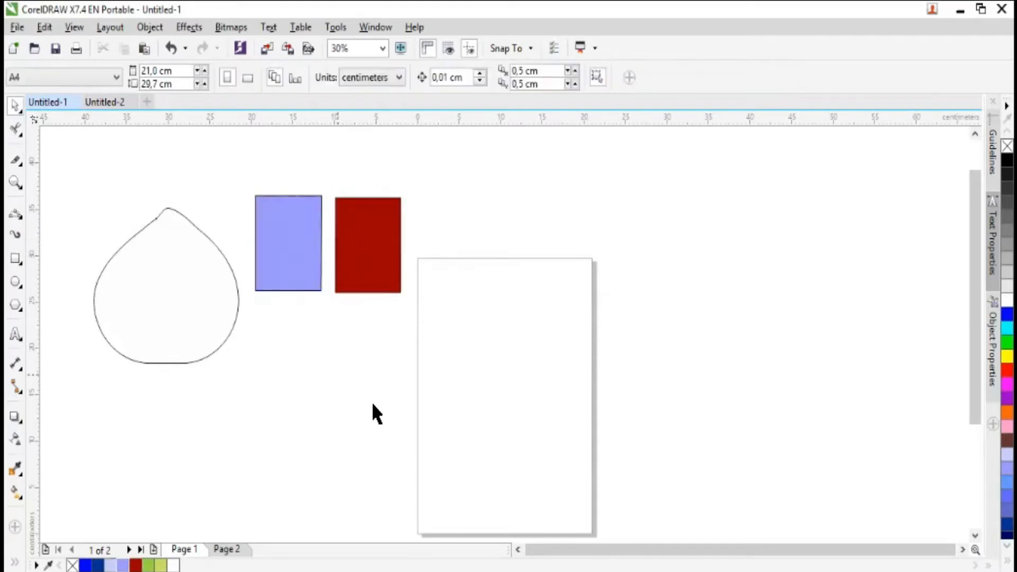
# - Undo both fills, the move of the right half and the knife cut, and deselect the rectangle
pyautogui.hotkey('ctrl', 'z')
pyautogui.hotkey('ctrl', 'z')
pyautogui.hotkey('ctrl', 'z')
pyautogui.hotkey('ctrl', 'z')
pyautogui.click(301, 374)
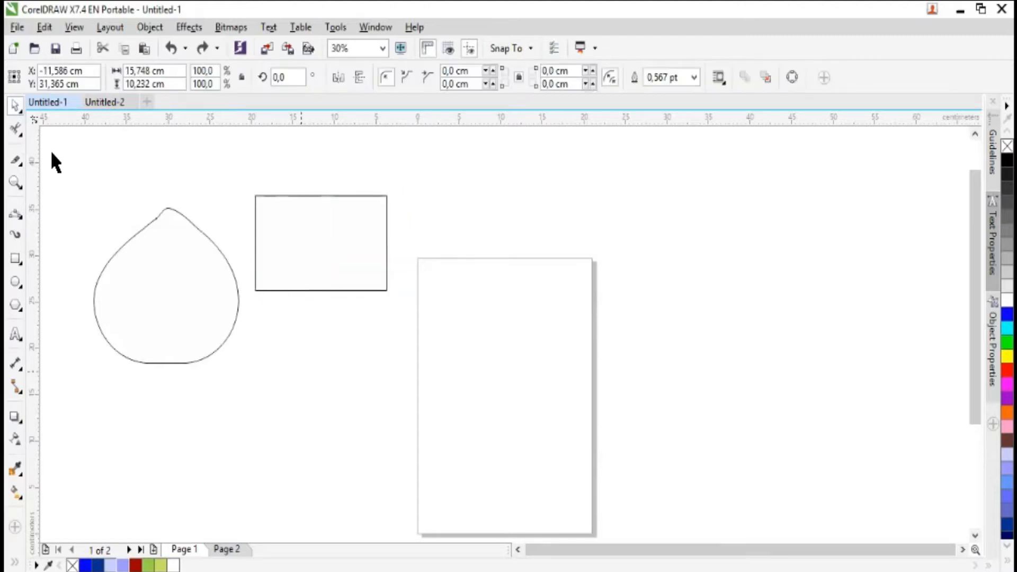
# - Move the teardrop across the page to about X 31.4 cm, Y 28.6 cm, and draw a circle about 12 cm in diameter below the rectangle's left side
pyautogui.moveTo(157, 266); pyautogui.dragTo(674, 256)
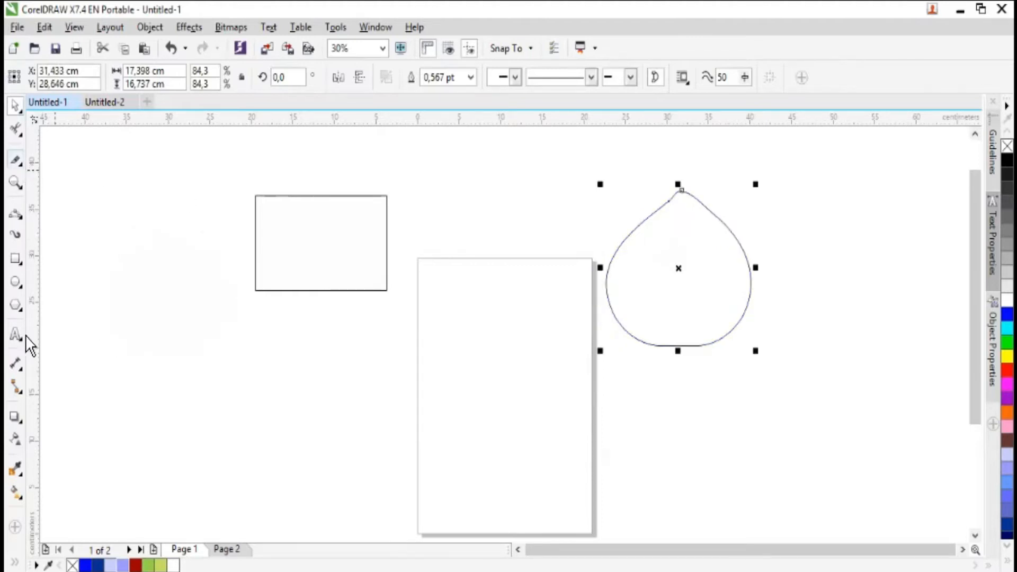
pyautogui.click(21, 282)
pyautogui.moveTo(134, 303); pyautogui.dragTo(233, 414)
pyautogui.click(16, 108)
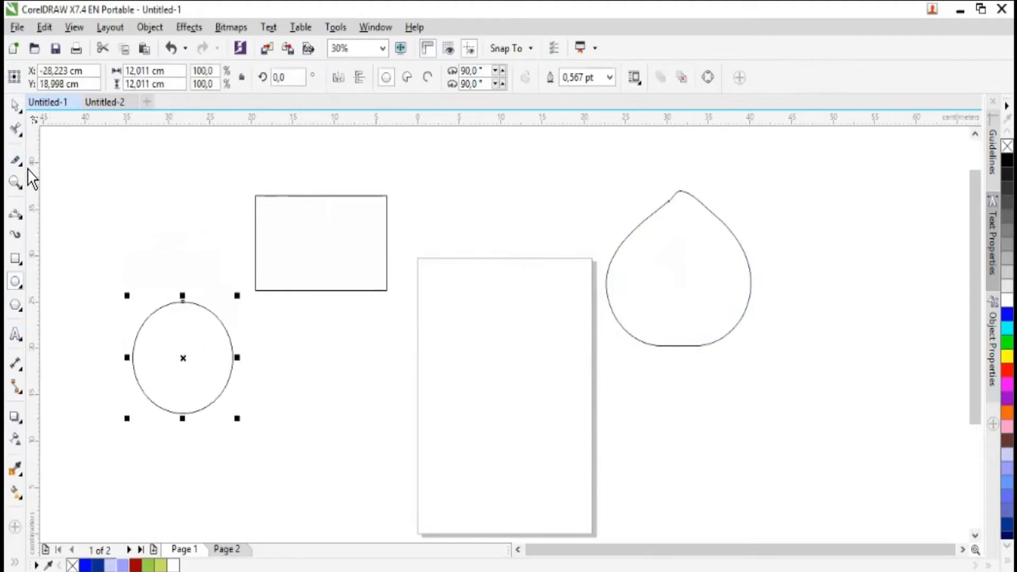
# - Cut the circle vertically in half with the Knife tool, select each half in turn, and undo the cut
pyautogui.click(22, 161)
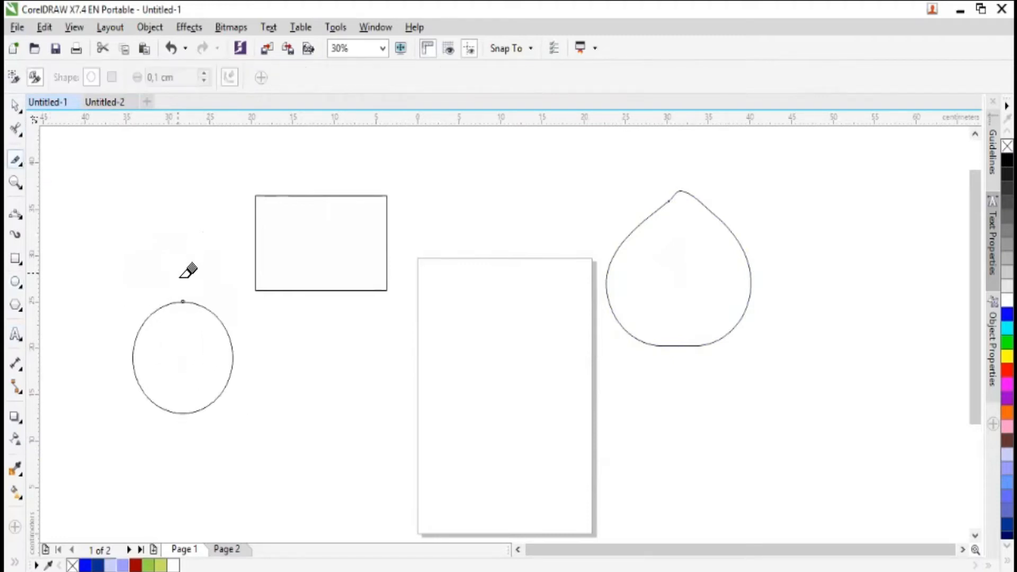
pyautogui.click(185, 302)
pyautogui.click(185, 412)
pyautogui.click(15, 105)
pyautogui.click(163, 334)
pyautogui.click(217, 350)
pyautogui.click(159, 353)
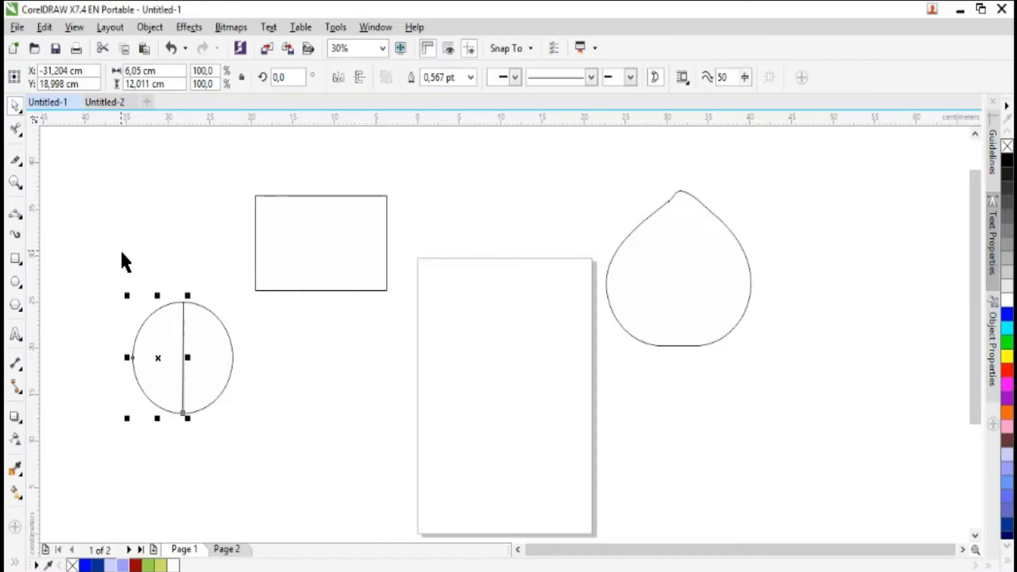
pyautogui.hotkey('ctrl', 'z')
# - Move the circle up beside the rectangle, and draw a square about 11.5 cm wide below the two shapes
pyautogui.moveTo(195, 367); pyautogui.dragTo(189, 228)
pyautogui.click(298, 165)
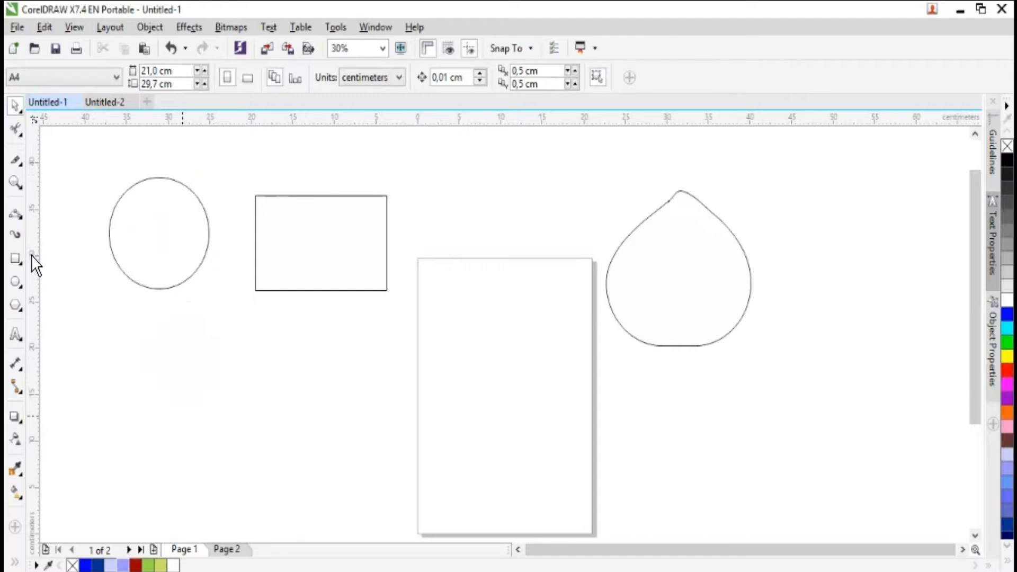
pyautogui.click(18, 261)
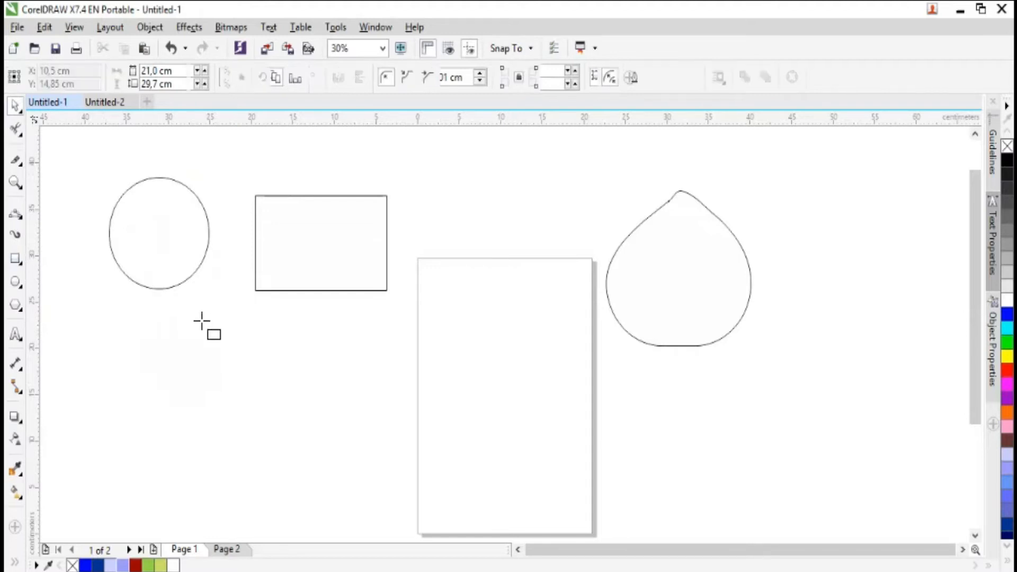
pyautogui.moveTo(206, 332); pyautogui.dragTo(306, 424)
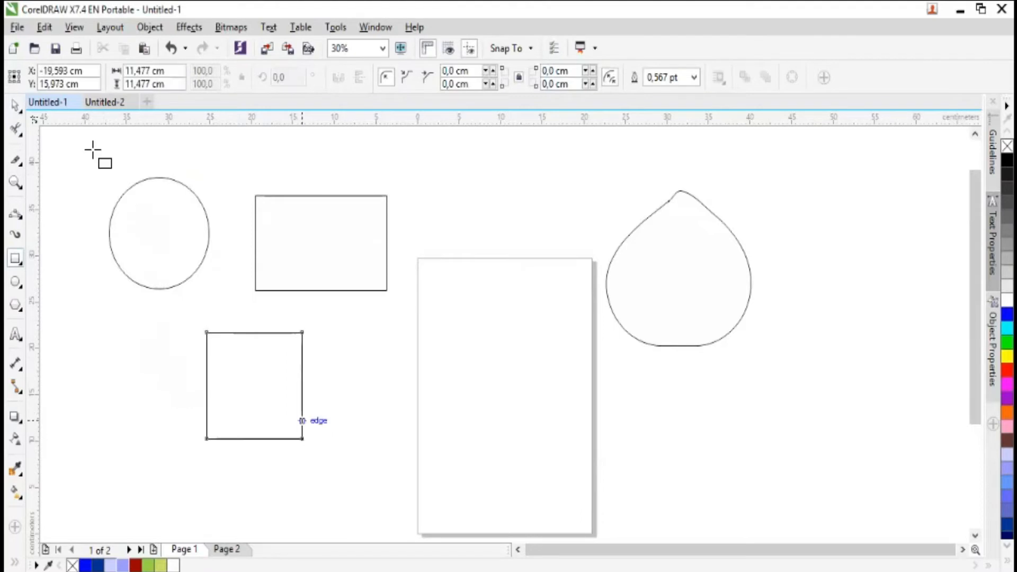
pyautogui.click(15, 108)
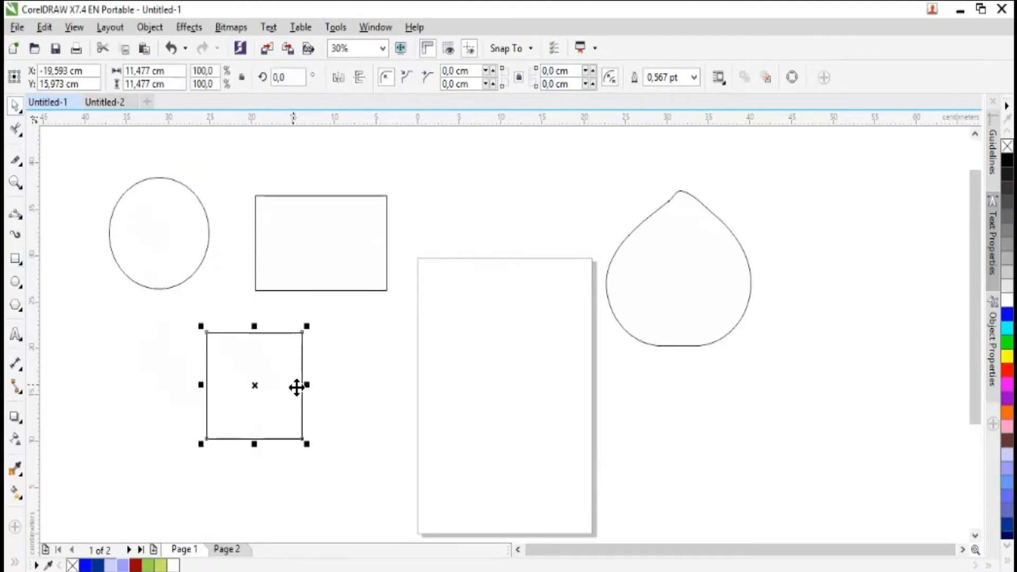
# - Move the circle down and place the square over its right half, centred at about X -22.7 cm, Y 17.3 cm
pyautogui.moveTo(274, 386); pyautogui.dragTo(177, 367)
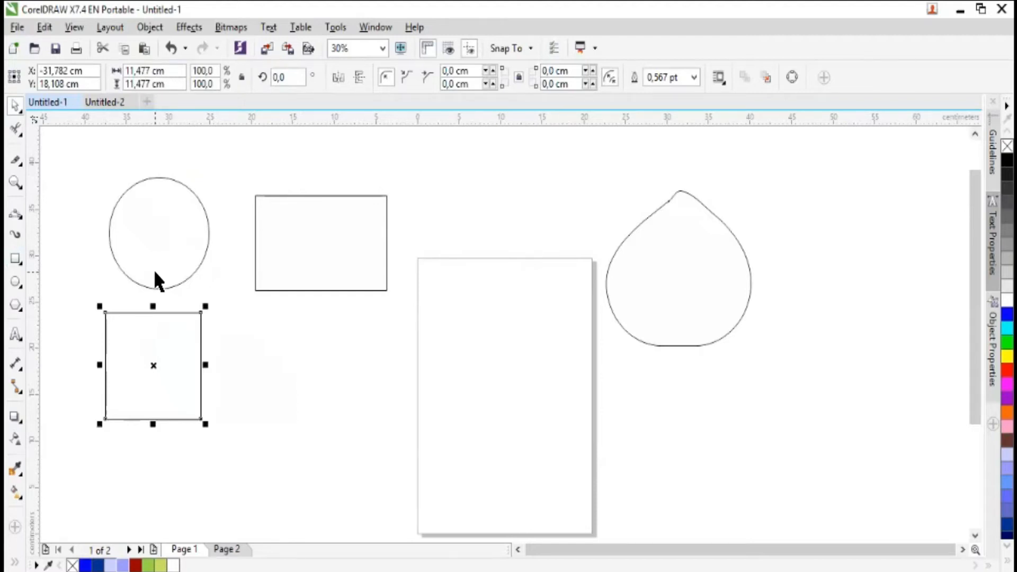
pyautogui.moveTo(154, 345); pyautogui.dragTo(329, 344)
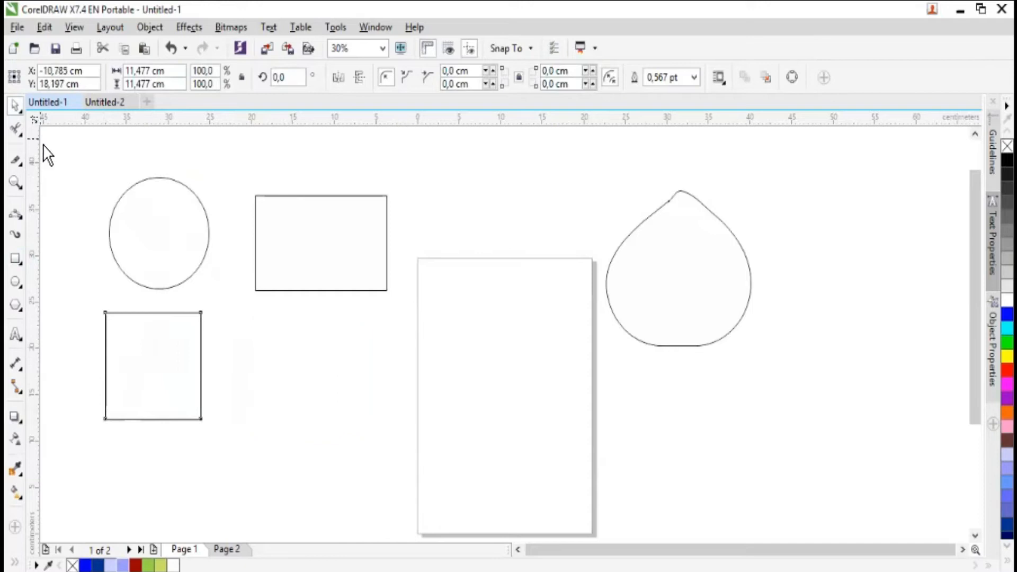
pyautogui.click(21, 164)
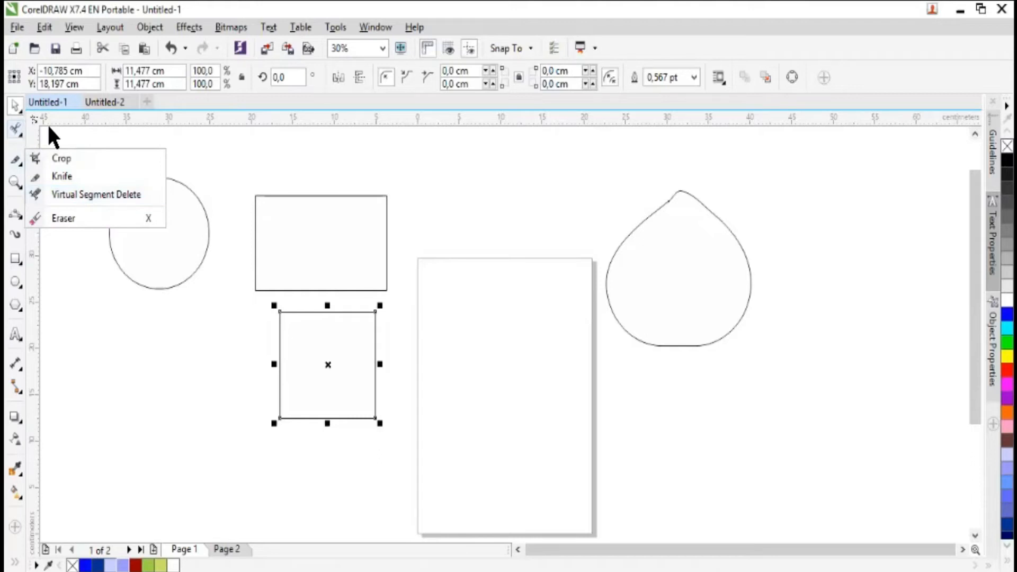
pyautogui.moveTo(180, 245); pyautogui.dragTo(204, 385)
pyautogui.moveTo(327, 391); pyautogui.dragTo(231, 400)
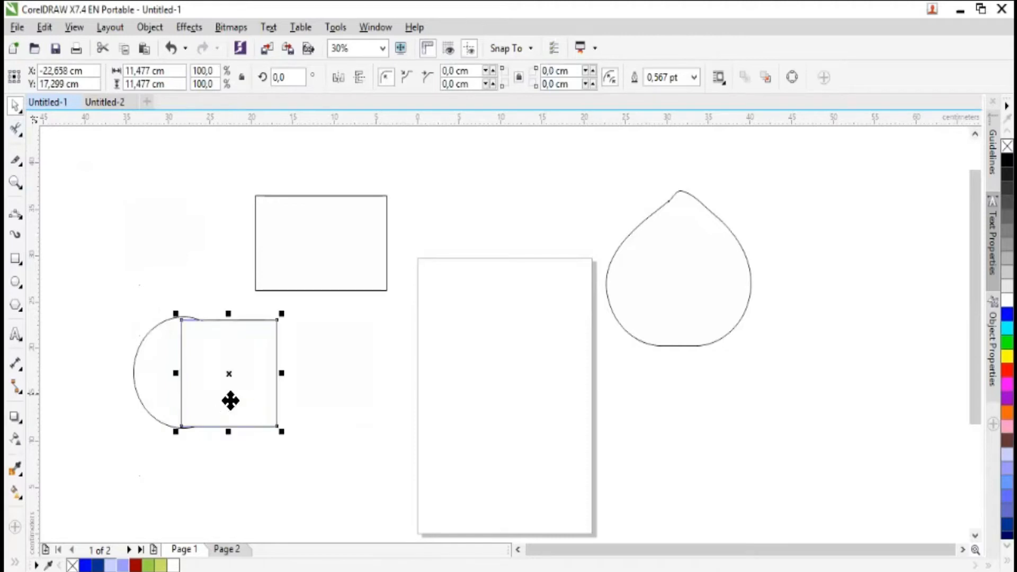
# - Delete the square's edge inside the circle with Virtual Segment Delete, undo it, and repeat the deletion and undo once more
pyautogui.click(16, 159)
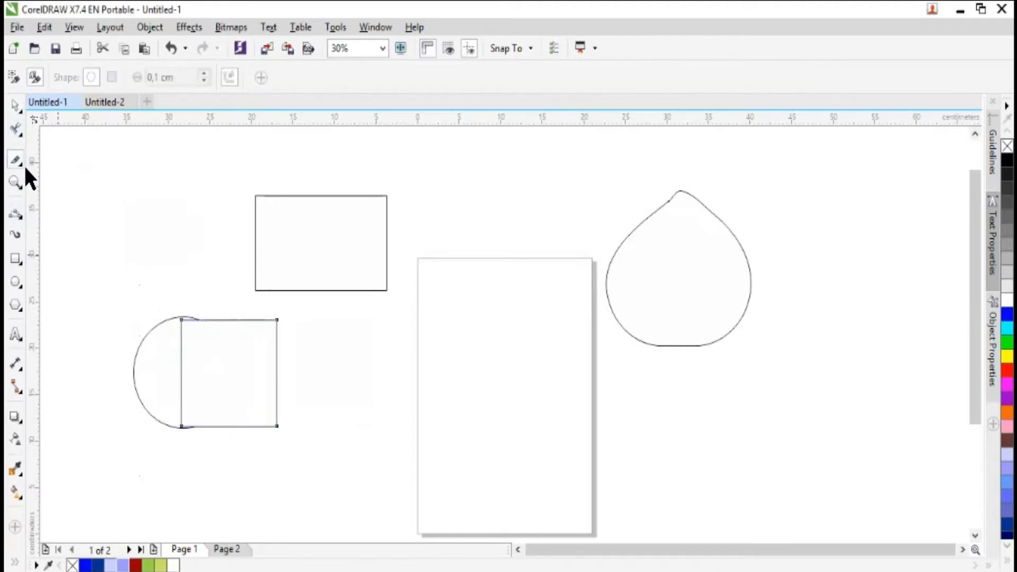
pyautogui.click(25, 168)
pyautogui.click(72, 205)
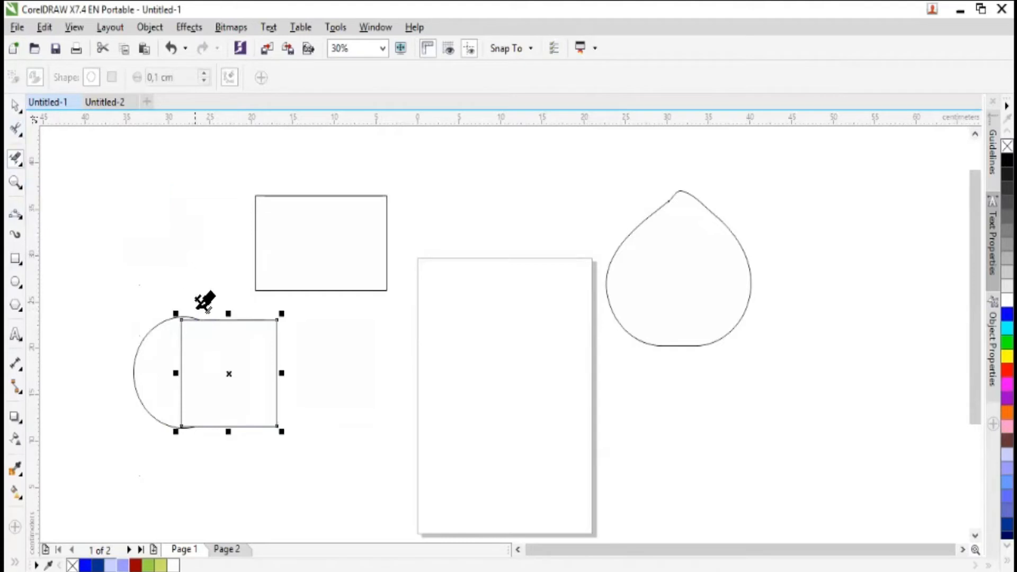
pyautogui.click(180, 358)
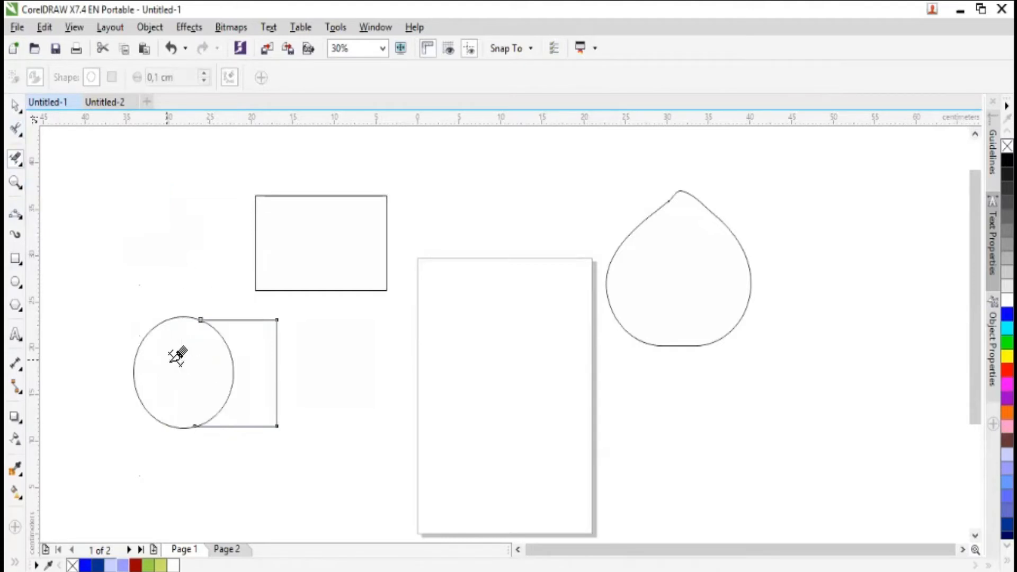
pyautogui.hotkey('ctrl', 'z')
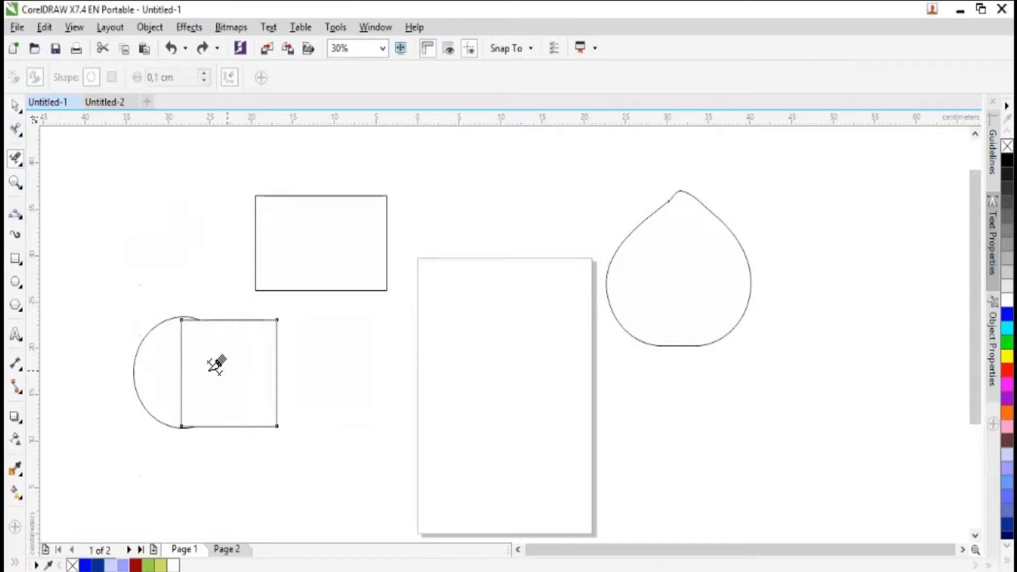
pyautogui.click(180, 354)
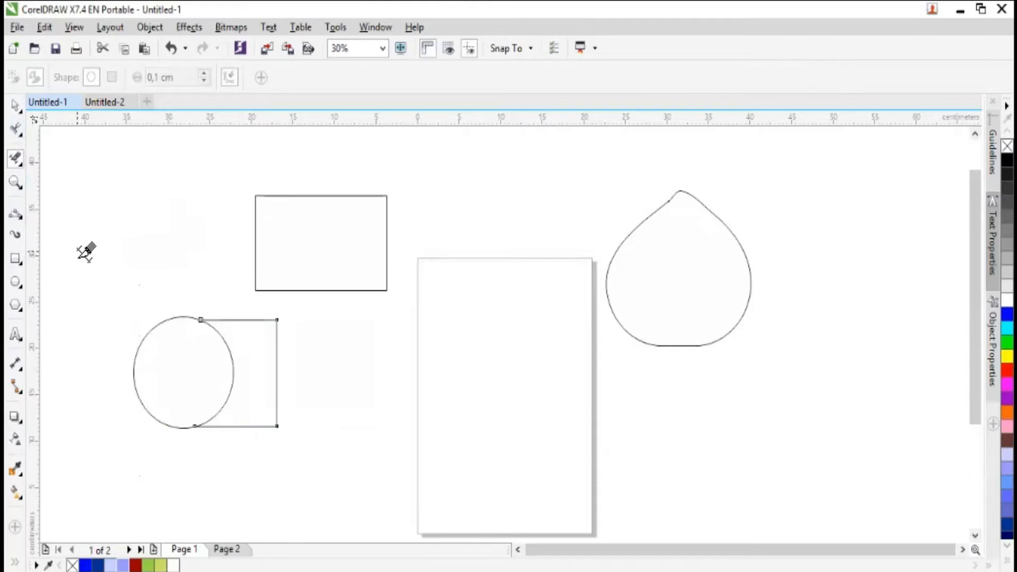
pyautogui.hotkey('ctrl', 'z')
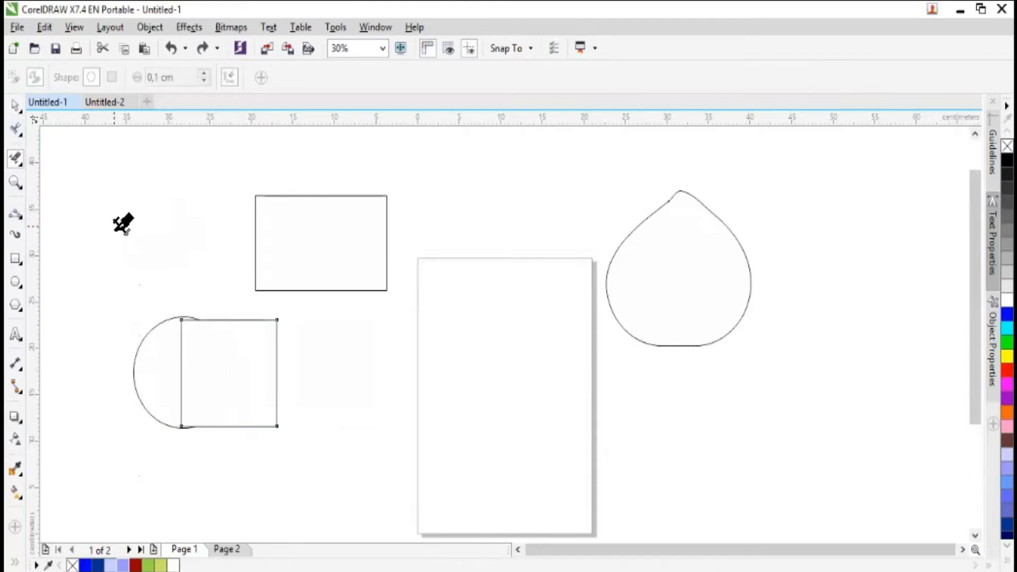
# - Activate the Eraser tool, try a 10 cm round nib, and set the nib size to 5 cm
pyautogui.click(21, 164)
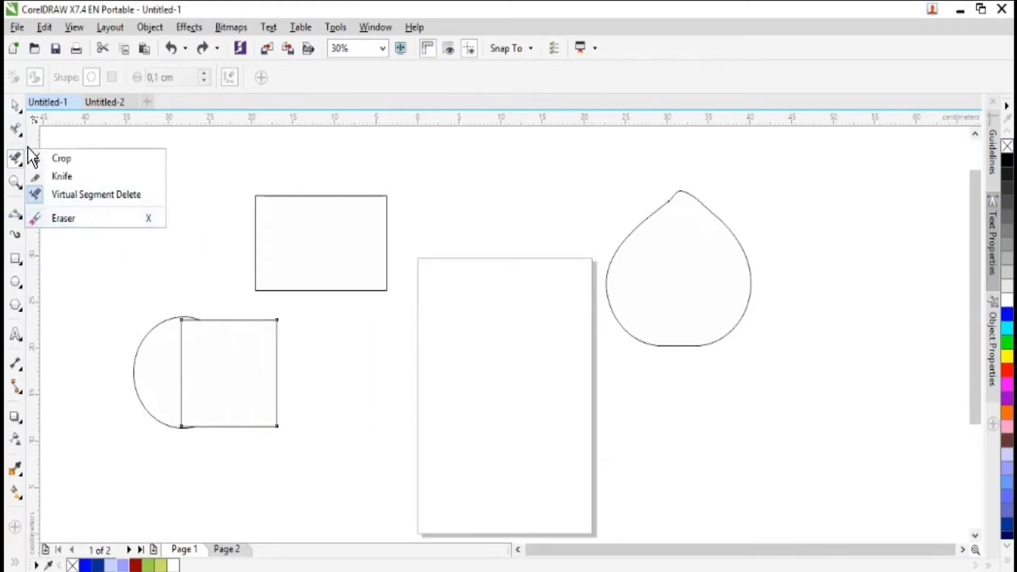
pyautogui.click(23, 162)
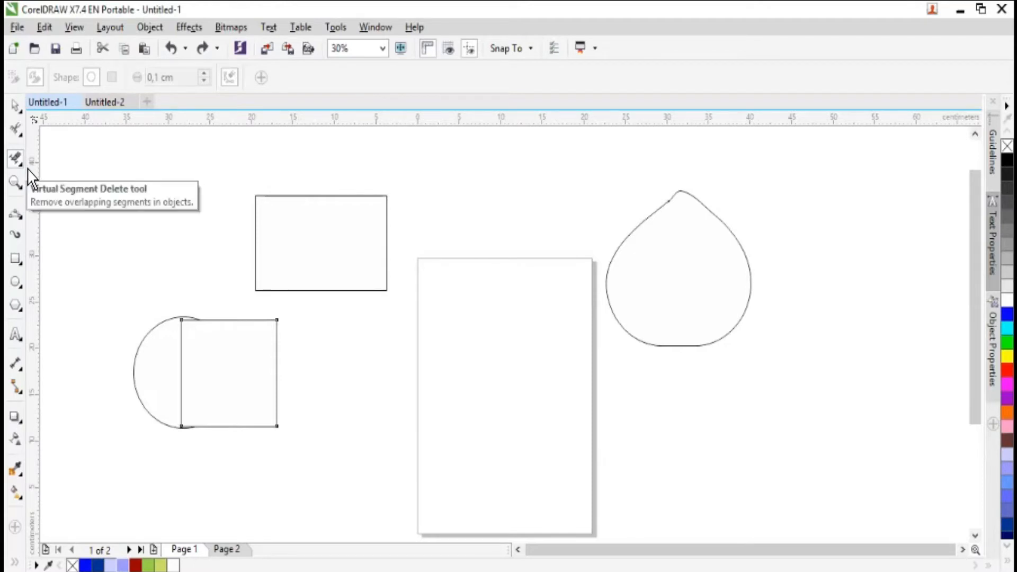
pyautogui.click(23, 165)
pyautogui.click(63, 217)
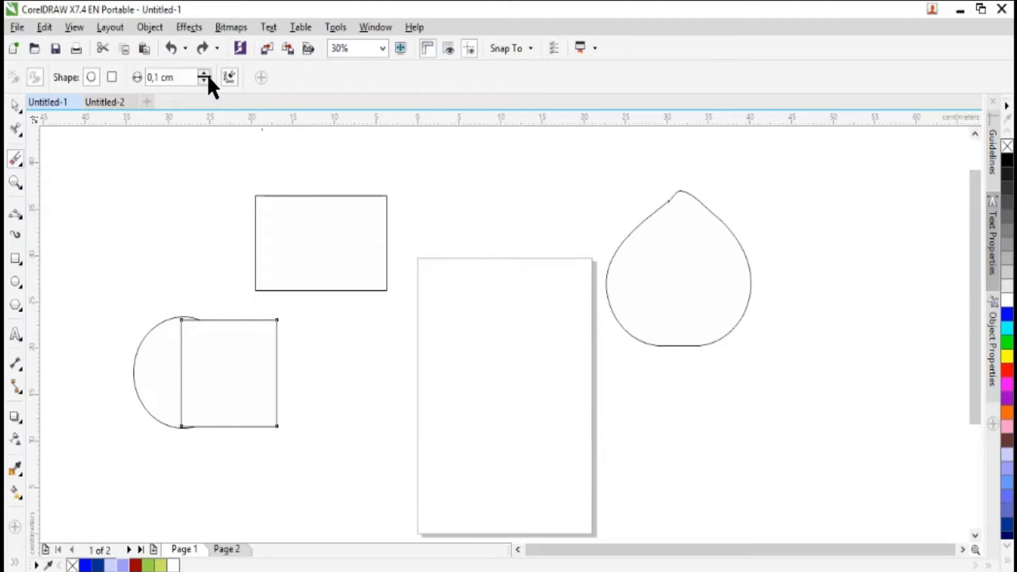
pyautogui.click(182, 78)
pyautogui.write('10')
pyautogui.press('Return')
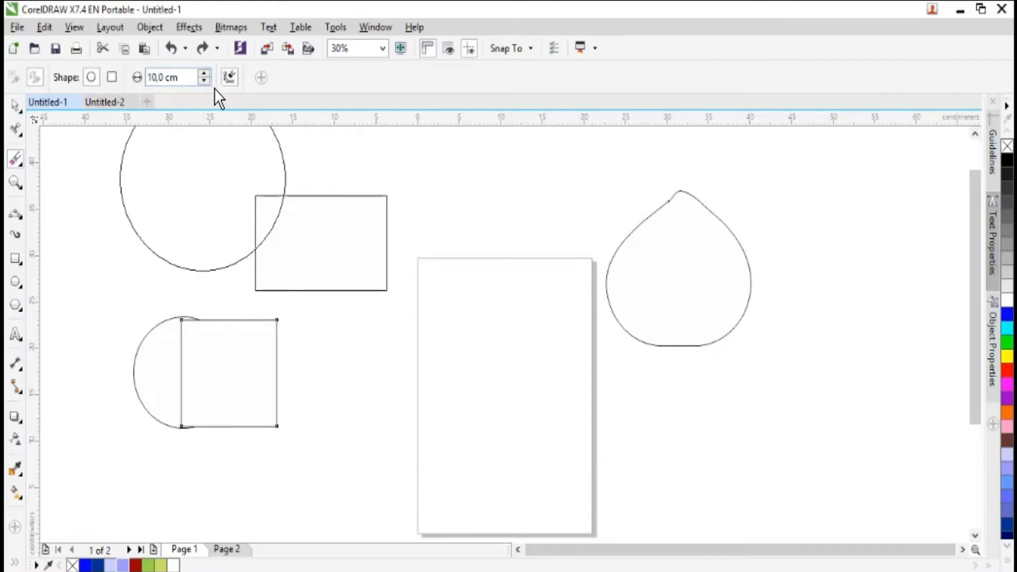
pyautogui.click(182, 78)
pyautogui.write('5')
pyautogui.press('Return')
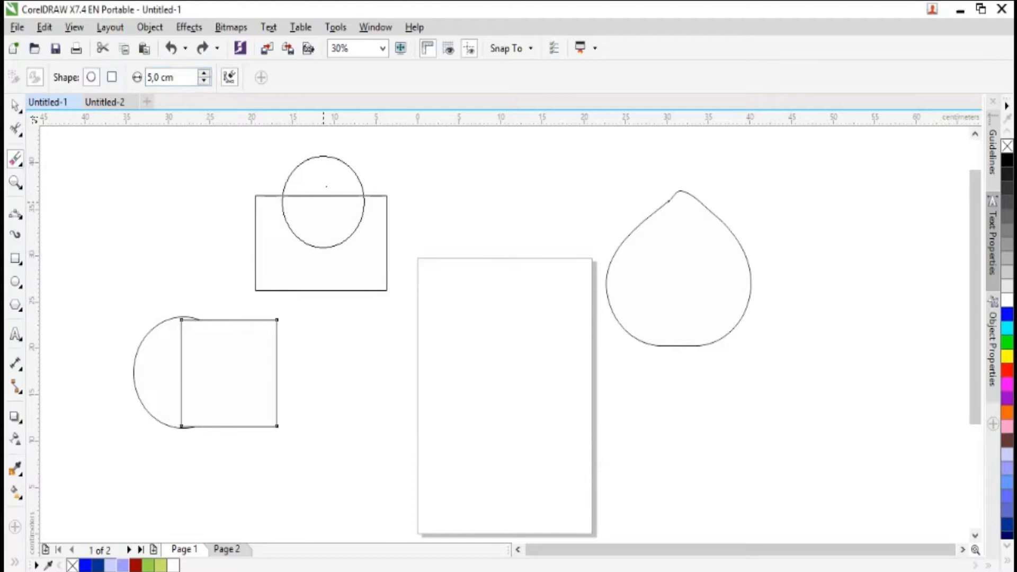
# - Select the rectangle and move it slightly up, to about X -12 cm, Y 33.7 cm
pyautogui.click(20, 110)
pyautogui.click(307, 252)
pyautogui.moveTo(308, 249); pyautogui.dragTo(305, 228)
# - Erase a round bite from the left and right sides of the rectangle with the 5 cm round eraser nib
pyautogui.click(20, 158)
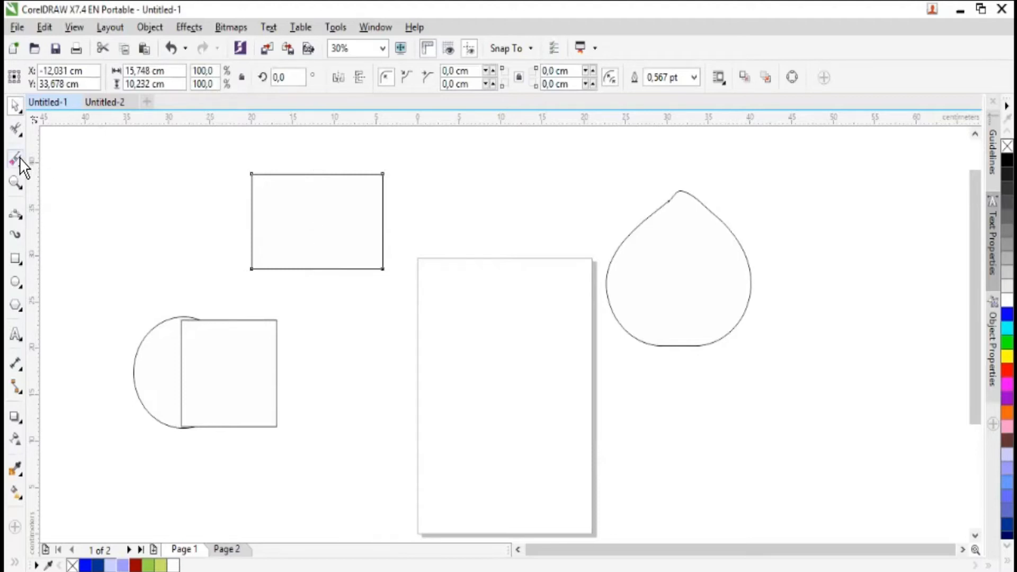
pyautogui.click(269, 221)
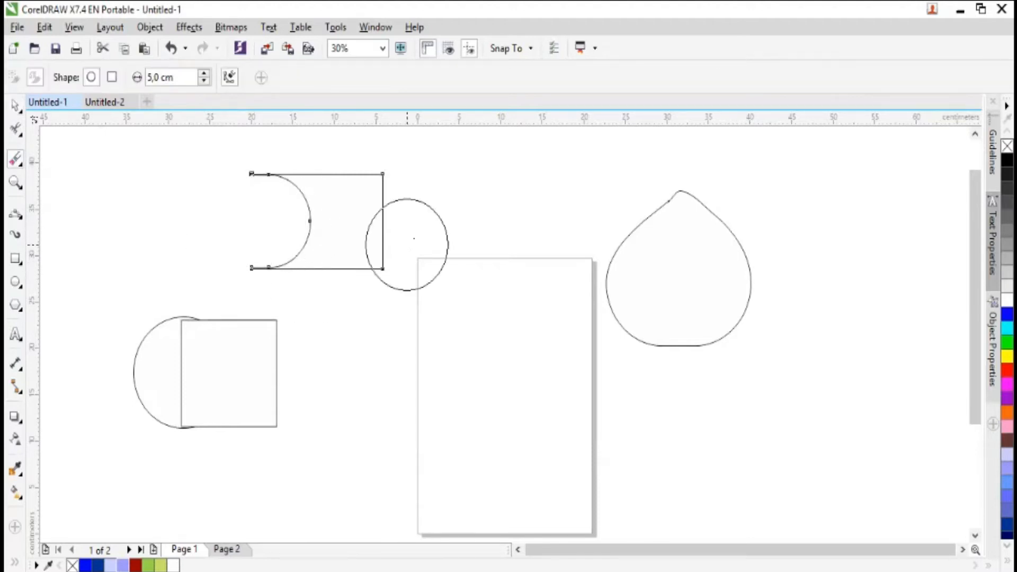
pyautogui.click(404, 228)
pyautogui.click(426, 222)
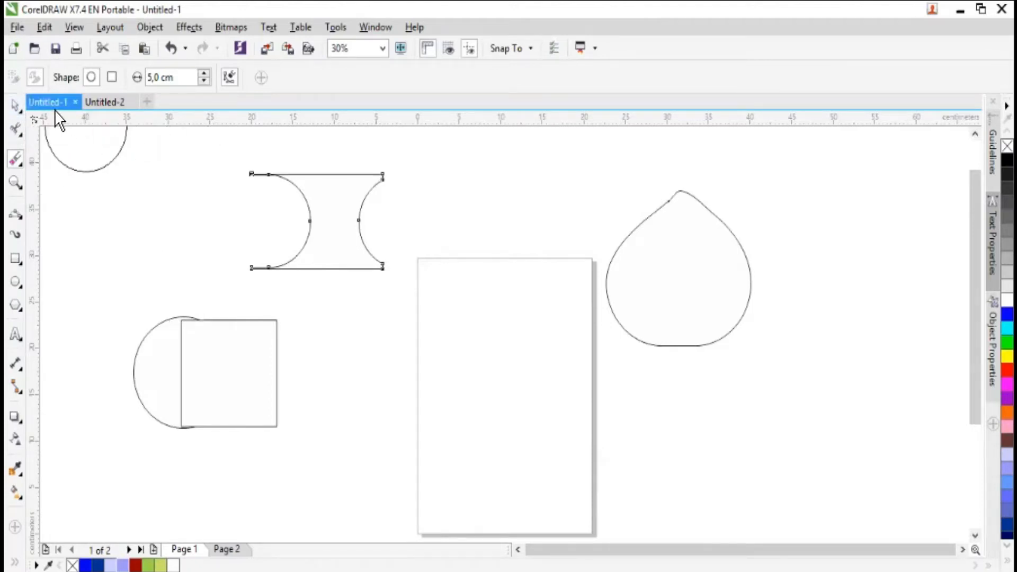
# - Switch the eraser nib to square and undo both round bites erased from the rectangle
pyautogui.click(113, 77)
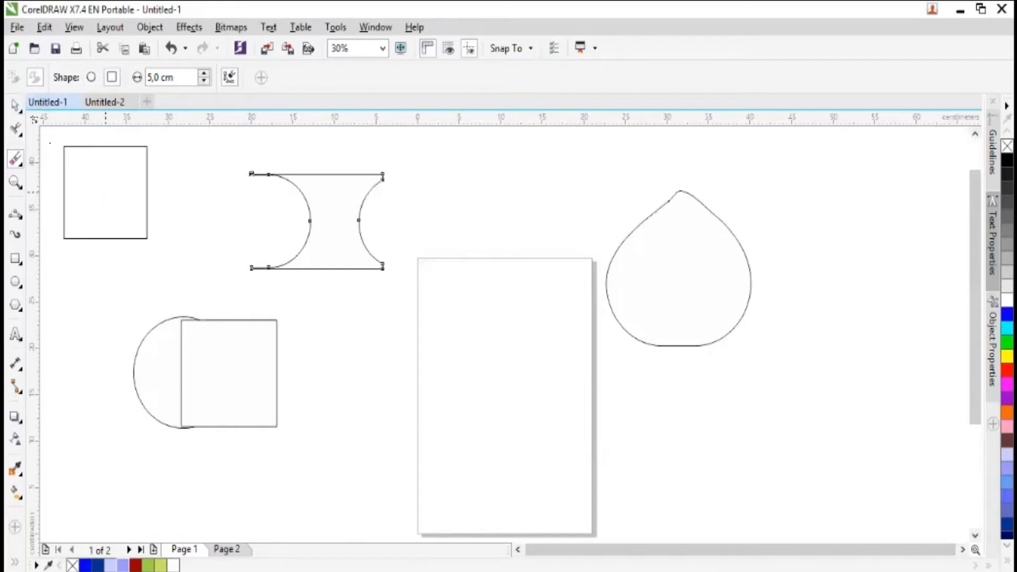
pyautogui.click(15, 105)
pyautogui.hotkey('ctrl', 'z')
pyautogui.hotkey('ctrl', 'z')
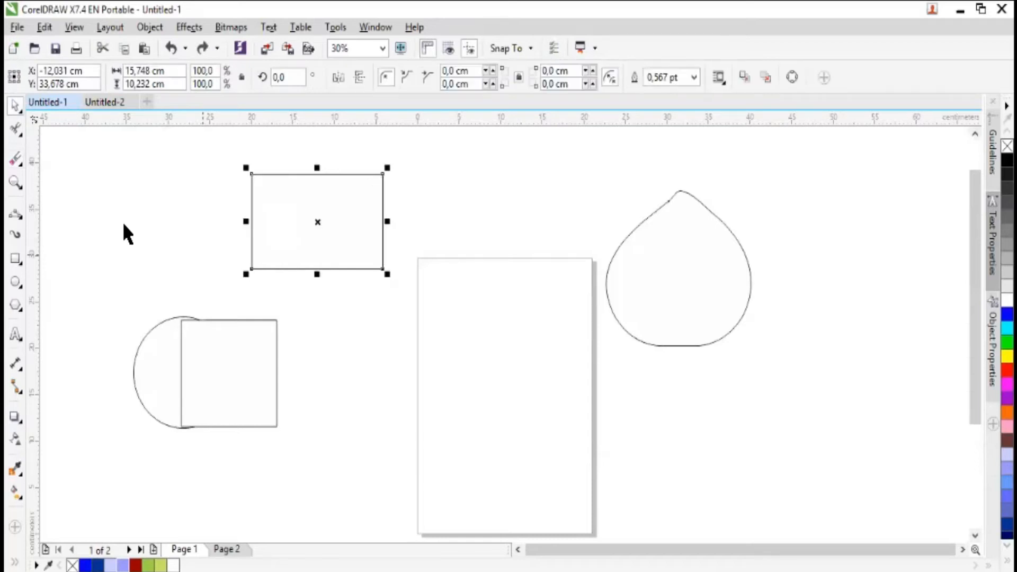
# - Erase a square notch from the rectangle's bottom edge and a square bite from its upper-right corner with the 5 cm square nib
pyautogui.click(14, 158)
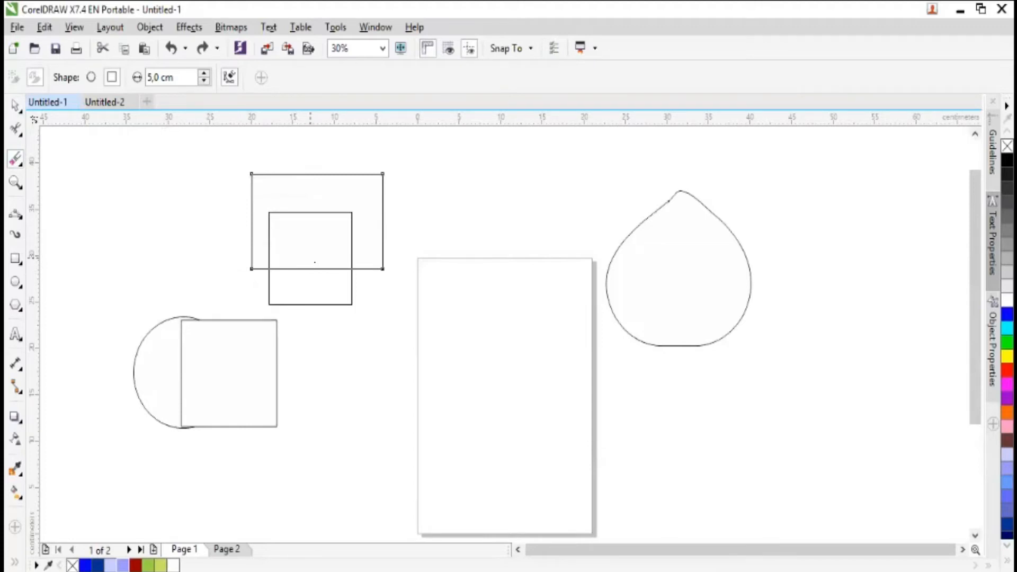
pyautogui.click(310, 258)
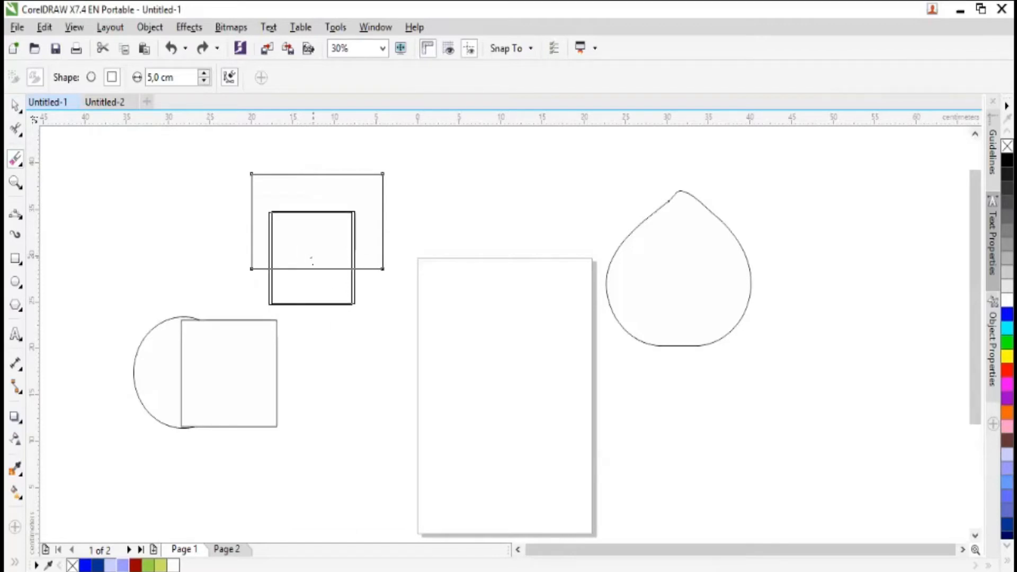
pyautogui.click(311, 259)
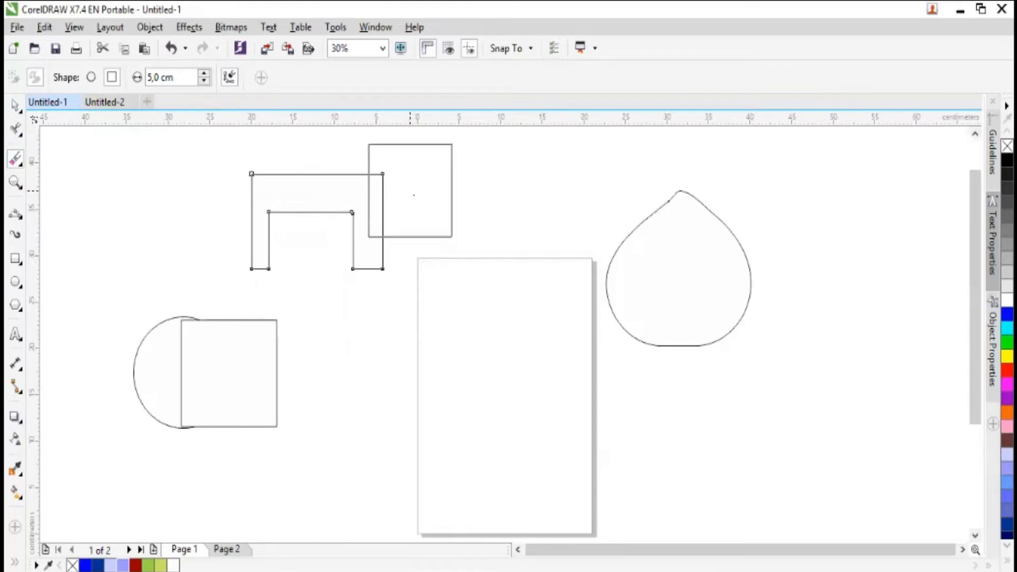
pyautogui.click(410, 191)
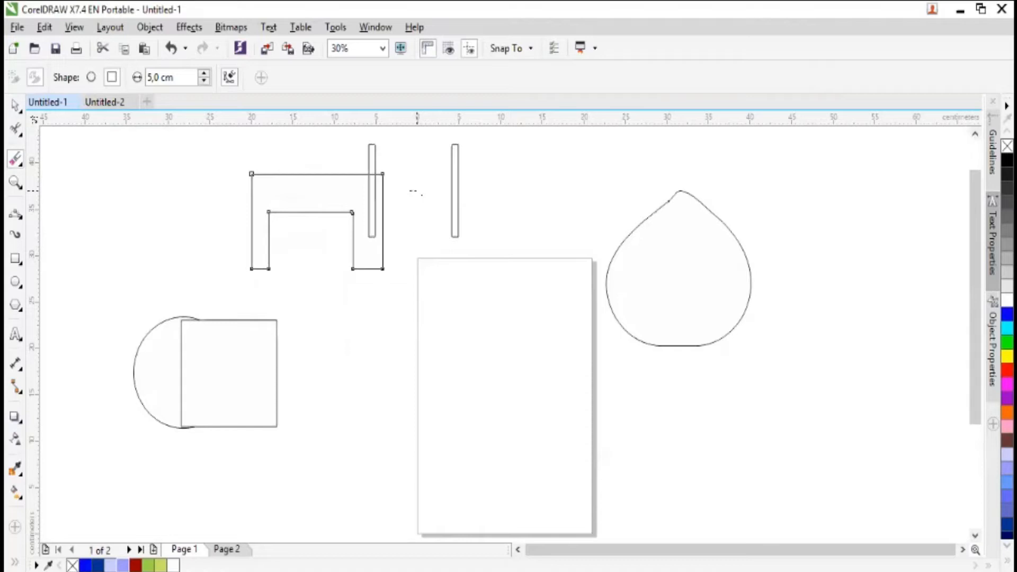
pyautogui.click(400, 187)
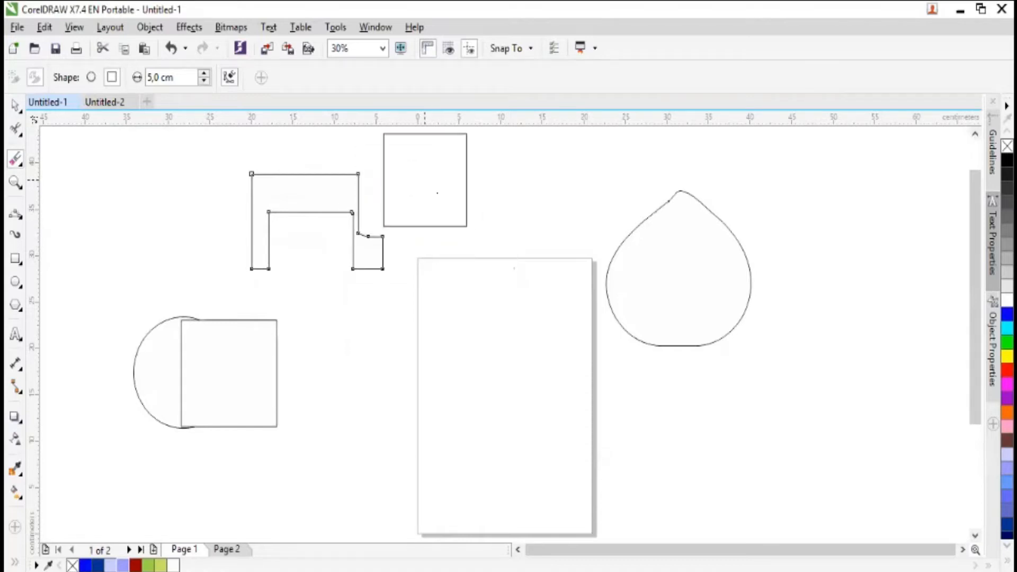
pyautogui.hotkey('ctrl', 'z')
pyautogui.click(423, 179)
pyautogui.click(398, 185)
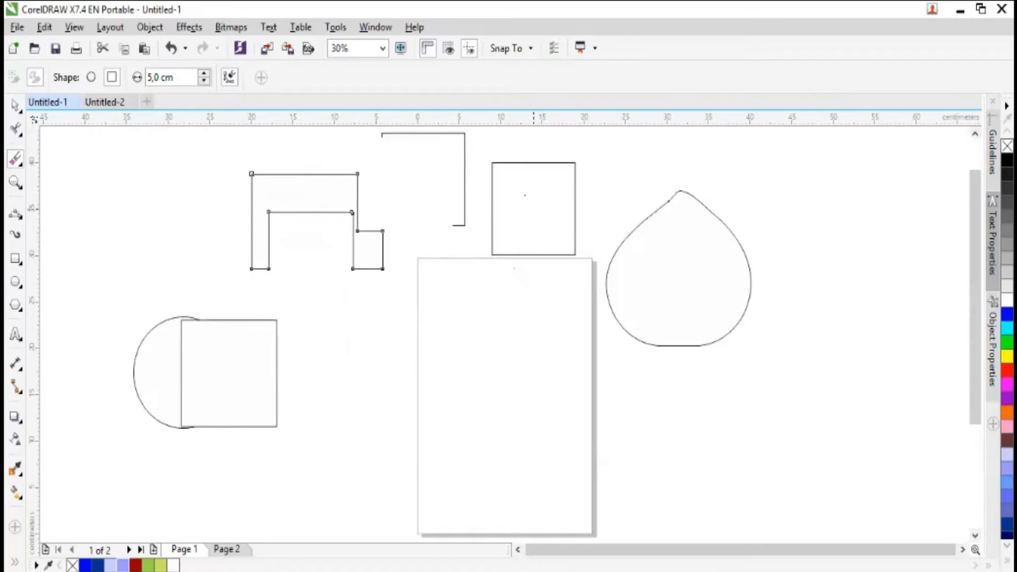
# - Undo the square-nib erasures on the rectangle and return to the Pick tool
pyautogui.hotkey('ctrl', 'z')
pyautogui.hotkey('ctrl', 'z')
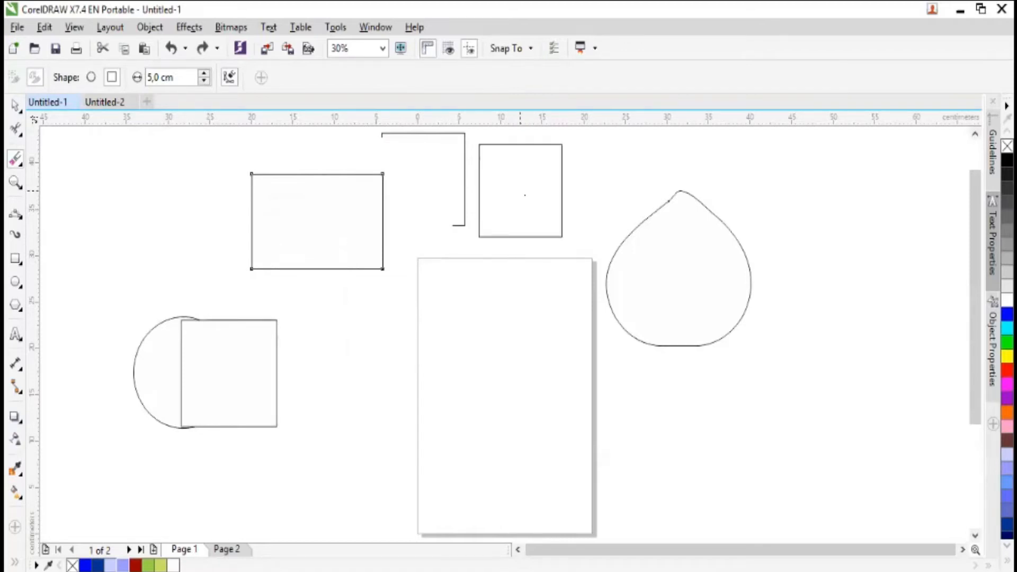
pyautogui.click(20, 106)
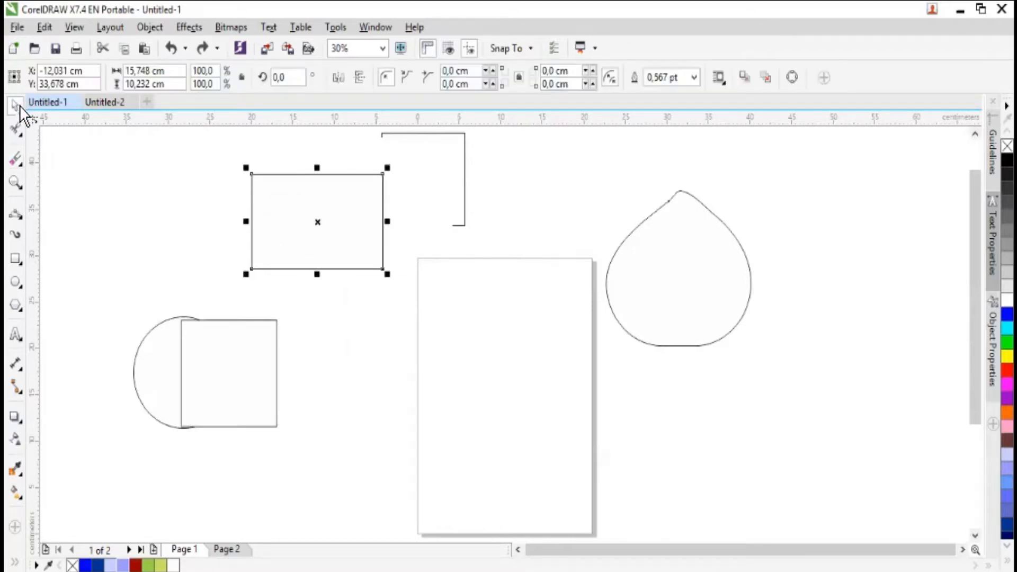
# - Activate the Zoom tool, zoom in and out once, and magnify the overlapping circle and square before zooming back out
pyautogui.click(22, 188)
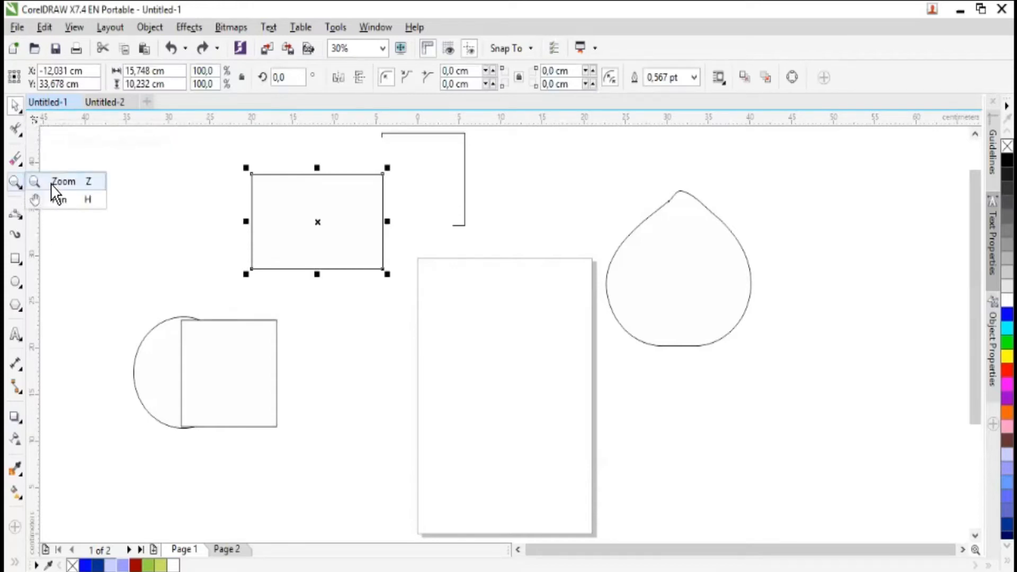
pyautogui.click(59, 181)
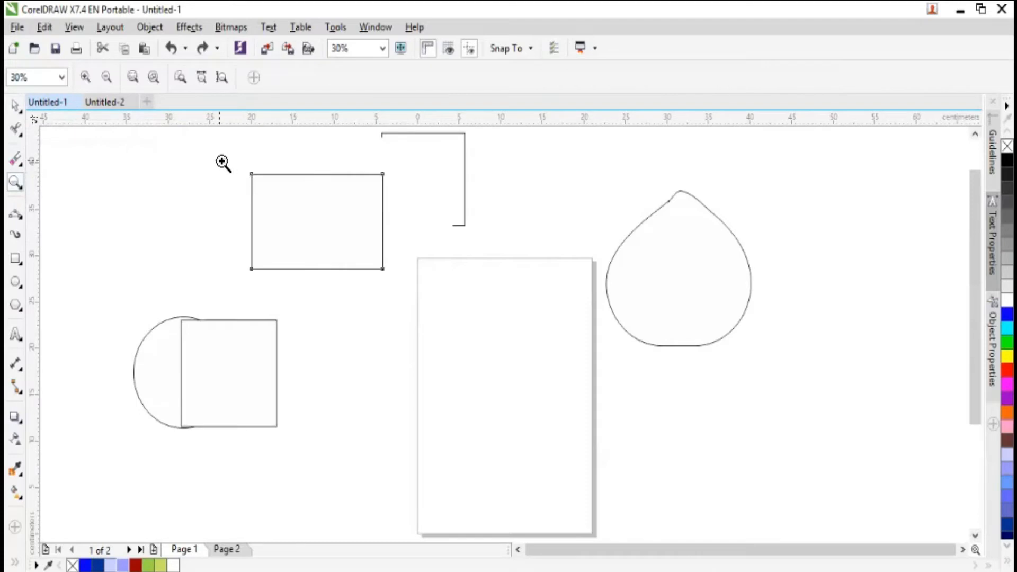
pyautogui.click(85, 77)
pyautogui.click(109, 77)
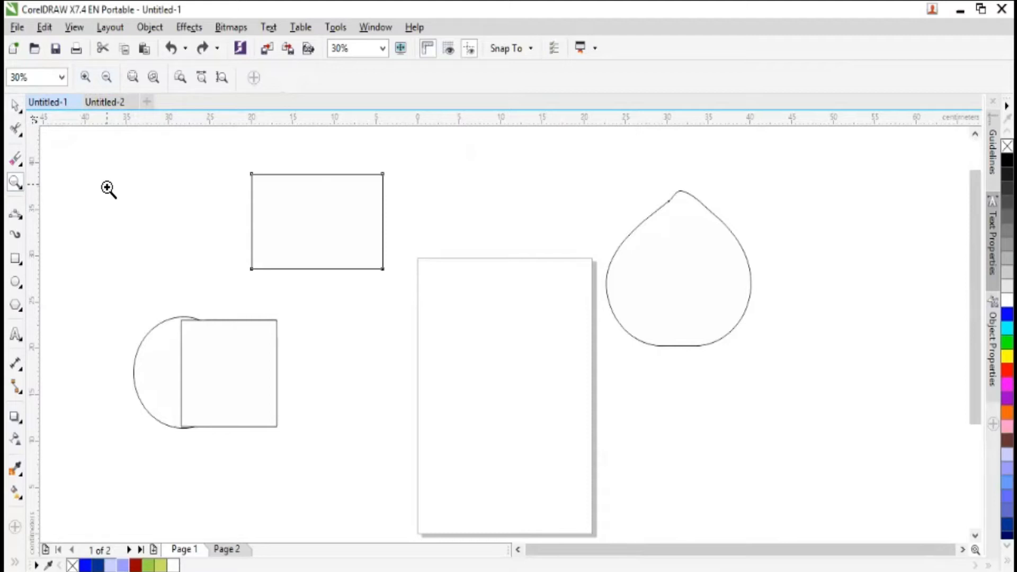
pyautogui.moveTo(109, 282); pyautogui.dragTo(384, 479)
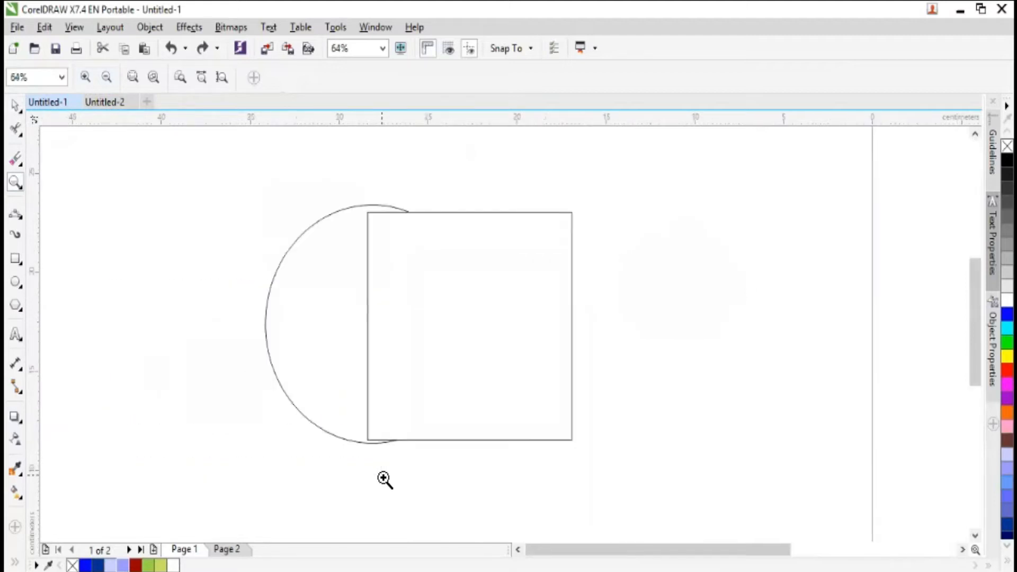
pyautogui.click(107, 78)
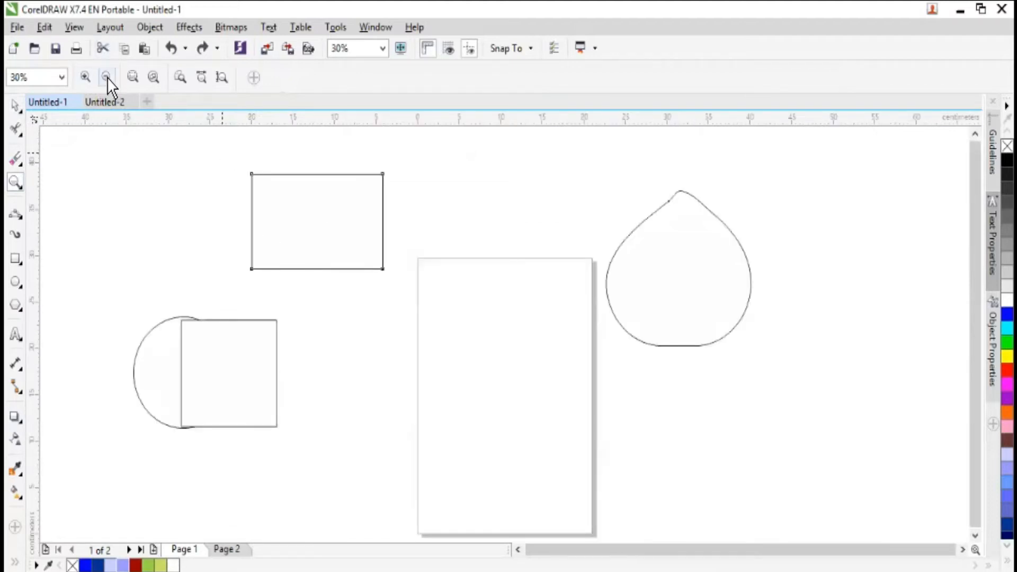
# - Zoom out, magnify the area at the rectangle's upper-left corner, zoom back out, and fit the page in view
pyautogui.click(107, 77)
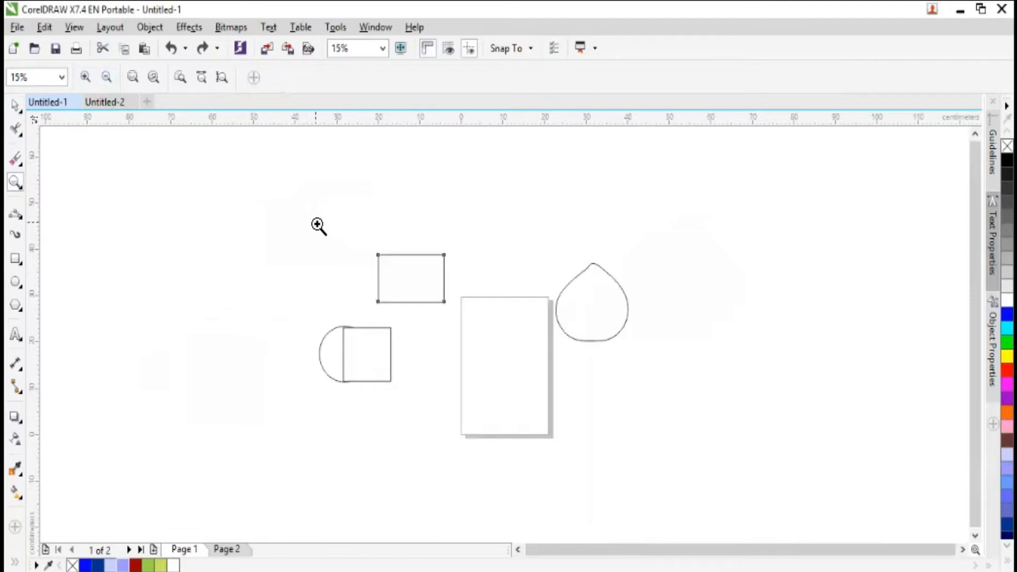
pyautogui.moveTo(318, 225); pyautogui.dragTo(399, 279)
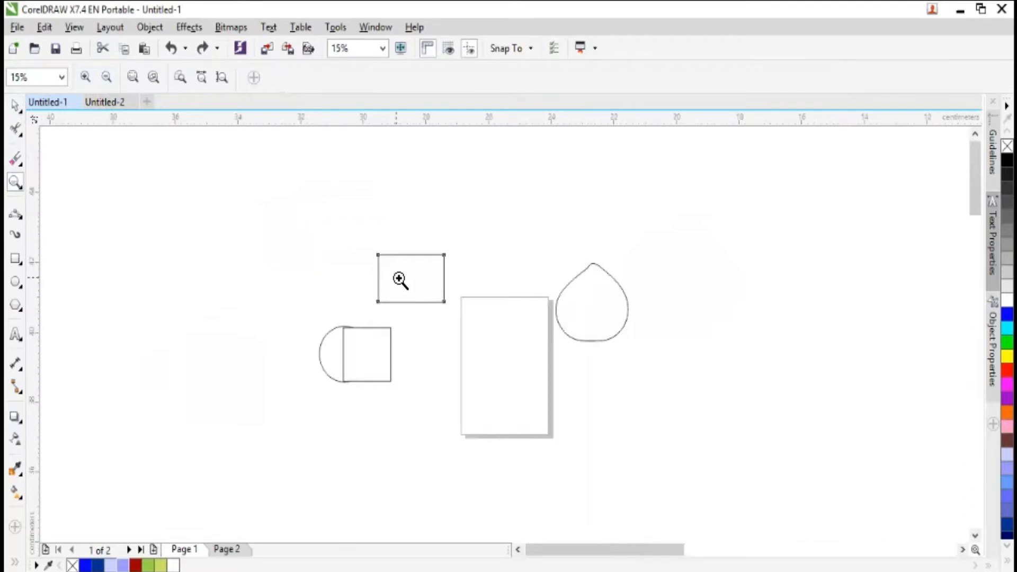
pyautogui.click(109, 80)
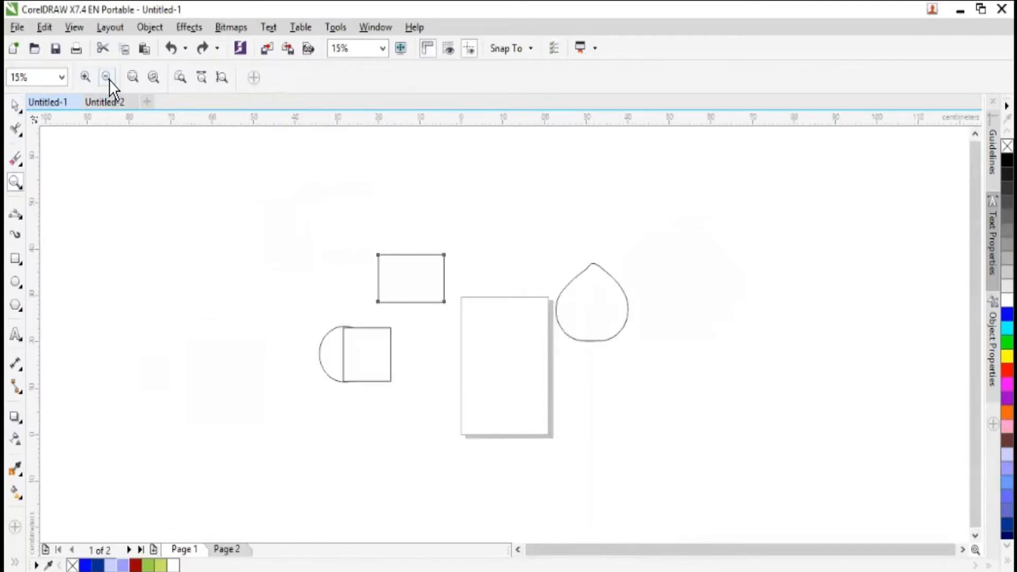
pyautogui.click(108, 78)
pyautogui.click(85, 78)
pyautogui.click(180, 79)
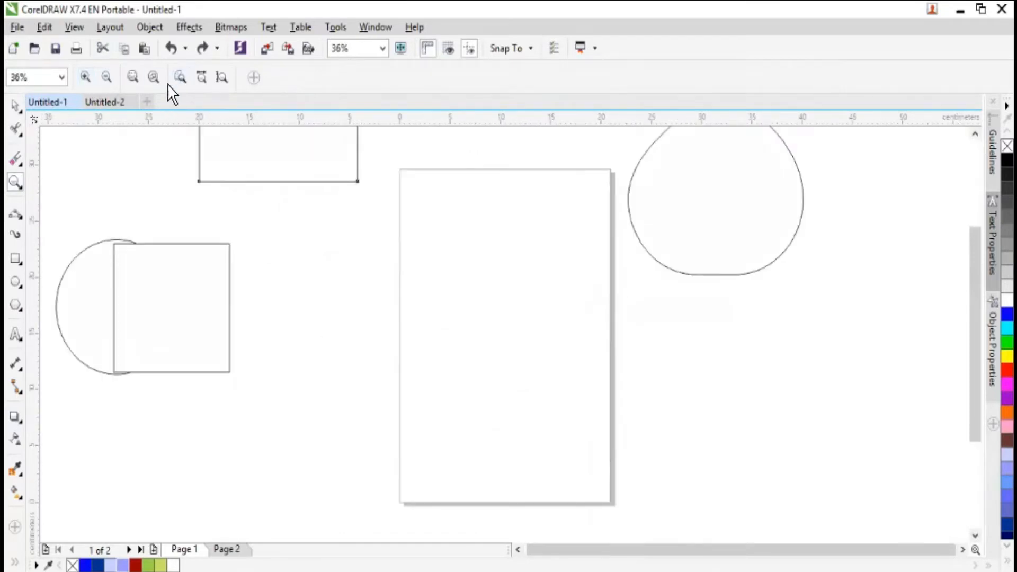
# - Move the rectangle onto the upper part of the page, to about X 9.4 cm, Y 21 cm
pyautogui.click(18, 102)
pyautogui.click(268, 145)
pyautogui.moveTo(268, 145); pyautogui.dragTo(336, 326)
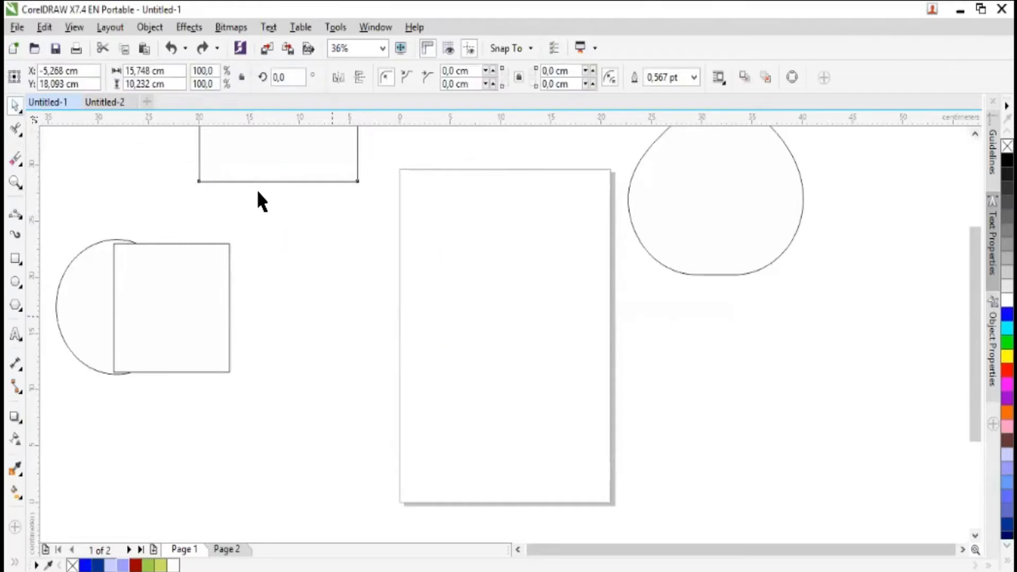
pyautogui.press('Escape')
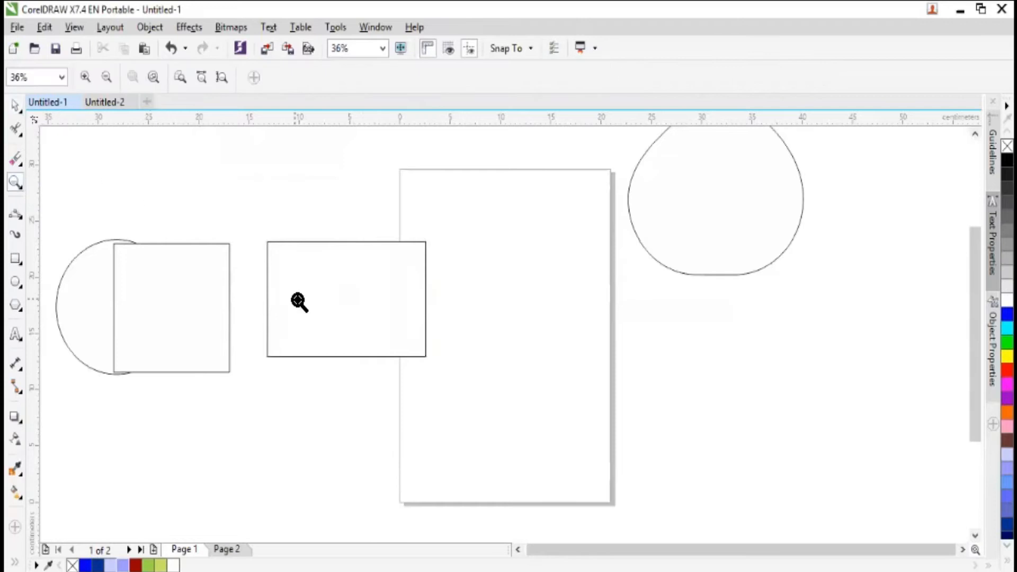
pyautogui.click(14, 102)
pyautogui.click(277, 245)
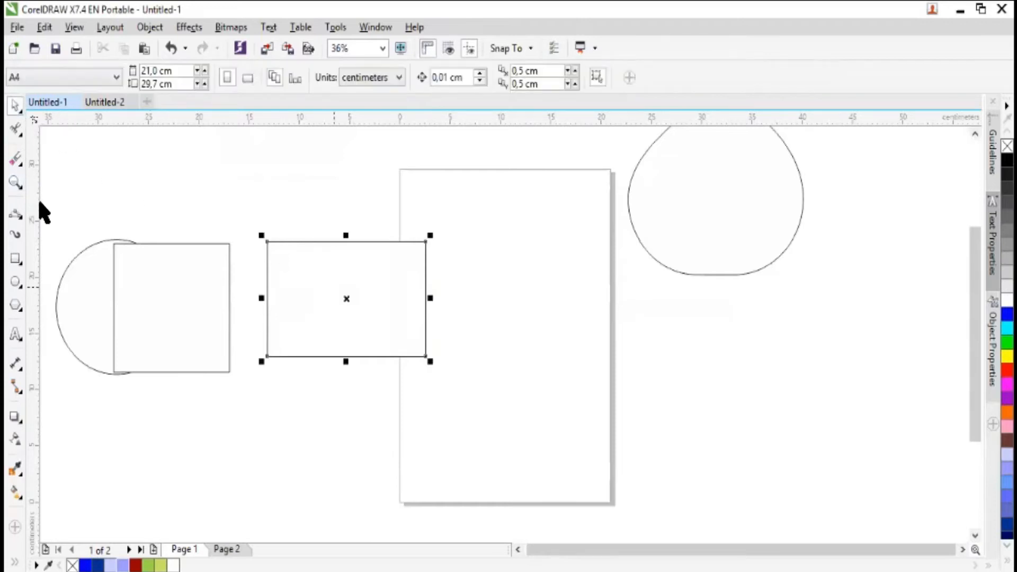
pyautogui.click(16, 182)
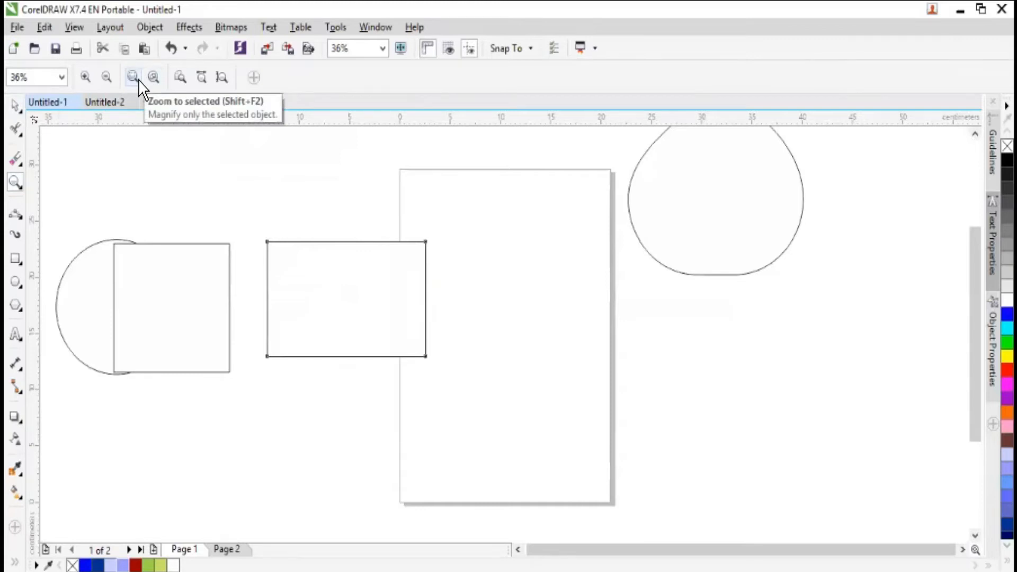
pyautogui.click(16, 105)
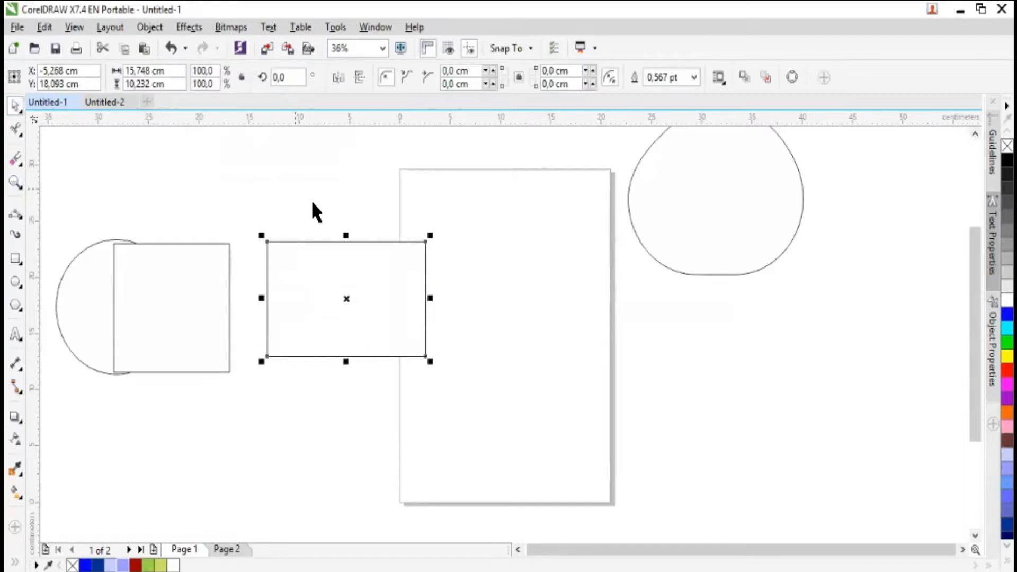
pyautogui.moveTo(325, 293); pyautogui.dragTo(469, 267)
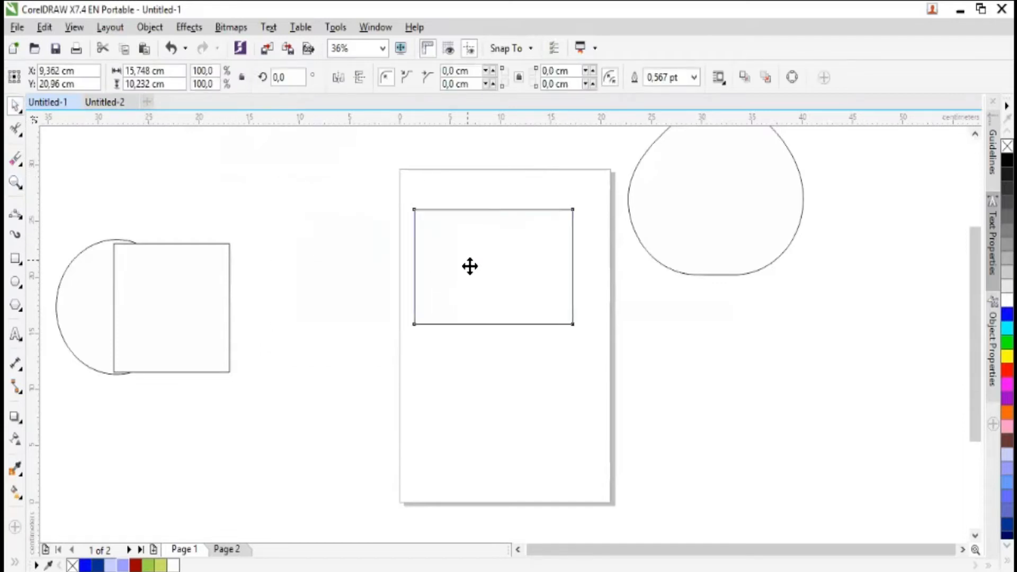
# - Zoom to the selected rectangle, zoom out twice, and fit the page in view
pyautogui.click(17, 183)
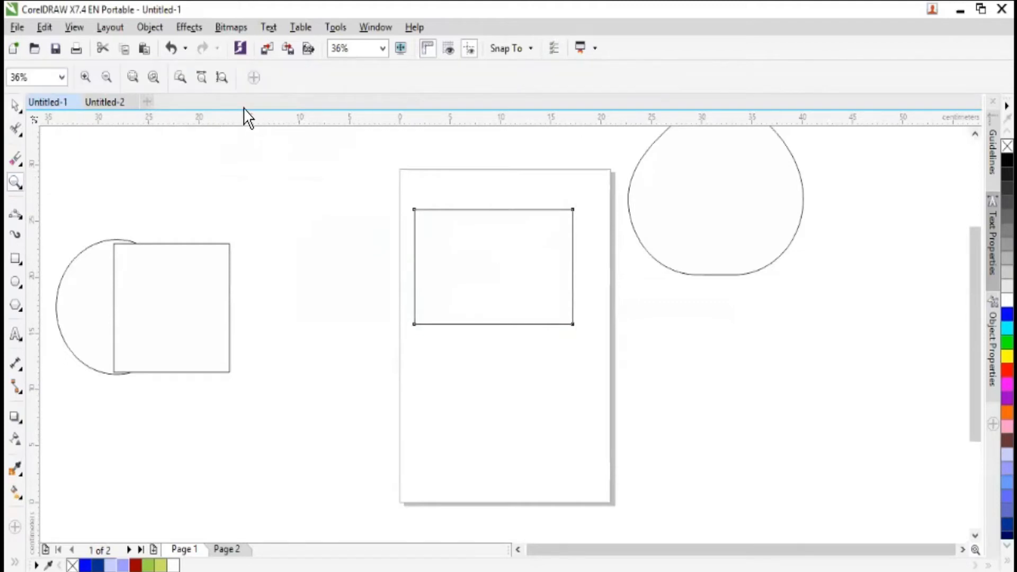
pyautogui.click(133, 77)
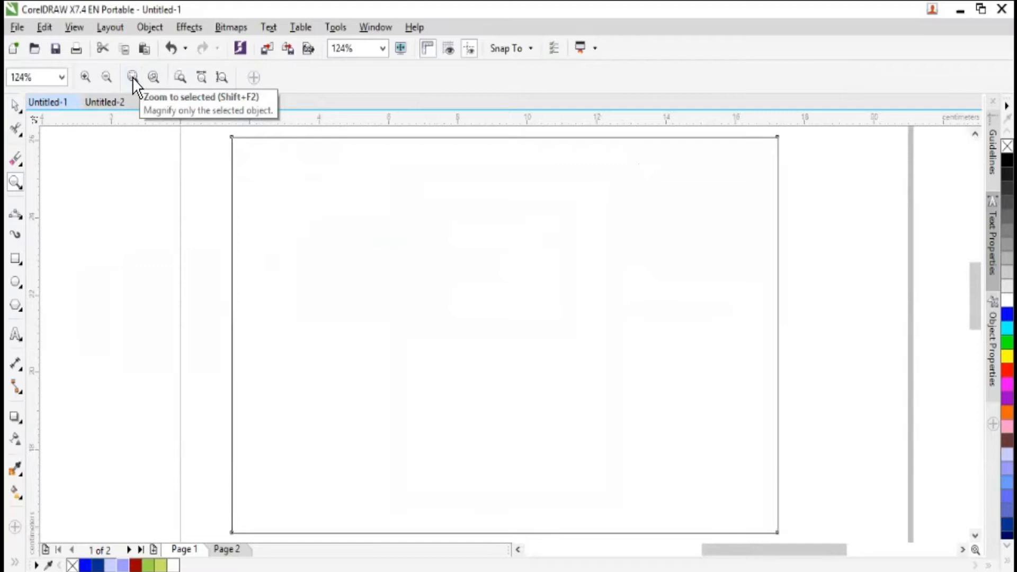
pyautogui.click(106, 77)
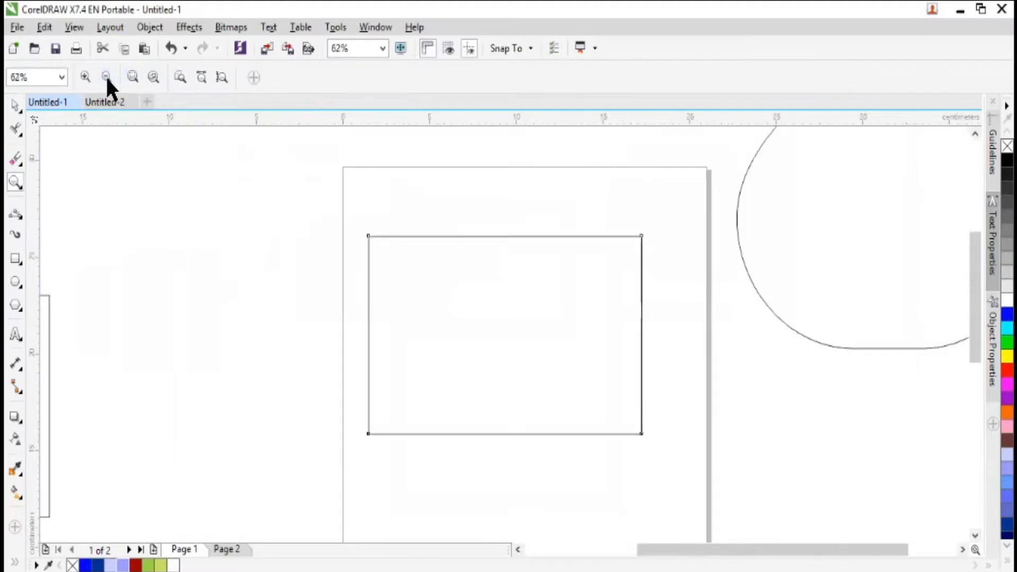
pyautogui.click(105, 77)
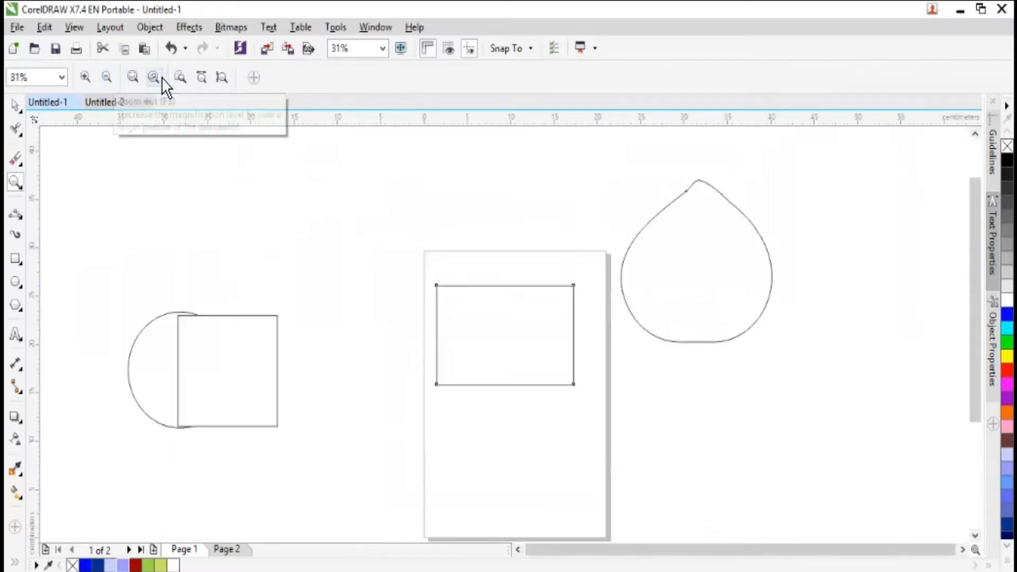
pyautogui.click(180, 77)
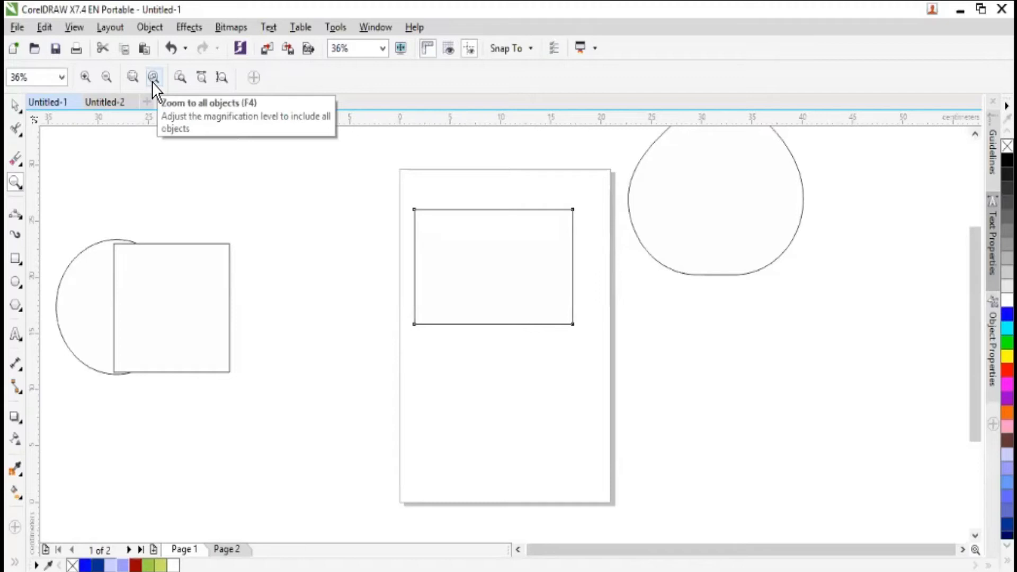
# - Select the square overlapping the circle and zoom to all objects
pyautogui.click(16, 102)
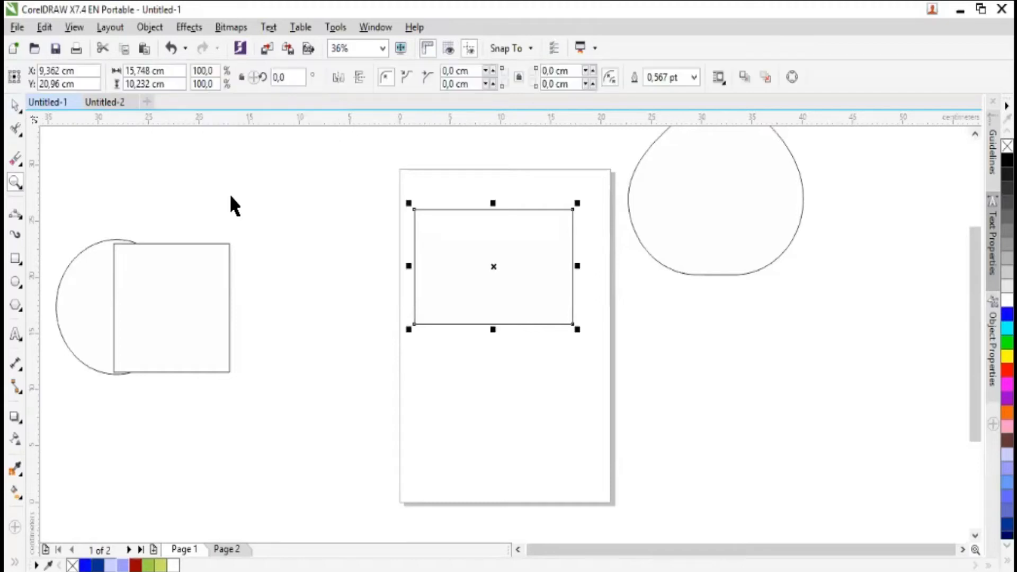
pyautogui.click(348, 377)
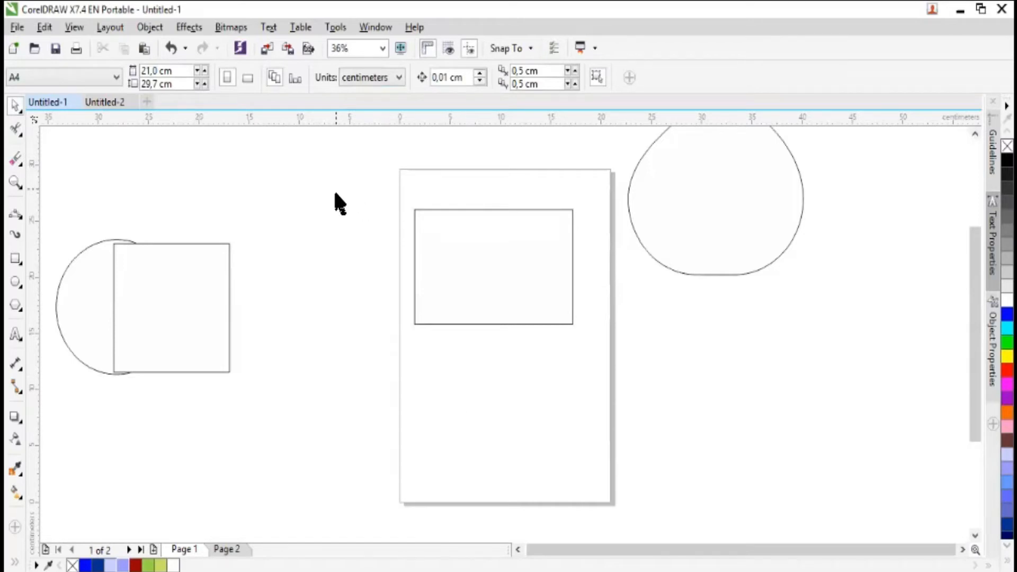
pyautogui.click(15, 182)
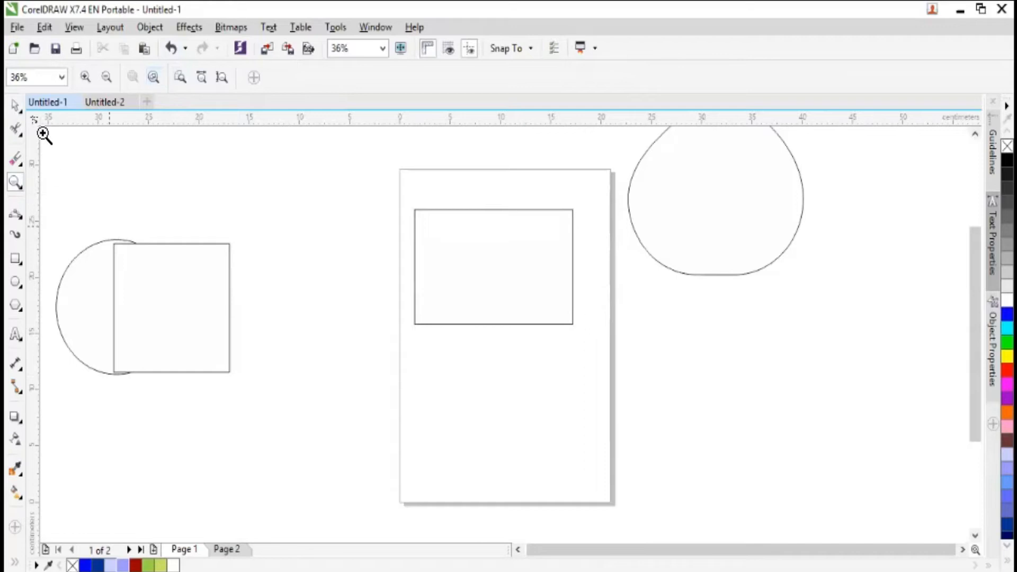
pyautogui.click(16, 106)
pyautogui.click(180, 291)
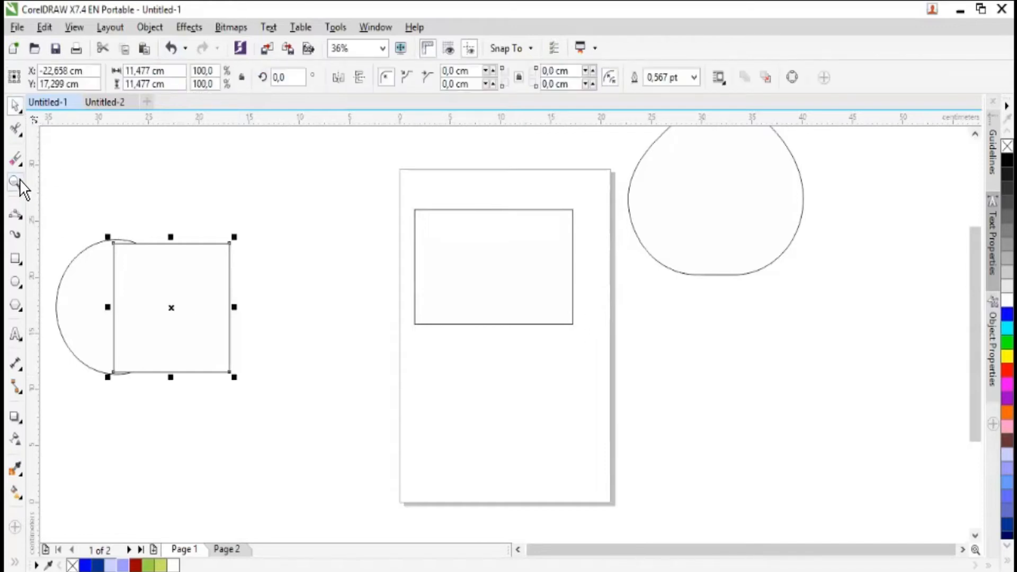
pyautogui.click(15, 182)
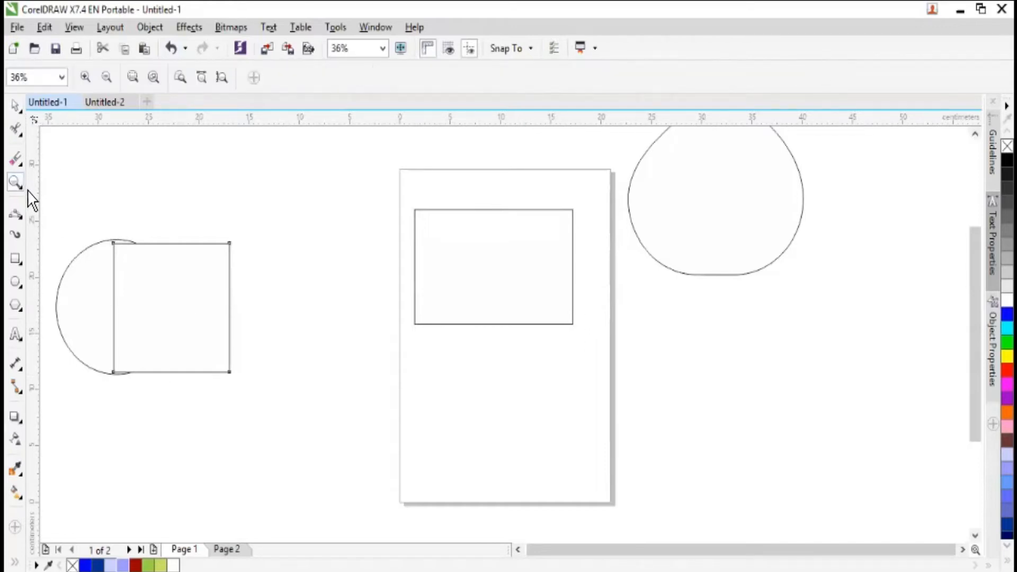
pyautogui.click(158, 84)
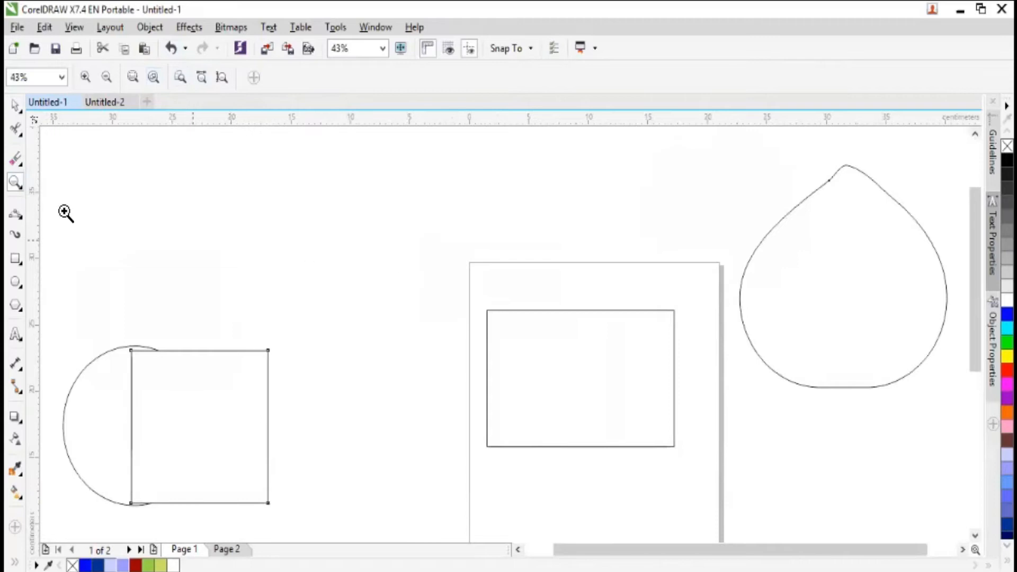
# - Move the teardrop shape left of the page and the rectangle slightly to the right, and fit the page in view
pyautogui.click(21, 109)
pyautogui.moveTo(791, 332); pyautogui.dragTo(316, 297)
pyautogui.moveTo(392, 263); pyautogui.dragTo(409, 346)
pyautogui.click(608, 381)
pyautogui.moveTo(423, 299); pyautogui.dragTo(375, 162)
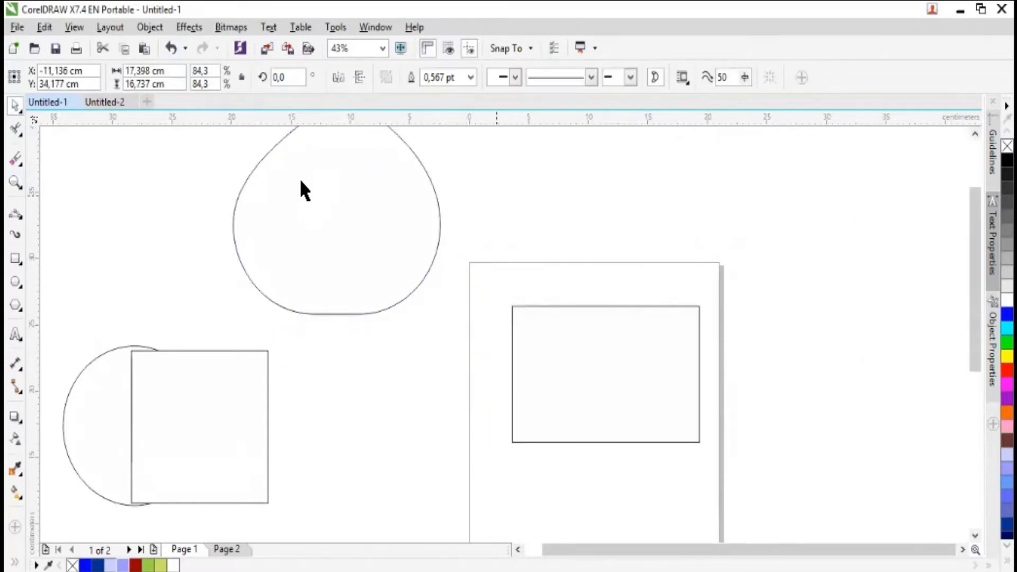
pyautogui.click(170, 179)
pyautogui.click(16, 183)
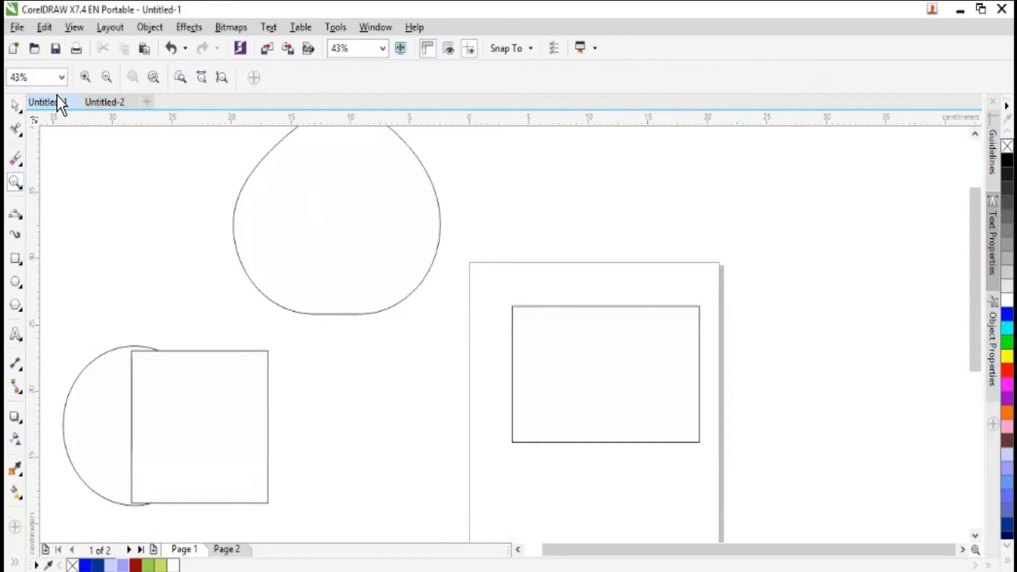
pyautogui.click(181, 78)
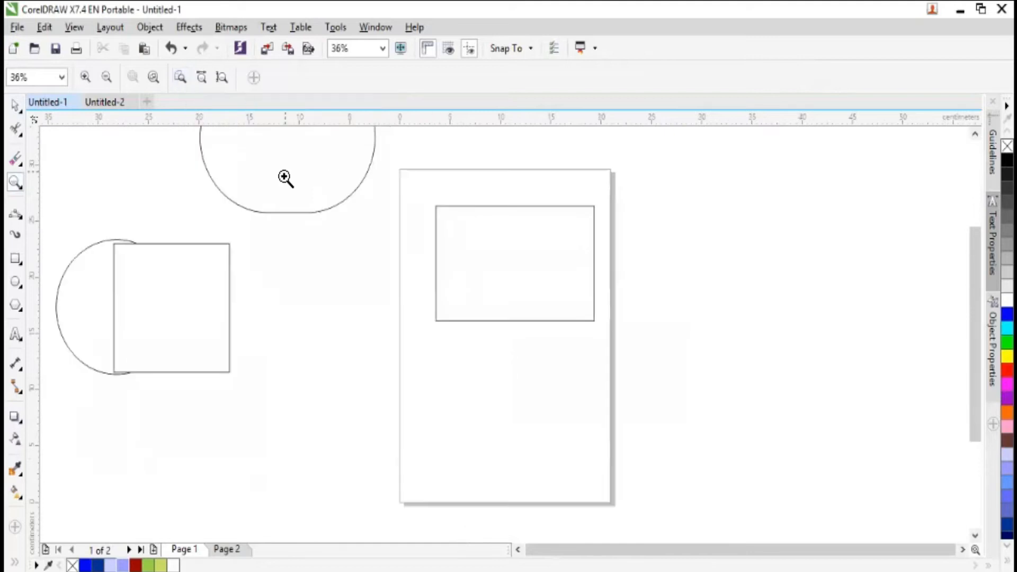
# - Enlarge the rectangle to span nearly the full page width and place it slightly above the page's middle
pyautogui.click(16, 105)
pyautogui.moveTo(480, 244); pyautogui.dragTo(469, 231)
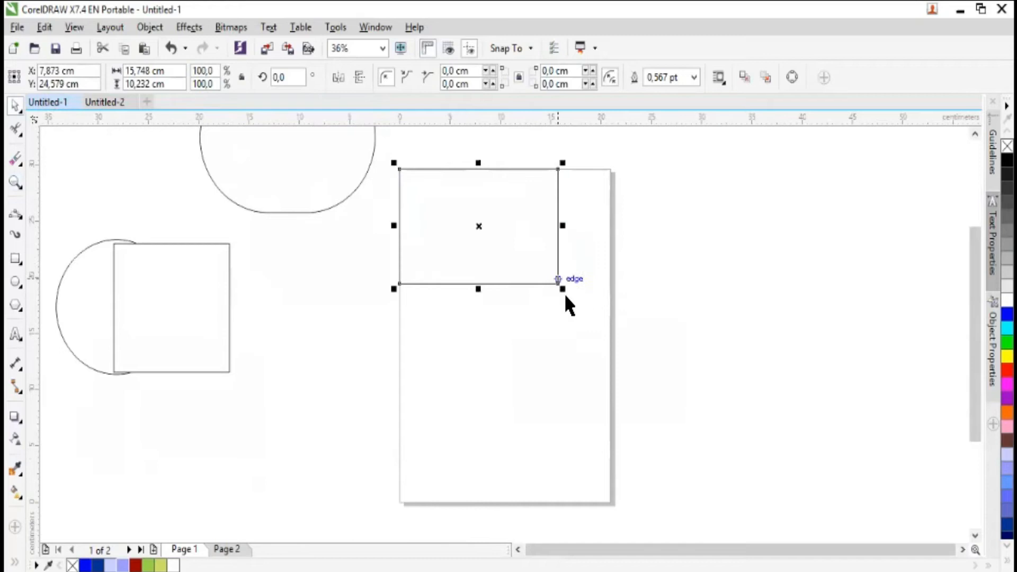
pyautogui.moveTo(562, 288); pyautogui.dragTo(613, 487)
pyautogui.moveTo(502, 297); pyautogui.dragTo(503, 349)
pyautogui.click(350, 282)
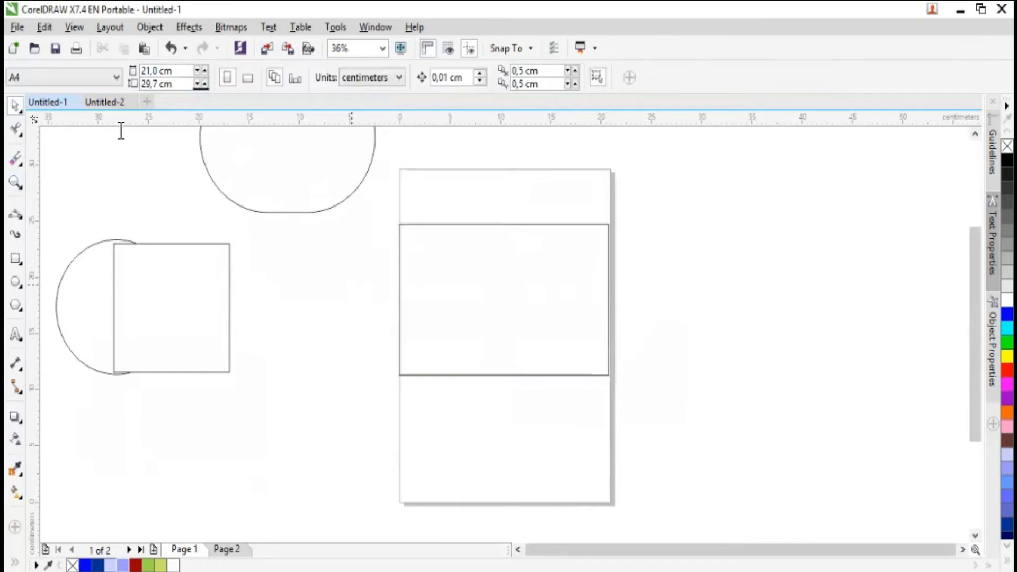
# - Magnify the overlapping circle and square with the Zoom tool, and return to the full-page view
pyautogui.click(18, 183)
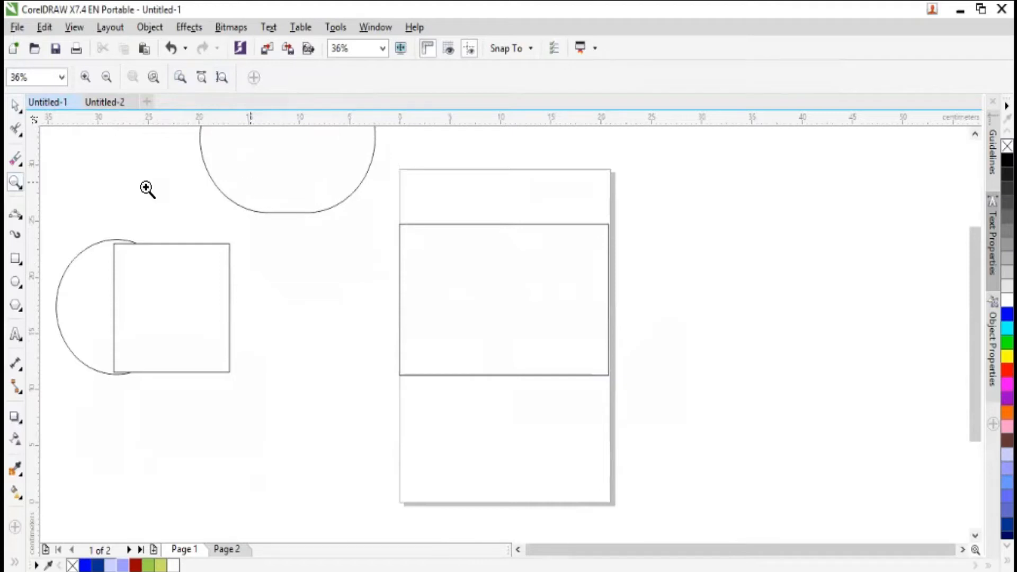
pyautogui.moveTo(33, 297); pyautogui.dragTo(123, 331)
pyautogui.moveTo(24, 322); pyautogui.dragTo(77, 340)
pyautogui.moveTo(51, 212); pyautogui.dragTo(282, 418)
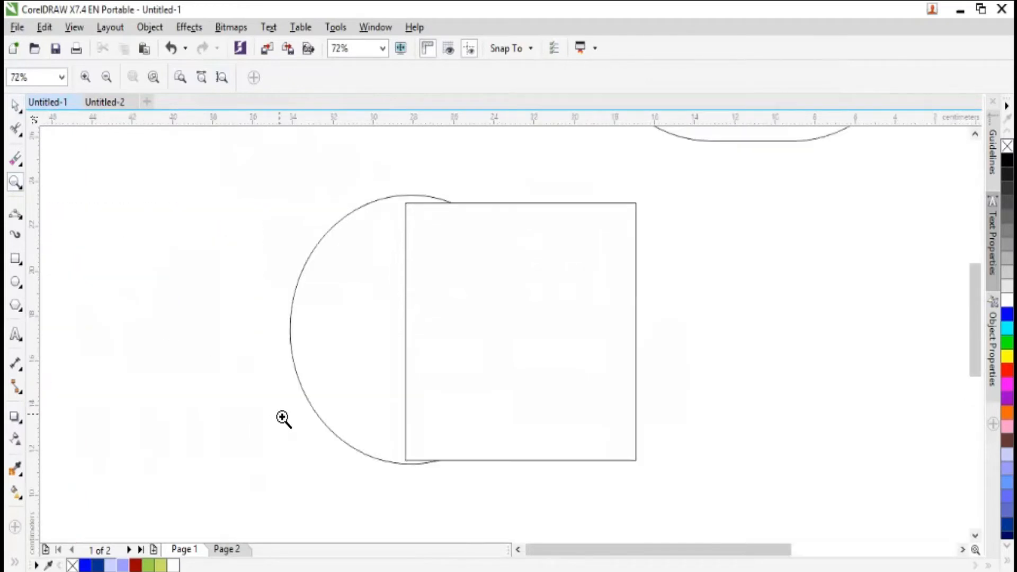
pyautogui.click(179, 77)
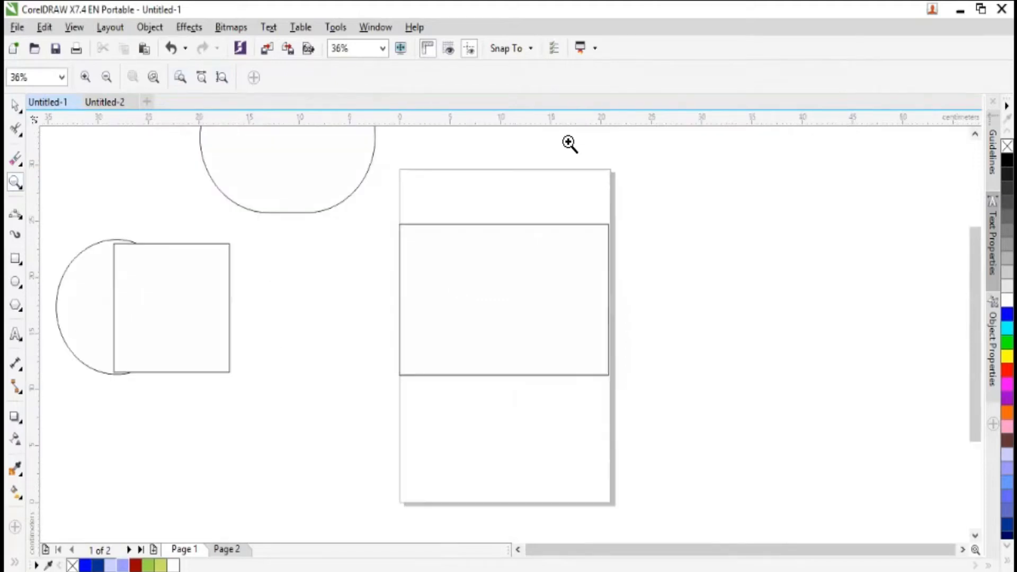
# - Compare the zoom to page width with a magnified view of the page's upper edge, and zoom to the page height
pyautogui.click(206, 78)
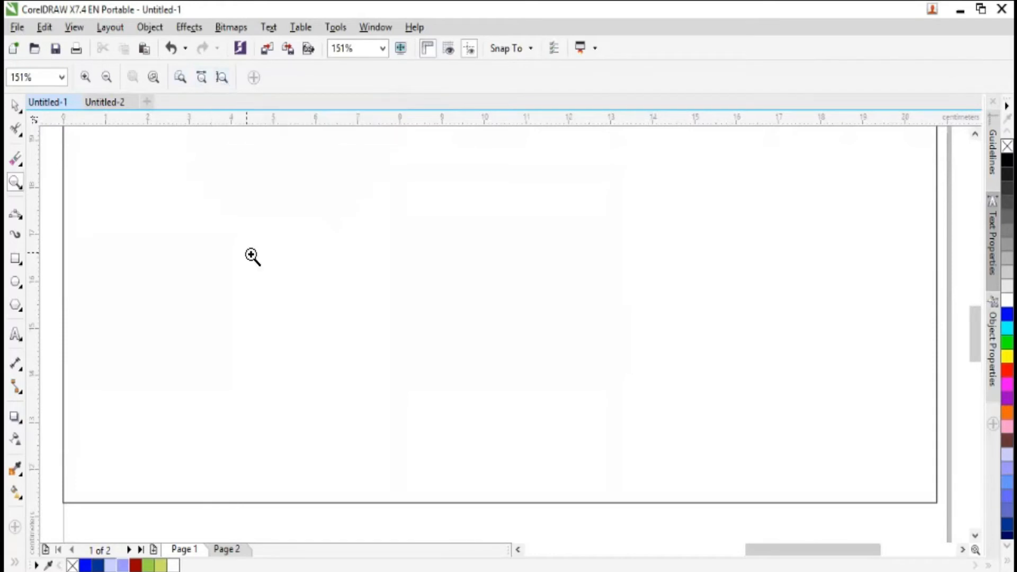
pyautogui.click(182, 78)
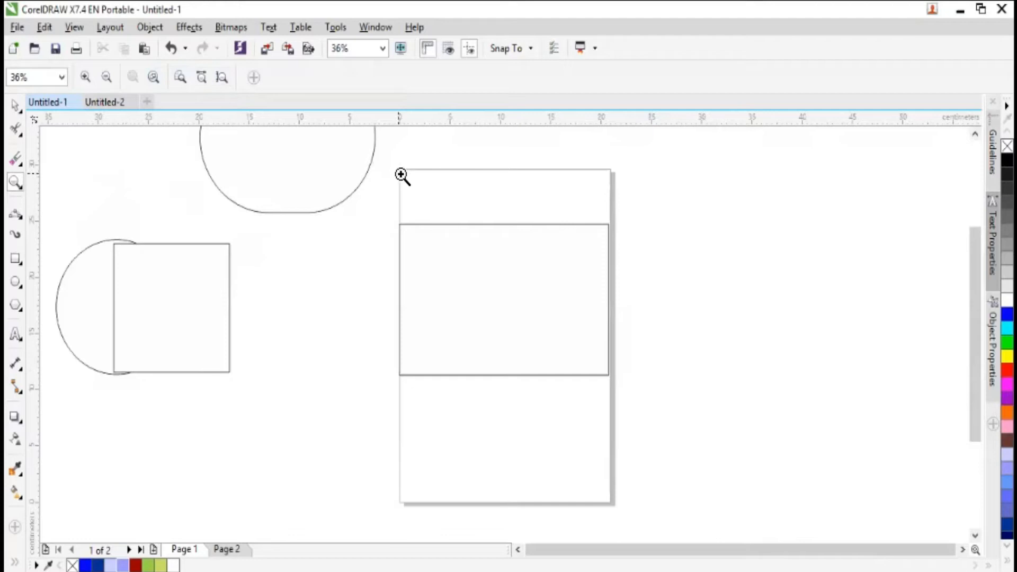
pyautogui.moveTo(392, 166); pyautogui.dragTo(628, 202)
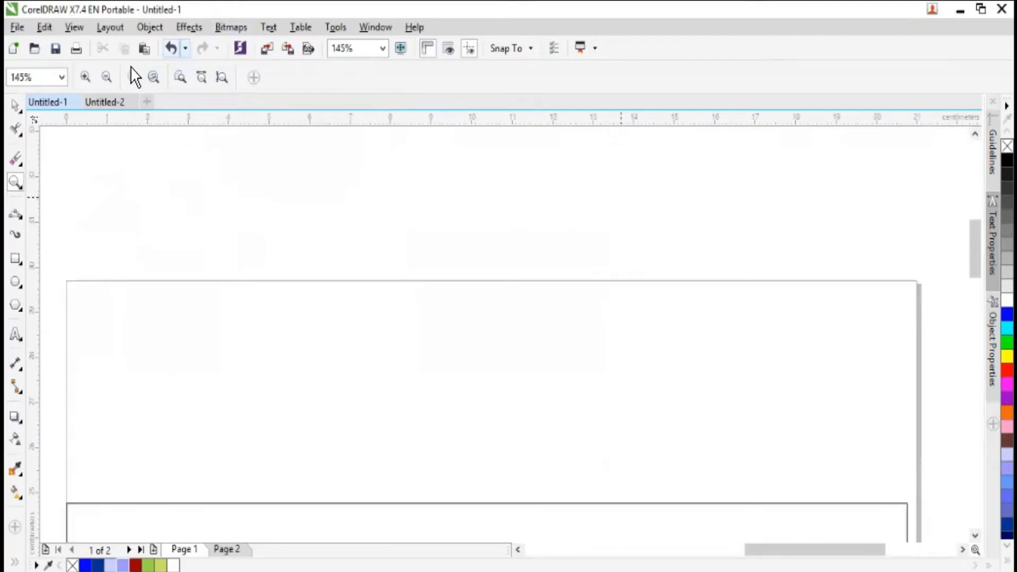
pyautogui.click(181, 84)
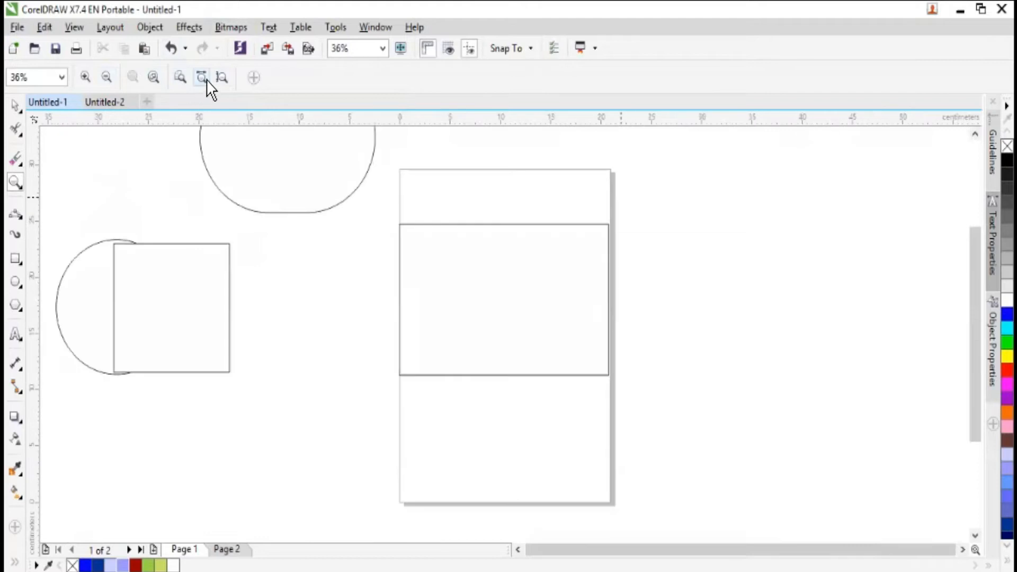
pyautogui.click(205, 79)
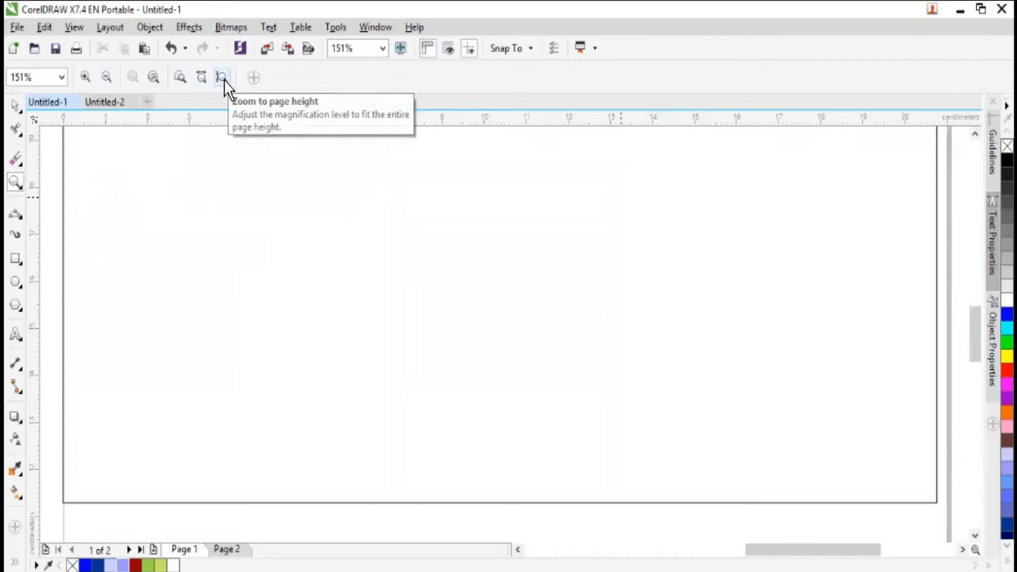
pyautogui.click(223, 77)
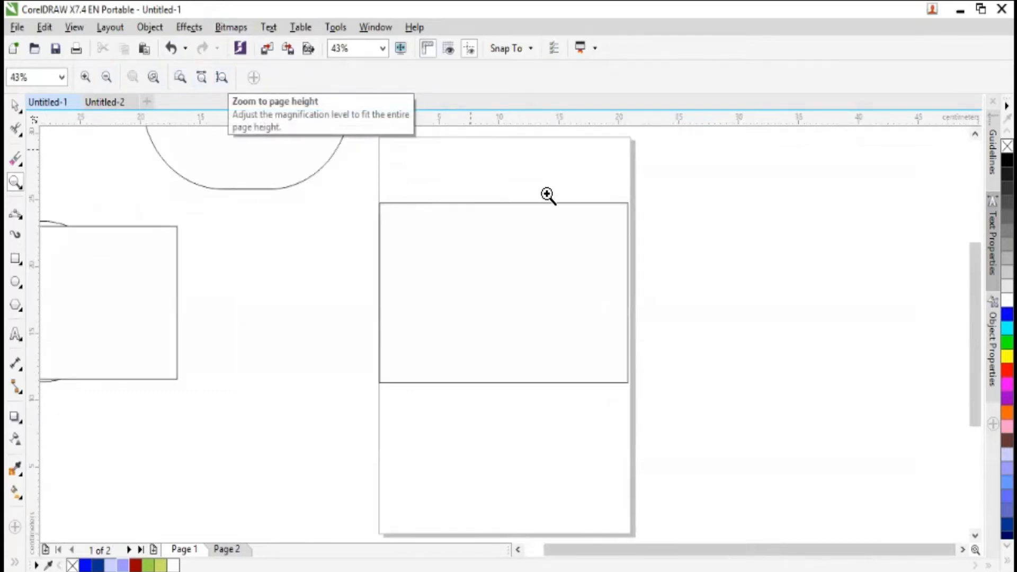
# - Pan the drawing with the Pan tool to bring the overlapping circle and square fully into view
pyautogui.click(25, 190)
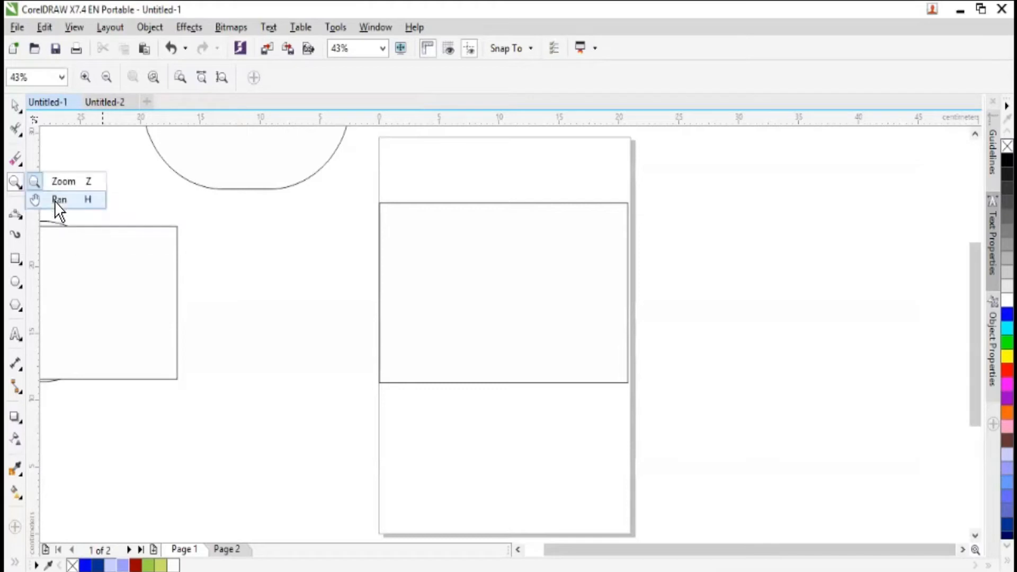
pyautogui.click(59, 199)
pyautogui.moveTo(237, 265); pyautogui.dragTo(401, 427)
pyautogui.moveTo(442, 273); pyautogui.dragTo(382, 367)
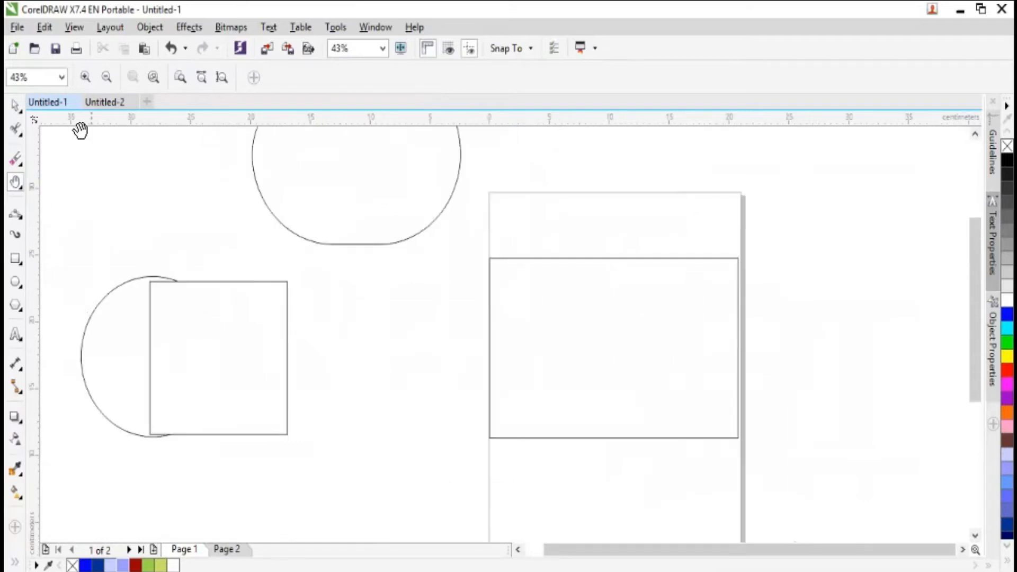
# - Shrink the square and the circle and move both up beside the teardrop shape, clearing the area below them
pyautogui.click(16, 214)
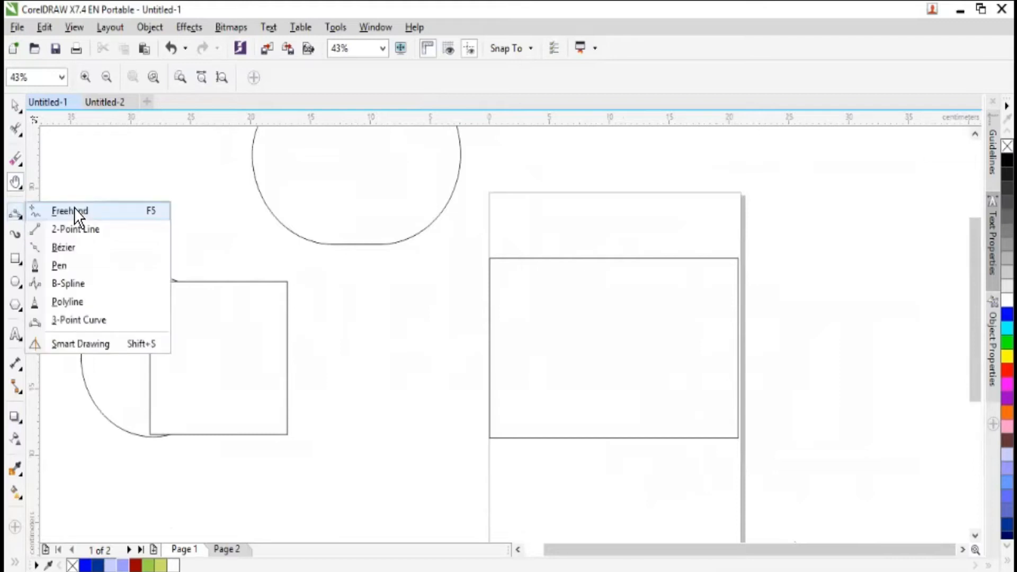
pyautogui.click(94, 212)
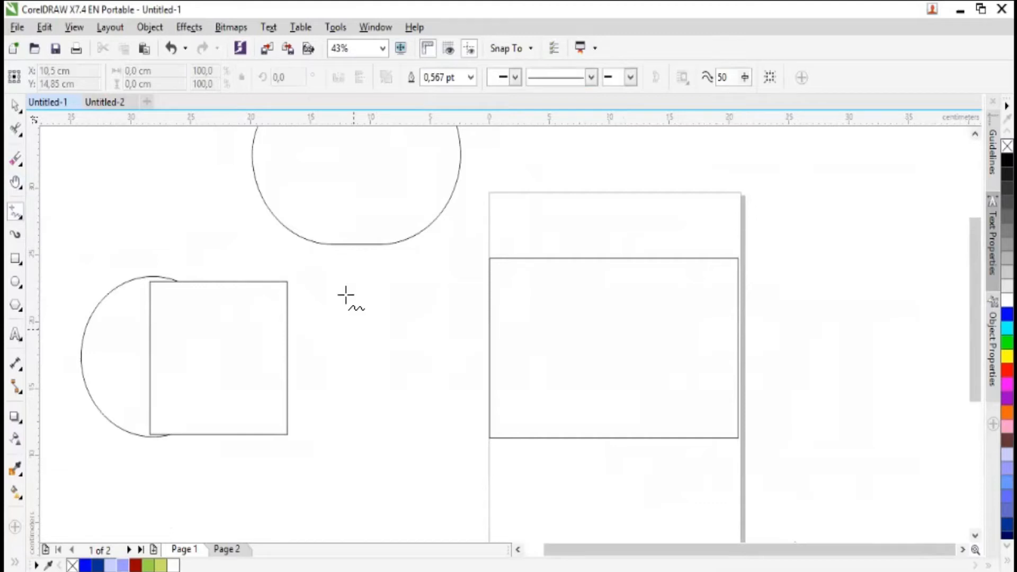
pyautogui.click(16, 110)
pyautogui.moveTo(182, 281); pyautogui.dragTo(105, 111)
pyautogui.moveTo(172, 253); pyautogui.dragTo(154, 202)
pyautogui.click(167, 358)
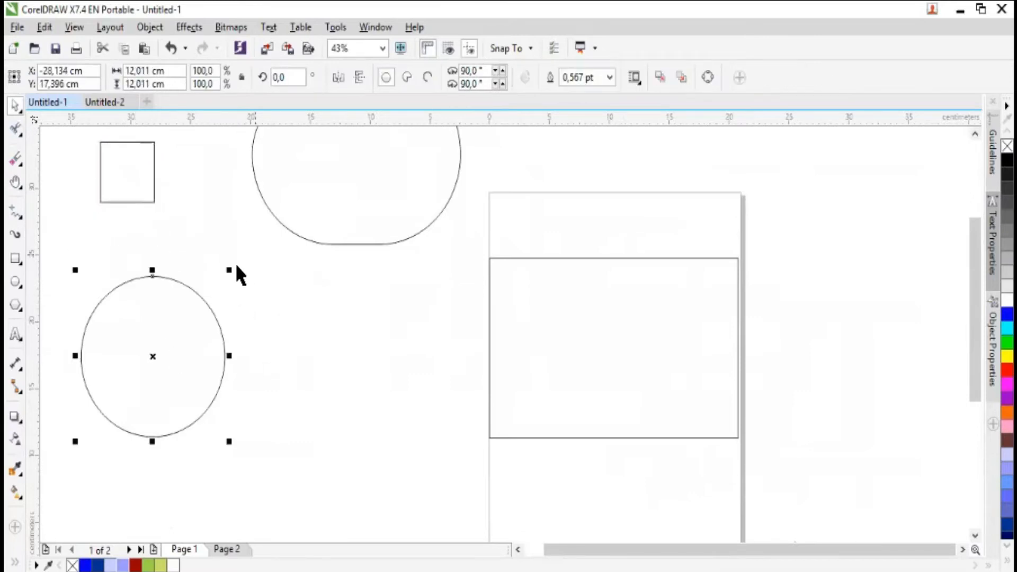
pyautogui.moveTo(183, 332); pyautogui.dragTo(208, 143)
# - Draw a horizontal line about 6.9 cm long, two slanted strokes and a looping scribble about 17 × 12.8 cm with the Freehand tool
pyautogui.click(15, 212)
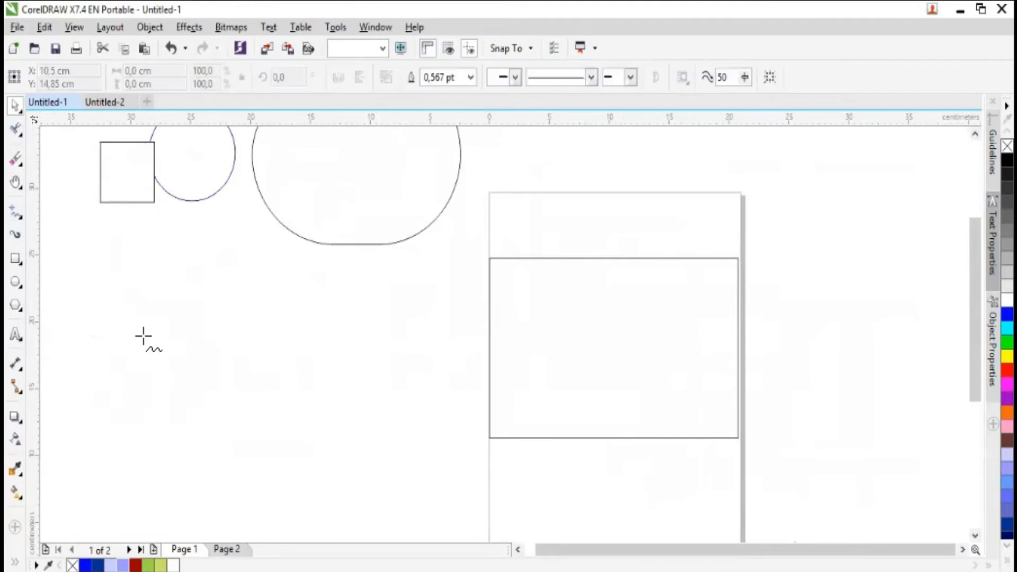
pyautogui.moveTo(132, 339); pyautogui.dragTo(227, 340)
pyautogui.moveTo(233, 300); pyautogui.dragTo(303, 354)
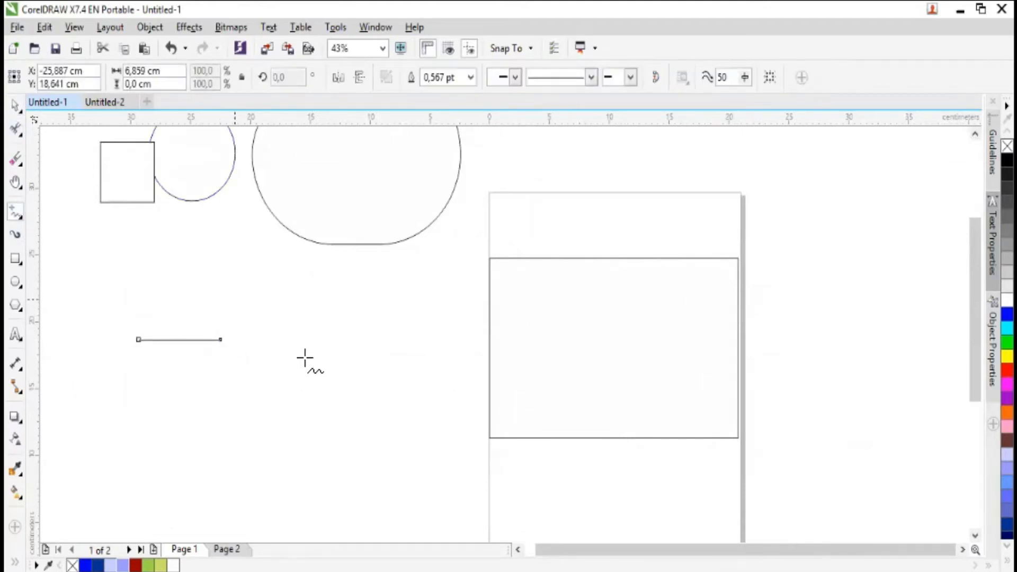
pyautogui.moveTo(332, 306); pyautogui.dragTo(330, 313)
pyautogui.moveTo(315, 340)
pyautogui.mouseDown()
pyautogui.moveTo(247, 451)
pyautogui.moveTo(356, 341)
pyautogui.moveTo(236, 286)
pyautogui.moveTo(259, 333)
pyautogui.mouseUp()
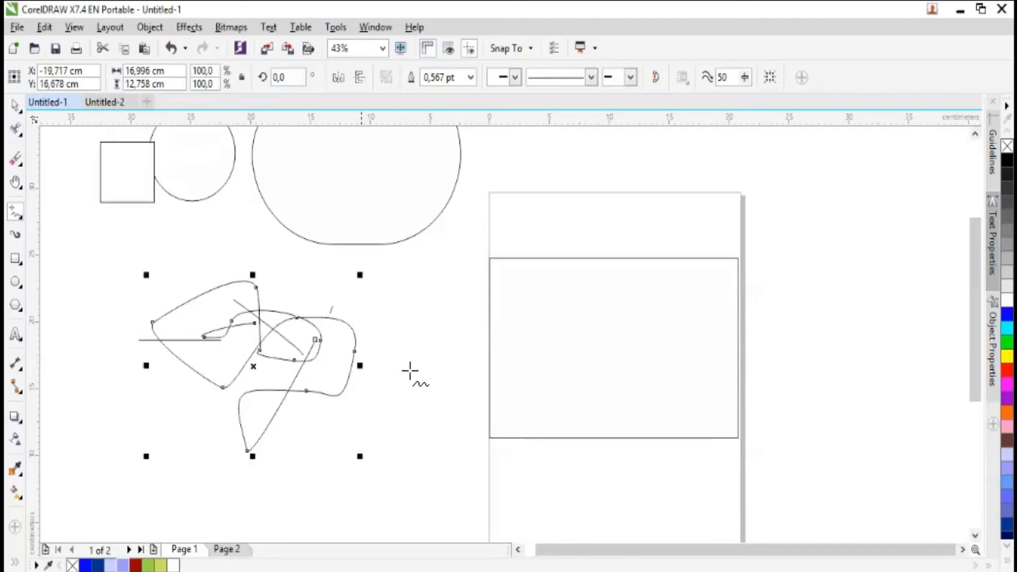
# - Delete the looping scribble and the remaining freehand strokes from the area left of the page
pyautogui.press('Delete')
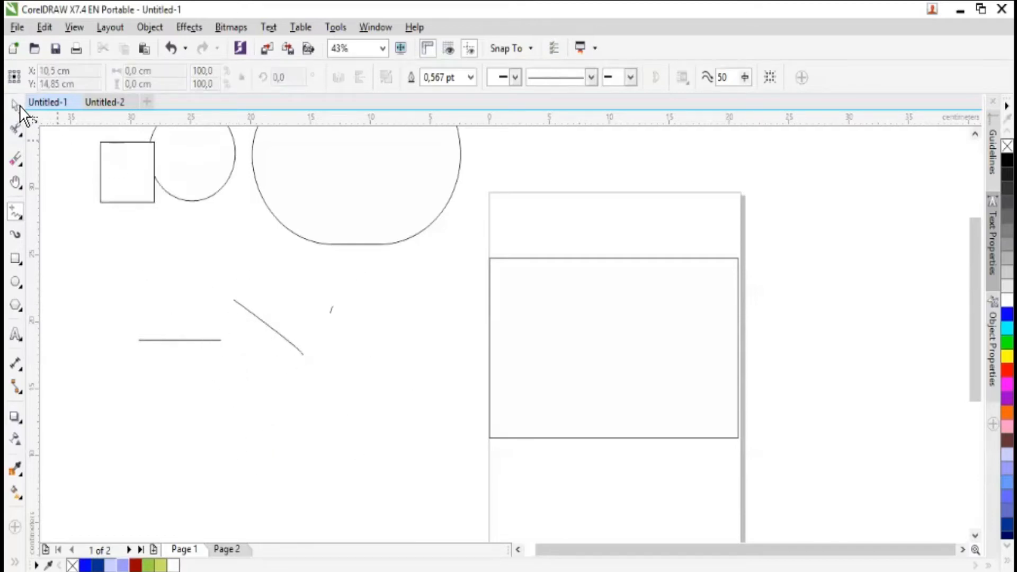
pyautogui.click(17, 106)
pyautogui.moveTo(115, 265); pyautogui.dragTo(344, 401)
pyautogui.press('Delete')
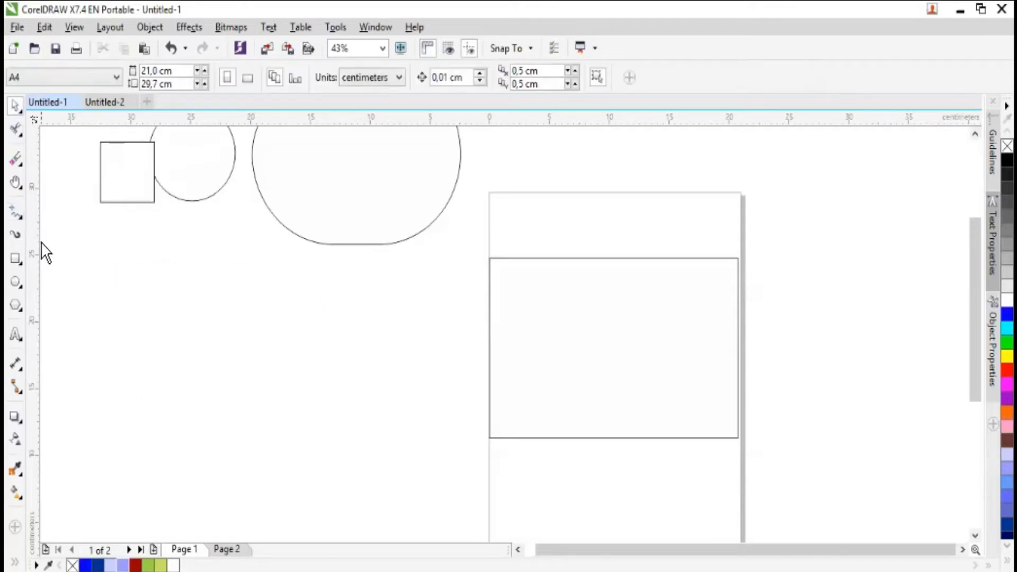
# - Draw two joined jagged outlines of connected 2-Point Line segments below the circle, the right one about 5.5 × 4.9 cm
pyautogui.click(27, 224)
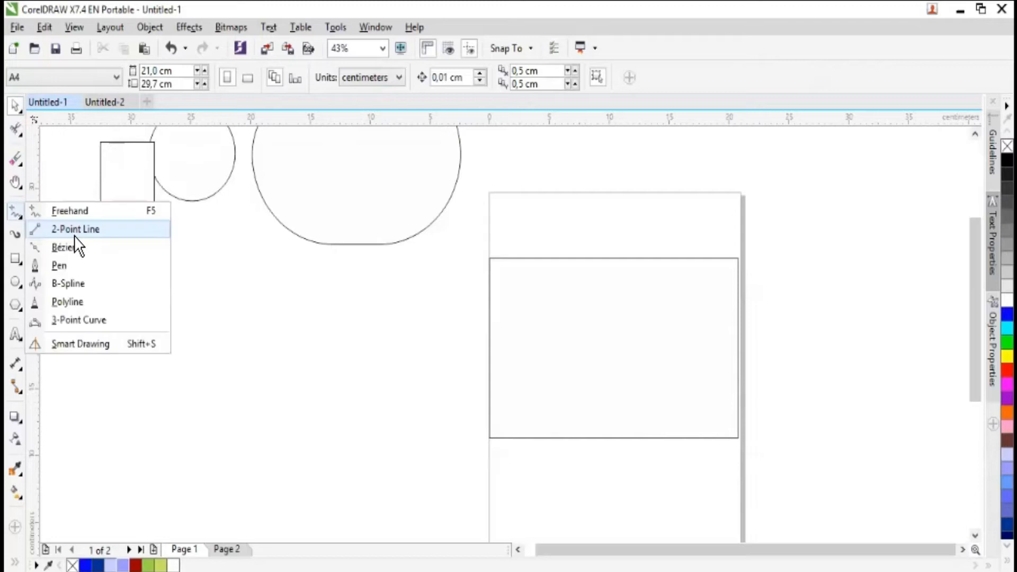
pyautogui.click(74, 236)
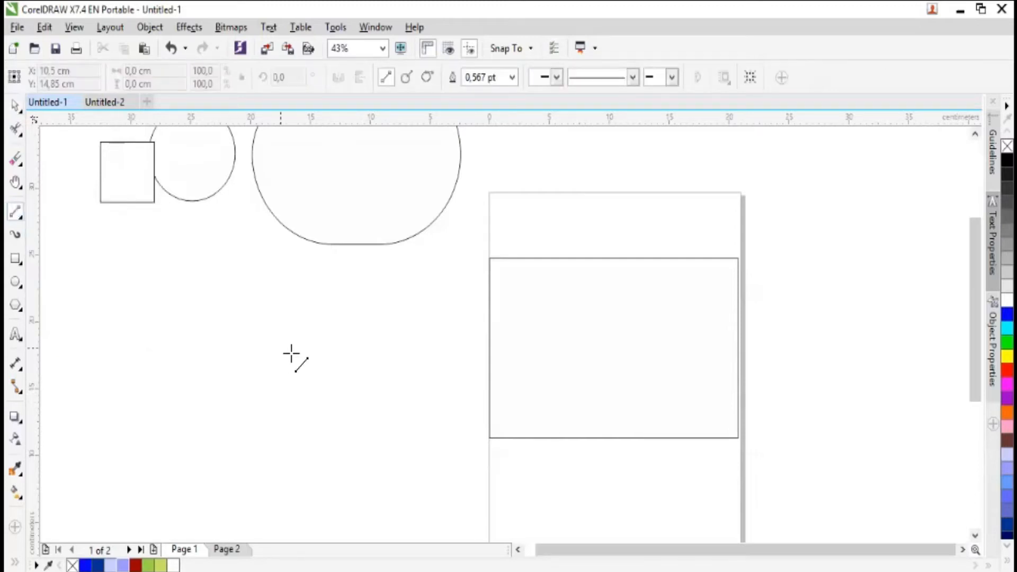
pyautogui.moveTo(185, 335)
pyautogui.mouseDown()
pyautogui.moveTo(261, 348)
pyautogui.moveTo(288, 307)
pyautogui.moveTo(238, 295)
pyautogui.moveTo(227, 324)
pyautogui.moveTo(203, 312)
pyautogui.mouseUp()
pyautogui.click(259, 309)
pyautogui.moveTo(202, 313); pyautogui.dragTo(186, 335)
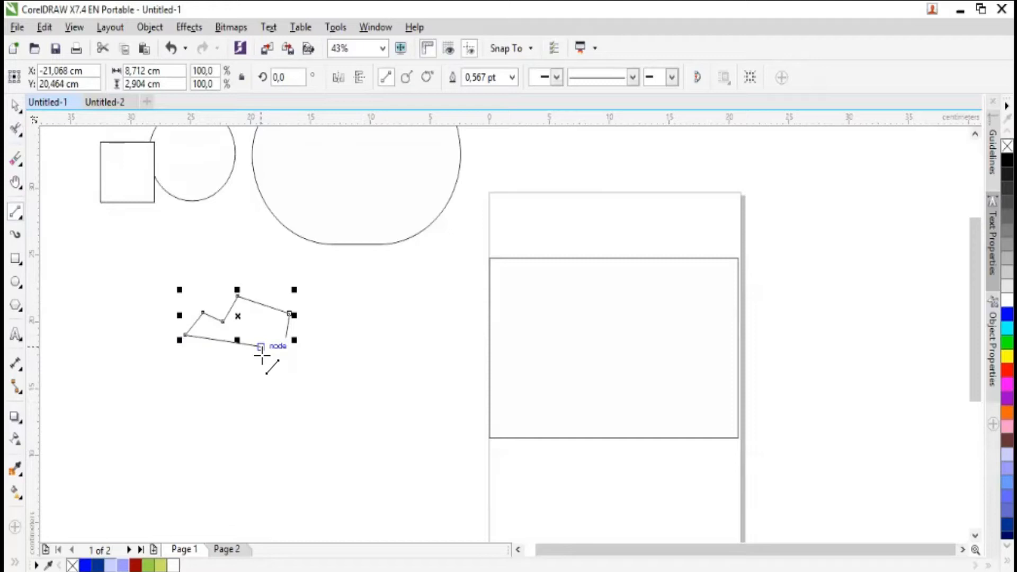
pyautogui.moveTo(260, 347)
pyautogui.mouseDown()
pyautogui.moveTo(273, 370)
pyautogui.moveTo(286, 337)
pyautogui.moveTo(329, 356)
pyautogui.moveTo(327, 304)
pyautogui.moveTo(289, 313)
pyautogui.mouseUp()
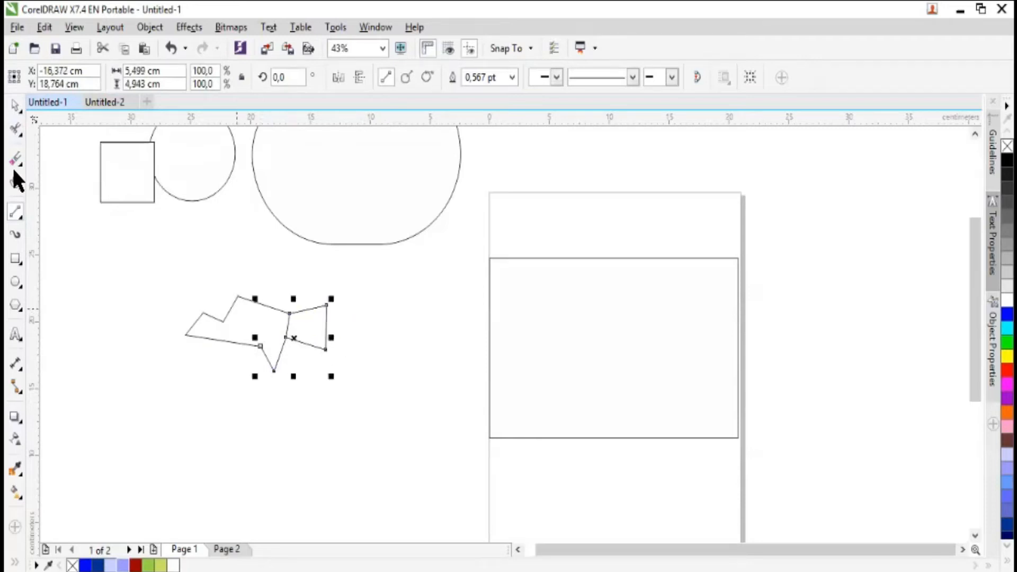
pyautogui.click(16, 109)
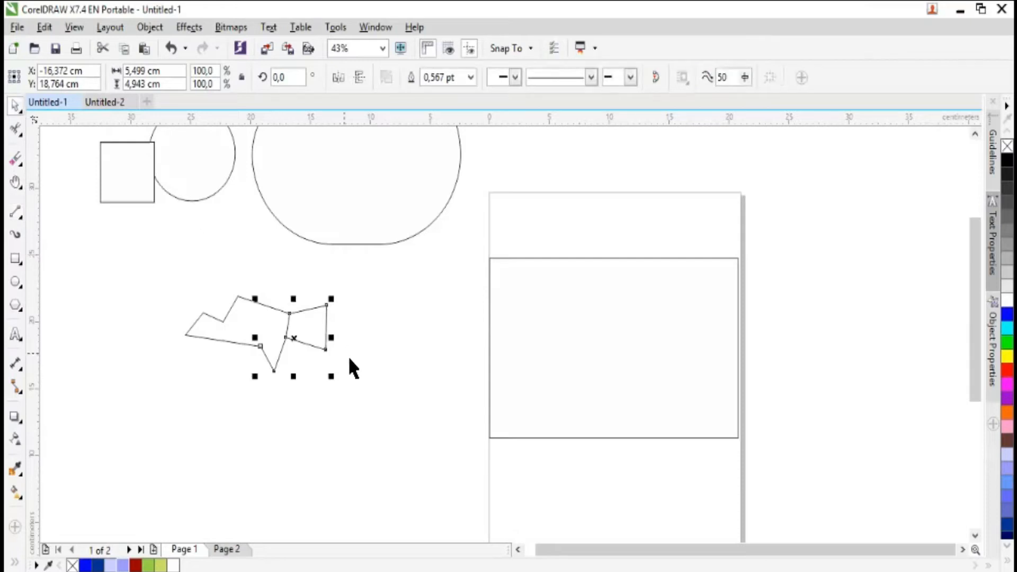
# - Delete both jagged line outlines from the area below the circle
pyautogui.press('Delete')
pyautogui.moveTo(172, 290); pyautogui.dragTo(358, 388)
pyautogui.press('Delete')
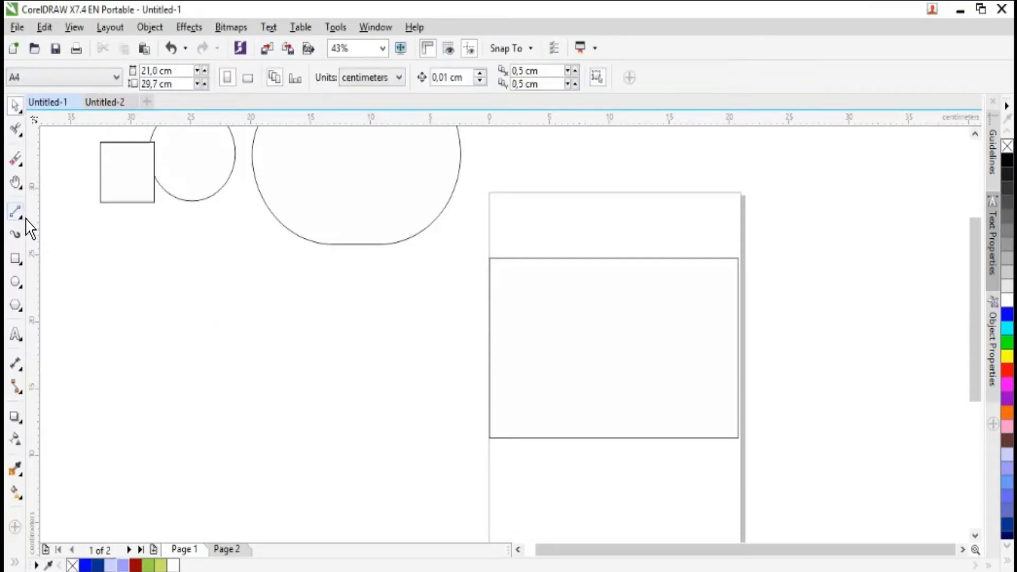
# - Draw a closed six-sided polygon of straight segments with the Bézier tool in the empty area below the circle
pyautogui.click(23, 216)
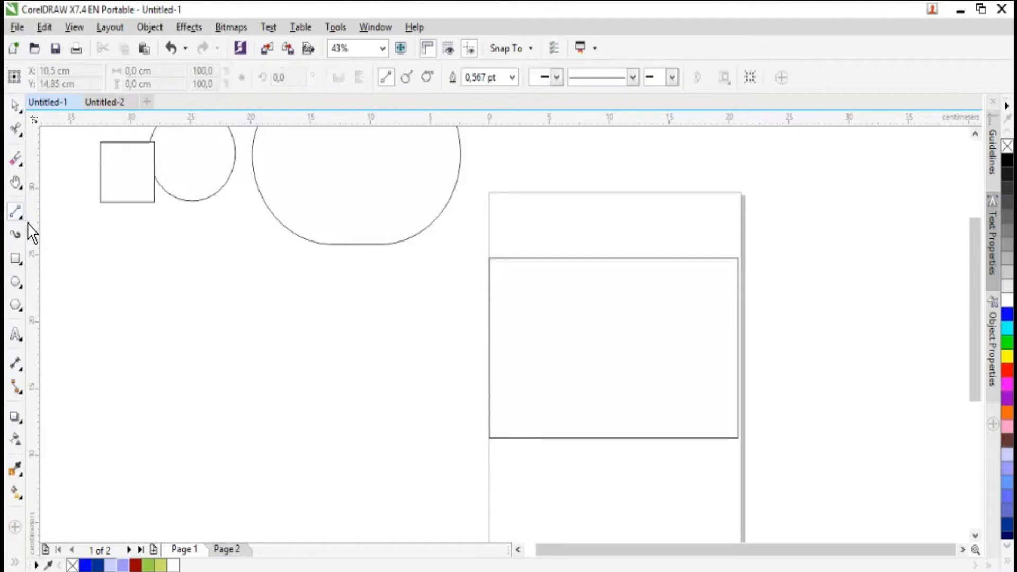
pyautogui.click(27, 222)
pyautogui.click(63, 247)
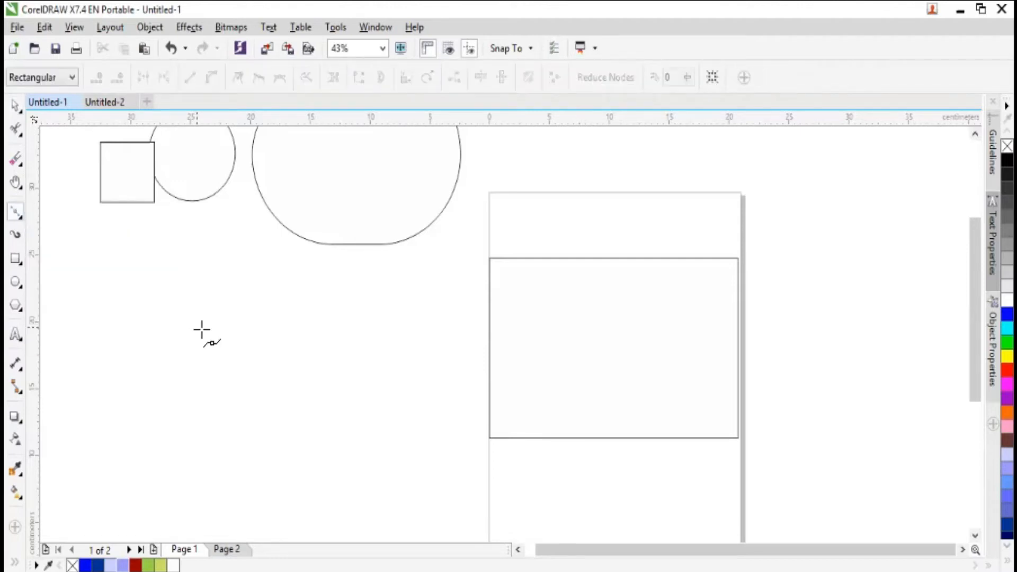
pyautogui.click(197, 326)
pyautogui.click(244, 358)
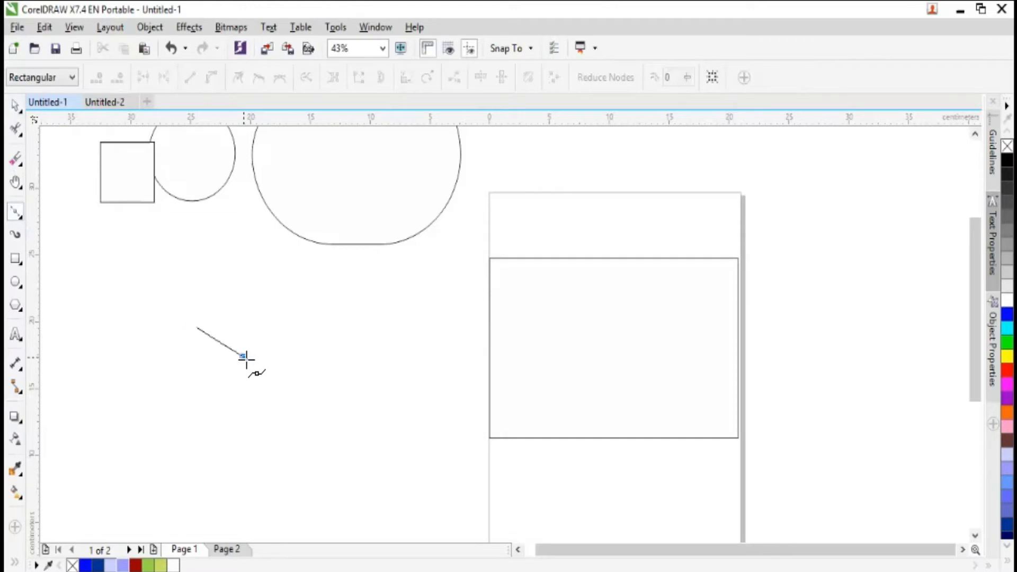
pyautogui.click(271, 337)
pyautogui.click(269, 314)
pyautogui.click(242, 282)
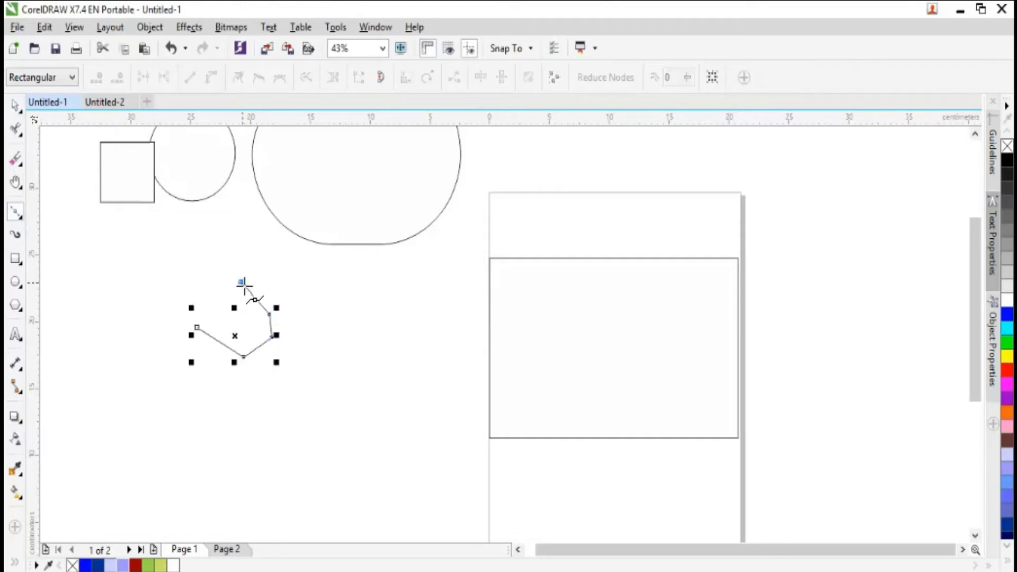
pyautogui.click(217, 292)
pyautogui.click(197, 327)
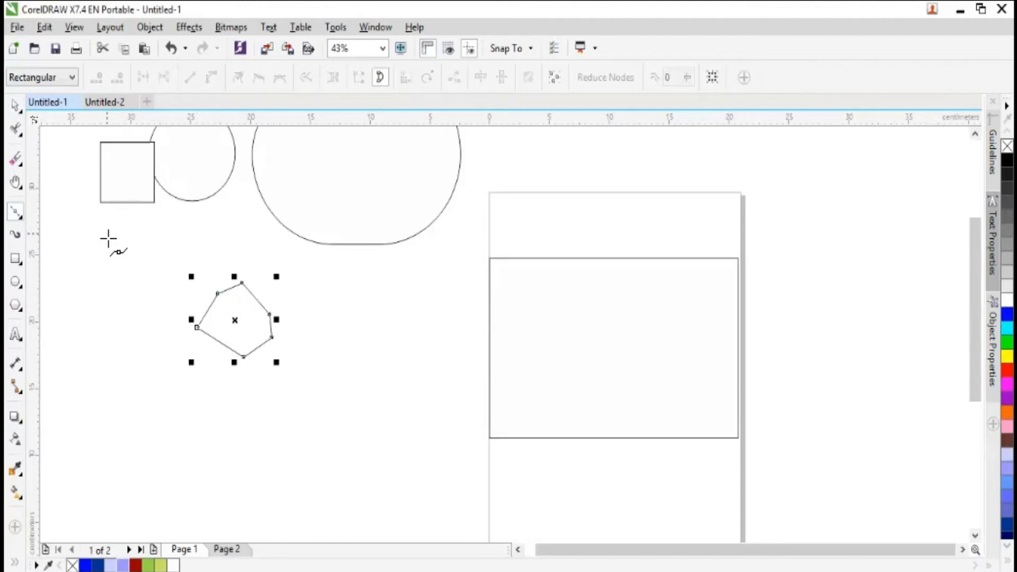
# - Draw a closed seven-node Bézier outline about 6.1 × 5.7 cm with one rounded corner, and move it closer to the six-sided polygon
pyautogui.click(357, 293)
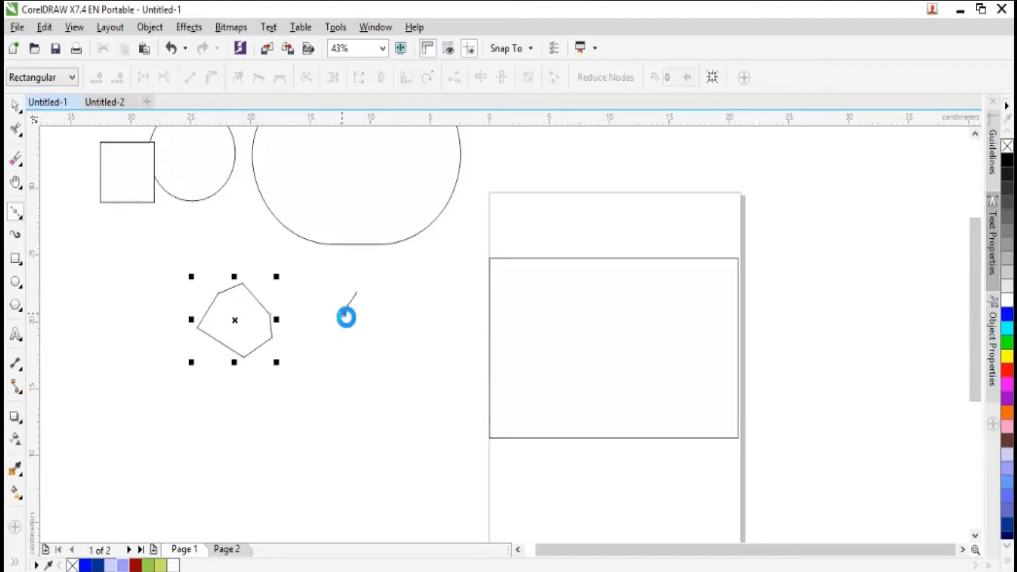
pyautogui.click(342, 313)
pyautogui.click(352, 338)
pyautogui.click(380, 344)
pyautogui.click(415, 321)
pyautogui.click(398, 274)
pyautogui.moveTo(375, 275); pyautogui.dragTo(356, 291)
pyautogui.click(355, 290)
pyautogui.click(16, 104)
pyautogui.moveTo(386, 315); pyautogui.dragTo(346, 330)
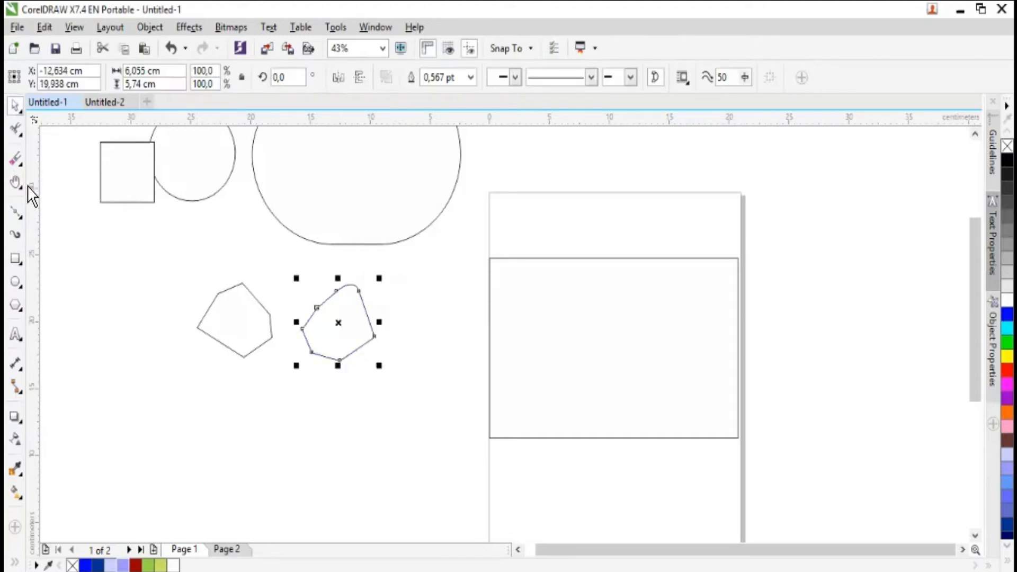
# - Draw a smaller closed six-sided Bézier shape about 4.6 × 4.0 cm below the square
pyautogui.click(19, 162)
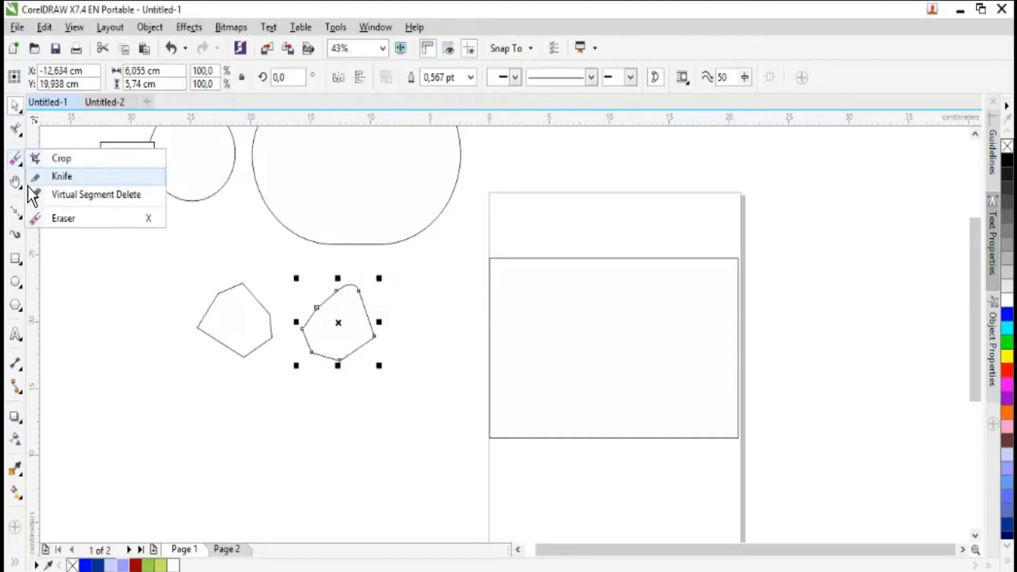
pyautogui.click(23, 214)
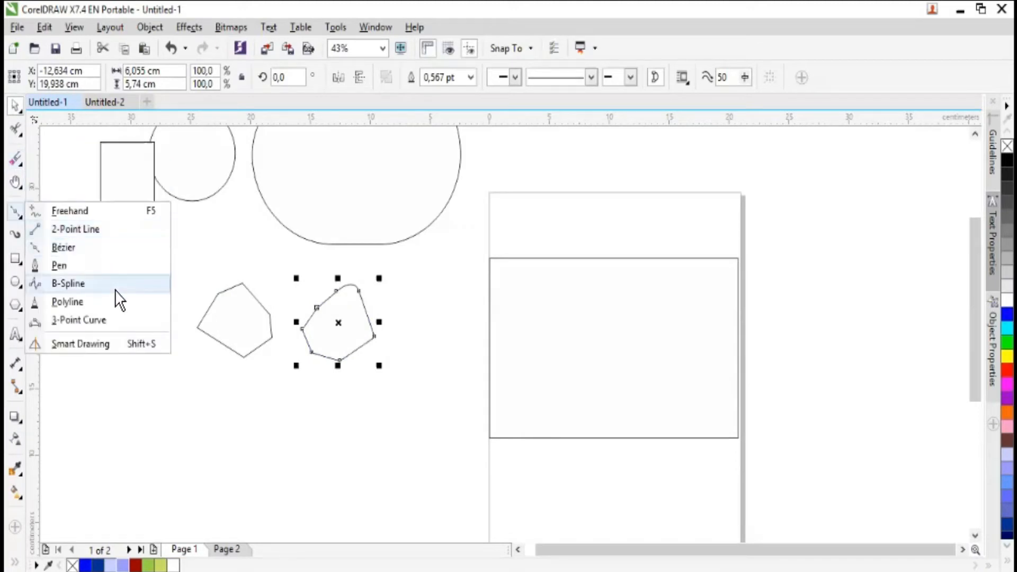
pyautogui.click(27, 212)
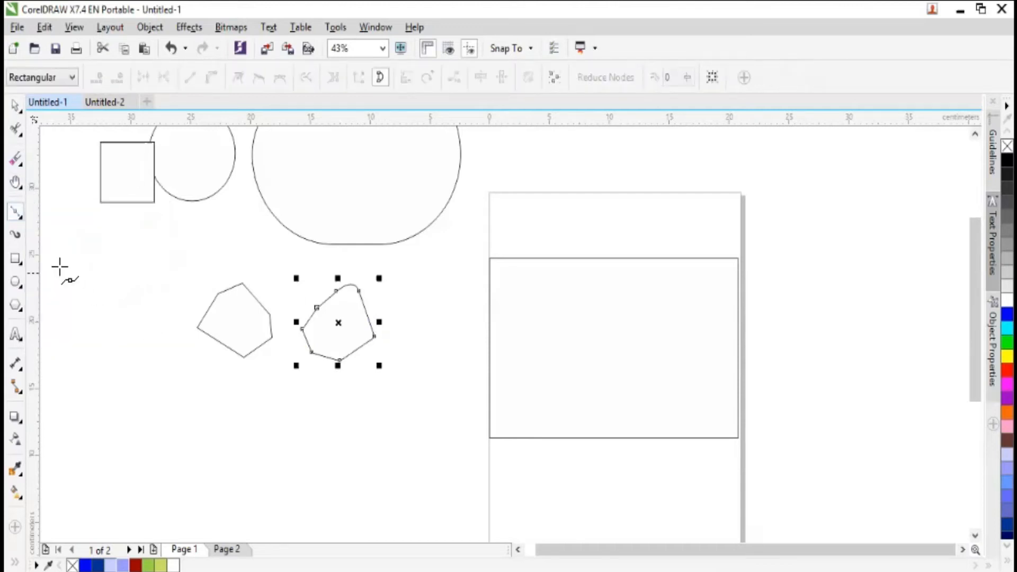
pyautogui.click(110, 271)
pyautogui.doubleClick(99, 301)
pyautogui.click(114, 321)
pyautogui.click(144, 322)
pyautogui.click(154, 304)
pyautogui.click(151, 280)
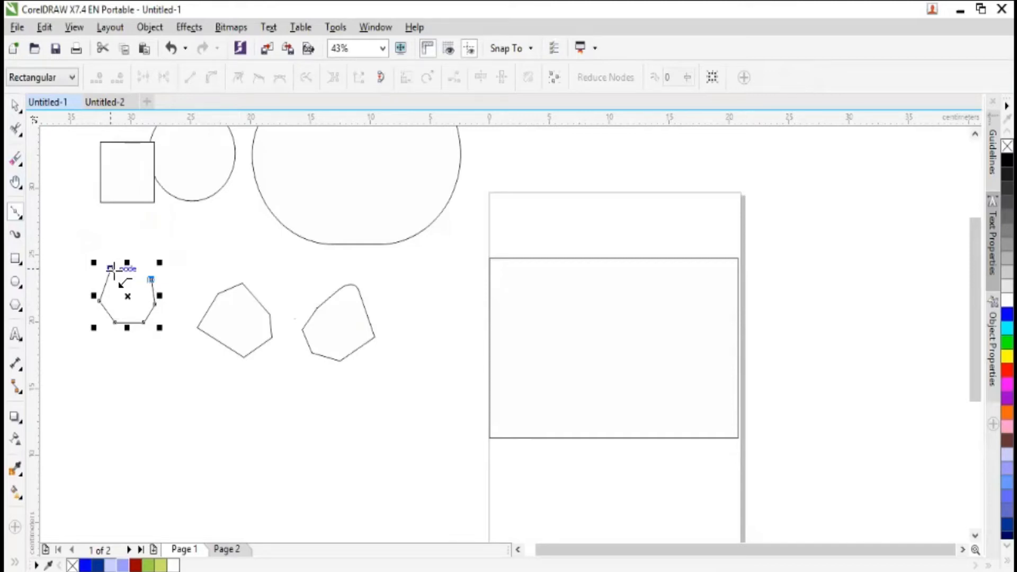
pyautogui.click(111, 269)
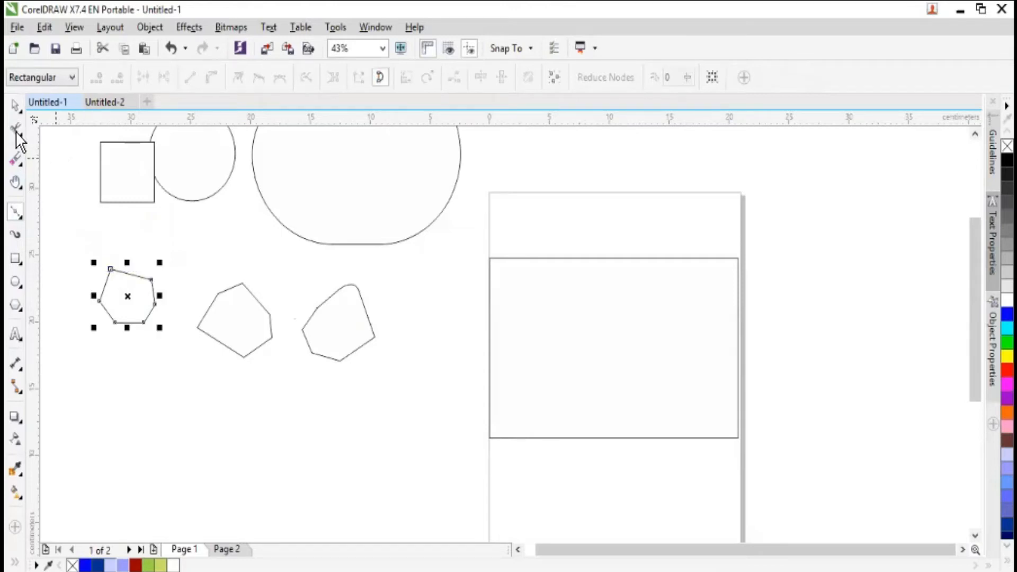
# - Try a light yellow-green fill on the small six-sided shape below the square, and undo it
pyautogui.click(16, 105)
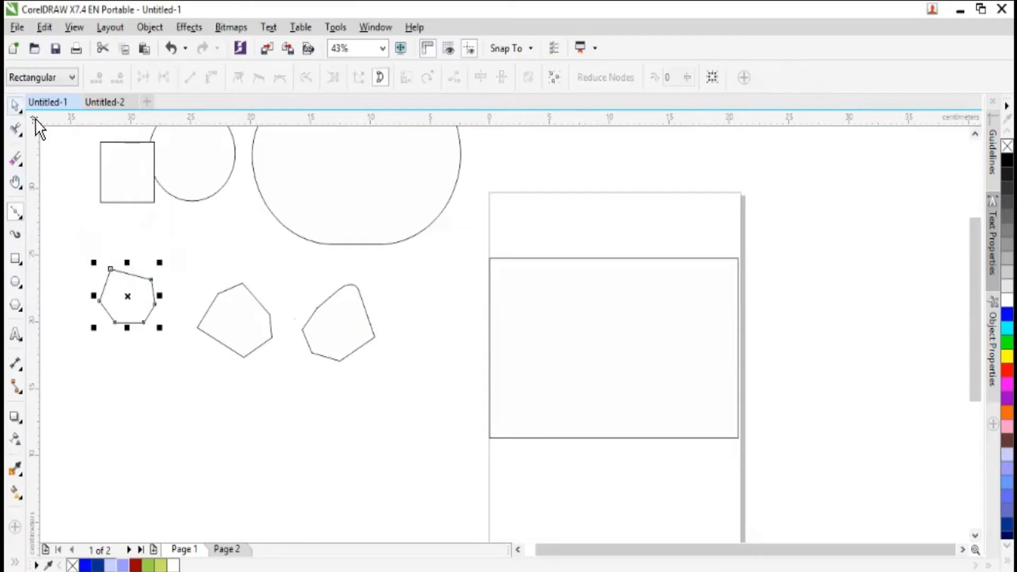
pyautogui.click(162, 566)
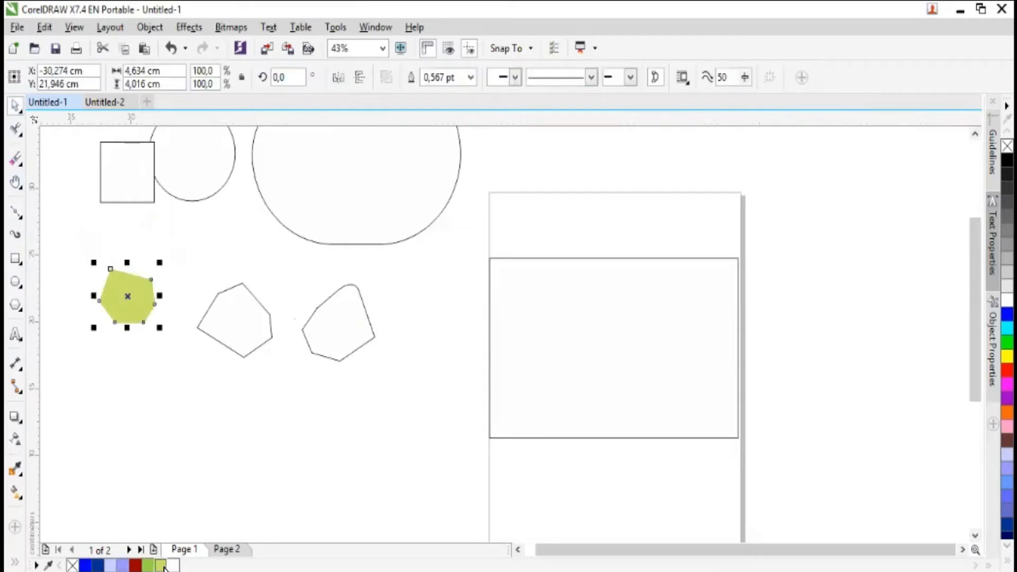
pyautogui.hotkey('ctrl', 'z')
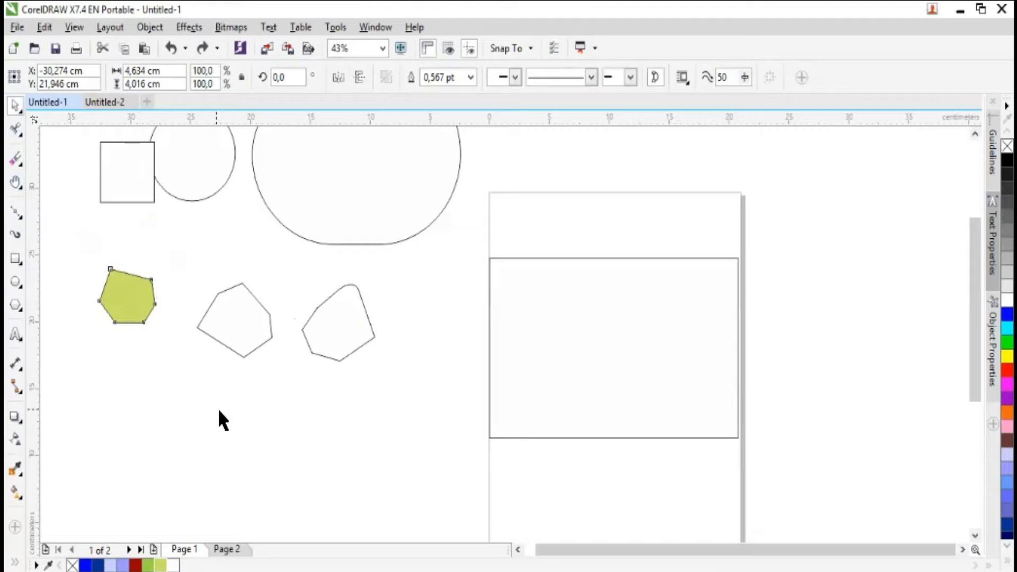
# - Draw an open four-segment Bézier outline about 3.9 × 3.5 cm below the small six-sided shape, and nudge it up and left
pyautogui.click(19, 215)
pyautogui.click(158, 407)
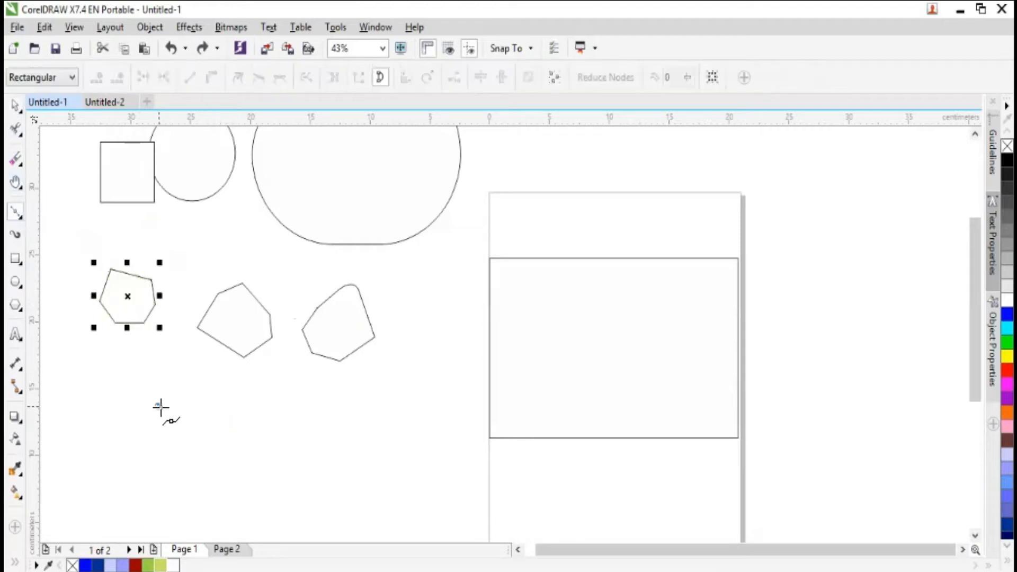
pyautogui.click(159, 451)
pyautogui.click(205, 439)
pyautogui.click(200, 416)
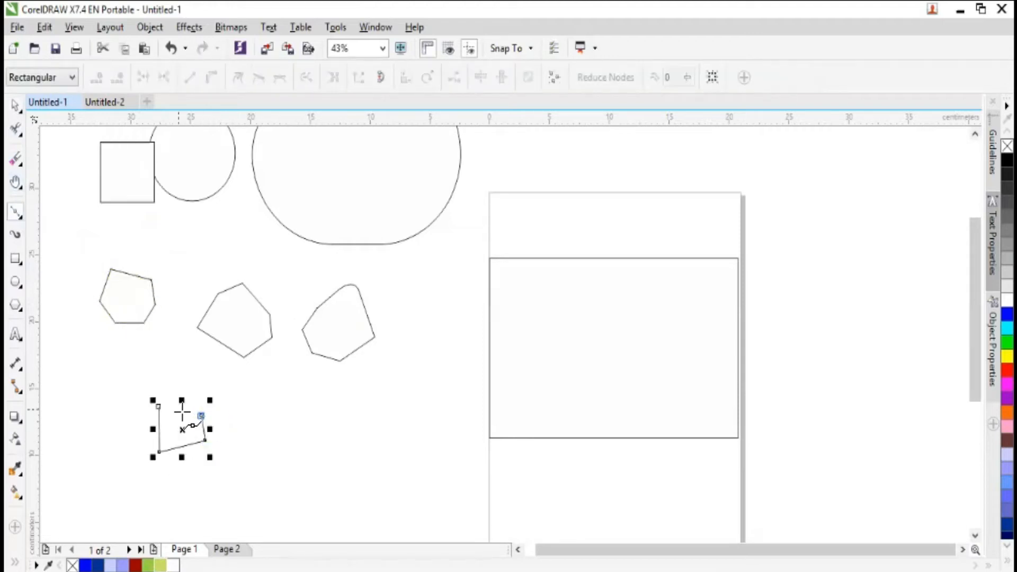
pyautogui.click(168, 406)
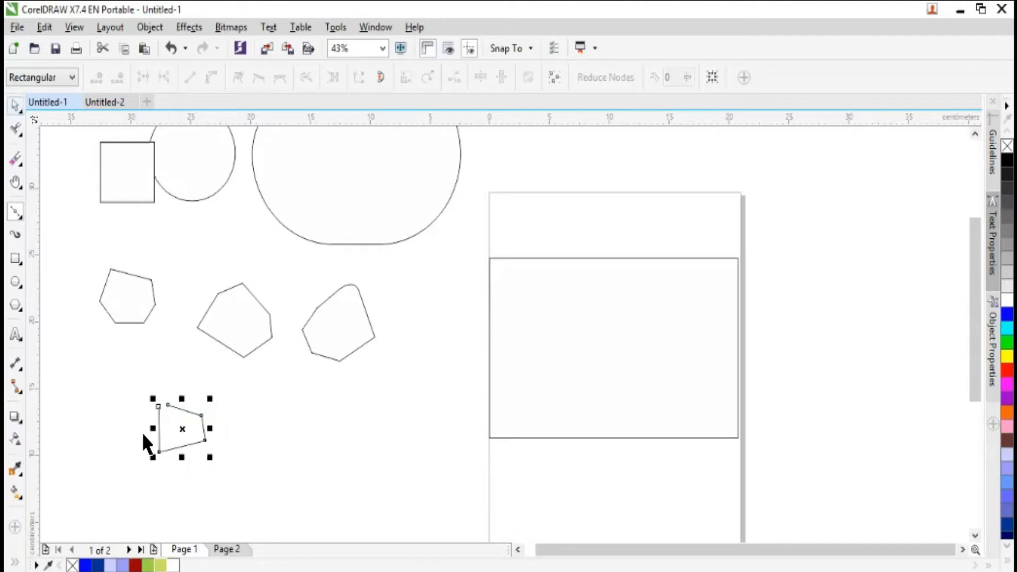
pyautogui.press('space')
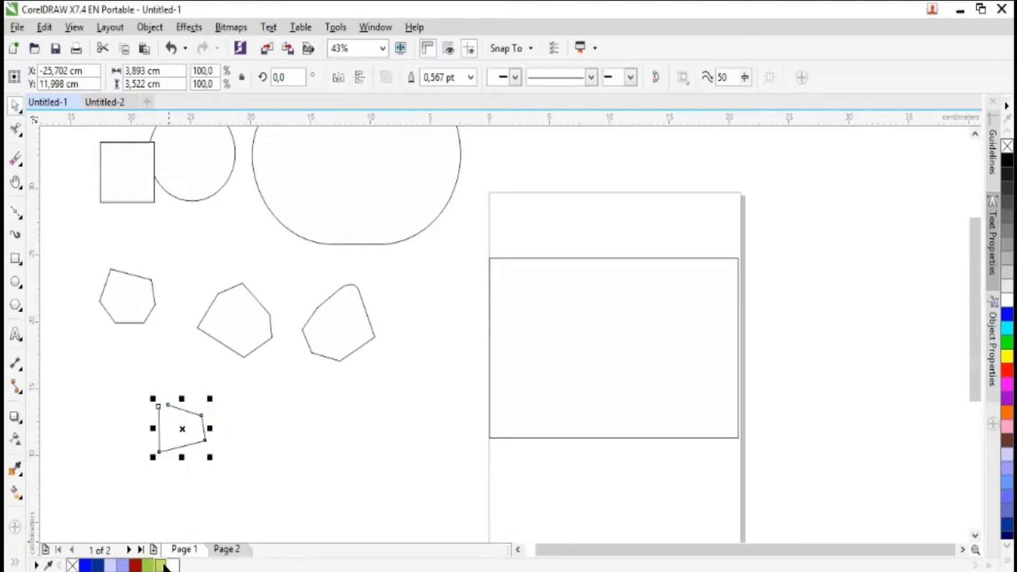
pyautogui.moveTo(188, 439); pyautogui.dragTo(164, 411)
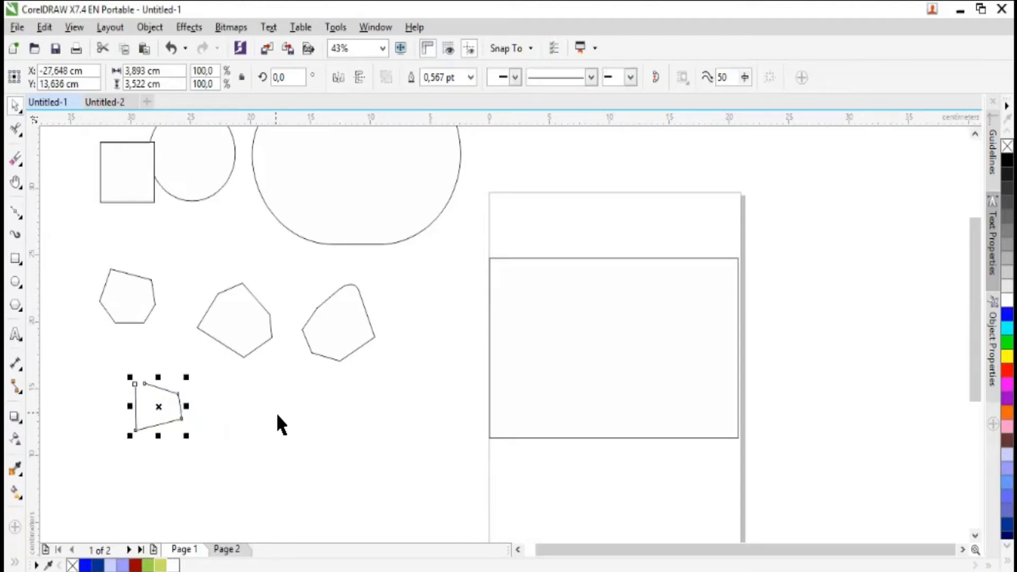
# - Try a light yellow-green outline on the open shape and dark blue and green fills on the small closed shape, undoing each colour
pyautogui.rightClick(161, 568)
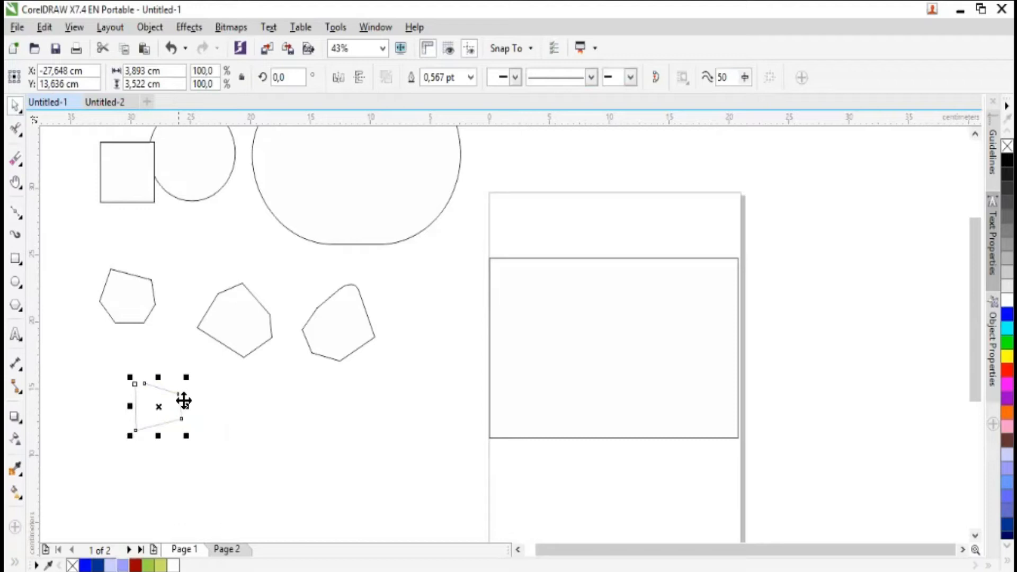
pyautogui.hotkey('ctrl', 'z')
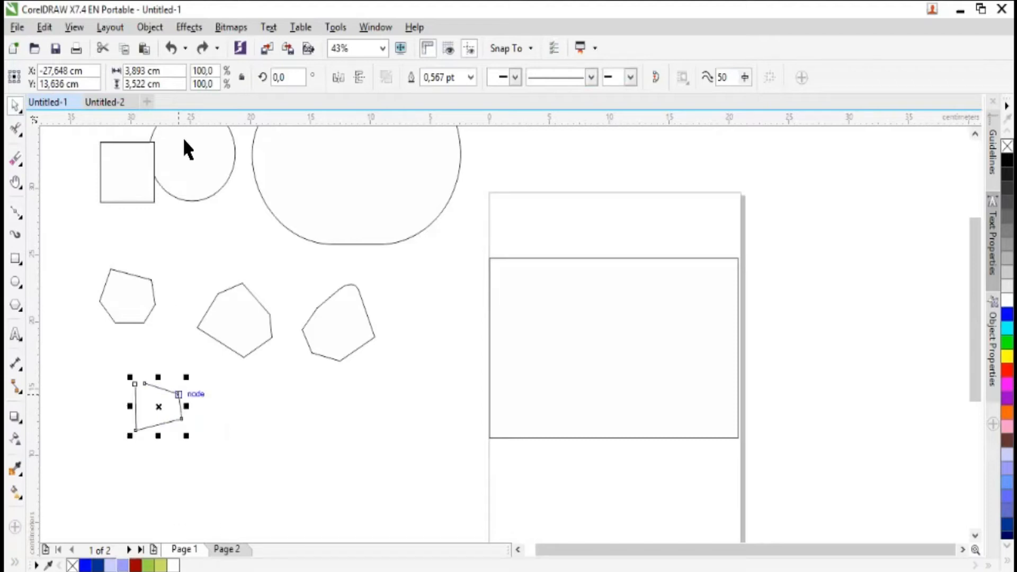
pyautogui.click(139, 305)
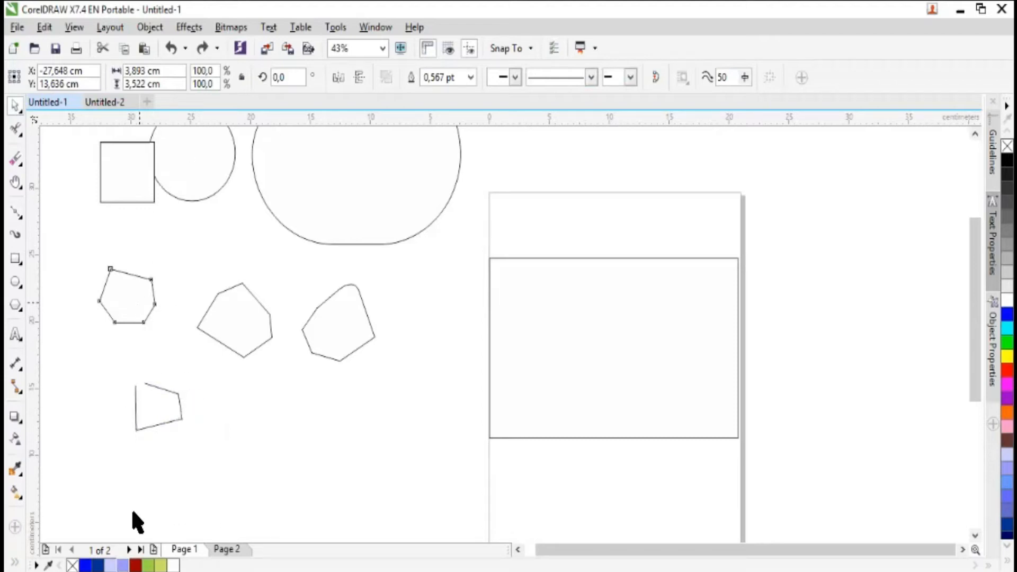
pyautogui.click(102, 564)
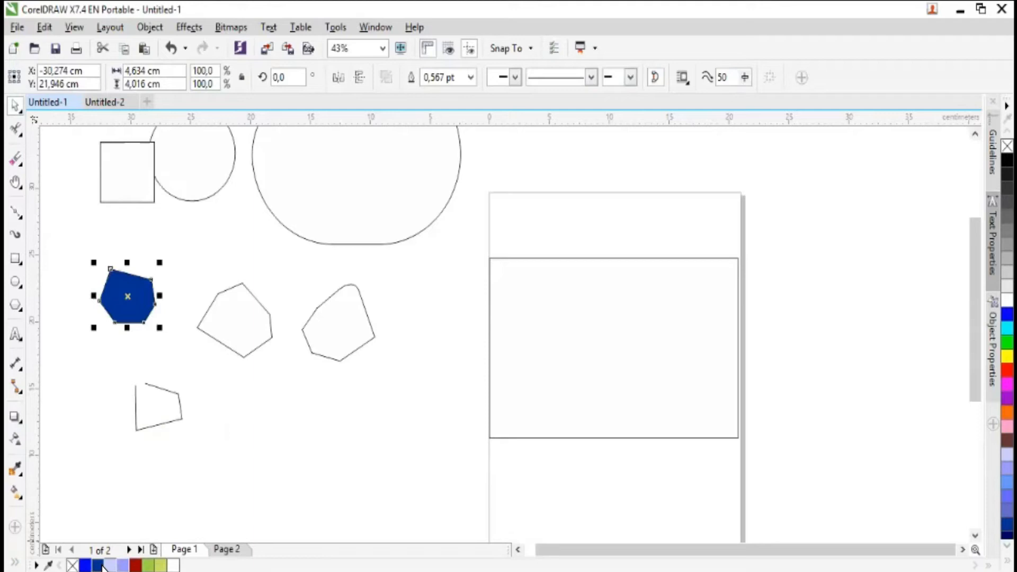
pyautogui.click(155, 566)
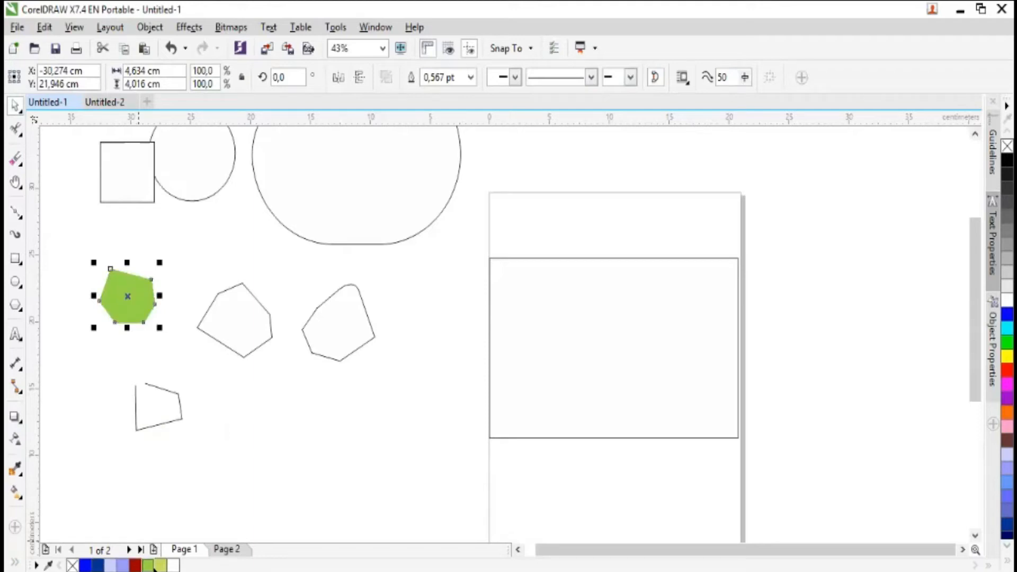
pyautogui.hotkey('ctrl', 'z')
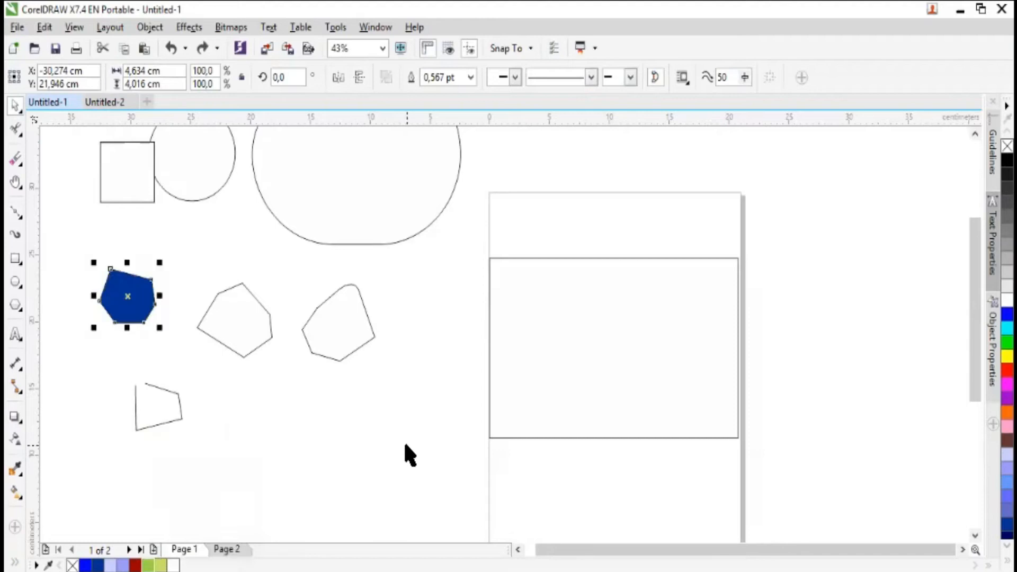
pyautogui.hotkey('ctrl', 'z')
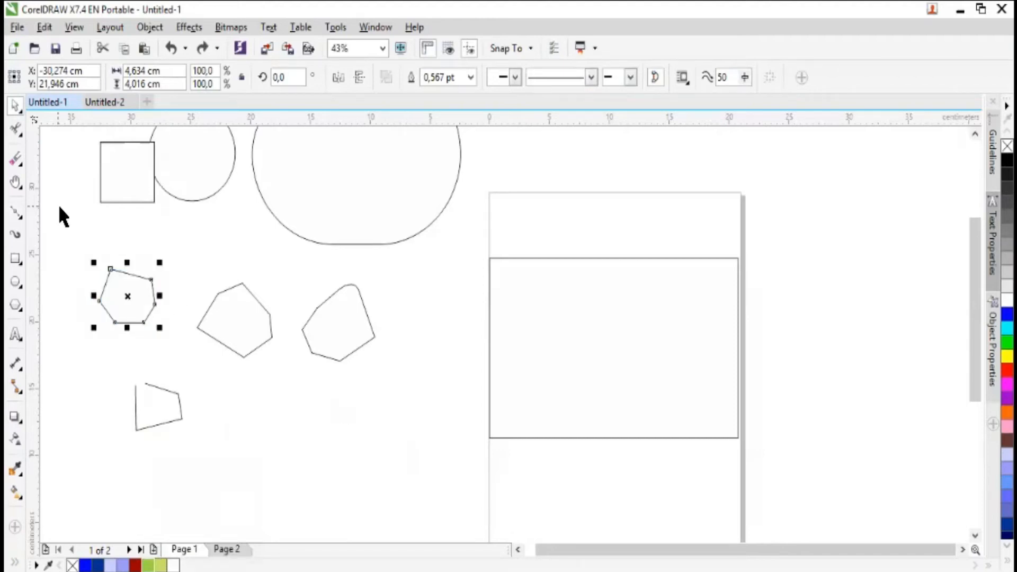
# - Move the small closed six-sided shape down to the right of the open outline
pyautogui.moveTo(120, 293); pyautogui.dragTo(276, 419)
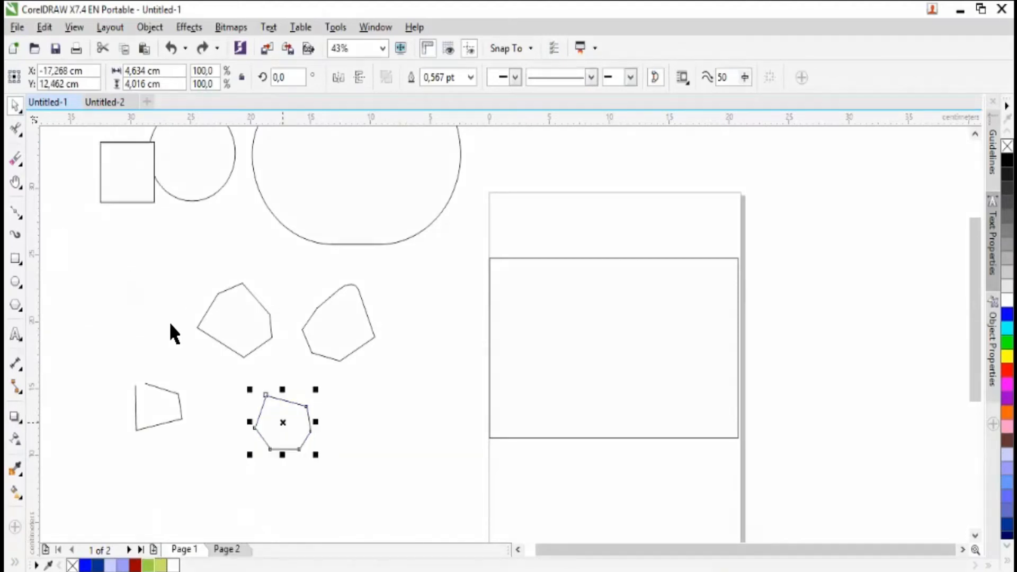
# - Draw a closed tree-like outline about 8.7 × 14.8 cm with the Pen tool below the square, and delete it
pyautogui.click(23, 218)
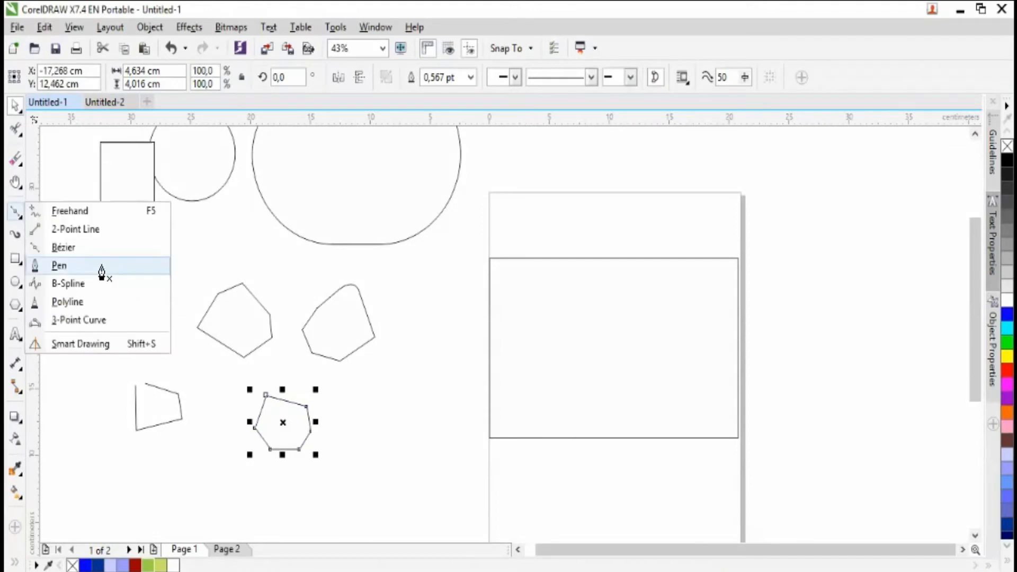
pyautogui.click(101, 272)
pyautogui.moveTo(138, 291); pyautogui.dragTo(82, 397)
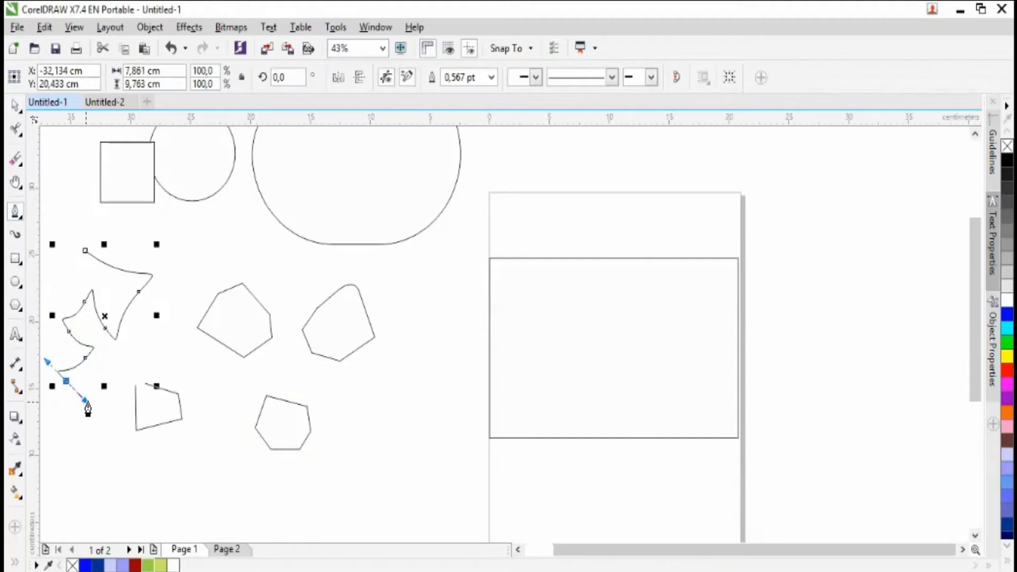
pyautogui.moveTo(70, 420); pyautogui.dragTo(75, 448)
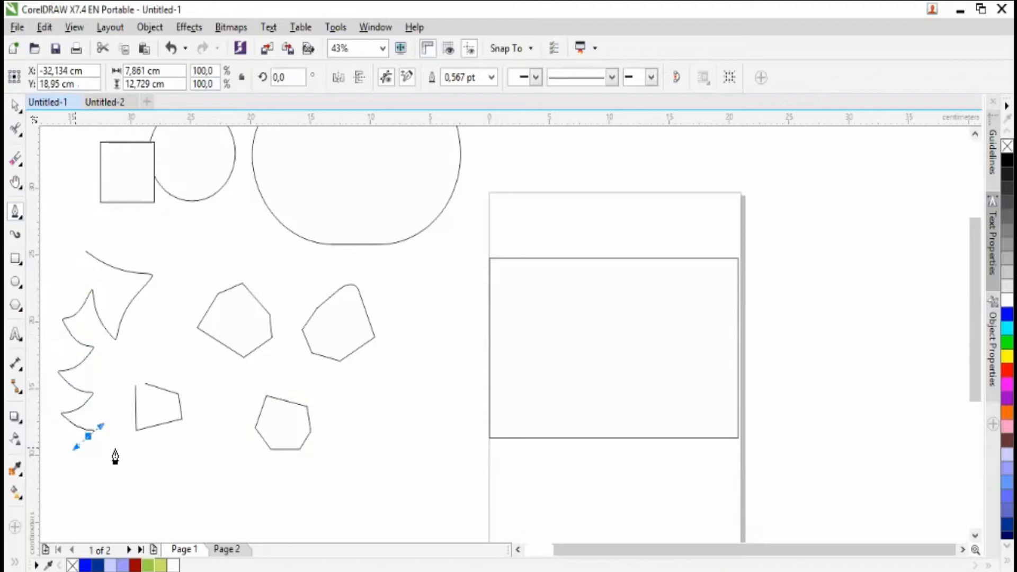
pyautogui.click(162, 448)
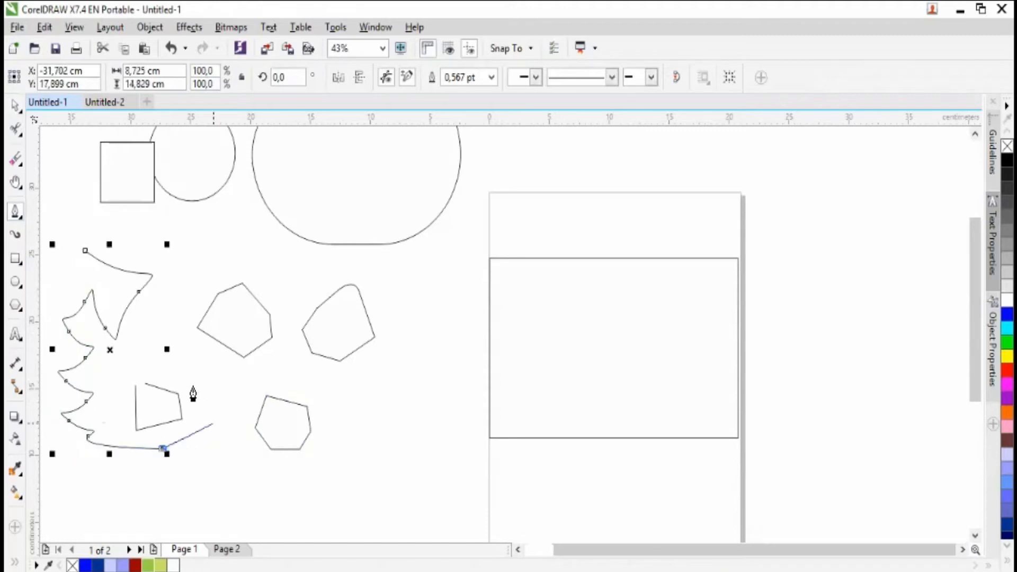
pyautogui.click(85, 251)
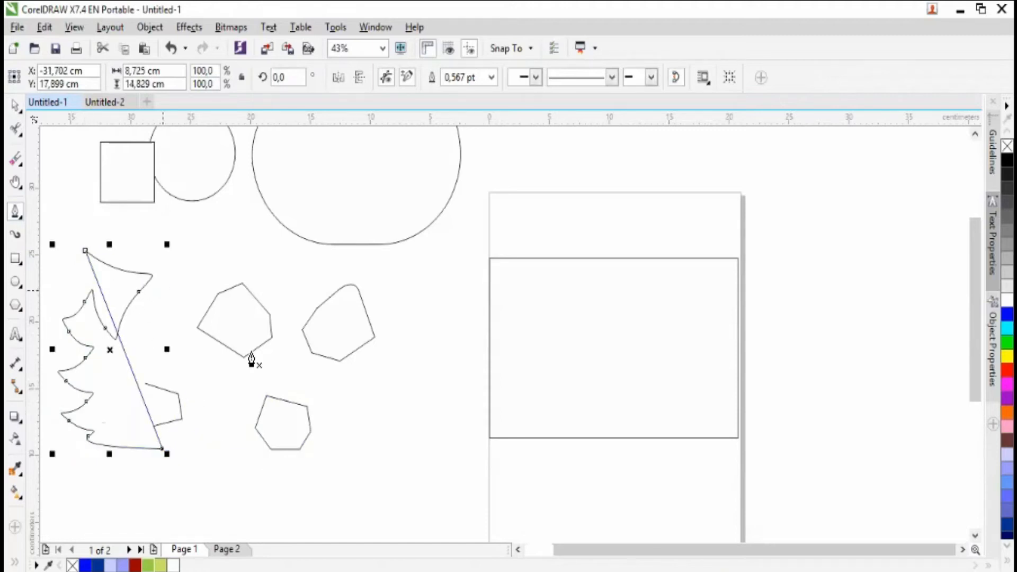
pyautogui.press('Delete')
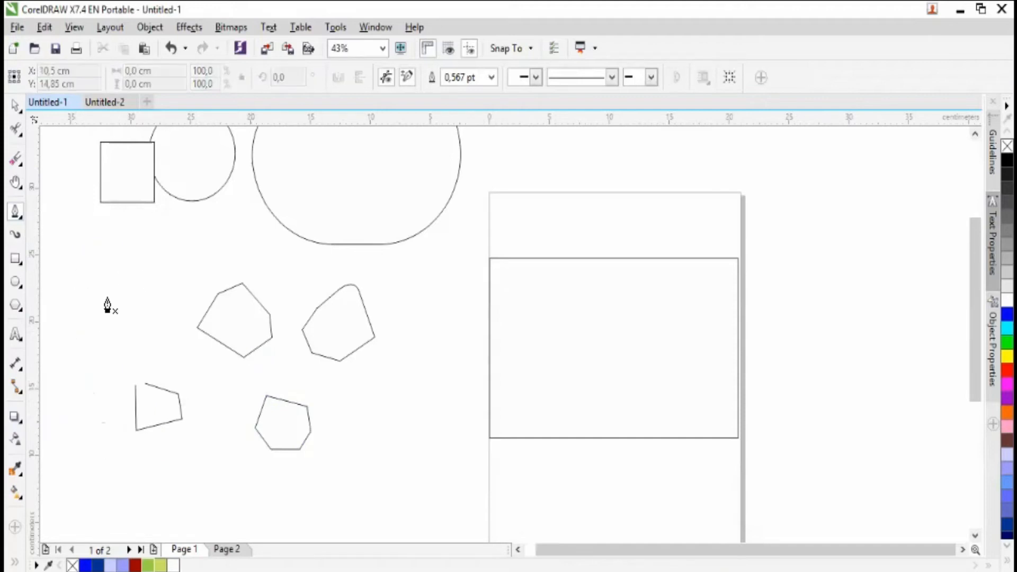
# - Delete all four polygon outlines below the square and the large rounded shape
pyautogui.click(15, 105)
pyautogui.moveTo(92, 238); pyautogui.dragTo(431, 499)
pyautogui.press('Delete')
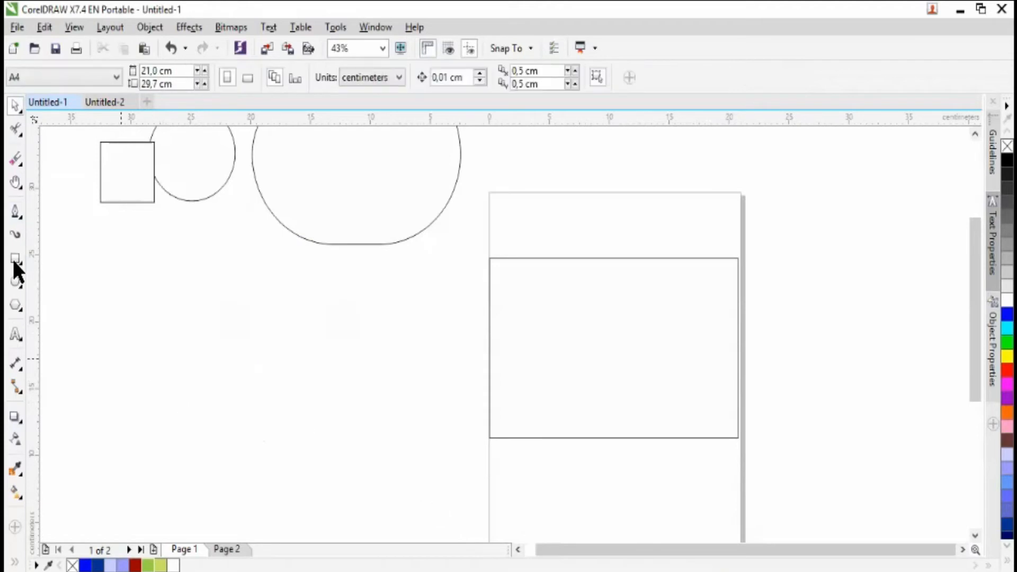
# - Draw a closed B-Spline teardrop about 3.6 × 6.2 cm below the square, and move it beneath the large rounded shape
pyautogui.click(22, 220)
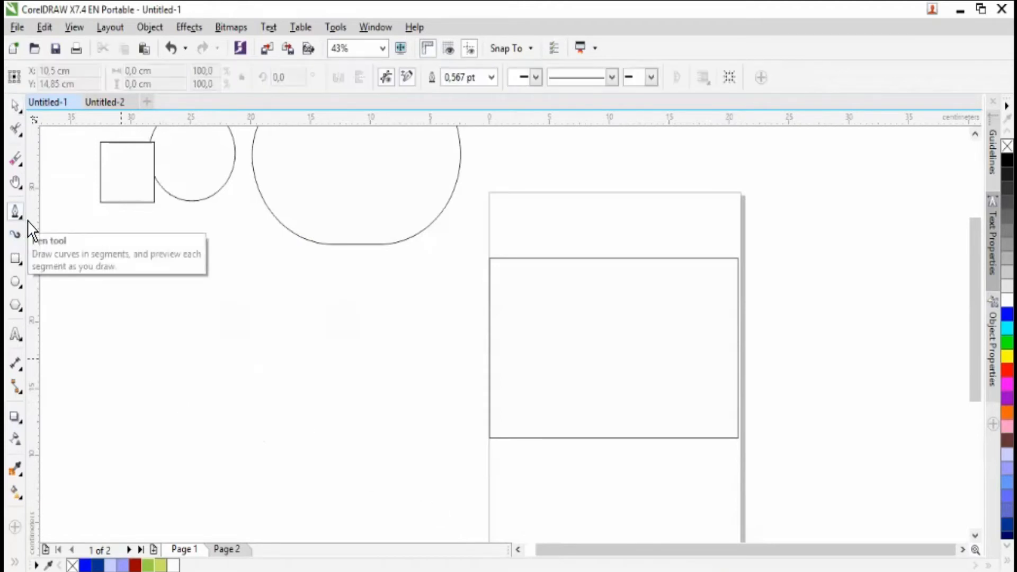
pyautogui.click(21, 217)
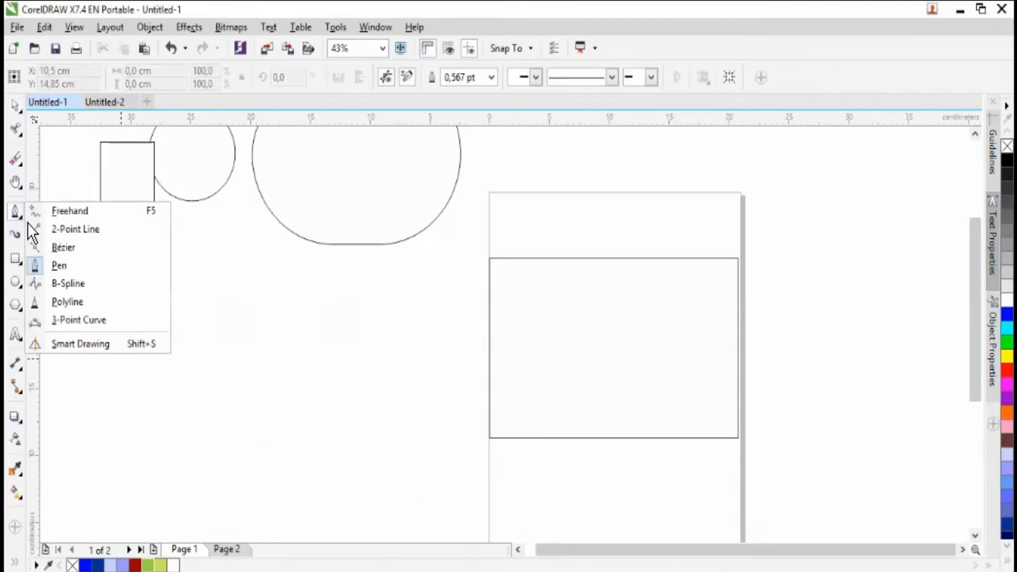
pyautogui.click(109, 288)
pyautogui.click(147, 287)
pyautogui.doubleClick(177, 372)
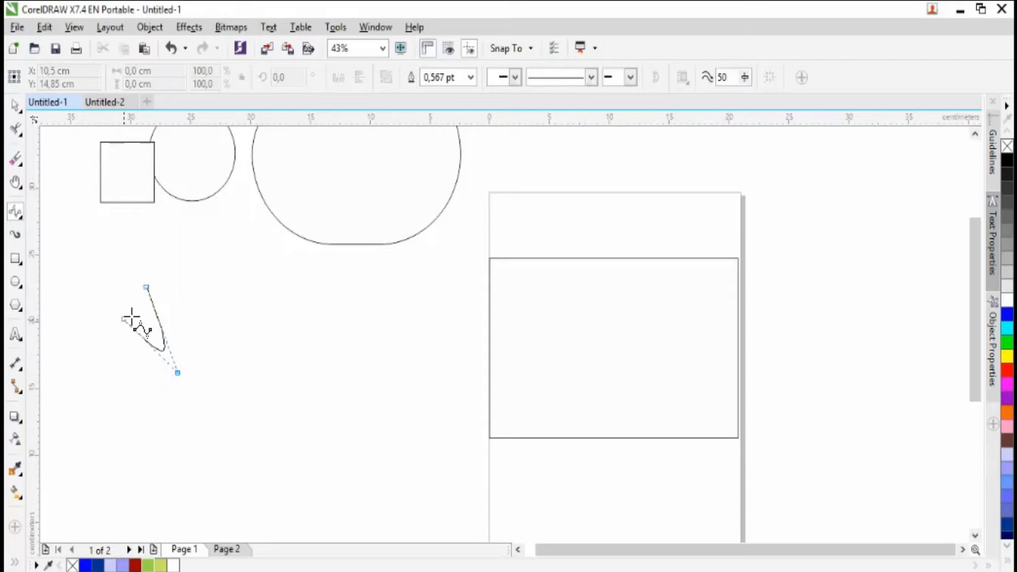
pyautogui.click(103, 380)
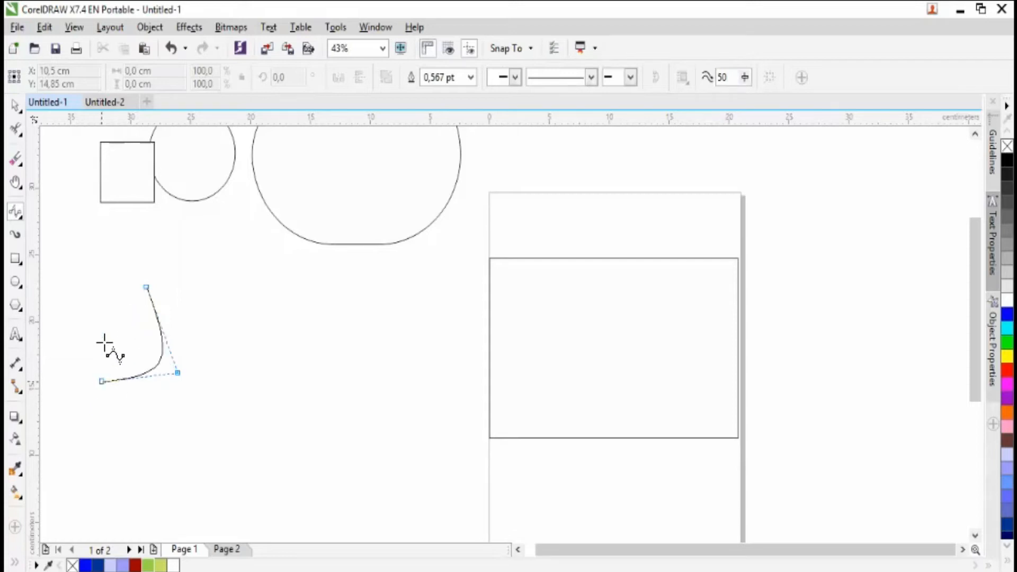
pyautogui.click(142, 289)
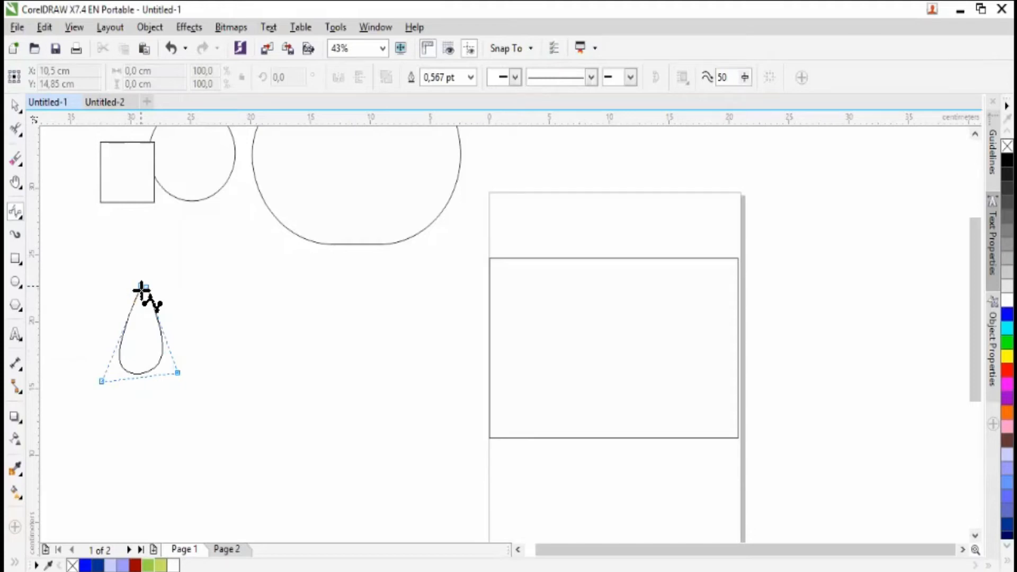
pyautogui.press('space')
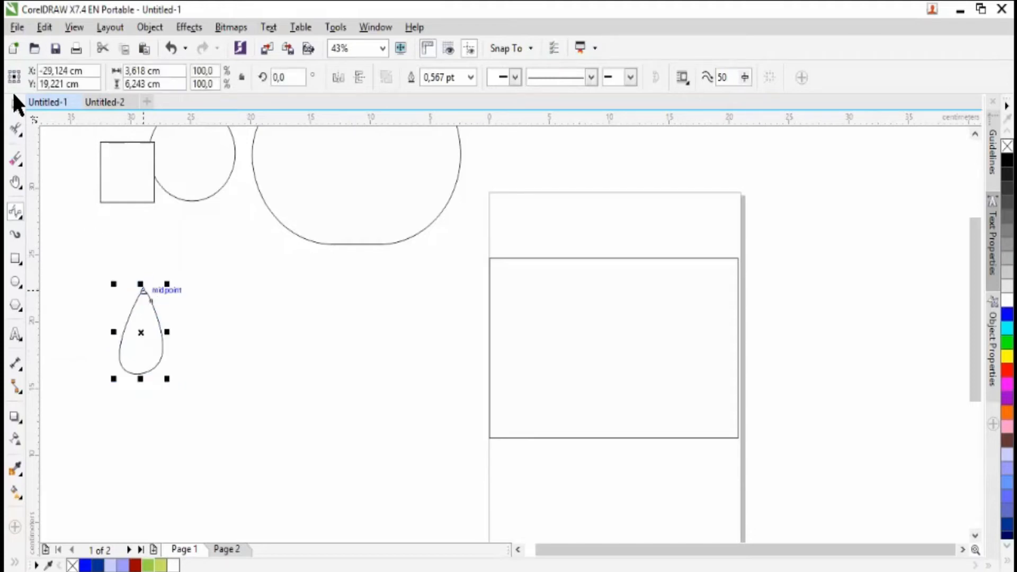
pyautogui.moveTo(145, 337); pyautogui.dragTo(365, 344)
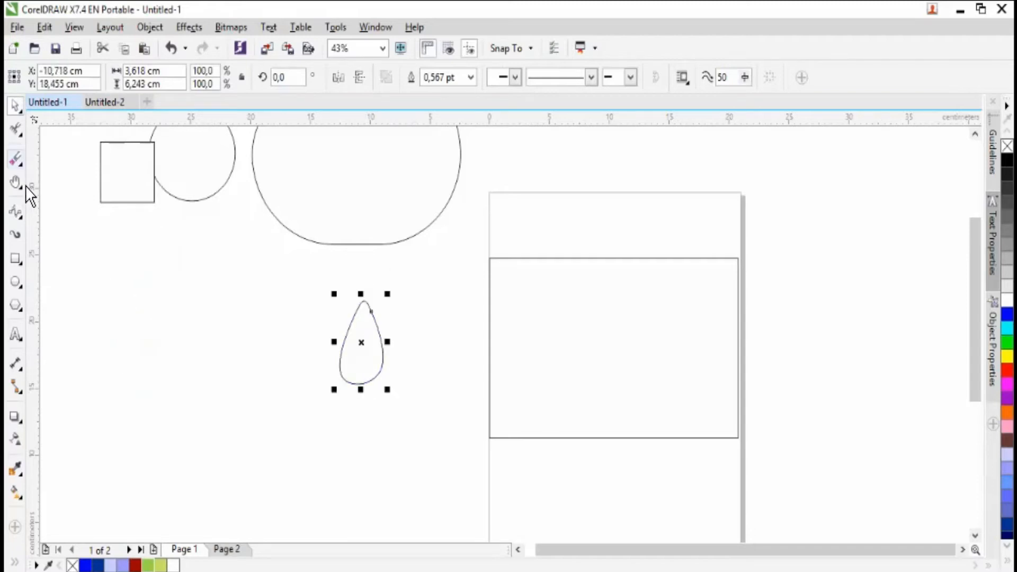
# - Draw a second closed, egg-like B-Spline outline about 3.4 × 5.3 cm left of the teardrop, and delete it
pyautogui.click(16, 211)
pyautogui.click(175, 332)
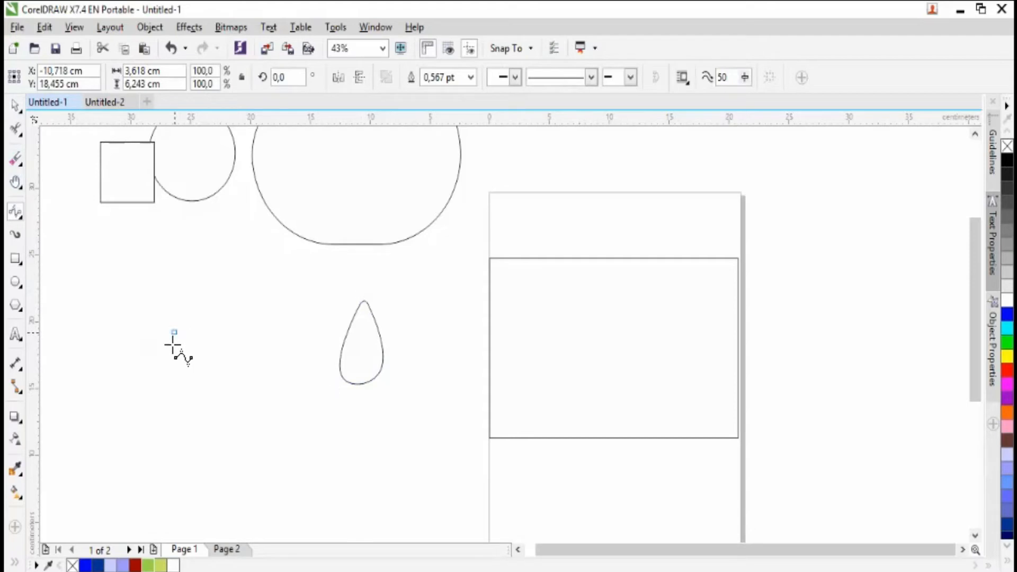
pyautogui.doubleClick(174, 390)
pyautogui.click(221, 390)
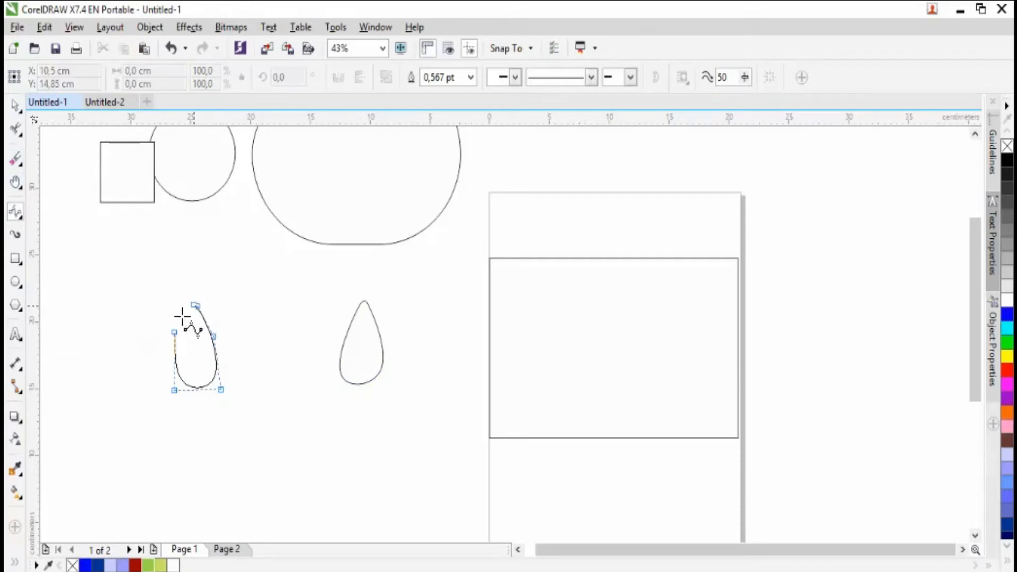
pyautogui.press('Escape')
pyautogui.click(178, 333)
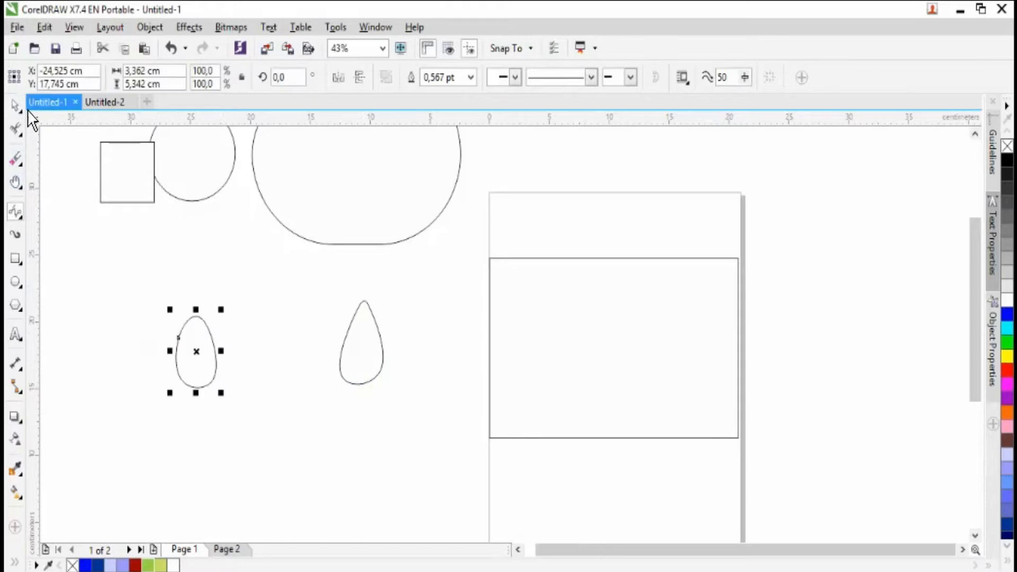
pyautogui.press('space')
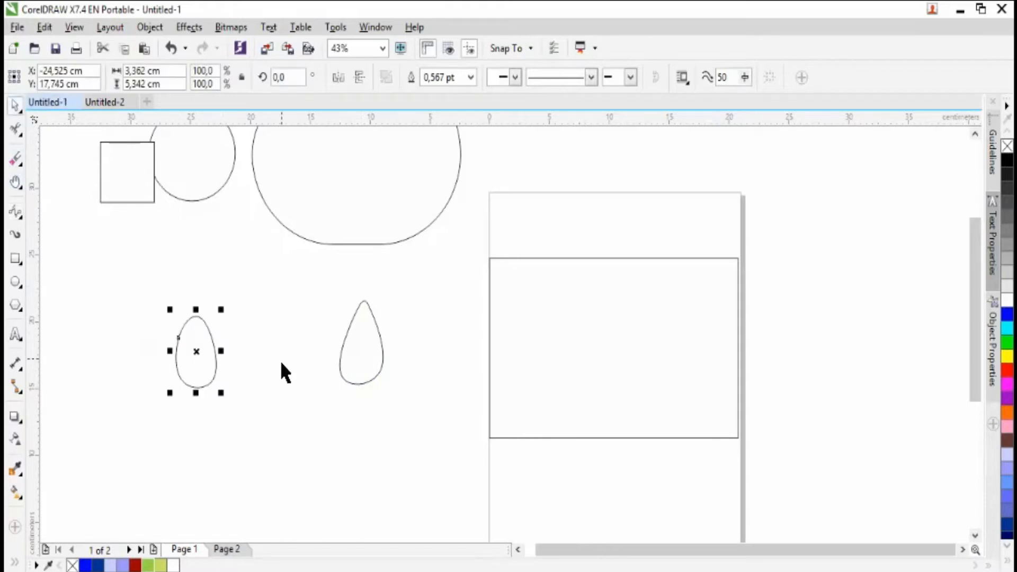
pyautogui.click(375, 357)
pyautogui.moveTo(215, 349); pyautogui.dragTo(439, 334)
pyautogui.press('Delete')
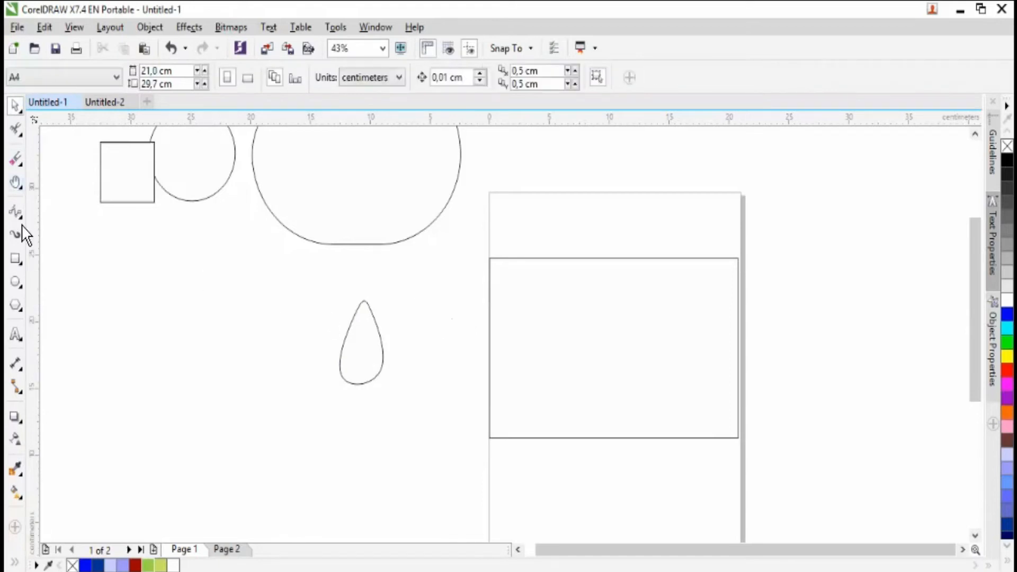
# - Draw a closed Polyline outline about 10.9 × 8.8 cm below the square, combining freehand strokes with straight segments
pyautogui.click(21, 216)
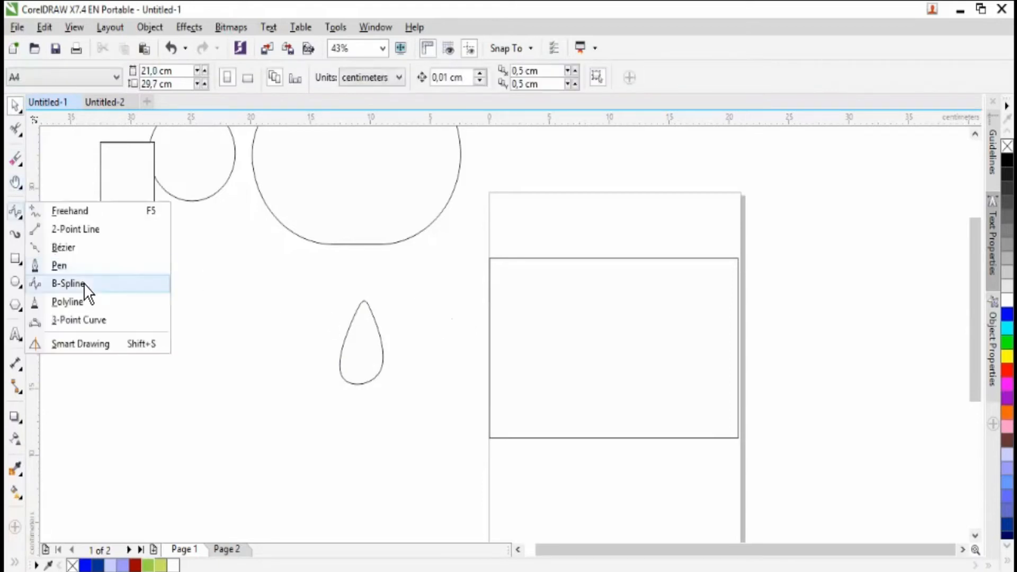
pyautogui.click(96, 303)
pyautogui.moveTo(171, 281)
pyautogui.mouseDown()
pyautogui.moveTo(219, 354)
pyautogui.moveTo(181, 366)
pyautogui.mouseUp()
pyautogui.click(161, 322)
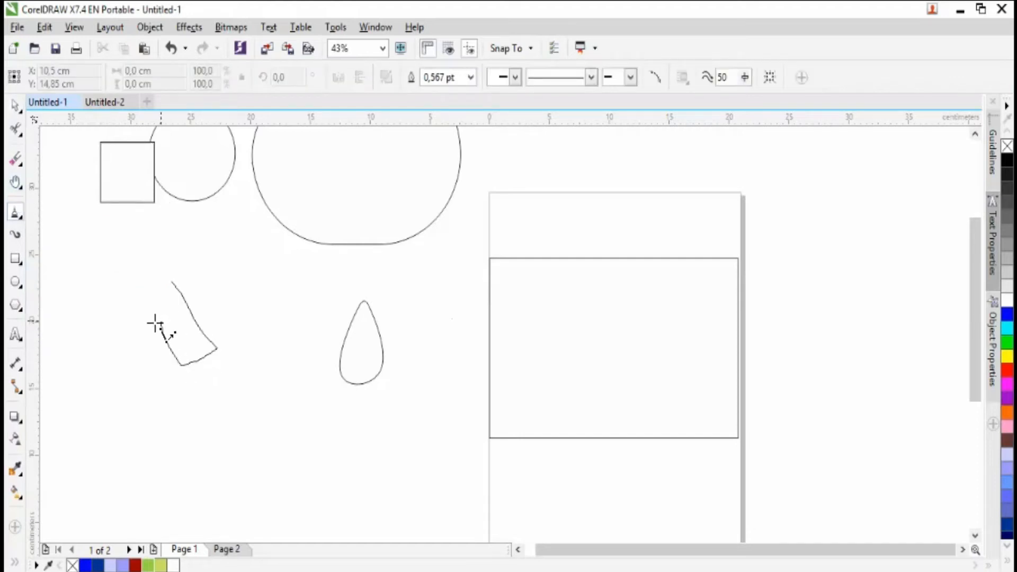
pyautogui.click(116, 327)
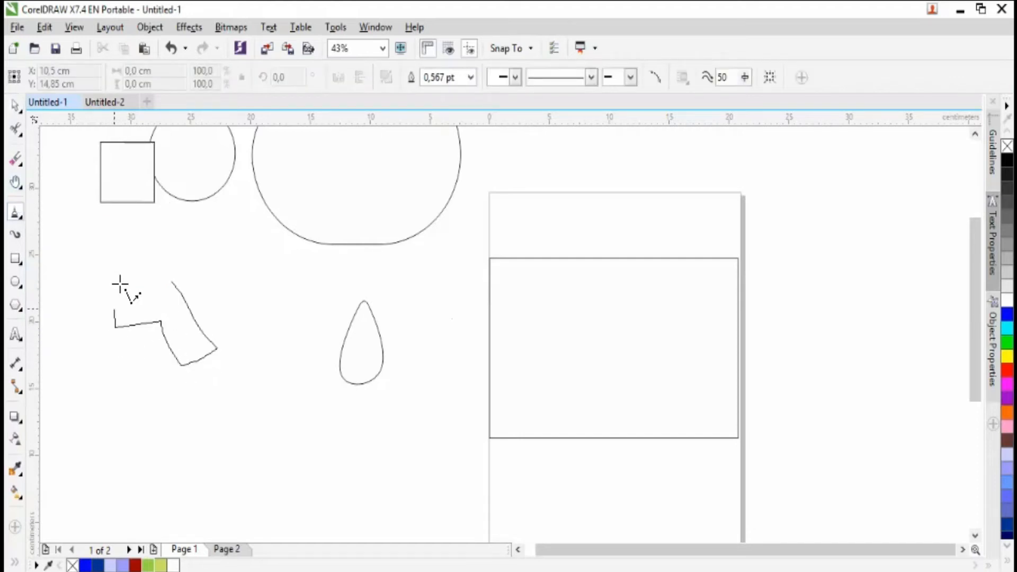
pyautogui.click(127, 250)
pyautogui.click(221, 247)
pyautogui.click(246, 298)
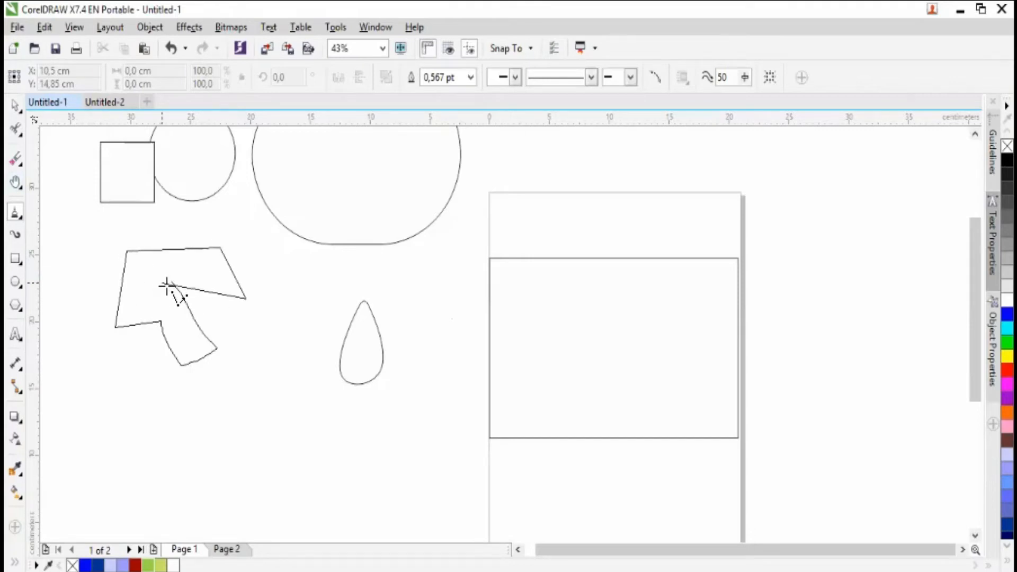
pyautogui.click(171, 285)
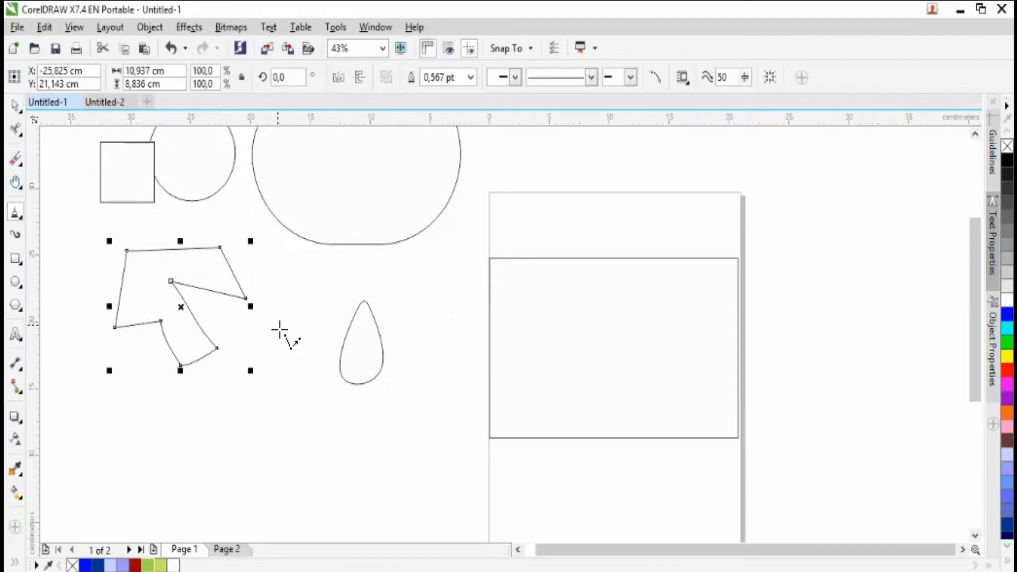
# - Draw an open two-segment polyline about 8.6 × 4.5 cm below and left of the teardrop
pyautogui.click(225, 444)
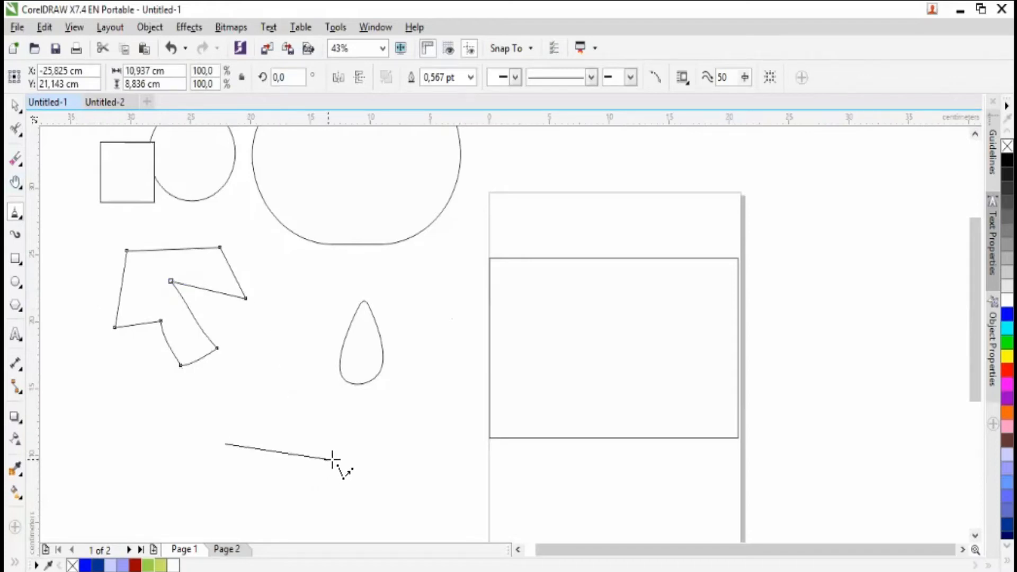
pyautogui.click(329, 459)
pyautogui.doubleClick(295, 399)
# - Draw an open, jagged nine-segment polyline about 9.9 × 9.5 cm below and right of the teardrop, and delete it
pyautogui.click(414, 427)
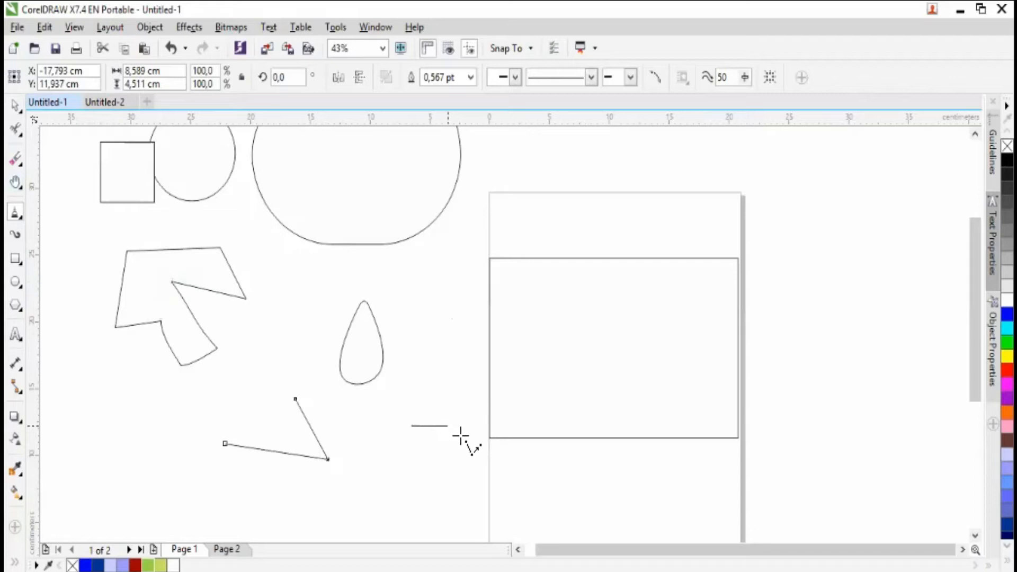
pyautogui.click(473, 458)
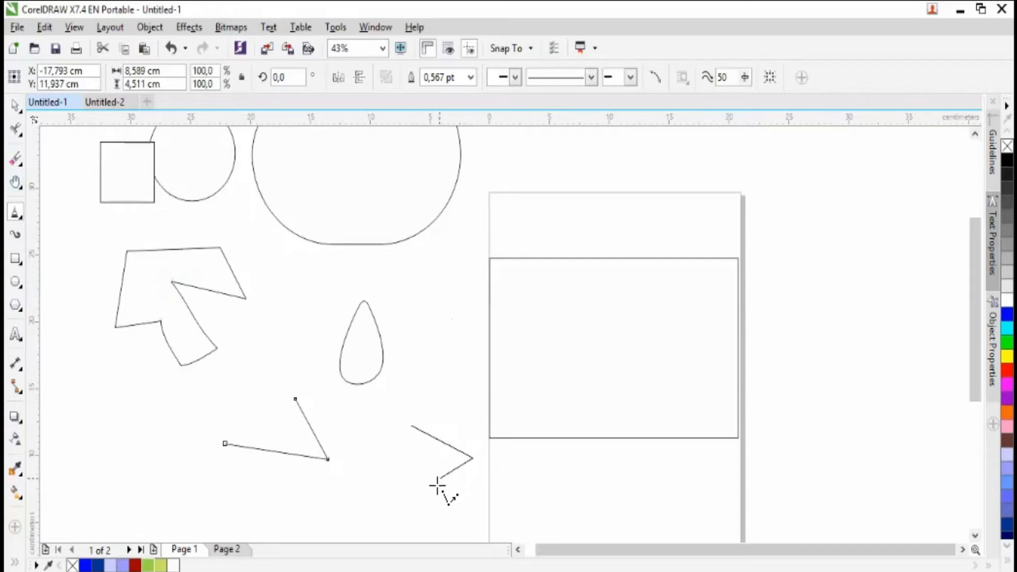
pyautogui.click(422, 485)
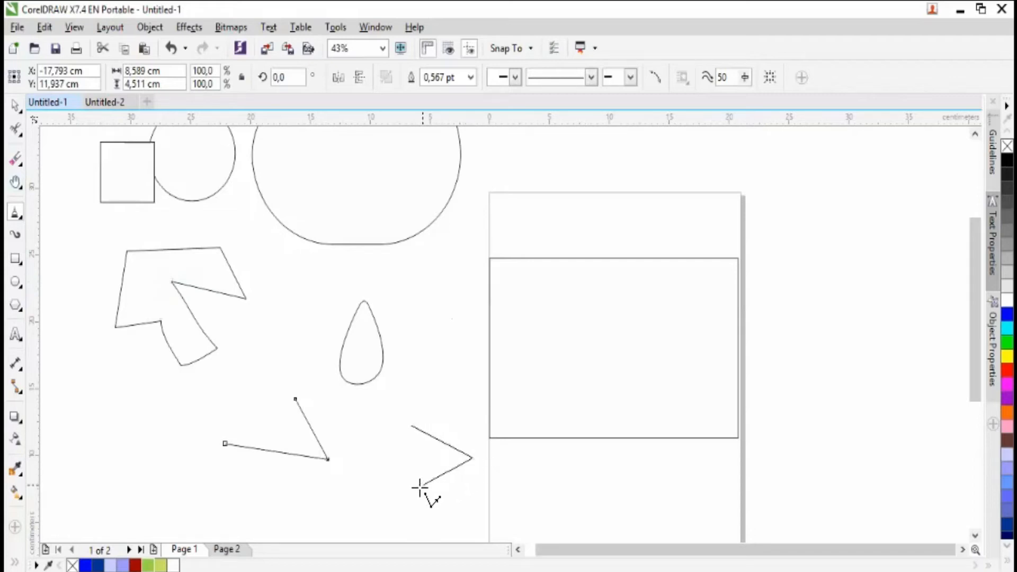
pyautogui.click(385, 467)
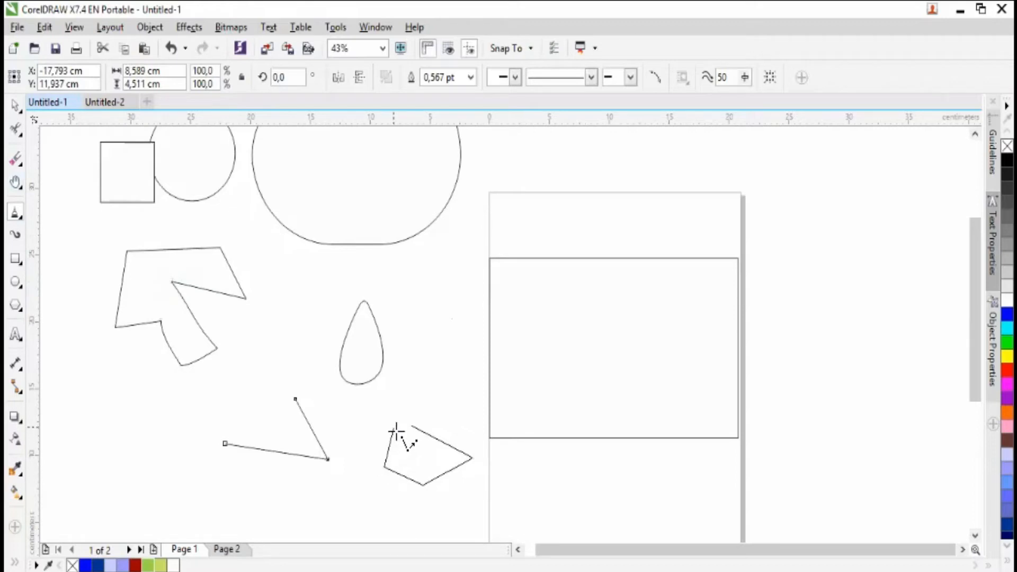
pyautogui.click(394, 428)
pyautogui.click(355, 421)
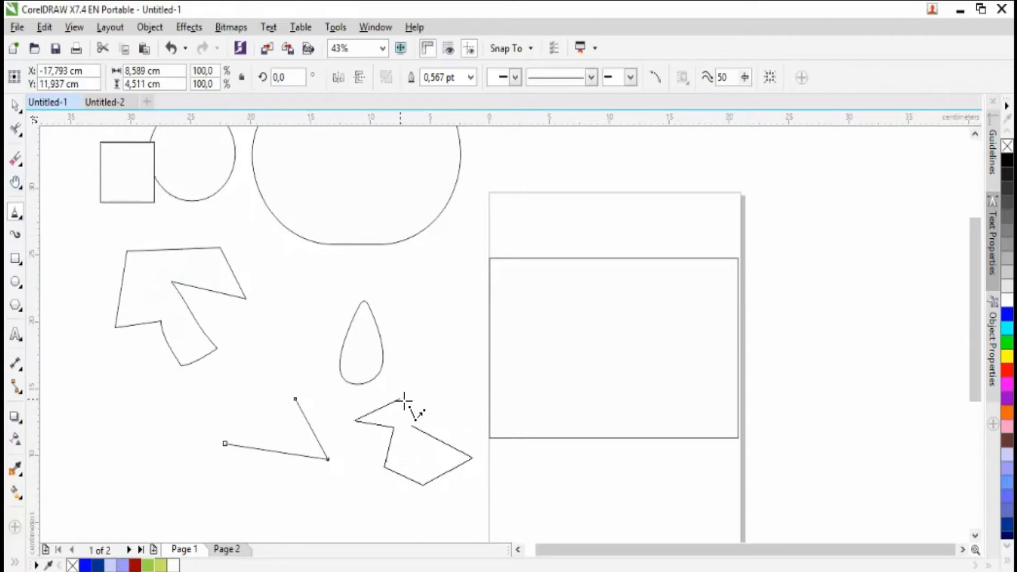
pyautogui.click(401, 399)
pyautogui.click(417, 359)
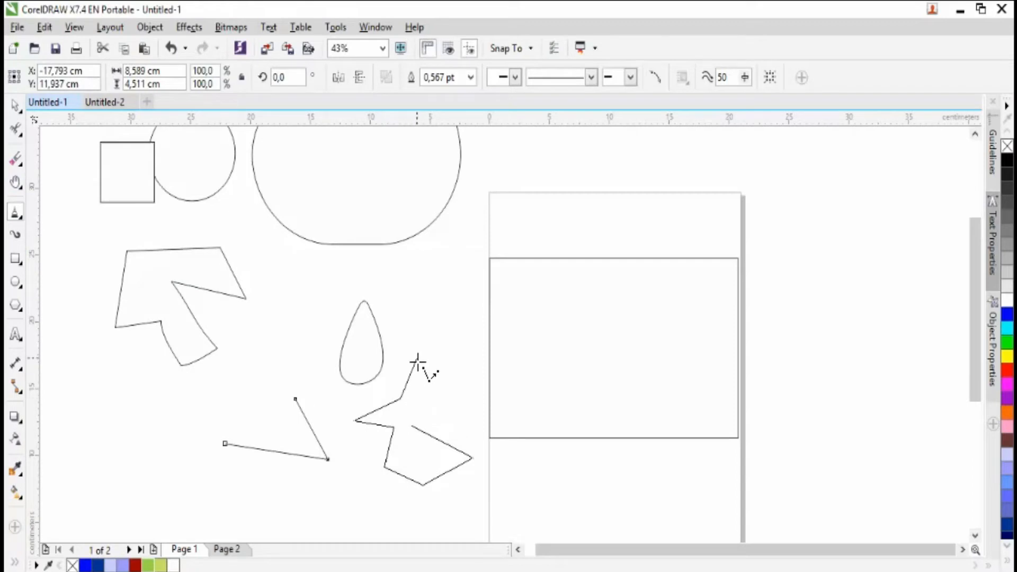
pyautogui.click(431, 384)
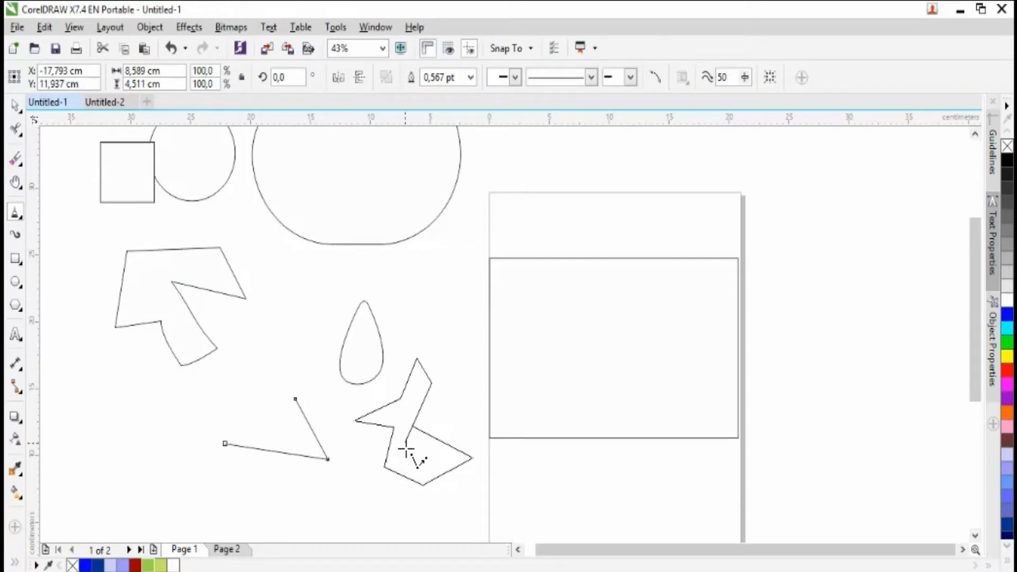
pyautogui.doubleClick(429, 412)
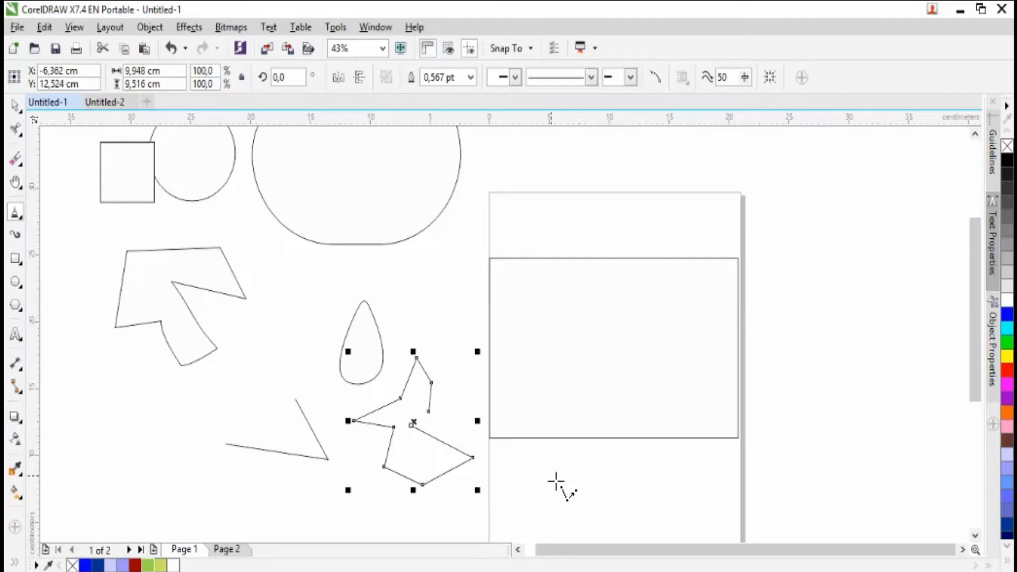
pyautogui.press('Delete')
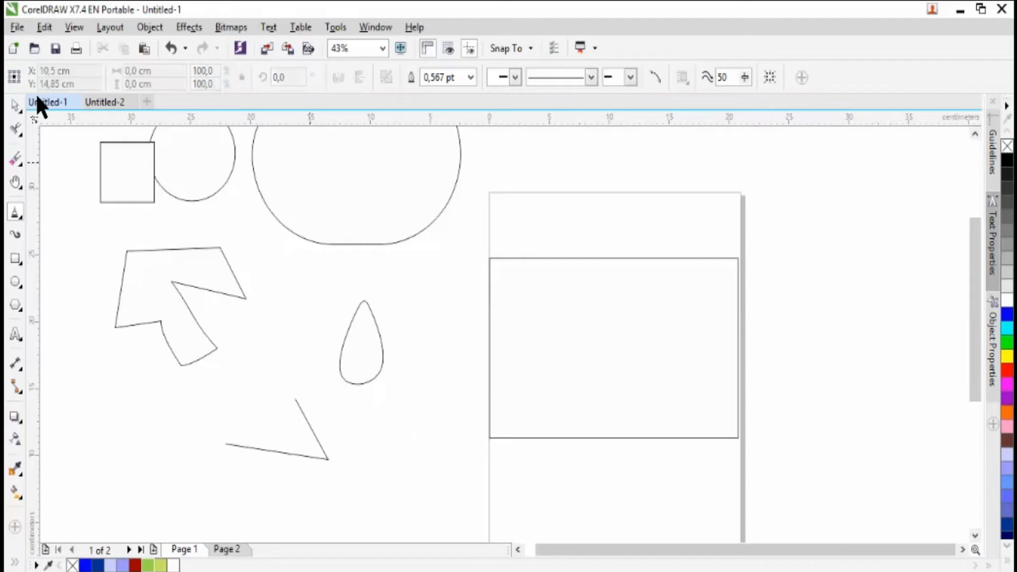
# - Delete the closed polyline outline, the open two-segment polyline and the teardrop
pyautogui.press('space')
pyautogui.click(159, 283)
pyautogui.press('Delete')
pyautogui.moveTo(200, 294); pyautogui.dragTo(346, 514)
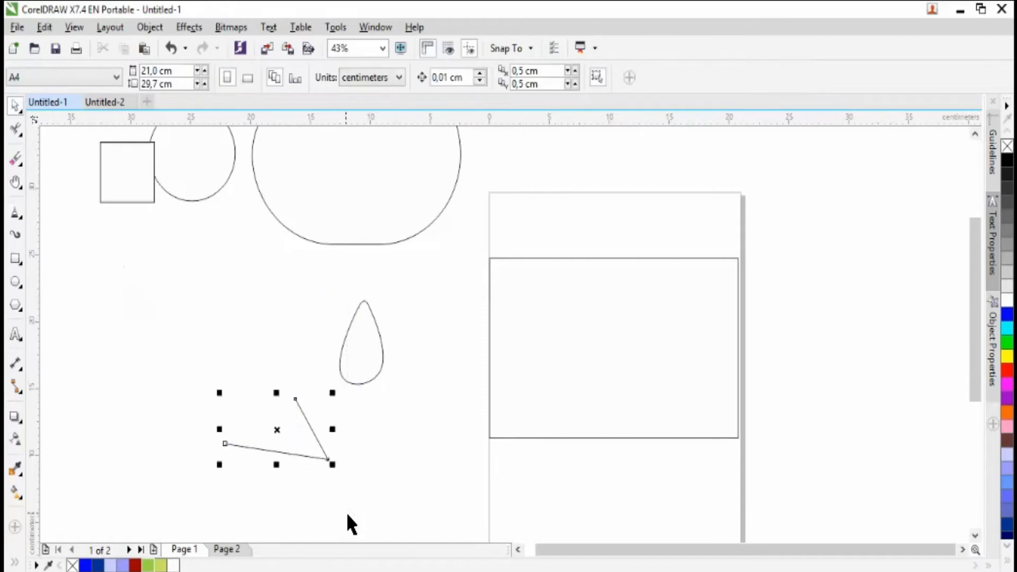
pyautogui.press('Delete')
pyautogui.click(342, 339)
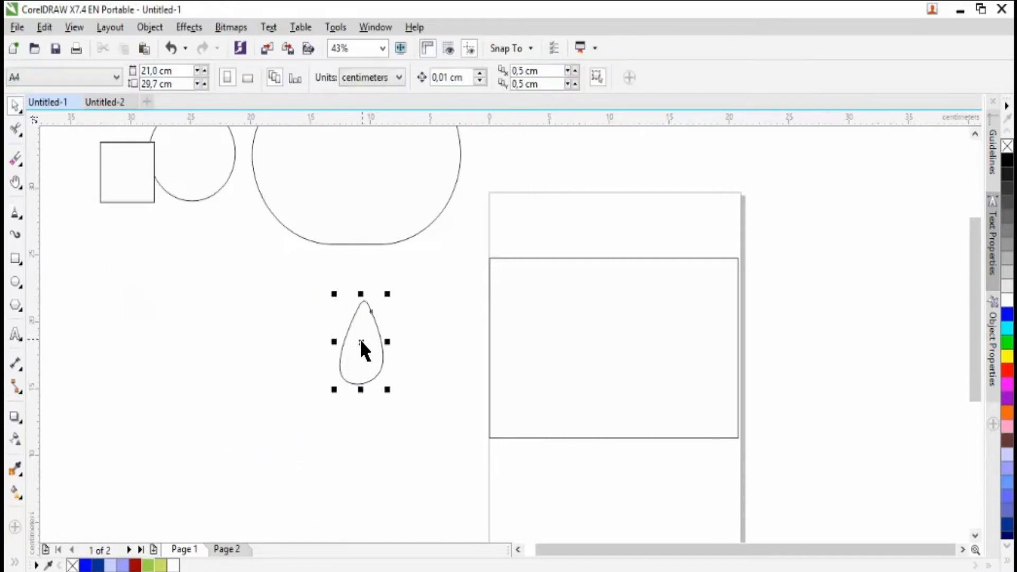
pyautogui.press('Delete')
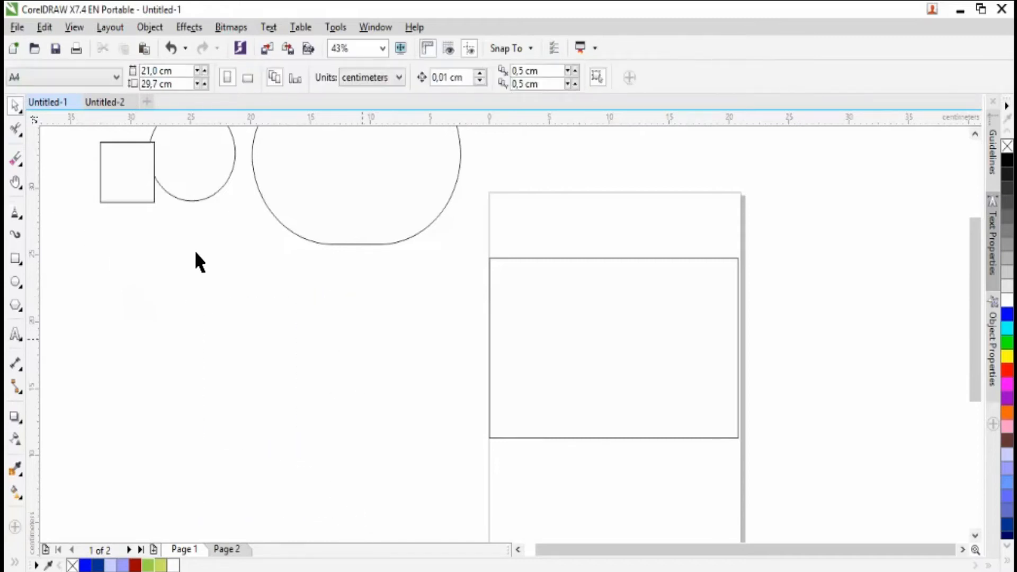
# - Draw a 3-Point Curve about 5.9 × 5.6 cm below the circle, bulging down and to the left
pyautogui.click(25, 221)
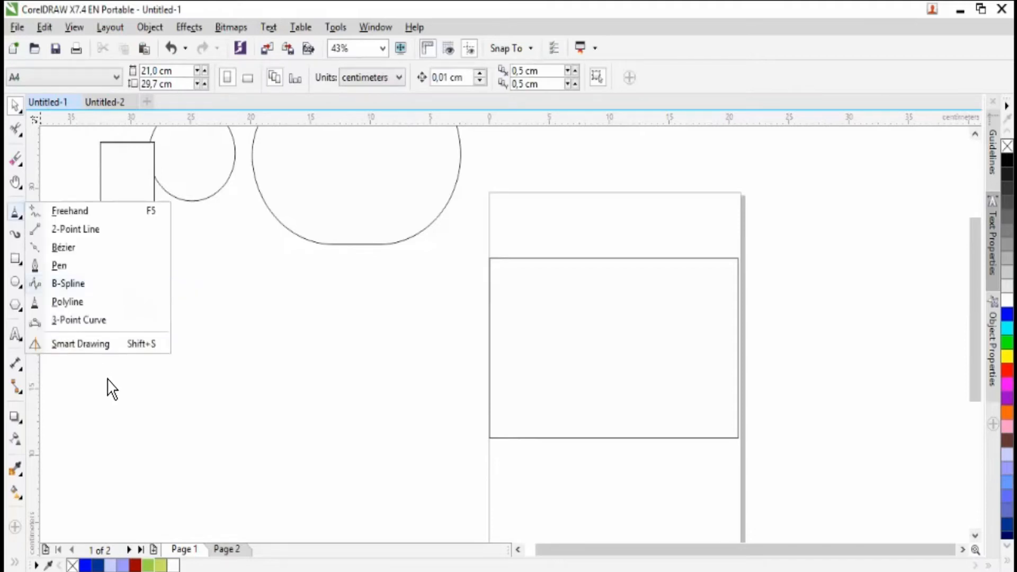
pyautogui.click(112, 322)
pyautogui.moveTo(205, 309); pyautogui.dragTo(261, 352)
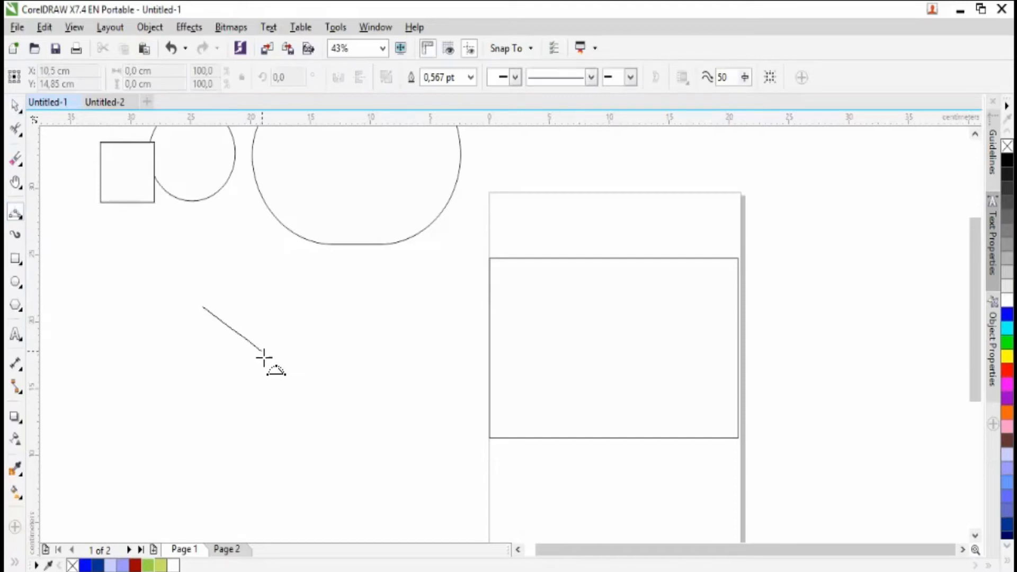
pyautogui.click(199, 380)
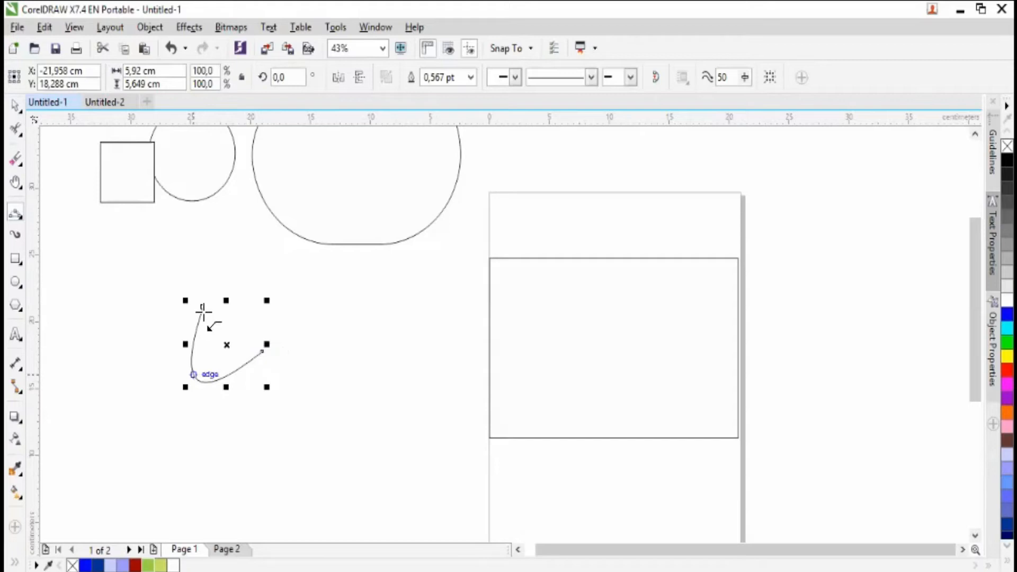
# - Draw two more 3-Point Curves below the large rounded shape: one about 4.4 × 3.5 cm bulging up-left, and a narrow upright arch beside it
pyautogui.click(391, 318)
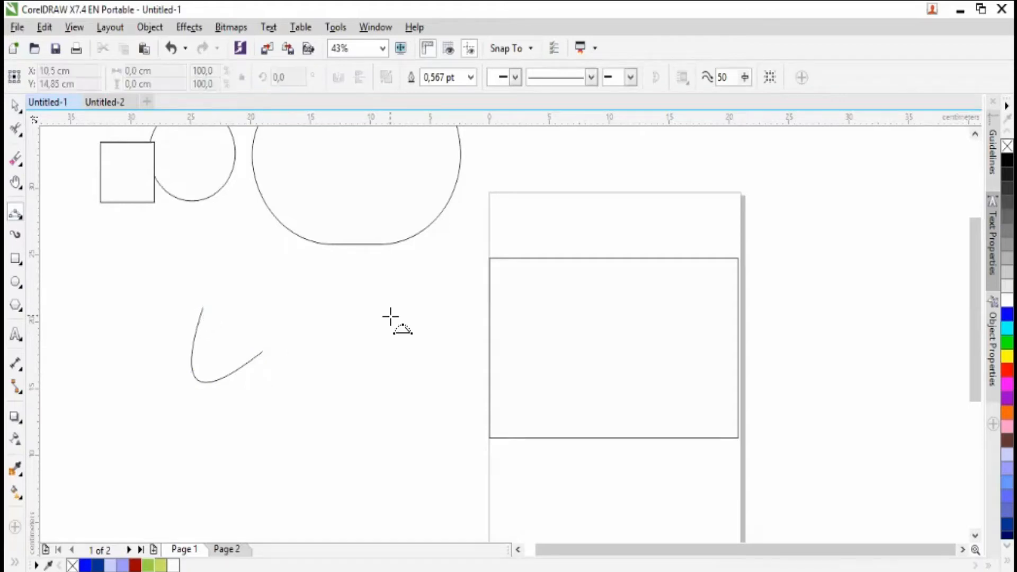
pyautogui.moveTo(369, 342); pyautogui.dragTo(363, 341)
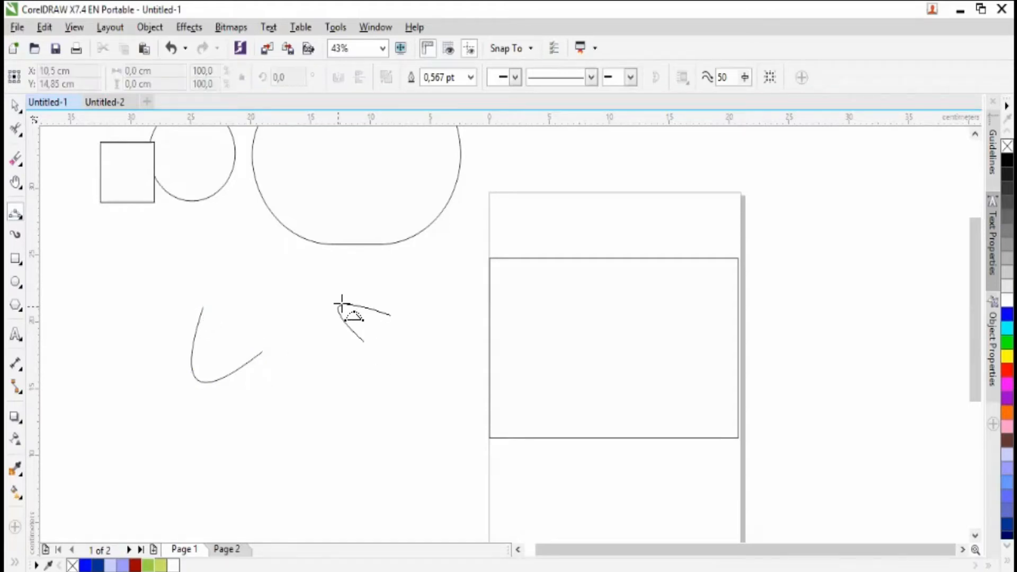
pyautogui.click(341, 301)
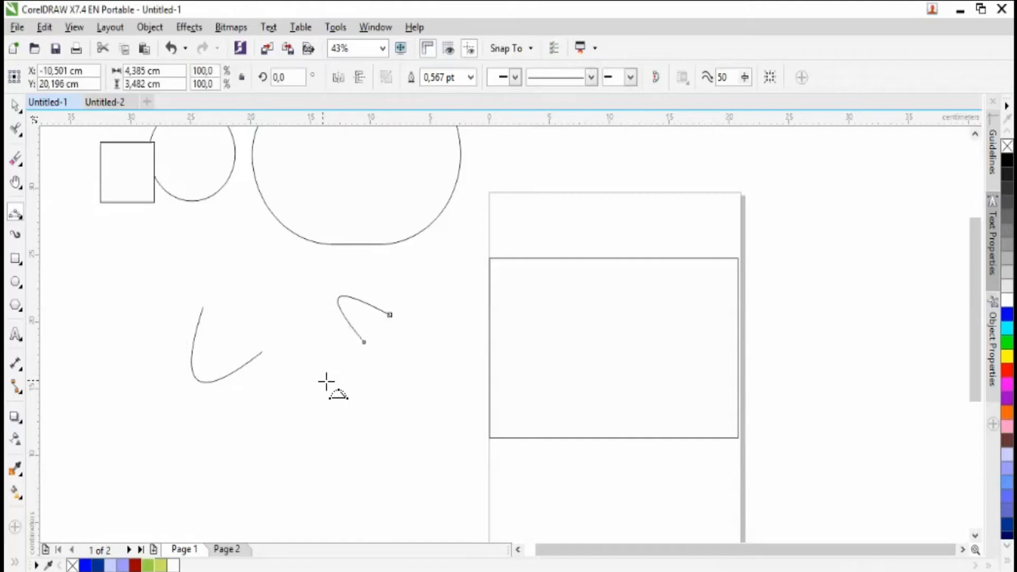
pyautogui.click(295, 415)
pyautogui.moveTo(316, 409); pyautogui.dragTo(314, 409)
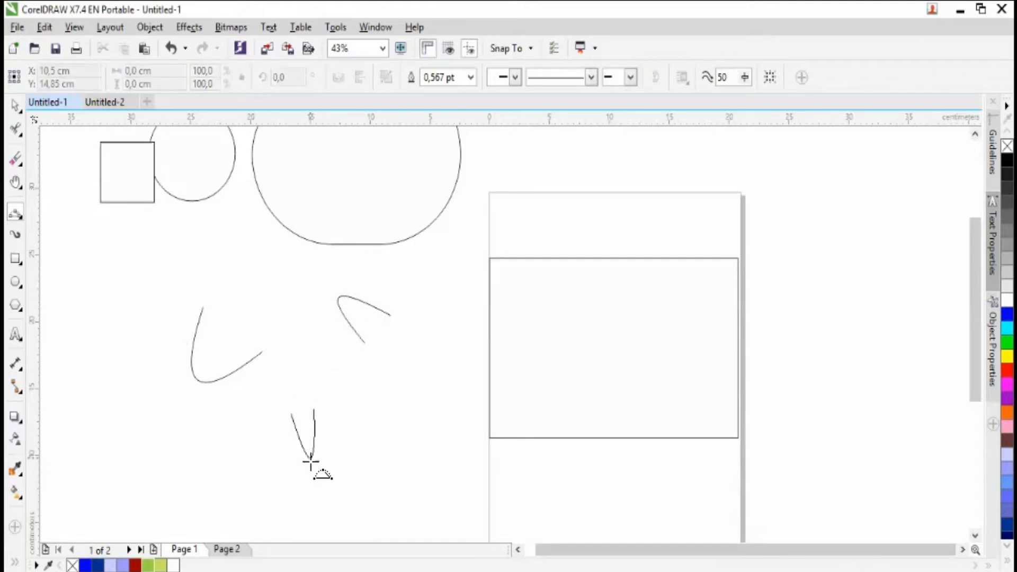
pyautogui.click(296, 365)
# - Delete all three 3-Point Curves below the circle and the large rounded shape
pyautogui.press('space')
pyautogui.moveTo(175, 261); pyautogui.dragTo(430, 481)
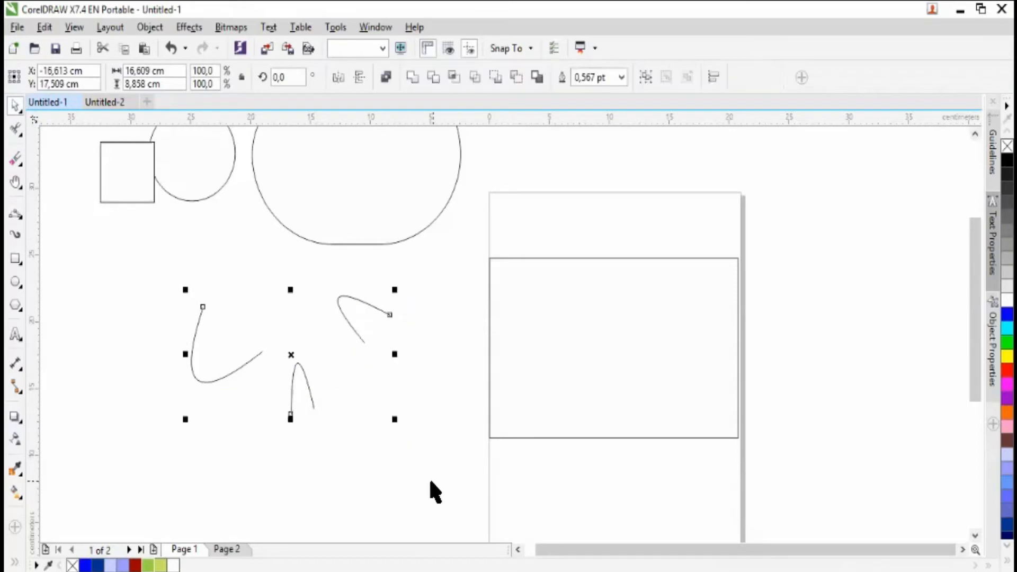
pyautogui.press('Delete')
# - Draw four crossing straight strokes about 7.5 × 6.7 cm overall with Smart Drawing below the large rounded shape, and delete them
pyautogui.click(26, 222)
pyautogui.click(115, 345)
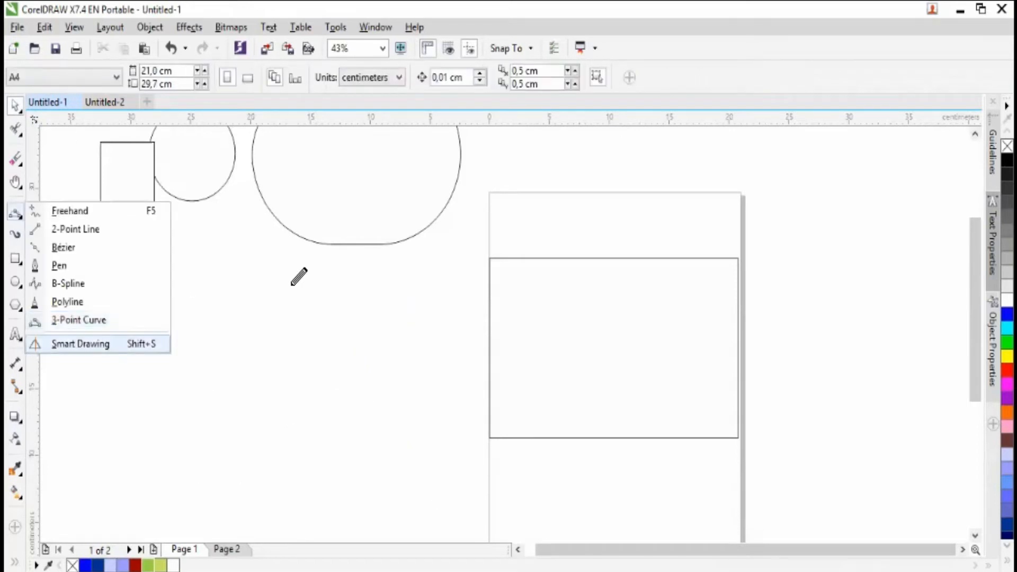
pyautogui.moveTo(318, 258); pyautogui.dragTo(280, 357)
pyautogui.moveTo(344, 316)
pyautogui.mouseDown()
pyautogui.moveTo(252, 280)
pyautogui.moveTo(328, 356)
pyautogui.mouseUp()
pyautogui.moveTo(284, 312); pyautogui.dragTo(340, 291)
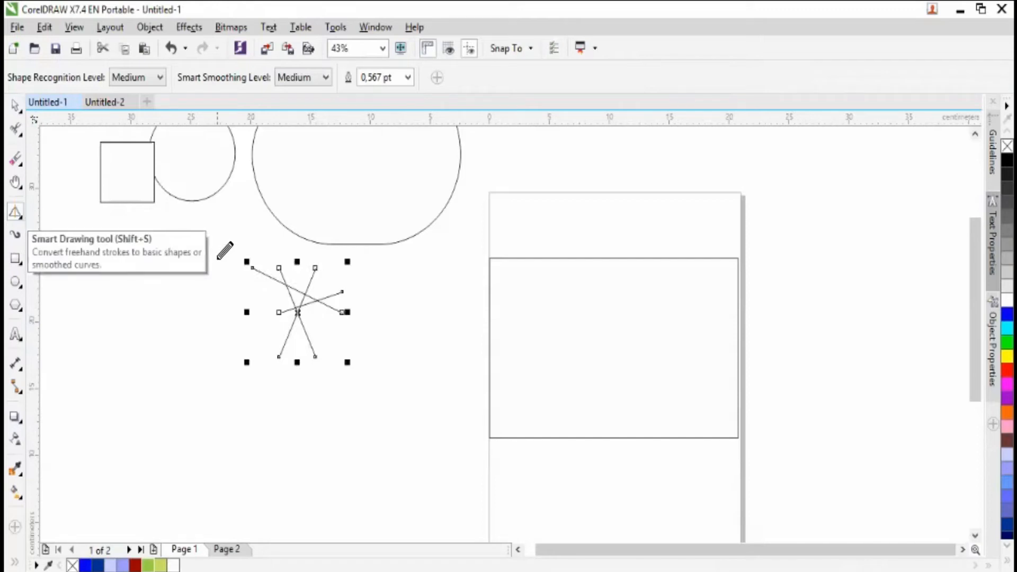
pyautogui.click(18, 109)
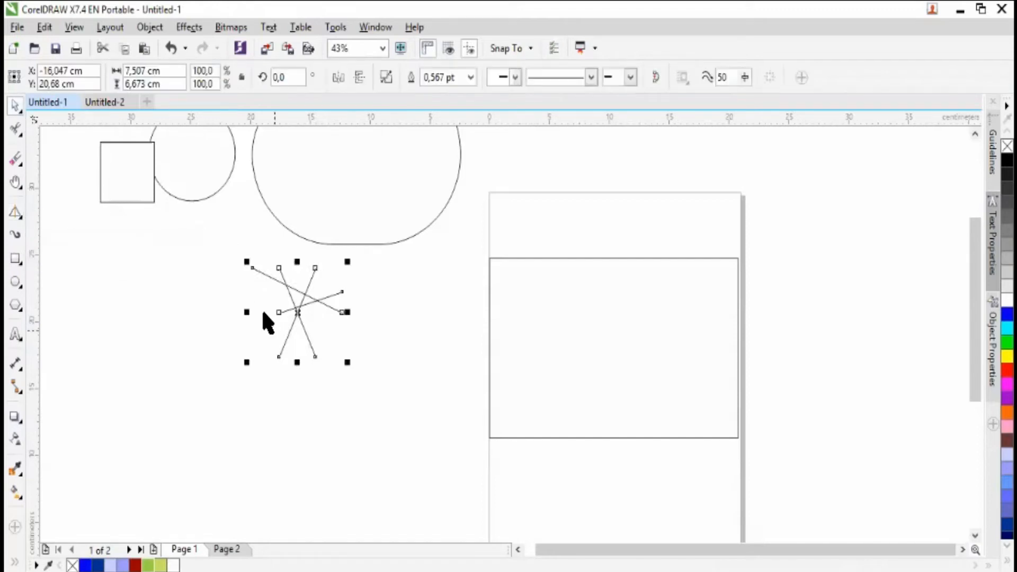
pyautogui.press('Delete')
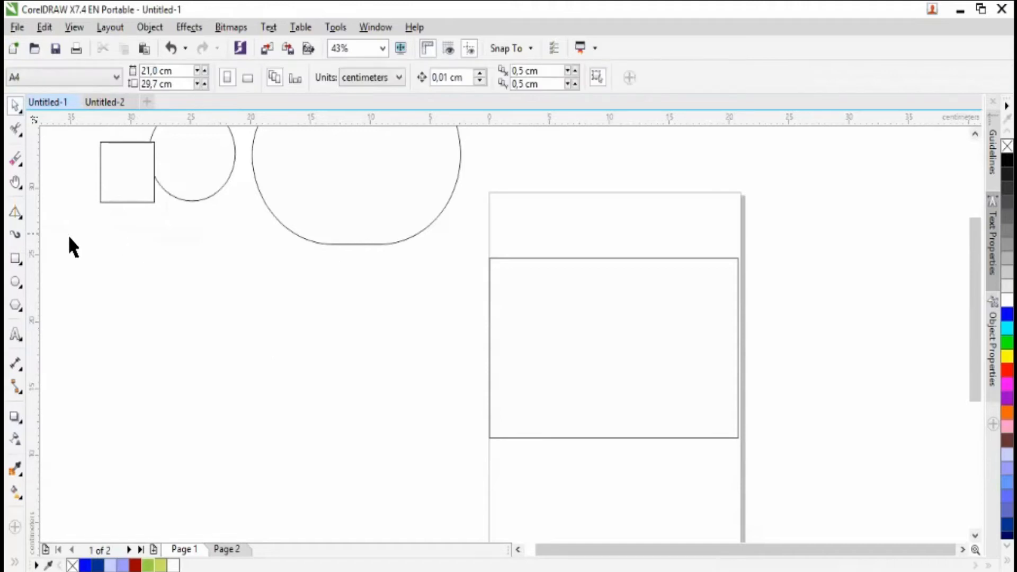
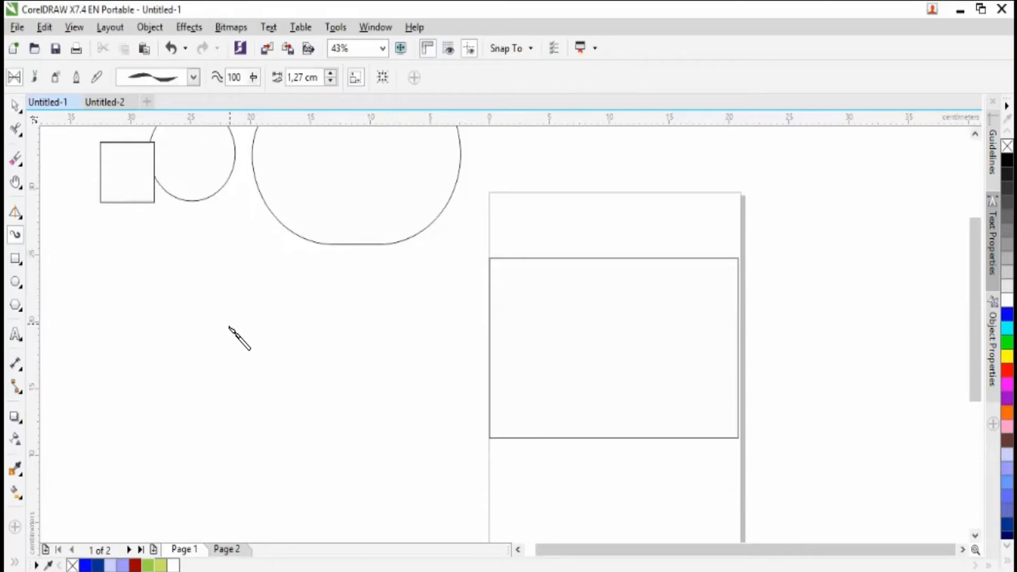
# - Draw a nearly horizontal Artistic Media stroke about 14 cm long below the square and circle, using the thick preset with rounded ends
pyautogui.click(199, 82)
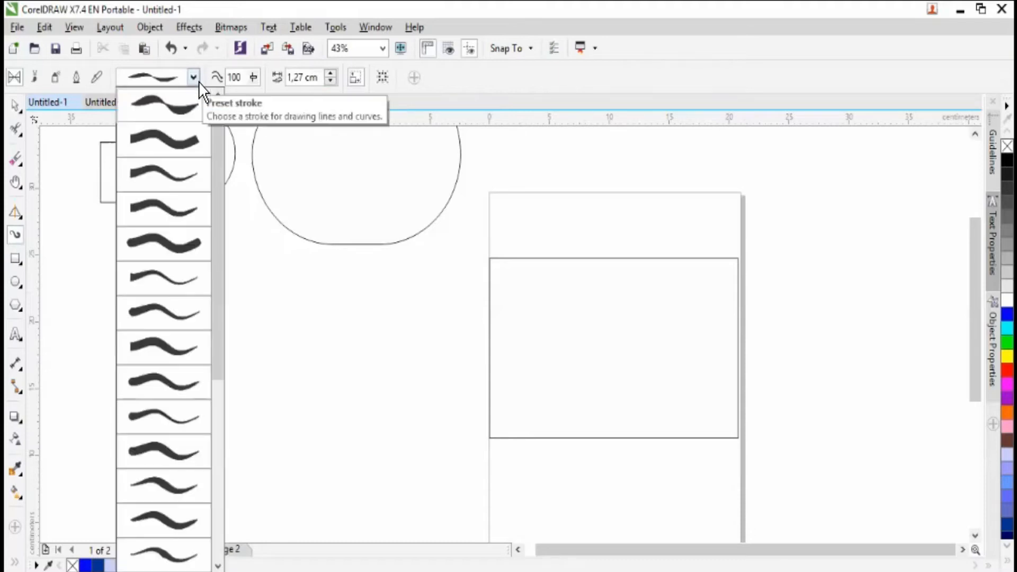
pyautogui.moveTo(182, 107)
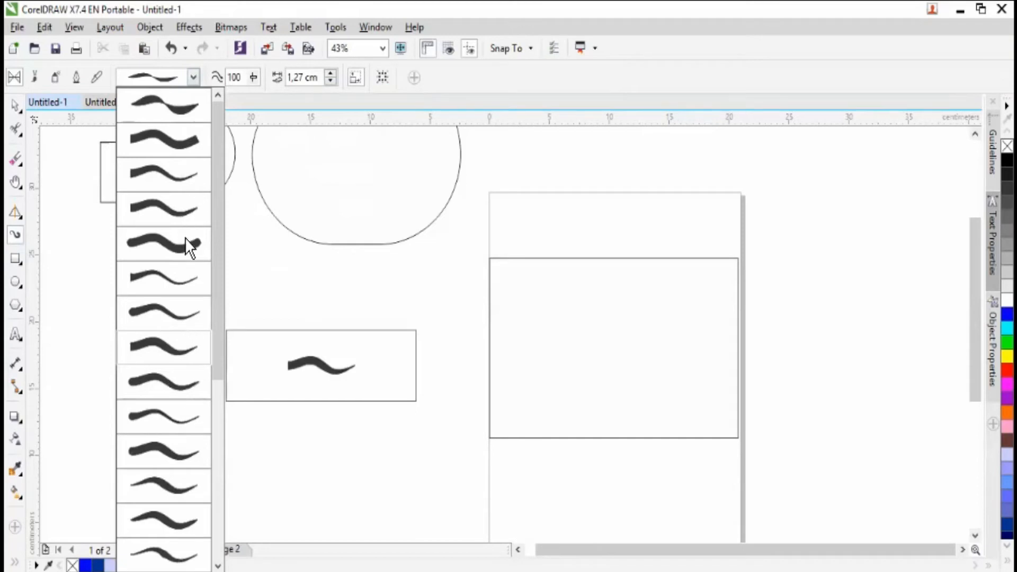
pyautogui.click(188, 253)
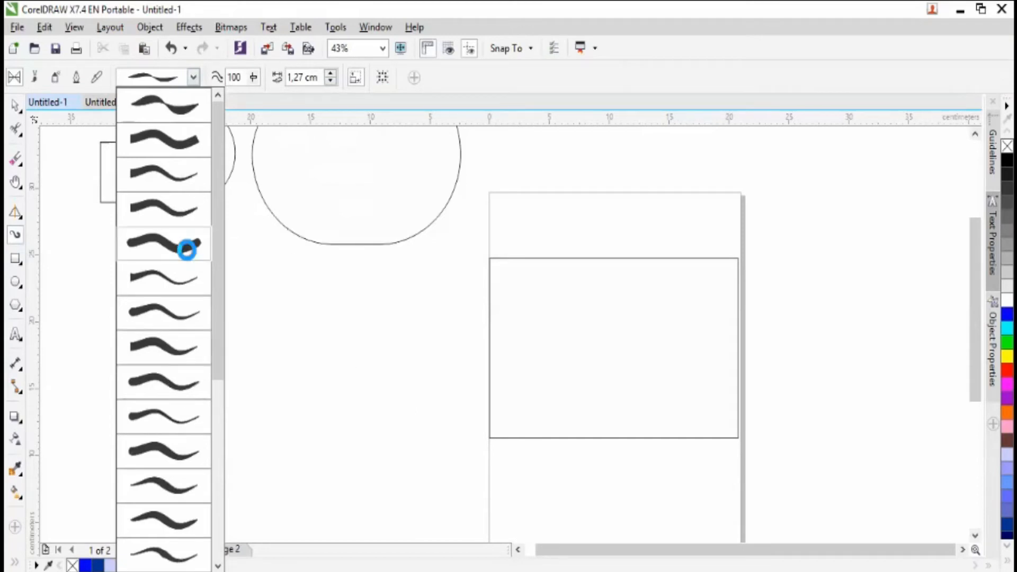
pyautogui.moveTo(183, 362)
pyautogui.mouseDown()
pyautogui.moveTo(209, 322)
pyautogui.moveTo(274, 327)
pyautogui.mouseUp()
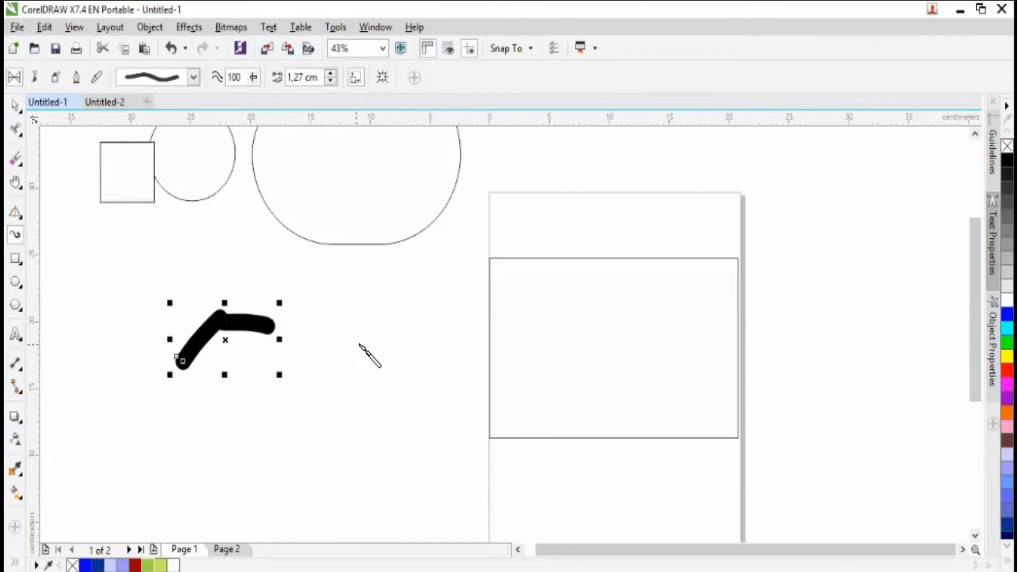
pyautogui.hotkey('ctrl', 'z')
pyautogui.moveTo(125, 326); pyautogui.dragTo(289, 340)
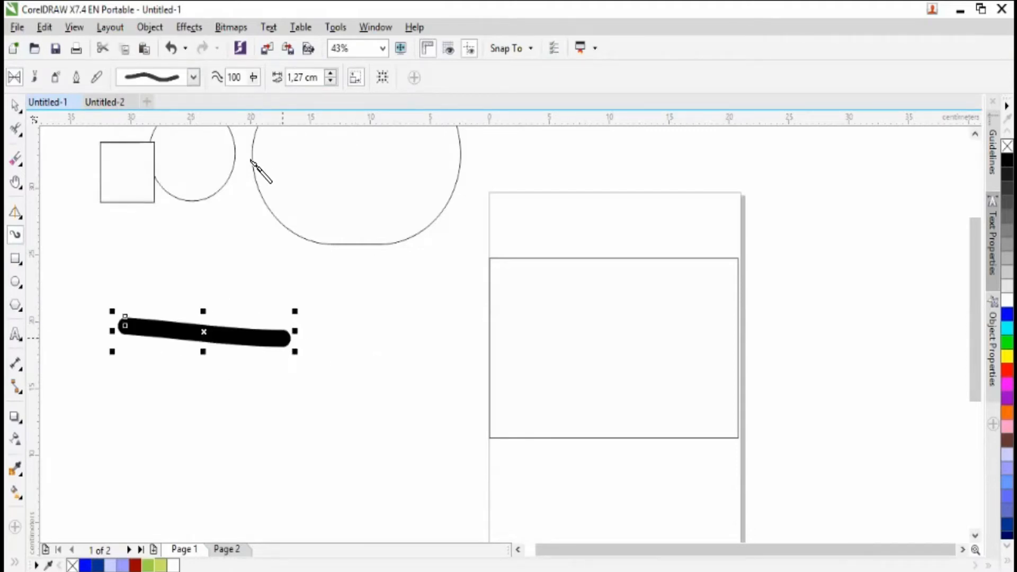
# - Change the Artistic Media stroke's preset to a blunt-ended taper, to an even flat-ended shape, and to another blunt-ended taper
pyautogui.click(194, 77)
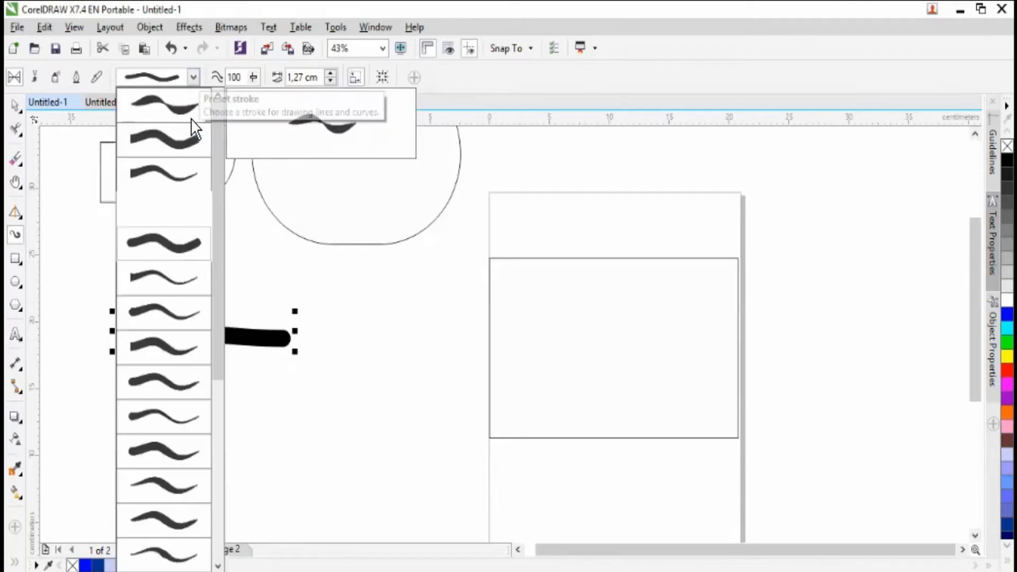
pyautogui.click(144, 388)
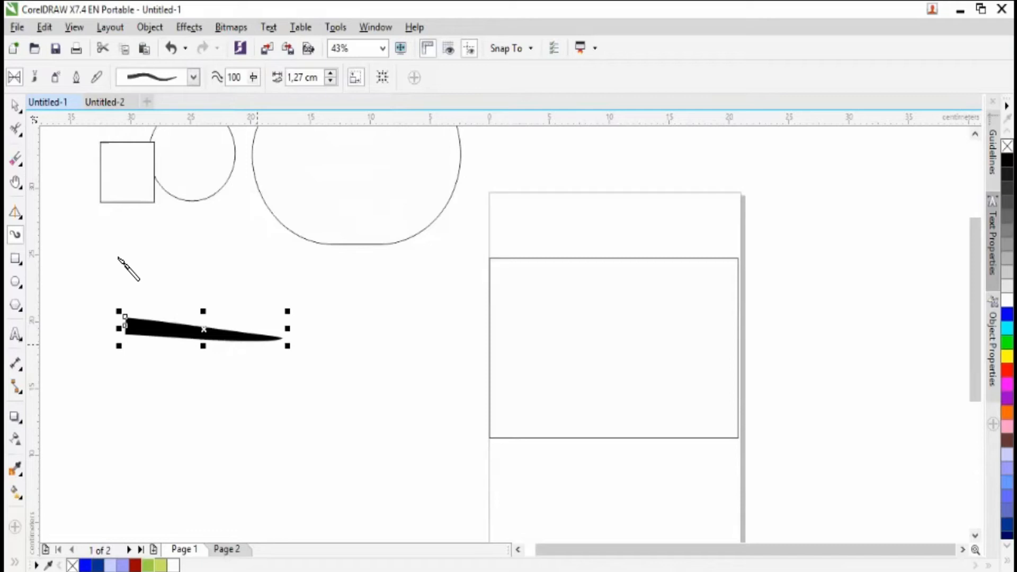
pyautogui.click(194, 77)
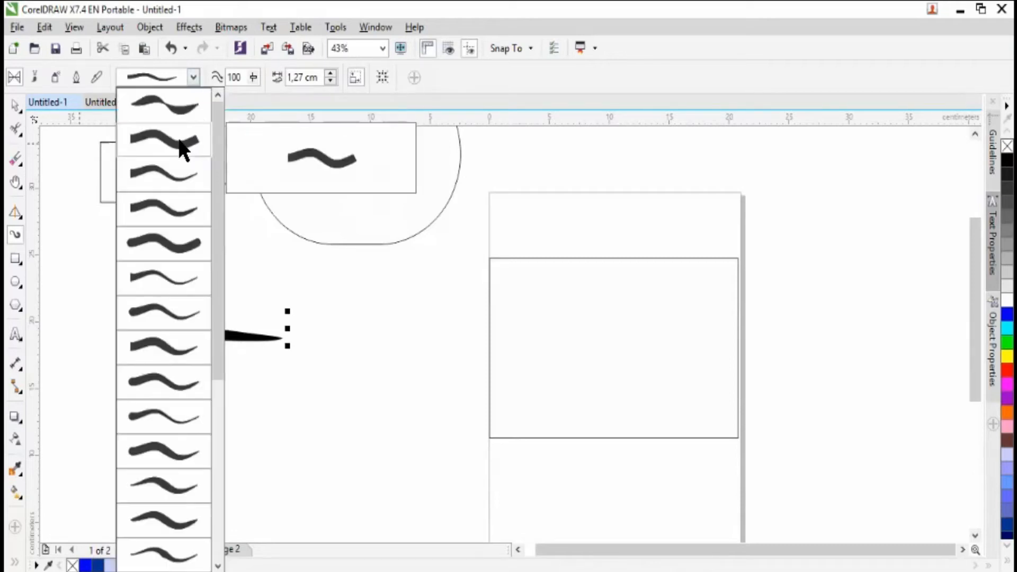
pyautogui.click(180, 143)
pyautogui.click(195, 78)
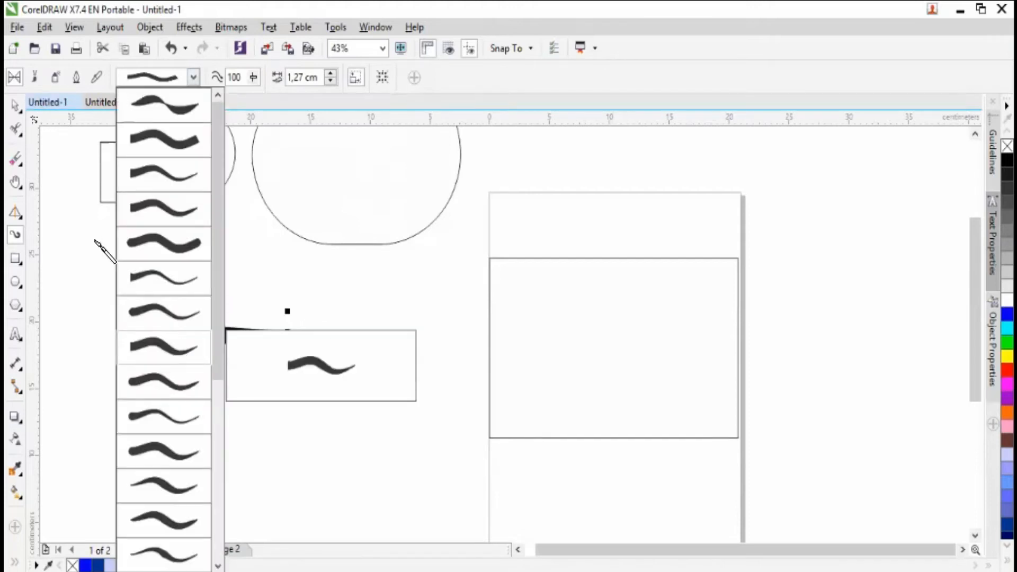
pyautogui.click(164, 348)
# - Try another round-headed tapering preset on the Artistic Media stroke and delete the stroke
pyautogui.click(18, 108)
pyautogui.moveTo(236, 336); pyautogui.dragTo(388, 307)
pyautogui.click(199, 78)
pyautogui.click(169, 462)
pyautogui.click(19, 109)
pyautogui.press('Delete')
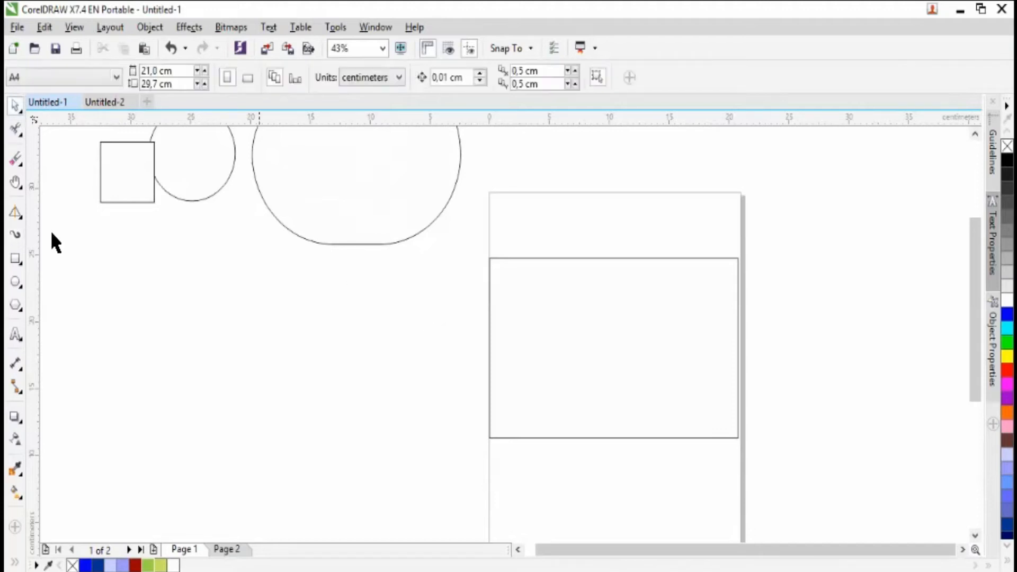
# - Draw a diagonal strip about 7.9 × 7.8 cm overall with 3-Point Rectangle, and a plain rectangle about 8.5 × 6.2 cm beside it
pyautogui.click(19, 261)
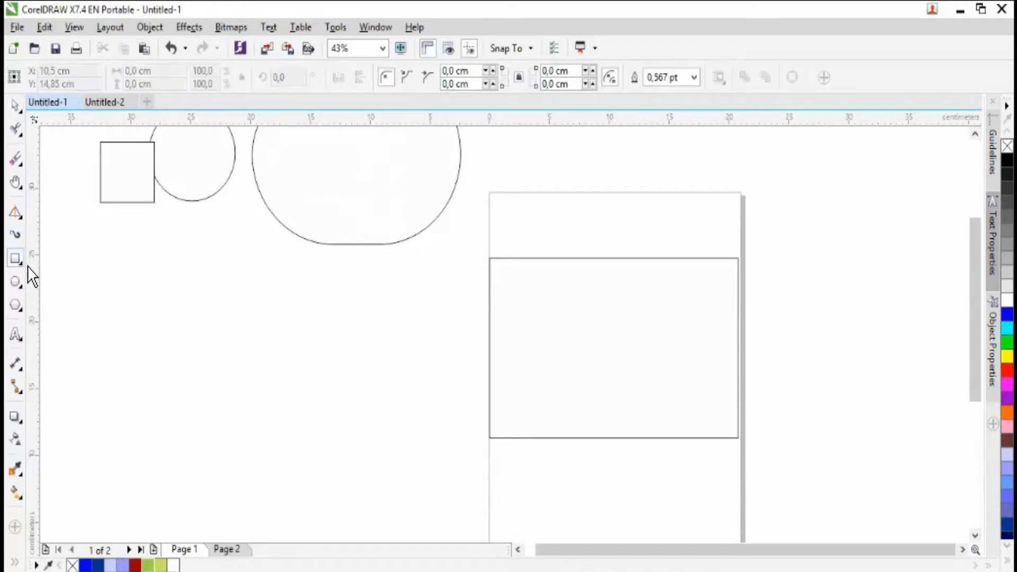
pyautogui.click(22, 265)
pyautogui.click(120, 275)
pyautogui.moveTo(109, 266); pyautogui.dragTo(200, 365)
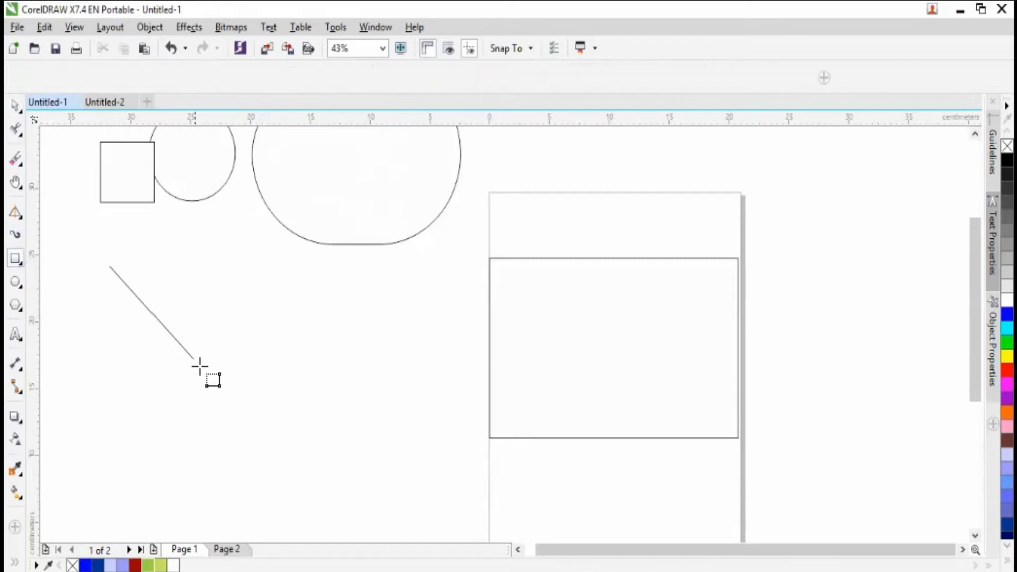
pyautogui.click(189, 369)
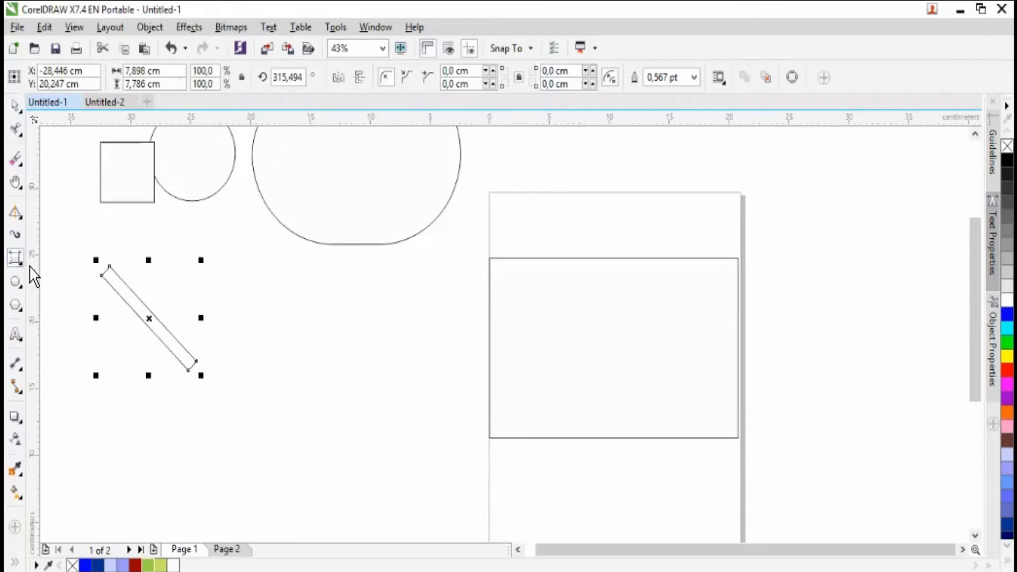
pyautogui.press('F6')
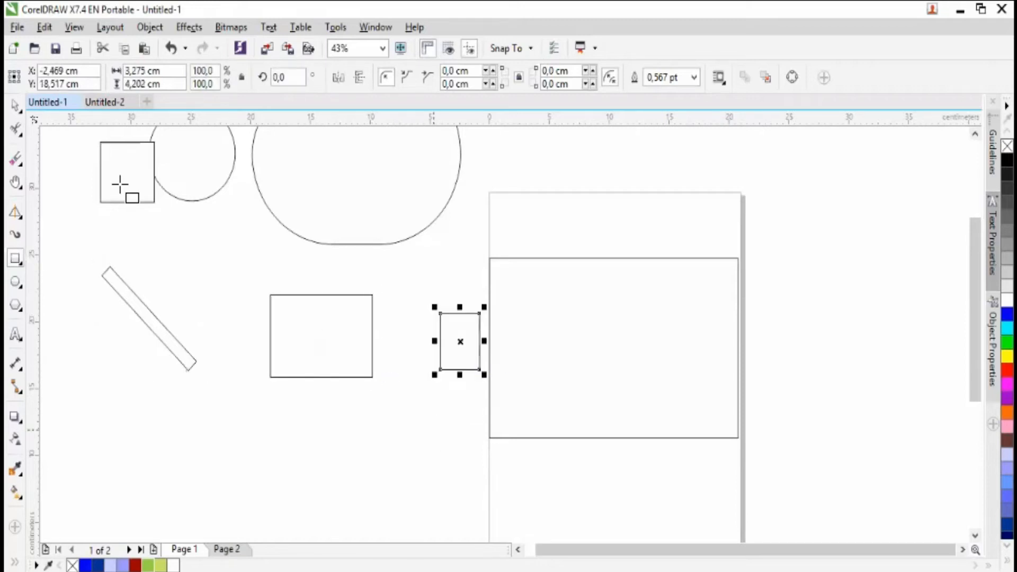
pyautogui.press('Delete')
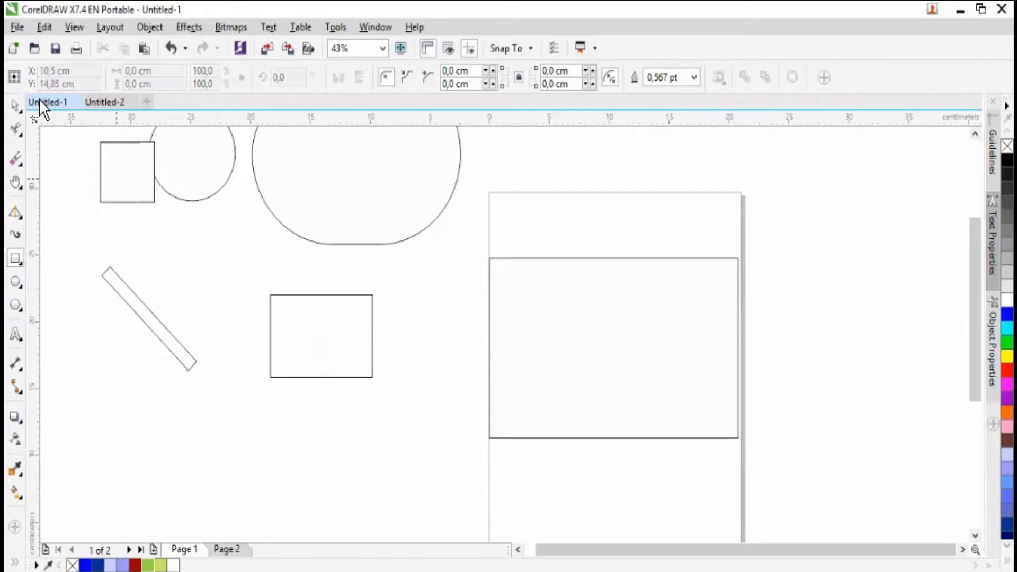
# - Delete the plain rectangle and the diagonal strip below the square, circle and large rounded shape
pyautogui.press('space')
pyautogui.click(349, 371)
pyautogui.press('Delete')
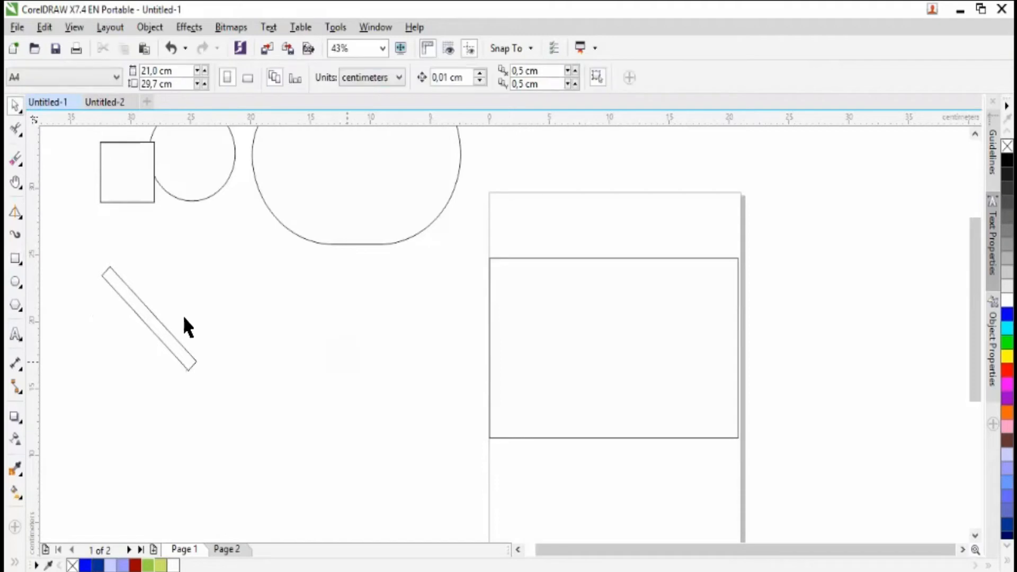
pyautogui.click(164, 337)
pyautogui.press('Delete')
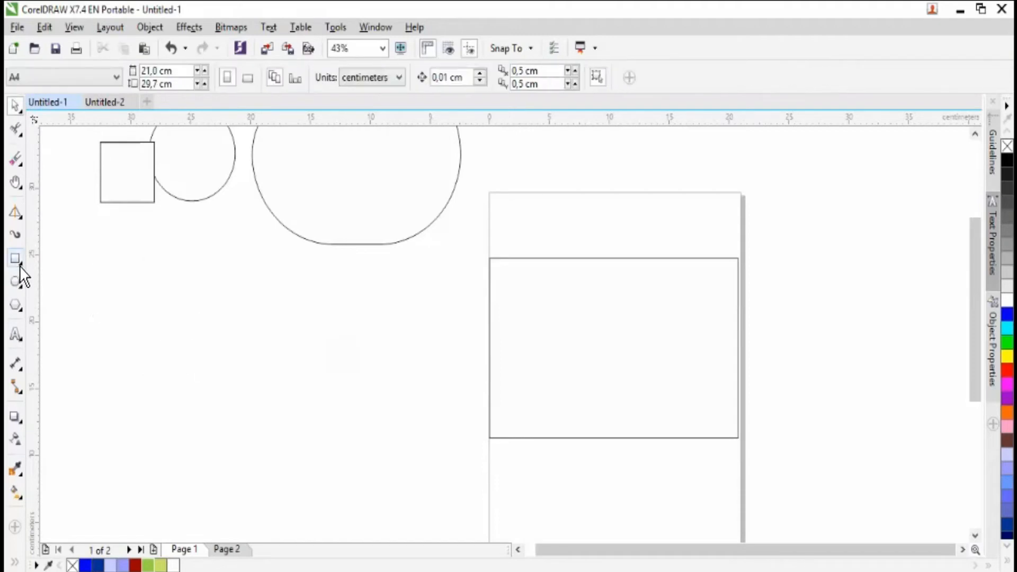
# - Draw a diagonal strip about 6.8 × 5.4 cm overall with 3-Point Rectangle below the square
pyautogui.click(24, 265)
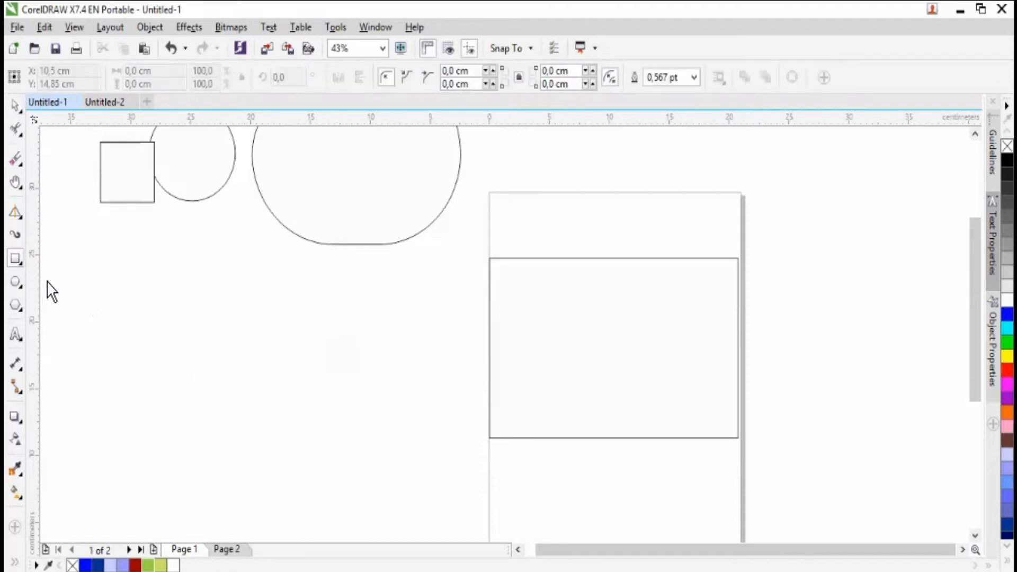
pyautogui.click(47, 281)
pyautogui.moveTo(170, 343); pyautogui.dragTo(95, 280)
pyautogui.click(155, 349)
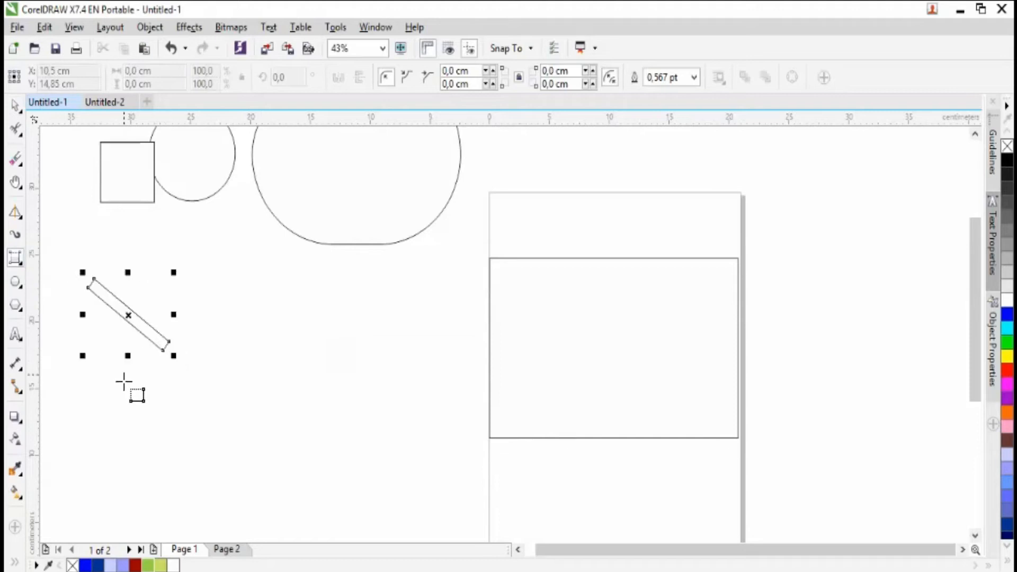
# - Draw three more 3-Point Rectangles beside the diagonal strip, each collapsed to a short slanted line
pyautogui.moveTo(209, 318); pyautogui.dragTo(236, 359)
pyautogui.click(237, 359)
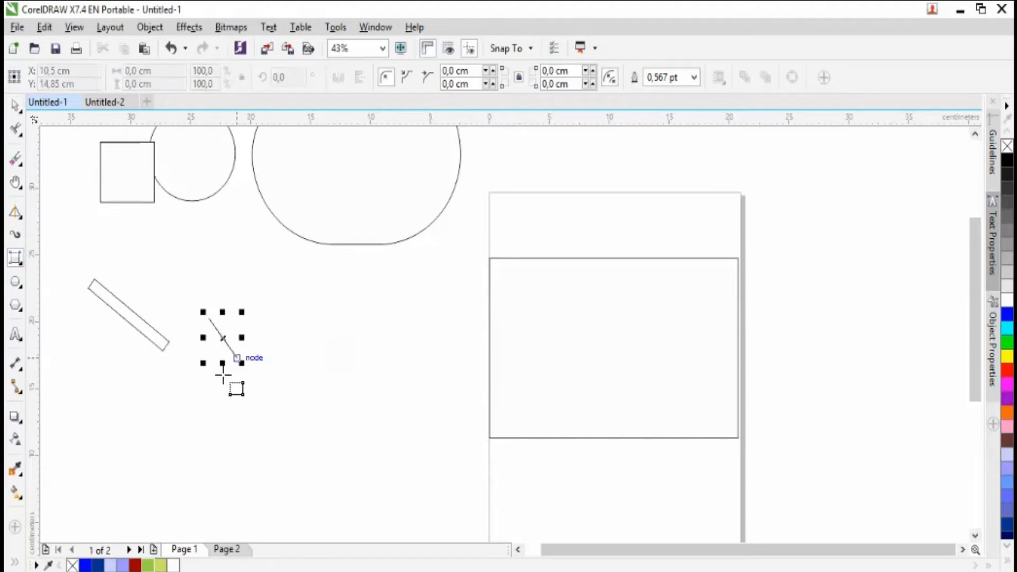
pyautogui.moveTo(288, 306); pyautogui.dragTo(345, 357)
pyautogui.click(316, 343)
pyautogui.moveTo(191, 256); pyautogui.dragTo(200, 297)
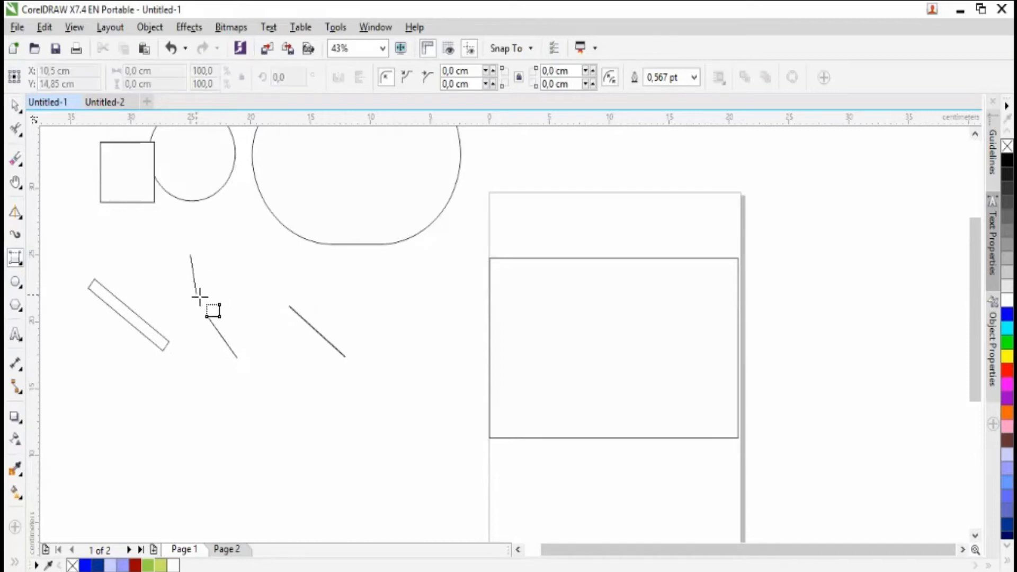
pyautogui.press('Escape')
# - Delete the three line-like rectangles beside the diagonal strip
pyautogui.click(16, 105)
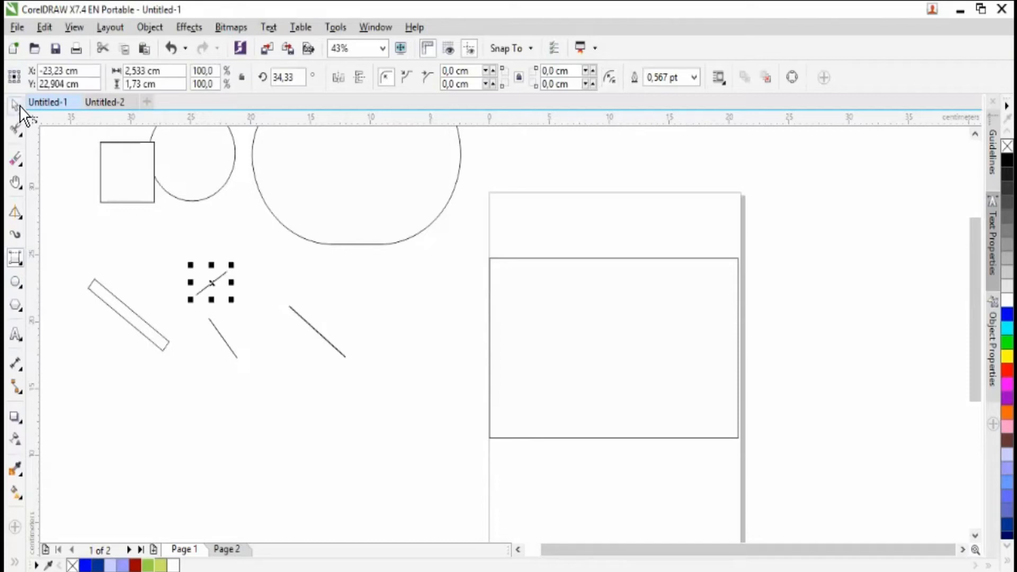
pyautogui.moveTo(349, 385); pyautogui.dragTo(384, 413)
pyautogui.press('Delete')
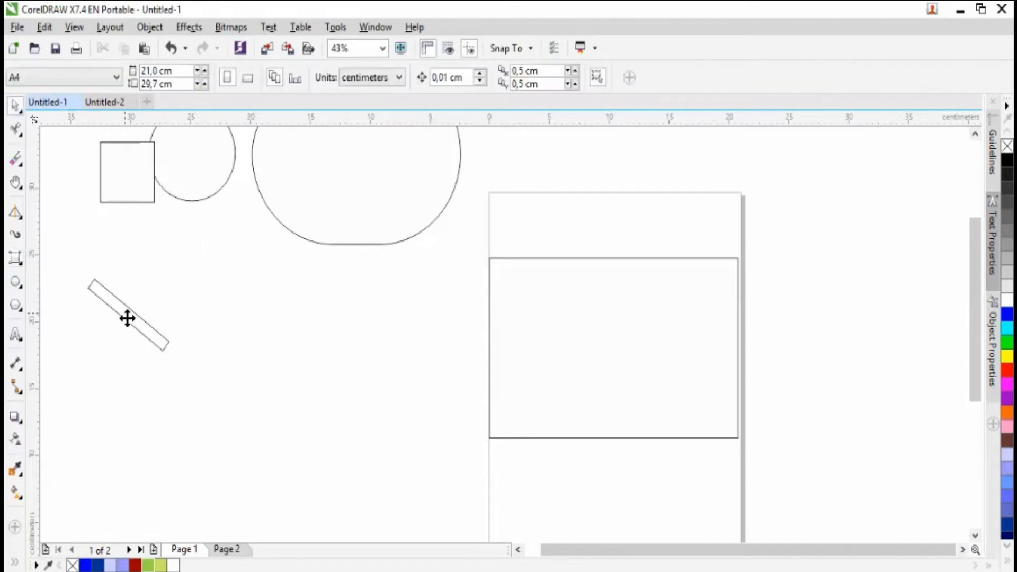
# - Scale the remaining diagonal strip to 143.6% and delete it
pyautogui.press('Tab')
pyautogui.moveTo(175, 277); pyautogui.dragTo(229, 241)
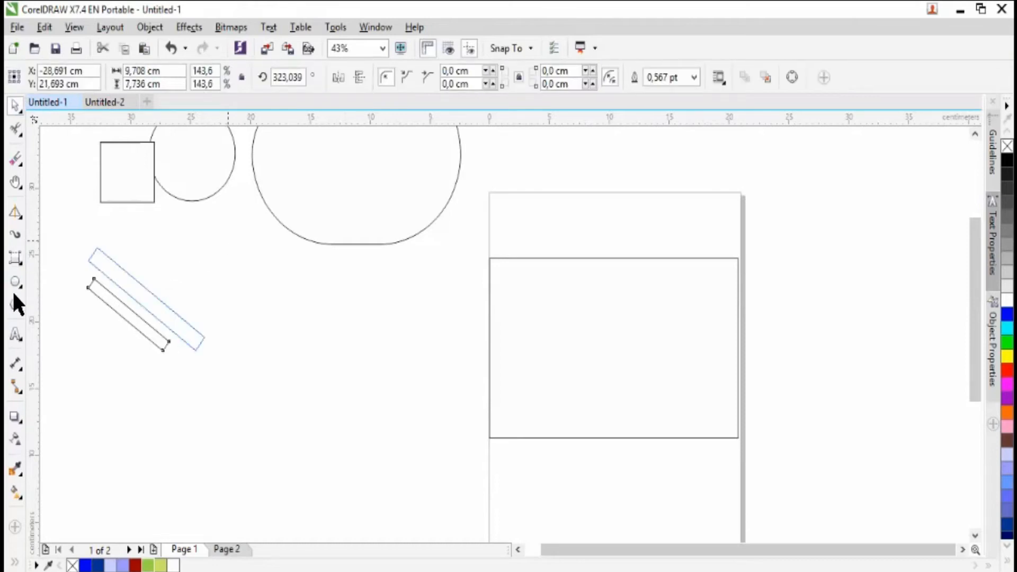
pyautogui.press('Delete')
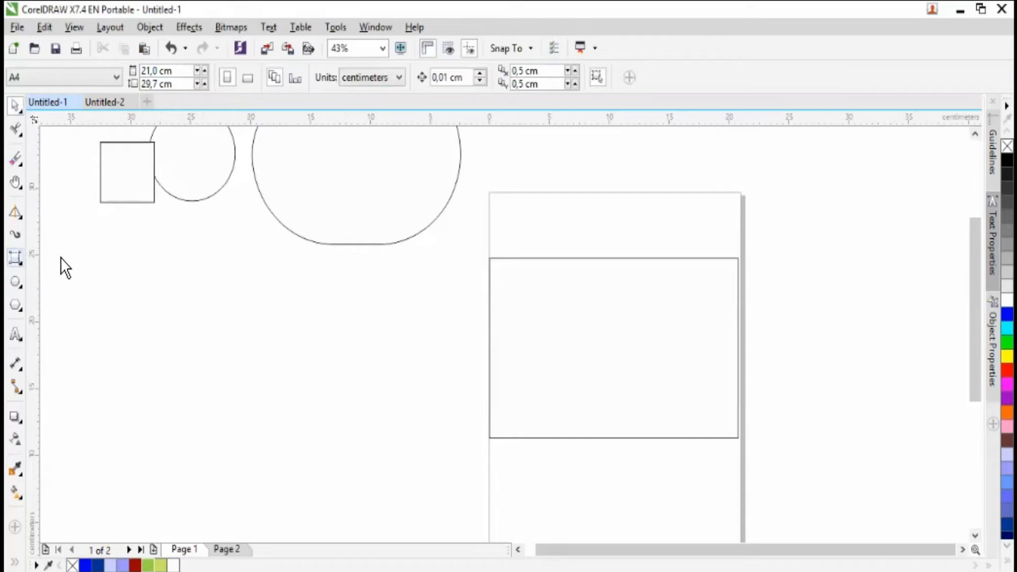
# - Draw an ellipse about 5.7 × 3.9 cm below the circle and delete it
pyautogui.click(20, 263)
pyautogui.click(19, 283)
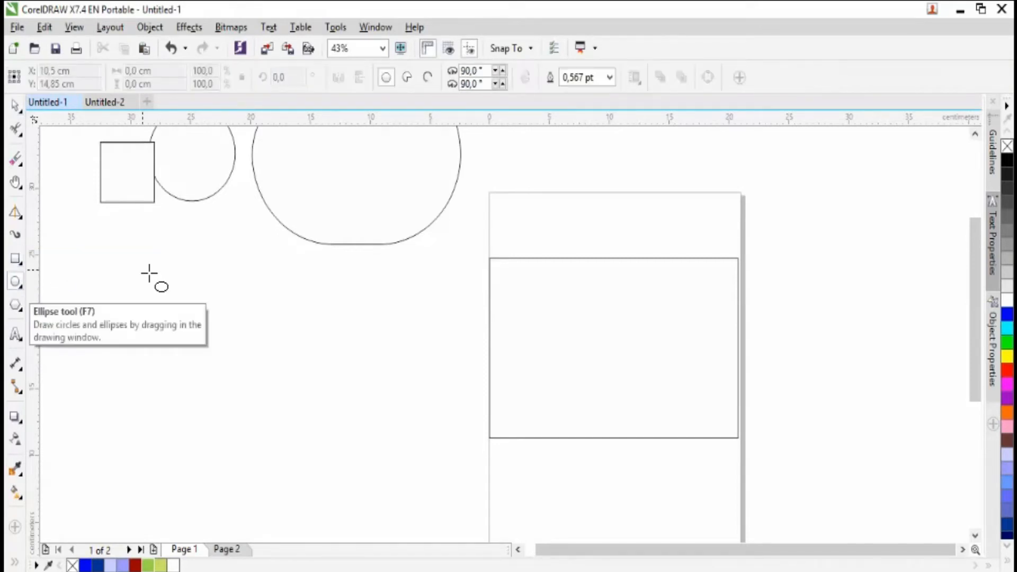
pyautogui.moveTo(148, 270); pyautogui.dragTo(218, 321)
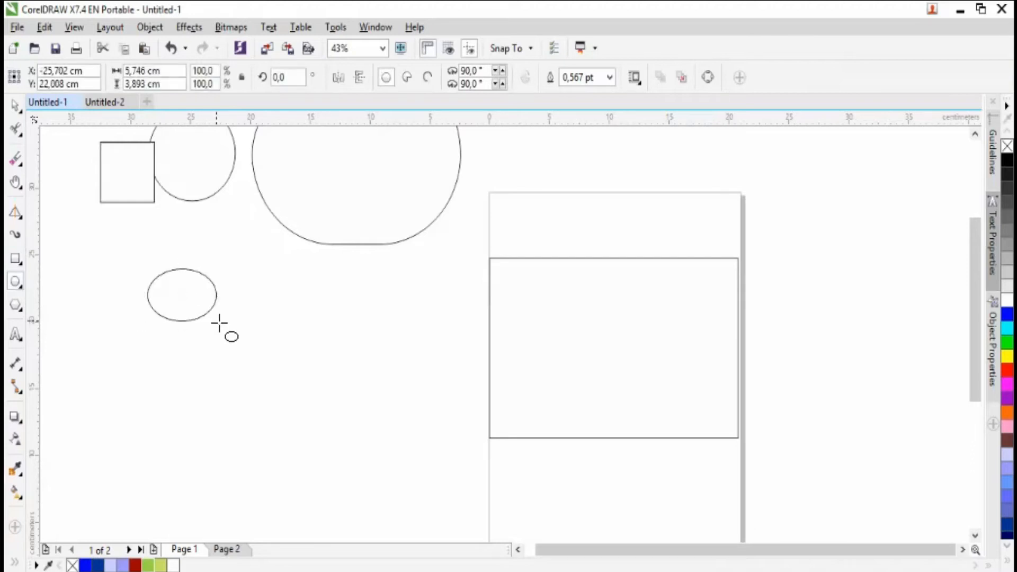
pyautogui.press('Delete')
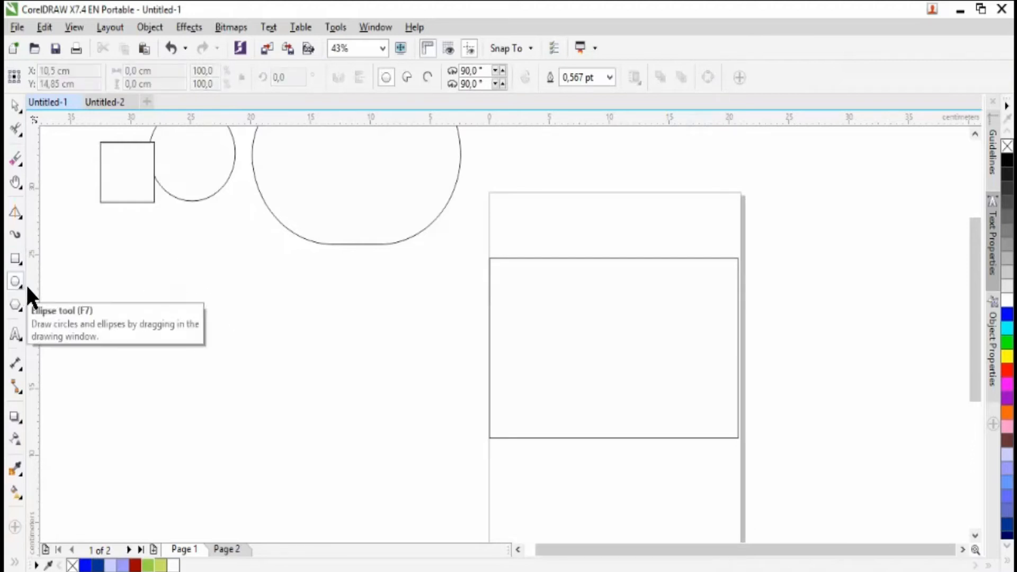
# - Draw two 3-Point Ellipses below the square and circle: one flattened to a diagonal line about 6.6 × 5.8 cm, one elongated about 21.2 × 5.5 cm
pyautogui.click(25, 286)
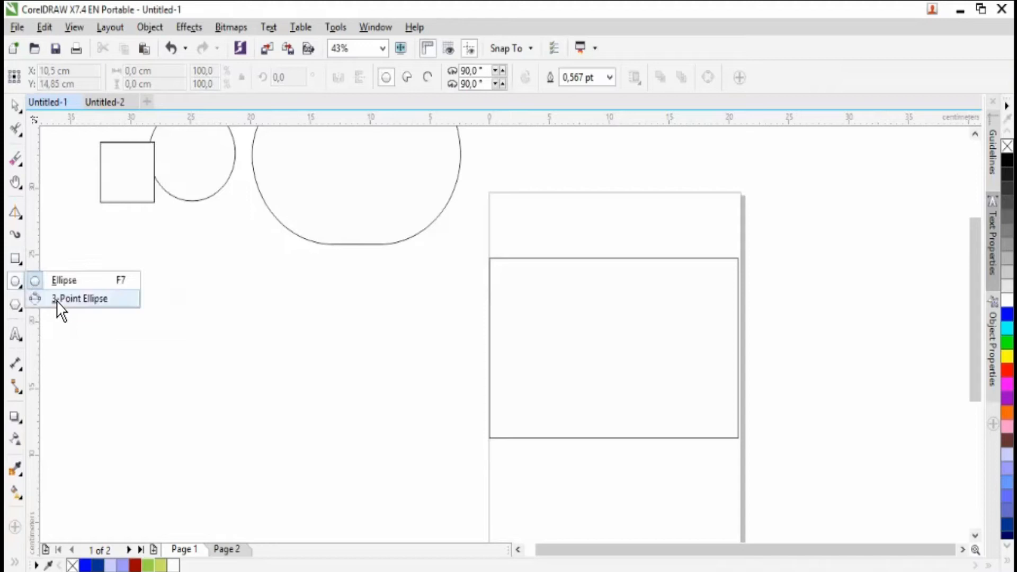
pyautogui.click(58, 300)
pyautogui.moveTo(101, 278); pyautogui.dragTo(182, 357)
pyautogui.click(135, 381)
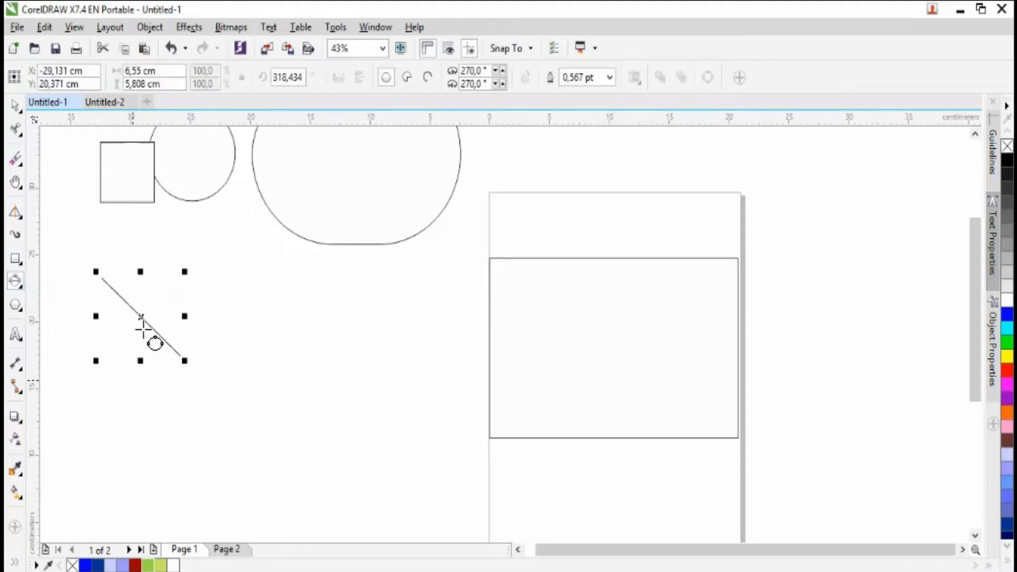
pyautogui.moveTo(136, 320); pyautogui.dragTo(113, 351)
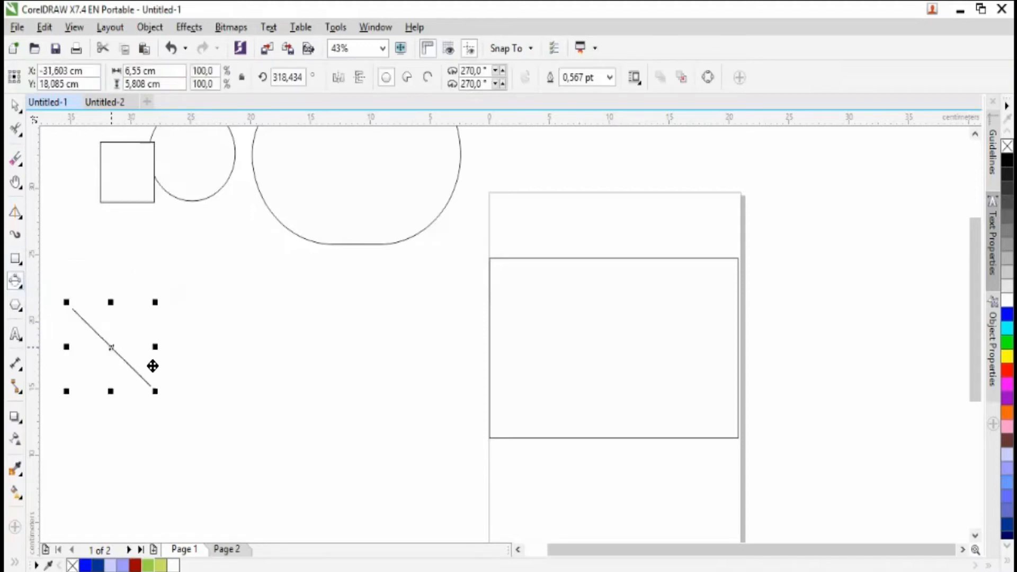
pyautogui.moveTo(247, 360); pyautogui.dragTo(281, 333)
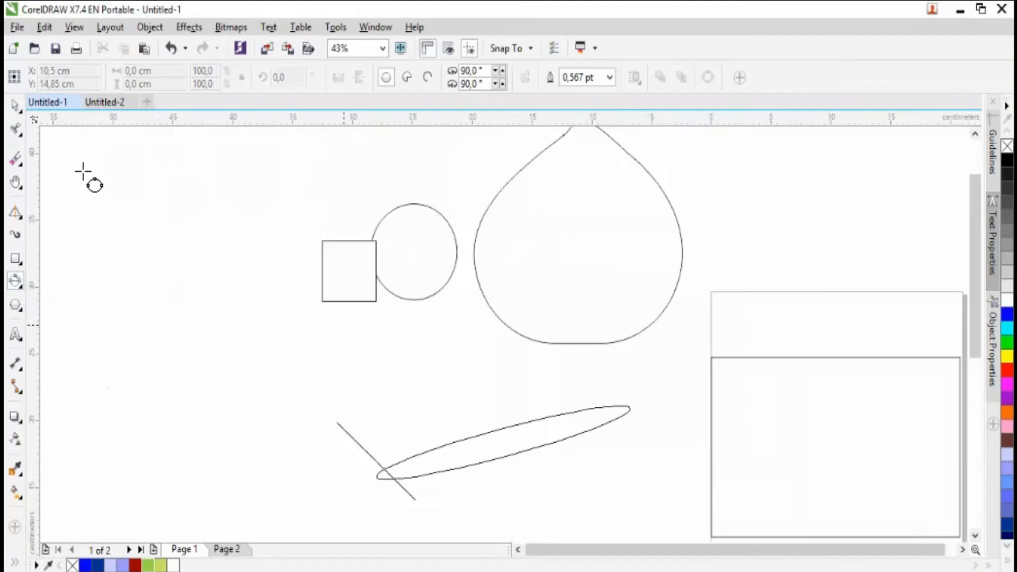
# - Delete the elongated ellipse and the flattened diagonal ellipse below the square and circle
pyautogui.click(476, 424)
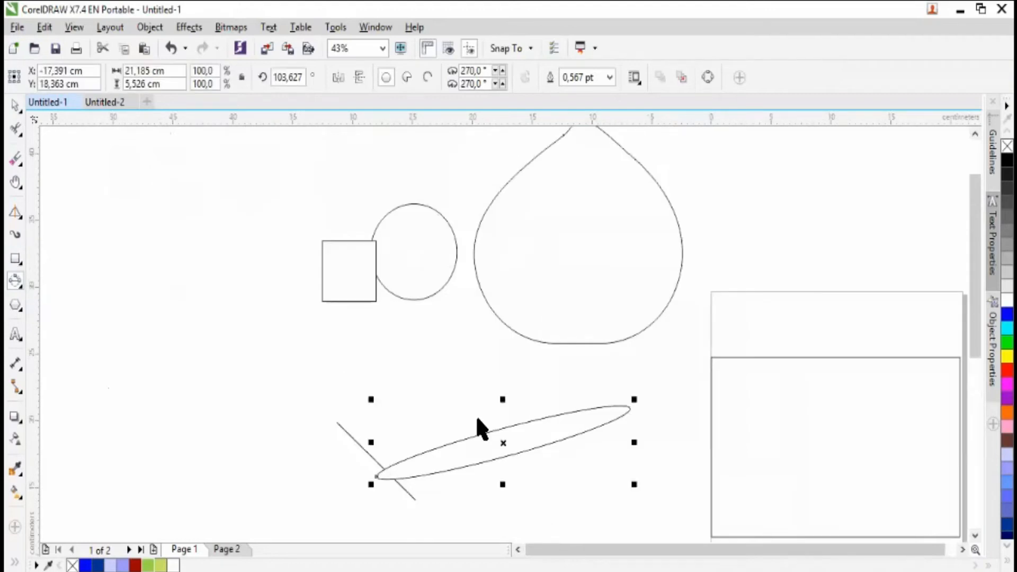
pyautogui.press('Delete')
pyautogui.click(416, 480)
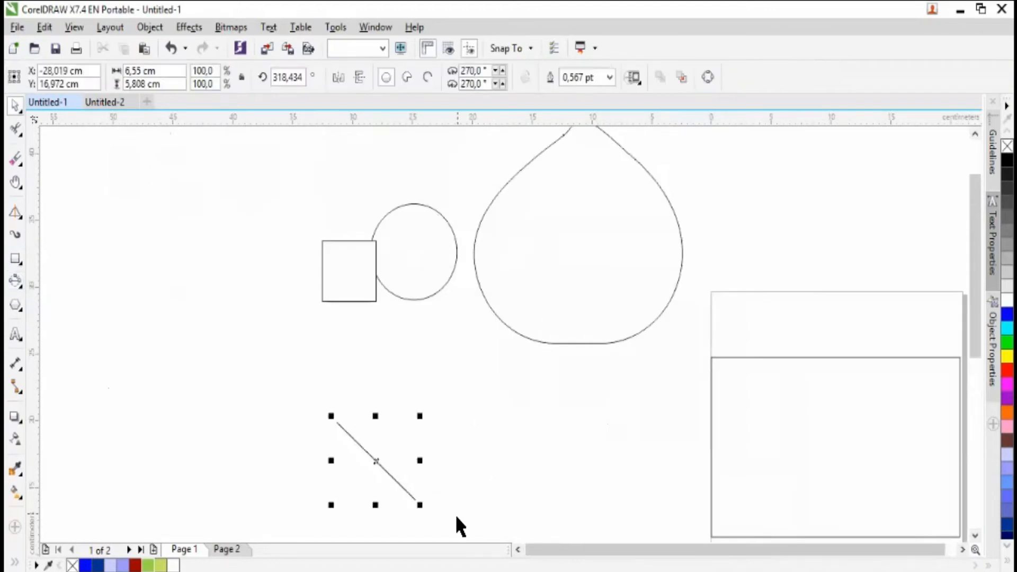
pyautogui.press('Delete')
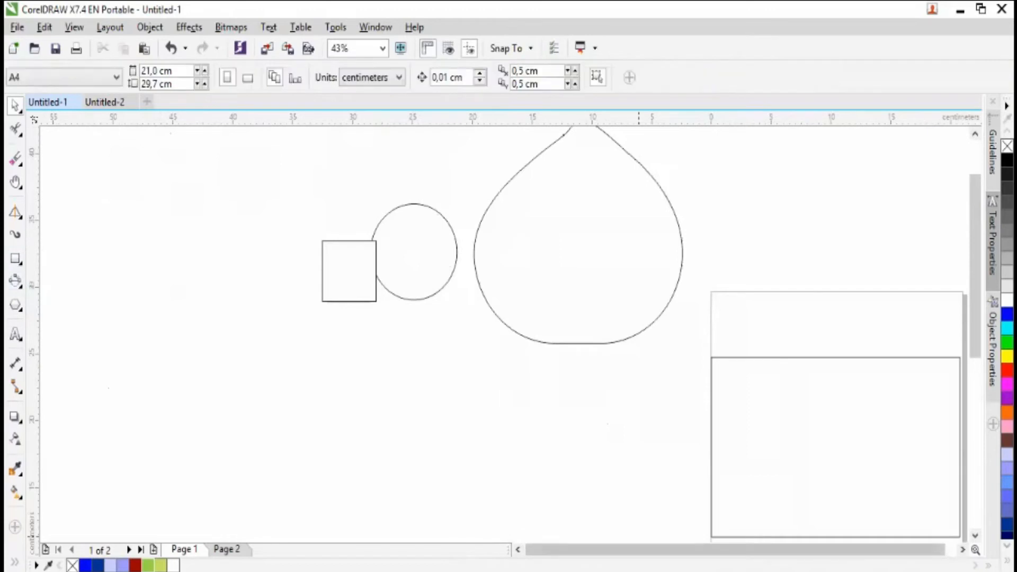
pyautogui.moveTo(638, 549); pyautogui.dragTo(648, 550)
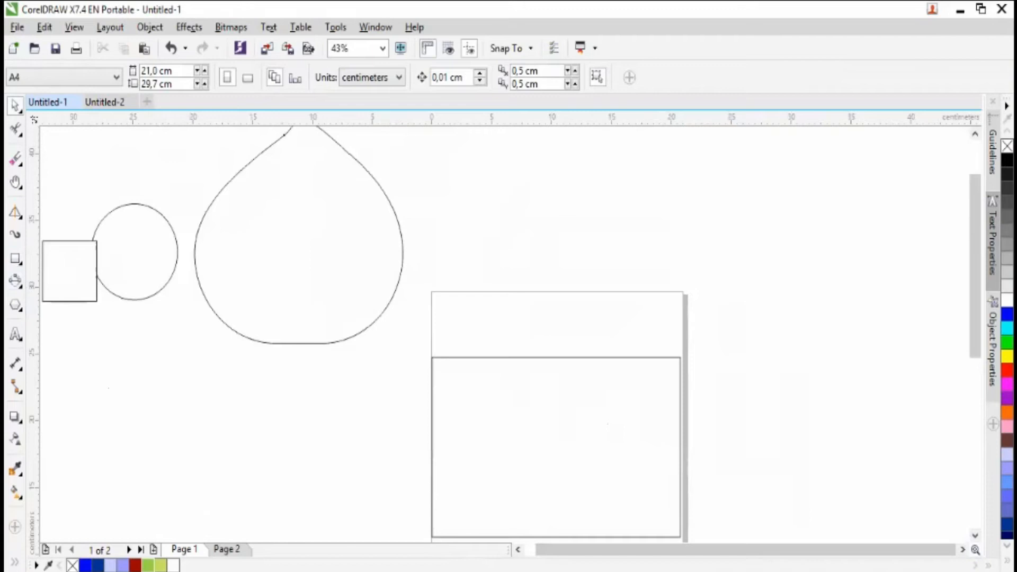
# - Draw a cylinder about 4.8 × 8.7 cm with the Basic Shapes tool, below the large rounded drop shape
pyautogui.scroll(-1, 215, 470)
pyautogui.scroll(-1, 84, 293)
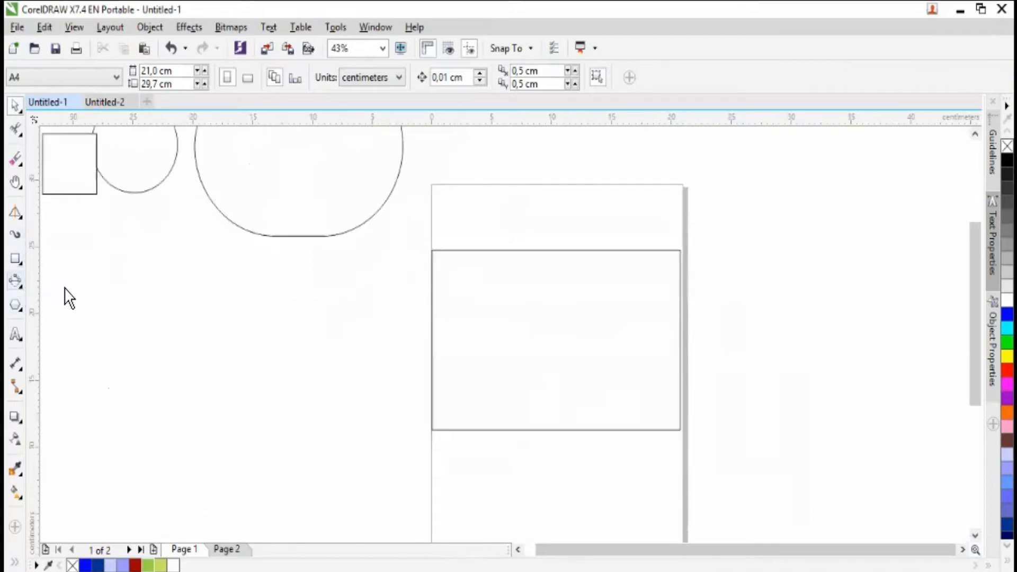
pyautogui.press('F7')
pyautogui.click(17, 305)
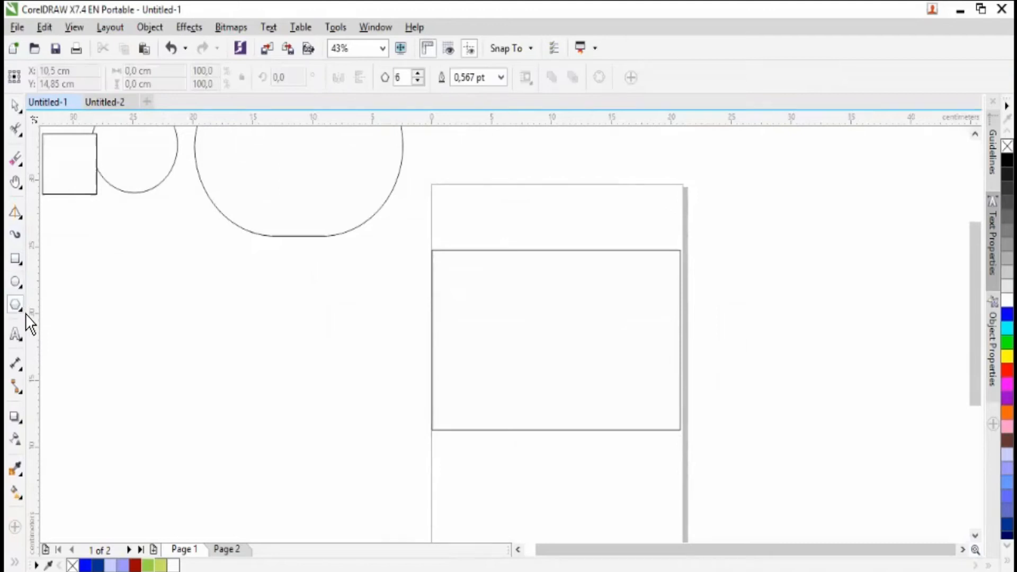
pyautogui.click(23, 310)
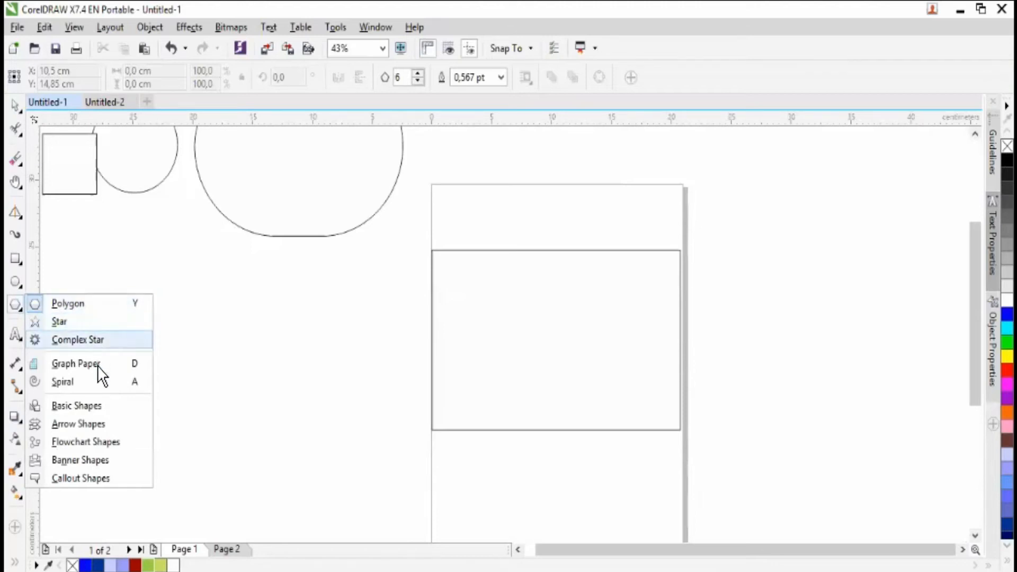
pyautogui.click(110, 410)
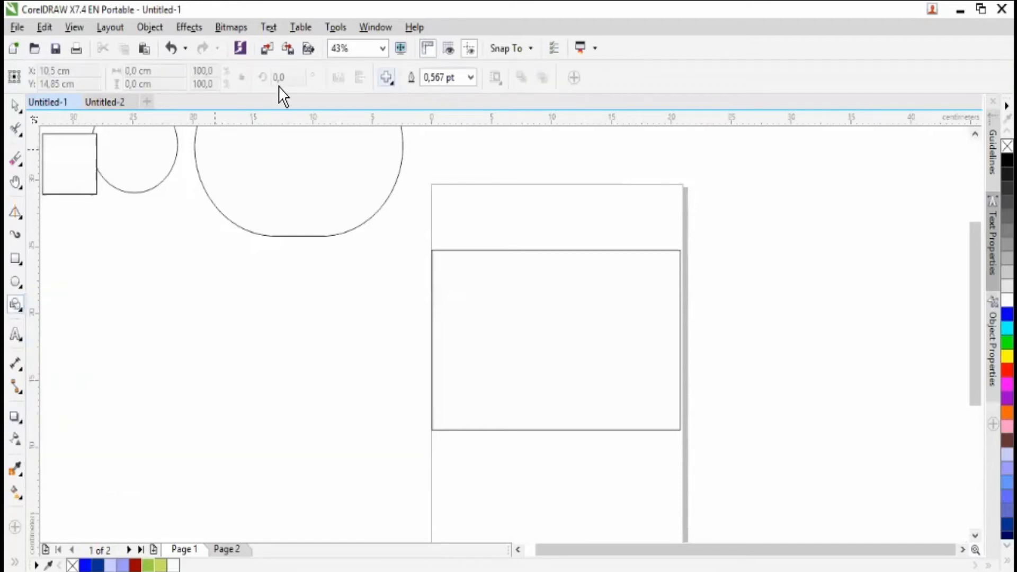
pyautogui.click(393, 88)
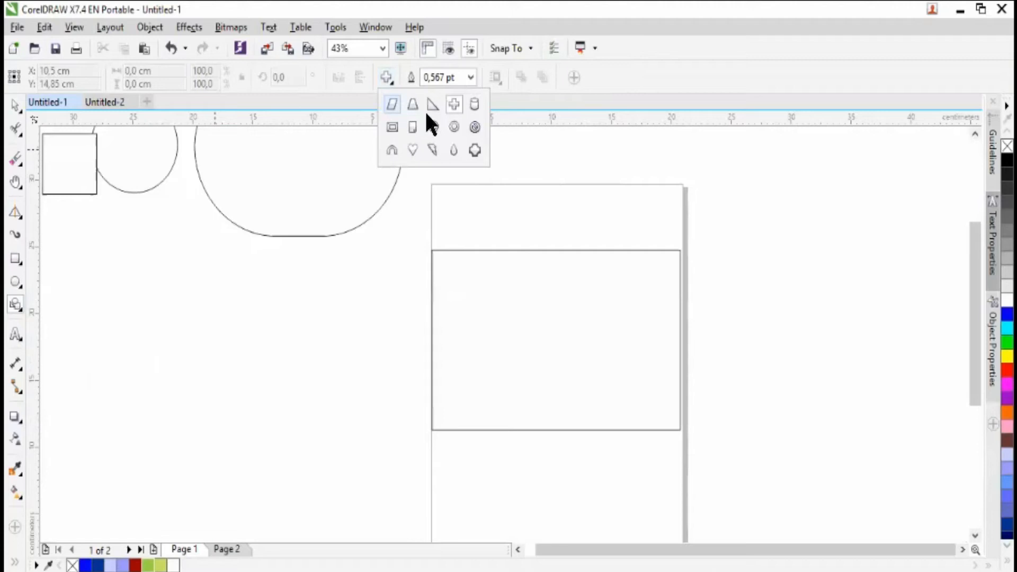
pyautogui.click(479, 108)
pyautogui.moveTo(245, 304); pyautogui.dragTo(313, 430)
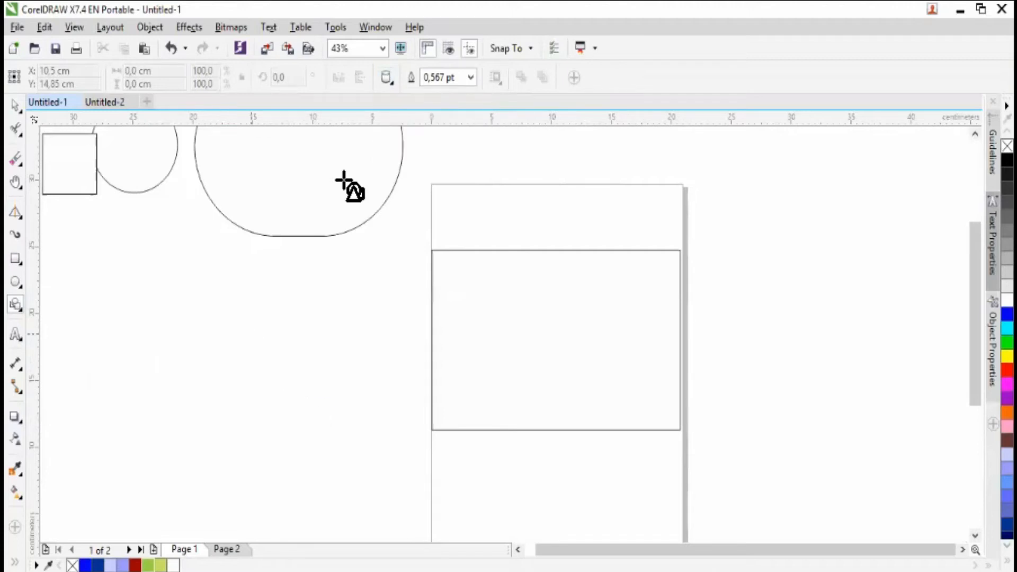
# - Draw a smiley face about 4.3 cm in diameter beside the cylinder using the basic perfect shapes
pyautogui.click(394, 86)
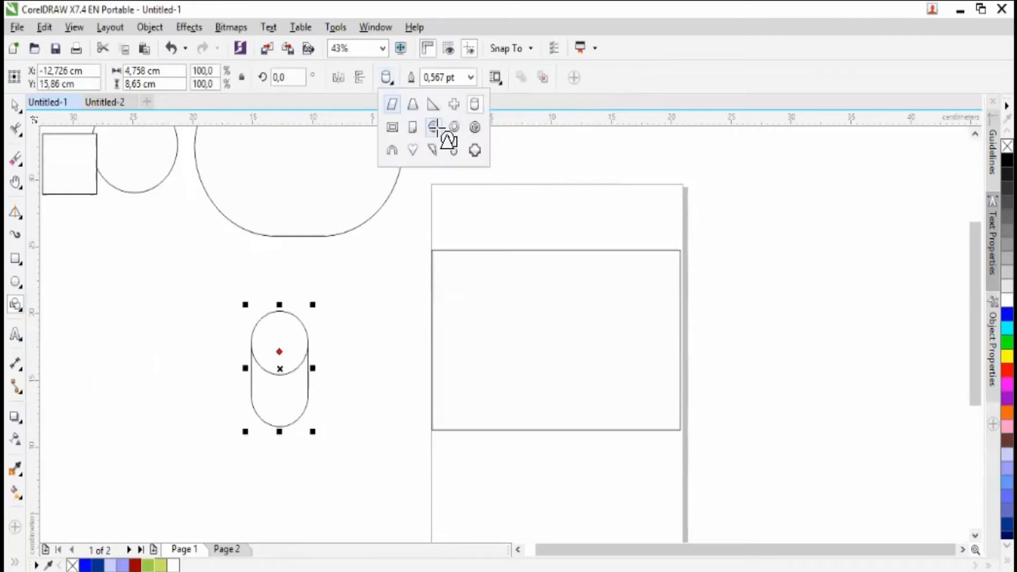
pyautogui.click(436, 130)
pyautogui.moveTo(331, 272); pyautogui.dragTo(393, 341)
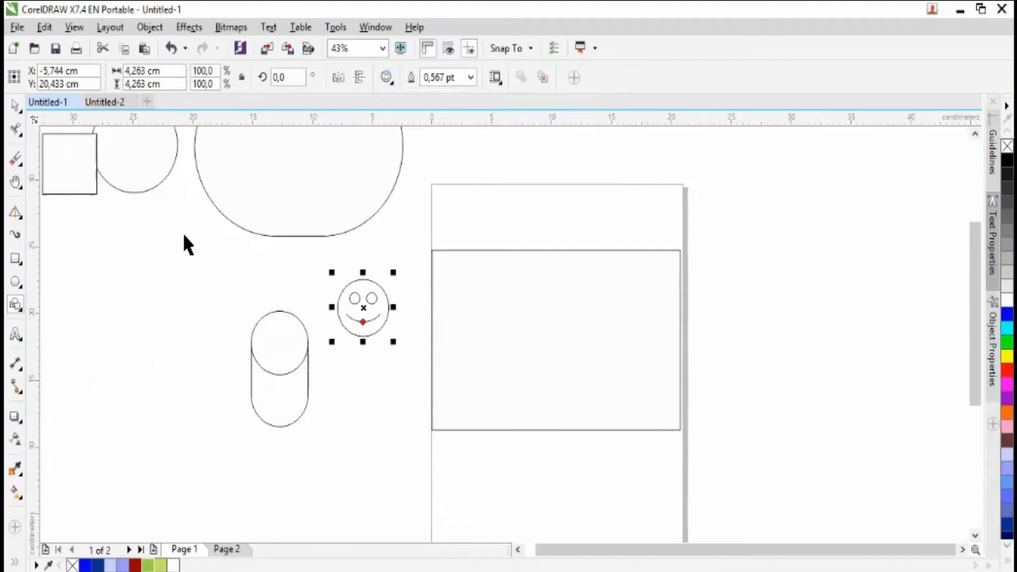
# - Select the cylinder and the smiley face together and delete them
pyautogui.press('space')
pyautogui.moveTo(195, 231); pyautogui.dragTo(414, 446)
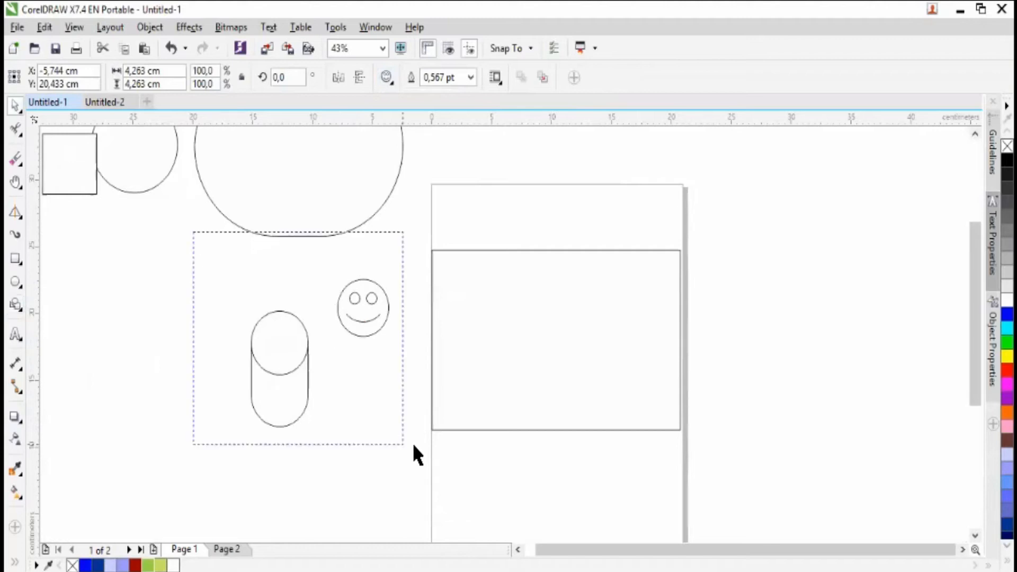
pyautogui.press('Delete')
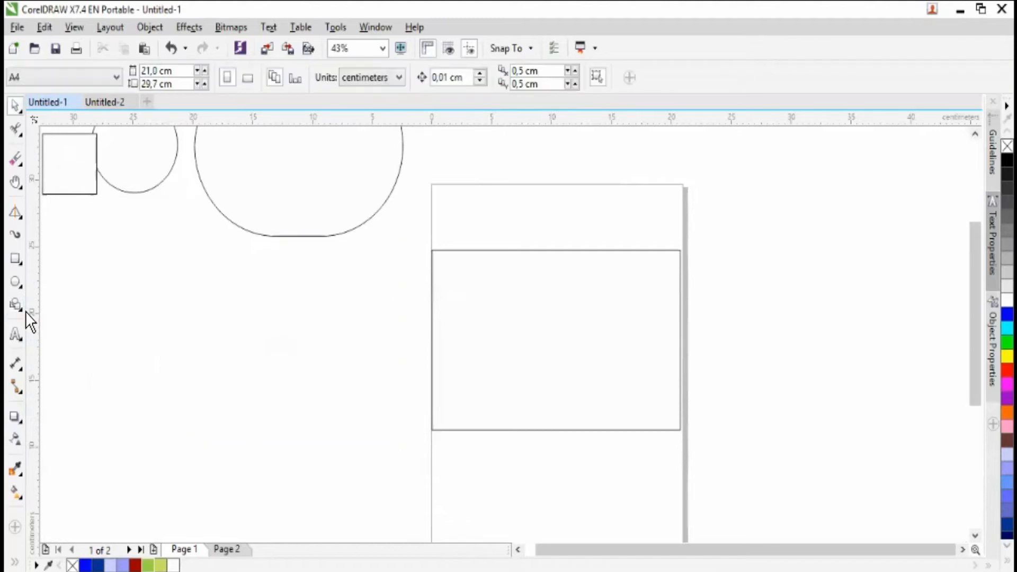
# - Draw a striped right arrow about 8.8 × 5.7 cm with the Arrow Shapes tool below the drop shape and delete it
pyautogui.click(24, 313)
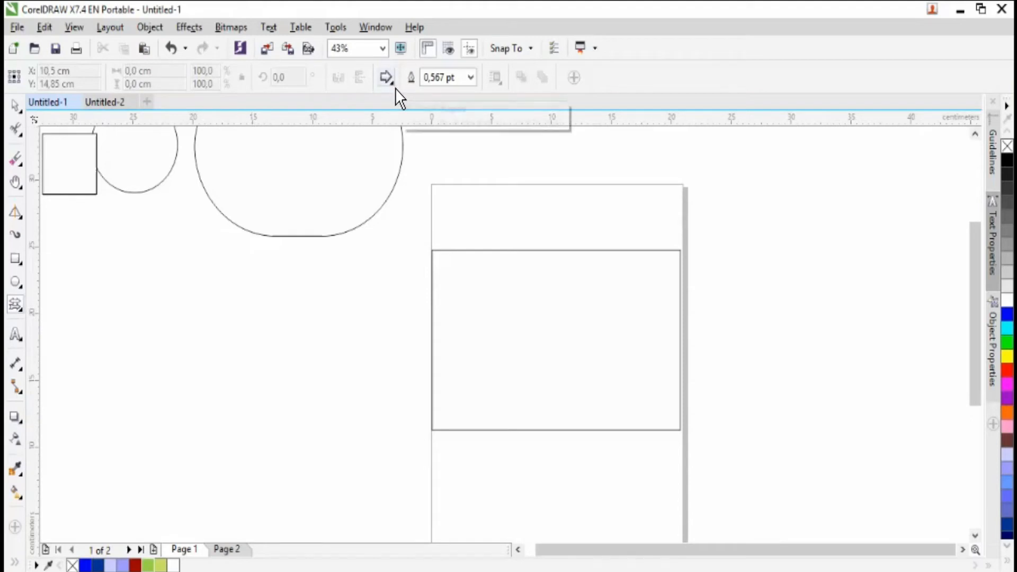
pyautogui.click(394, 86)
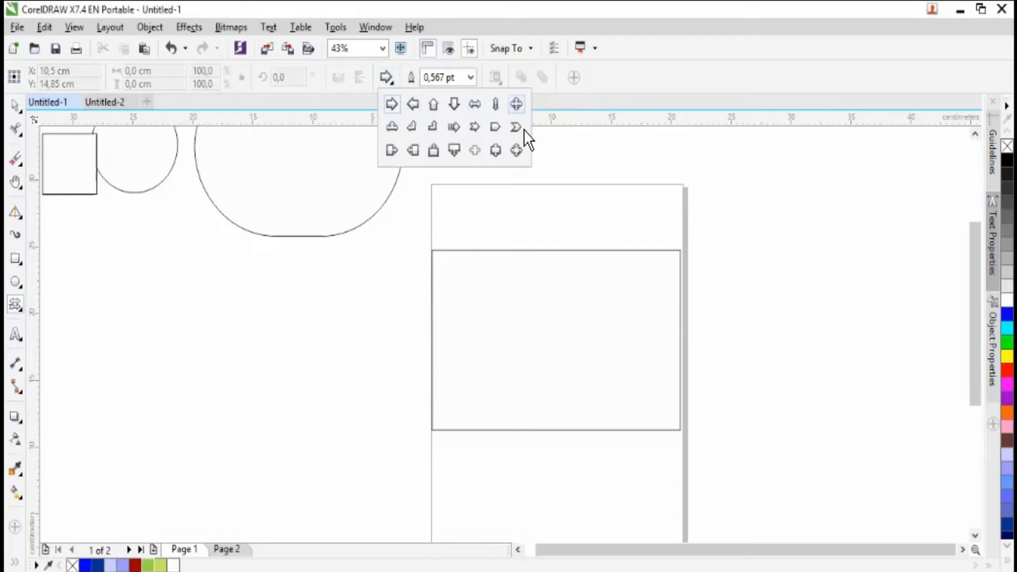
pyautogui.click(456, 129)
pyautogui.moveTo(212, 245); pyautogui.dragTo(318, 321)
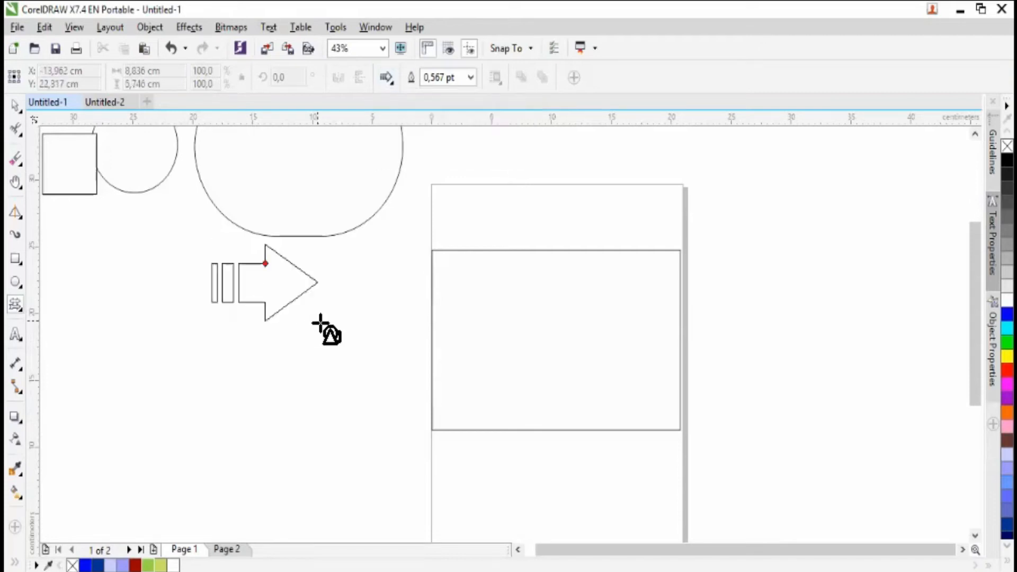
pyautogui.press('Delete')
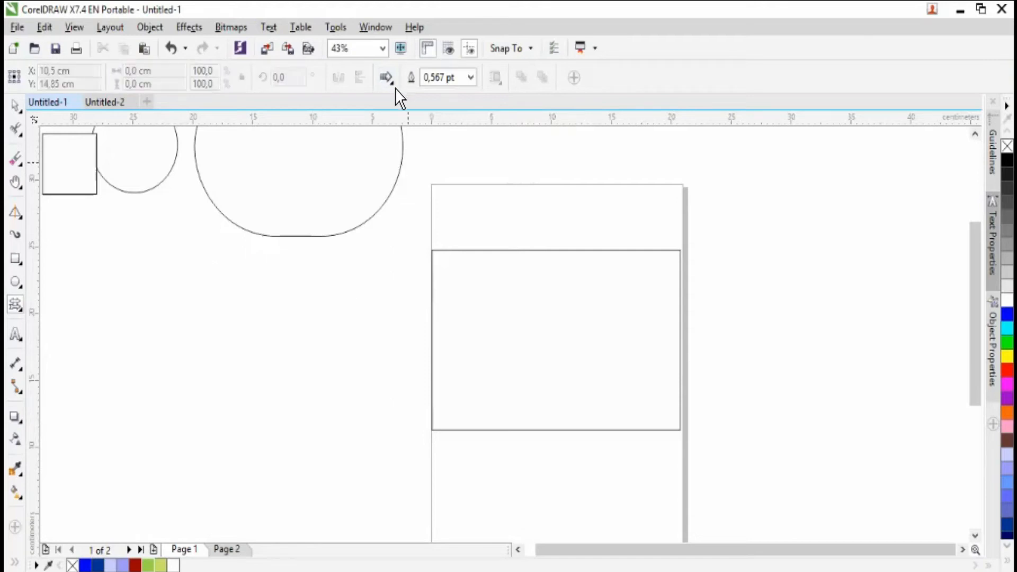
# - Draw a left arrow with an attached box, about 8.7 × 5.7 cm, from the arrow shapes and delete it
pyautogui.click(394, 85)
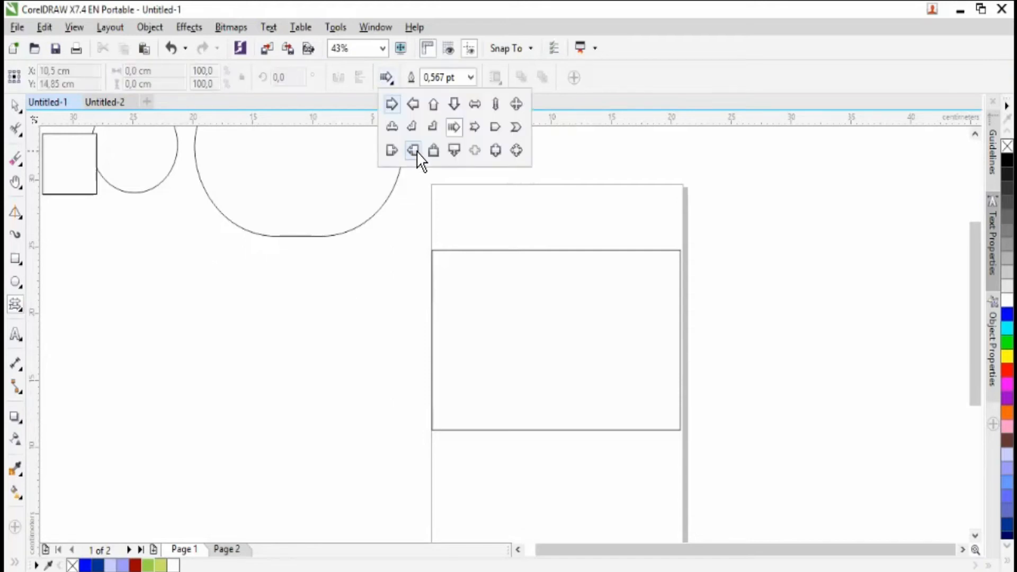
pyautogui.click(412, 150)
pyautogui.moveTo(220, 313); pyautogui.dragTo(335, 401)
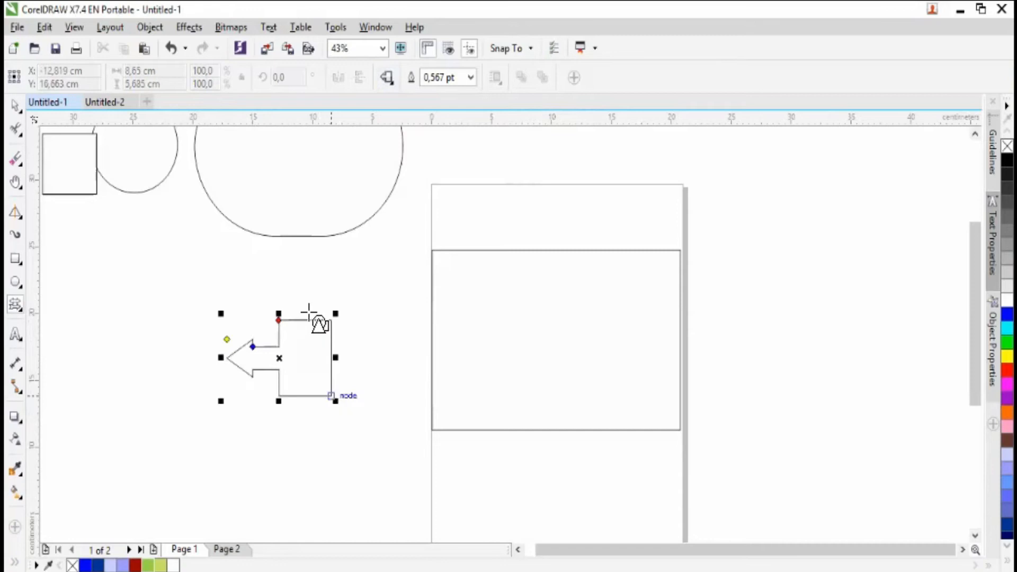
pyautogui.press('Delete')
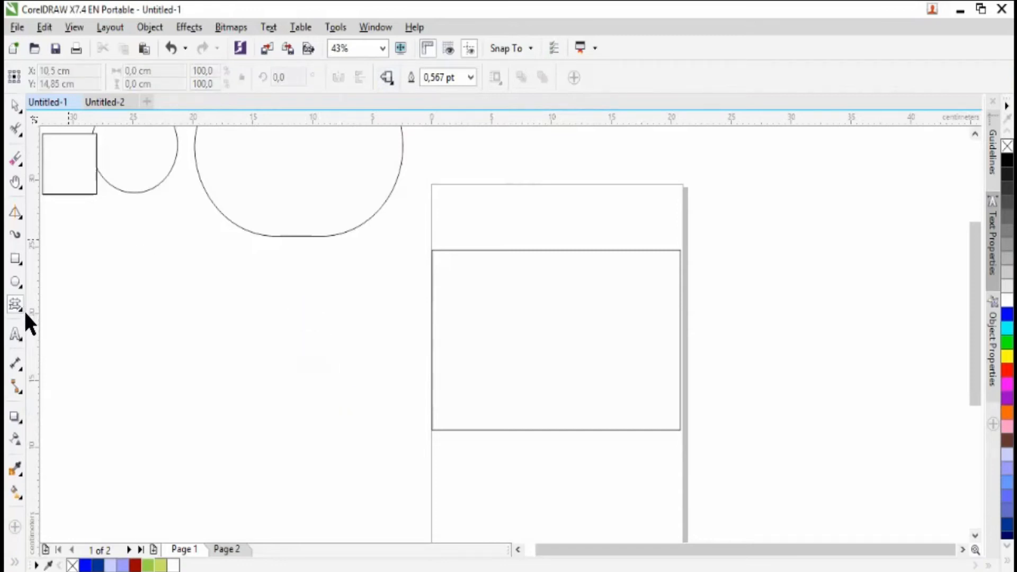
# - Draw a curved-sided flowchart shape about 4.9 × 5.1 cm with the Flowchart Shapes tool and delete it
pyautogui.click(20, 309)
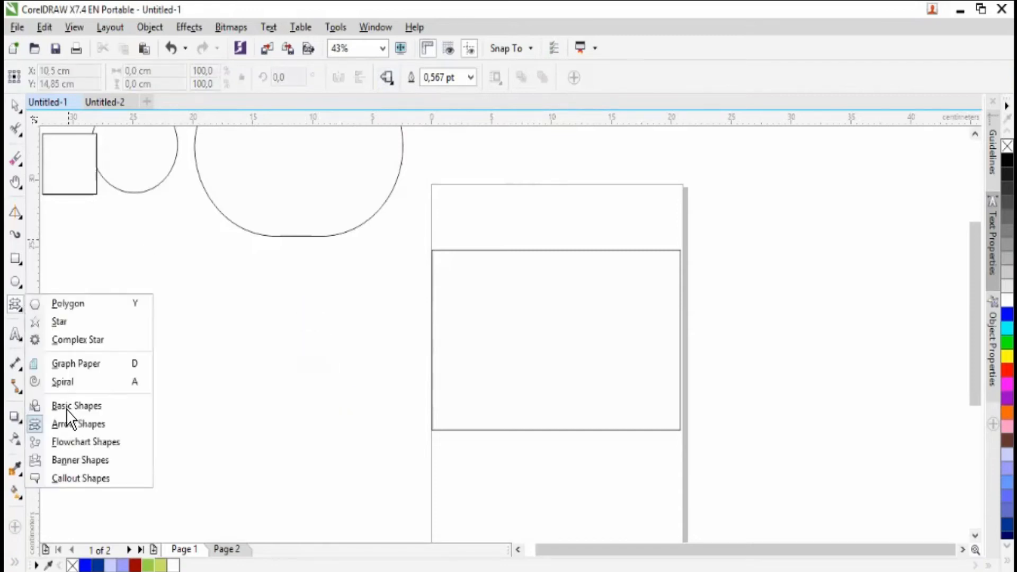
pyautogui.click(85, 445)
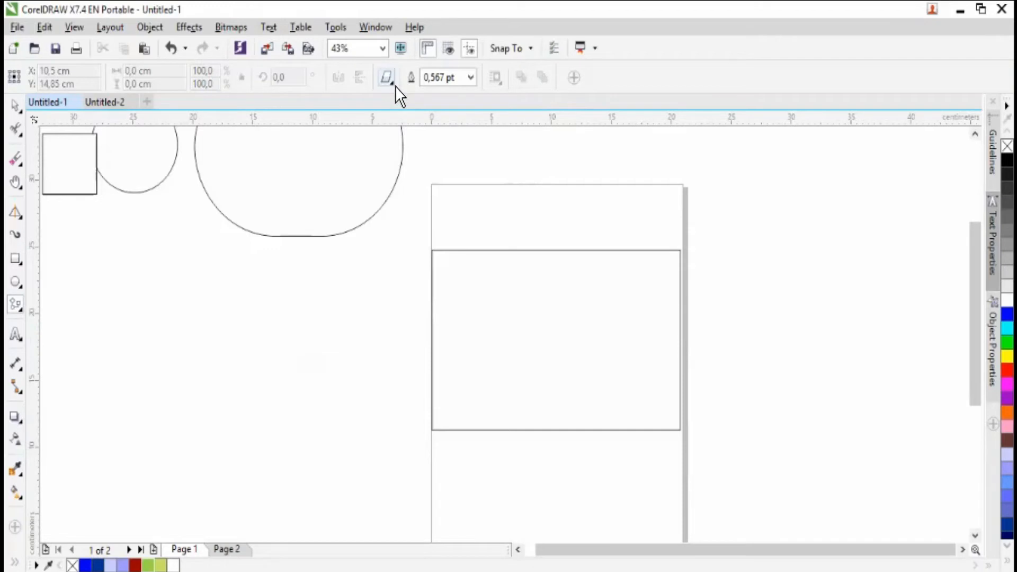
pyautogui.click(394, 85)
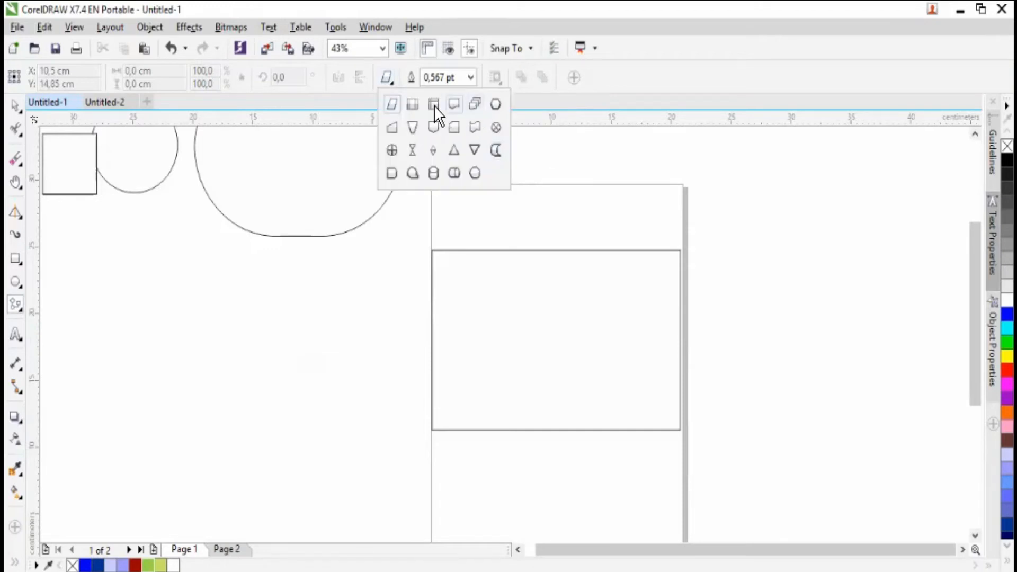
pyautogui.click(495, 151)
pyautogui.moveTo(206, 281); pyautogui.dragTo(263, 350)
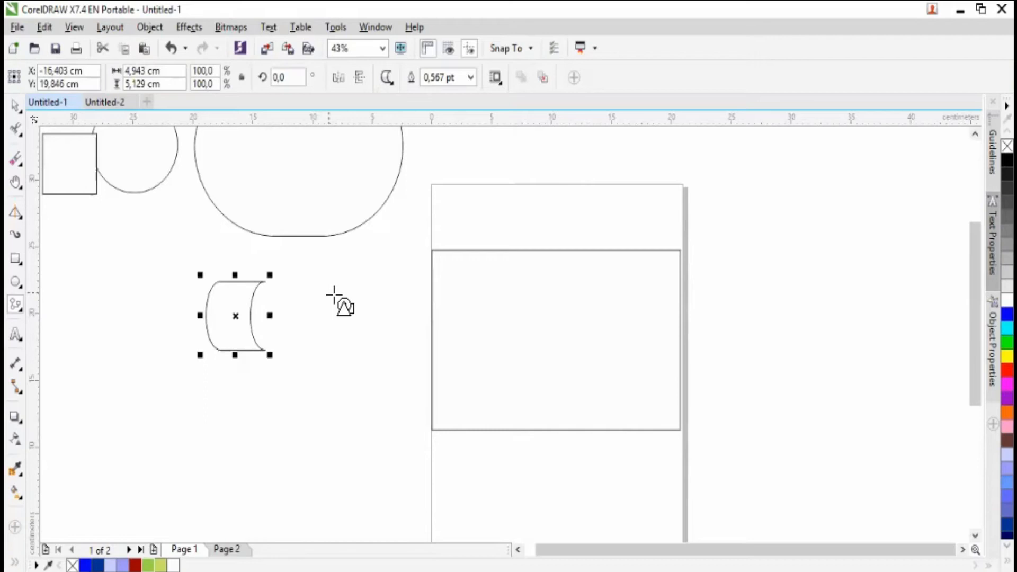
pyautogui.press('Delete')
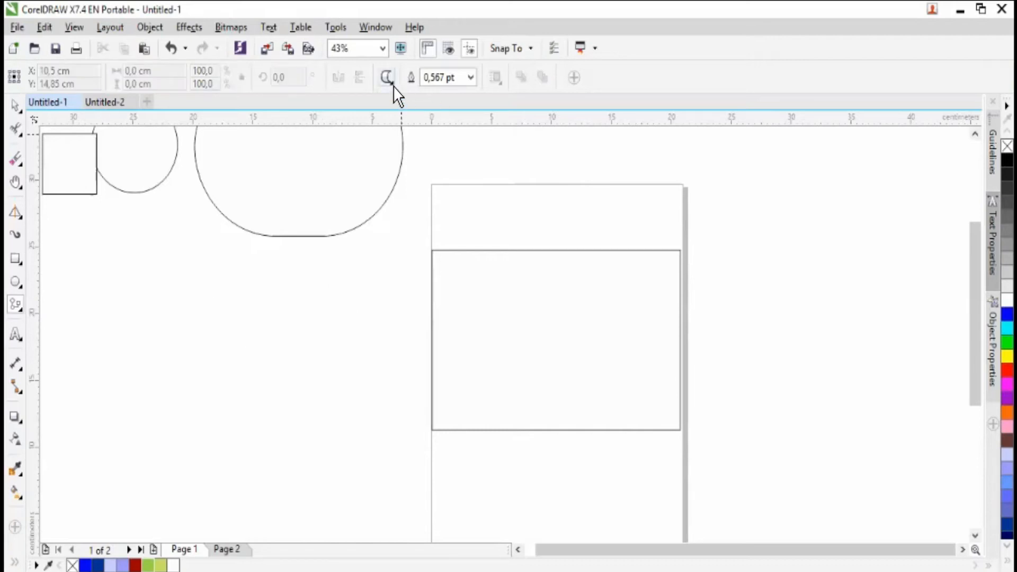
# - Draw the flowchart circle divided by an upright cross, about 8.3 cm in diameter, and delete it
pyautogui.click(392, 86)
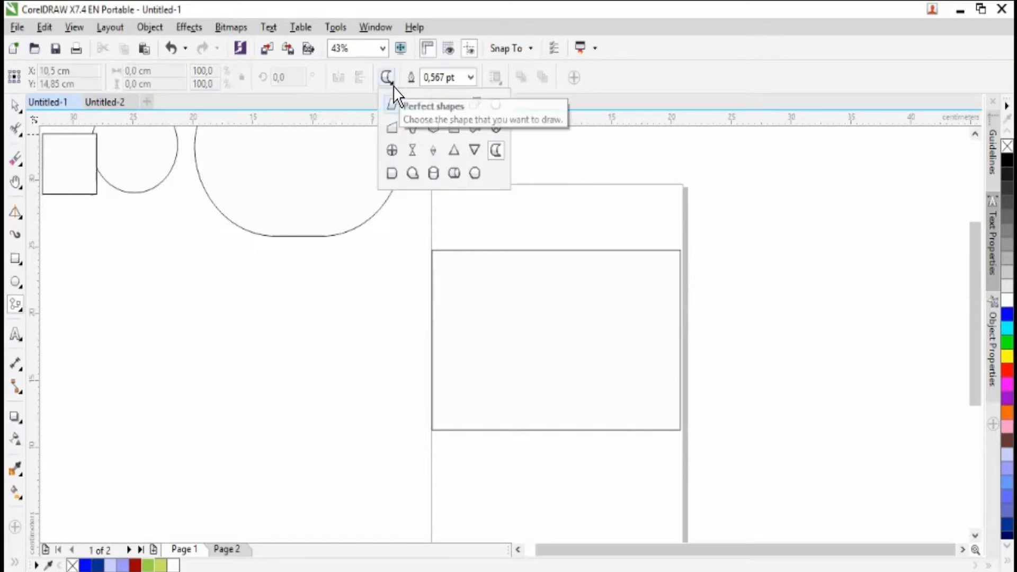
pyautogui.click(392, 150)
pyautogui.moveTo(198, 283); pyautogui.dragTo(306, 403)
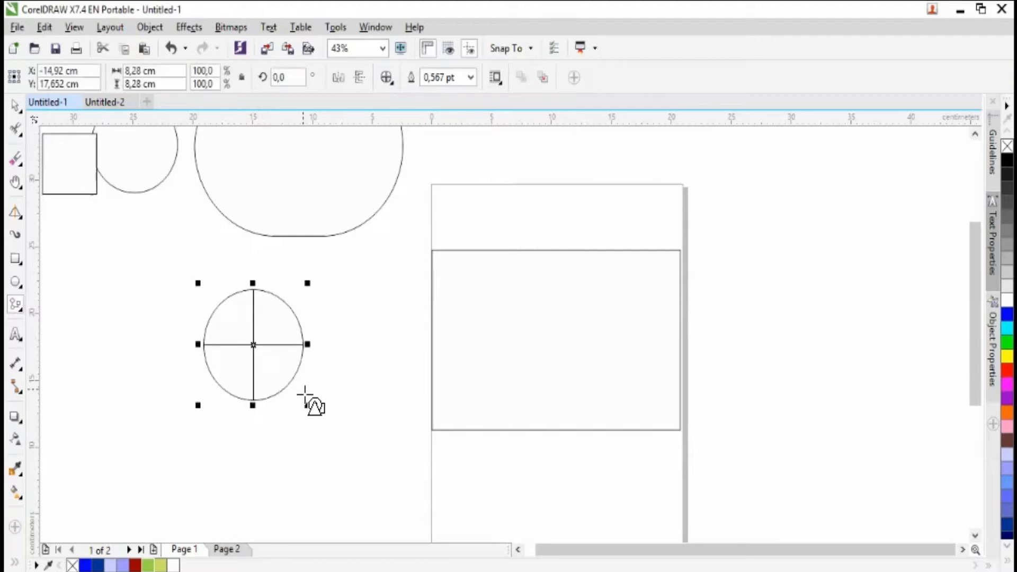
pyautogui.press('Delete')
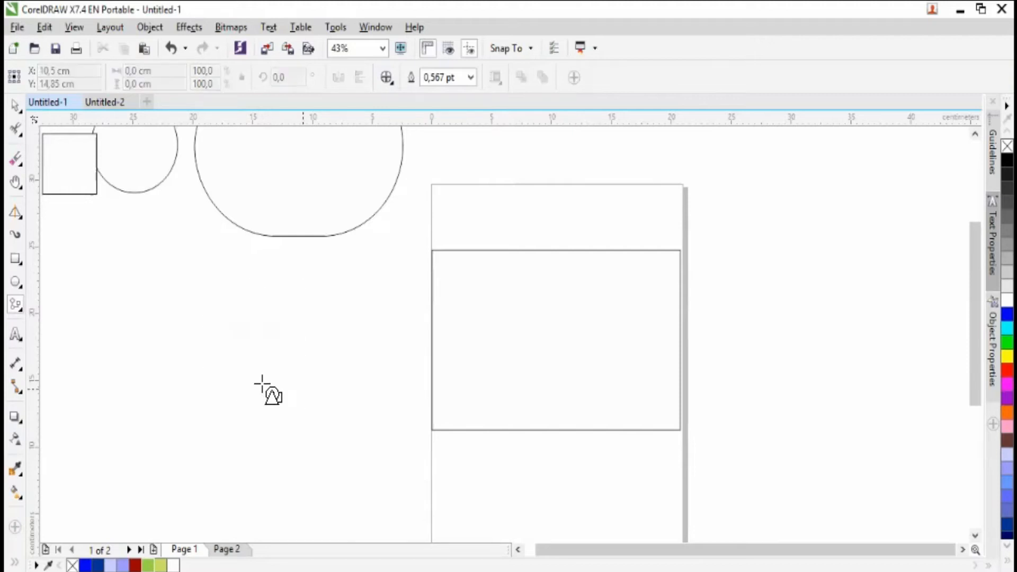
# - Draw a folded ribbon banner about 22.9 × 7.8 cm with the Banner Shapes tool below the drop shape
pyautogui.click(24, 310)
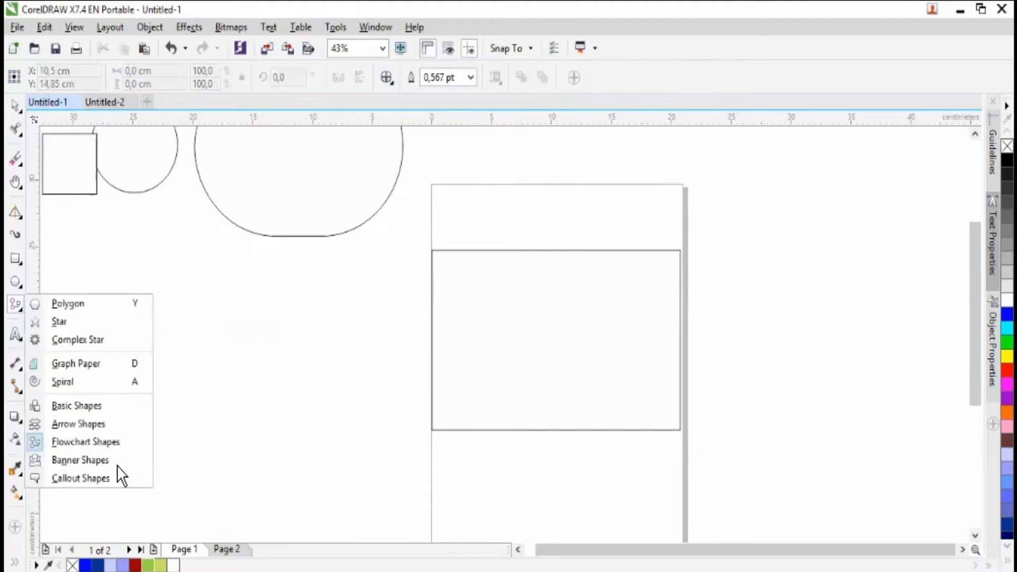
pyautogui.click(100, 461)
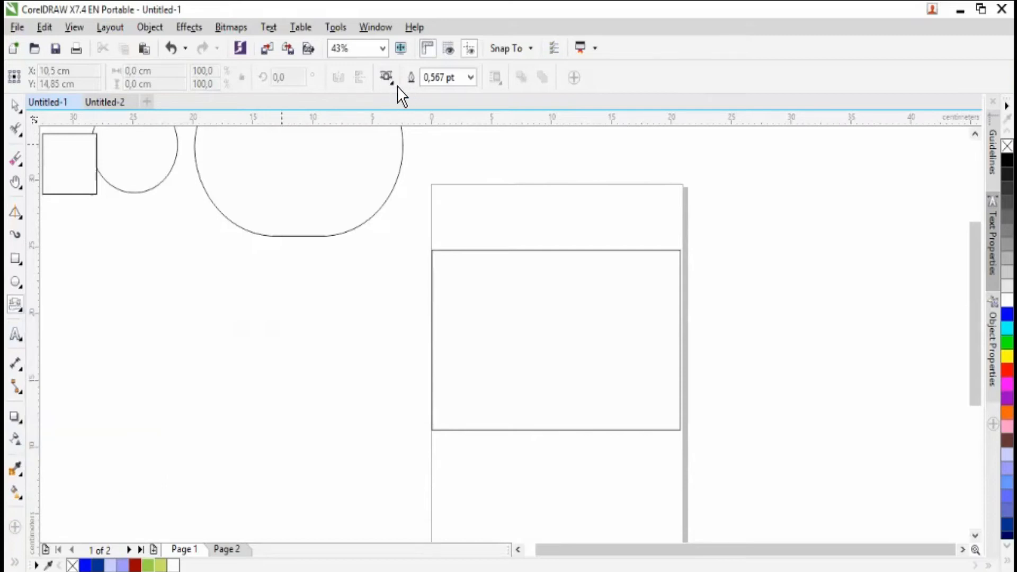
pyautogui.click(391, 83)
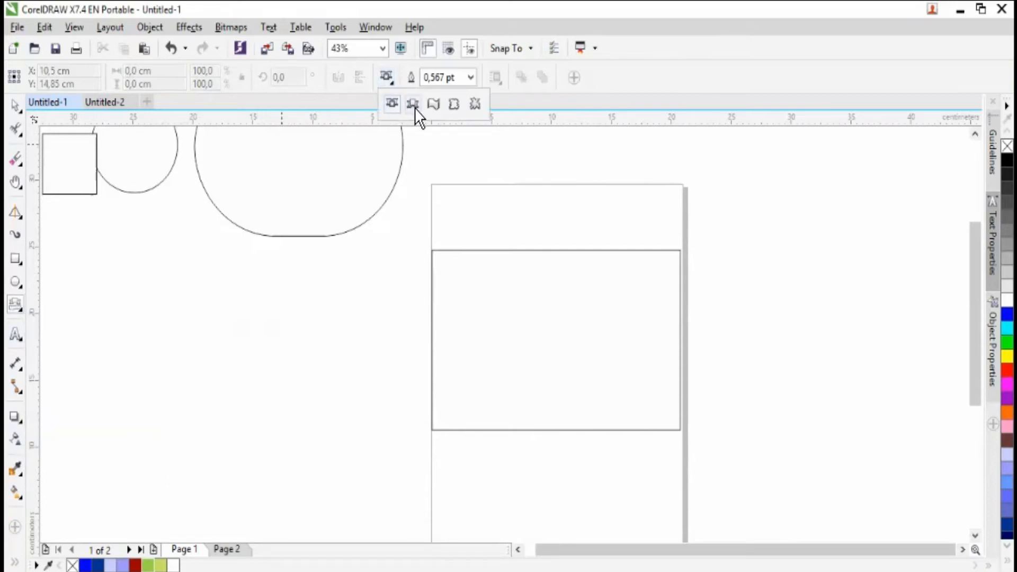
pyautogui.click(416, 114)
pyautogui.moveTo(124, 294); pyautogui.dragTo(407, 407)
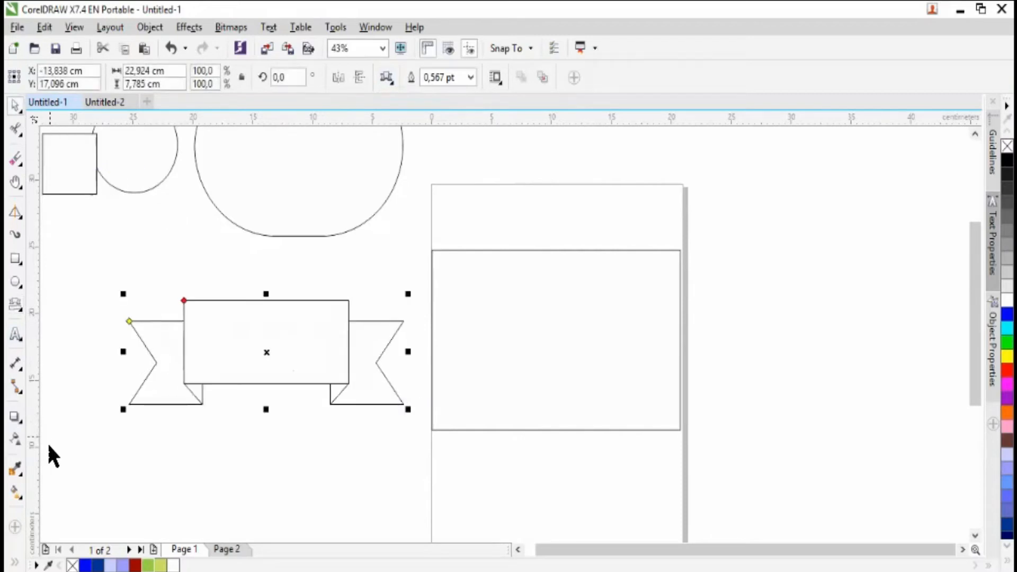
# - Add the artistic text "HMPIP 2021" below the ribbon banner
pyautogui.click(16, 335)
pyautogui.click(234, 463)
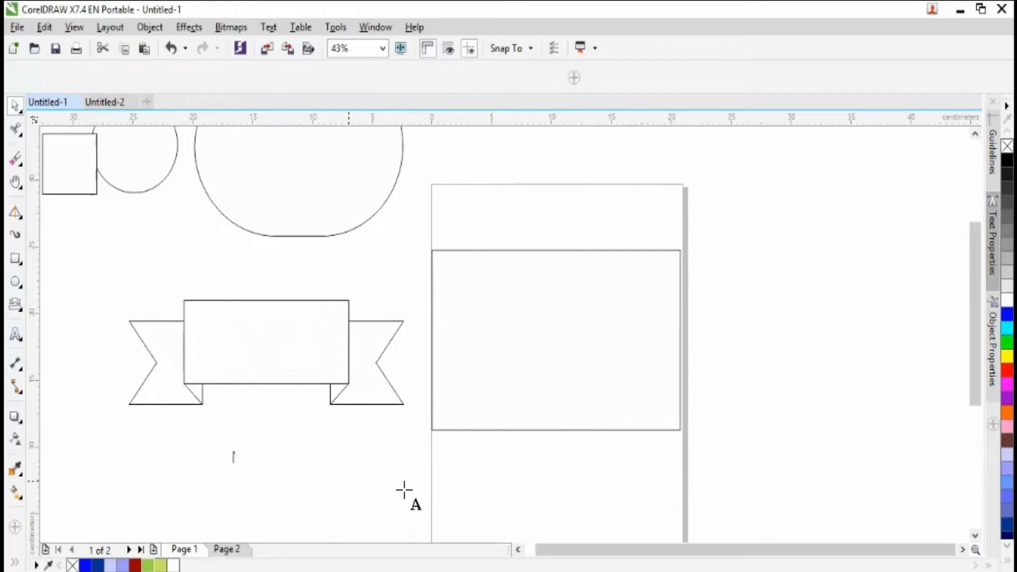
pyautogui.write('HMPIR 2021')
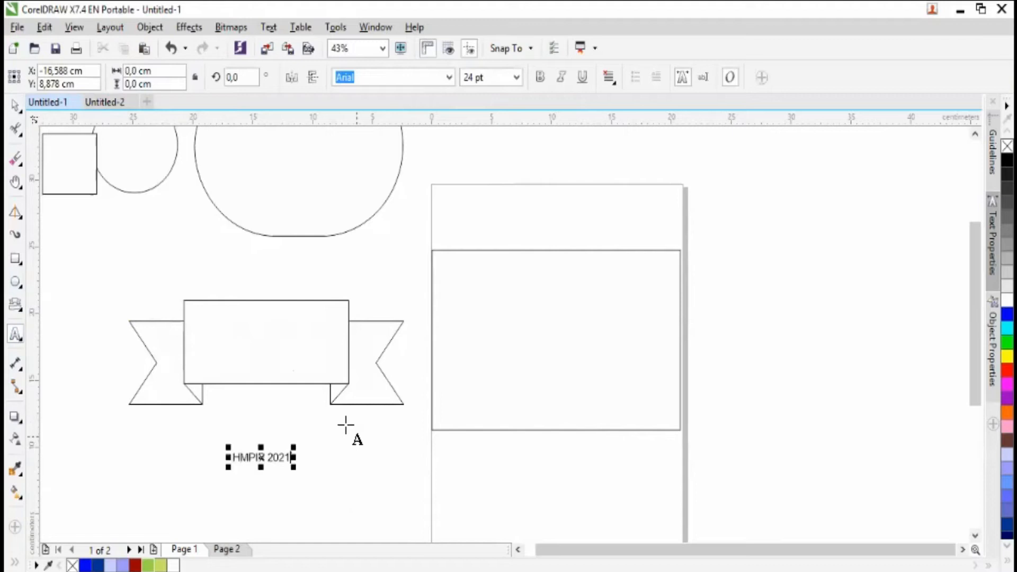
pyautogui.click(13, 106)
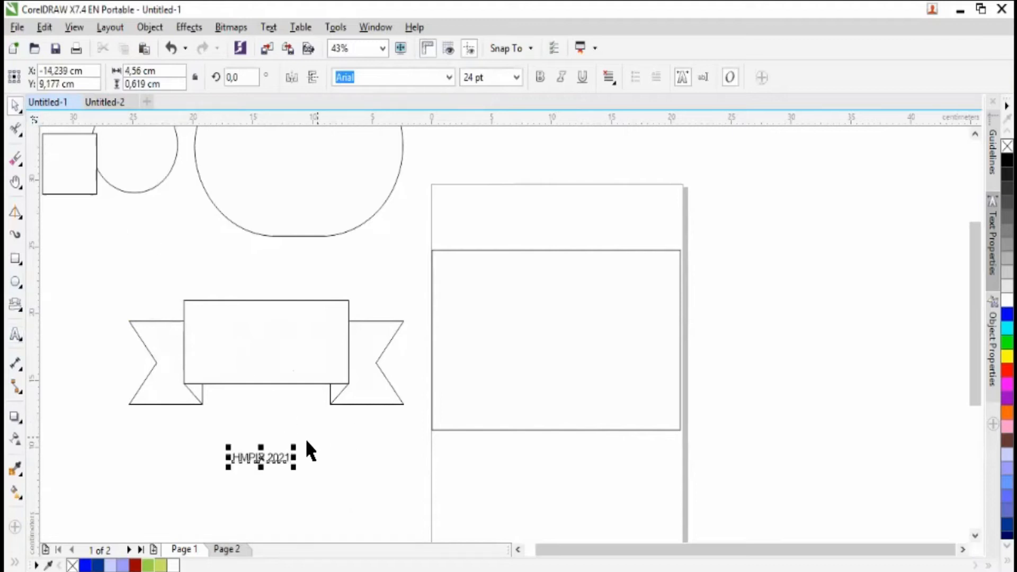
# - Enlarge the "HMPIP 2021" text to about 57 pt and place it inside the banner's central panel
pyautogui.moveTo(293, 467); pyautogui.dragTo(370, 421)
pyautogui.moveTo(292, 463); pyautogui.dragTo(266, 343)
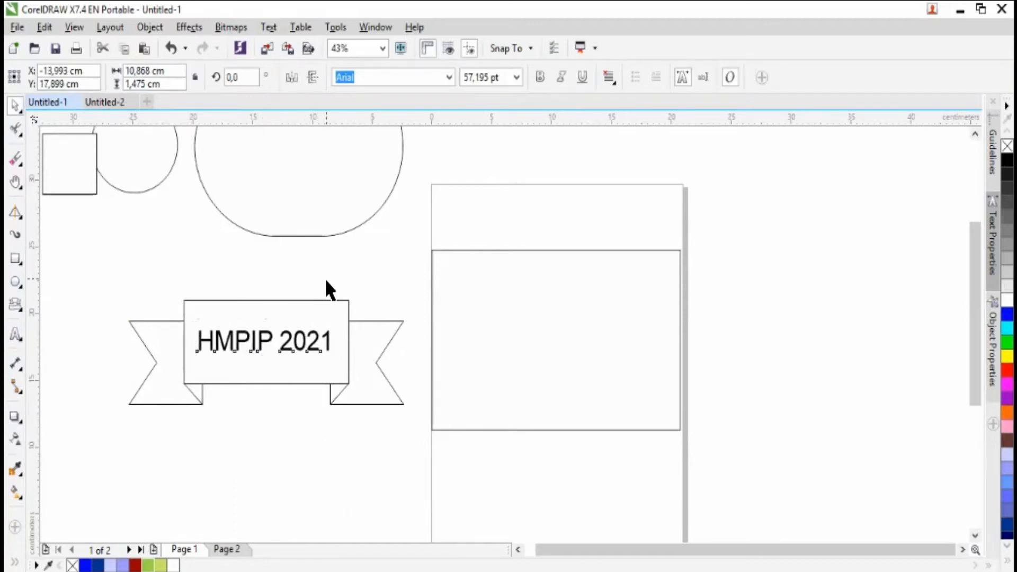
pyautogui.click(325, 277)
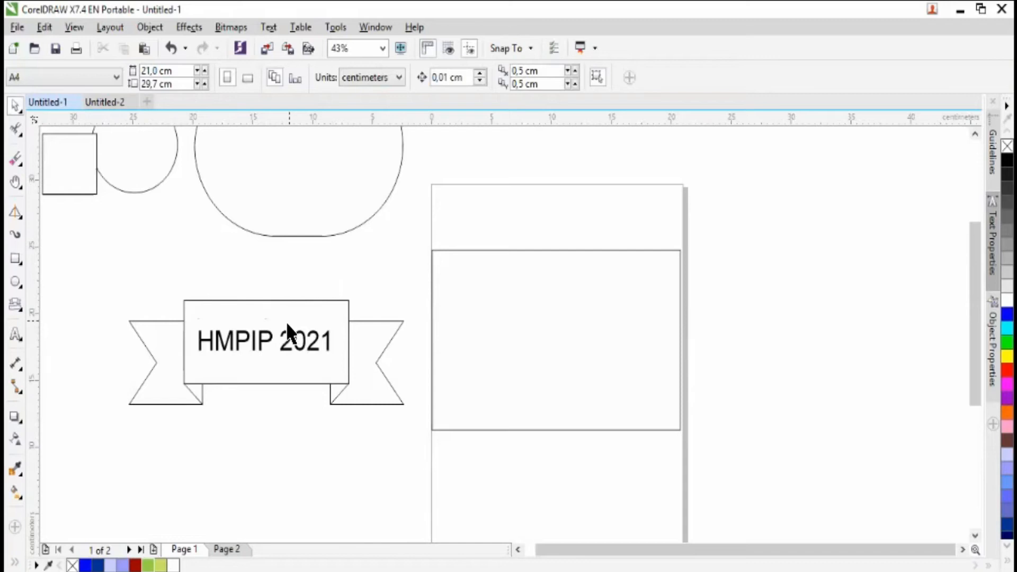
# - Delete the "HMPIP 2021" text from the banner and select the banner
pyautogui.click(291, 345)
pyautogui.press('Delete')
pyautogui.click(274, 346)
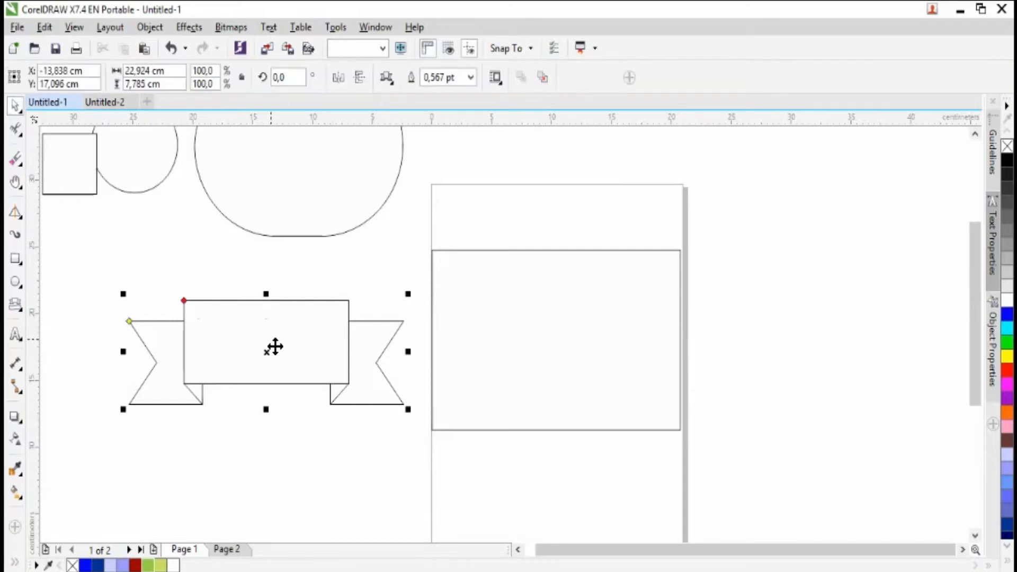
# - Delete the ribbon banner and draw four rounded speech callouts of varying sizes and tail directions with the Callout Shapes tool in its place
pyautogui.press('Delete')
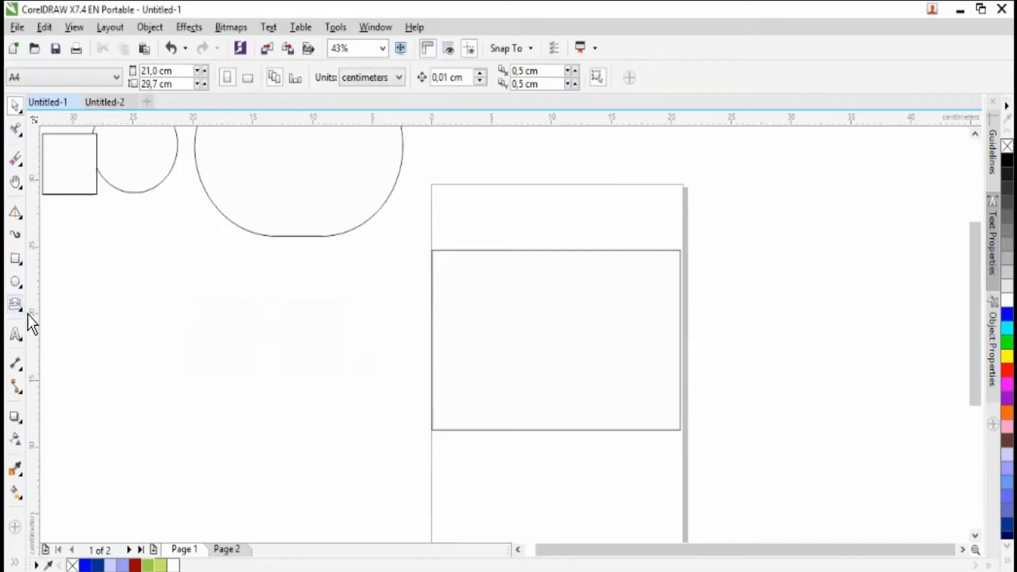
pyautogui.click(22, 310)
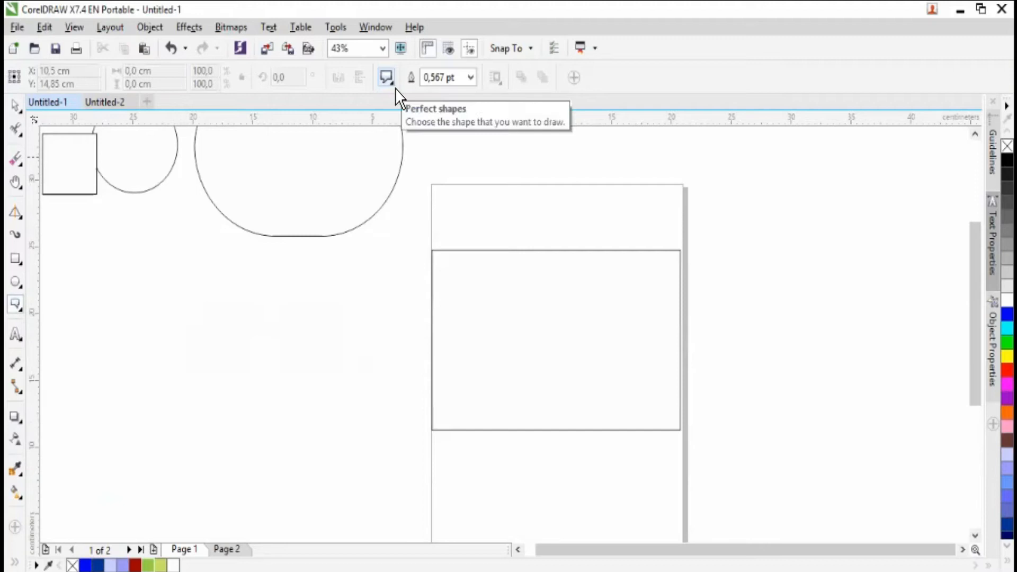
pyautogui.click(387, 78)
pyautogui.click(415, 101)
pyautogui.moveTo(286, 306); pyautogui.dragTo(349, 352)
pyautogui.moveTo(273, 408); pyautogui.dragTo(266, 354)
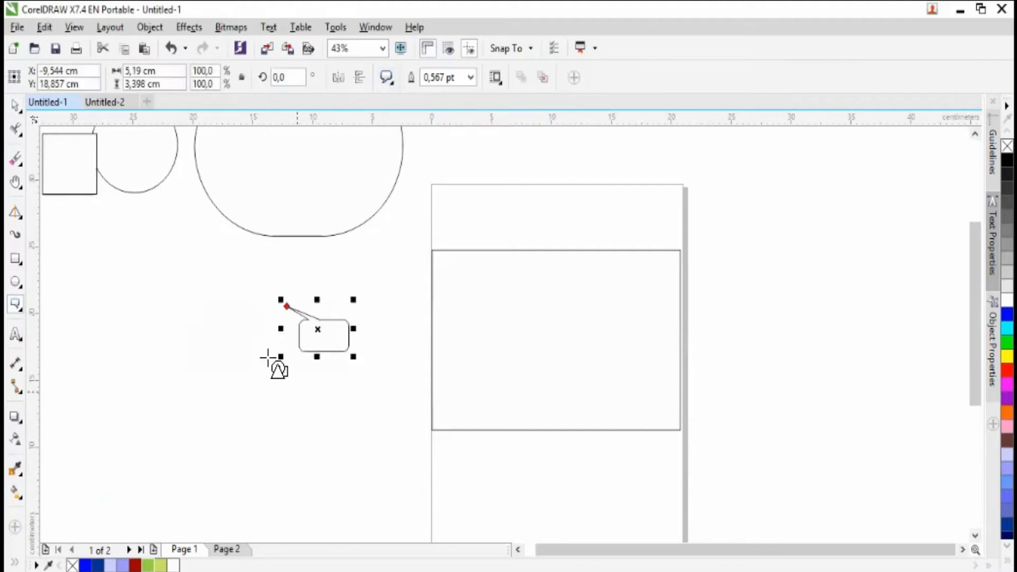
pyautogui.moveTo(229, 404)
pyautogui.mouseDown()
pyautogui.moveTo(170, 373)
pyautogui.moveTo(157, 322)
pyautogui.mouseUp()
pyautogui.moveTo(135, 234); pyautogui.dragTo(209, 305)
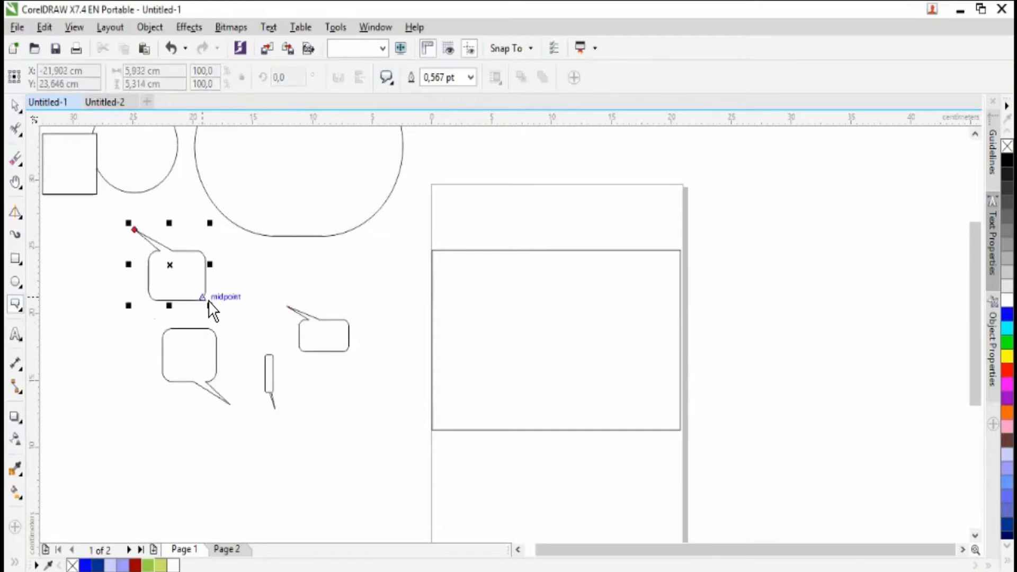
# - Draw two cloud-shaped thought callouts below the speech callouts, the second about 5.7 × 6.4 cm
pyautogui.click(395, 88)
pyautogui.click(394, 130)
pyautogui.moveTo(396, 425); pyautogui.dragTo(352, 382)
pyautogui.moveTo(294, 397)
pyautogui.mouseDown()
pyautogui.moveTo(290, 454)
pyautogui.moveTo(224, 478)
pyautogui.mouseUp()
# - Select all the speech and thought callouts together and delete them
pyautogui.click(15, 106)
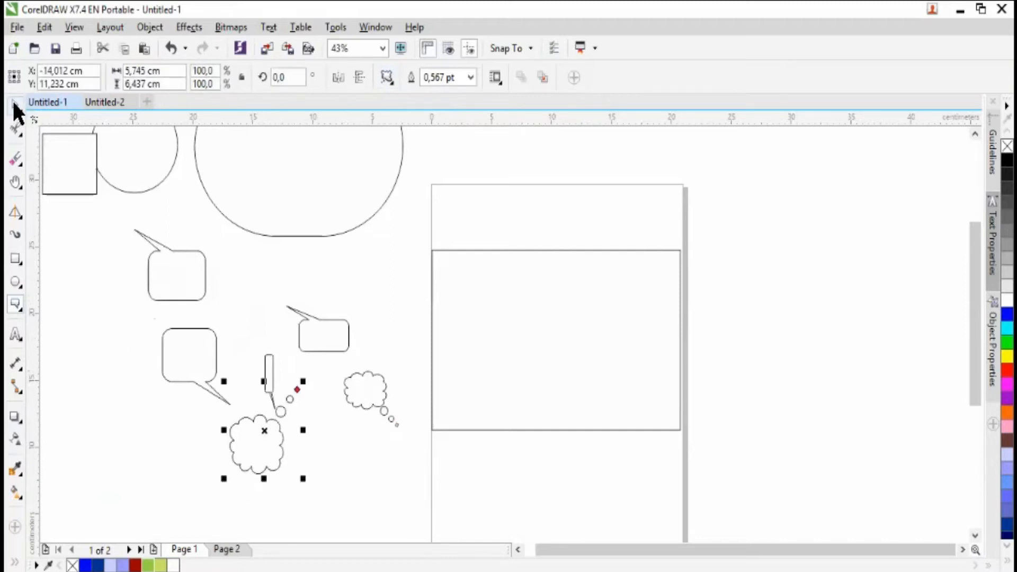
pyautogui.moveTo(124, 218); pyautogui.dragTo(438, 511)
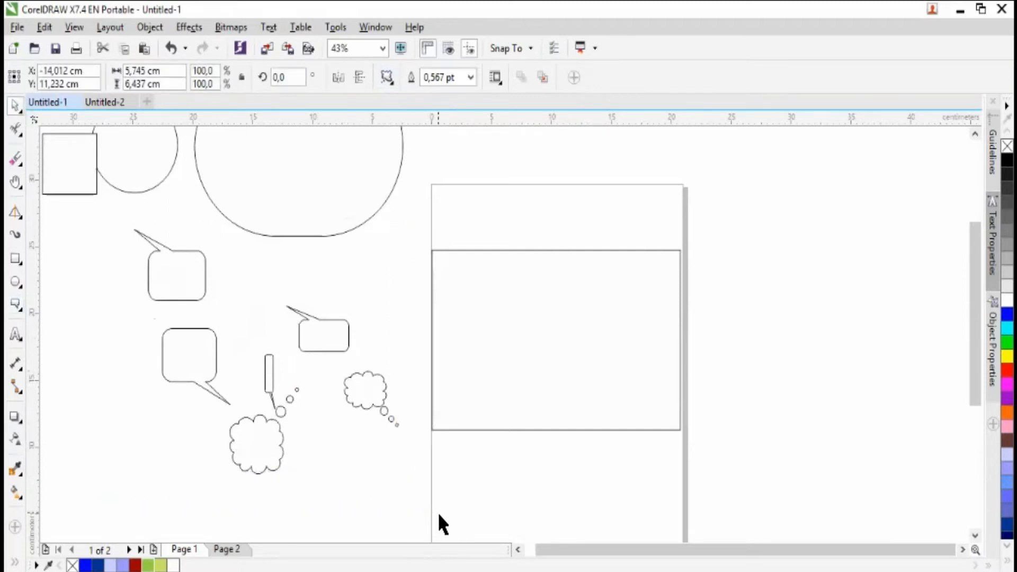
pyautogui.press('Delete')
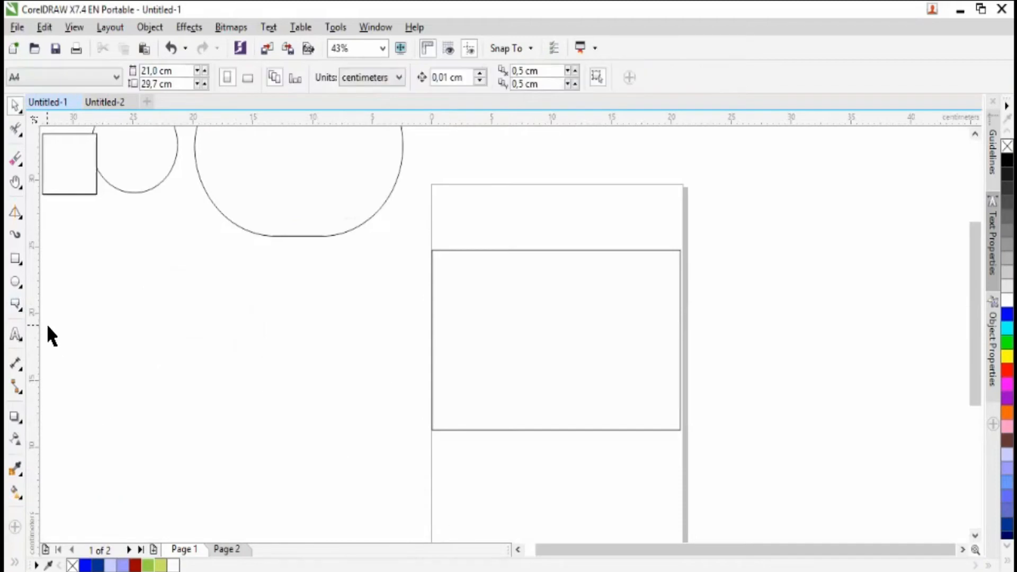
# - Add the artistic text "HMPIP 2021" below the large rounded shape and enlarge it to about 103 pt
pyautogui.click(19, 337)
pyautogui.click(123, 290)
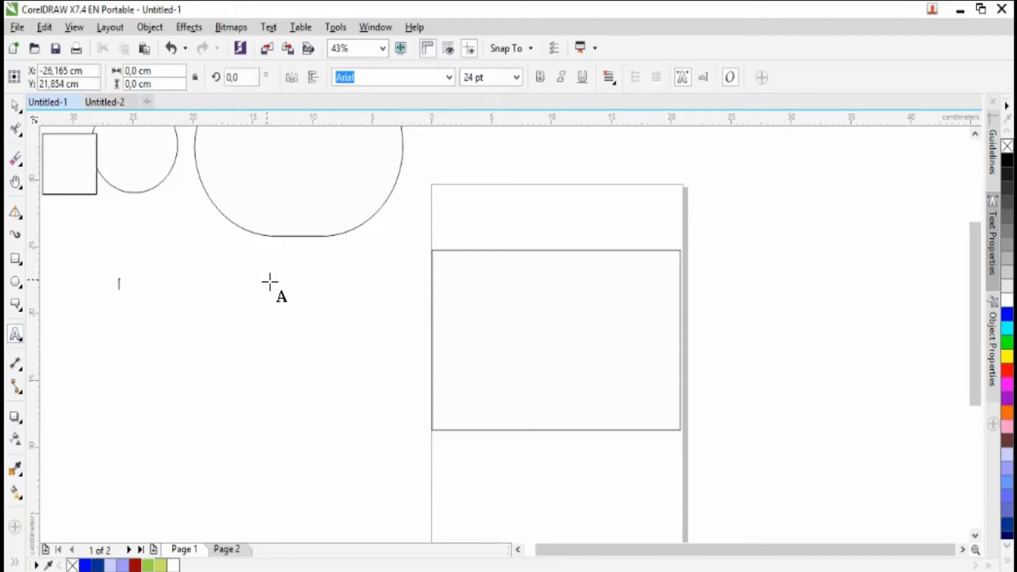
pyautogui.write('HMPIP 2021')
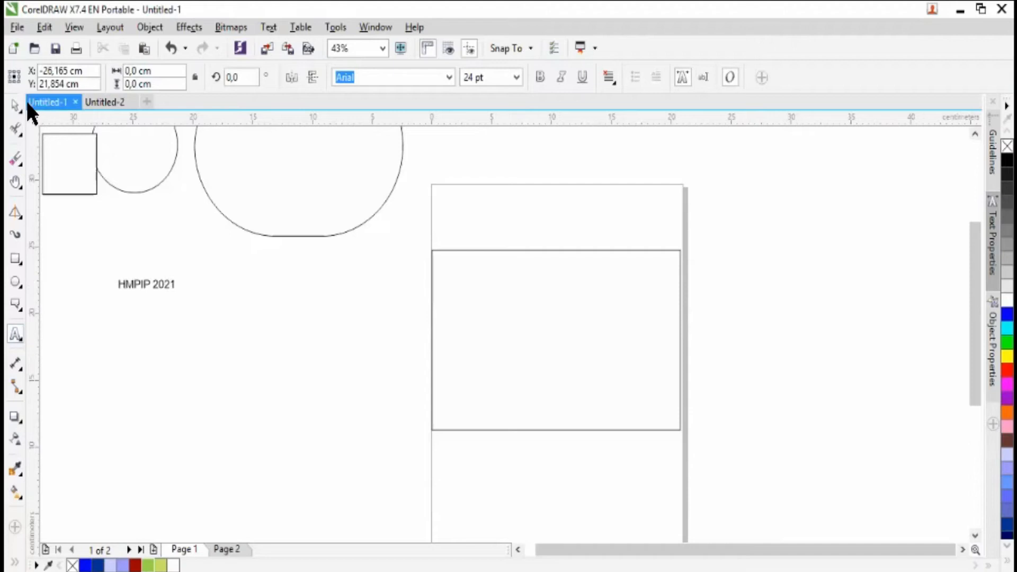
pyautogui.click(16, 105)
pyautogui.moveTo(180, 294); pyautogui.dragTo(359, 393)
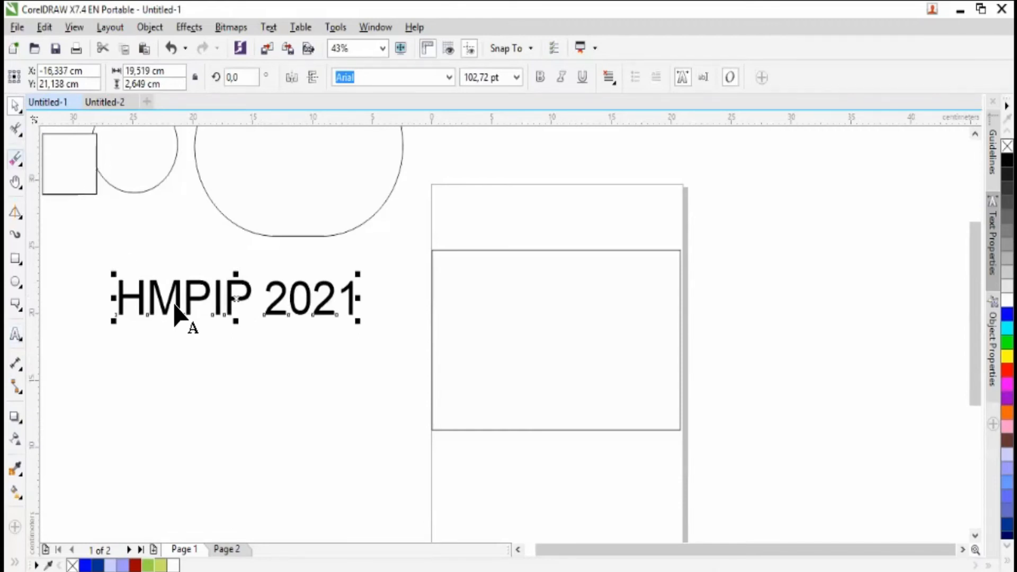
# - Try the Shape tool's spacing handles on the "HMPIP 2021" text and preview the Century Gothic font on it
pyautogui.press('F10')
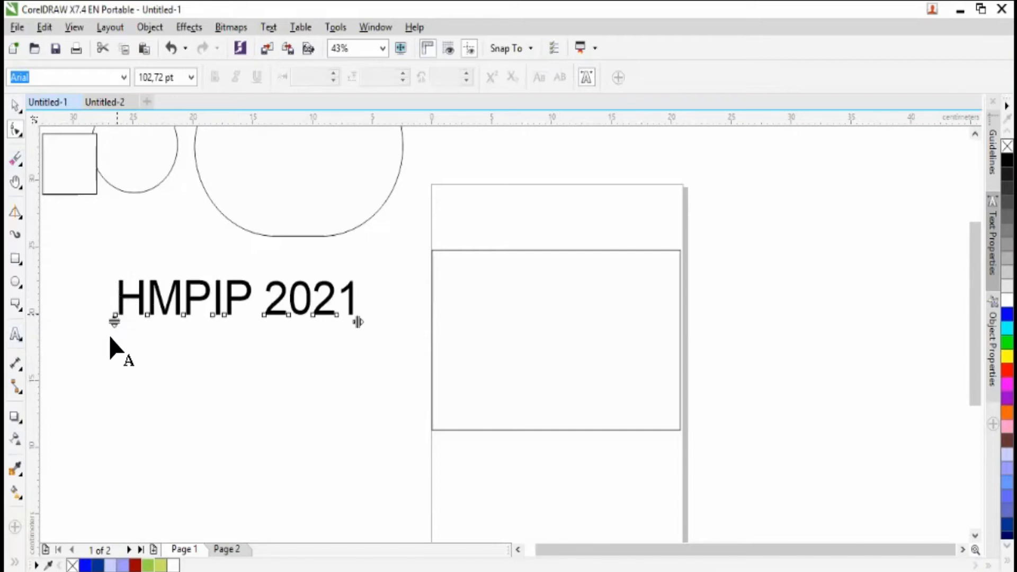
pyautogui.moveTo(118, 326); pyautogui.dragTo(145, 330)
pyautogui.press('space')
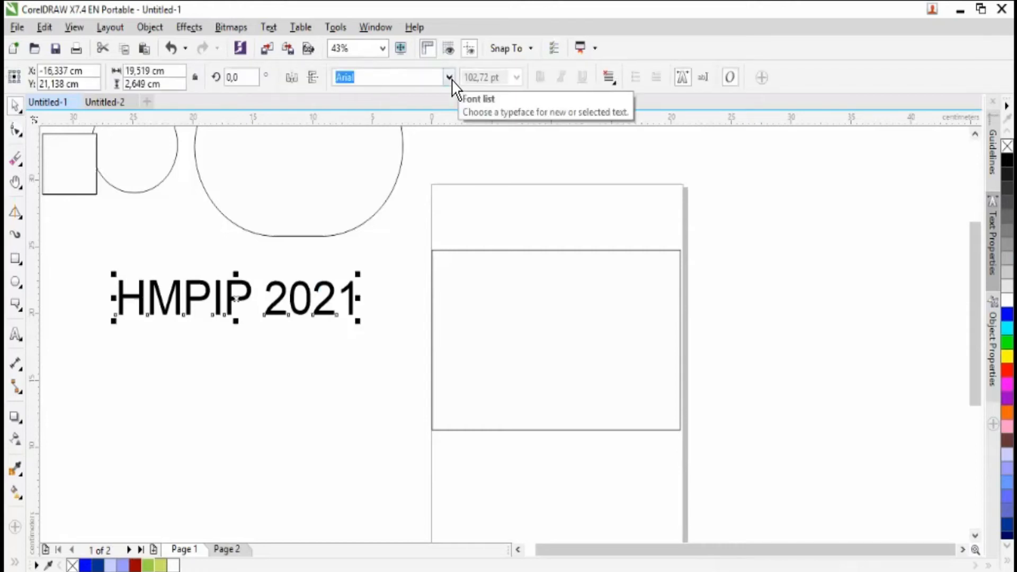
pyautogui.click(446, 83)
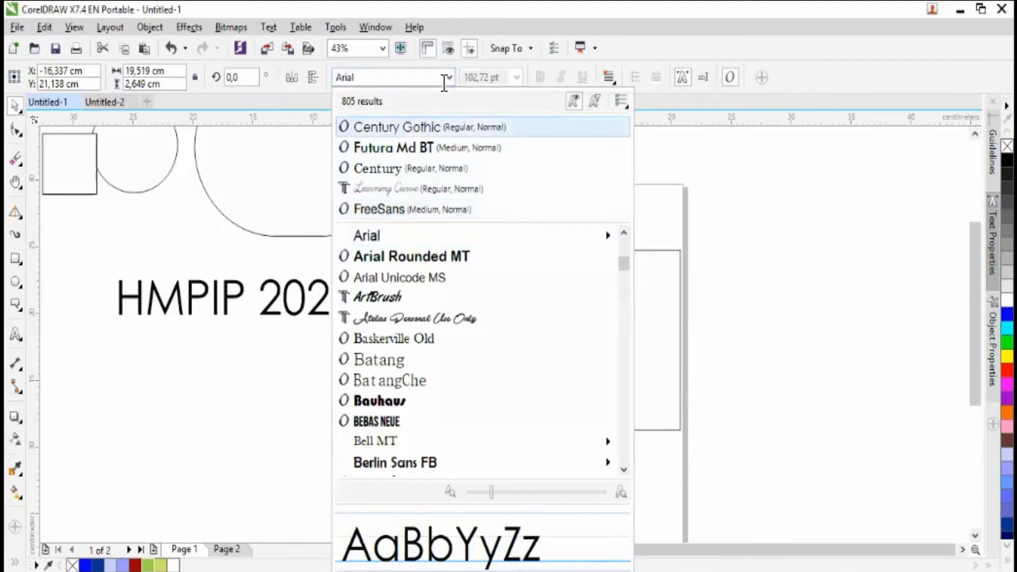
pyautogui.click(289, 297)
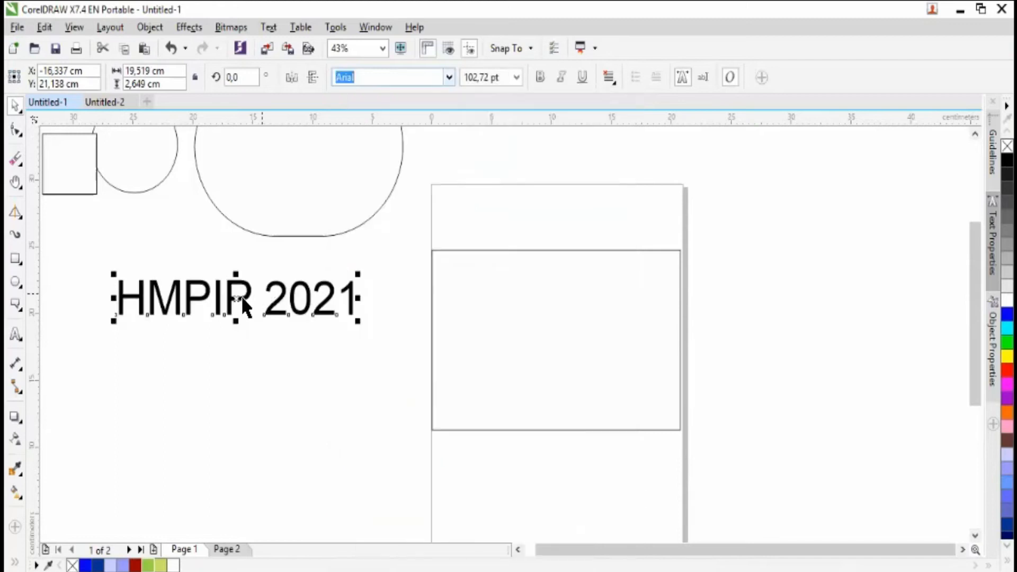
# - Set the "HMPIP 2021" text size to 50 pt and move the text up just below the round shapes
pyautogui.moveTo(239, 299); pyautogui.dragTo(283, 289)
pyautogui.click(512, 77)
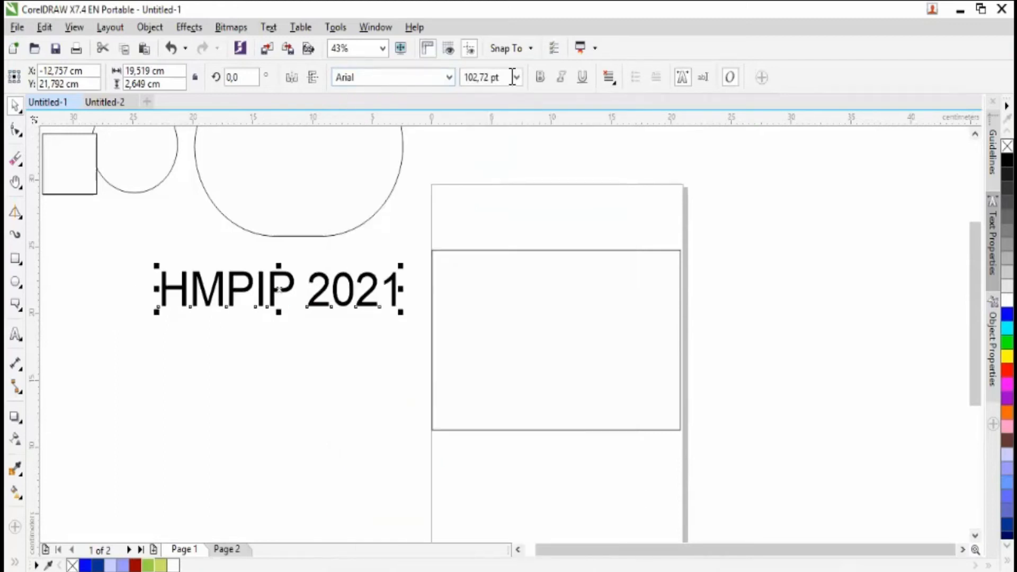
pyautogui.moveTo(450, 78); pyautogui.dragTo(445, 78)
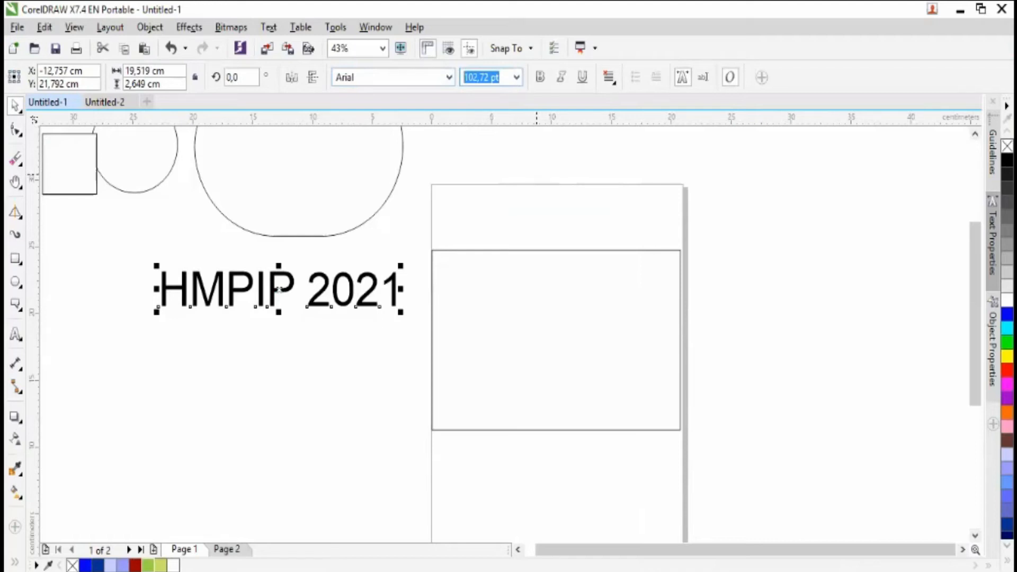
pyautogui.write('50')
pyautogui.press('Return')
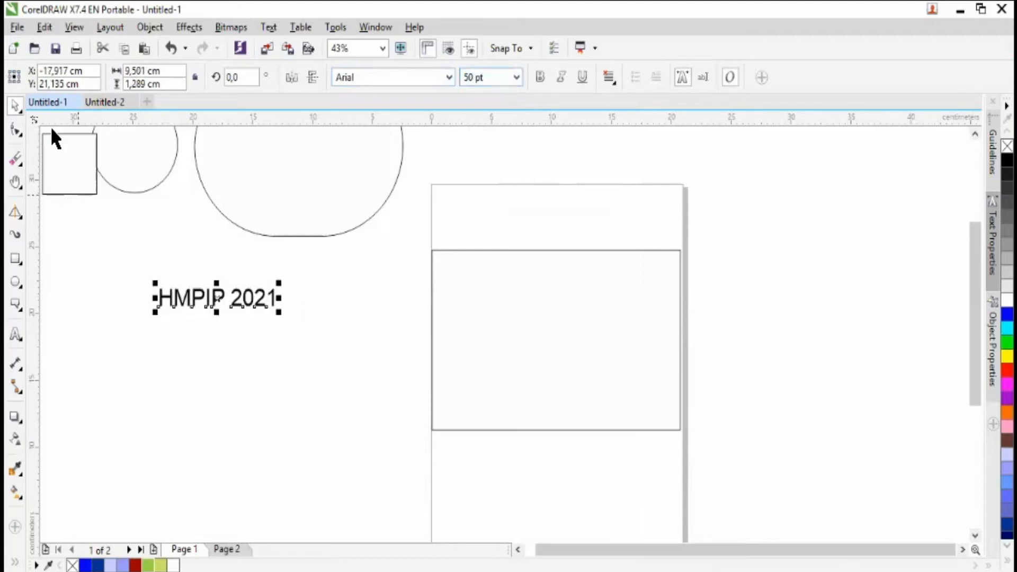
pyautogui.click(97, 362)
pyautogui.moveTo(216, 302); pyautogui.dragTo(162, 268)
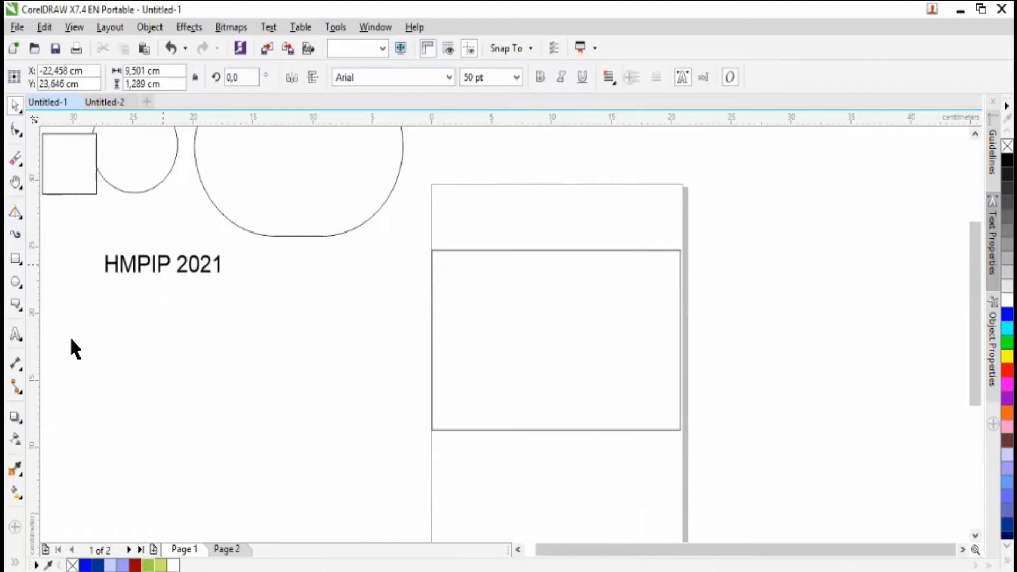
# - Draw a table with the Table tool in the empty area below the "HMPIP 2021" text
pyautogui.click(23, 338)
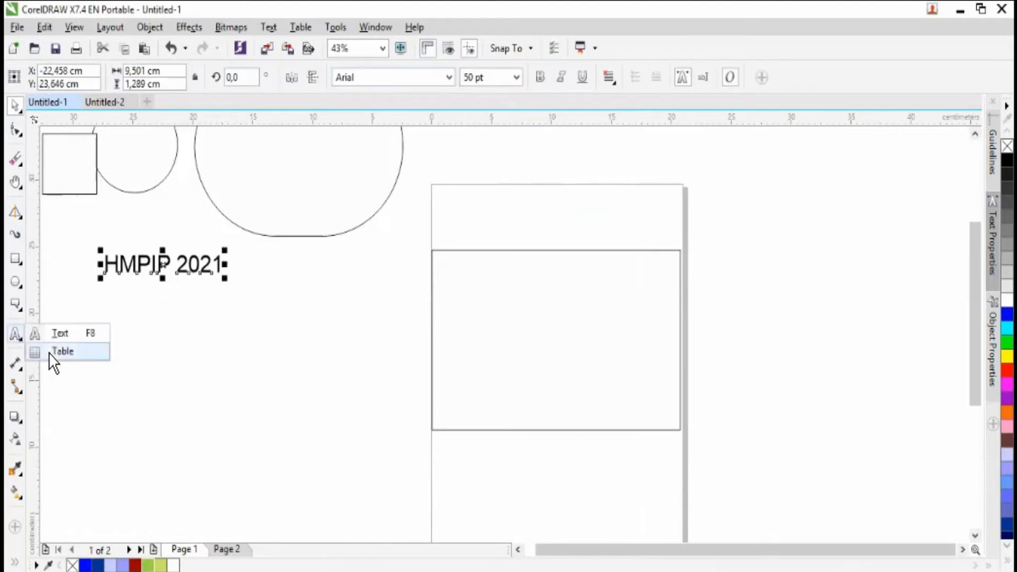
pyautogui.click(53, 351)
pyautogui.moveTo(255, 300); pyautogui.dragTo(374, 400)
# - Delete the table and the "HMPIP 2021" text, and switch back to the Text tool
pyautogui.click(16, 106)
pyautogui.press('Delete')
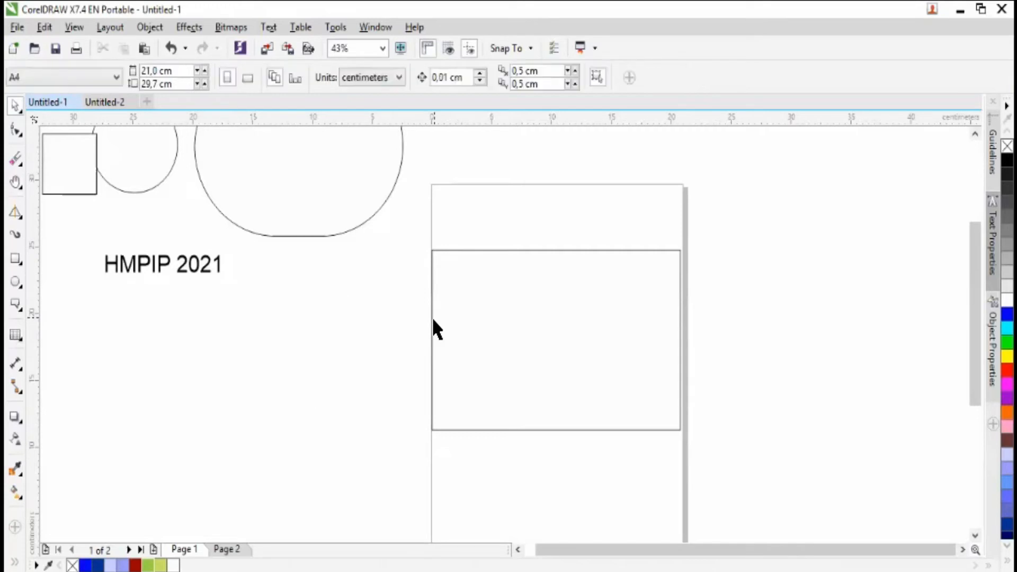
pyautogui.click(132, 263)
pyautogui.press('Delete')
pyautogui.click(23, 338)
pyautogui.click(54, 339)
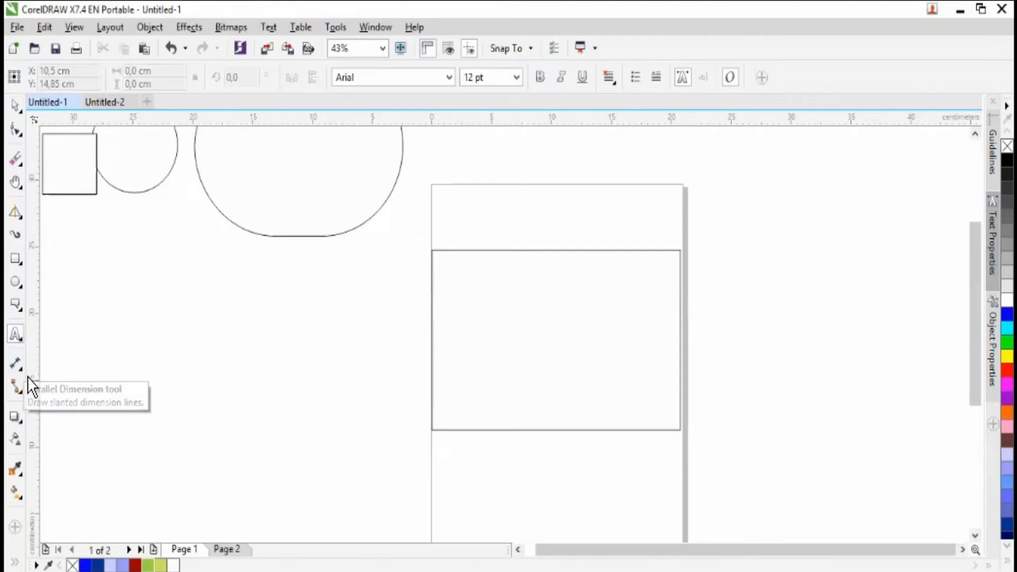
# - Draw two slanted dimension lines with the Parallel Dimension tool below the large rounded shape, the first about 9.4 cm long
pyautogui.click(20, 369)
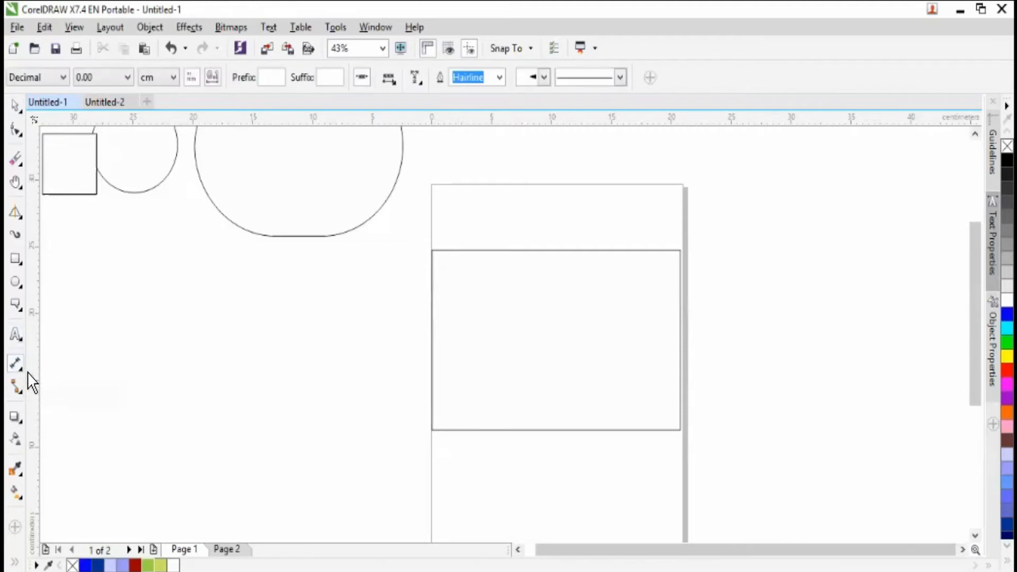
pyautogui.click(26, 370)
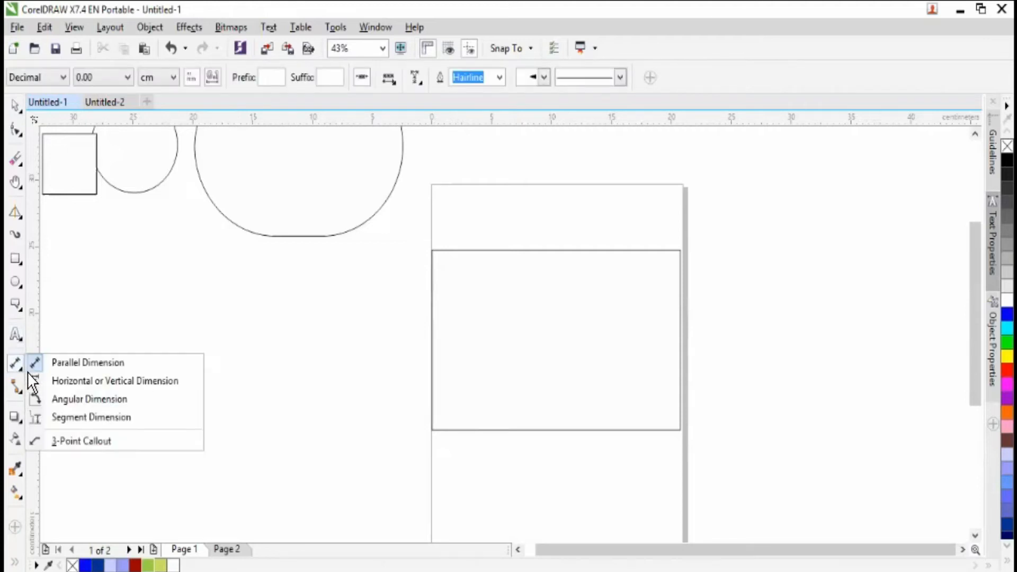
pyautogui.click(86, 370)
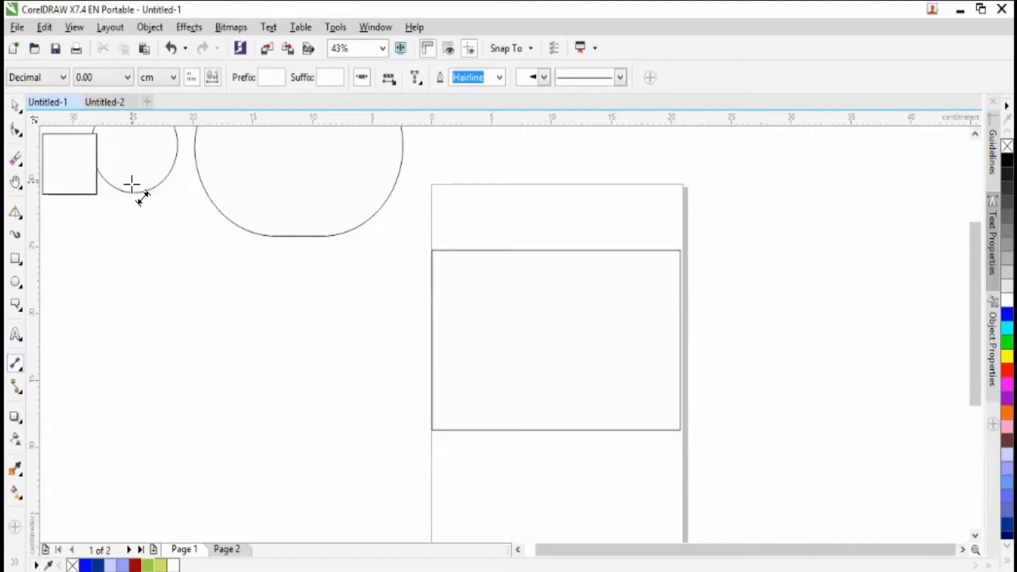
pyautogui.moveTo(167, 339)
pyautogui.mouseDown()
pyautogui.moveTo(267, 415)
pyautogui.moveTo(264, 401)
pyautogui.mouseUp()
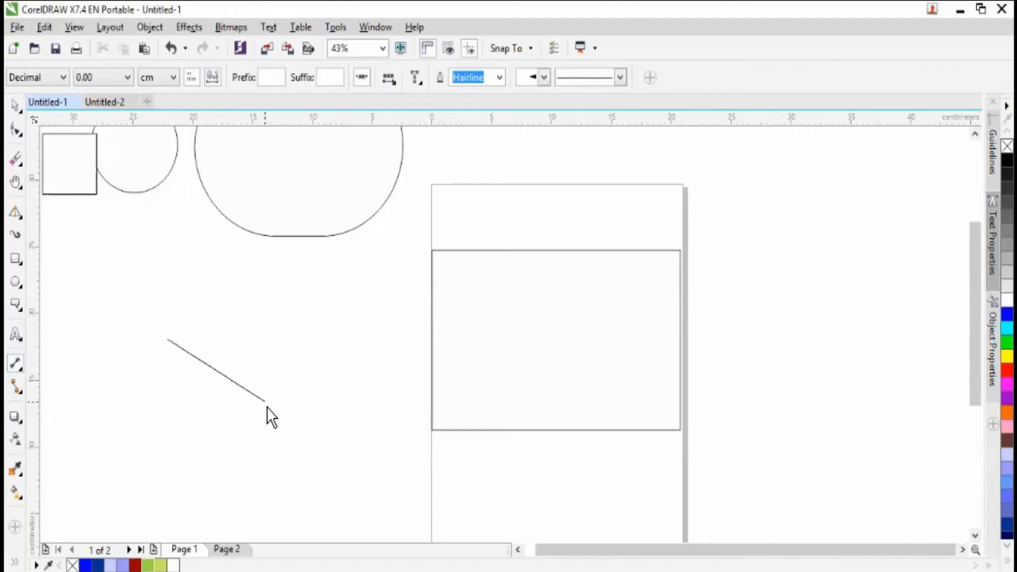
pyautogui.click(304, 324)
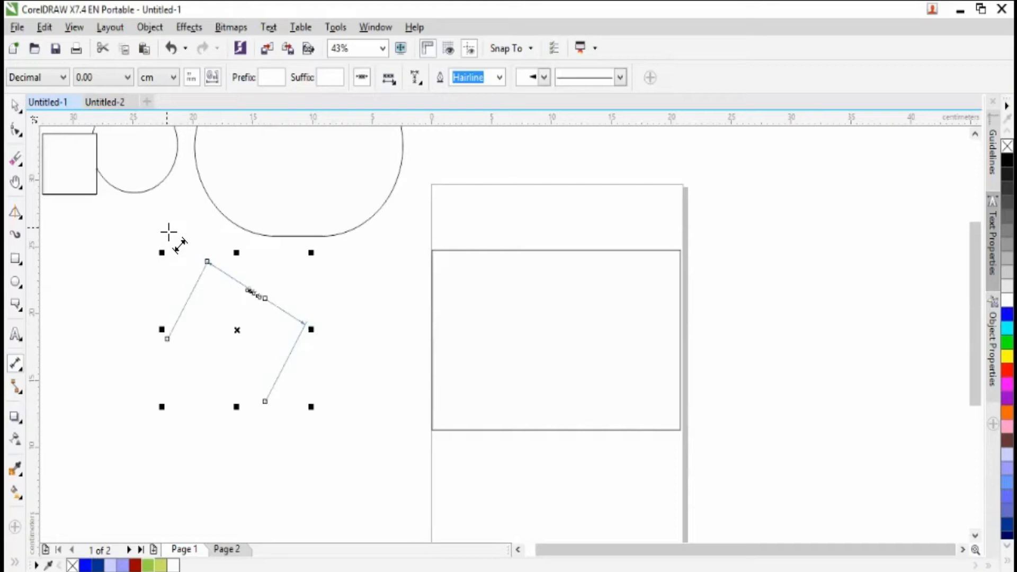
pyautogui.moveTo(363, 315); pyautogui.dragTo(307, 358)
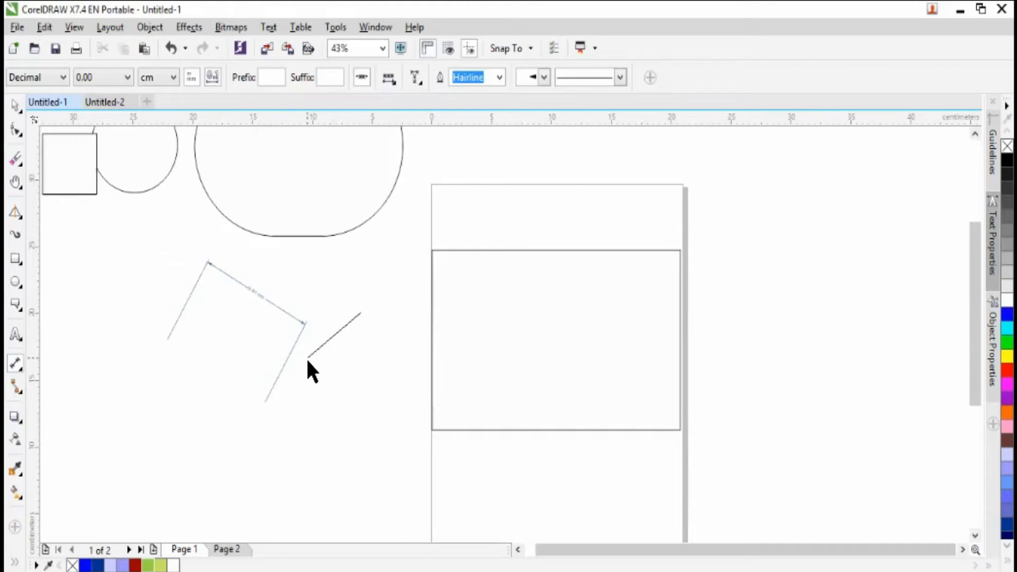
pyautogui.click(388, 419)
# - Delete the second parallel dimension, the one nearest the page
pyautogui.click(15, 105)
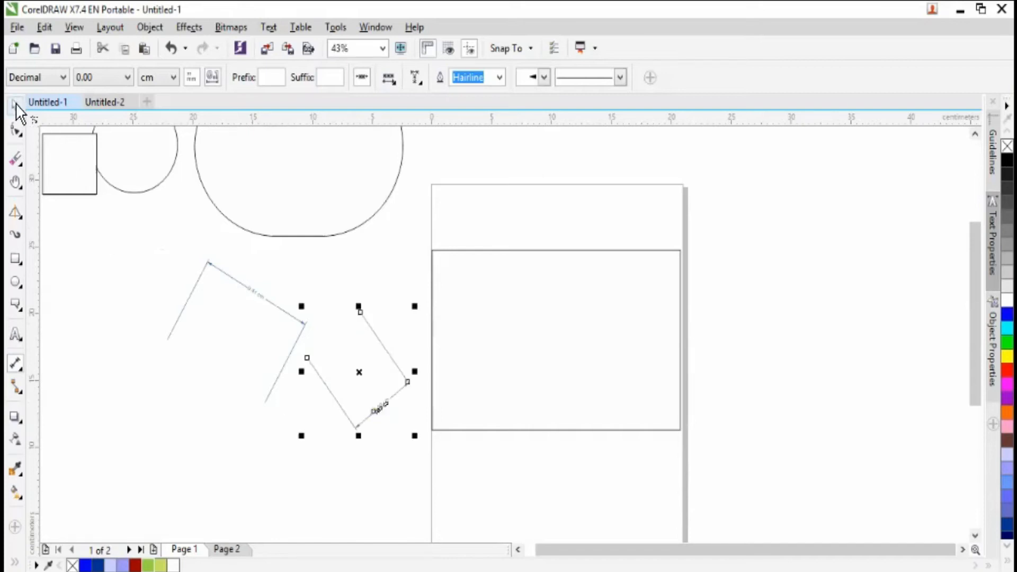
pyautogui.moveTo(362, 376); pyautogui.dragTo(366, 325)
pyautogui.press('Delete')
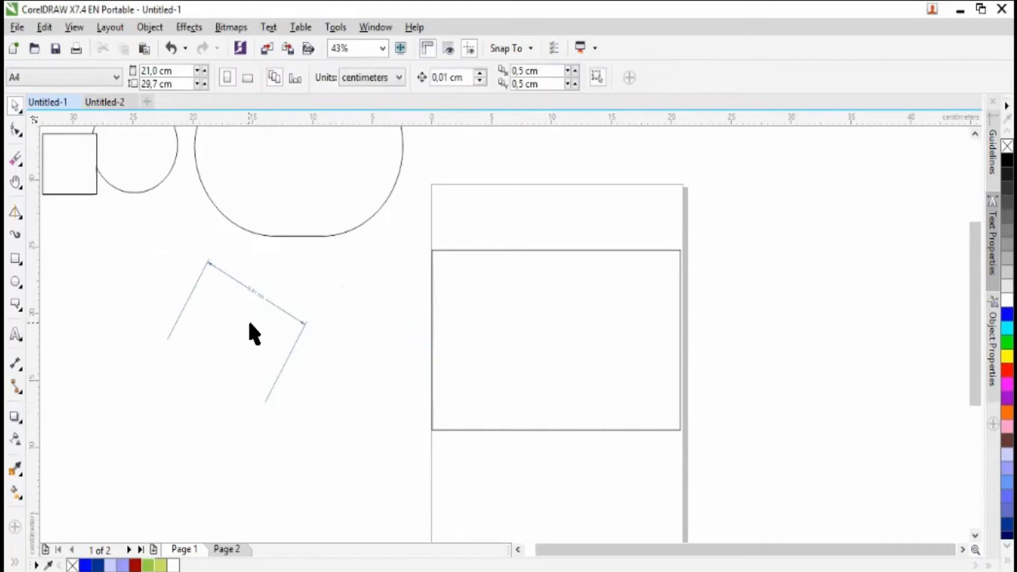
# - Check the remaining parallel dimension's measurement label up close and delete the dimension
pyautogui.click(22, 188)
pyautogui.click(61, 182)
pyautogui.moveTo(194, 251); pyautogui.dragTo(402, 420)
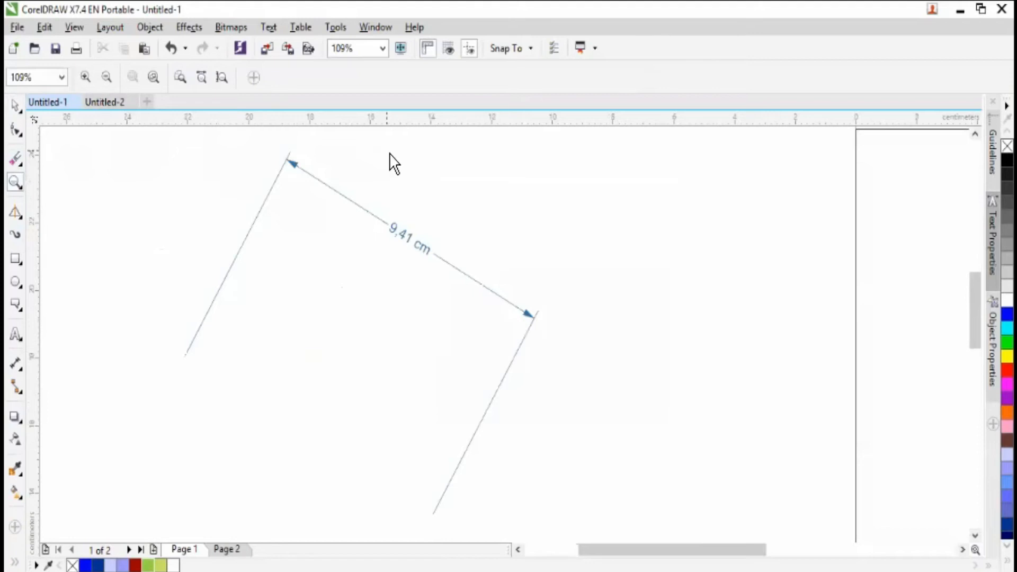
pyautogui.click(105, 77)
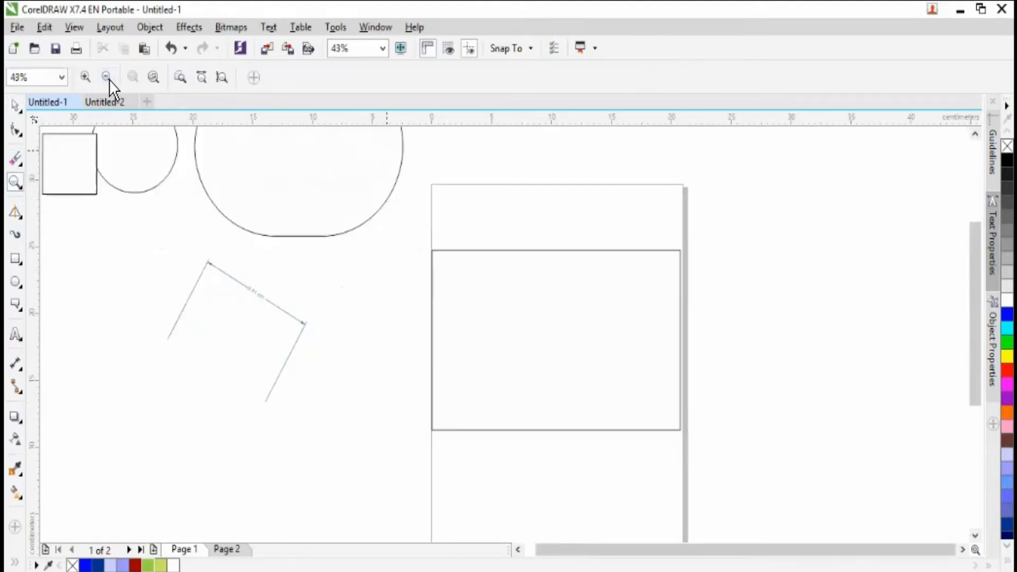
pyautogui.click(17, 108)
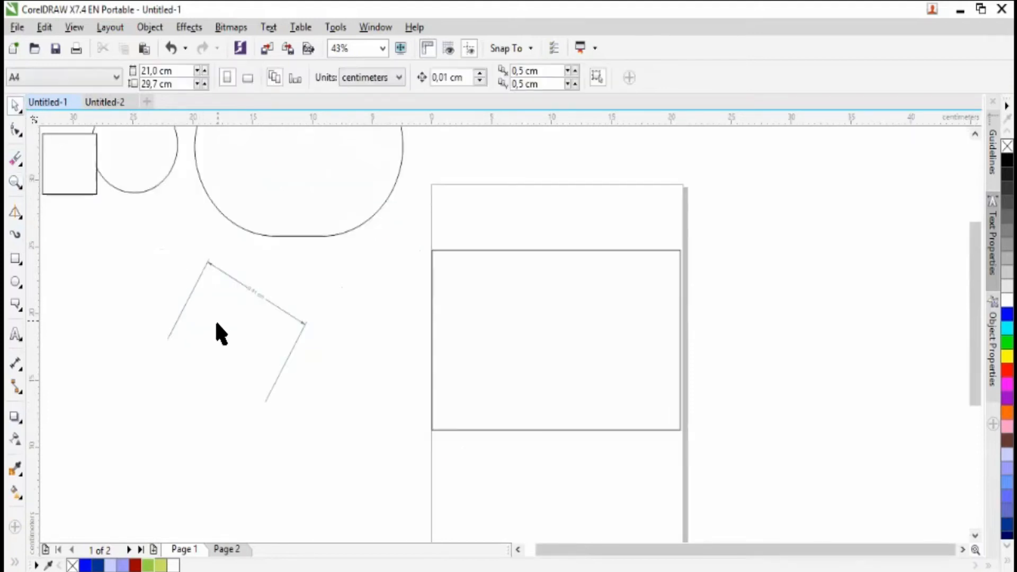
pyautogui.click(253, 291)
pyautogui.moveTo(154, 243); pyautogui.dragTo(369, 438)
pyautogui.press('Delete')
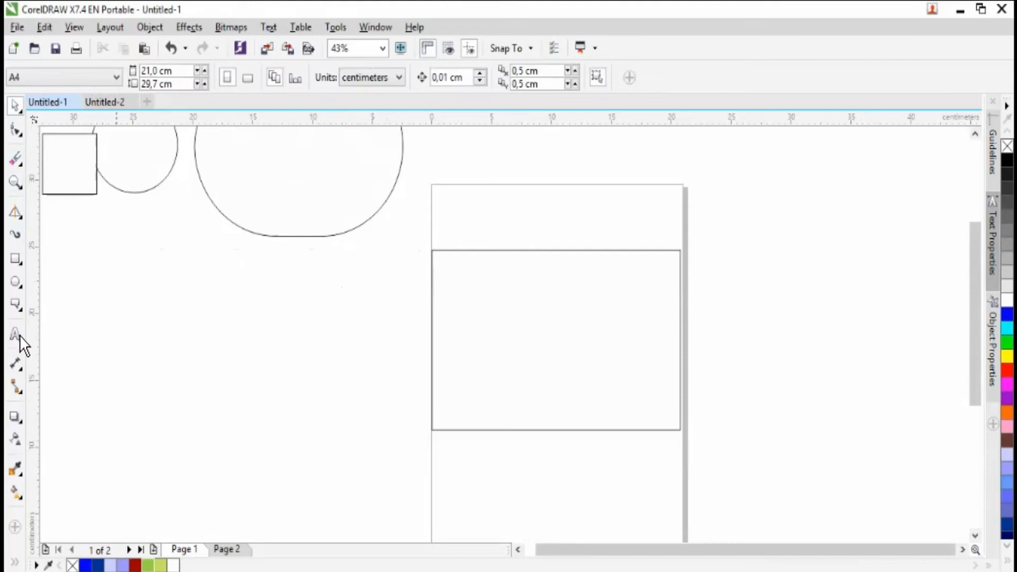
# - Draw a horizontal dimension about 12.85 cm long below the large rounded shape with the Horizontal or Vertical Dimension tool
pyautogui.click(23, 370)
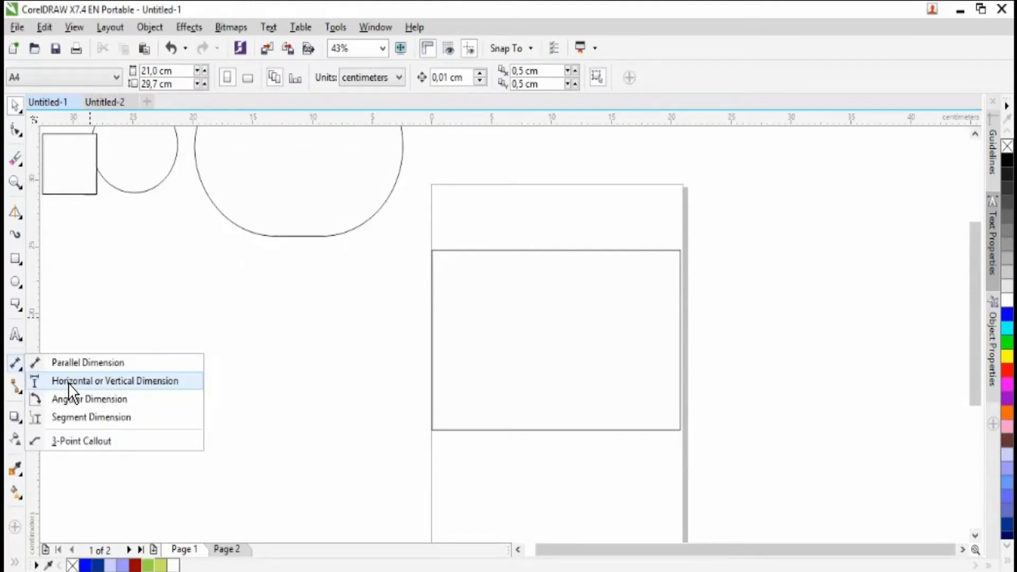
pyautogui.click(70, 383)
pyautogui.moveTo(165, 315); pyautogui.dragTo(310, 391)
pyautogui.click(320, 393)
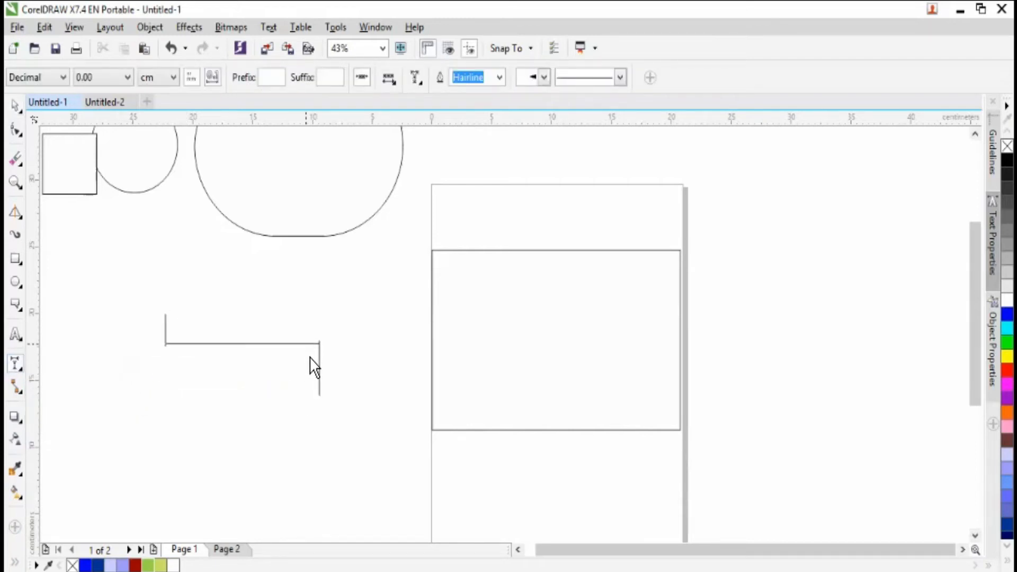
pyautogui.click(312, 355)
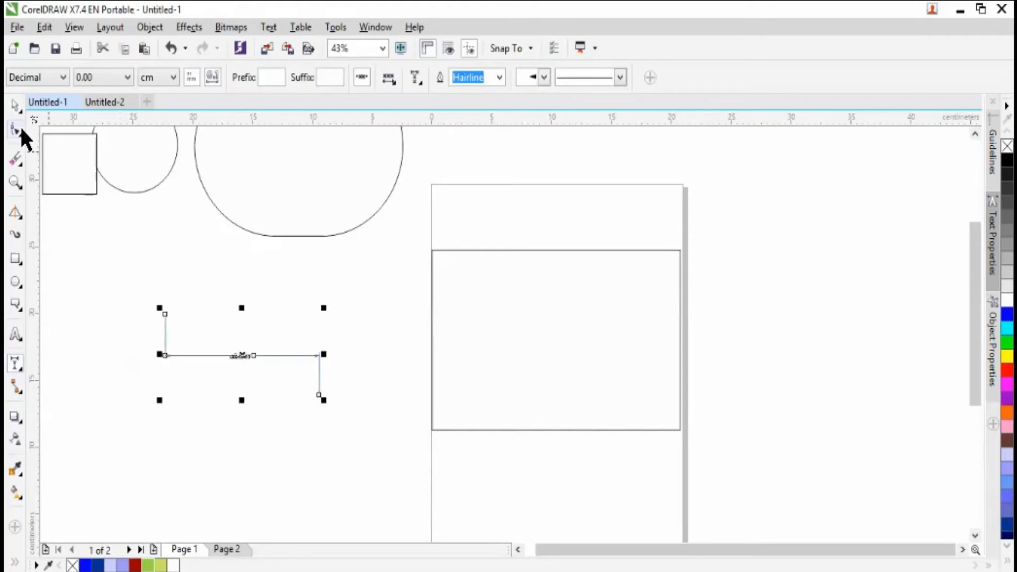
# - Check the horizontal dimension's measurement label up close and delete the dimension
pyautogui.click(20, 106)
pyautogui.click(20, 216)
pyautogui.click(48, 215)
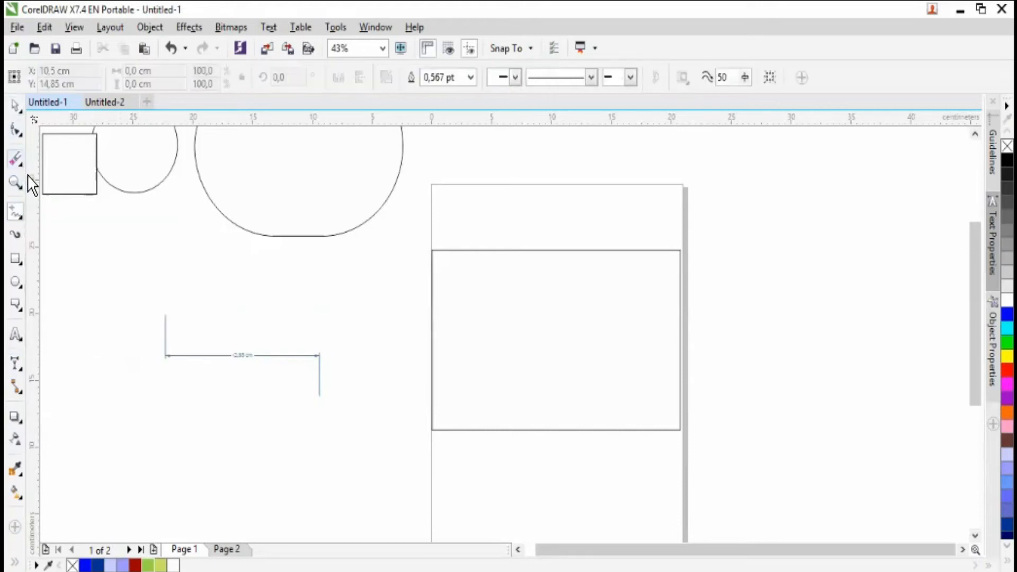
pyautogui.click(22, 185)
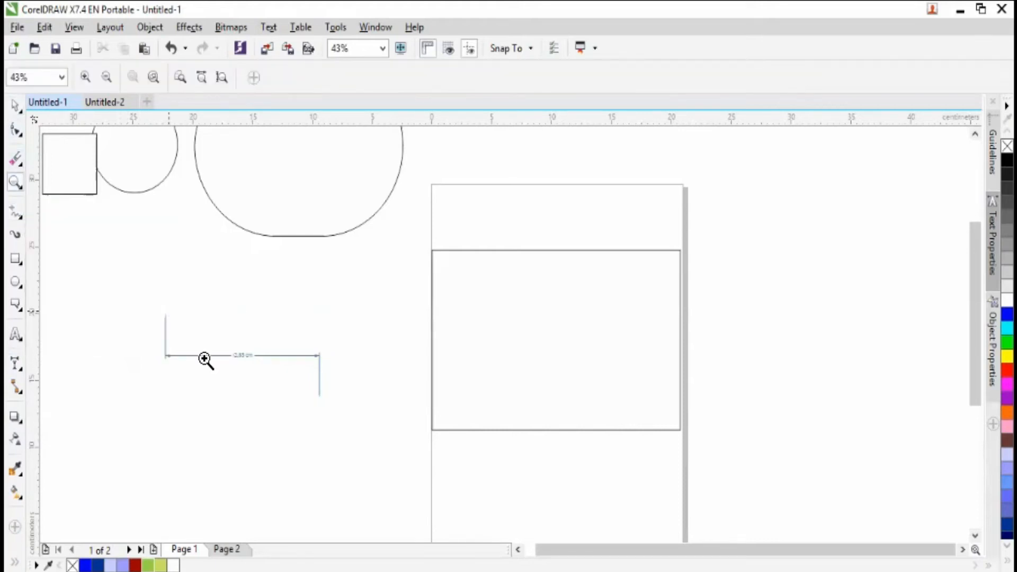
pyautogui.moveTo(197, 318); pyautogui.dragTo(287, 411)
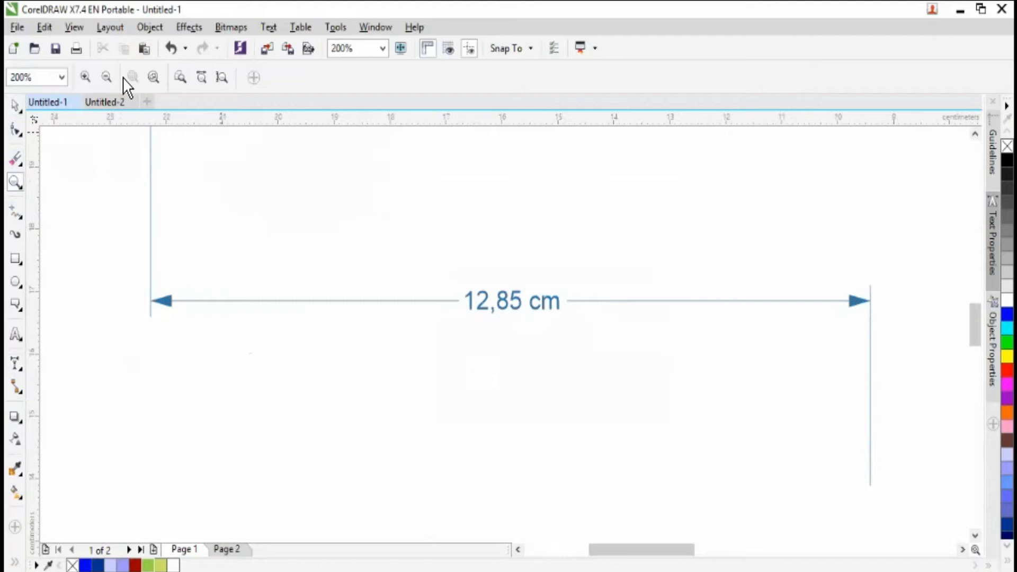
pyautogui.click(108, 79)
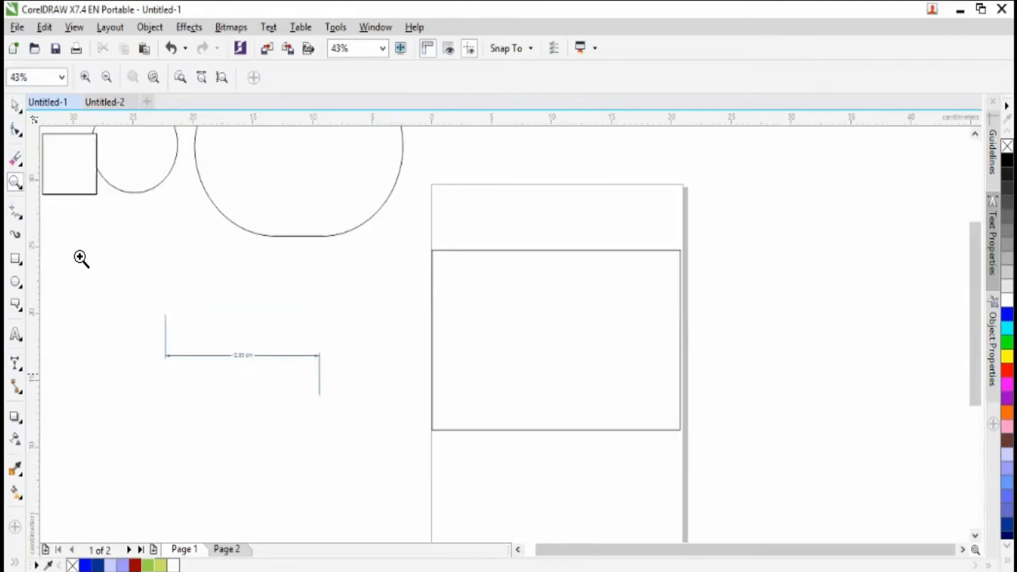
pyautogui.click(17, 108)
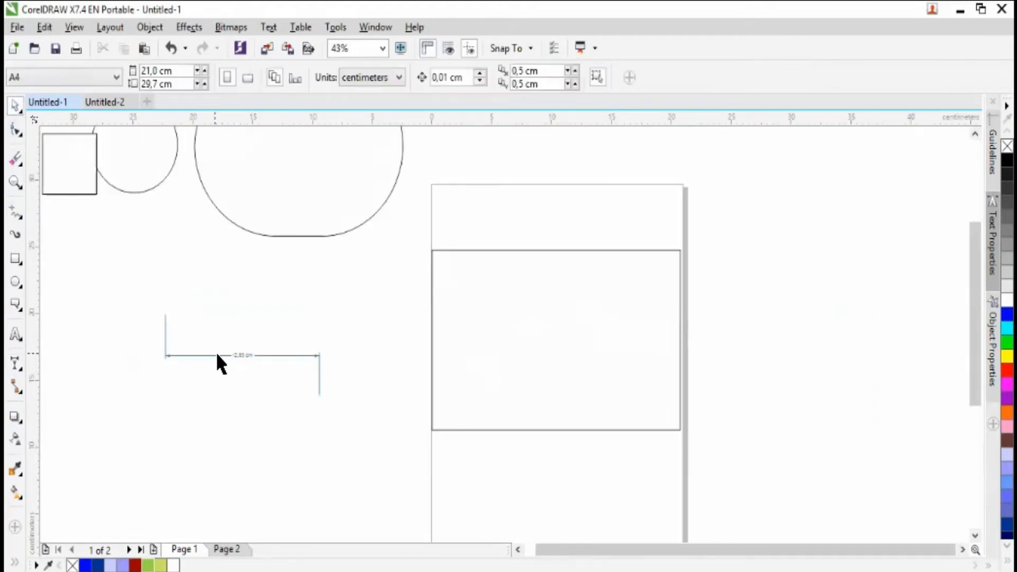
pyautogui.moveTo(135, 281); pyautogui.dragTo(395, 444)
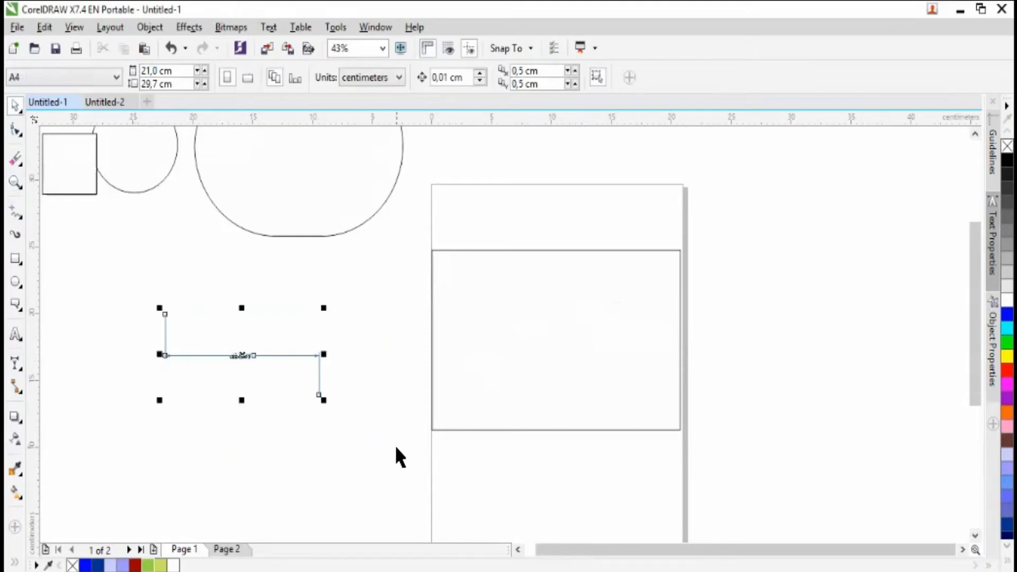
pyautogui.press('Delete')
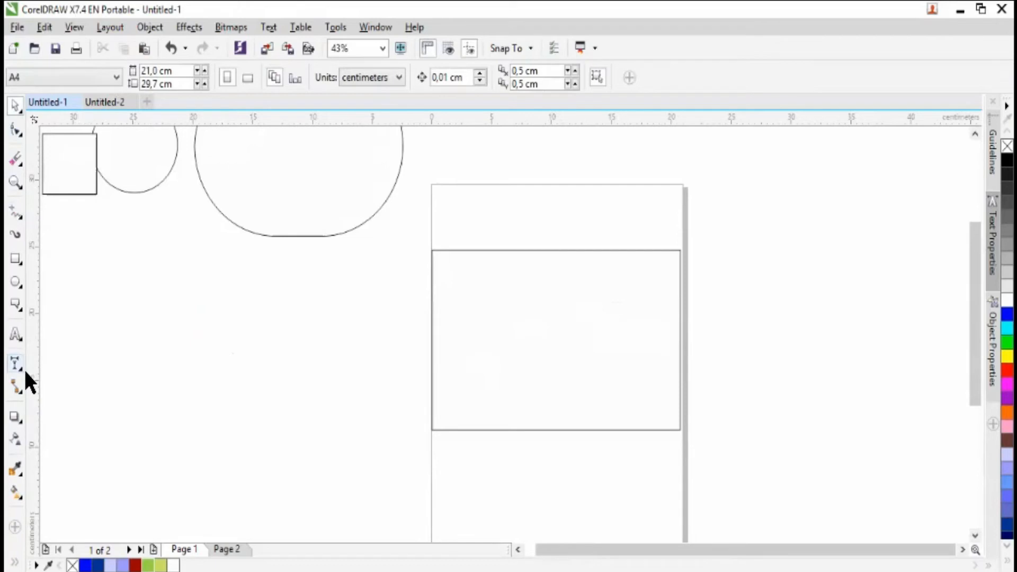
# - Draw an angular dimension of about 29.39° below the large rounded shape and shift it slightly up and to the left
pyautogui.click(25, 372)
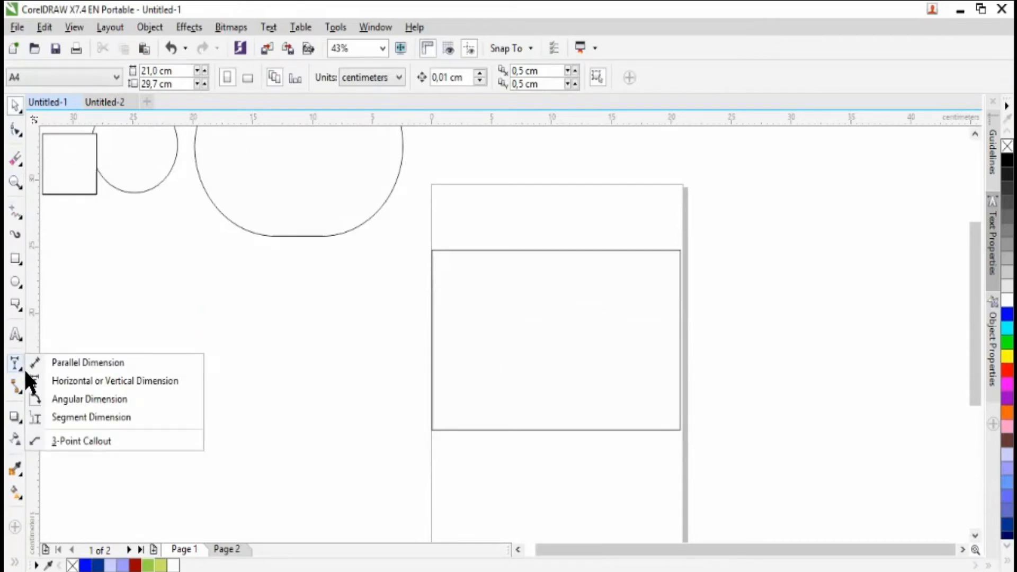
pyautogui.click(63, 407)
pyautogui.moveTo(154, 322); pyautogui.dragTo(240, 409)
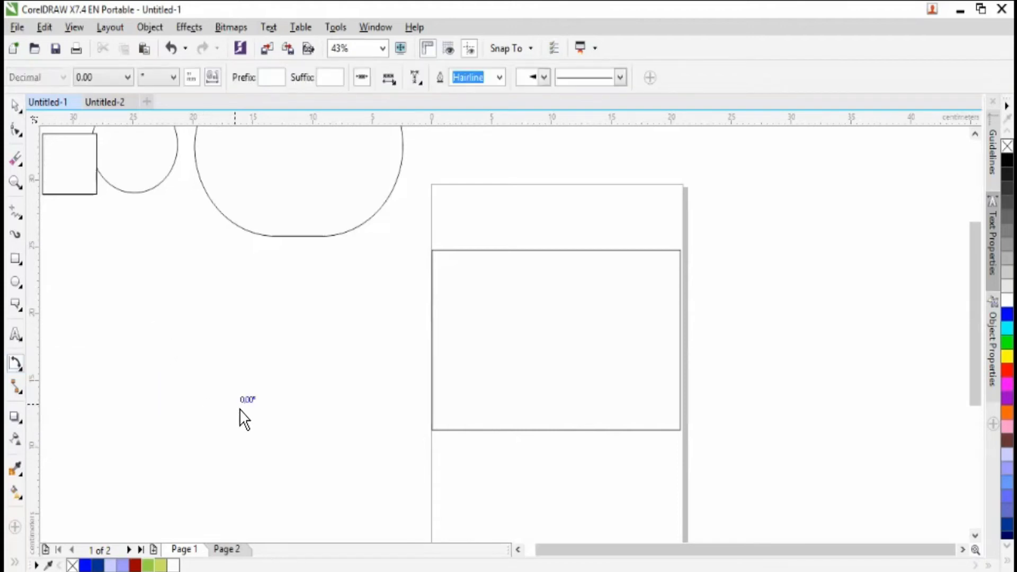
pyautogui.click(227, 345)
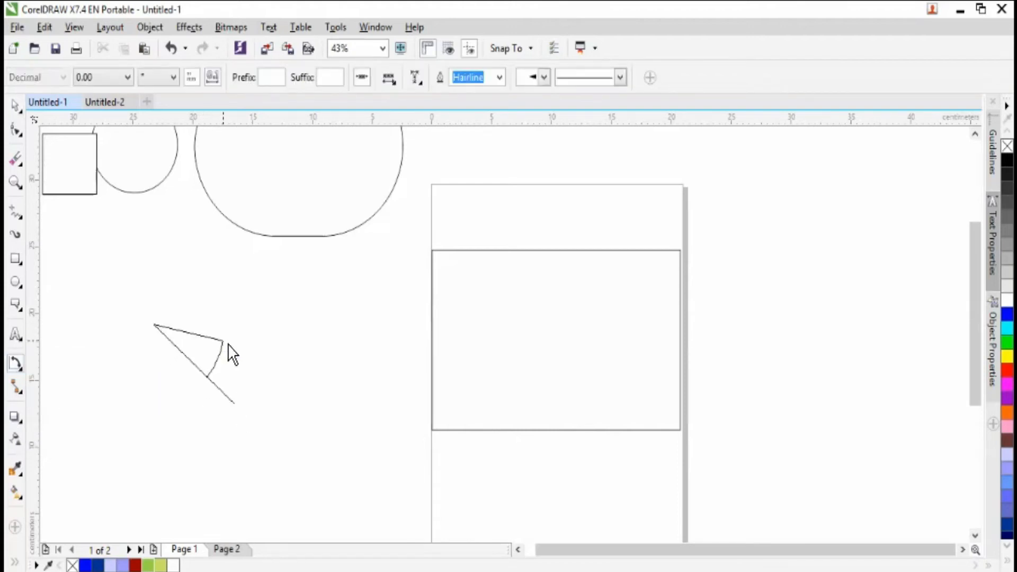
pyautogui.click(228, 308)
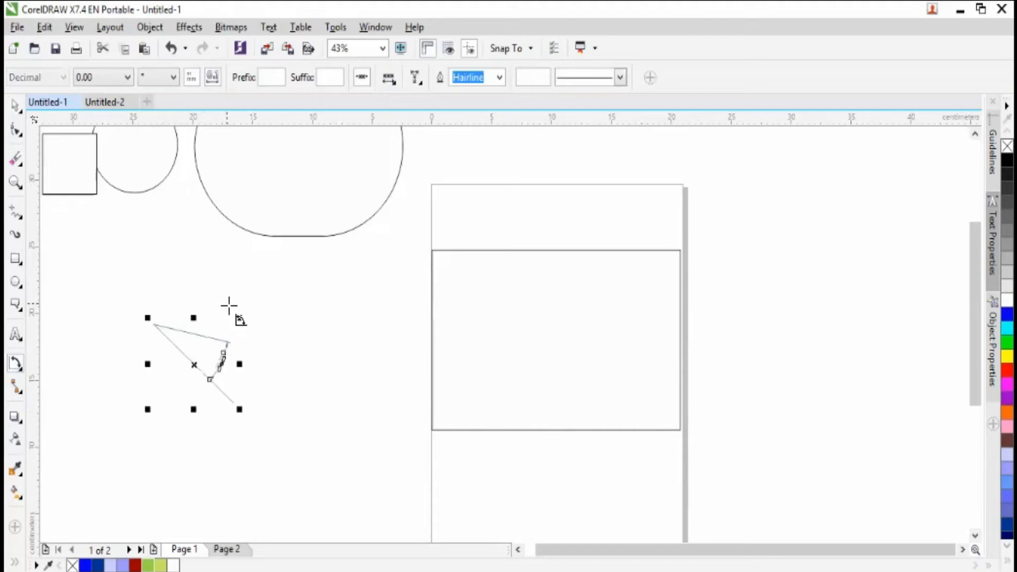
pyautogui.click(15, 109)
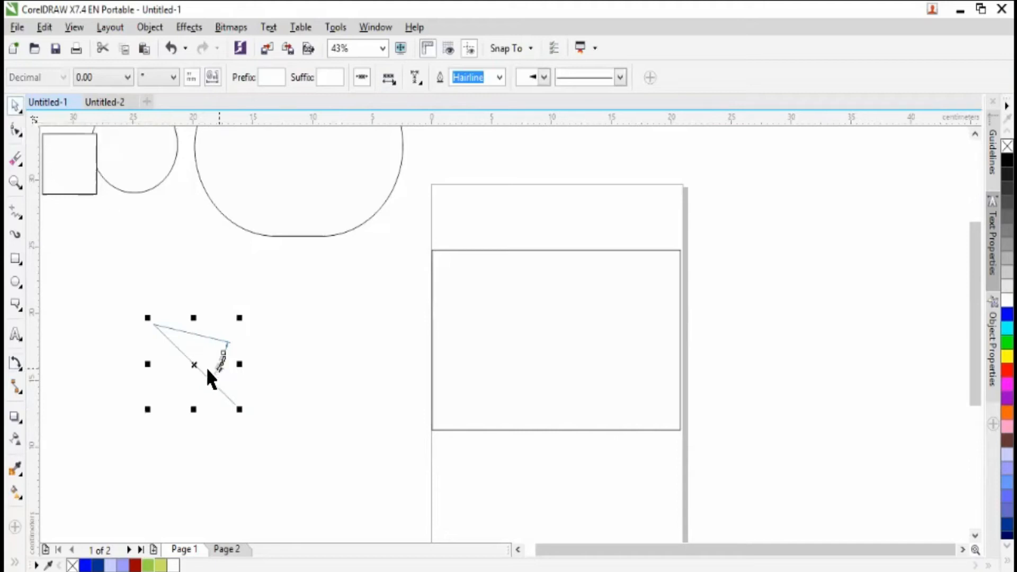
pyautogui.moveTo(197, 367); pyautogui.dragTo(177, 322)
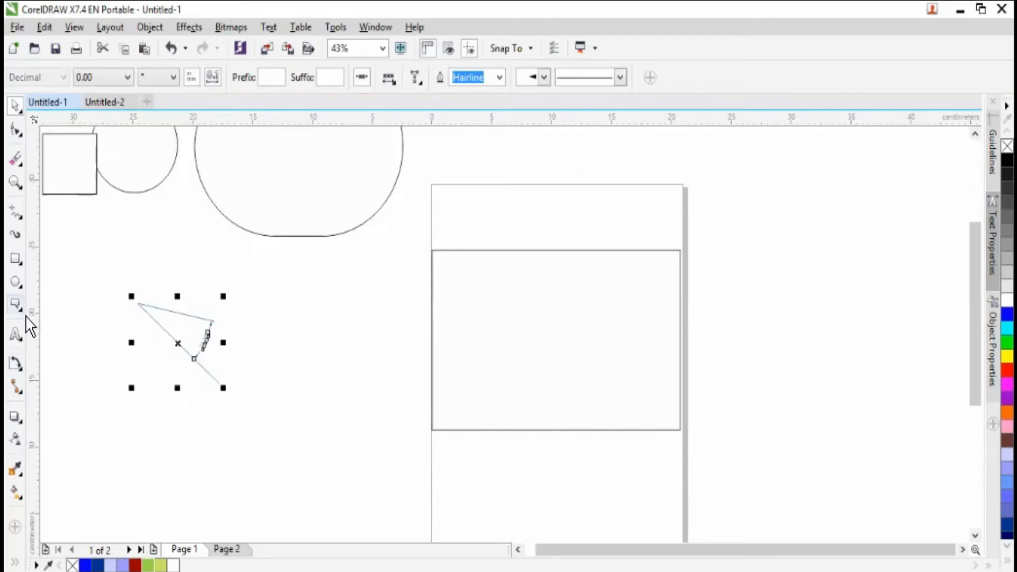
pyautogui.click(287, 343)
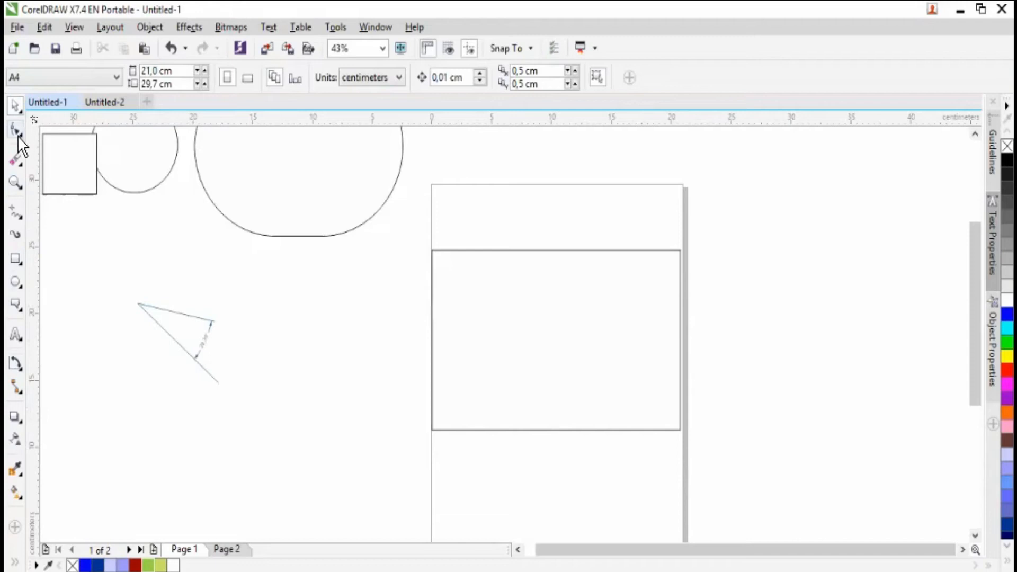
# - Check the angular dimension's label up close and delete the dimension
pyautogui.click(15, 182)
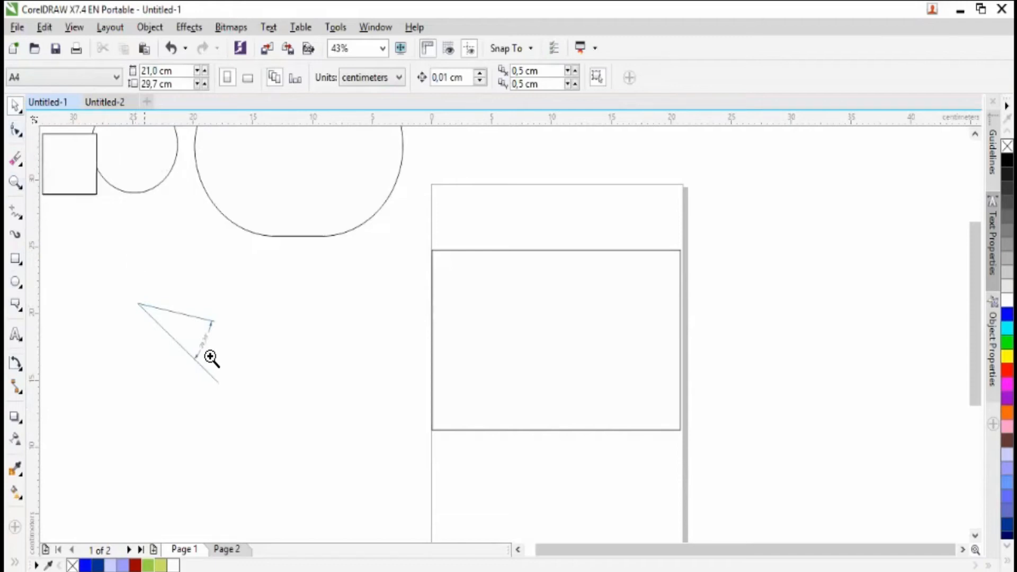
pyautogui.moveTo(175, 305); pyautogui.dragTo(268, 415)
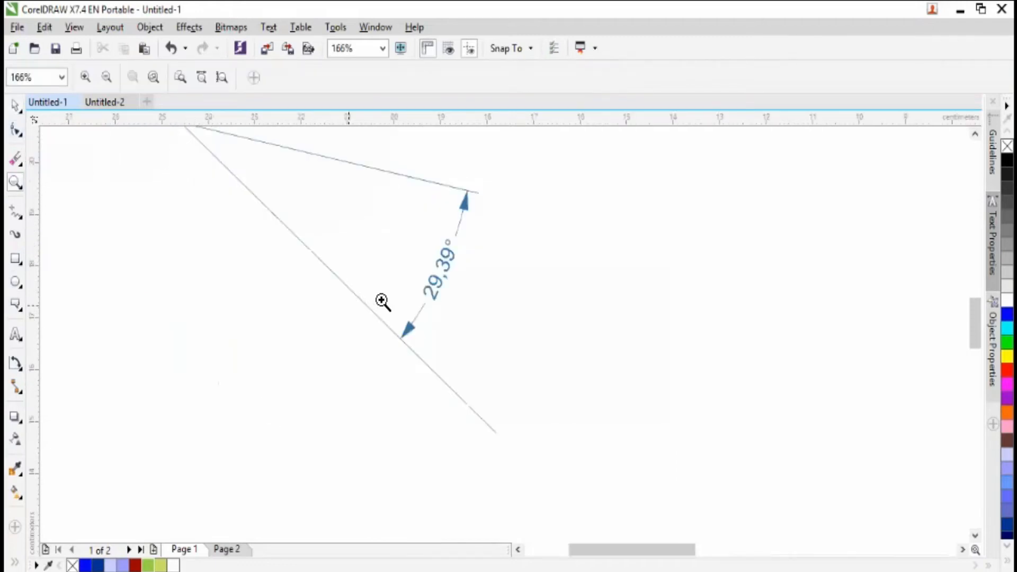
pyautogui.click(107, 77)
pyautogui.click(16, 105)
pyautogui.moveTo(130, 277); pyautogui.dragTo(298, 445)
pyautogui.press('Delete')
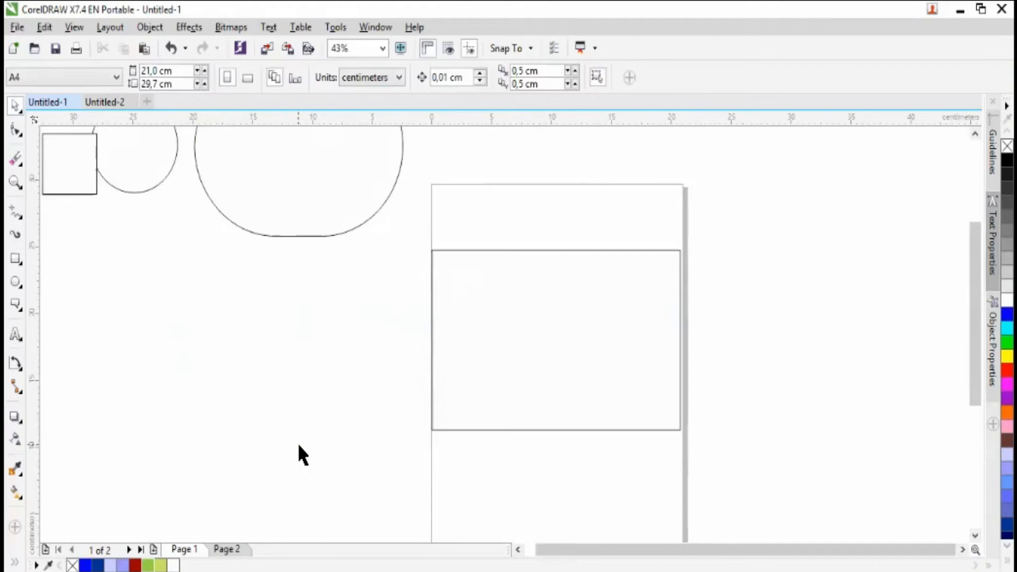
# - Dimension the circle's width with the Segment Dimension tool, placing the dimension line far below the circle
pyautogui.click(27, 376)
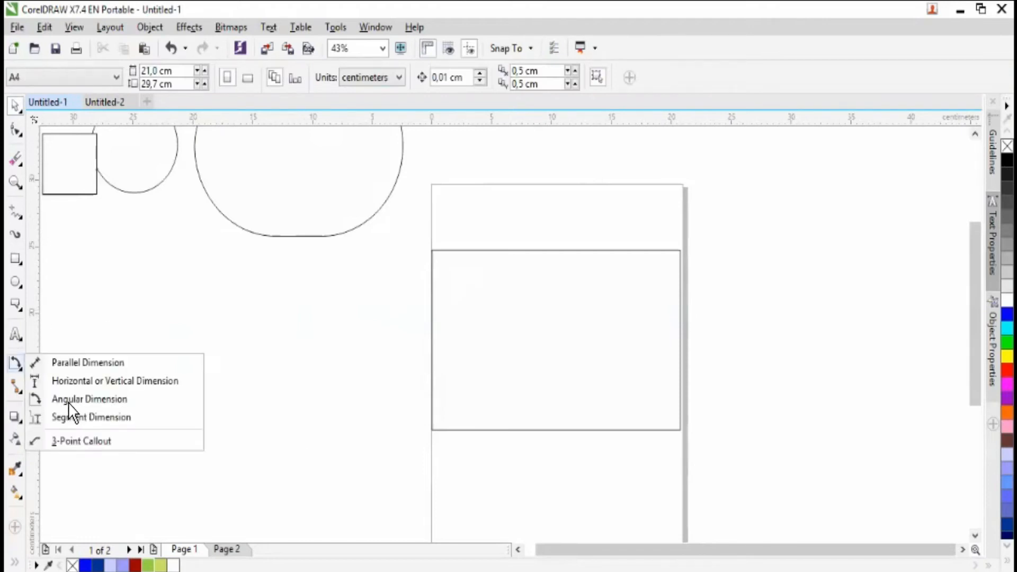
pyautogui.click(93, 418)
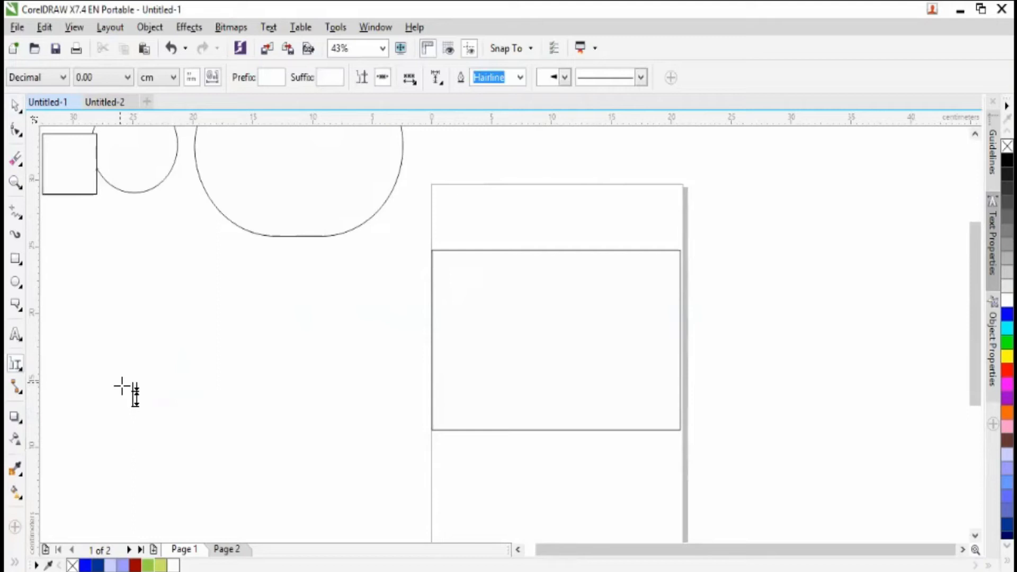
pyautogui.click(226, 382)
pyautogui.moveTo(135, 316); pyautogui.dragTo(228, 358)
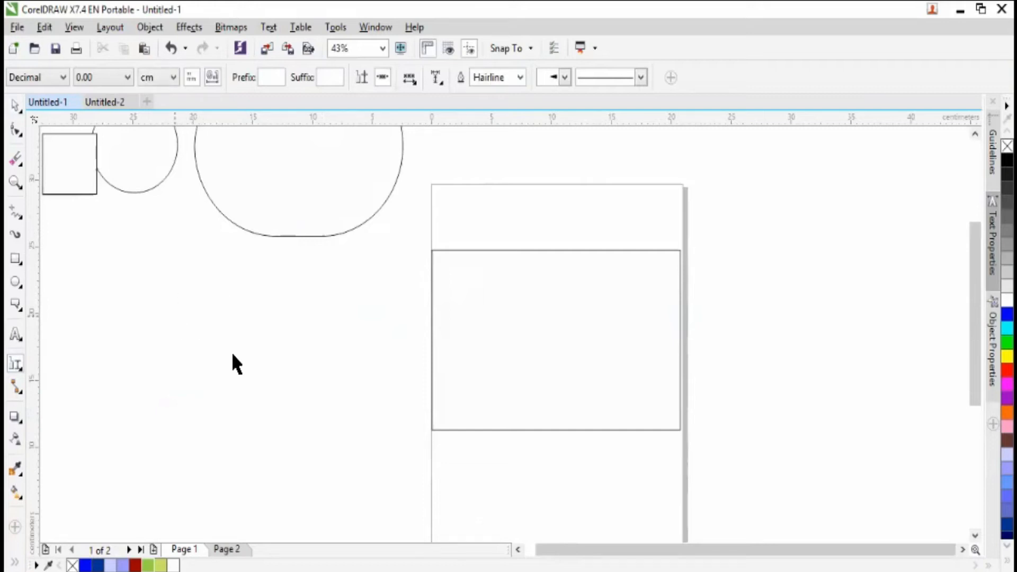
pyautogui.click(127, 192)
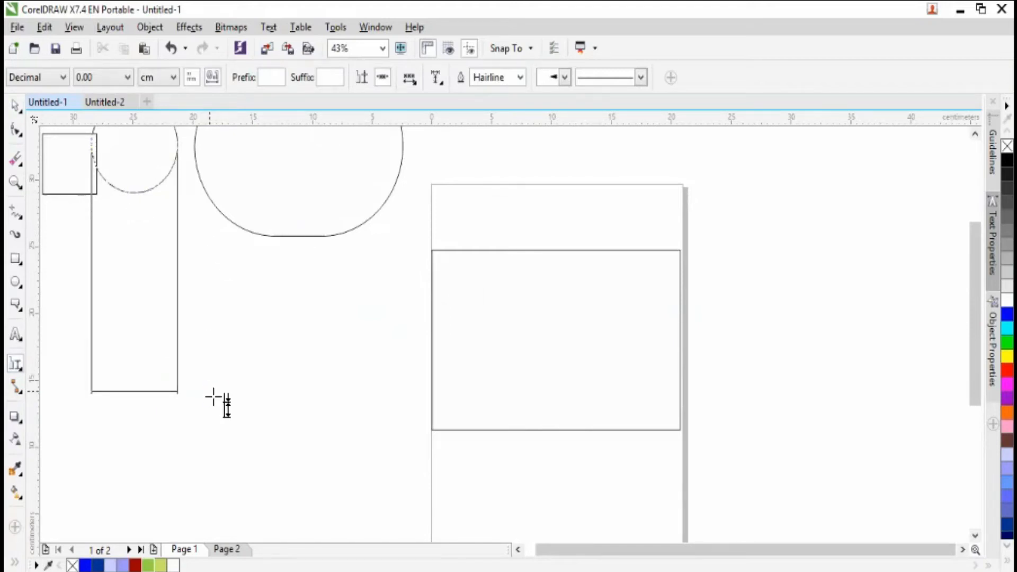
pyautogui.click(213, 397)
# - Move the circle with its attached segment dimension down and to the right, clear of the square, and deselect it
pyautogui.click(15, 105)
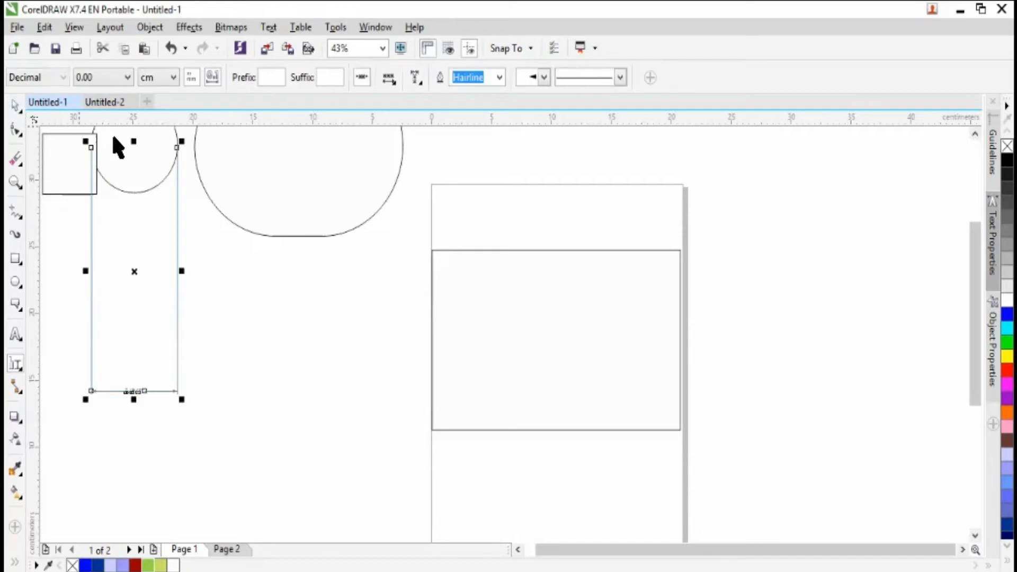
pyautogui.moveTo(148, 193); pyautogui.dragTo(164, 259)
pyautogui.click(182, 443)
pyautogui.click(165, 277)
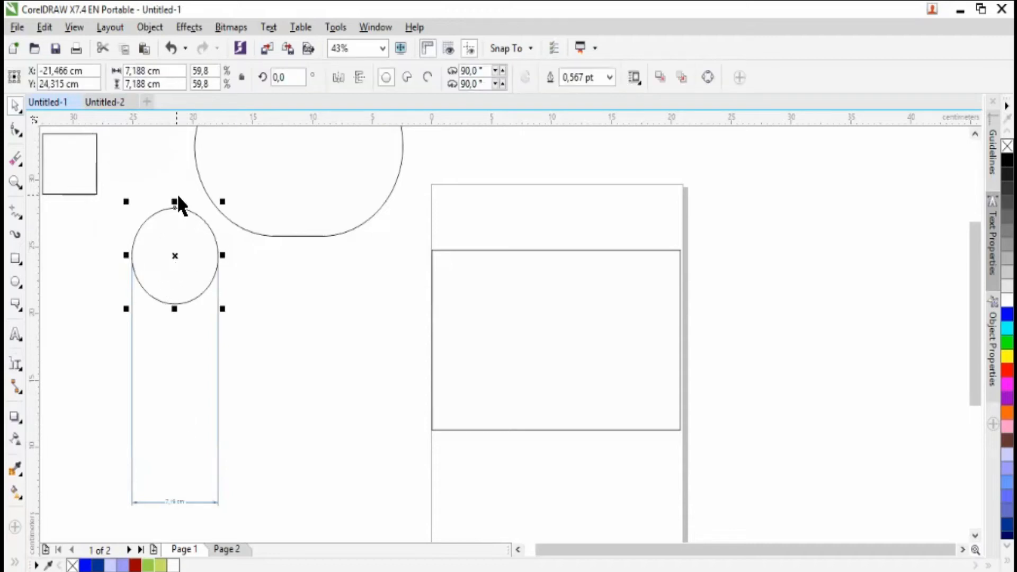
pyautogui.click(202, 402)
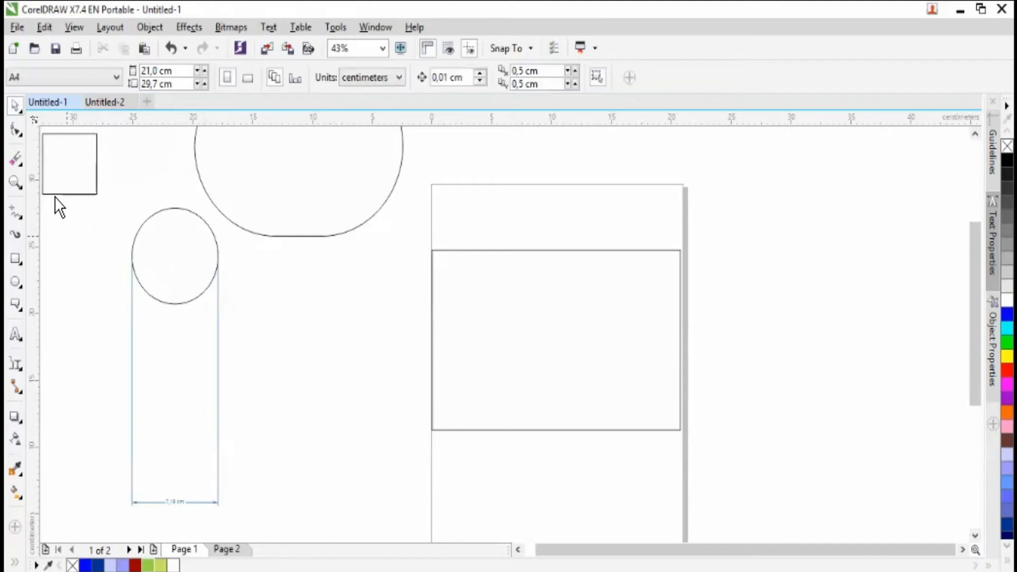
# - Delete the segment dimension hanging below the circle
pyautogui.click(171, 503)
pyautogui.moveTo(235, 516); pyautogui.dragTo(111, 243)
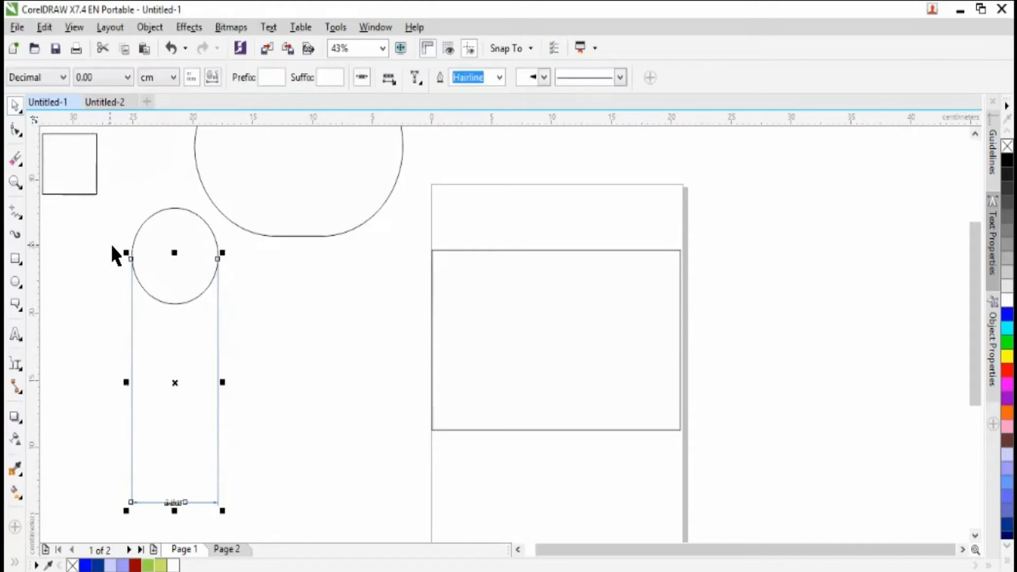
pyautogui.press('Delete')
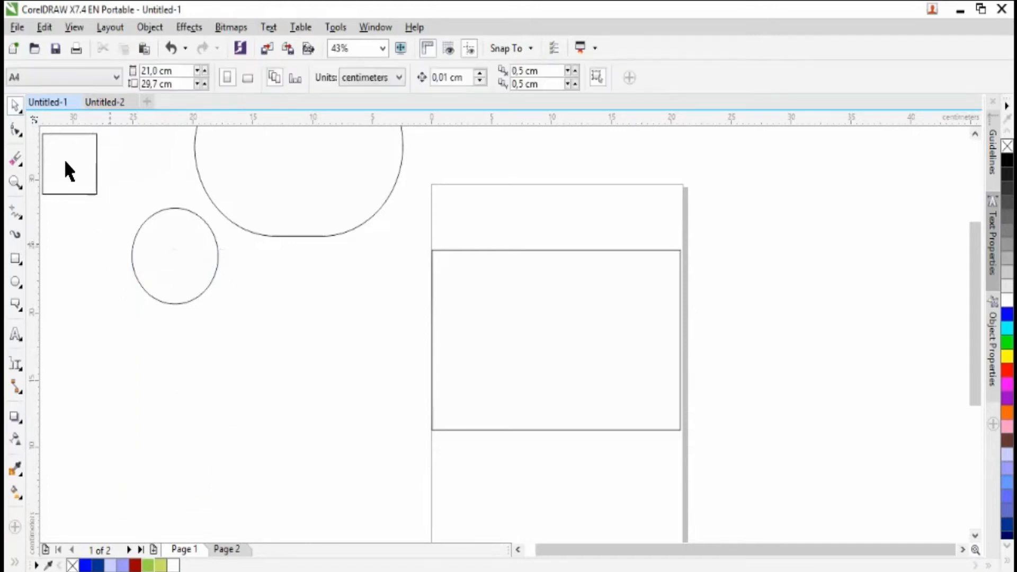
# - Move the small square a little to the right and the circle slightly further down
pyautogui.click(96, 167)
pyautogui.moveTo(70, 163); pyautogui.dragTo(98, 165)
pyautogui.moveTo(166, 251); pyautogui.dragTo(170, 279)
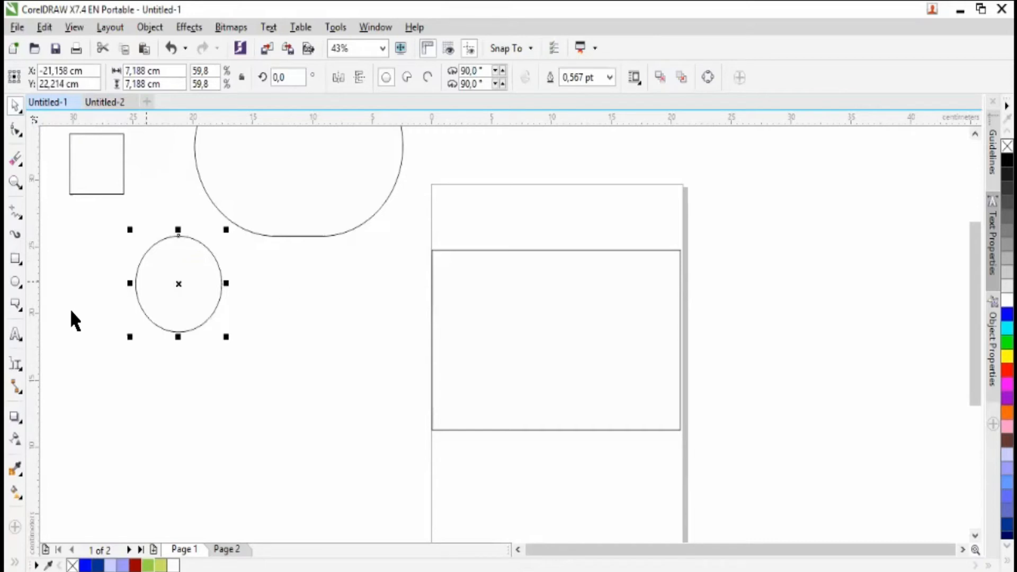
# - Dimension the circle's width with the Segment Dimension tool, placing the dimension line just beneath the circle
pyautogui.click(16, 364)
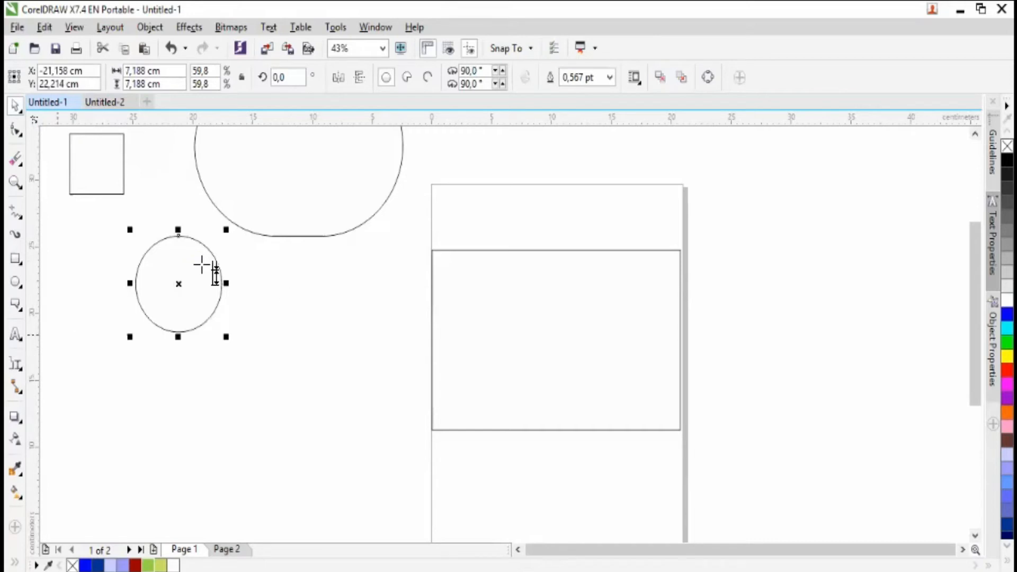
pyautogui.click(180, 244)
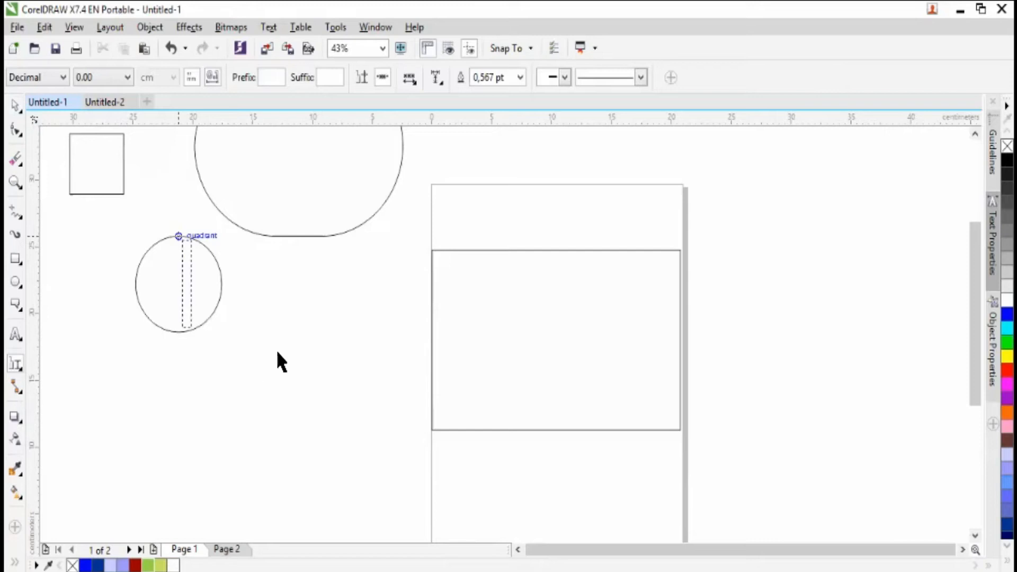
pyautogui.press('Escape')
pyautogui.moveTo(131, 281); pyautogui.dragTo(221, 282)
pyautogui.click(179, 304)
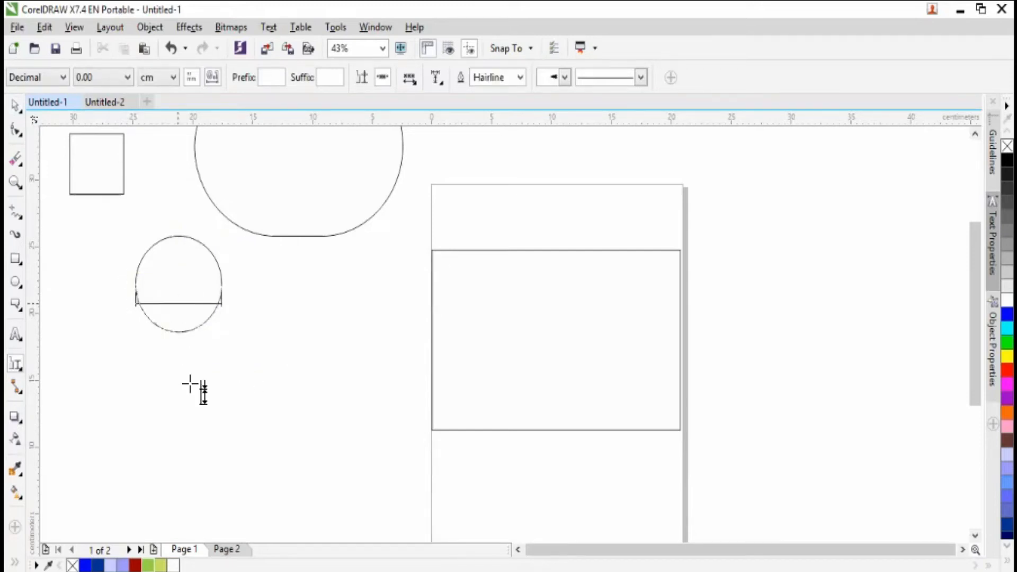
pyautogui.click(196, 351)
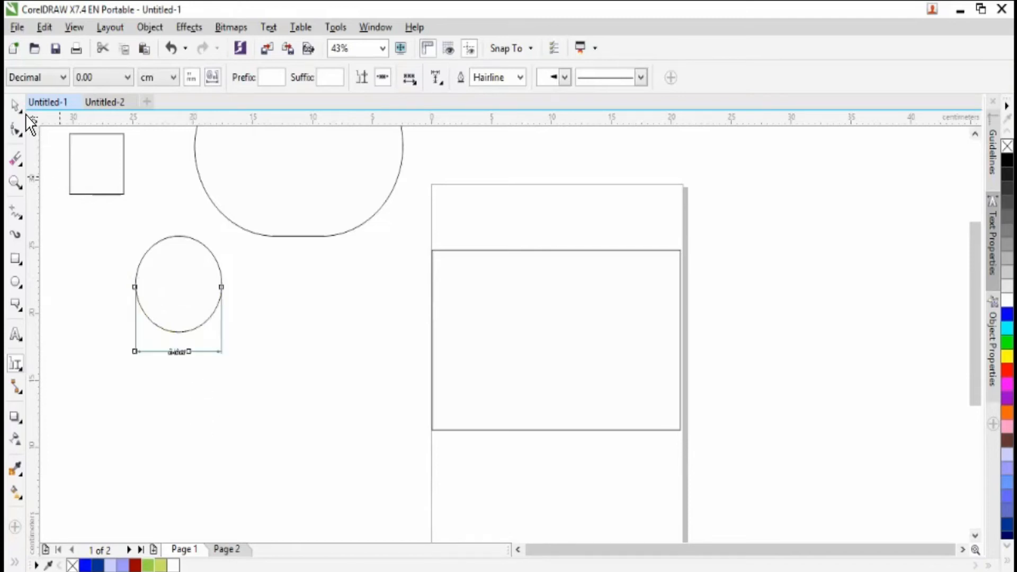
pyautogui.click(15, 105)
pyautogui.click(313, 321)
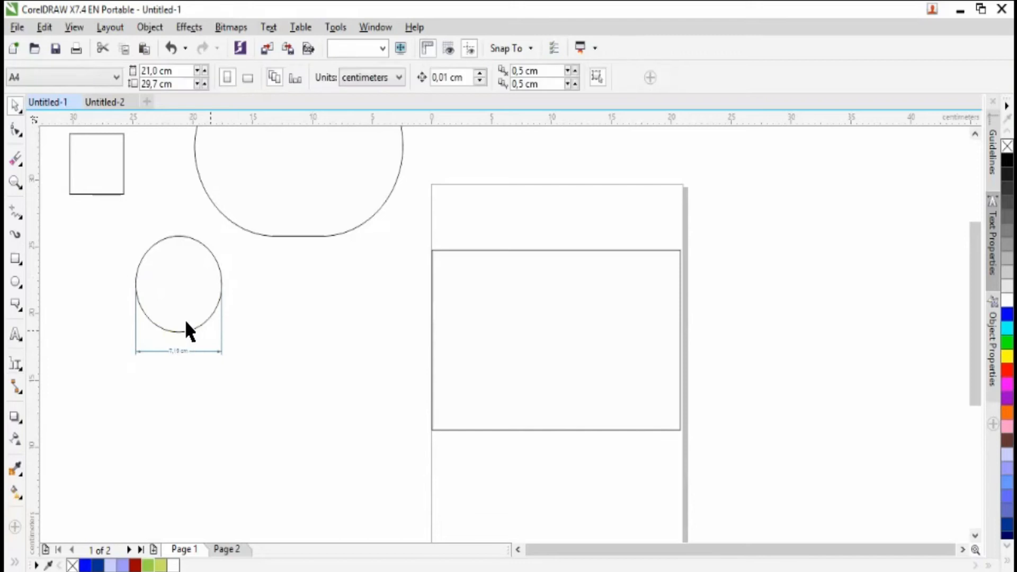
# - Move the circle with its attached dimension to just beside the large rectangle's left edge and deselect it
pyautogui.moveTo(195, 277); pyautogui.dragTo(361, 303)
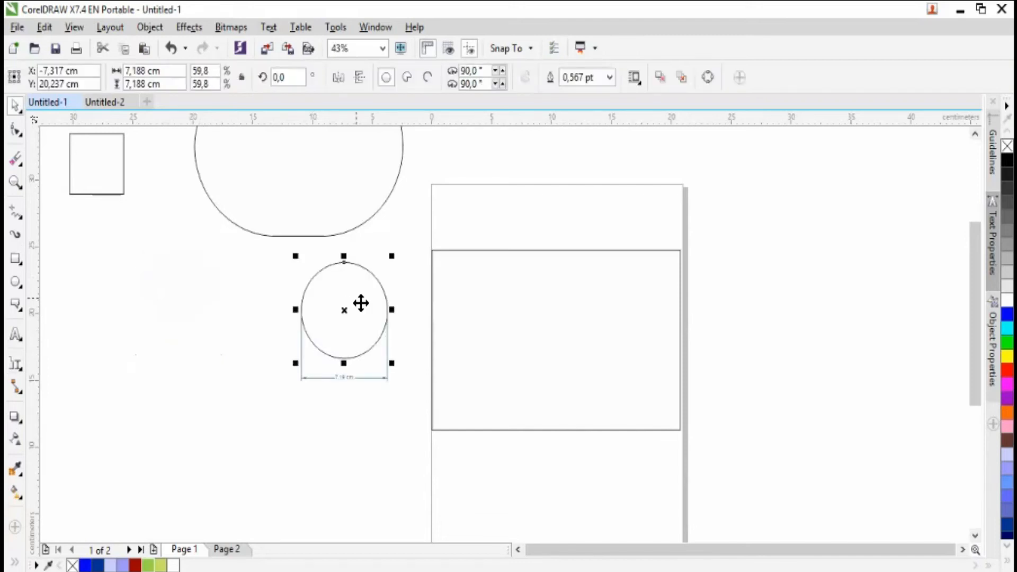
pyautogui.click(158, 269)
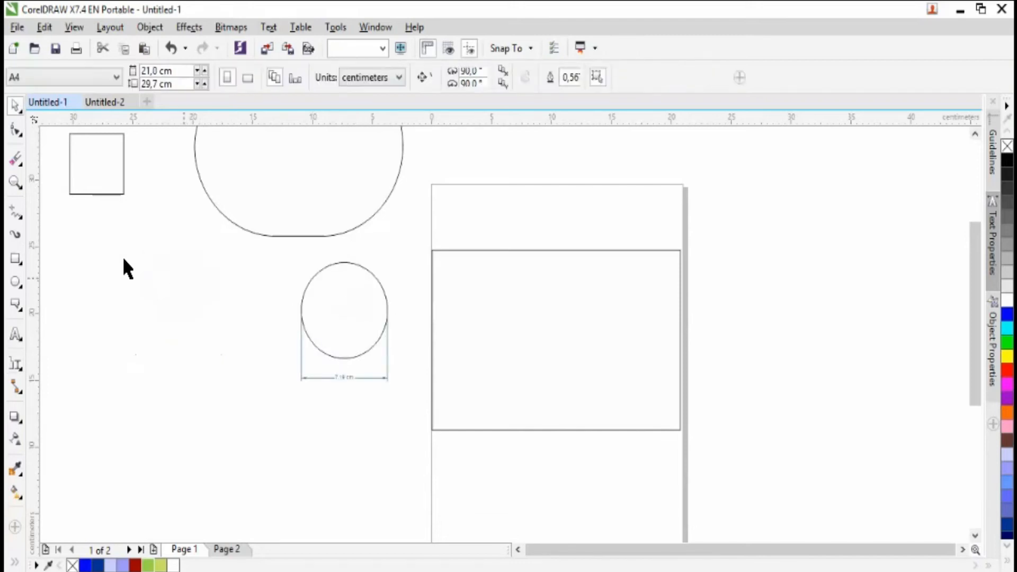
# - Draw a 3-point callout about 8.7 cm wide and 3.9 cm high to the left of the circle, without text, and delete it
pyautogui.click(28, 373)
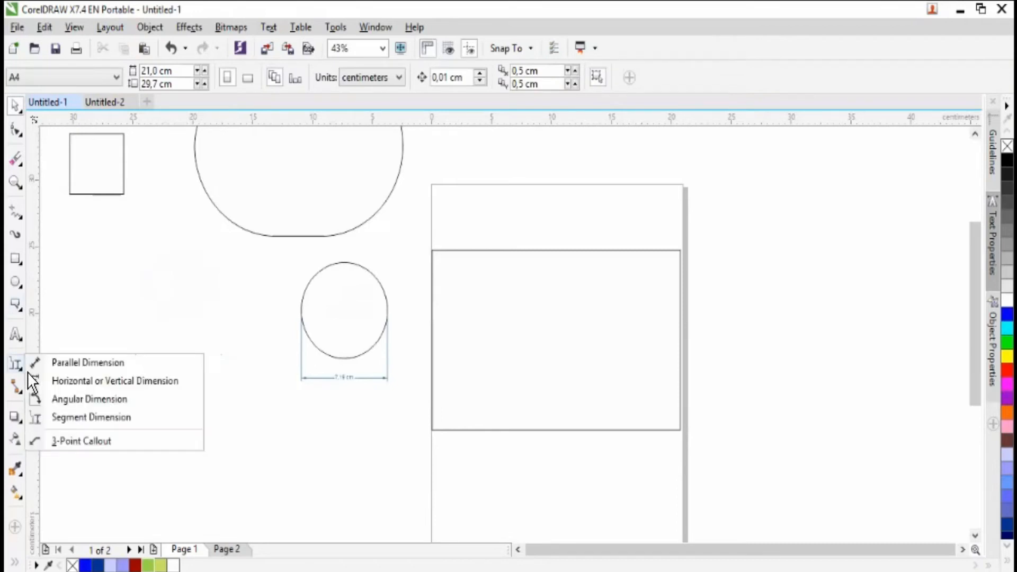
pyautogui.click(98, 441)
pyautogui.moveTo(125, 317); pyautogui.dragTo(204, 350)
pyautogui.click(228, 300)
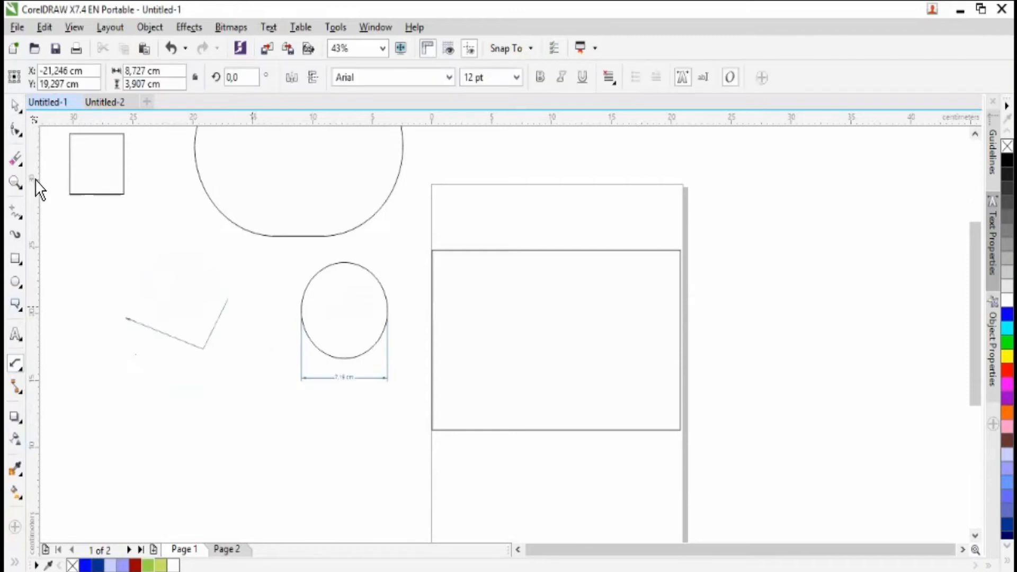
pyautogui.click(25, 107)
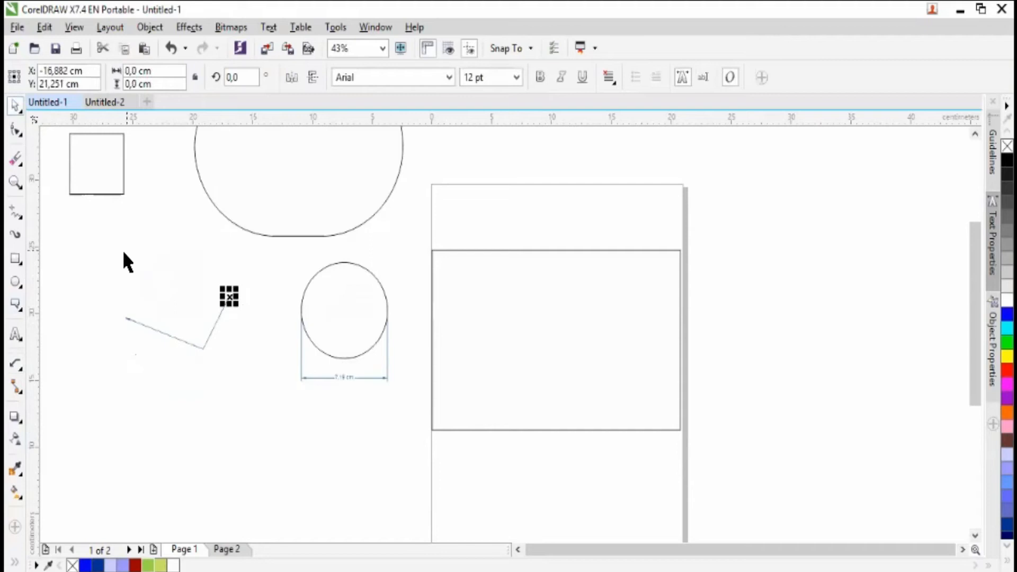
pyautogui.moveTo(99, 269); pyautogui.dragTo(279, 408)
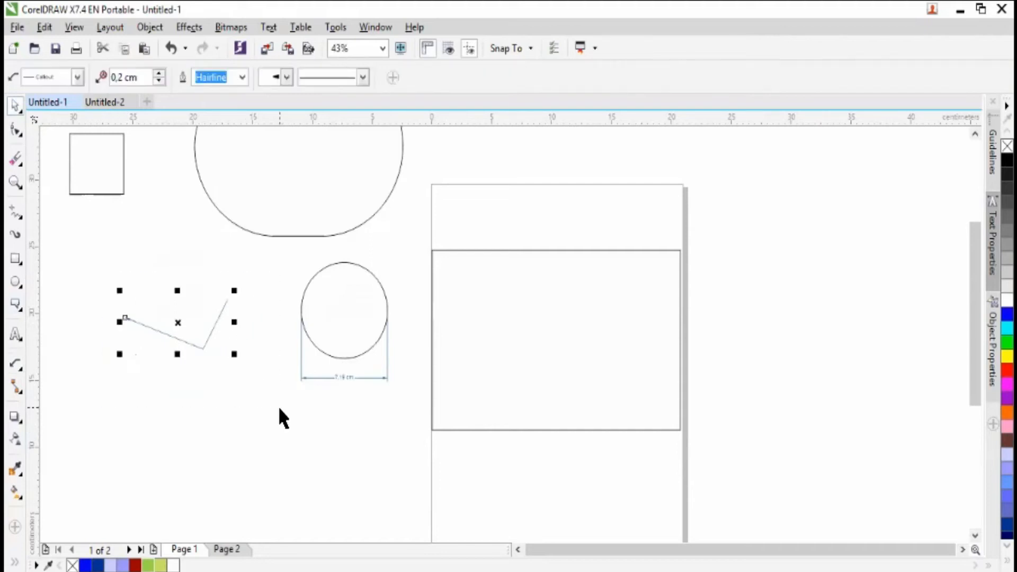
pyautogui.press('Delete')
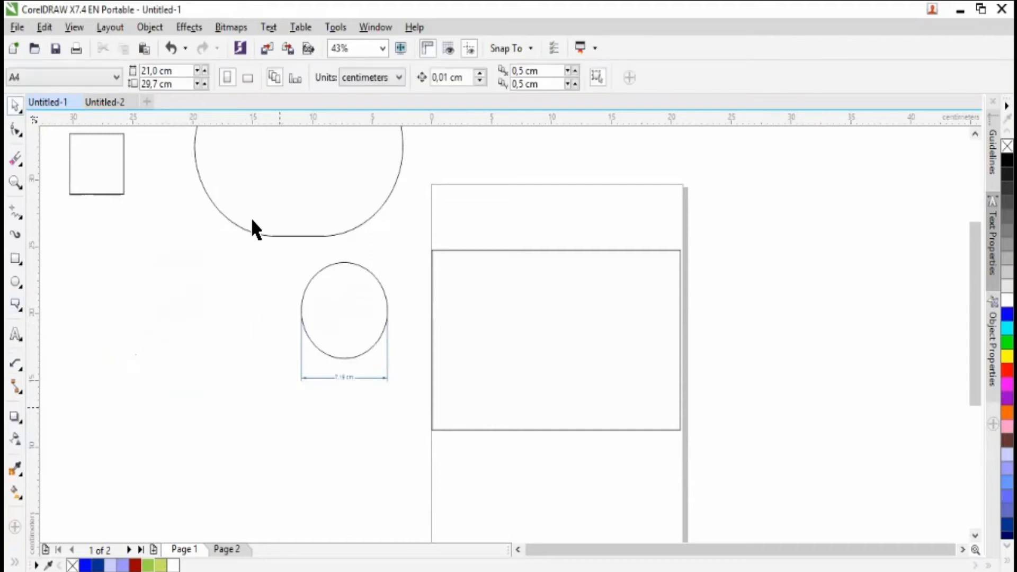
# - Draw an L-shaped 3-point callout without text to the left of the circle, its arrowhead towards the circle, and deselect it
pyautogui.click(15, 182)
pyautogui.moveTo(125, 236); pyautogui.dragTo(422, 427)
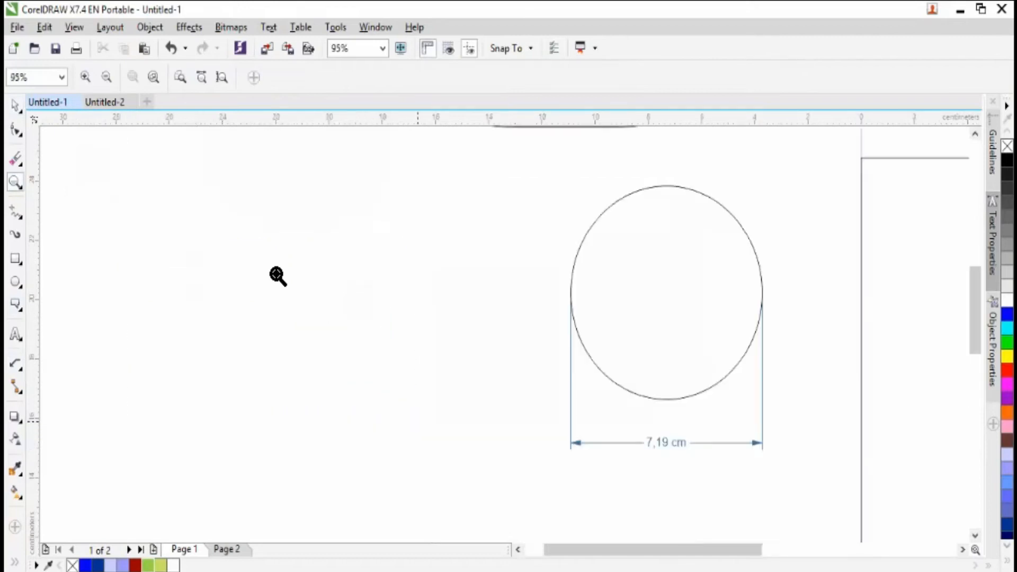
pyautogui.press('space')
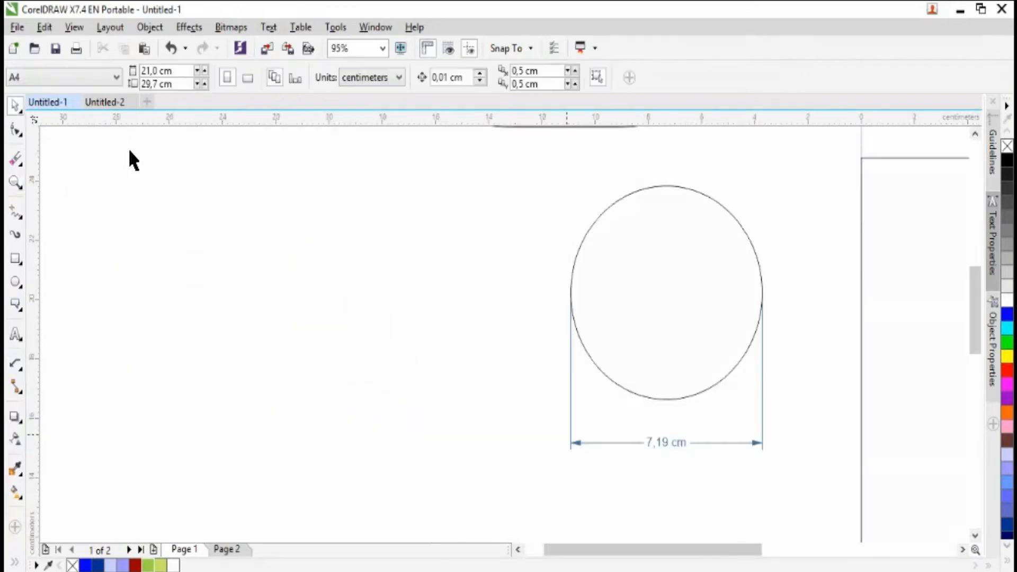
pyautogui.click(16, 365)
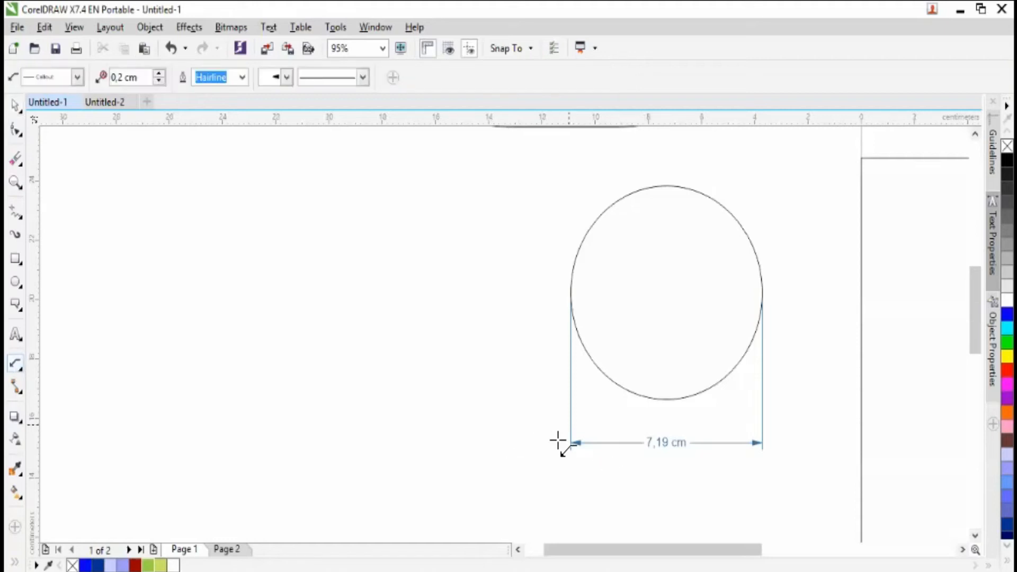
pyautogui.moveTo(409, 403); pyautogui.dragTo(330, 395)
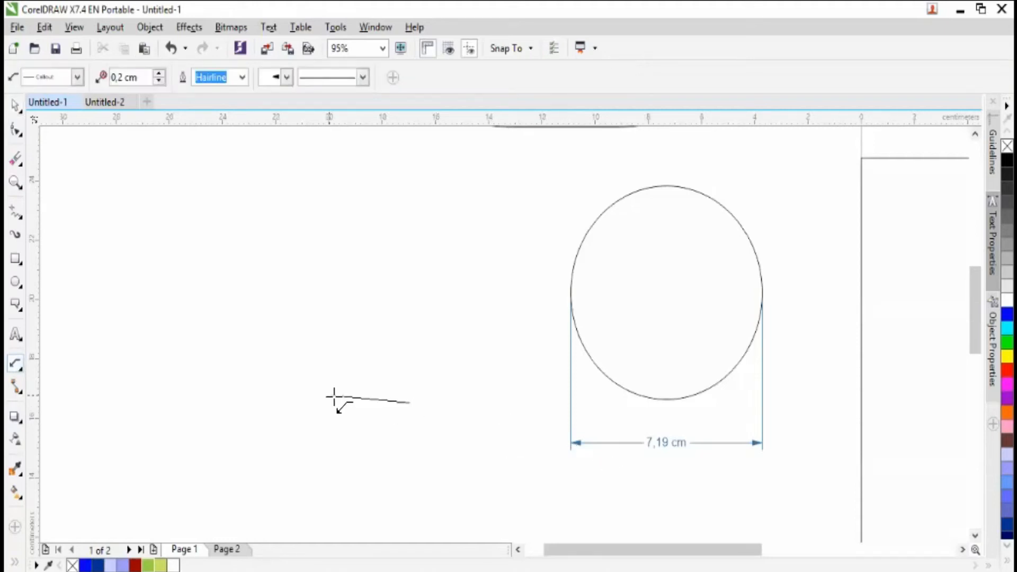
pyautogui.click(333, 326)
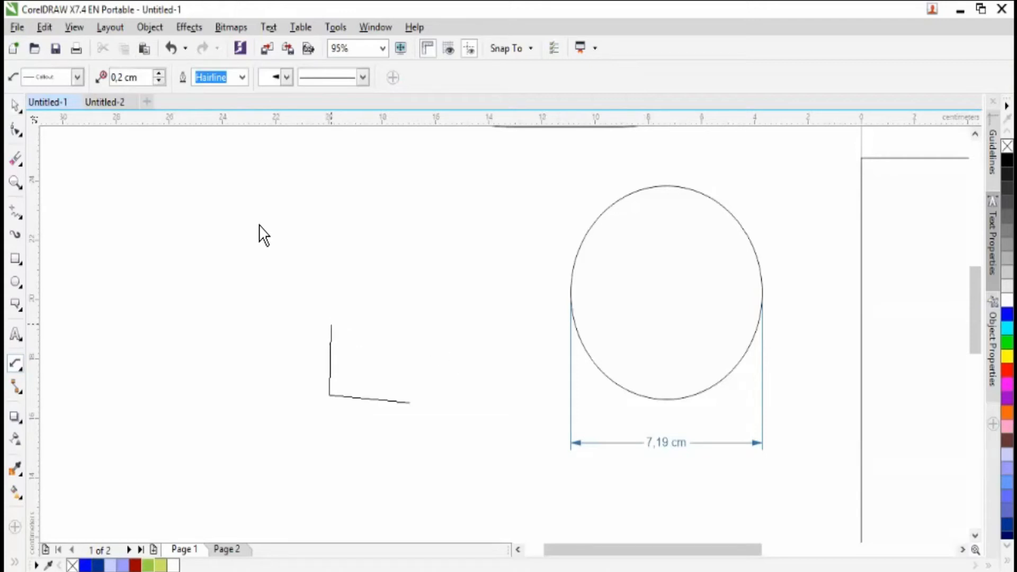
pyautogui.click(18, 103)
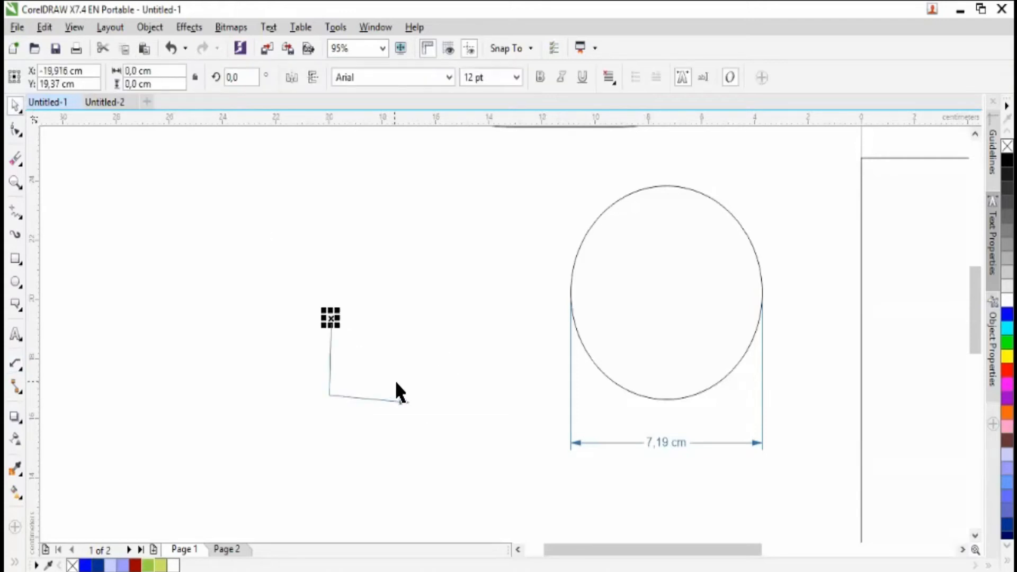
pyautogui.click(170, 241)
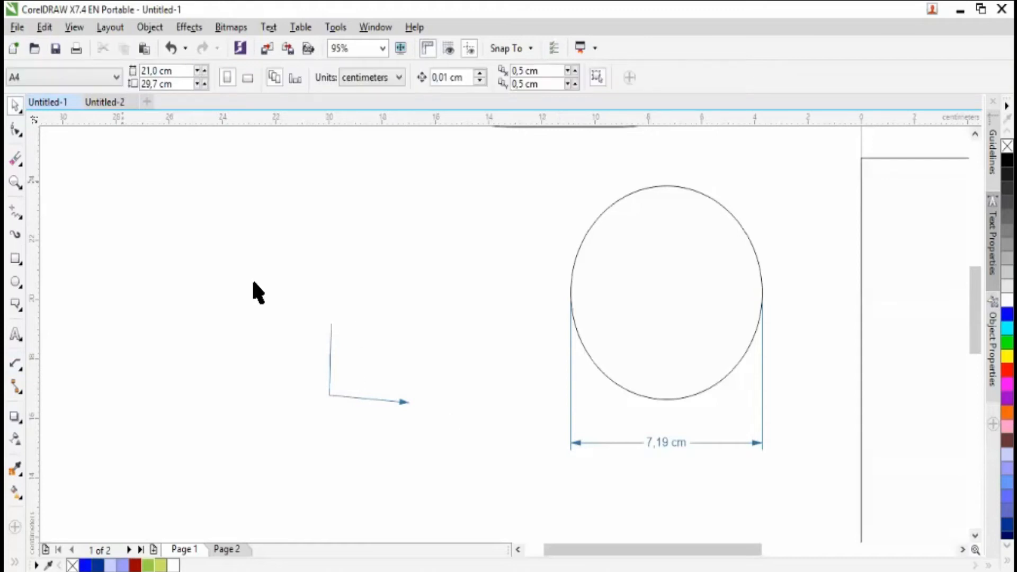
# - Undo the L-shaped callout and return to the wider view of the page with the Pick tool active
pyautogui.hotkey('ctrl', 'z')
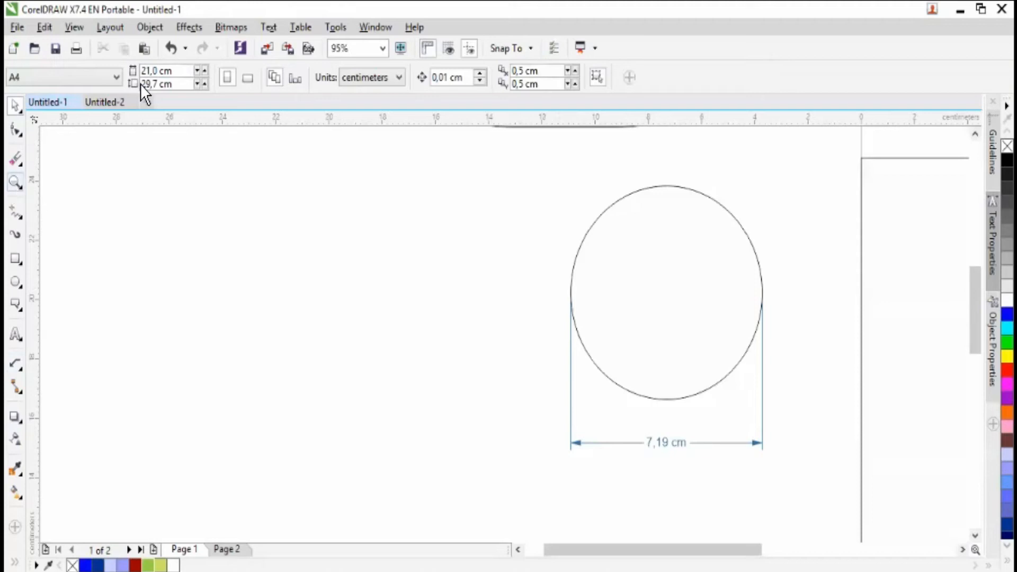
pyautogui.click(109, 78)
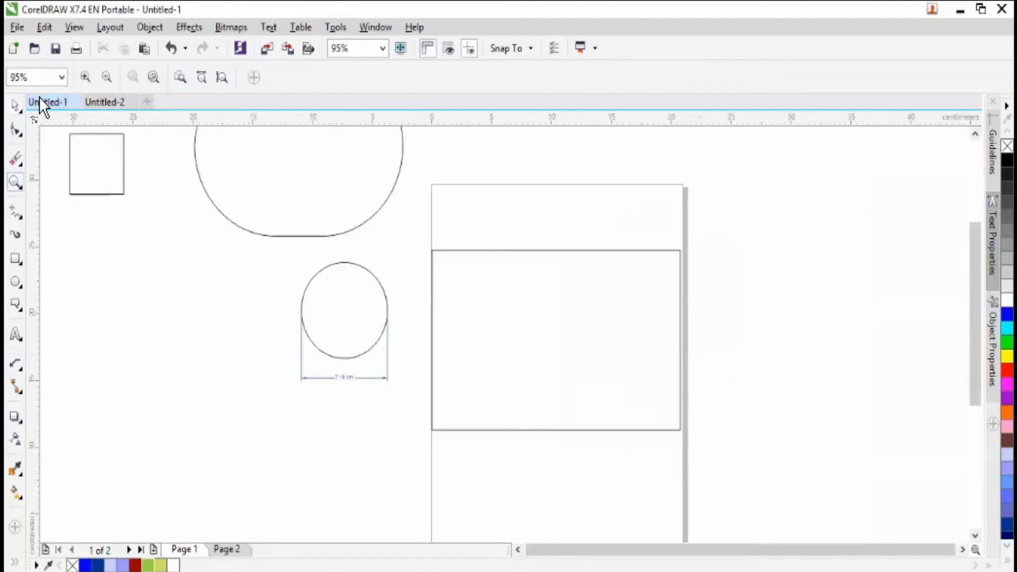
pyautogui.click(17, 107)
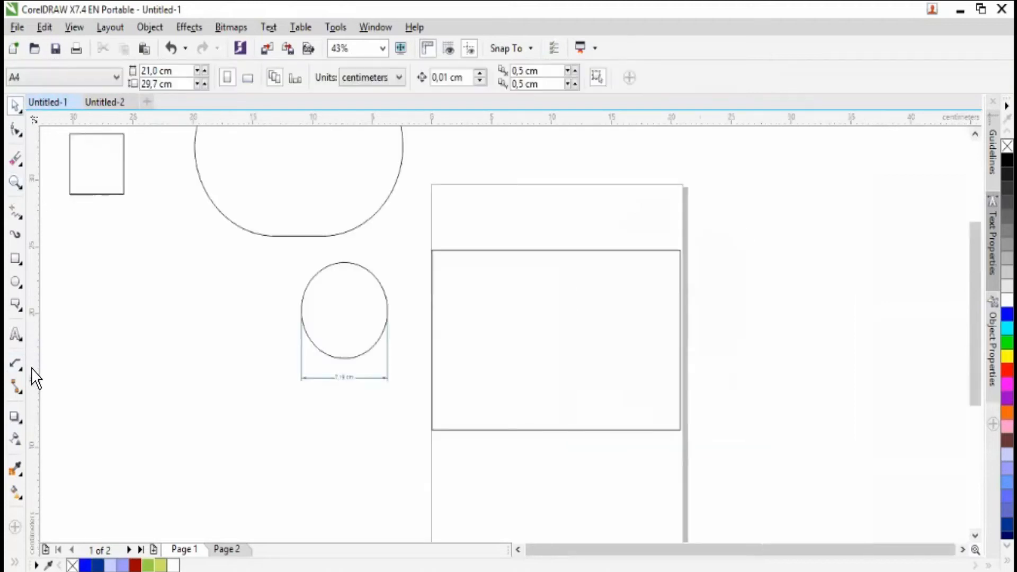
# - Draw five separate, roughly horizontal lines stacked below the small square with the Straight-Line Connector tool
pyautogui.click(25, 396)
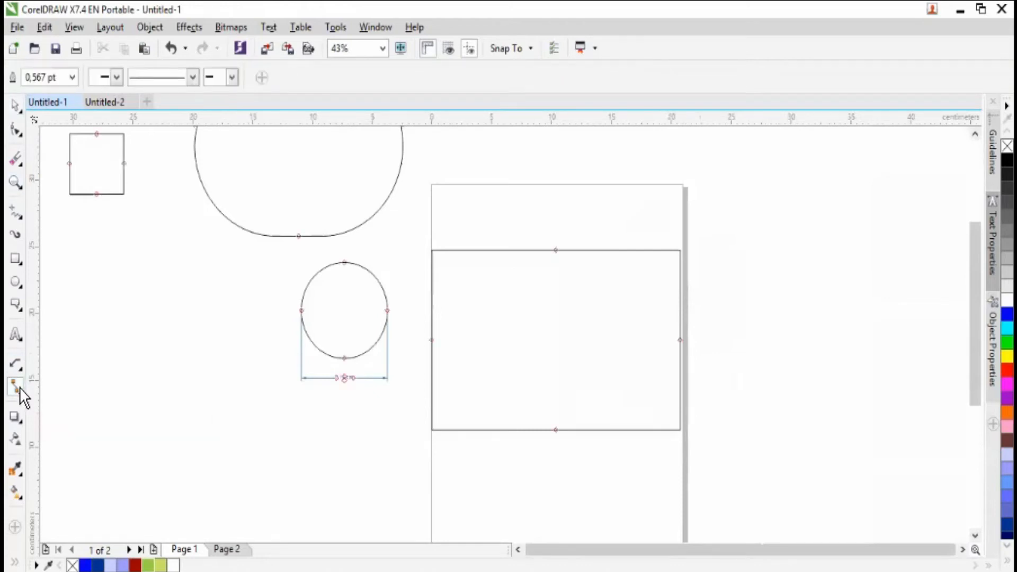
pyautogui.click(22, 393)
pyautogui.click(55, 392)
pyautogui.moveTo(102, 326)
pyautogui.mouseDown()
pyautogui.moveTo(189, 327)
pyautogui.moveTo(121, 364)
pyautogui.moveTo(198, 381)
pyautogui.mouseUp()
pyautogui.moveTo(150, 411); pyautogui.dragTo(131, 409)
pyautogui.moveTo(217, 443); pyautogui.dragTo(160, 444)
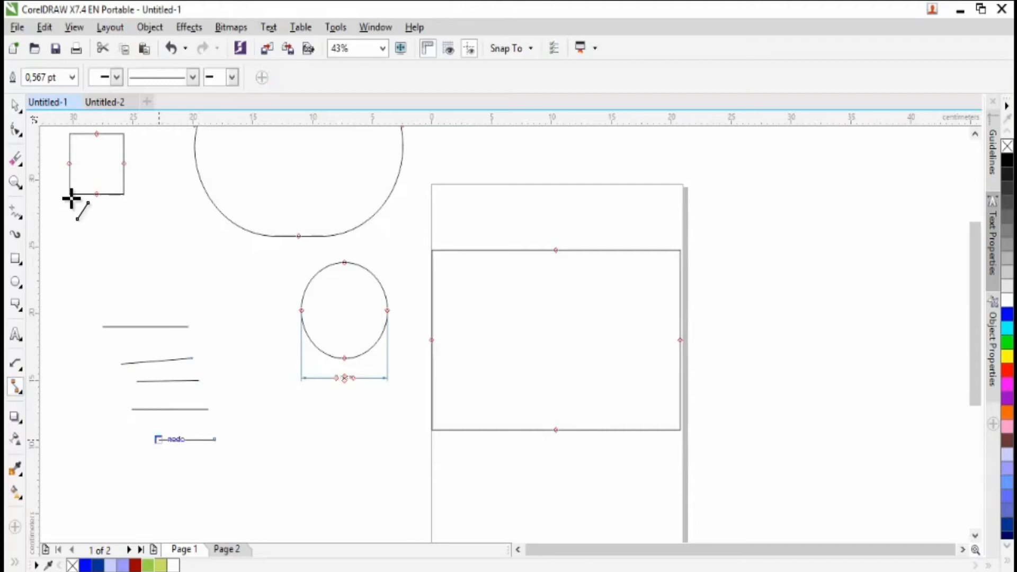
# - Link the ends of the stacked lines with straight-line connectors into one continuous zigzag and deselect it
pyautogui.moveTo(140, 420); pyautogui.dragTo(168, 436)
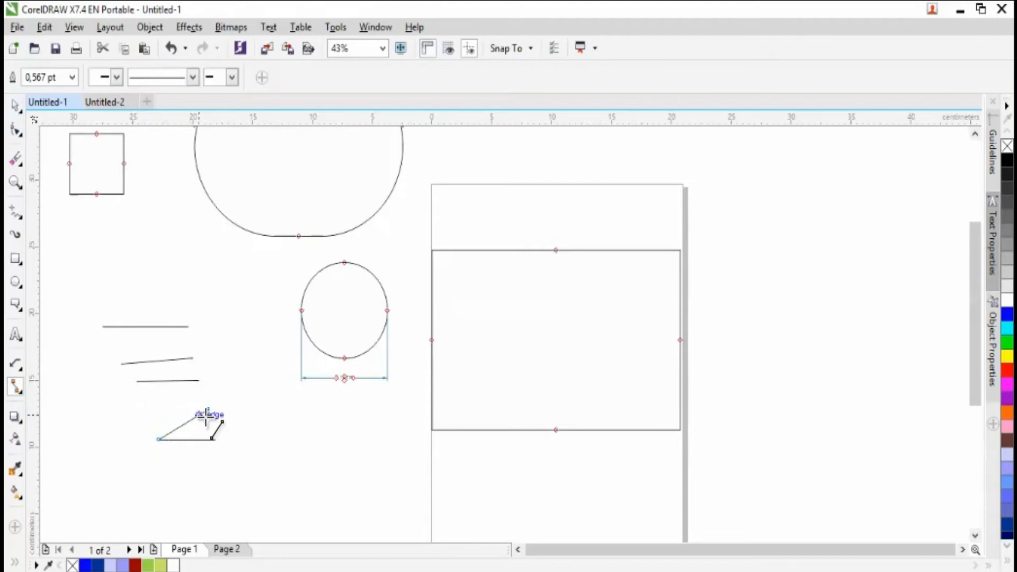
pyautogui.moveTo(204, 408); pyautogui.dragTo(122, 364)
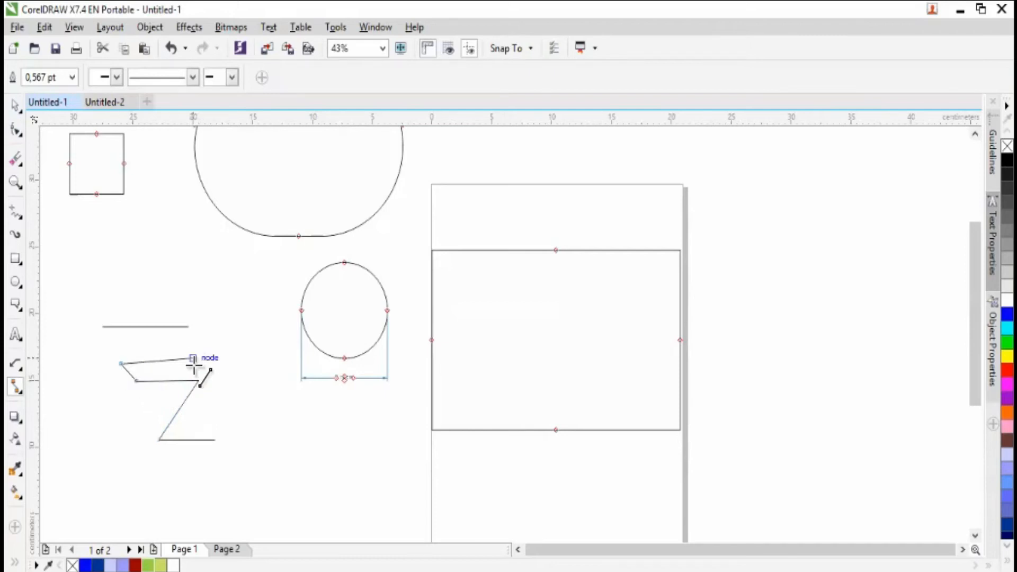
pyautogui.moveTo(193, 360); pyautogui.dragTo(189, 329)
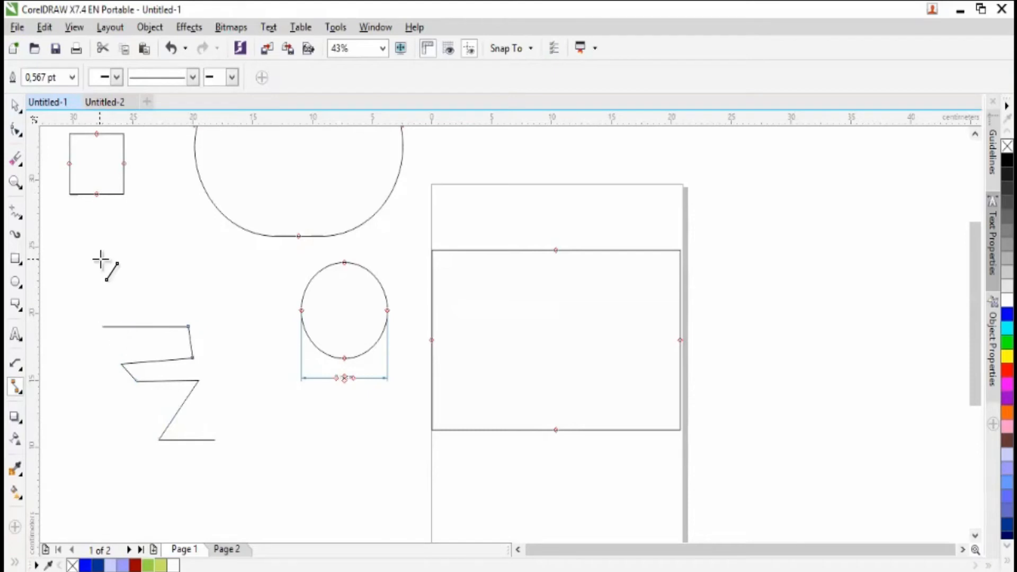
pyautogui.click(16, 106)
pyautogui.click(190, 326)
pyautogui.click(97, 305)
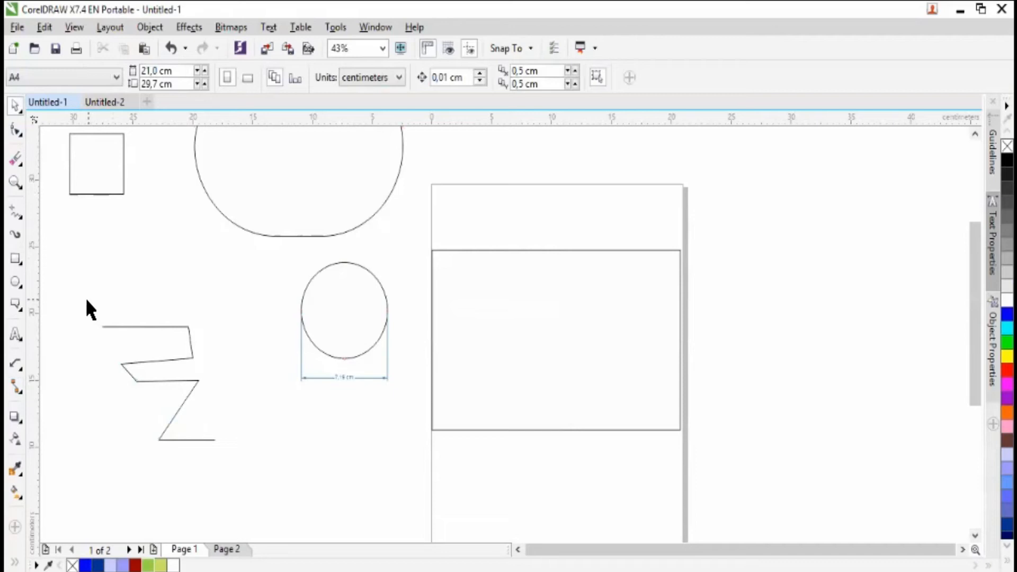
# - Attach the top line's free end to the second line's left end, and join the bottom line's free end to the third line's right end
pyautogui.click(140, 325)
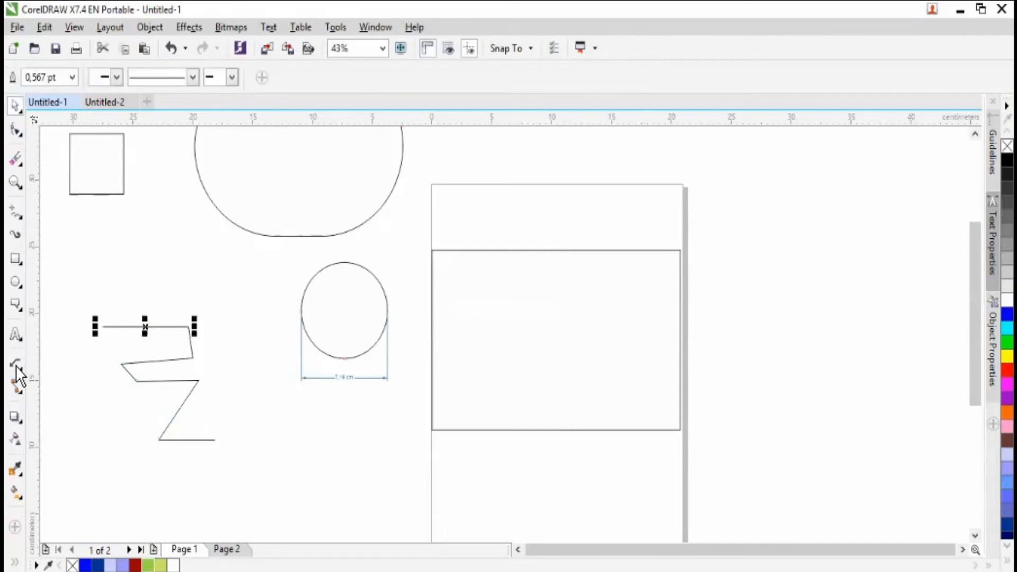
pyautogui.click(15, 383)
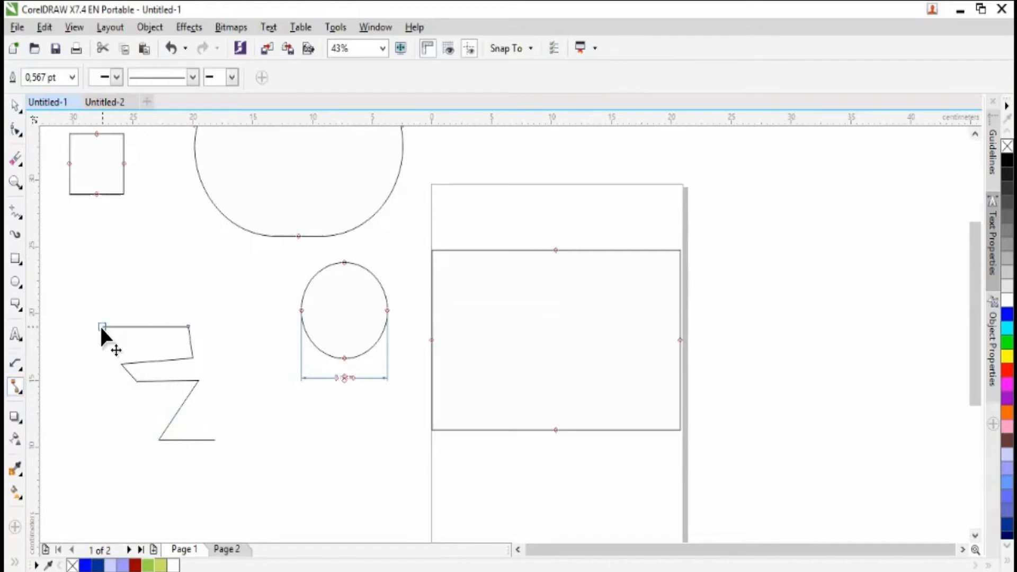
pyautogui.moveTo(100, 325); pyautogui.dragTo(122, 364)
pyautogui.moveTo(215, 440); pyautogui.dragTo(198, 380)
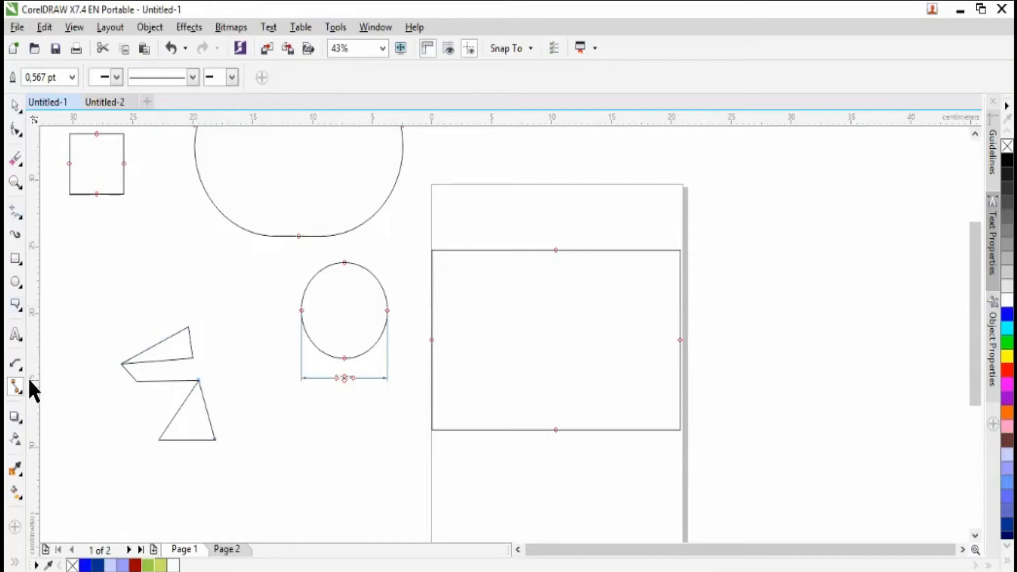
# - Choose the Right-Angle Connector tool and delete all the straight-line connectors below the small square
pyautogui.click(23, 392)
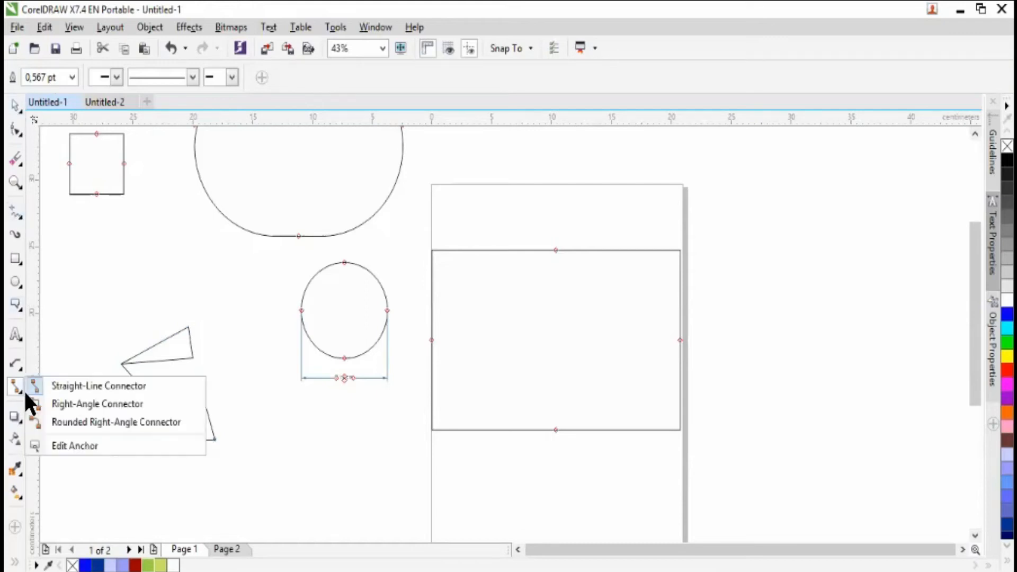
pyautogui.click(74, 406)
pyautogui.click(15, 107)
pyautogui.moveTo(115, 295); pyautogui.dragTo(293, 509)
pyautogui.press('Delete')
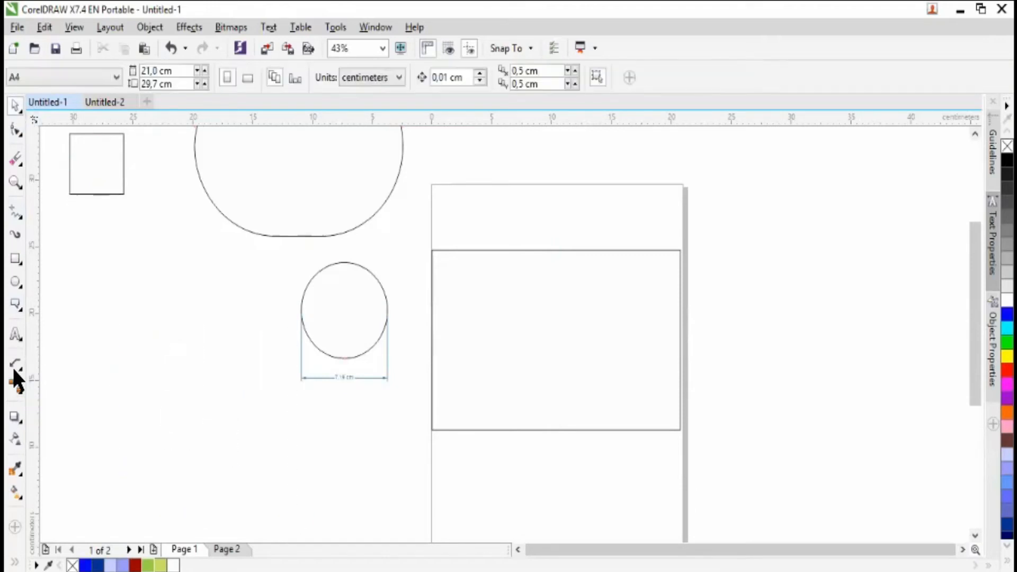
# - Draw four separate right-angle connectors in the empty area to the left of and below the circle
pyautogui.click(23, 390)
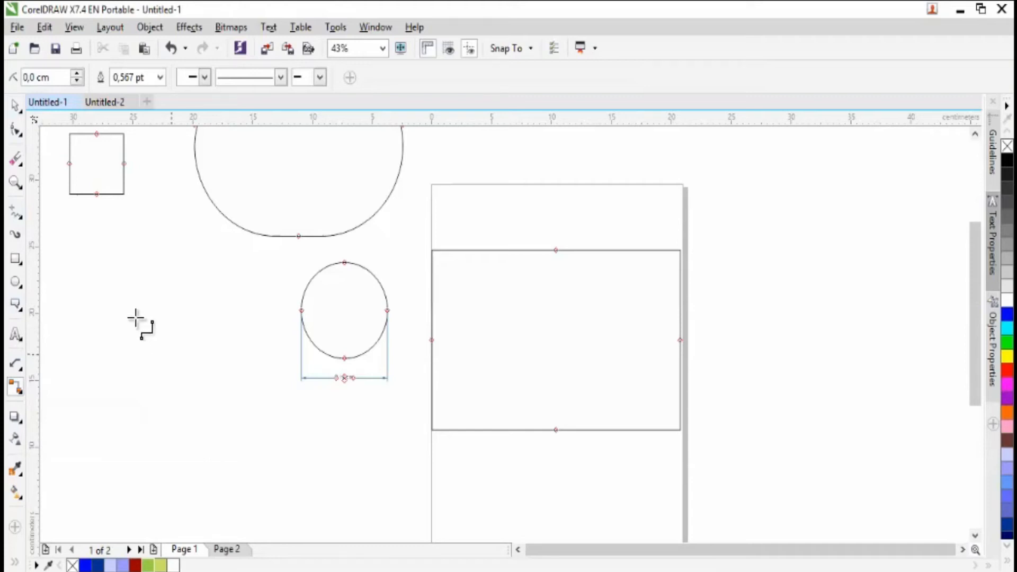
pyautogui.moveTo(133, 316); pyautogui.dragTo(202, 380)
pyautogui.moveTo(247, 357); pyautogui.dragTo(294, 440)
pyautogui.moveTo(93, 376); pyautogui.dragTo(112, 449)
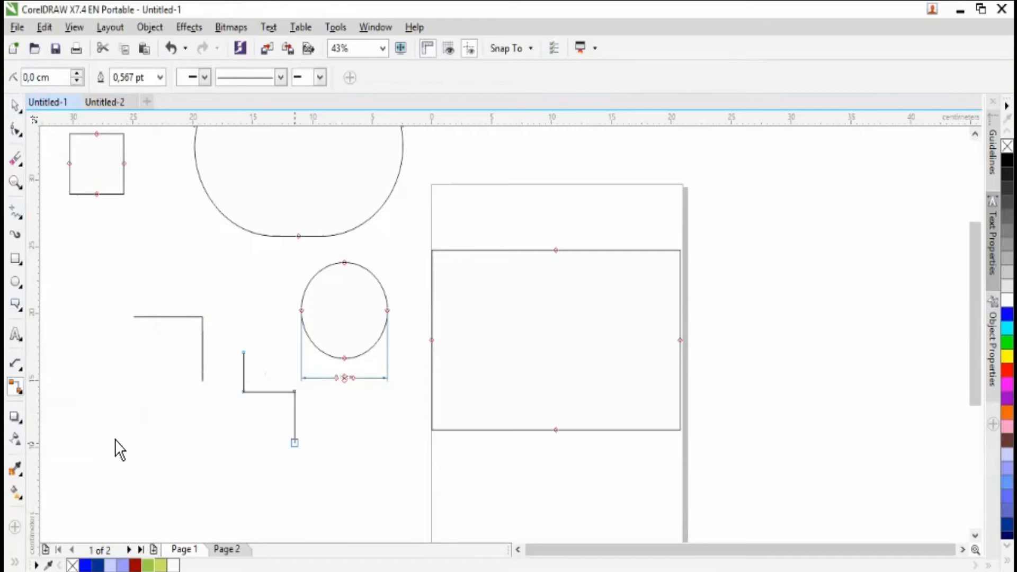
pyautogui.moveTo(163, 480); pyautogui.dragTo(108, 460)
pyautogui.moveTo(121, 380); pyautogui.dragTo(206, 450)
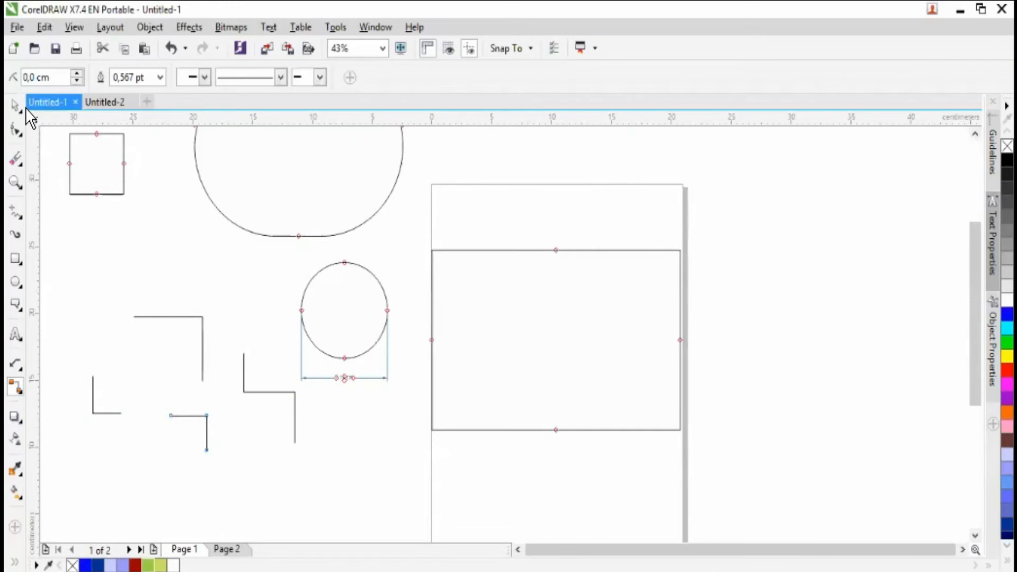
# - Delete all the right-angle connectors around the circle's lower left
pyautogui.press('space')
pyautogui.moveTo(57, 265); pyautogui.dragTo(337, 482)
pyautogui.press('Delete')
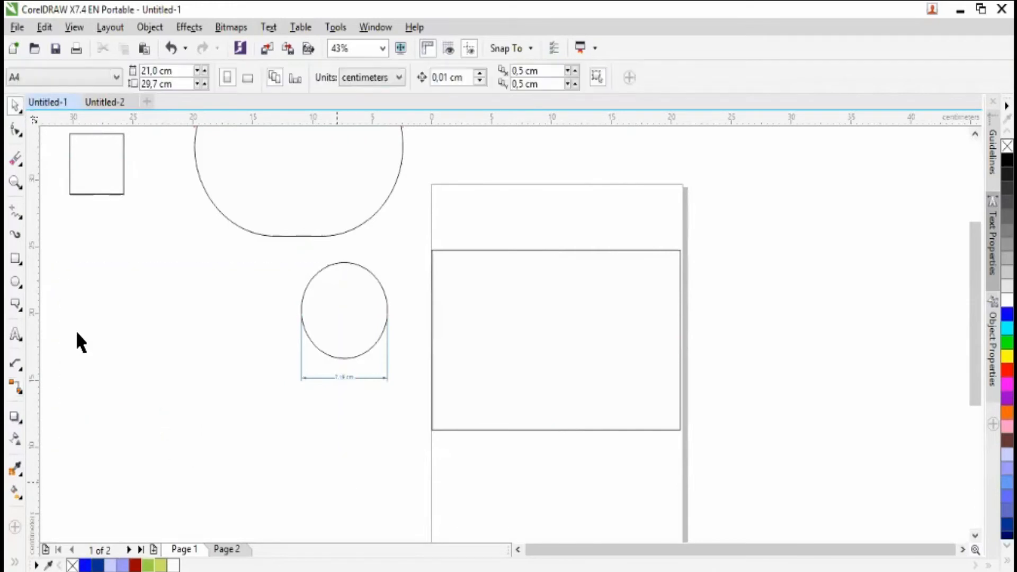
# - Draw two rounded right-angle connectors side by side to the left of the circle, the first with a 0.6 cm corner radius
pyautogui.click(20, 392)
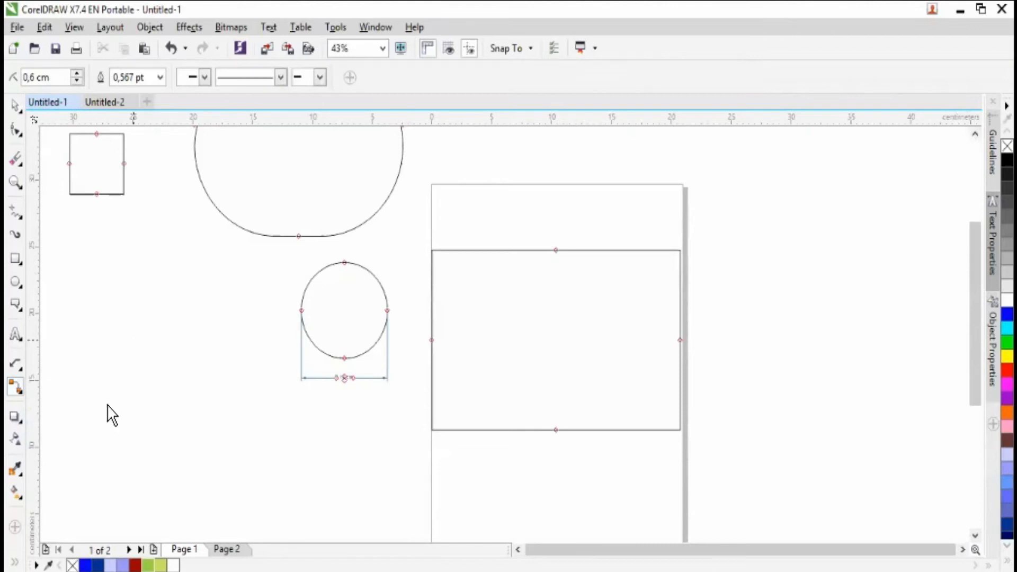
pyautogui.moveTo(134, 339); pyautogui.dragTo(92, 392)
pyautogui.click(71, 412)
pyautogui.moveTo(197, 345); pyautogui.dragTo(161, 373)
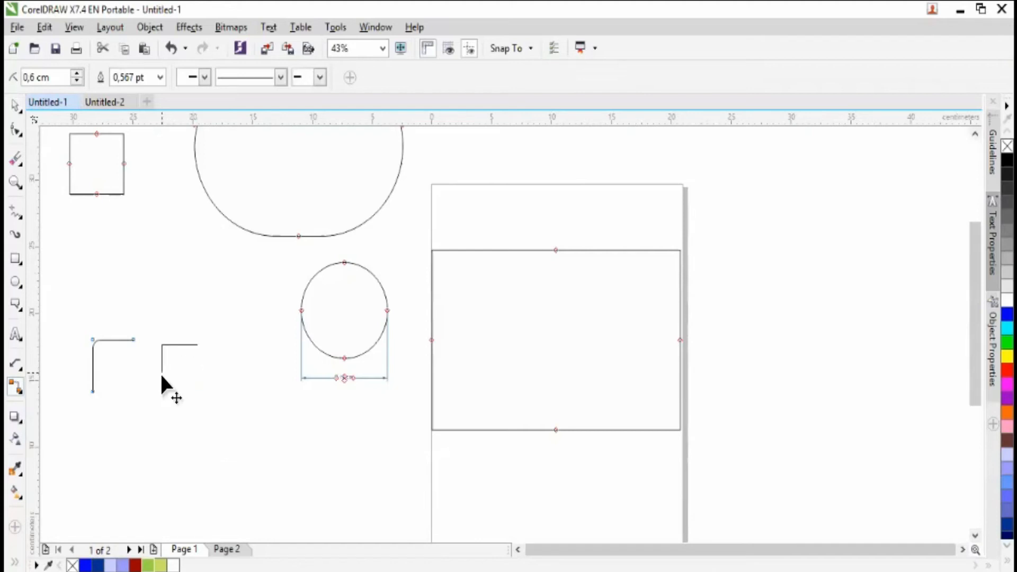
pyautogui.click(16, 107)
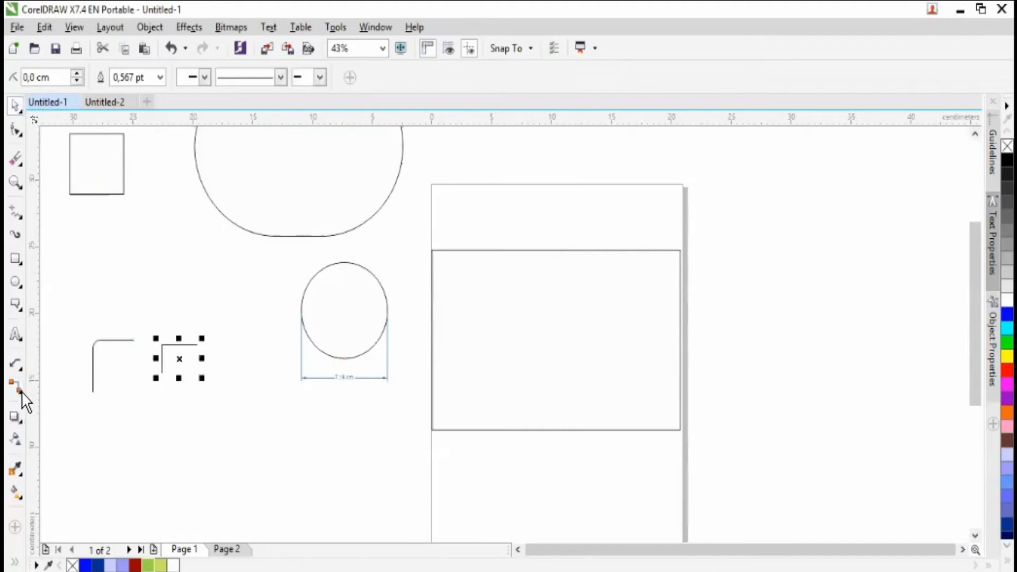
pyautogui.click(21, 392)
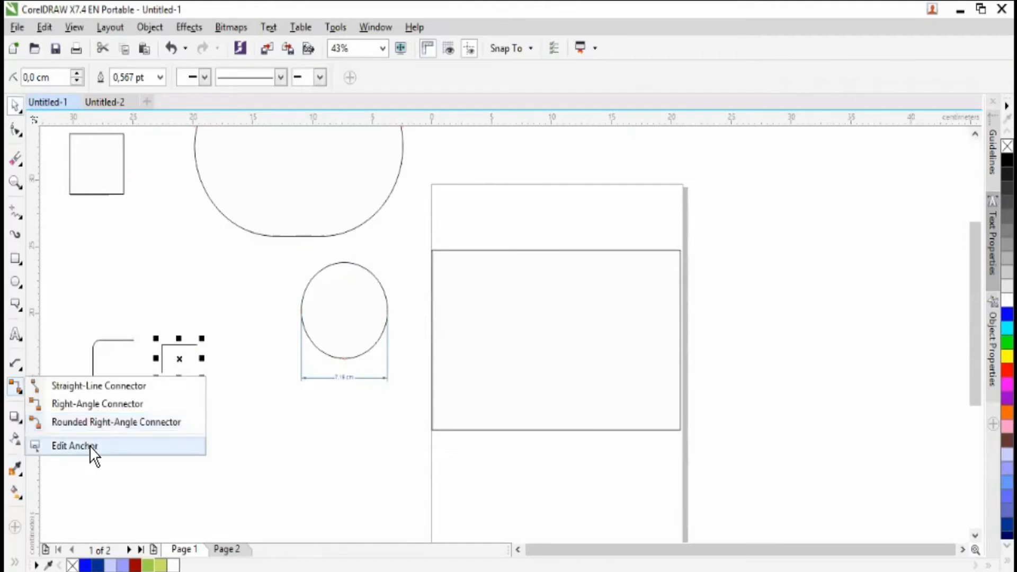
pyautogui.click(90, 446)
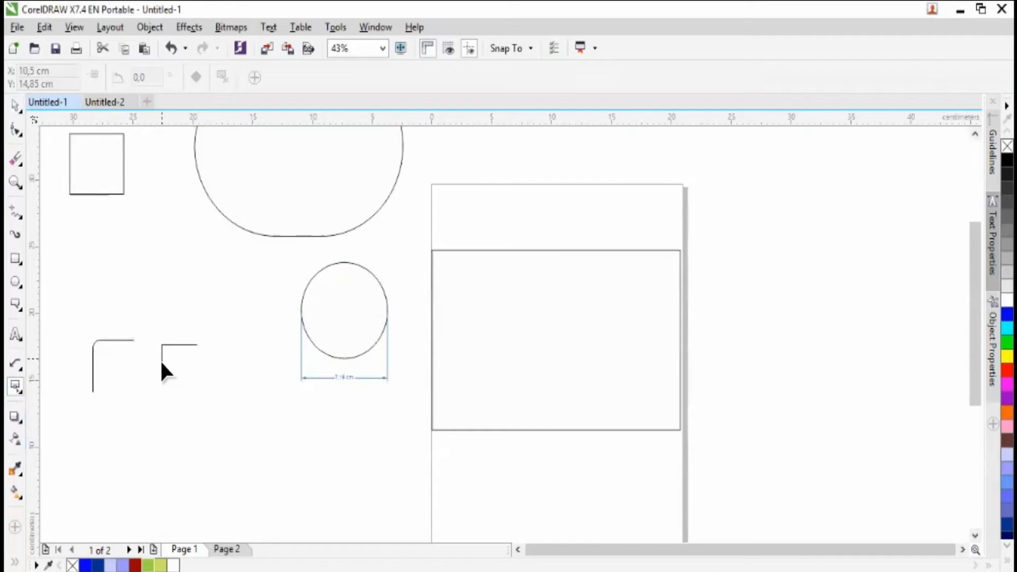
pyautogui.click(20, 367)
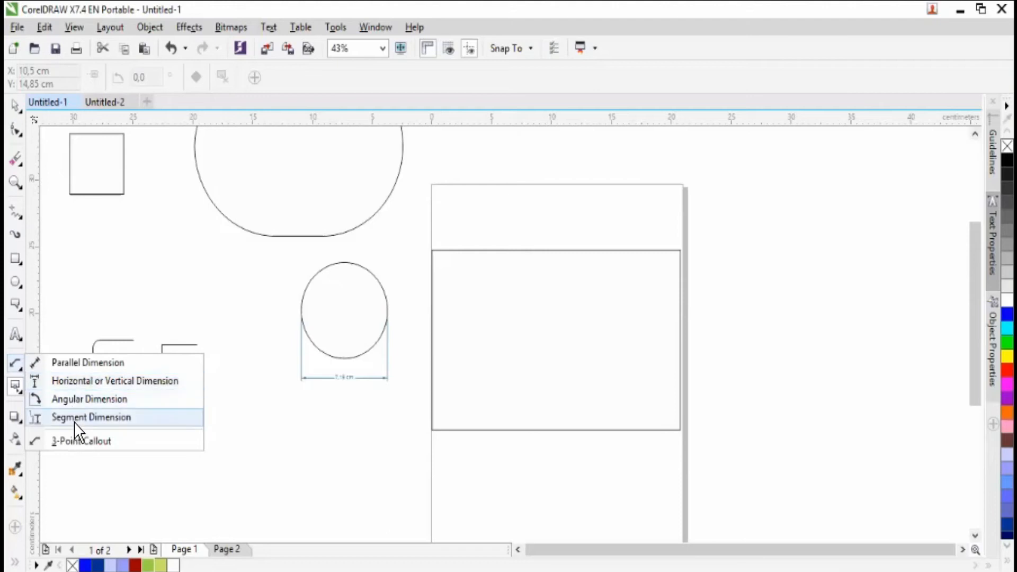
# - Draw two nearly horizontal straight-line connectors, one above the other, below the rounded right-angle connectors
pyautogui.click(20, 392)
pyautogui.click(71, 392)
pyautogui.moveTo(191, 430)
pyautogui.mouseDown()
pyautogui.moveTo(115, 432)
pyautogui.moveTo(190, 458)
pyautogui.mouseUp()
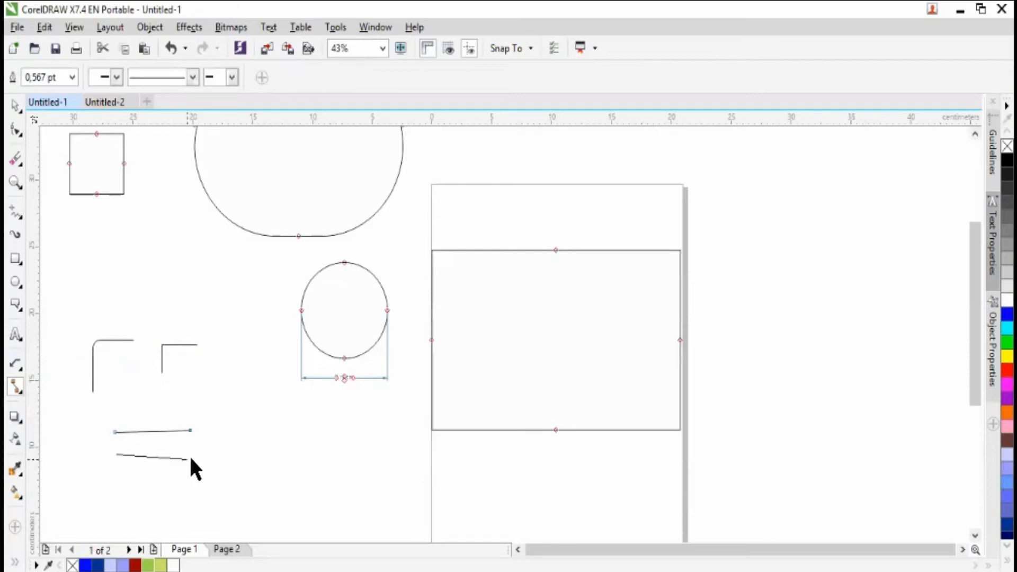
# - Try to move the anchor at the left end of the lower straight-line connector with the Edit Anchor tool
pyautogui.click(26, 393)
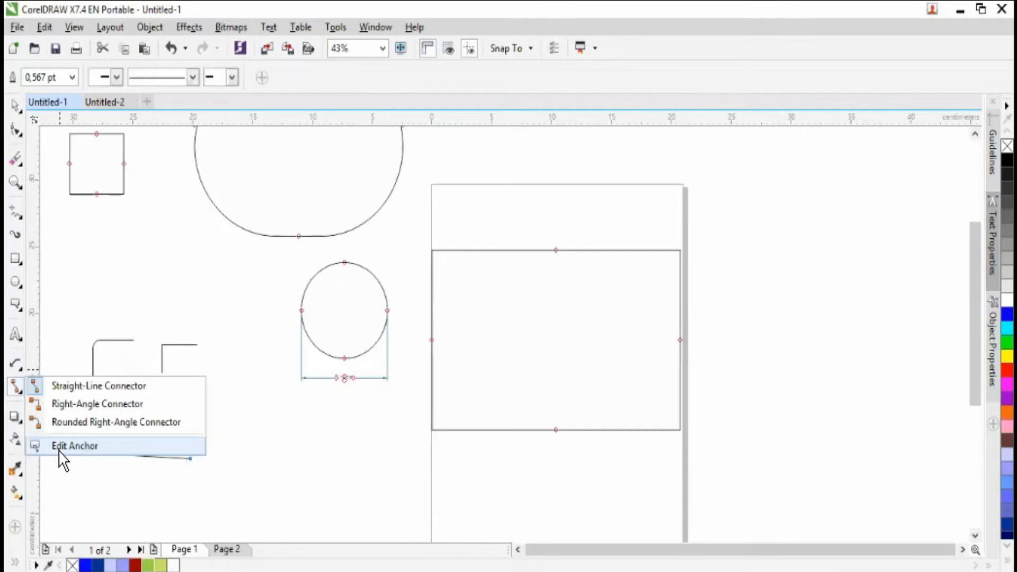
pyautogui.click(60, 450)
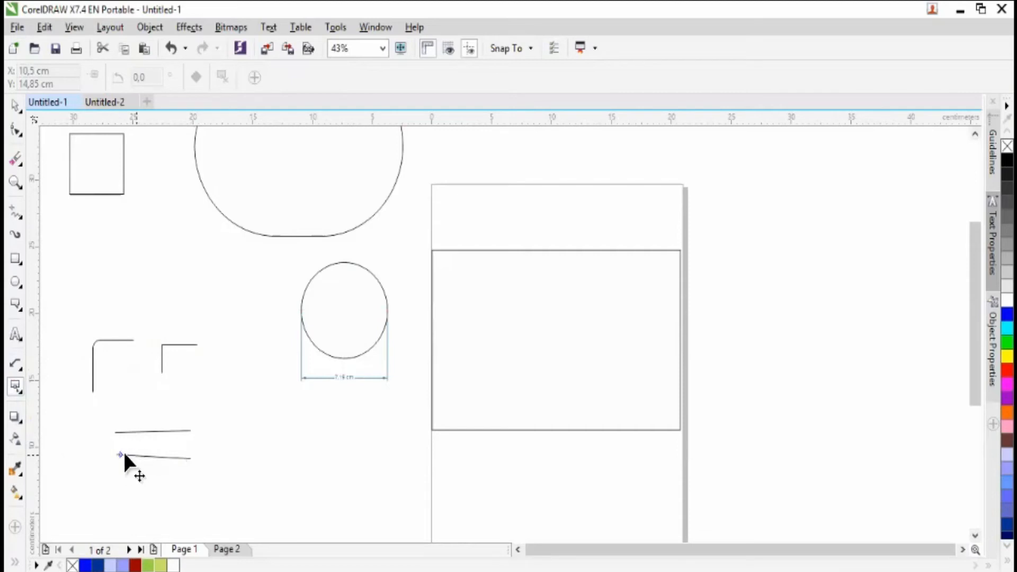
pyautogui.moveTo(124, 453)
pyautogui.mouseDown()
pyautogui.moveTo(99, 454)
pyautogui.moveTo(115, 444)
pyautogui.mouseUp()
pyautogui.click(156, 435)
# - Delete both straight-line connectors and both rounded right-angle connectors to the left of the circle
pyautogui.click(16, 106)
pyautogui.click(169, 431)
pyautogui.press('Delete')
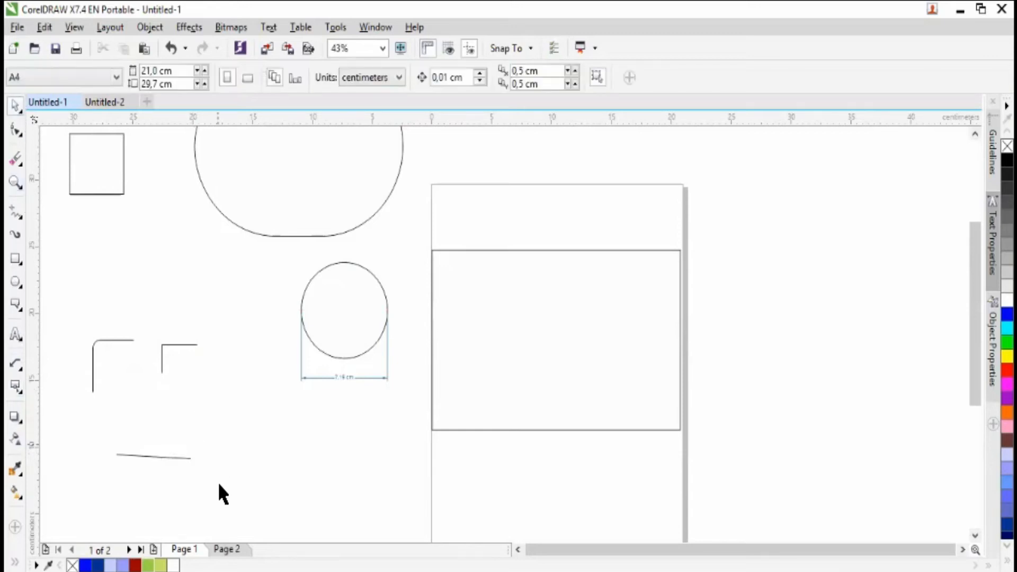
pyautogui.moveTo(309, 483); pyautogui.dragTo(270, 335)
pyautogui.moveTo(209, 318); pyautogui.dragTo(170, 299)
pyautogui.press('Delete')
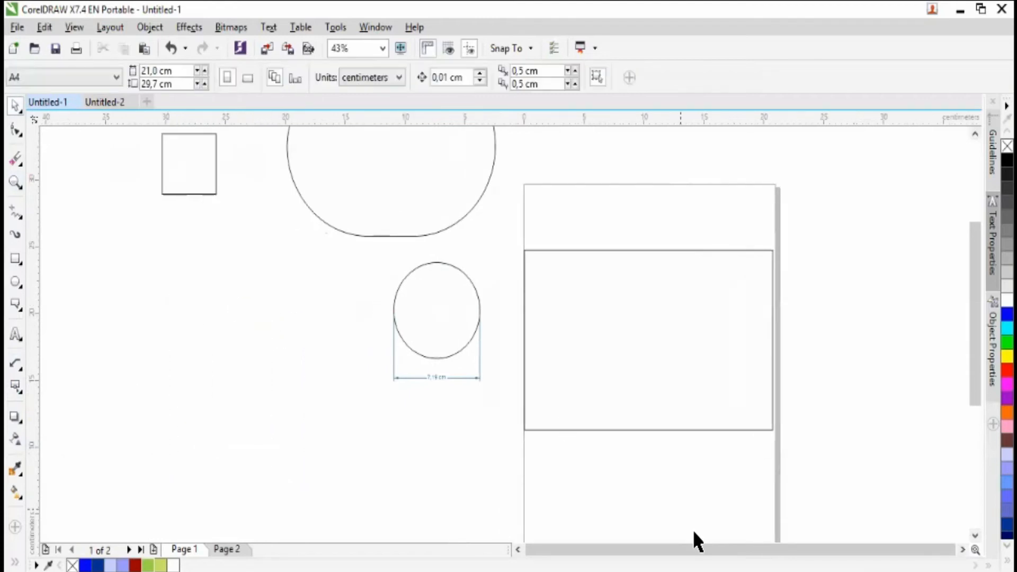
# - Move the small square down into the empty area to the lower left of the dimensioned circle
pyautogui.click(962, 549)
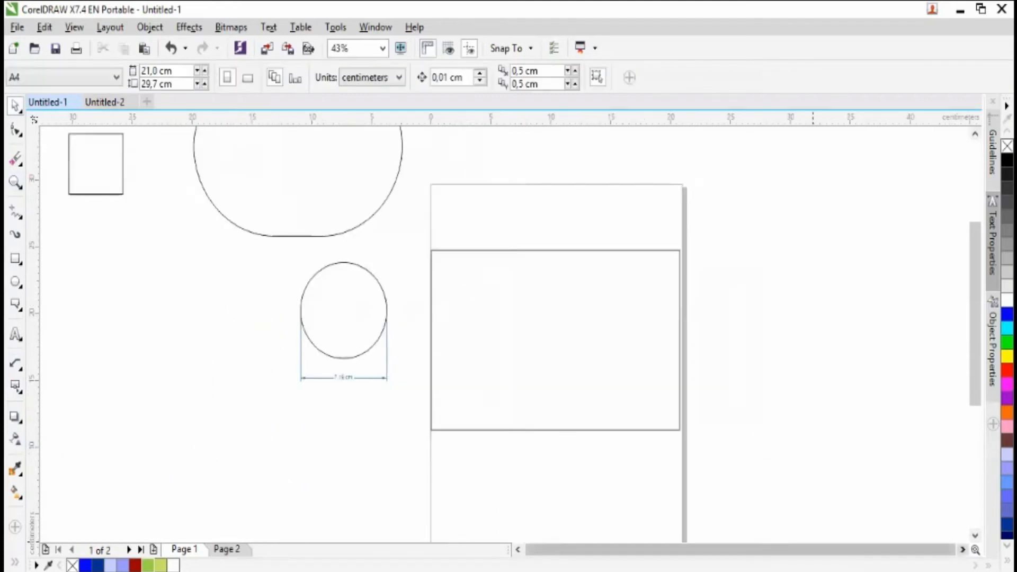
pyautogui.click(20, 420)
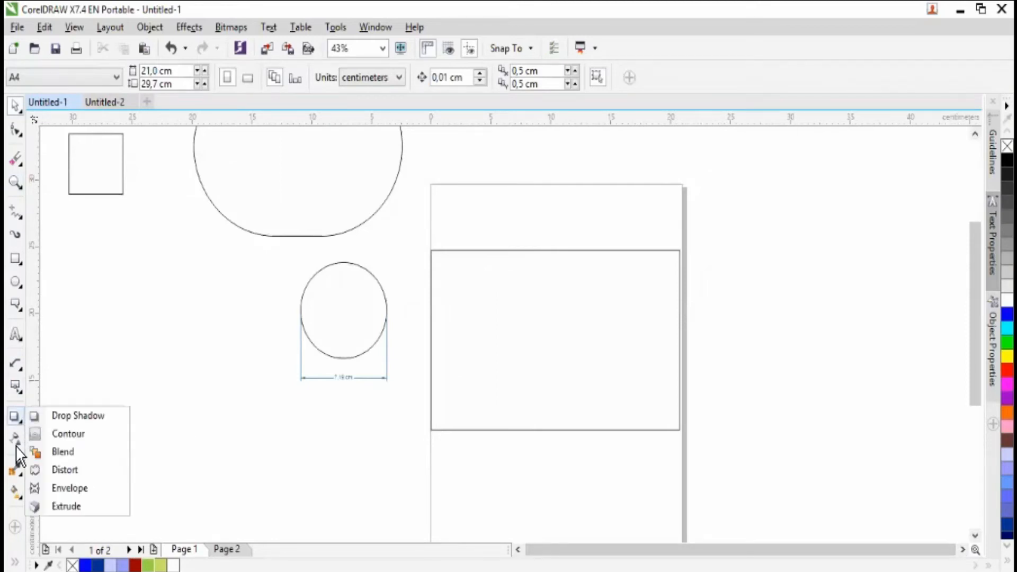
pyautogui.click(74, 418)
pyautogui.press('space')
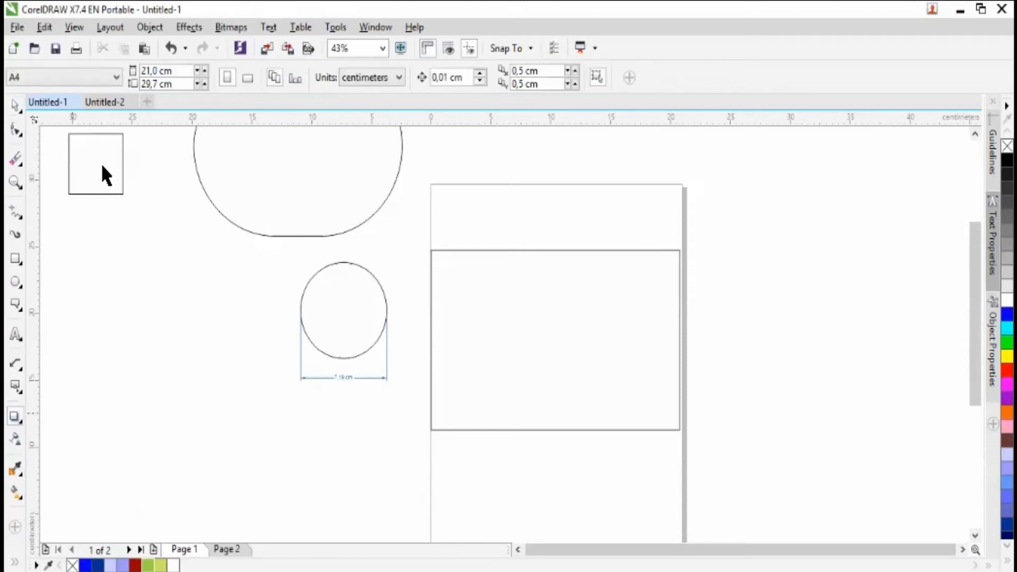
pyautogui.moveTo(115, 172); pyautogui.dragTo(155, 382)
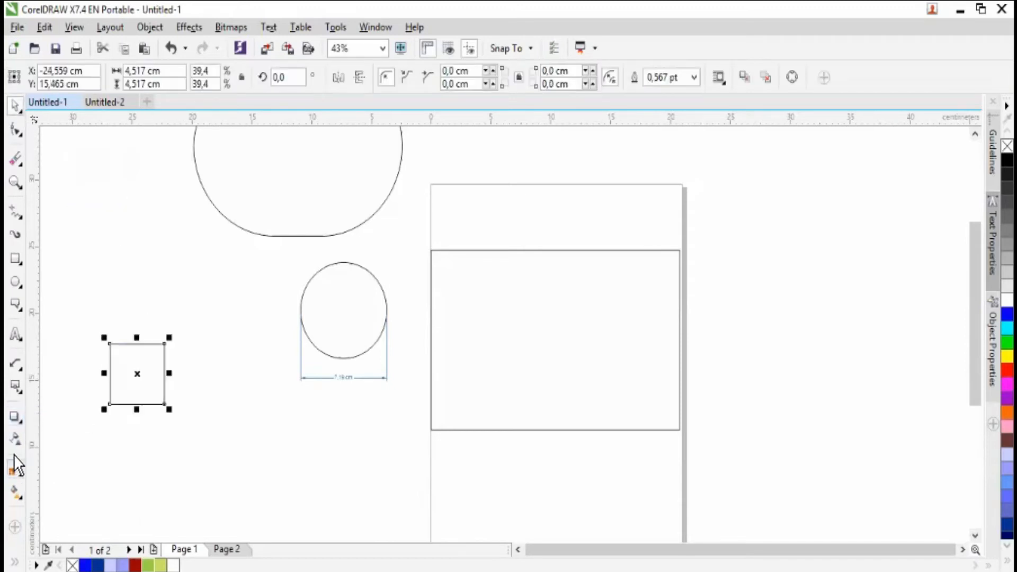
# - Apply a black drop shadow to the square, offset about 1.69 cm right and 0.99 cm up, with opacity 44
pyautogui.click(20, 420)
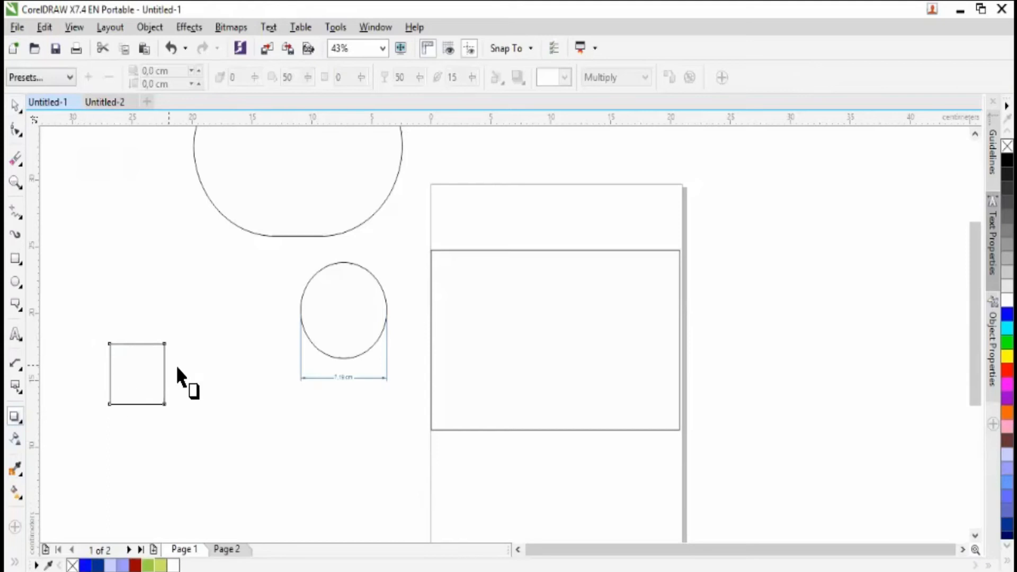
pyautogui.moveTo(148, 368); pyautogui.dragTo(188, 342)
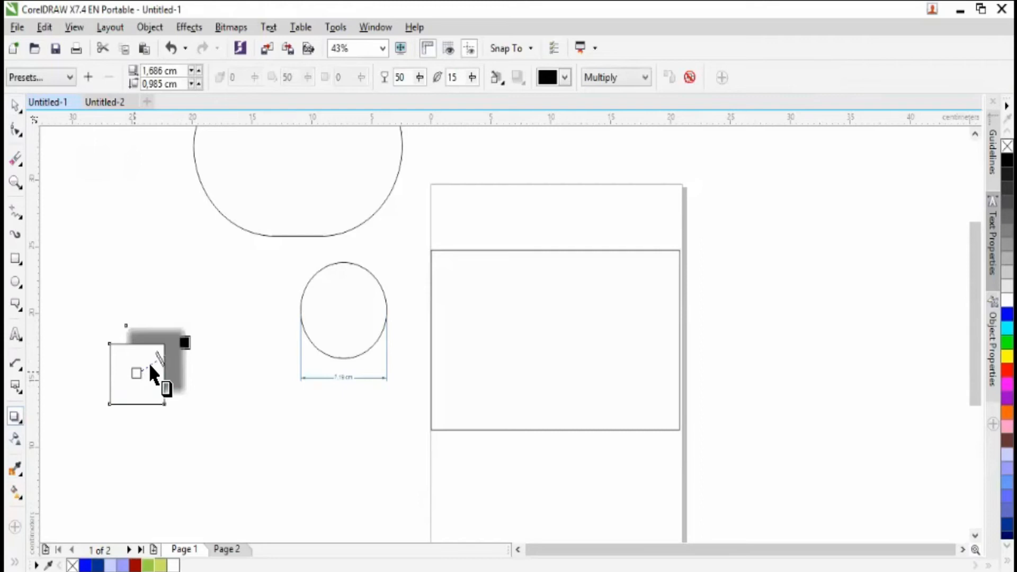
pyautogui.moveTo(158, 354)
pyautogui.mouseDown()
pyautogui.moveTo(145, 364)
pyautogui.moveTo(153, 367)
pyautogui.mouseUp()
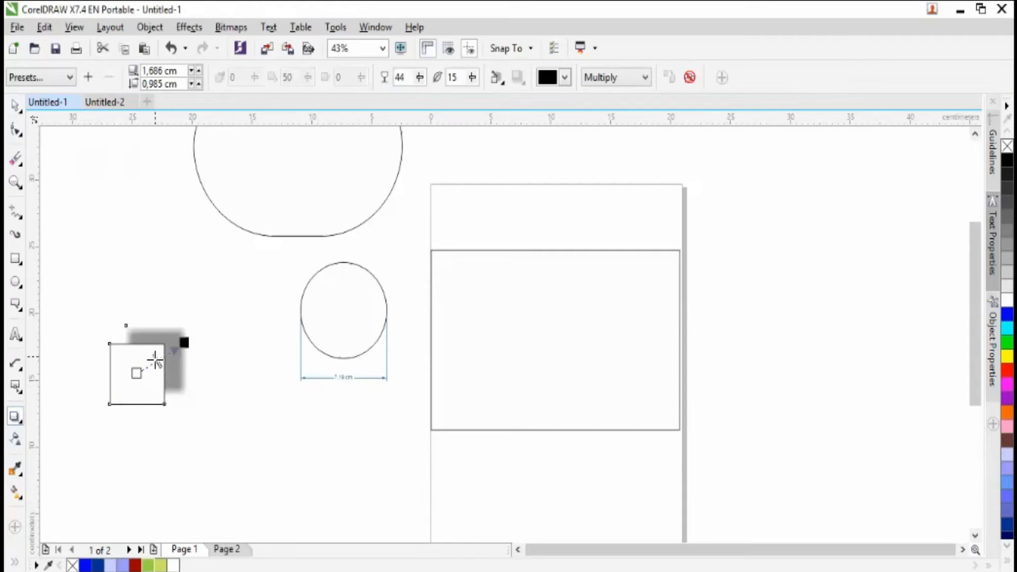
pyautogui.moveTo(154, 361)
pyautogui.mouseDown()
pyautogui.moveTo(170, 354)
pyautogui.moveTo(152, 368)
pyautogui.moveTo(157, 360)
pyautogui.mouseUp()
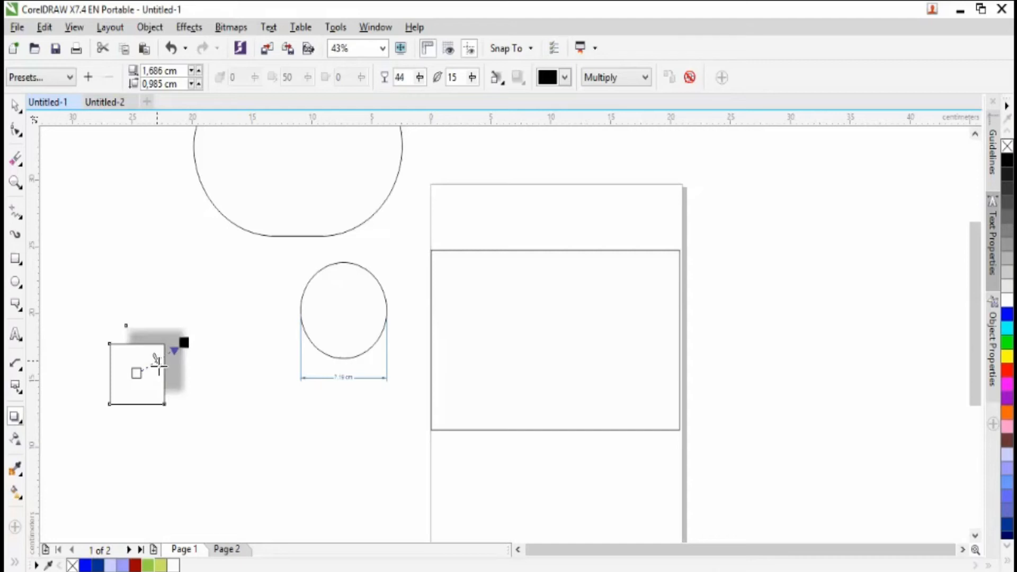
# - Move the shadowed square back up and draw a new square about 3.8 cm wide in the empty area below it
pyautogui.click(15, 107)
pyautogui.moveTo(152, 386); pyautogui.dragTo(124, 225)
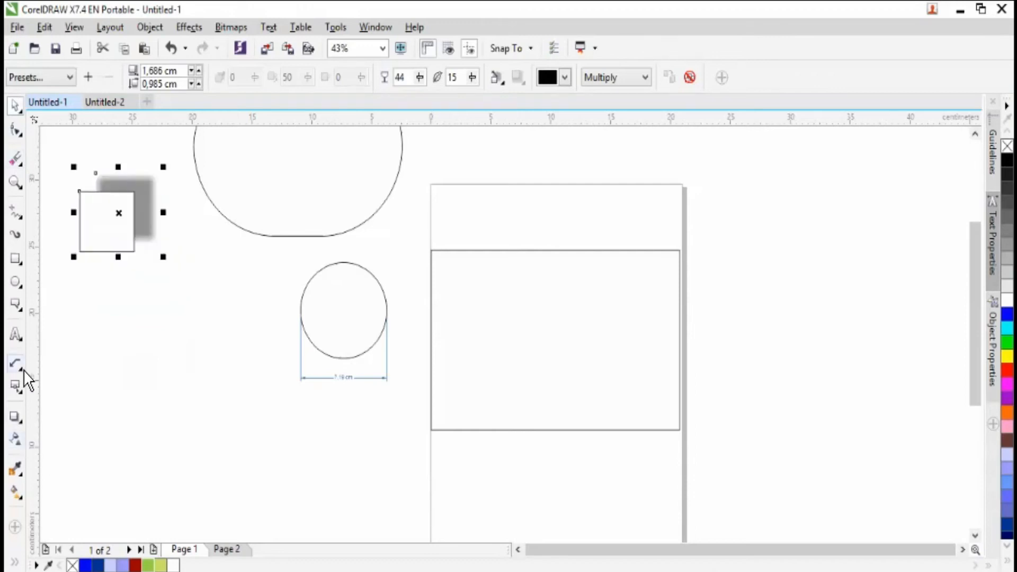
pyautogui.moveTo(126, 351); pyautogui.dragTo(171, 402)
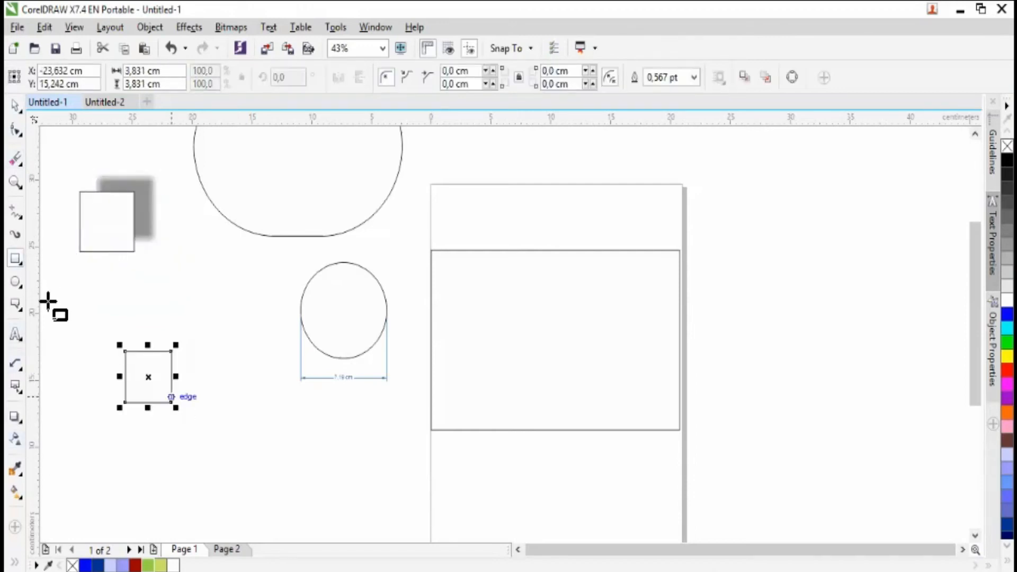
# - Try a one-step outside contour with an offset of about 1.67 cm on the new square and undo it
pyautogui.click(19, 417)
pyautogui.click(21, 421)
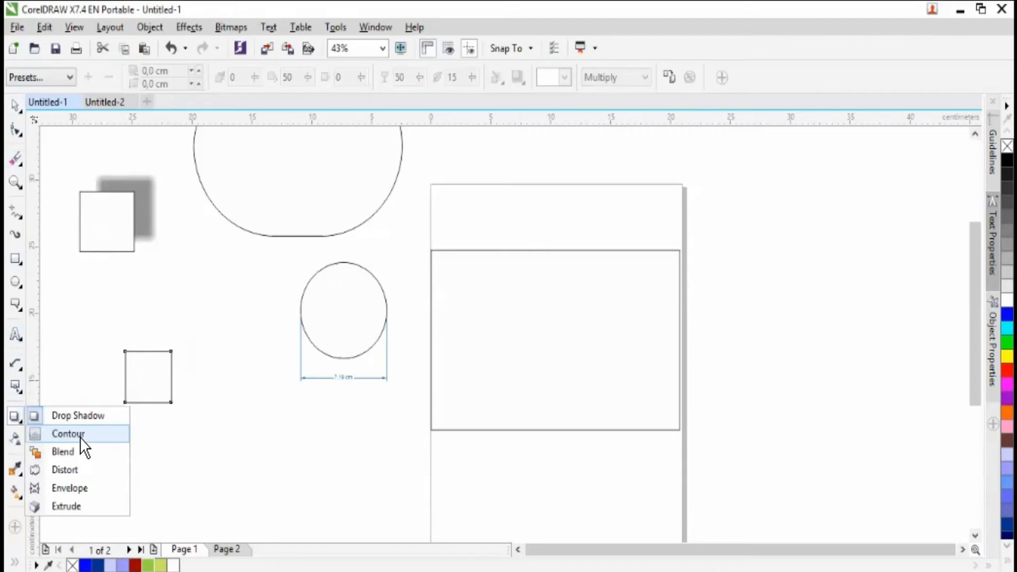
pyautogui.click(68, 433)
pyautogui.moveTo(171, 377); pyautogui.dragTo(192, 373)
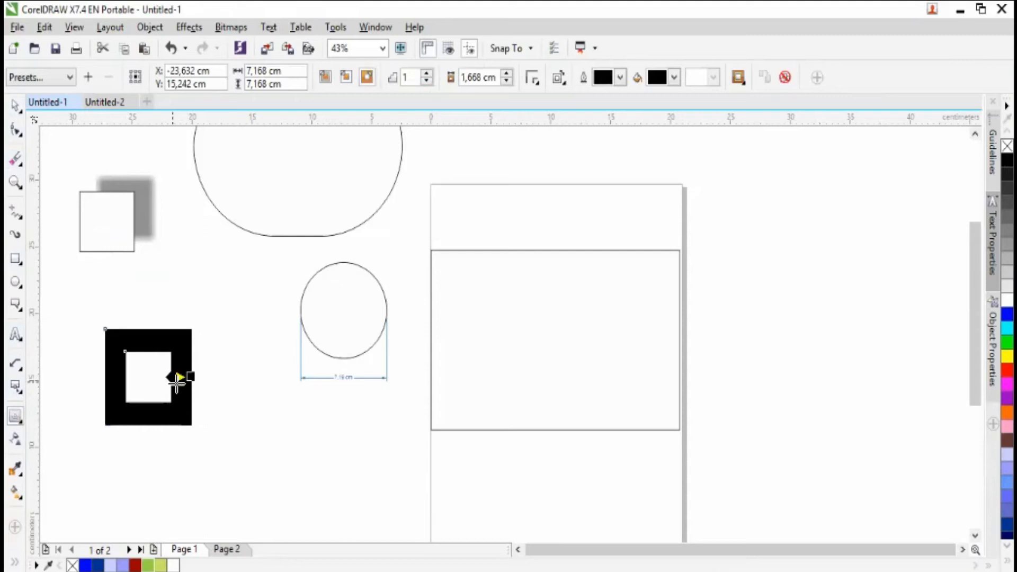
pyautogui.hotkey('ctrl', 'z')
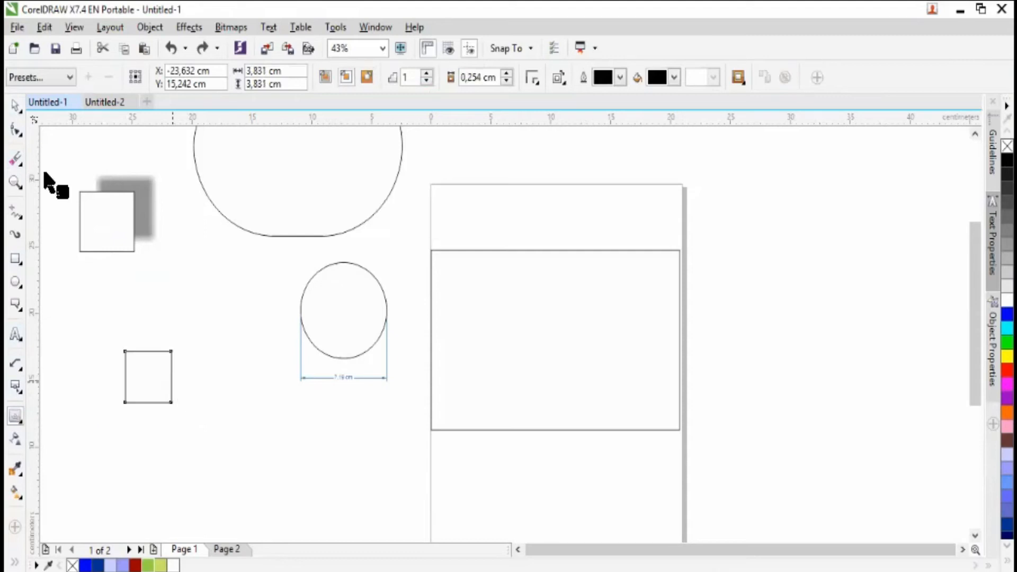
# - Enlarge the new square to about 6.55 cm and shift it slightly upward
pyautogui.click(15, 106)
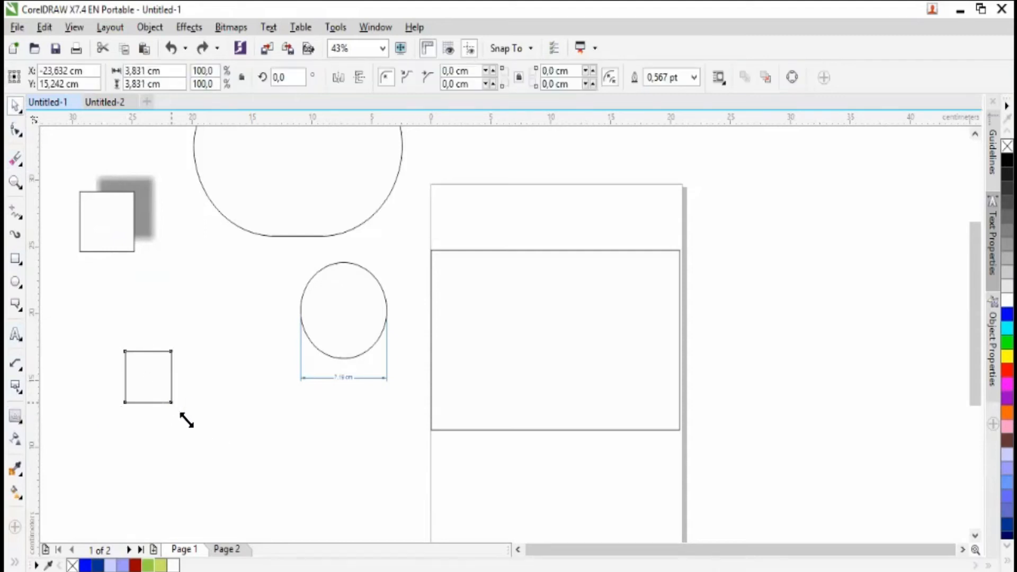
pyautogui.moveTo(214, 446); pyautogui.dragTo(215, 446)
pyautogui.moveTo(166, 397); pyautogui.dragTo(162, 374)
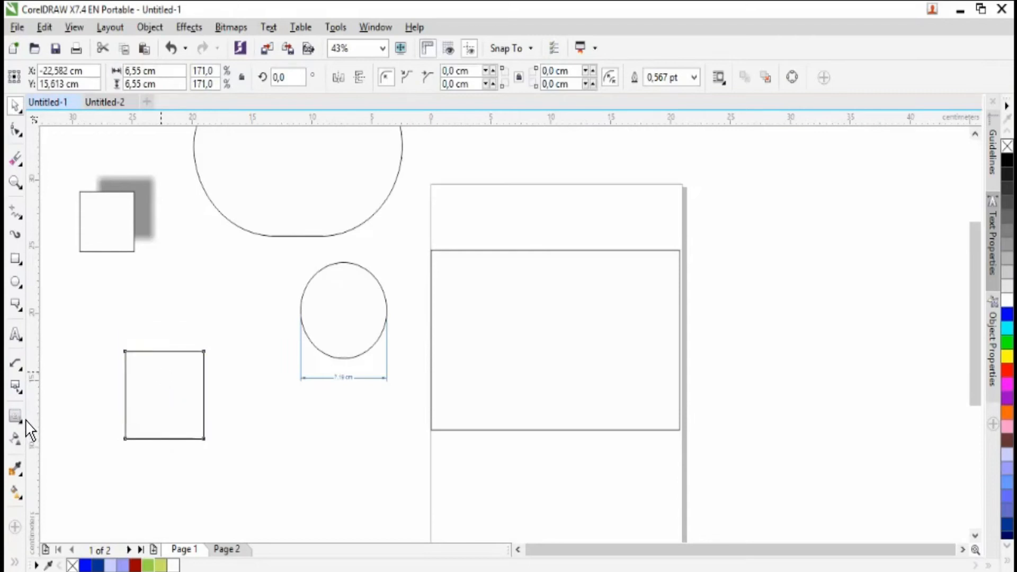
# - Try to apply a contour toward the inside of the enlarged square
pyautogui.click(20, 417)
pyautogui.click(24, 416)
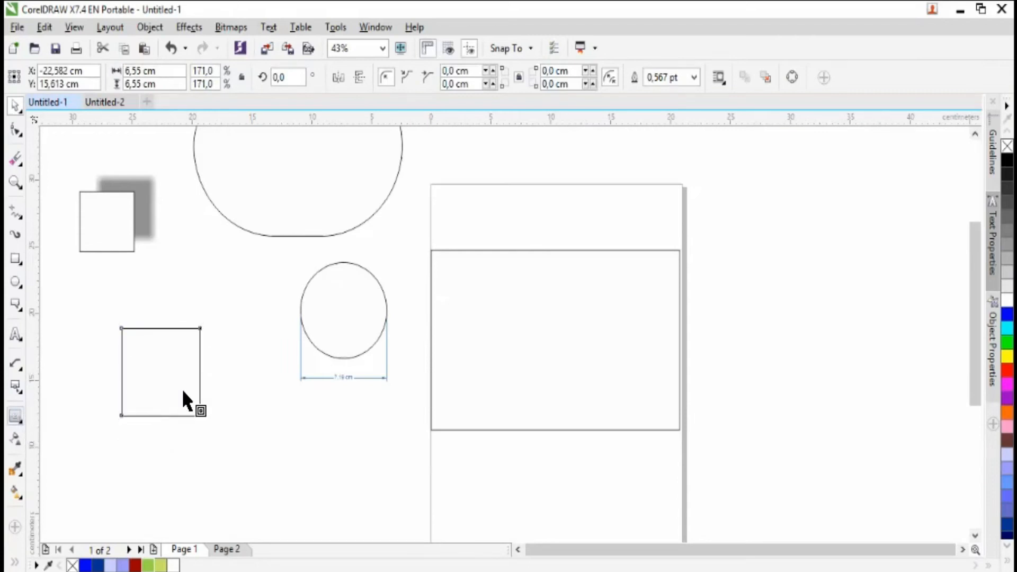
pyautogui.moveTo(171, 385); pyautogui.dragTo(150, 370)
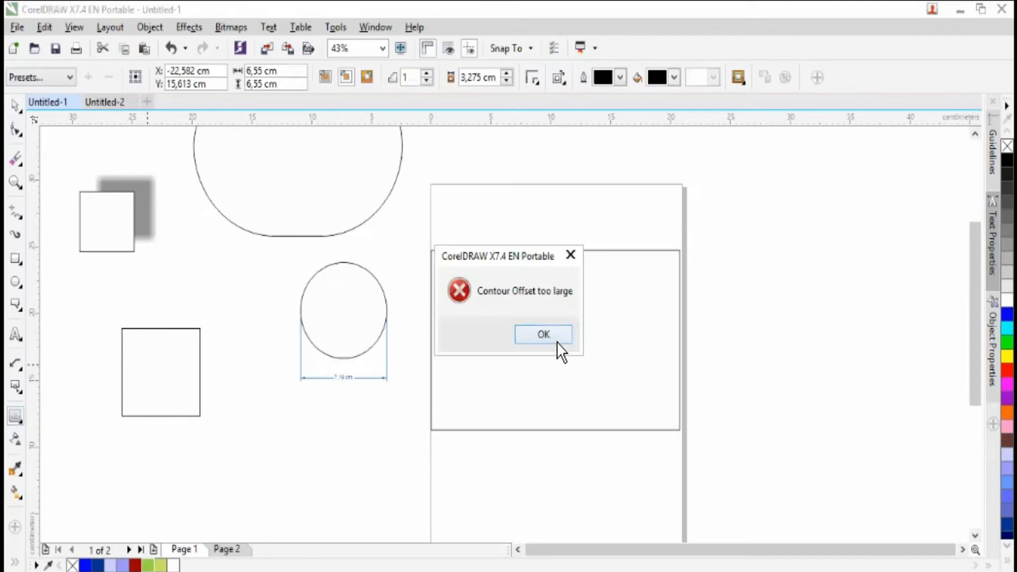
pyautogui.click(557, 340)
pyautogui.moveTo(160, 375); pyautogui.dragTo(181, 393)
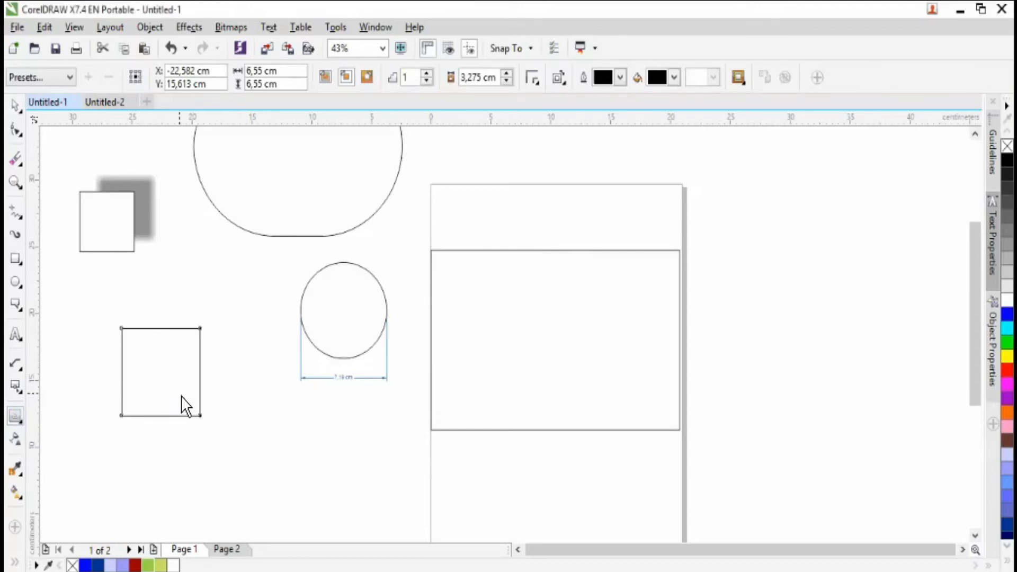
pyautogui.click(544, 334)
# - Shrink the square to about 5.25 cm from its upper right corner
pyautogui.click(20, 110)
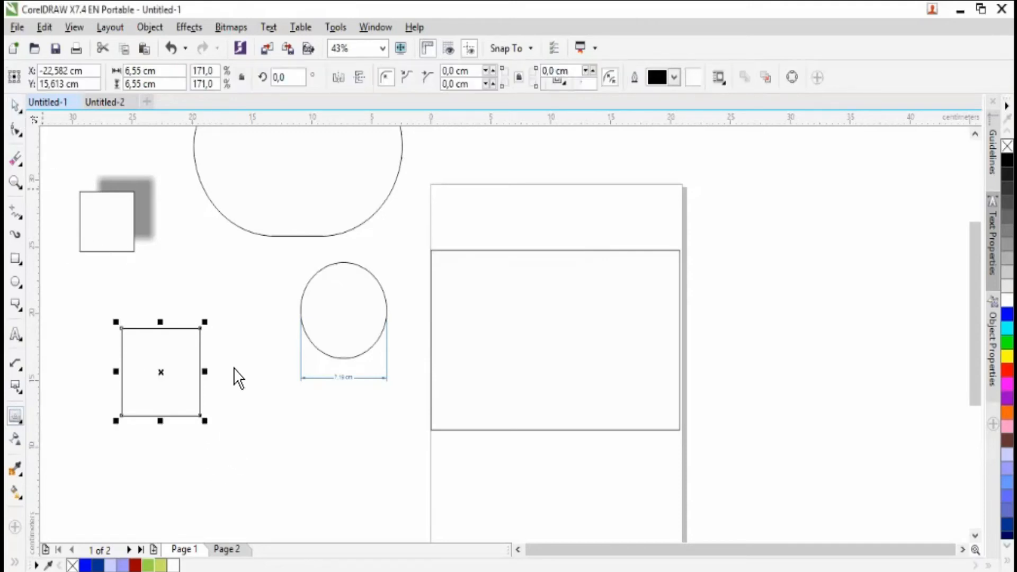
pyautogui.moveTo(201, 328); pyautogui.dragTo(187, 345)
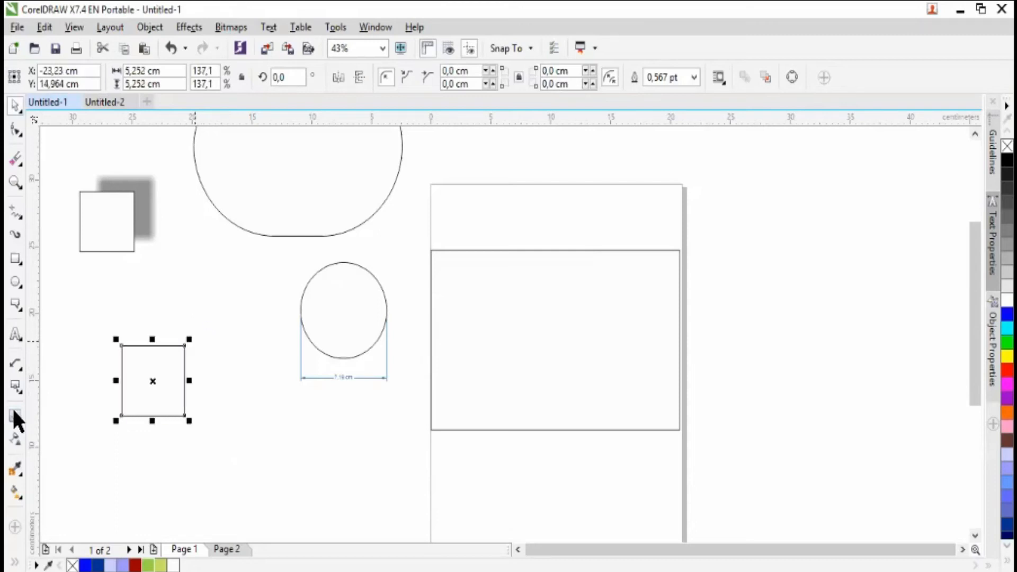
# - Try an outside contour with an offset of about 0.8 cm on the reduced square and undo it
pyautogui.click(20, 418)
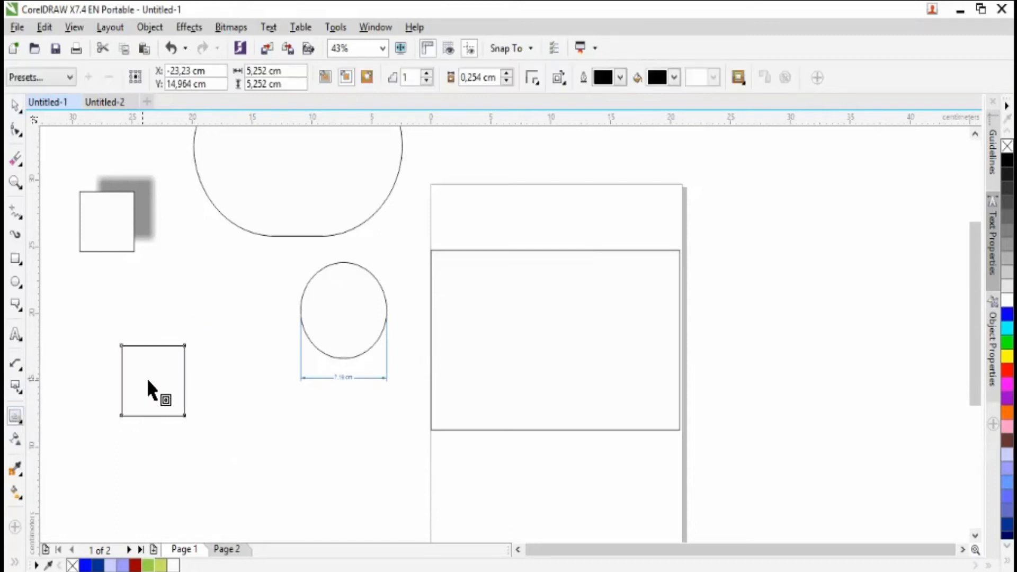
pyautogui.moveTo(184, 366); pyautogui.dragTo(112, 387)
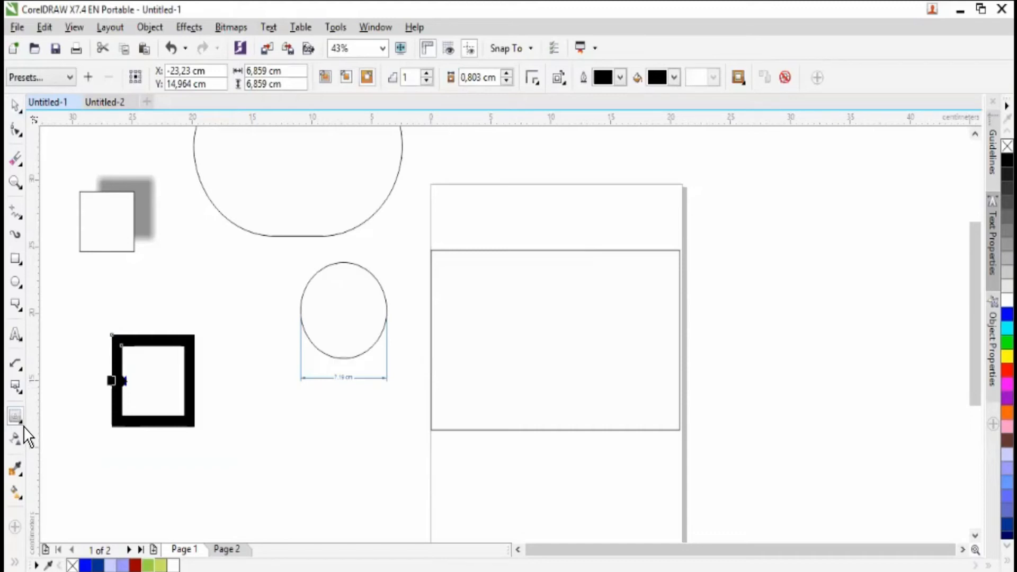
pyautogui.hotkey('ctrl', 'z')
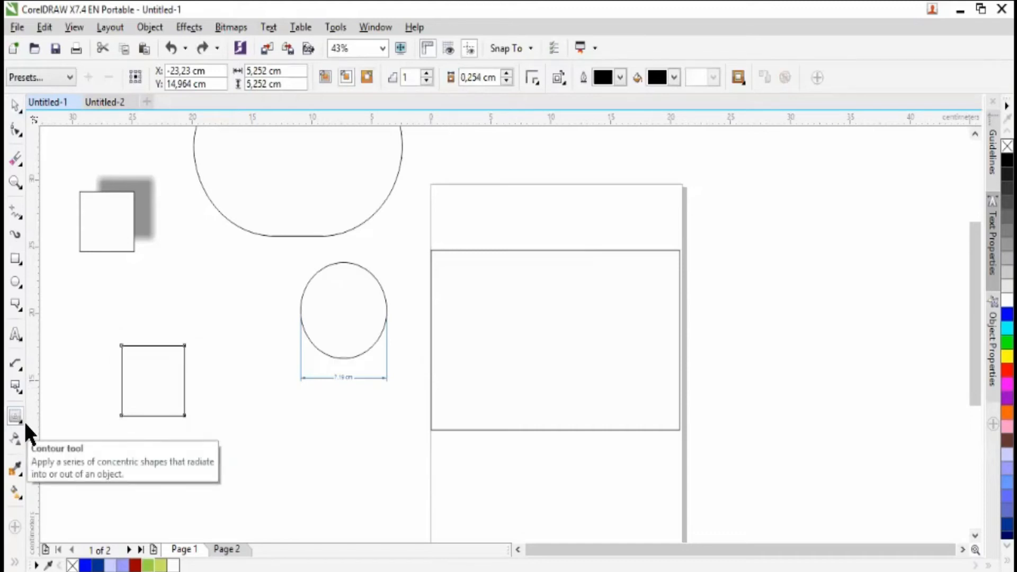
# - Choose the Blend tool, then draw a circle about 4.5 cm wide between the square and the dimensioned circle
pyautogui.click(22, 423)
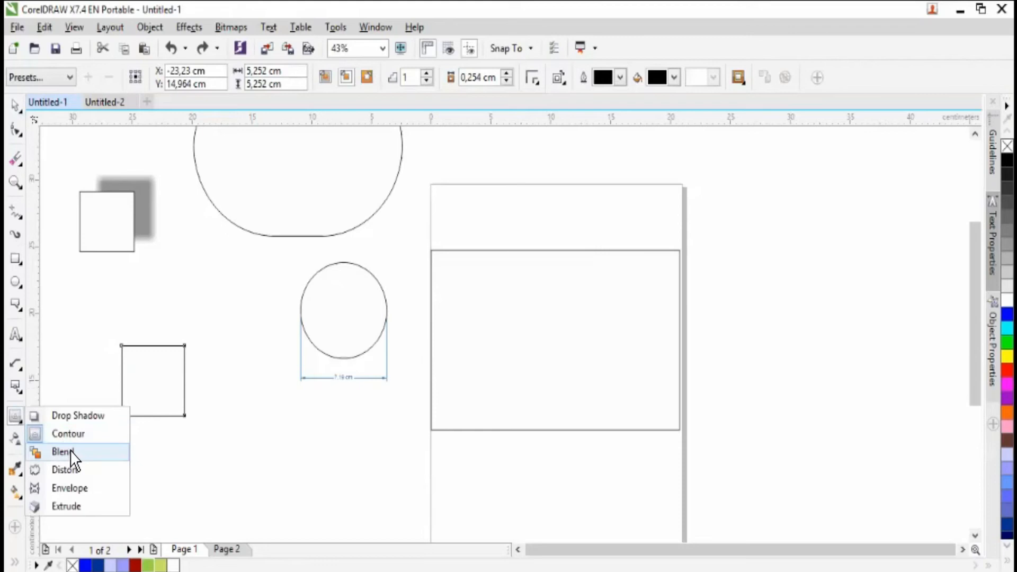
pyautogui.click(71, 453)
pyautogui.click(23, 103)
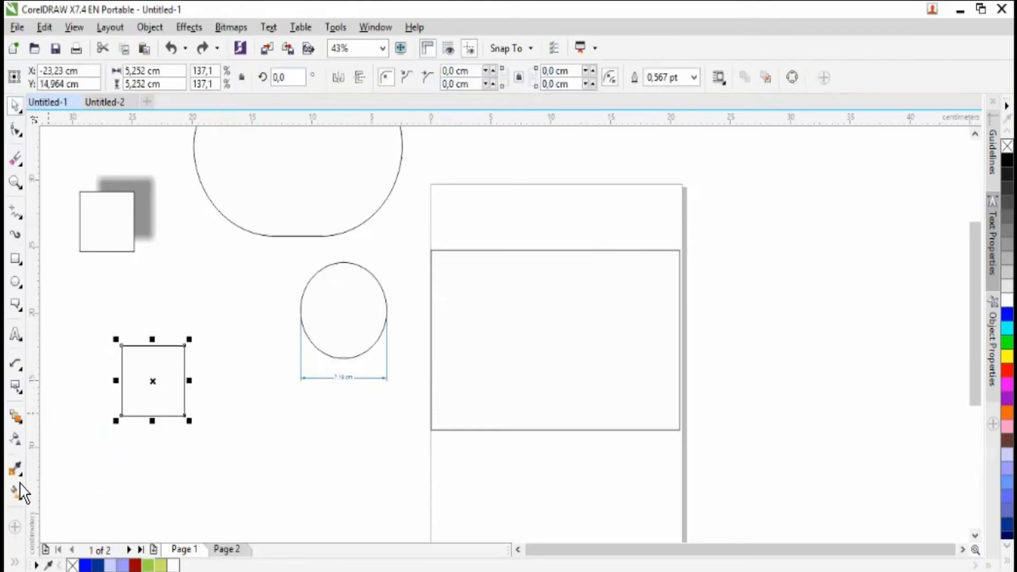
pyautogui.click(15, 281)
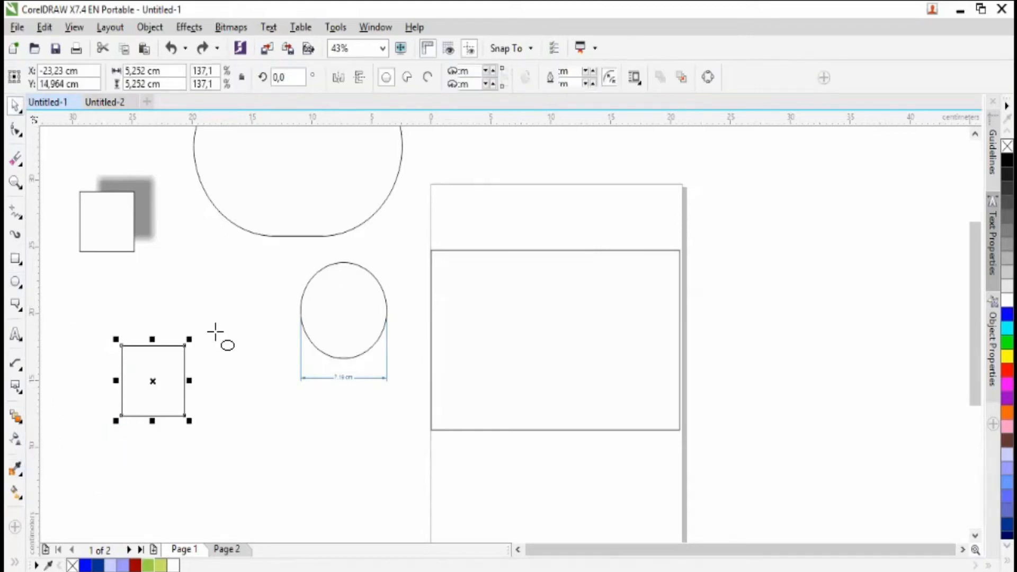
pyautogui.moveTo(267, 367); pyautogui.dragTo(213, 305)
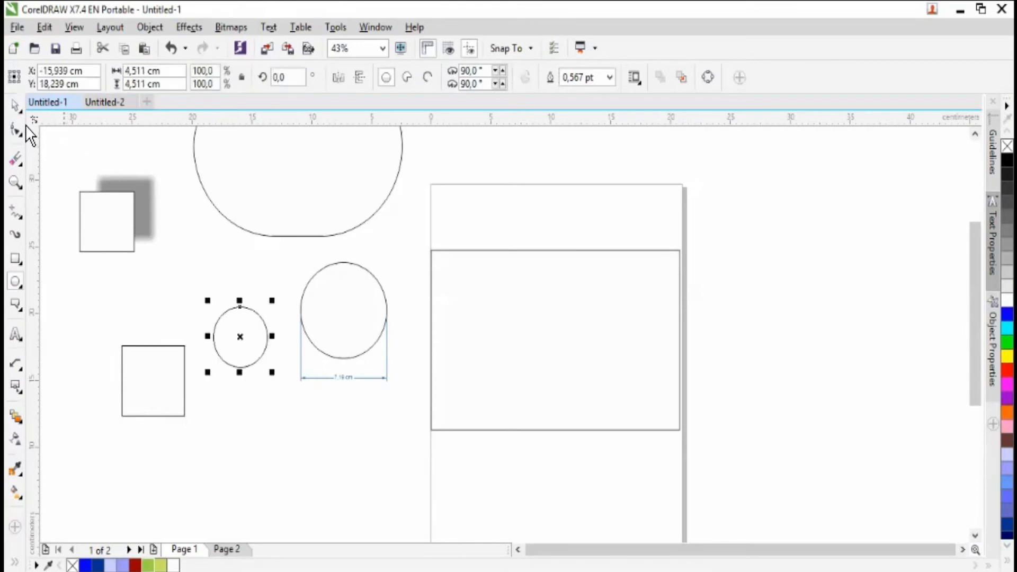
# - Delete the dimensioned circle with its dimension, and move the small circle and the square roughly level with each other
pyautogui.click(21, 106)
pyautogui.moveTo(281, 244); pyautogui.dragTo(418, 440)
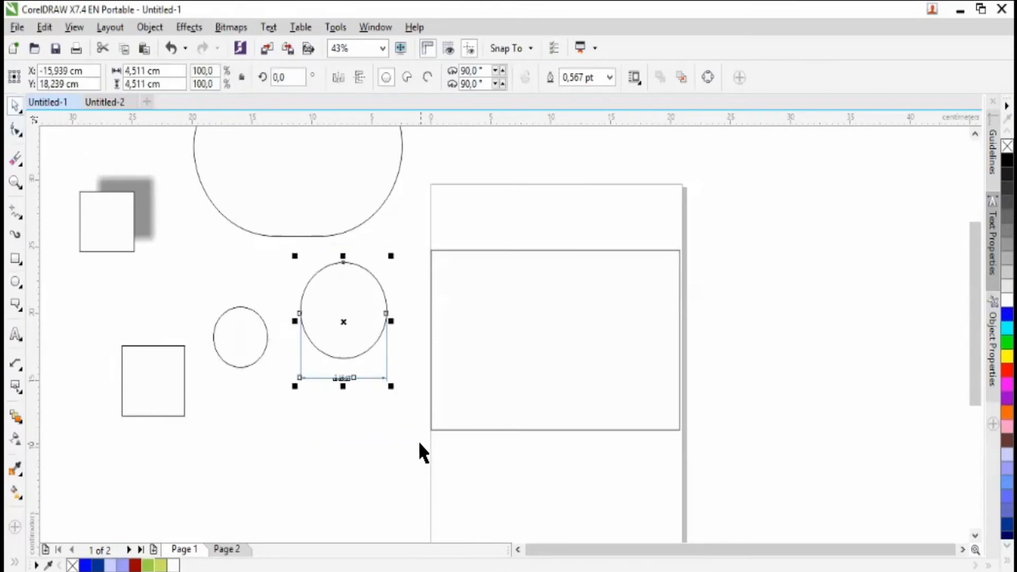
pyautogui.press('Delete')
pyautogui.moveTo(243, 339); pyautogui.dragTo(309, 360)
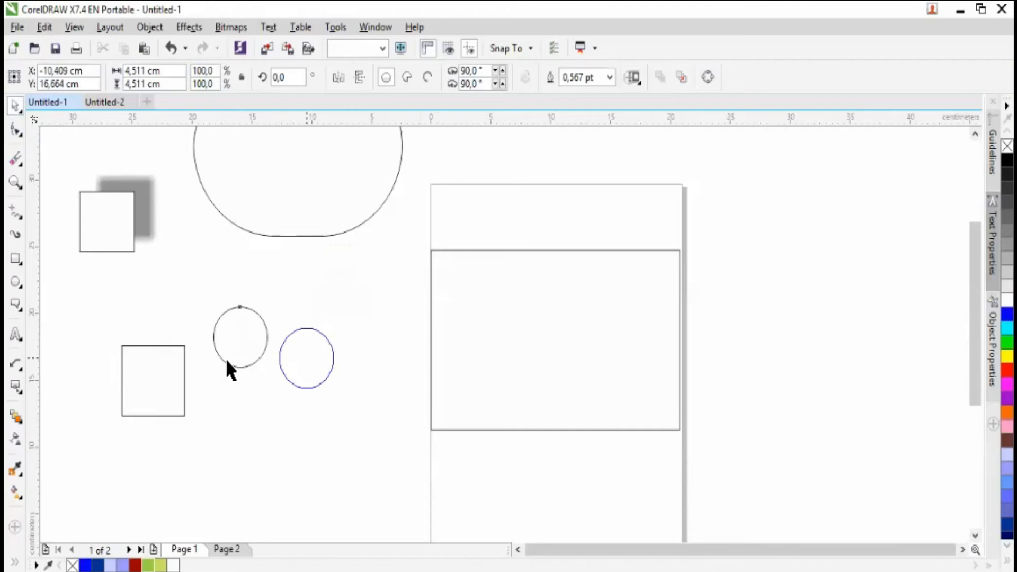
pyautogui.moveTo(145, 383); pyautogui.dragTo(323, 364)
# - Try a 20-step blend between the square and the circle and undo it
pyautogui.click(16, 418)
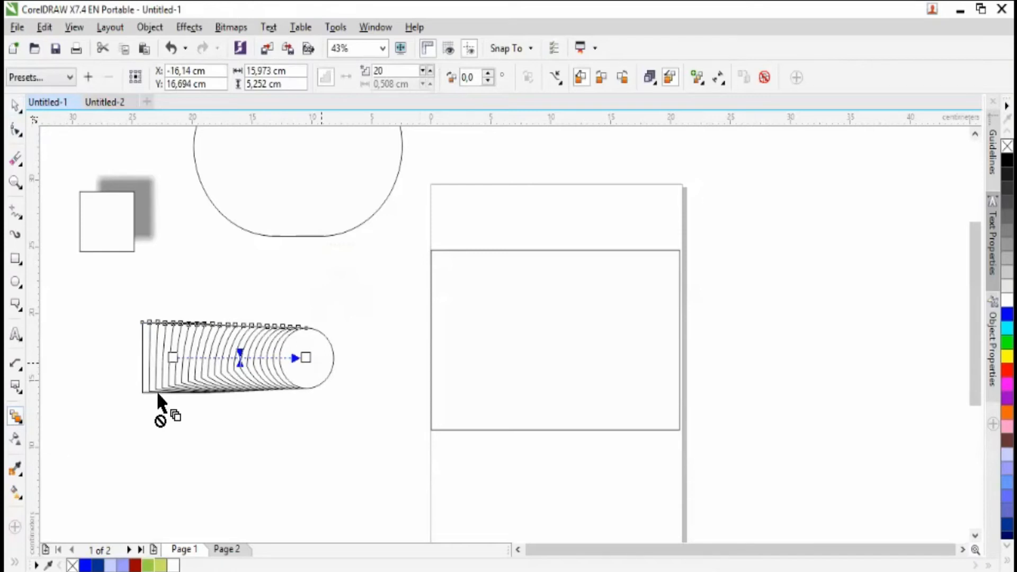
pyautogui.hotkey('ctrl', 'z')
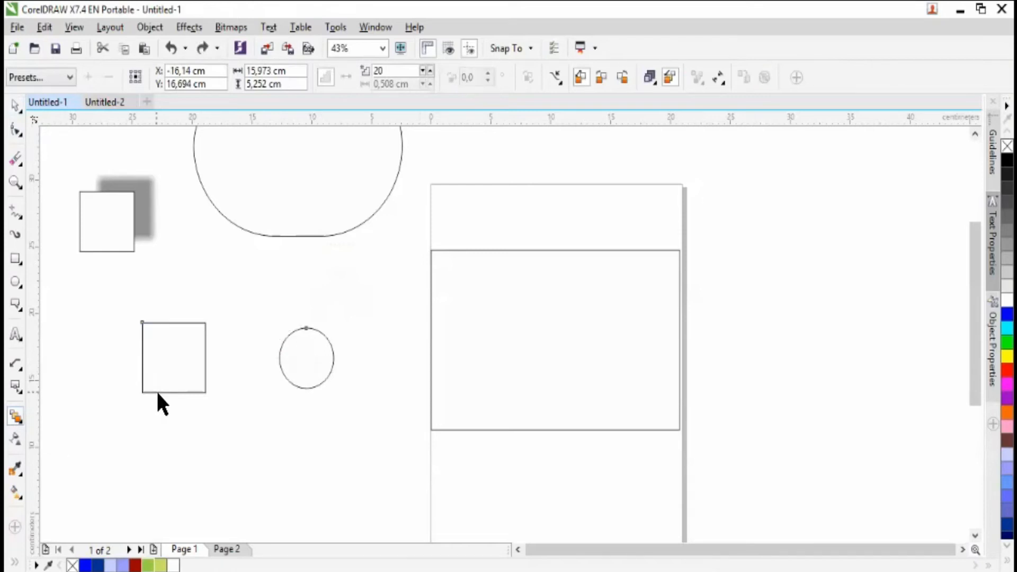
# - Try a push and pull distortion on the square with the Distort tool and undo it
pyautogui.click(20, 421)
pyautogui.click(72, 475)
pyautogui.moveTo(182, 348); pyautogui.dragTo(228, 356)
pyautogui.hotkey('ctrl', 'z')
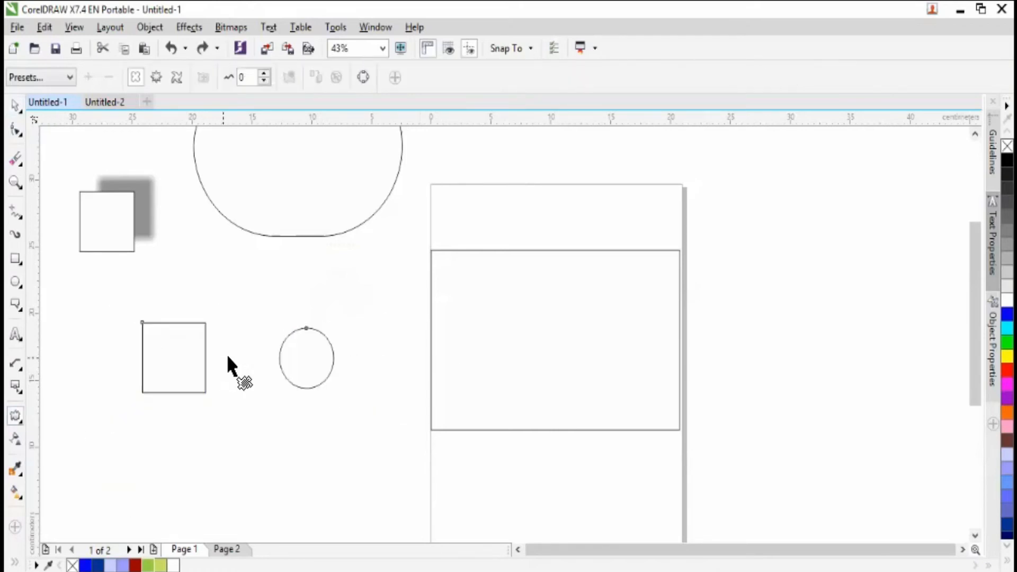
# - Distort the square into a four-petal flower using a push and pull distortion with an amplitude of -79
pyautogui.click(13, 110)
pyautogui.click(195, 232)
pyautogui.click(190, 365)
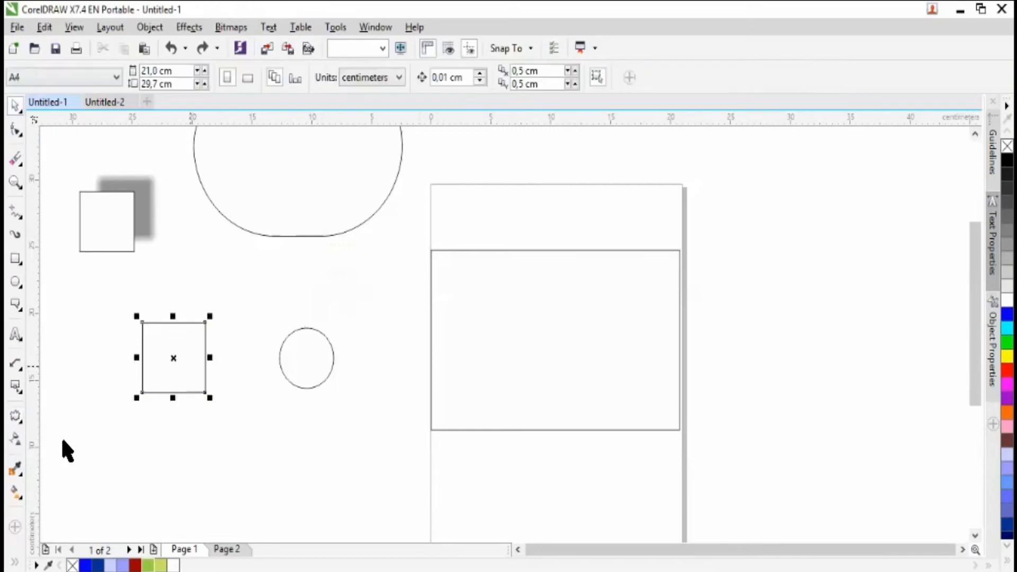
pyautogui.click(16, 418)
pyautogui.moveTo(176, 352); pyautogui.dragTo(138, 319)
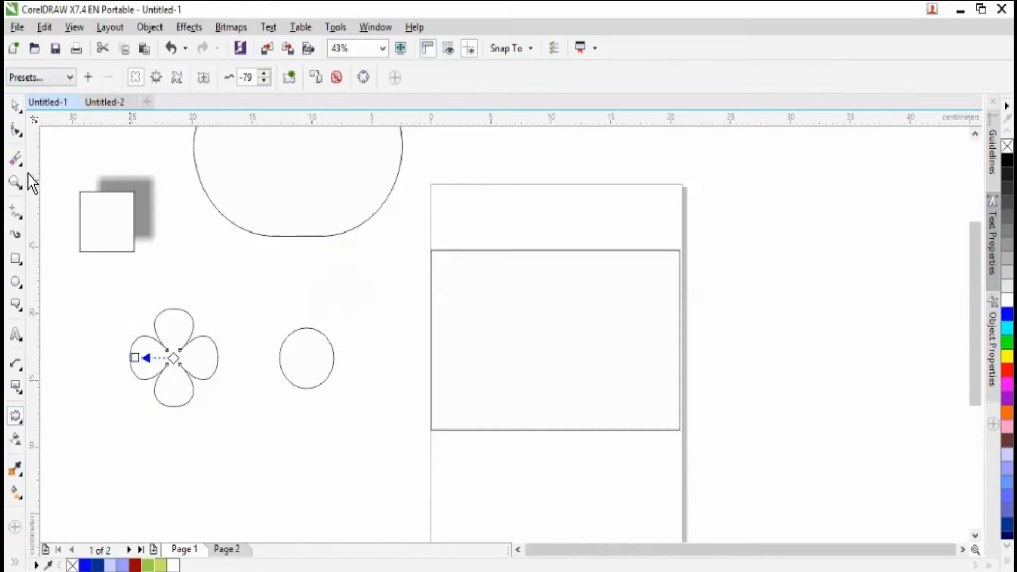
# - Shrink the circle and place it at the centre of the four-petal flower
pyautogui.click(21, 105)
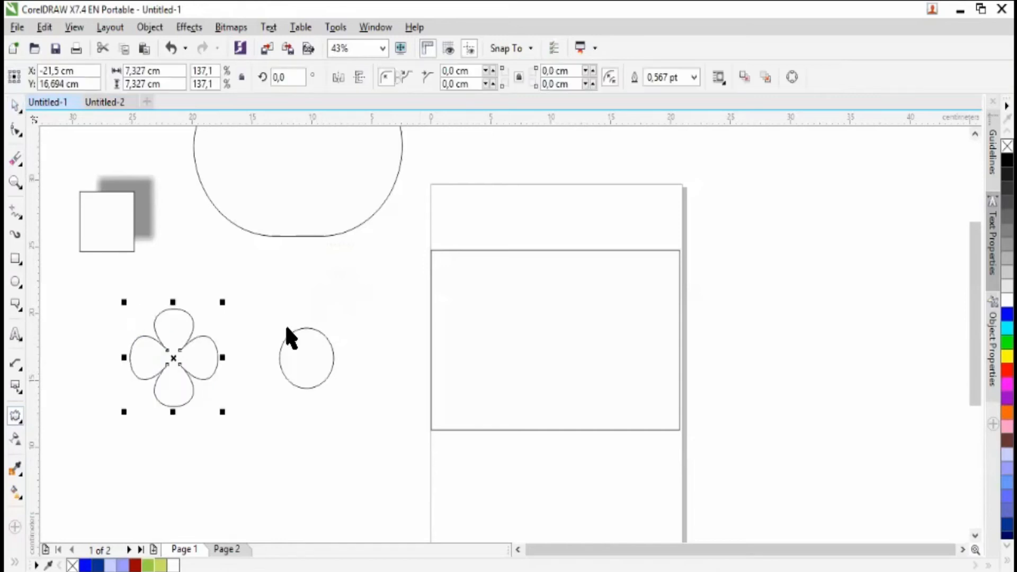
pyautogui.click(321, 334)
pyautogui.moveTo(338, 322); pyautogui.dragTo(177, 363)
pyautogui.click(98, 297)
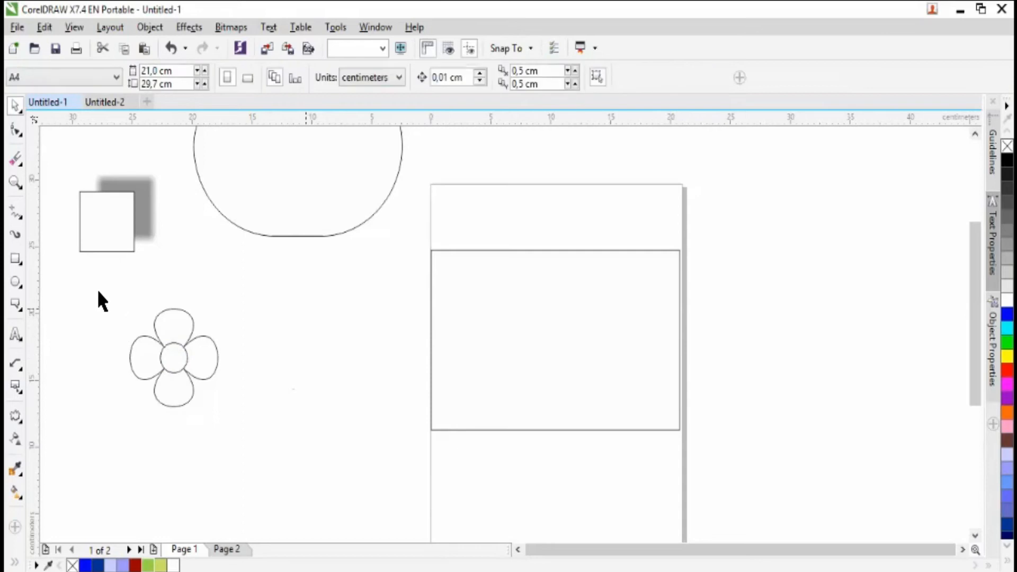
# - Move the flower together with its centre circle close to the left edge of the page
pyautogui.moveTo(100, 296); pyautogui.dragTo(274, 453)
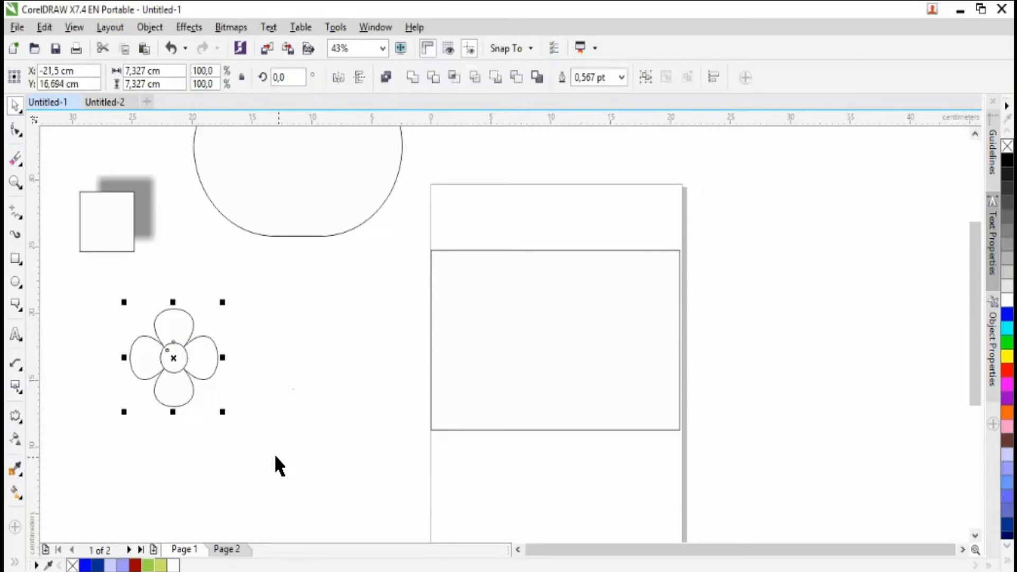
pyautogui.press('g')
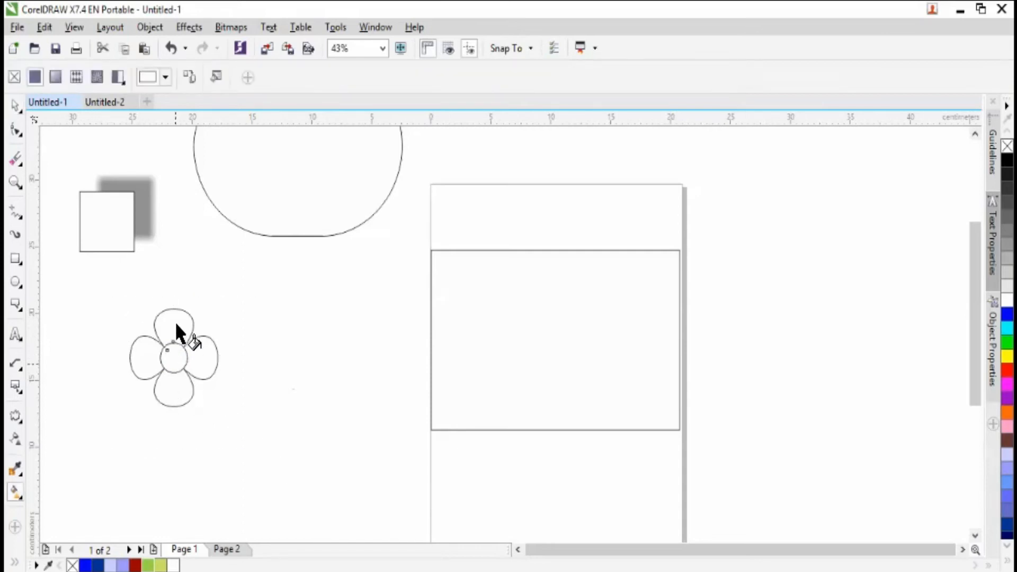
pyautogui.click(14, 105)
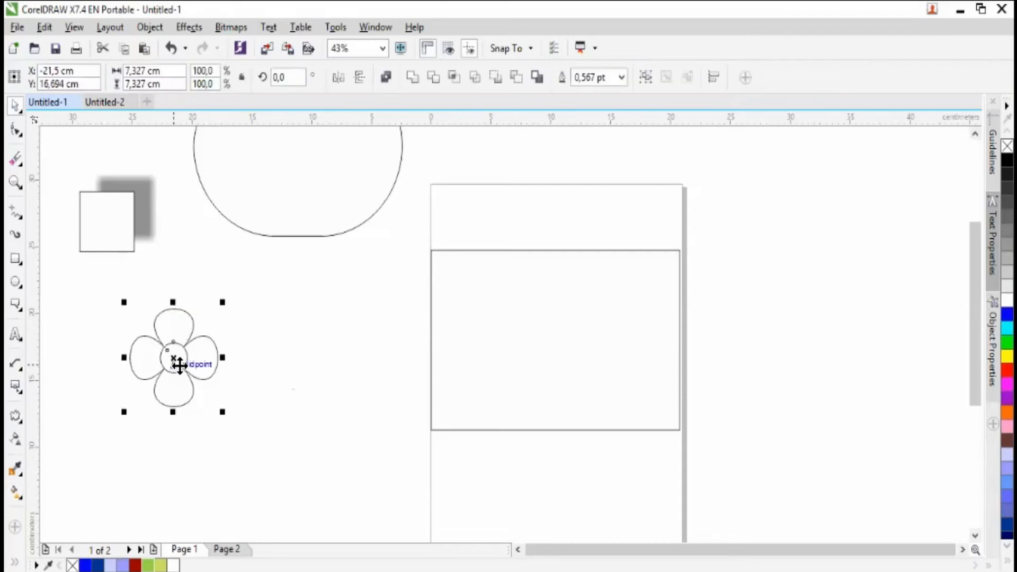
pyautogui.moveTo(207, 339); pyautogui.dragTo(403, 293)
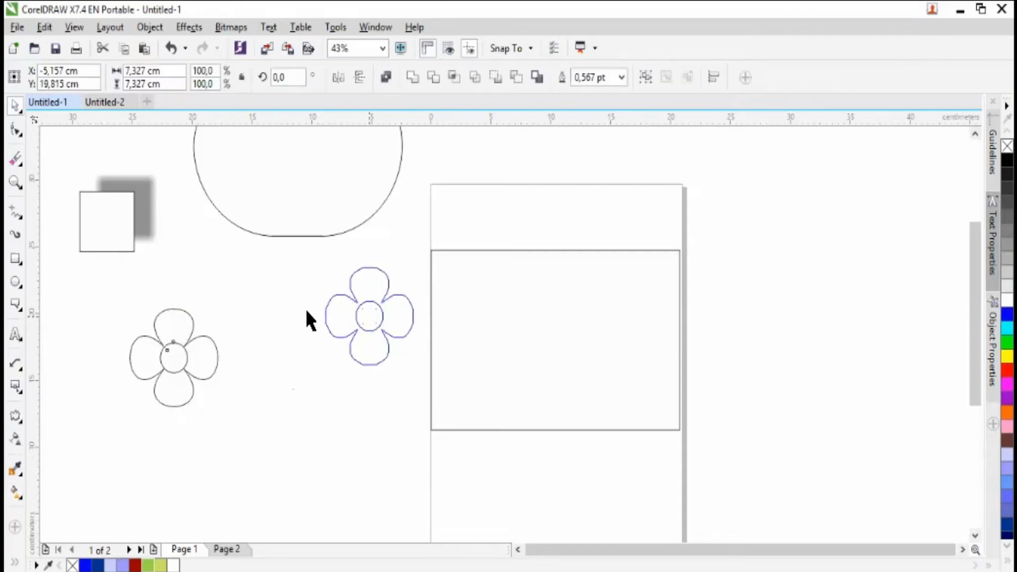
pyautogui.click(109, 345)
# - Draw a square about 6.8 cm wide below the shadowed square and move it up beside the flower
pyautogui.click(15, 258)
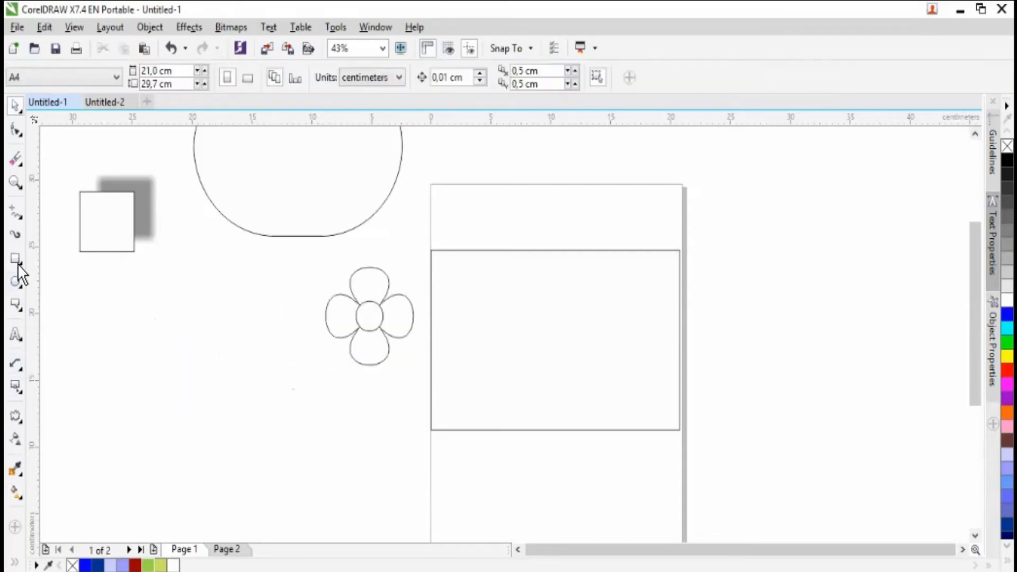
pyautogui.moveTo(142, 355); pyautogui.dragTo(254, 475)
pyautogui.press('Delete')
pyautogui.click(15, 104)
pyautogui.moveTo(199, 440); pyautogui.dragTo(168, 363)
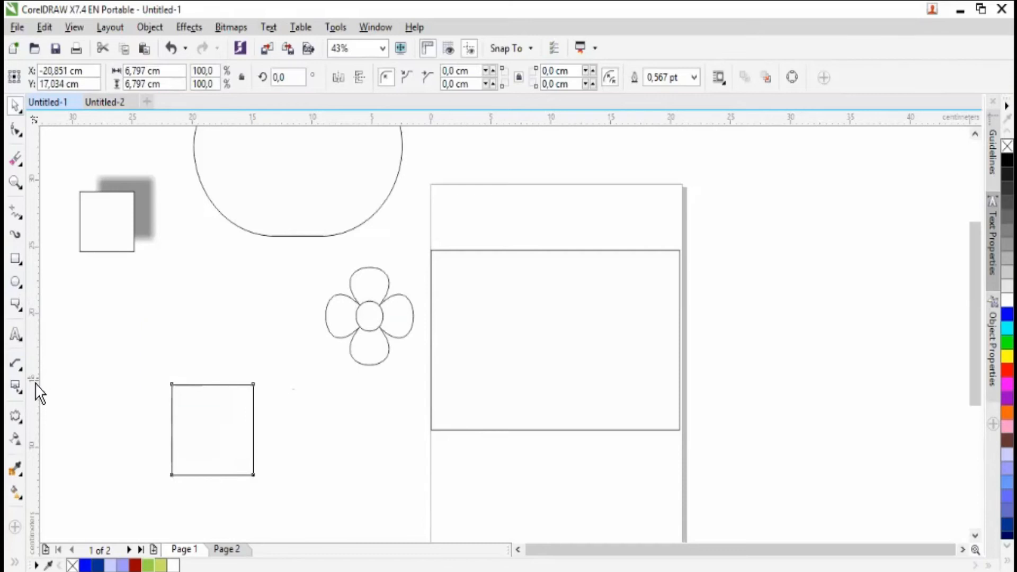
# - Reshape the new square with an Envelope, pulling both sides inward and bulging the top and bottom edges outward
pyautogui.click(25, 421)
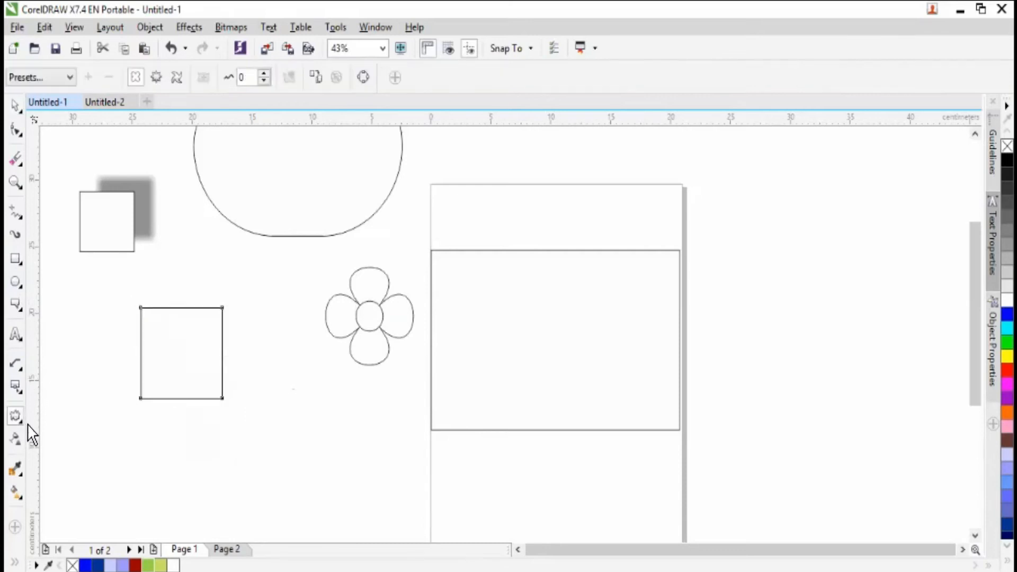
pyautogui.click(20, 421)
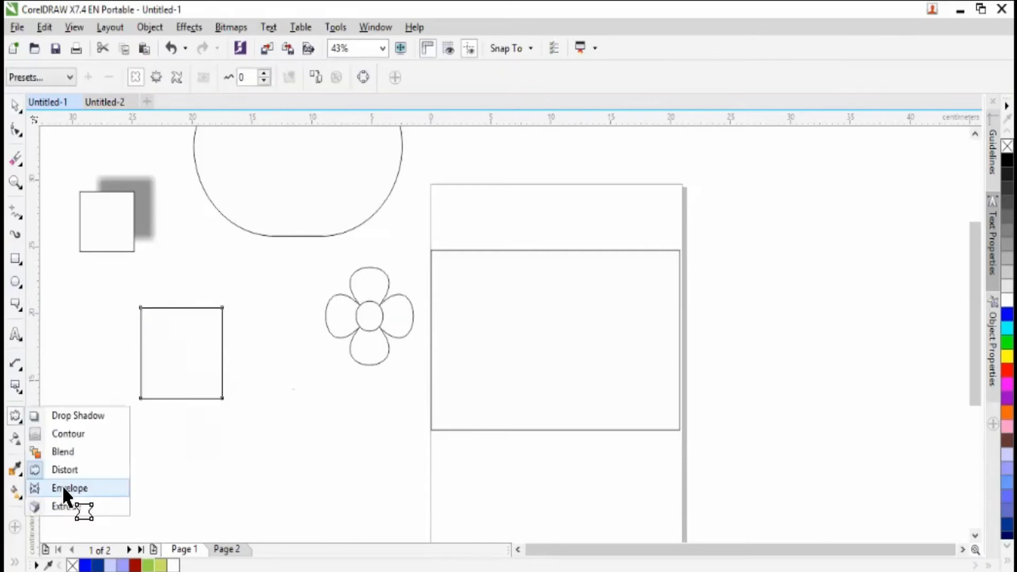
pyautogui.click(66, 488)
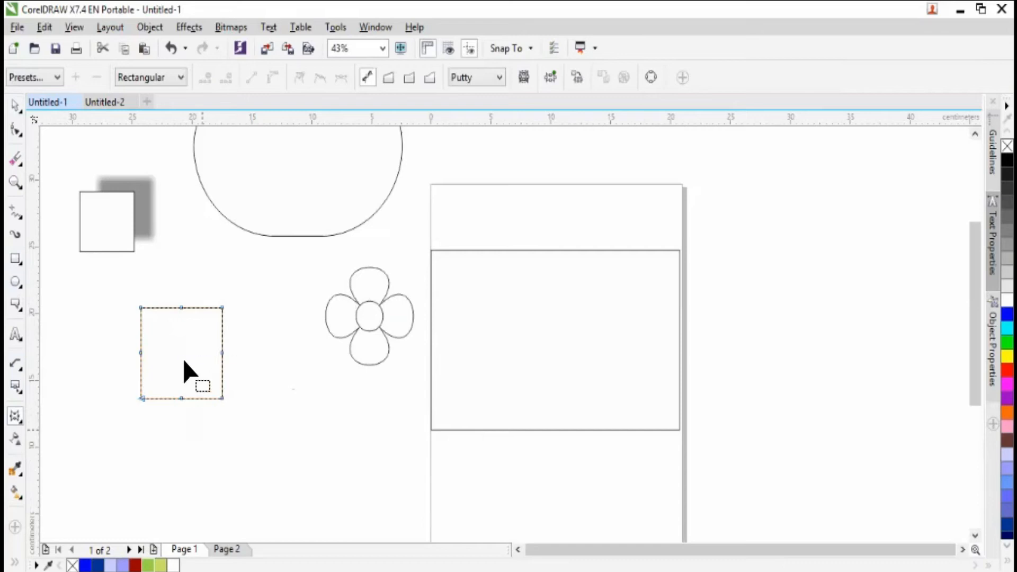
pyautogui.moveTo(221, 352); pyautogui.dragTo(167, 354)
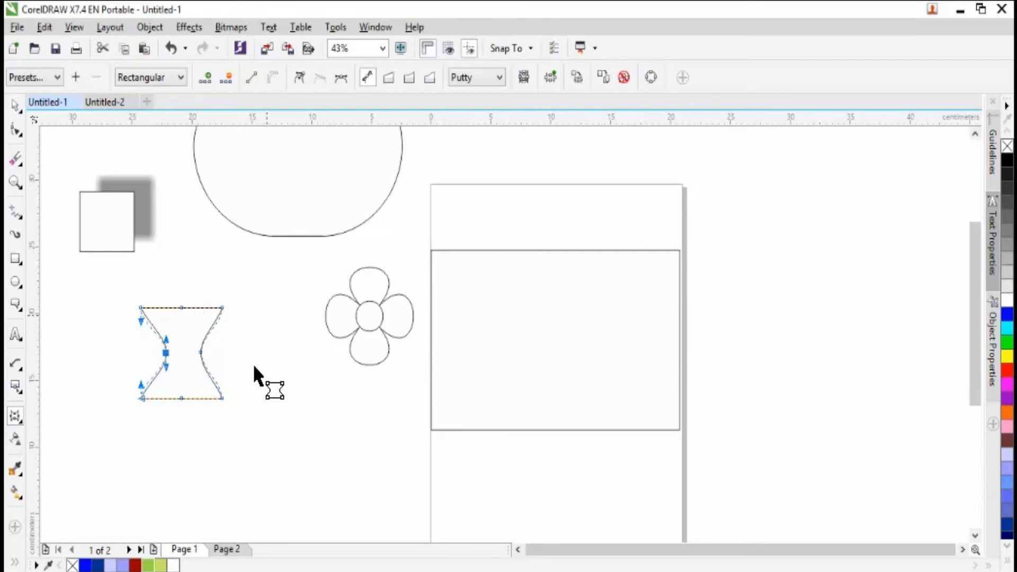
pyautogui.moveTo(182, 398); pyautogui.dragTo(181, 428)
pyautogui.click(182, 306)
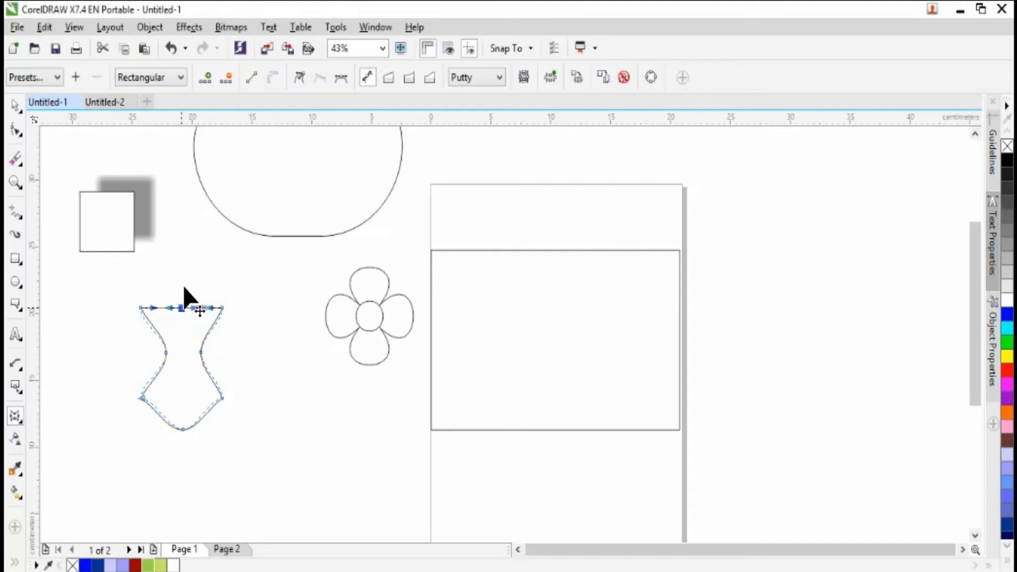
pyautogui.moveTo(184, 287); pyautogui.dragTo(182, 277)
pyautogui.moveTo(181, 277)
pyautogui.mouseDown()
pyautogui.moveTo(182, 341)
pyautogui.moveTo(183, 297)
pyautogui.mouseUp()
pyautogui.click(17, 107)
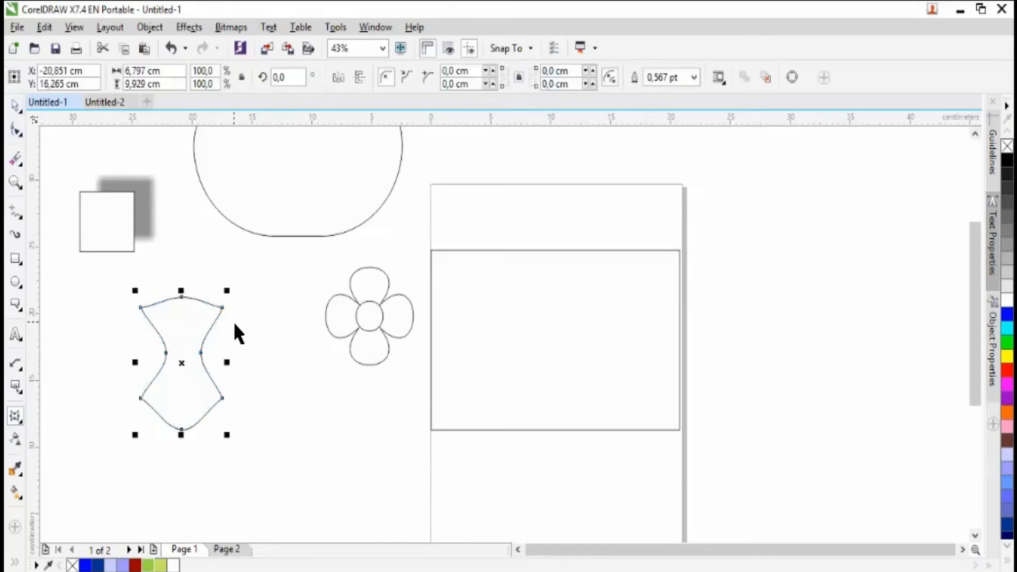
# - Undo all the envelope edits on the square
pyautogui.hotkey('ctrl', 'z')
pyautogui.hotkey('ctrl', 'z')
pyautogui.hotkey('ctrl', 'z')
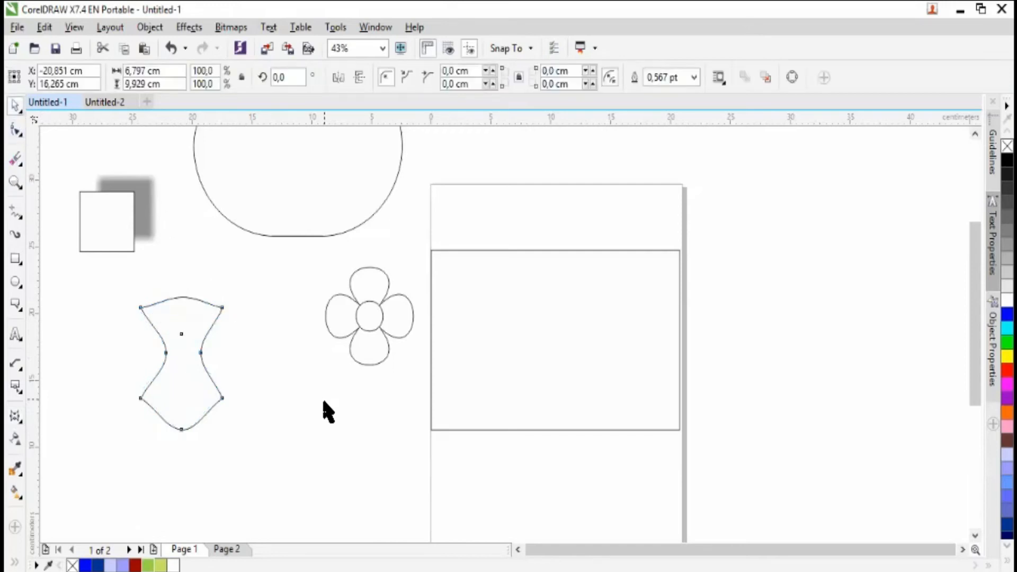
pyautogui.hotkey('ctrl', 'z')
pyautogui.hotkey('ctrl', 'z')
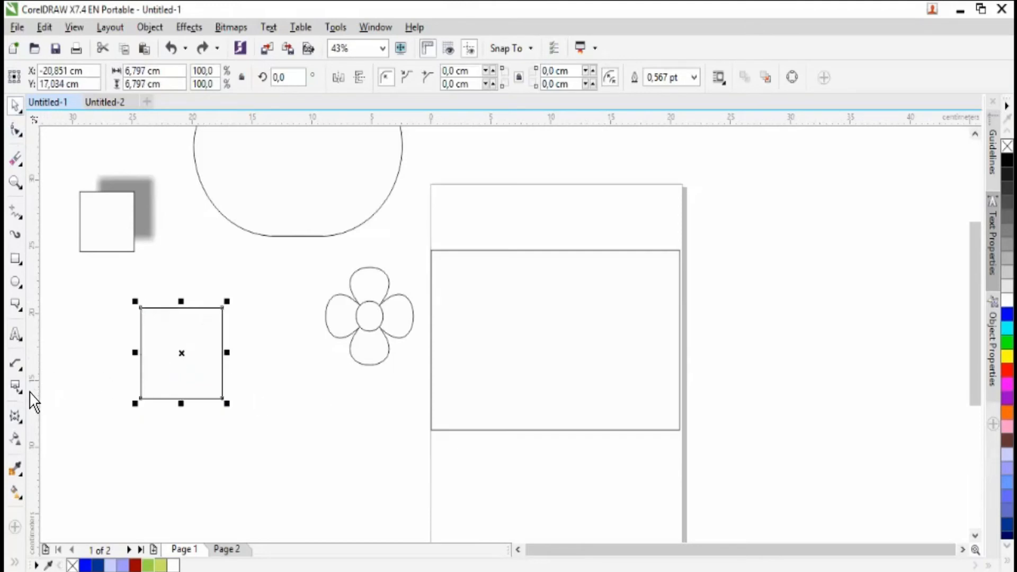
# - Extrude the square toward its upper right with a depth of 20 to form a box
pyautogui.click(24, 424)
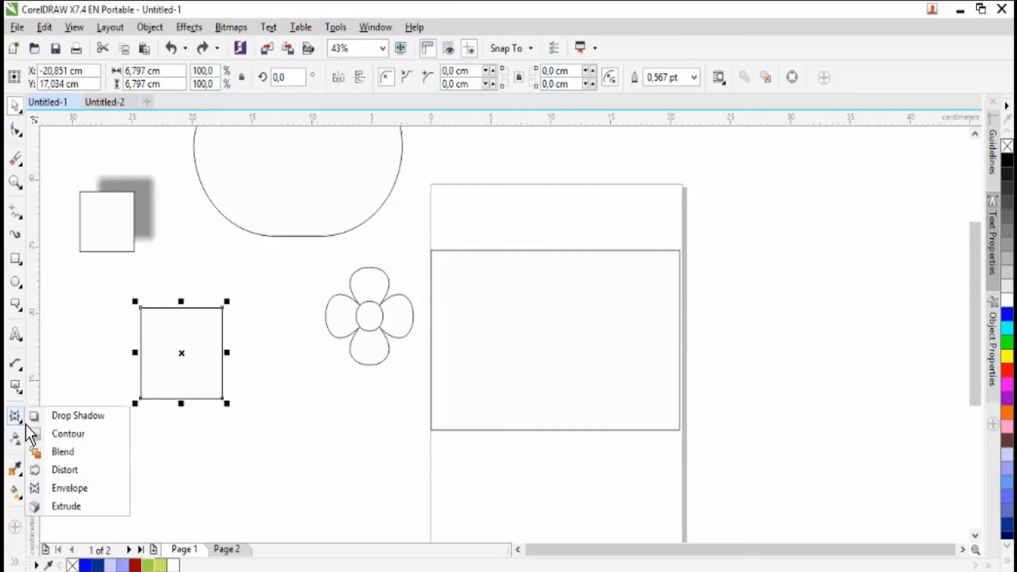
pyautogui.click(101, 507)
pyautogui.moveTo(192, 344); pyautogui.dragTo(242, 263)
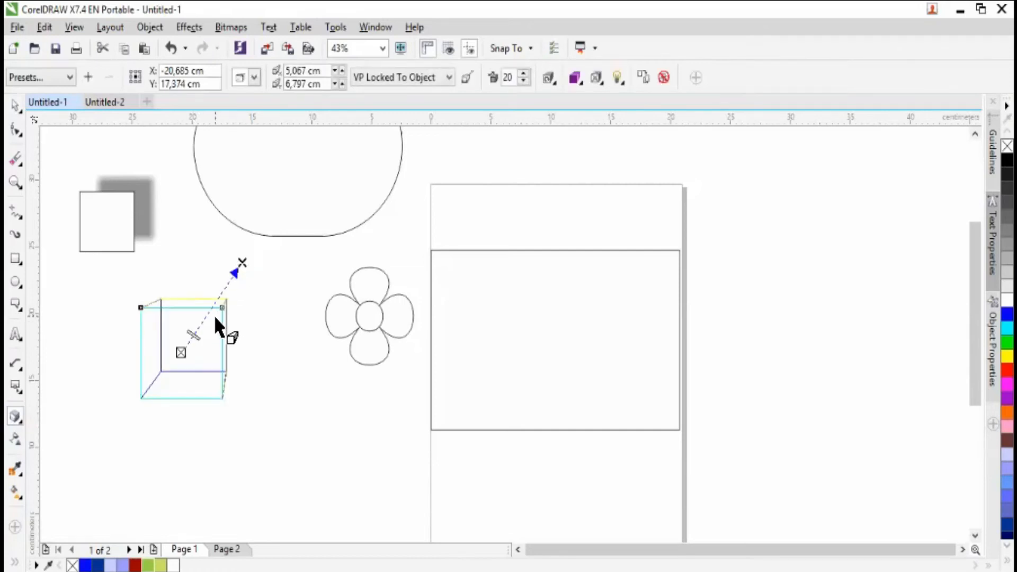
pyautogui.press('Escape')
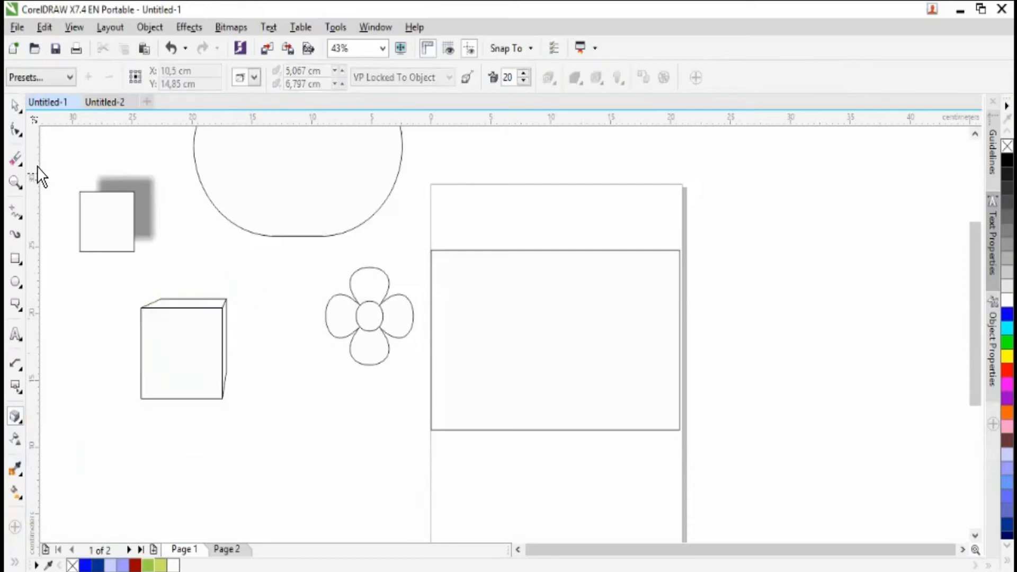
# - Move the extruded box slightly left and up, try a yellow-green fill, and set its fill to light violet
pyautogui.click(20, 105)
pyautogui.moveTo(182, 352); pyautogui.dragTo(163, 352)
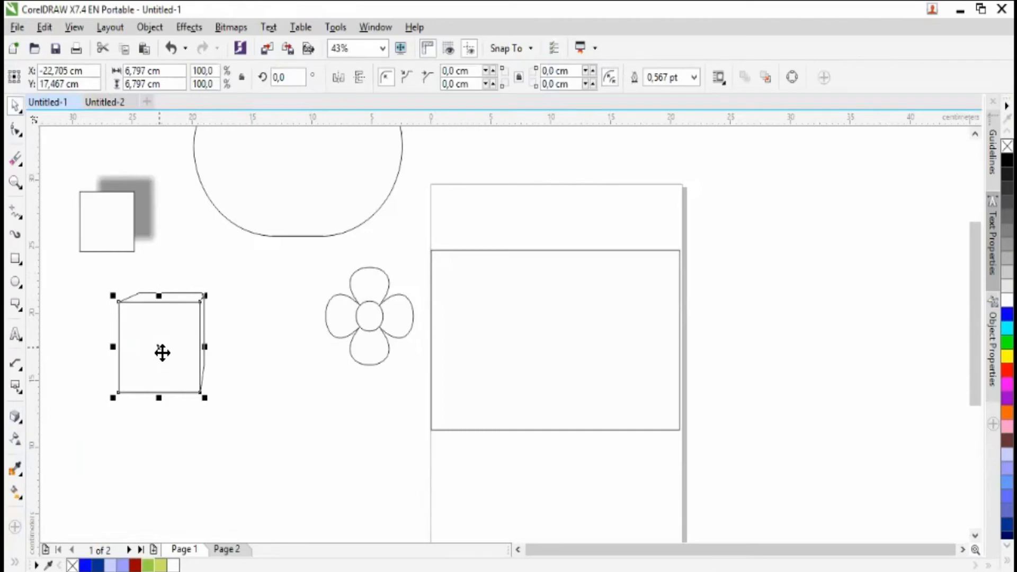
pyautogui.click(161, 565)
pyautogui.click(174, 566)
pyautogui.click(163, 566)
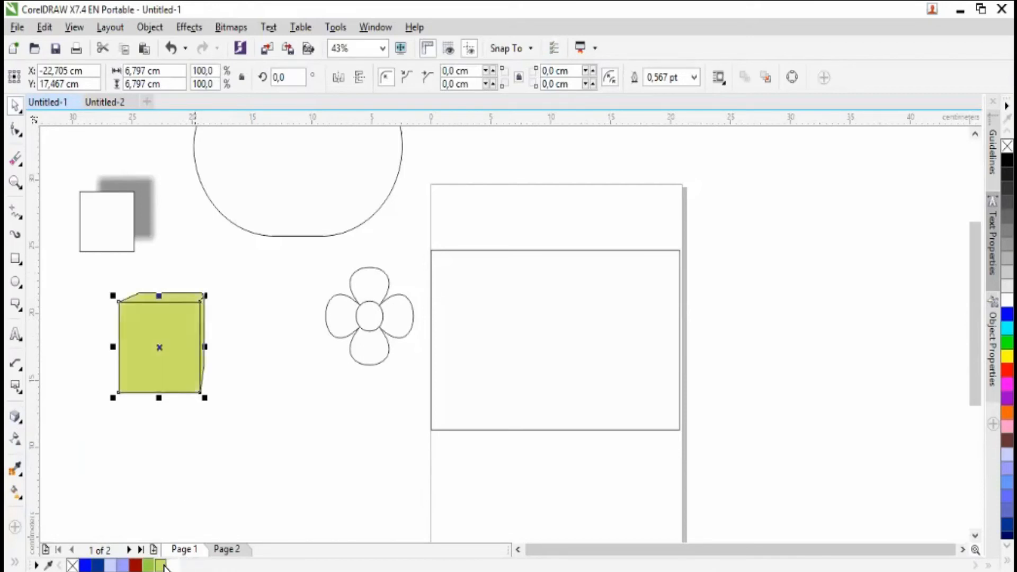
pyautogui.click(123, 565)
# - Draw a circle about 4.8 cm wide below the flower and box, and extrude it toward the upper right with depth 20
pyautogui.click(17, 283)
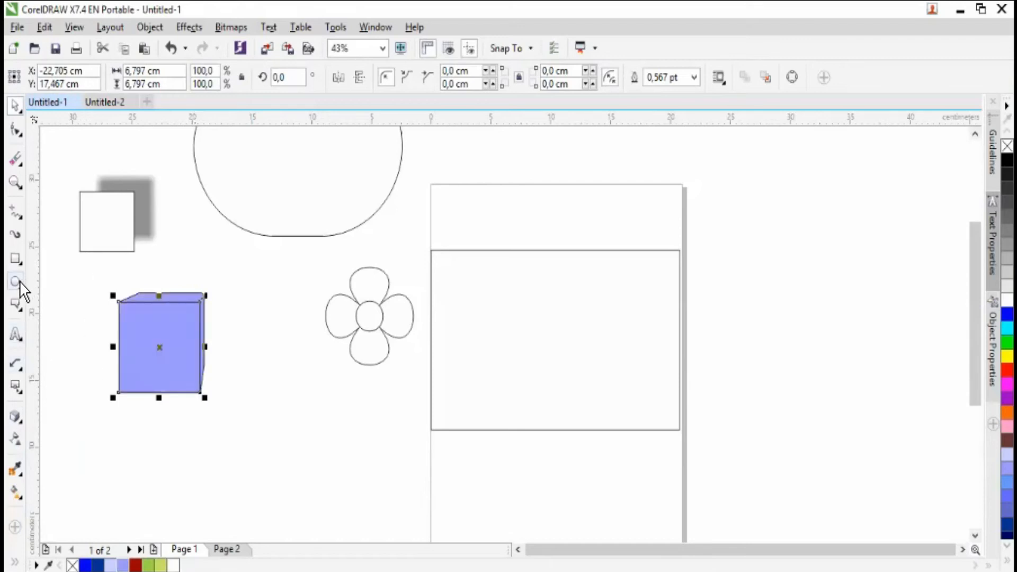
pyautogui.moveTo(261, 435); pyautogui.dragTo(290, 475)
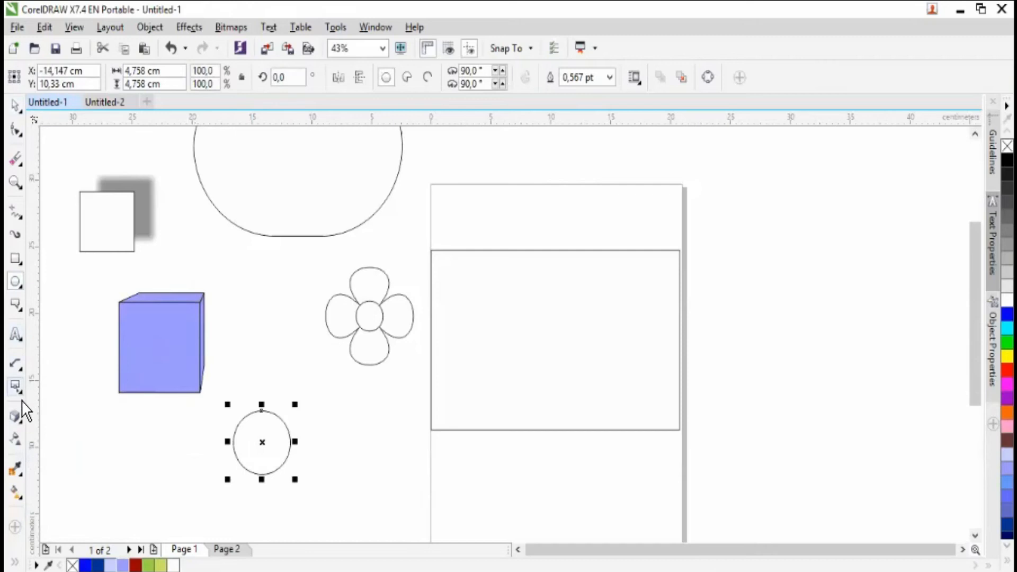
pyautogui.click(15, 417)
pyautogui.moveTo(256, 429); pyautogui.dragTo(393, 369)
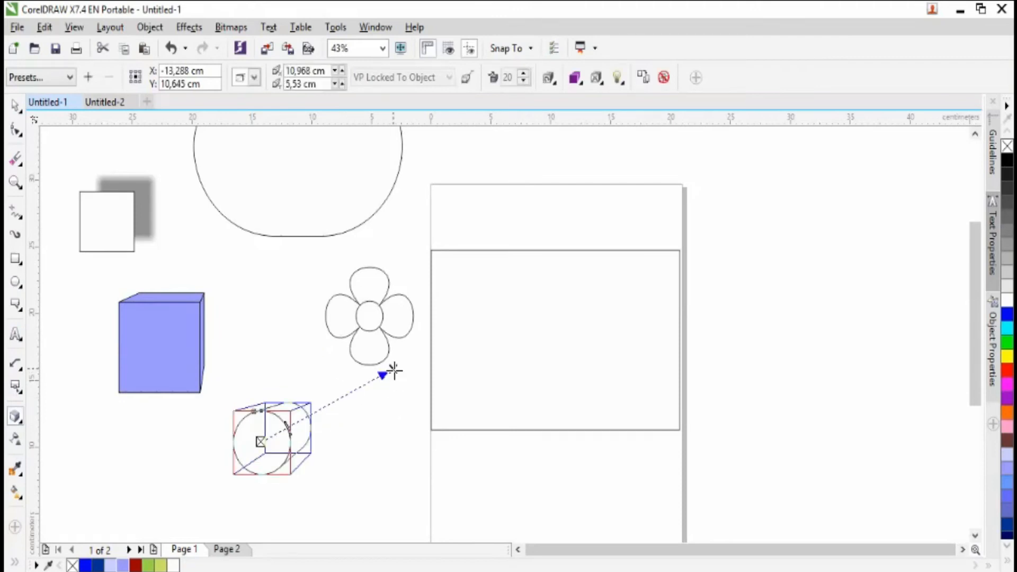
# - Move the extruded circle between the box and the flower and fill it with yellow-green
pyautogui.click(16, 102)
pyautogui.moveTo(284, 437); pyautogui.dragTo(276, 348)
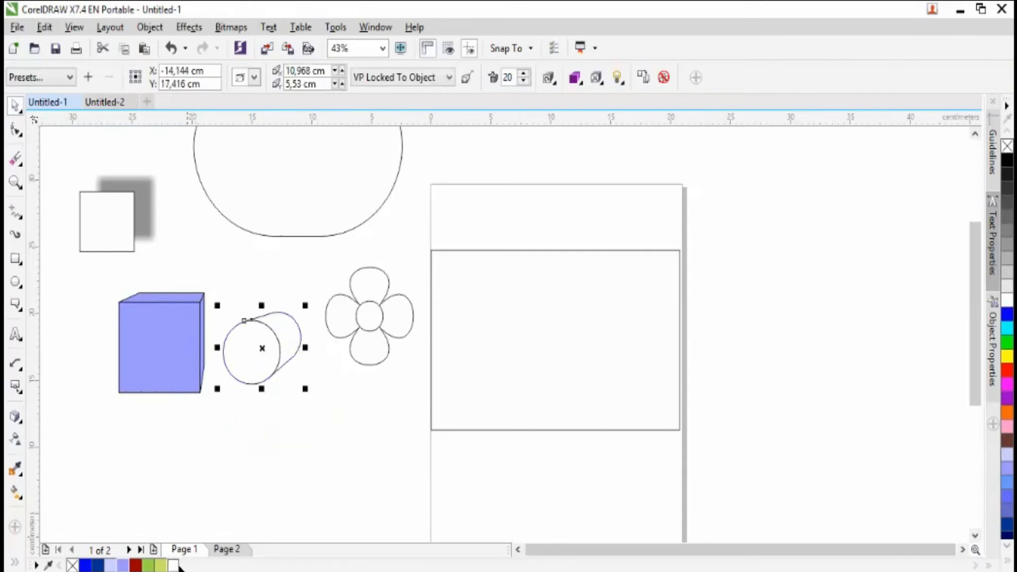
pyautogui.click(164, 567)
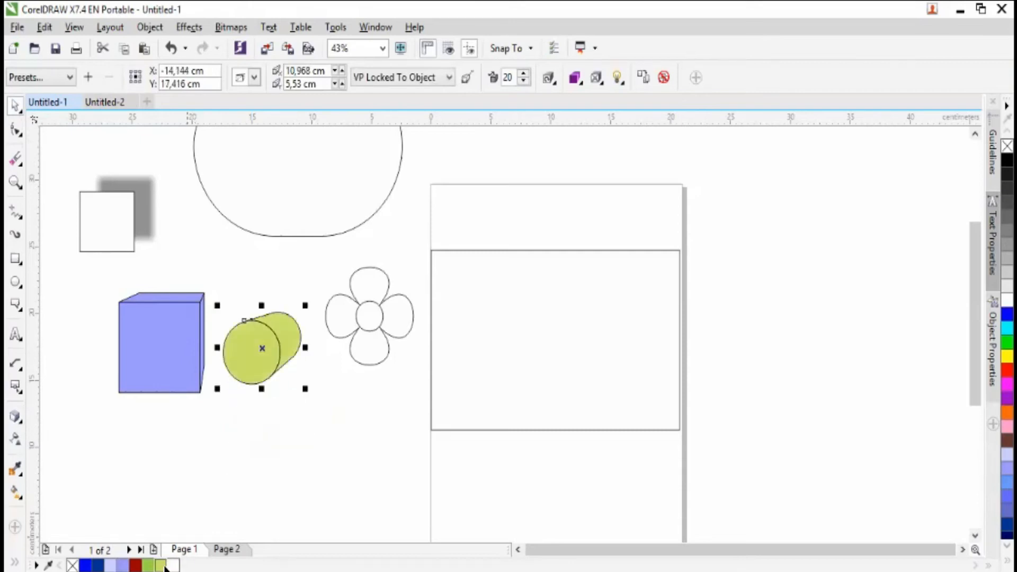
# - Move the extruded circle and the violet box side by side to the top of the page, above the large rectangle
pyautogui.click(470, 210)
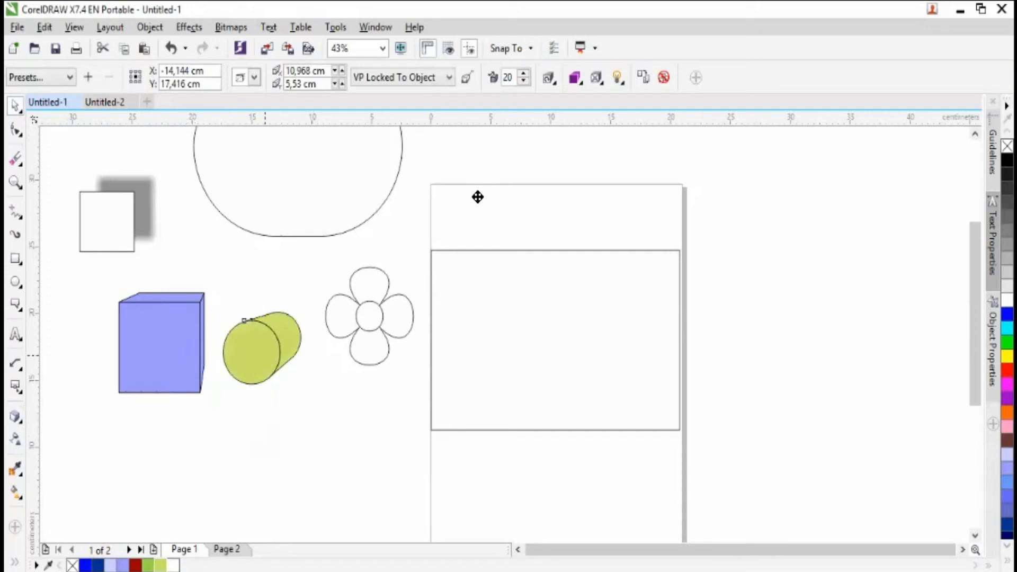
pyautogui.moveTo(156, 365); pyautogui.dragTo(573, 199)
pyautogui.moveTo(526, 226); pyautogui.dragTo(568, 196)
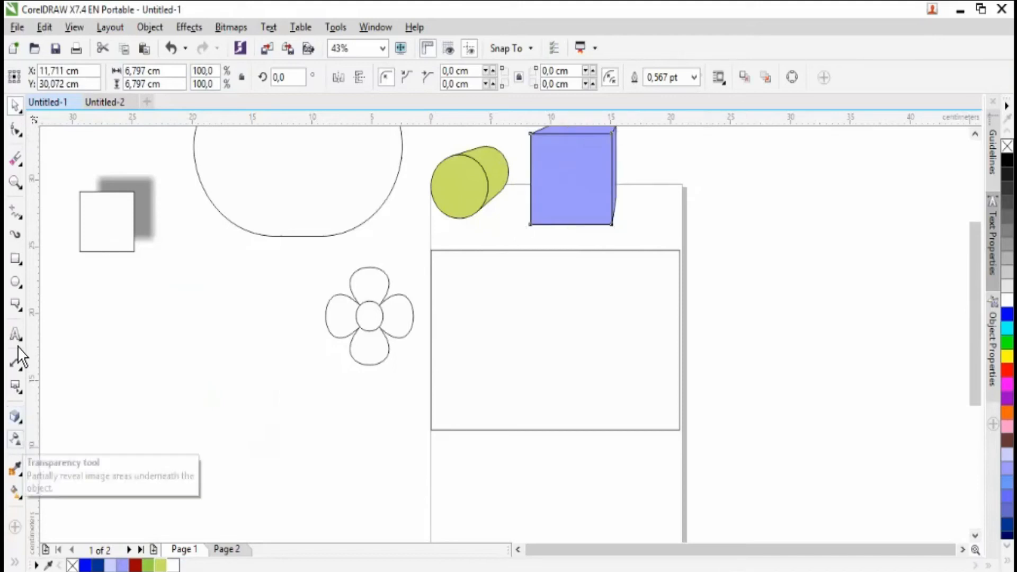
# - Draw a square about 7 cm wide in the empty area between the shadowed square and the flower
pyautogui.click(16, 439)
pyautogui.click(15, 106)
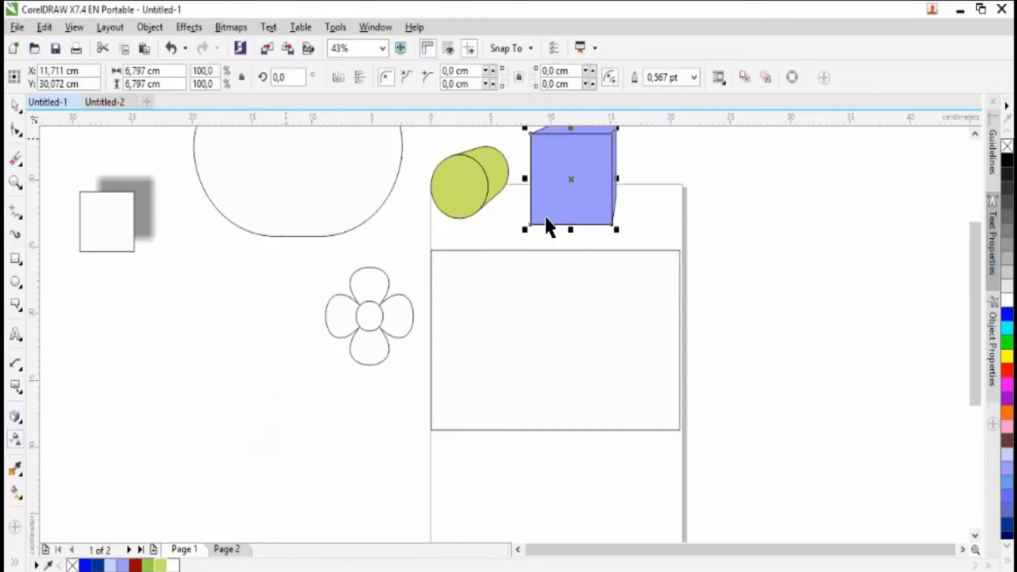
pyautogui.click(23, 262)
pyautogui.moveTo(139, 298); pyautogui.dragTo(224, 392)
pyautogui.click(15, 106)
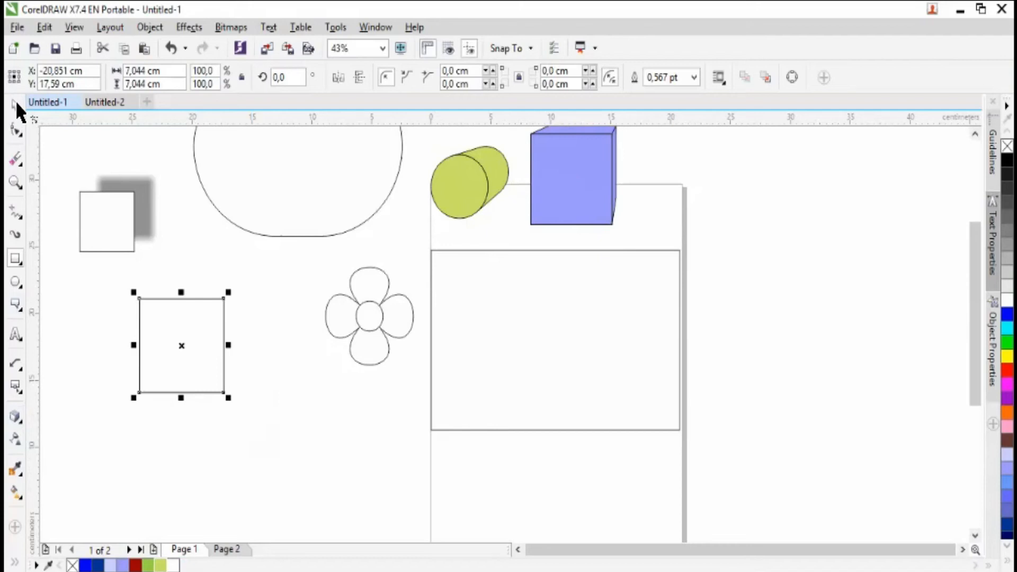
# - Try dark blue and pale violet fills on the new square, and set its fill to light violet
pyautogui.click(100, 565)
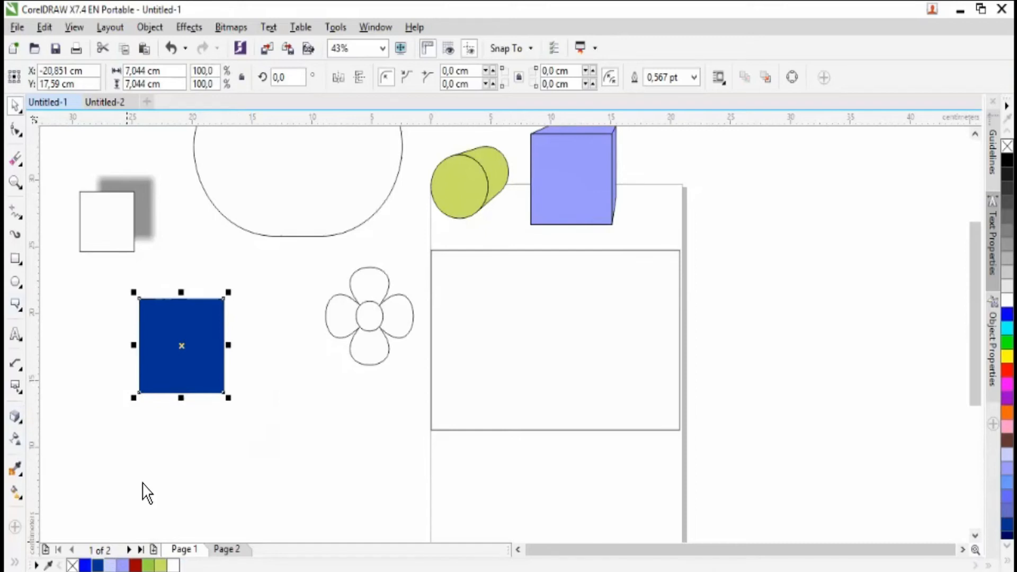
pyautogui.click(115, 566)
pyautogui.click(122, 566)
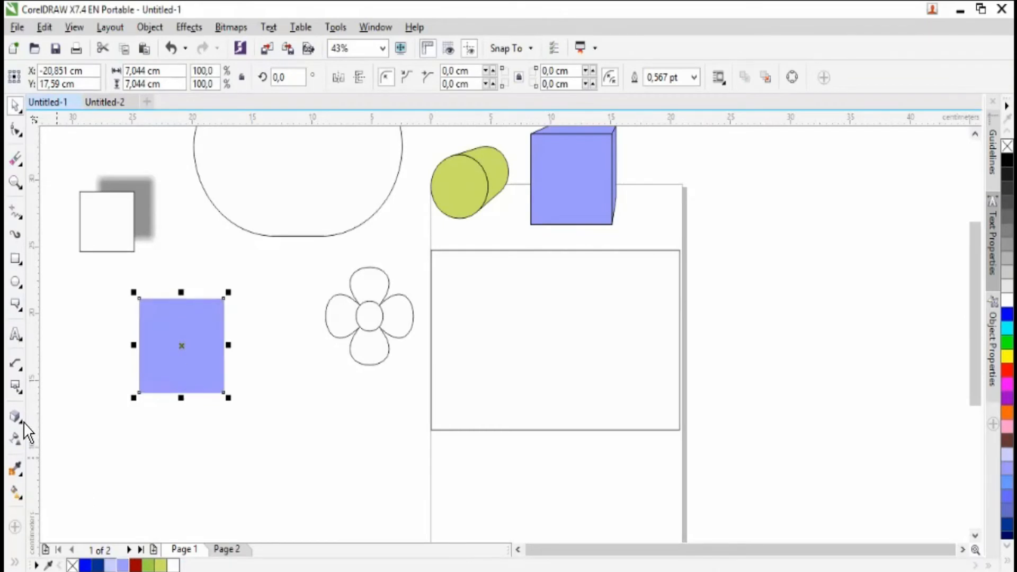
# - Apply a uniform transparency of 46 to the light violet square and refill it with dark blue
pyautogui.click(22, 437)
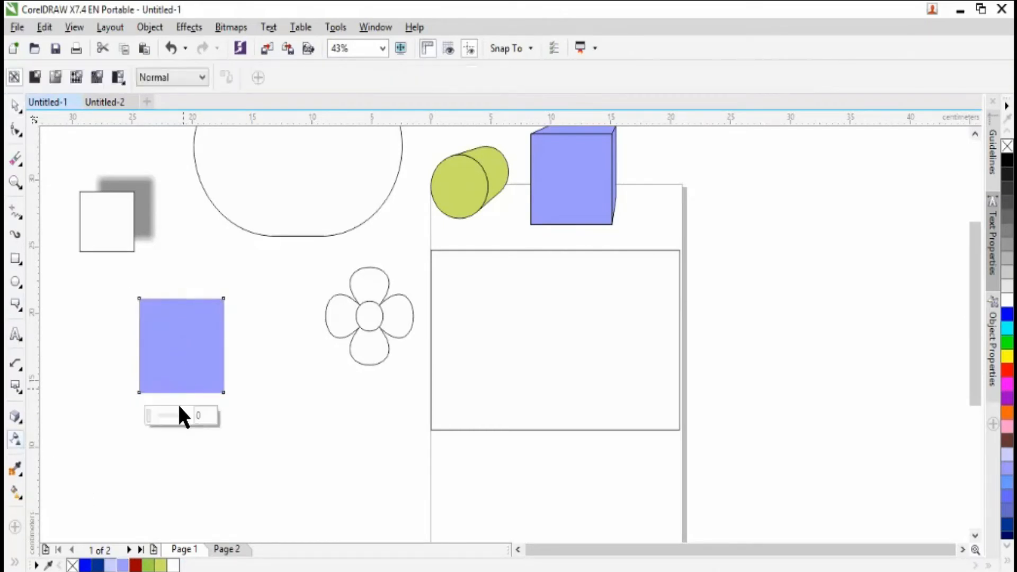
pyautogui.moveTo(175, 421)
pyautogui.mouseDown()
pyautogui.moveTo(199, 425)
pyautogui.moveTo(170, 421)
pyautogui.mouseUp()
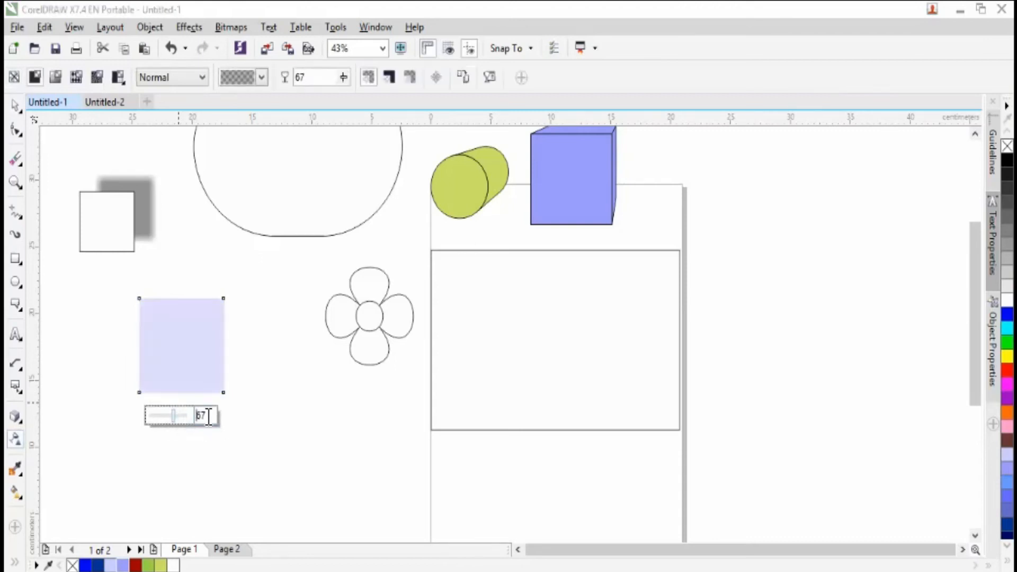
pyautogui.click(172, 419)
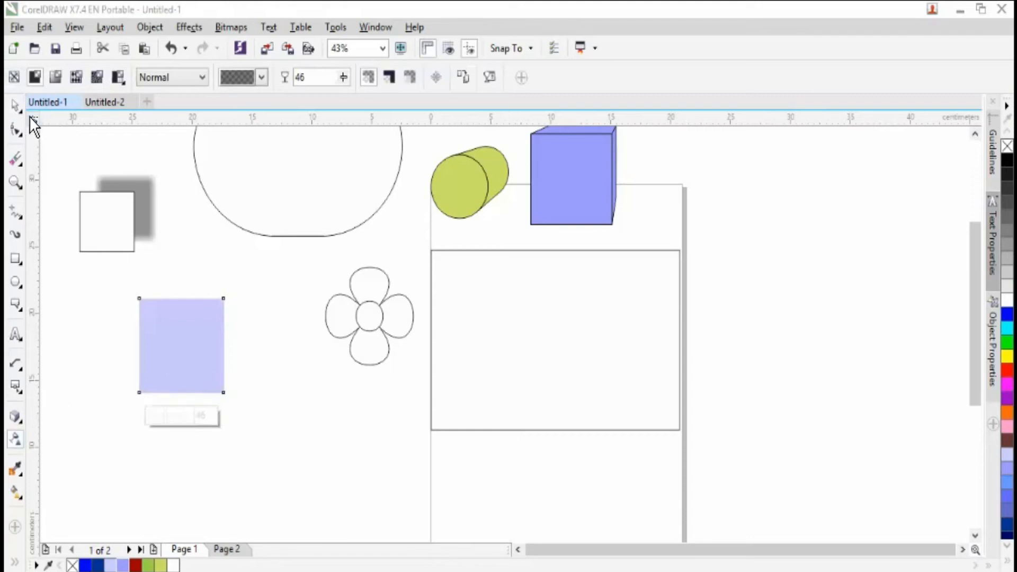
pyautogui.press('space')
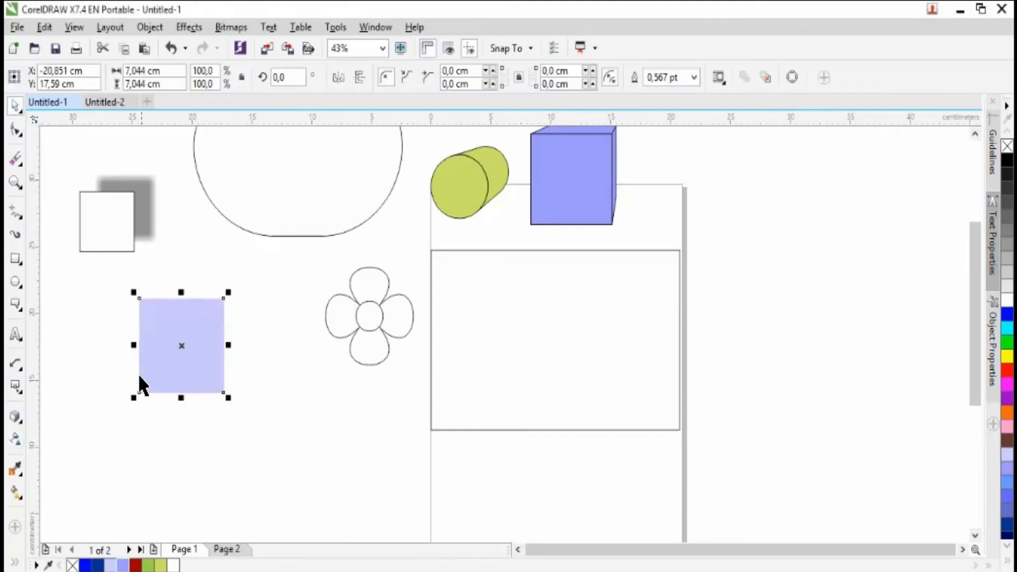
pyautogui.click(16, 439)
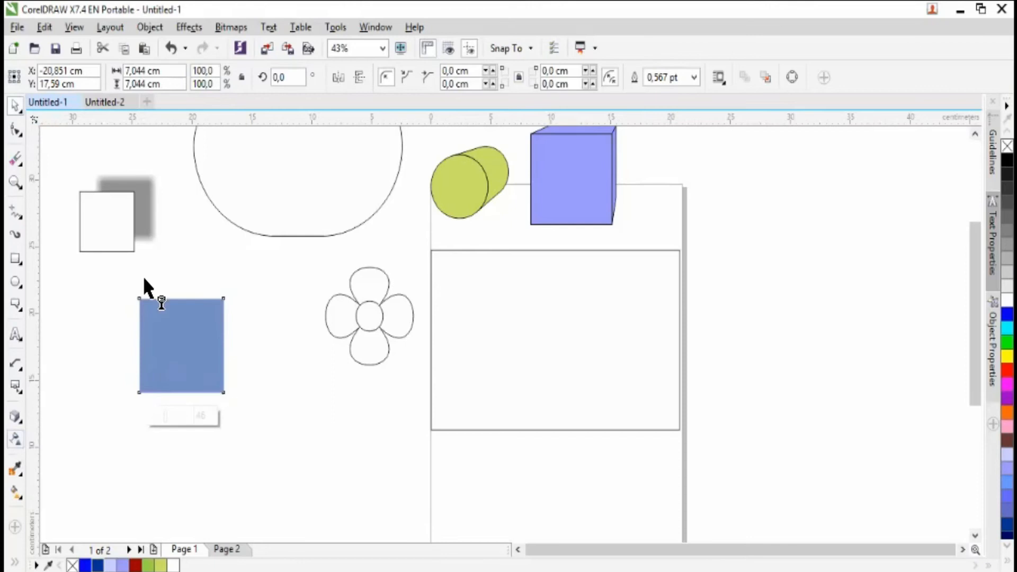
pyautogui.click(19, 105)
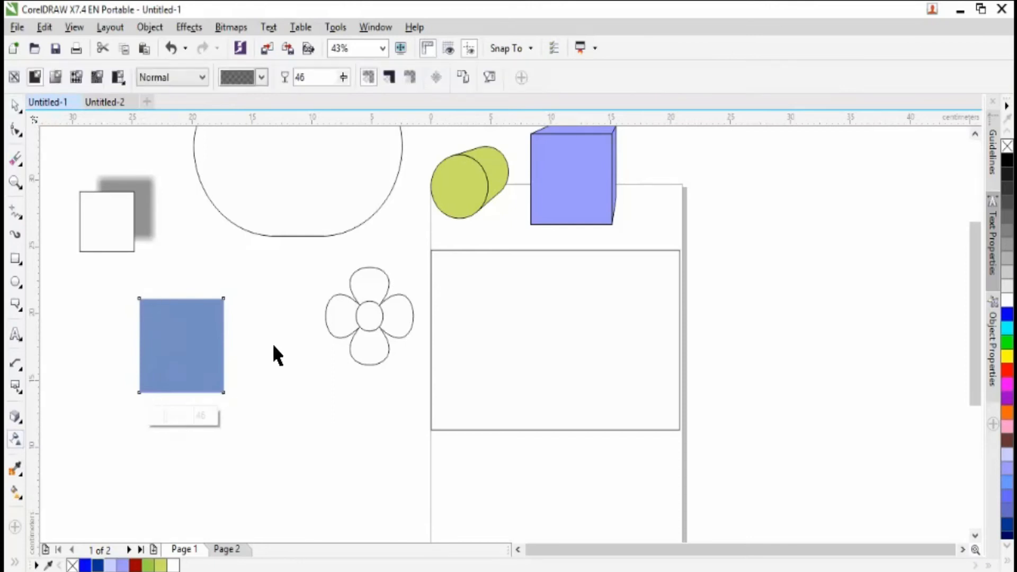
# - Overlap the transparent blue square with the shadowed square, try transparency 0 on the blue square, and set it to 52
pyautogui.moveTo(109, 207); pyautogui.dragTo(162, 309)
pyautogui.moveTo(216, 364); pyautogui.dragTo(206, 332)
pyautogui.click(17, 435)
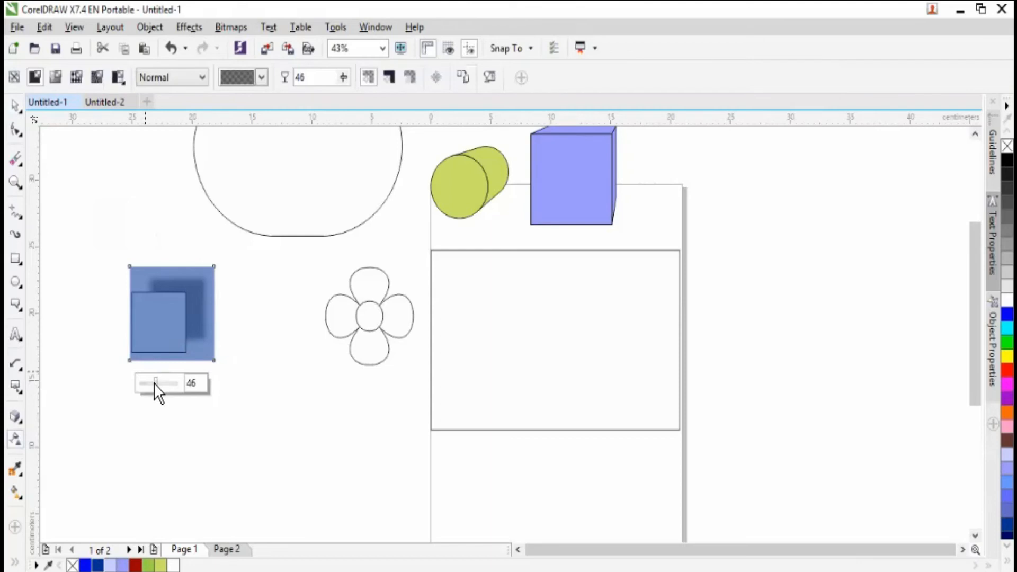
pyautogui.moveTo(155, 382); pyautogui.dragTo(135, 382)
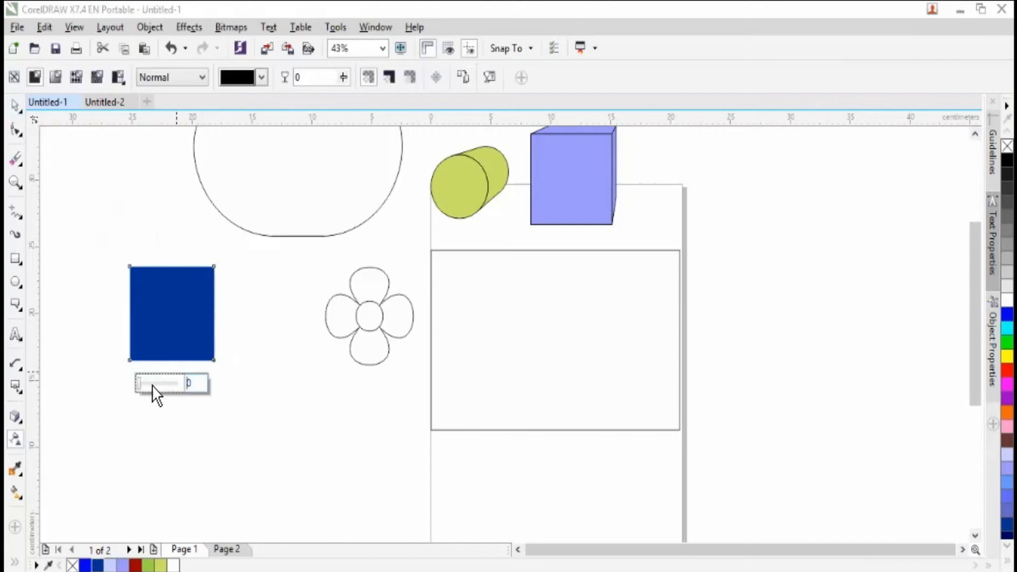
pyautogui.moveTo(149, 388); pyautogui.dragTo(161, 384)
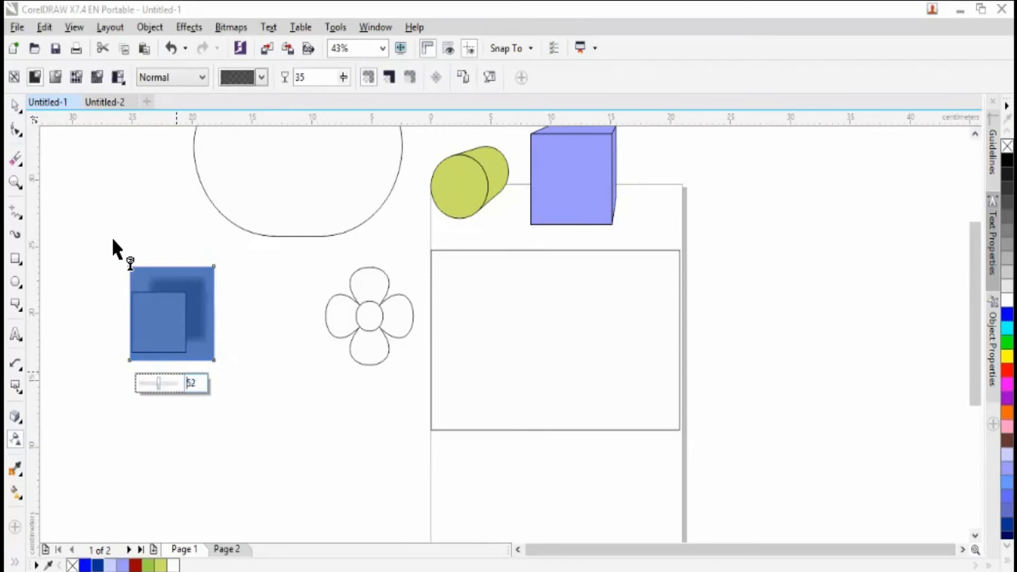
pyautogui.click(20, 106)
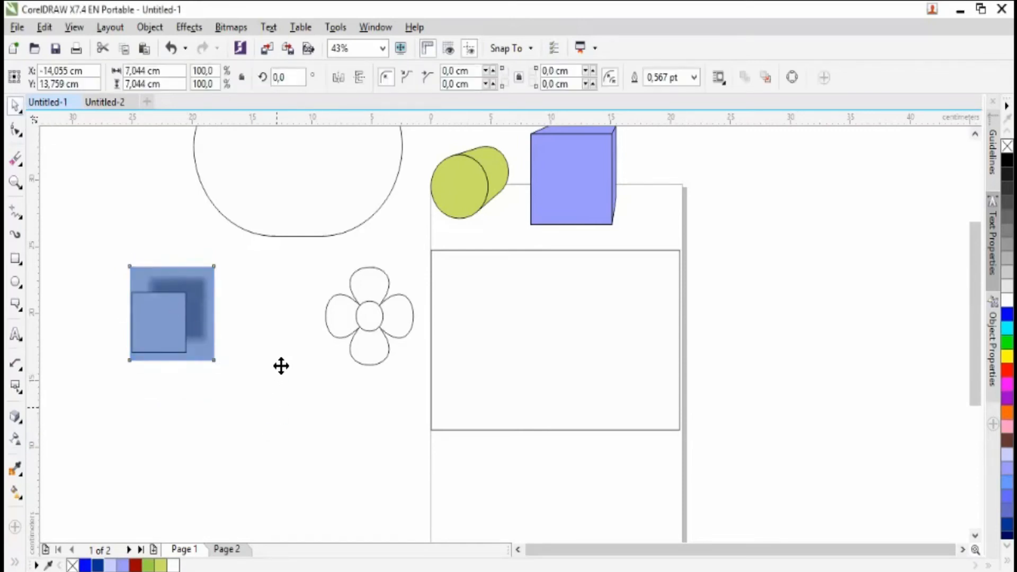
# - Separate the two squares, moving the shadowed one back up beside the rounded shape and the blue one below it
pyautogui.moveTo(189, 330); pyautogui.dragTo(280, 366)
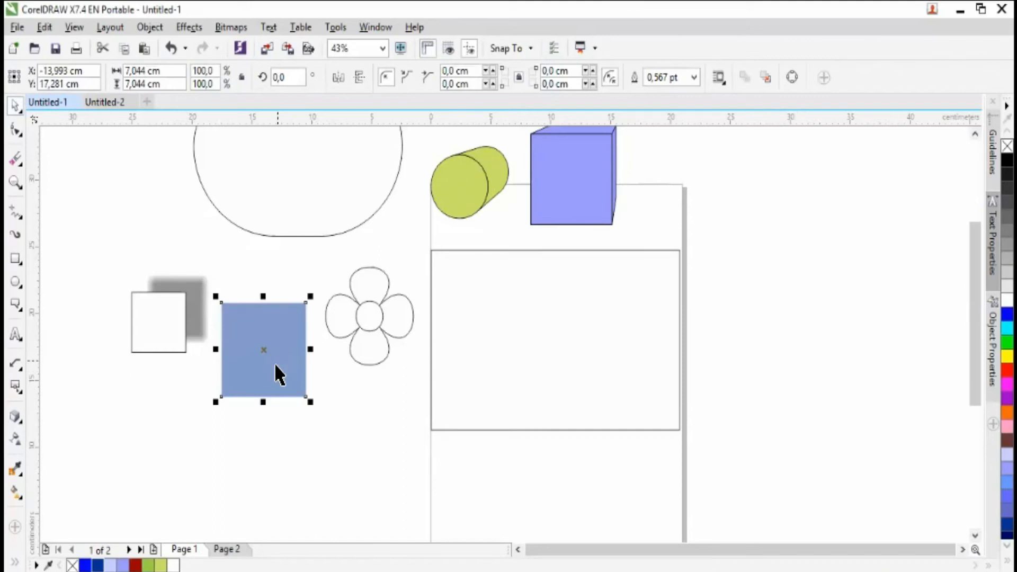
pyautogui.hotkey('ctrl', 'z')
pyautogui.click(245, 408)
pyautogui.moveTo(168, 316); pyautogui.dragTo(112, 200)
pyautogui.moveTo(251, 398); pyautogui.dragTo(220, 335)
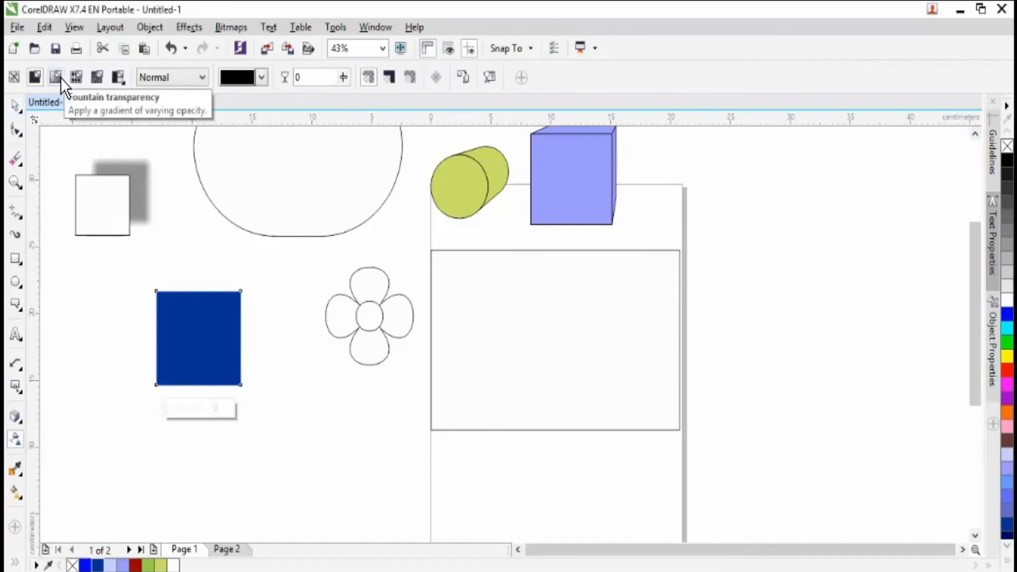
# - Apply a fountain transparency to the blue square, with 62% at a start node just outside its left edge
pyautogui.click(61, 77)
pyautogui.moveTo(147, 341); pyautogui.dragTo(134, 365)
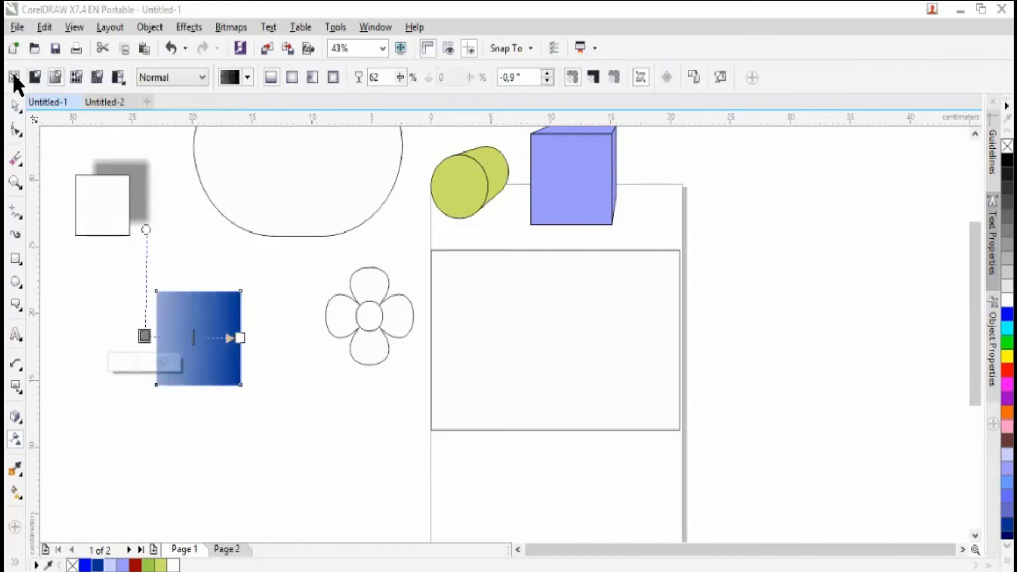
pyautogui.click(62, 79)
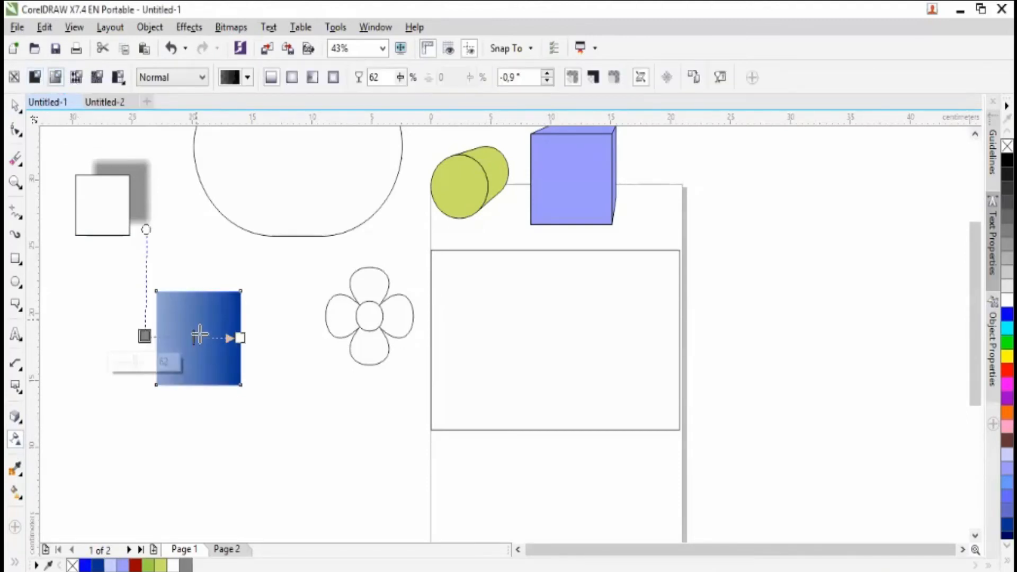
# - Reposition both nodes of the fountain transparency so it fades from the square's centre toward its top edge, at about 85°
pyautogui.moveTo(240, 337); pyautogui.dragTo(236, 307)
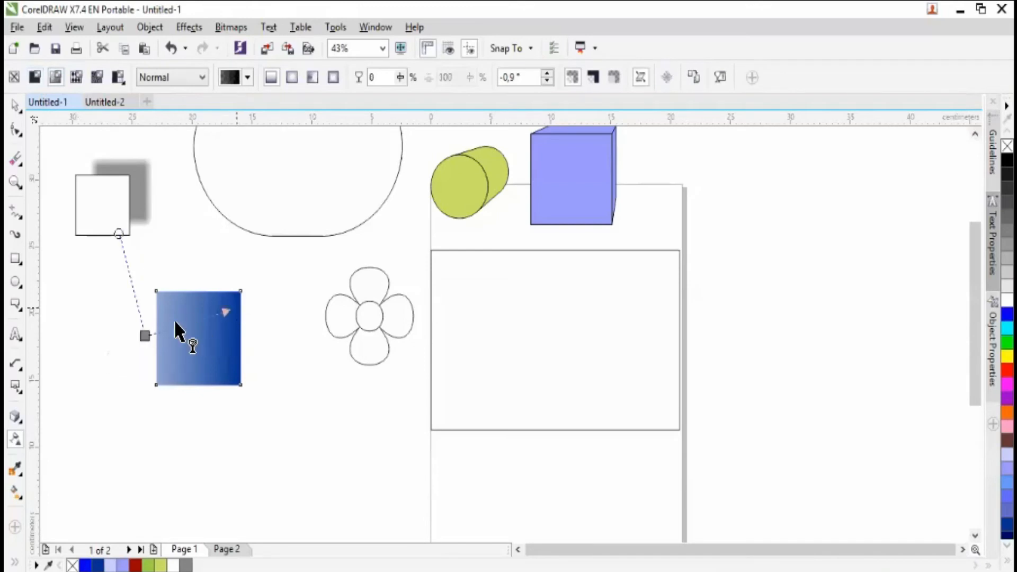
pyautogui.moveTo(149, 335); pyautogui.dragTo(194, 345)
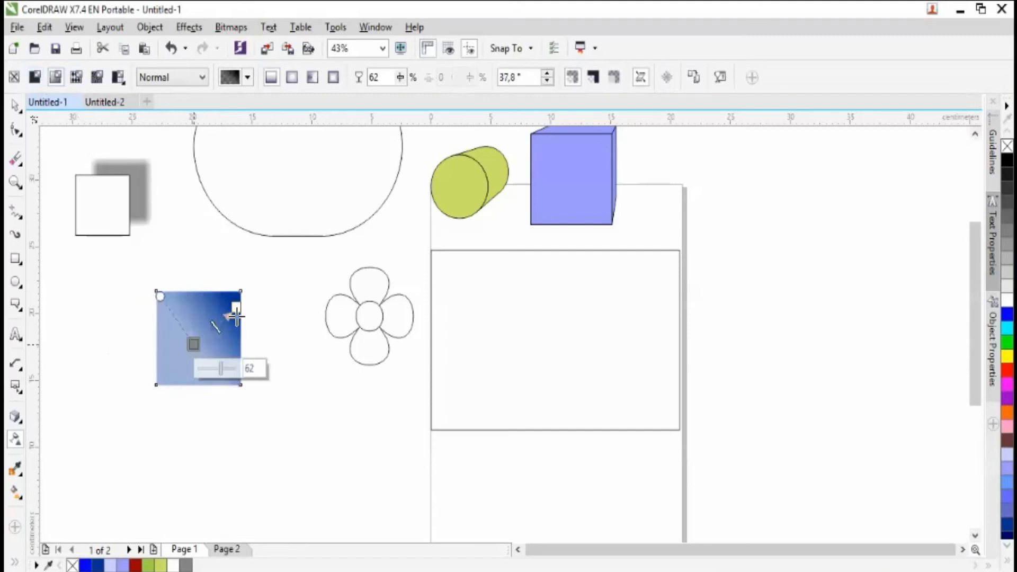
pyautogui.moveTo(237, 317); pyautogui.dragTo(197, 290)
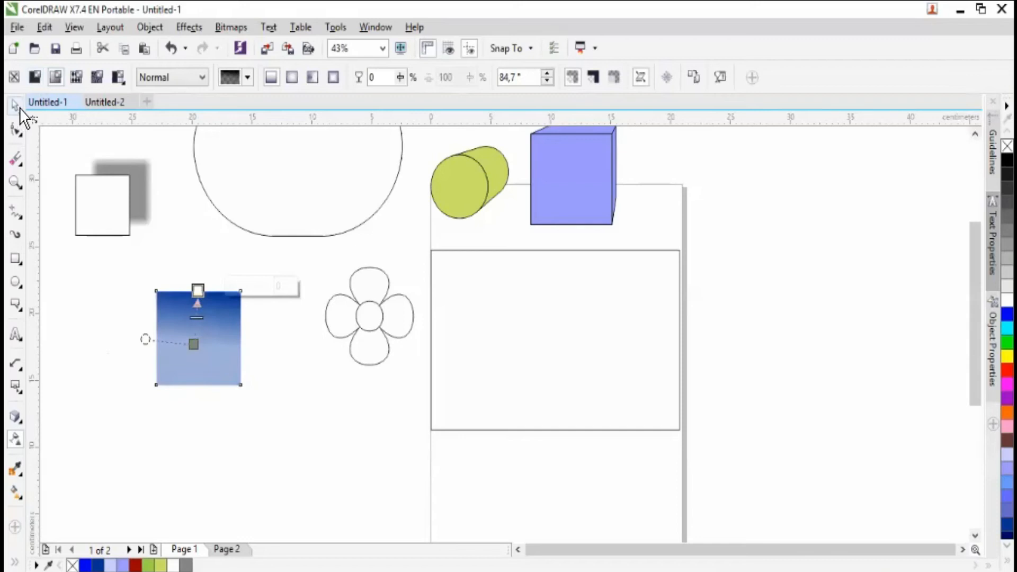
# - Move the gradient-transparent blue square up over the lower right curve of the large rounded shape and deselect it
pyautogui.press('space')
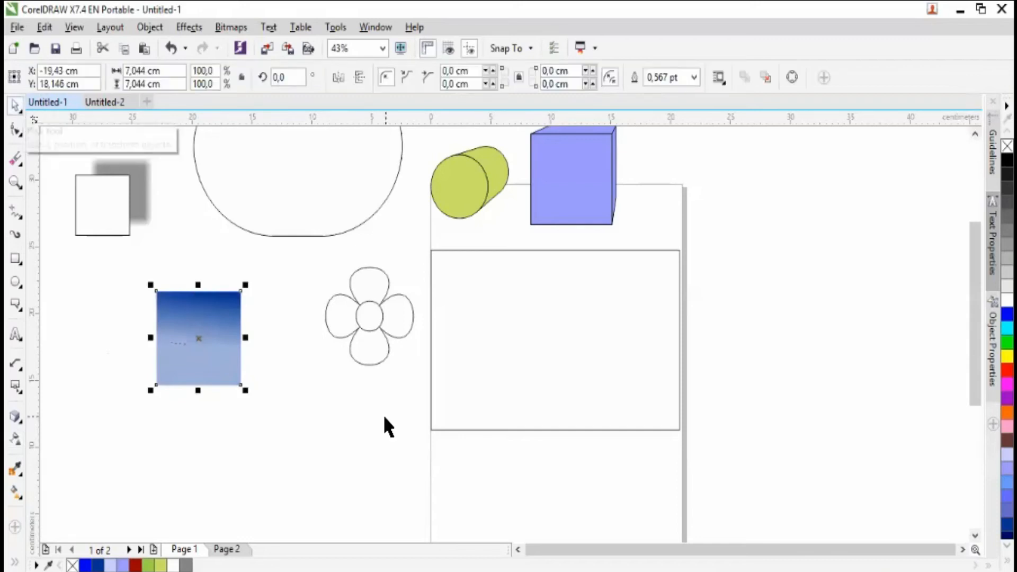
pyautogui.moveTo(201, 340); pyautogui.dragTo(348, 209)
pyautogui.click(44, 449)
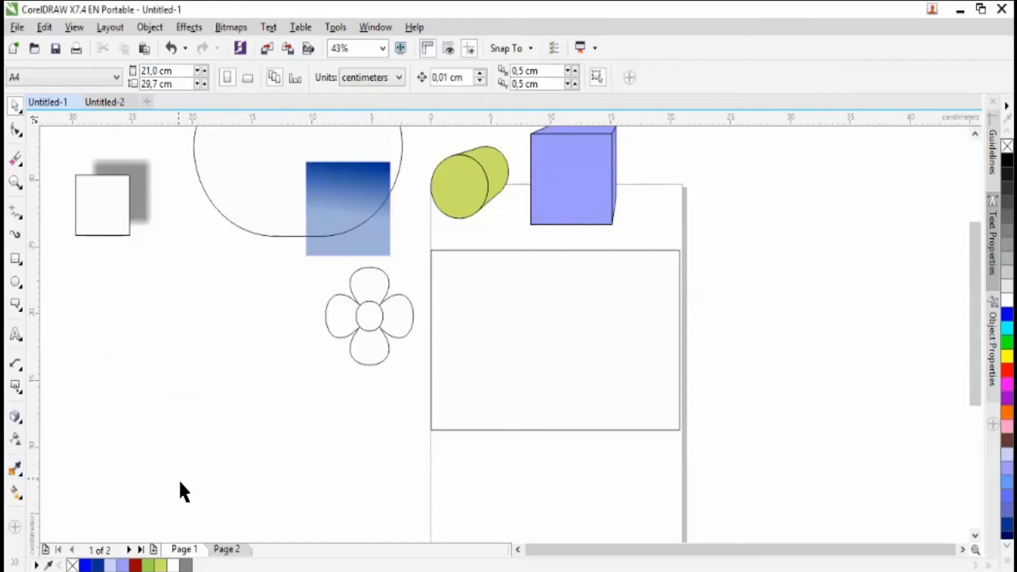
# - Bring the green colour swatch image from Page 2 over to Page 1, below the large rounded shape
pyautogui.click(242, 553)
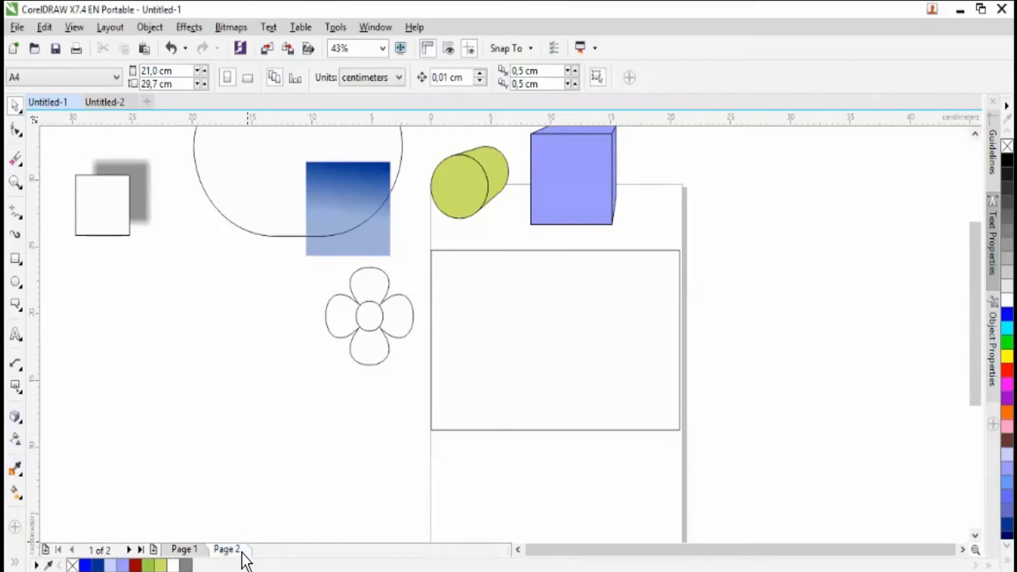
pyautogui.moveTo(312, 434); pyautogui.dragTo(198, 547)
pyautogui.press('pageup')
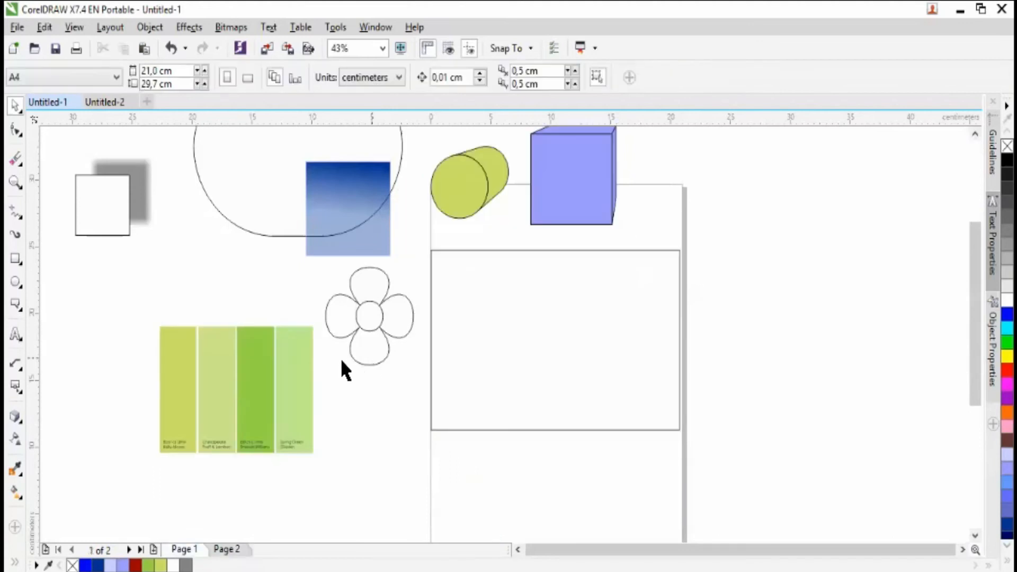
# - Move the flower drawing up beside the purple box, on the opposite side from the green cylinder, and deselect it
pyautogui.click(339, 294)
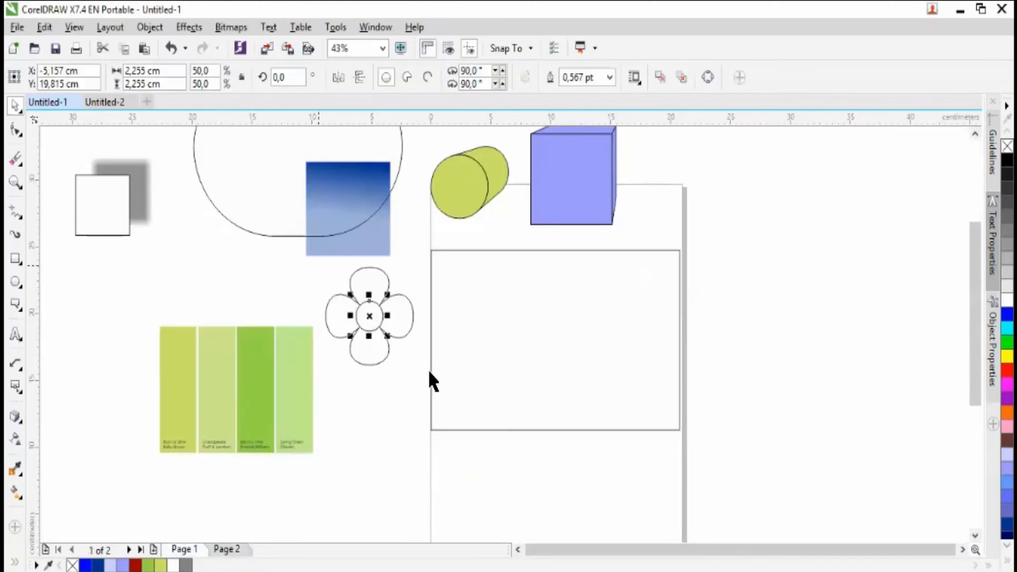
pyautogui.moveTo(566, 214); pyautogui.dragTo(705, 171)
pyautogui.click(250, 493)
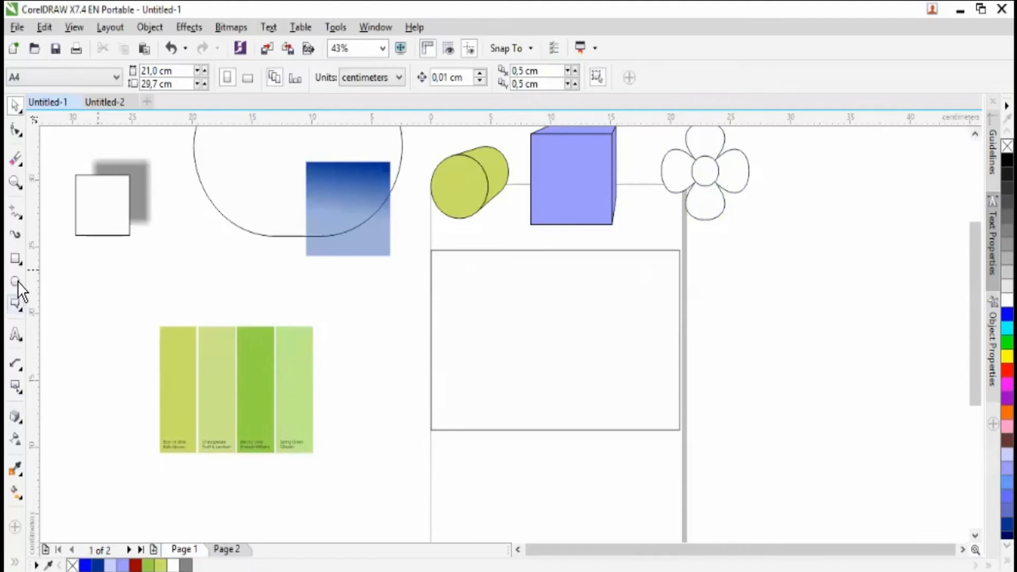
# - Move the large empty rectangle down beside the green swatches and scale it down to about 16.7 by 10.8 cm
pyautogui.click(16, 259)
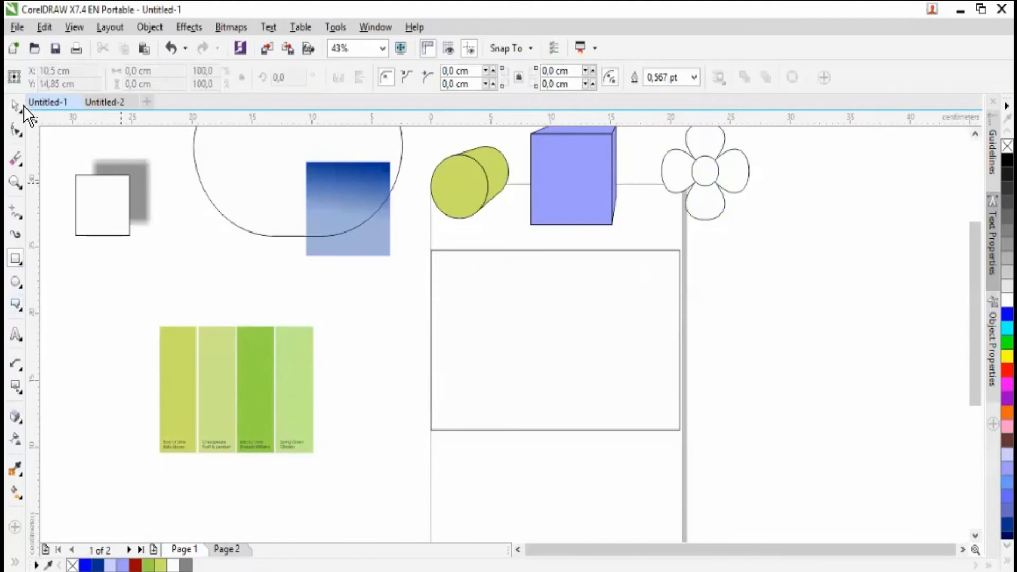
pyautogui.moveTo(485, 290); pyautogui.dragTo(435, 331)
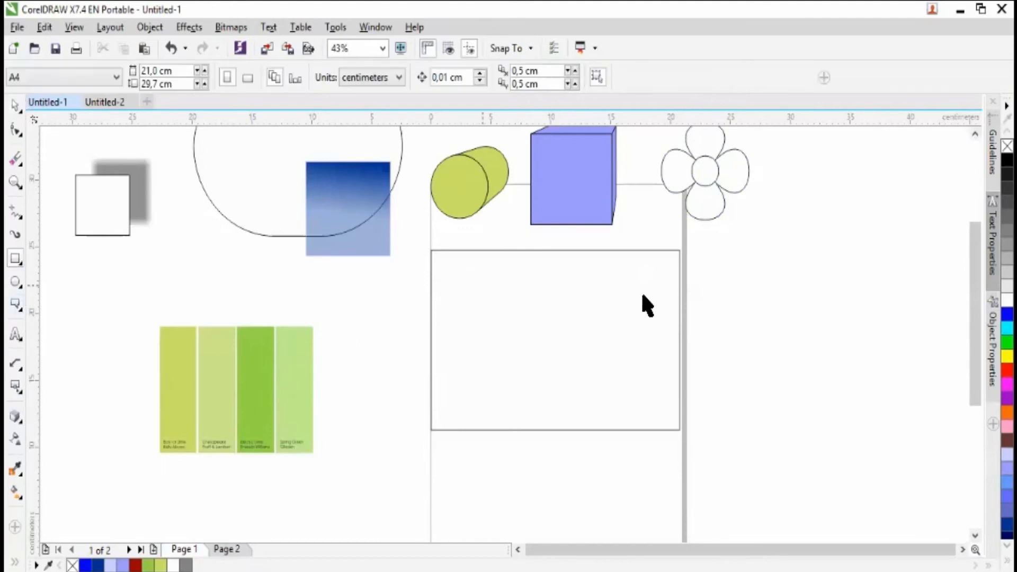
pyautogui.moveTo(631, 284); pyautogui.dragTo(580, 324)
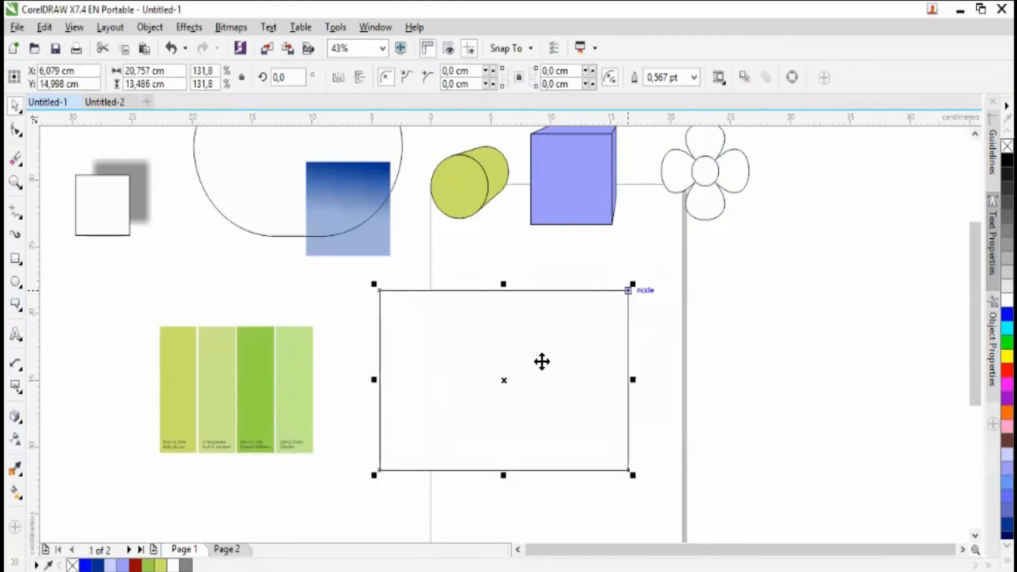
# - Sample the pale green of the second swatch with the Color Eyedropper and fill the empty rectangle with it
pyautogui.click(16, 470)
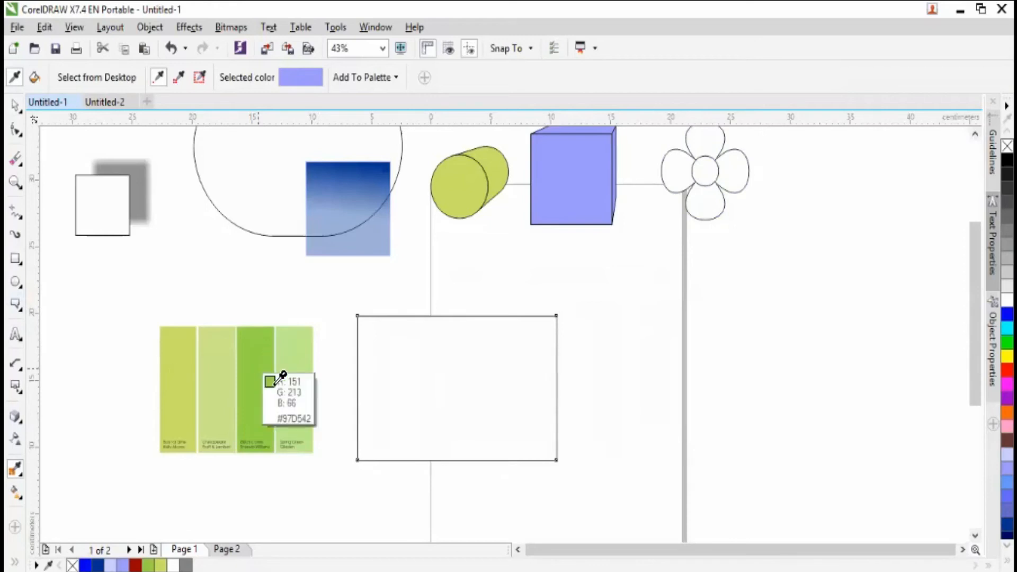
pyautogui.click(228, 358)
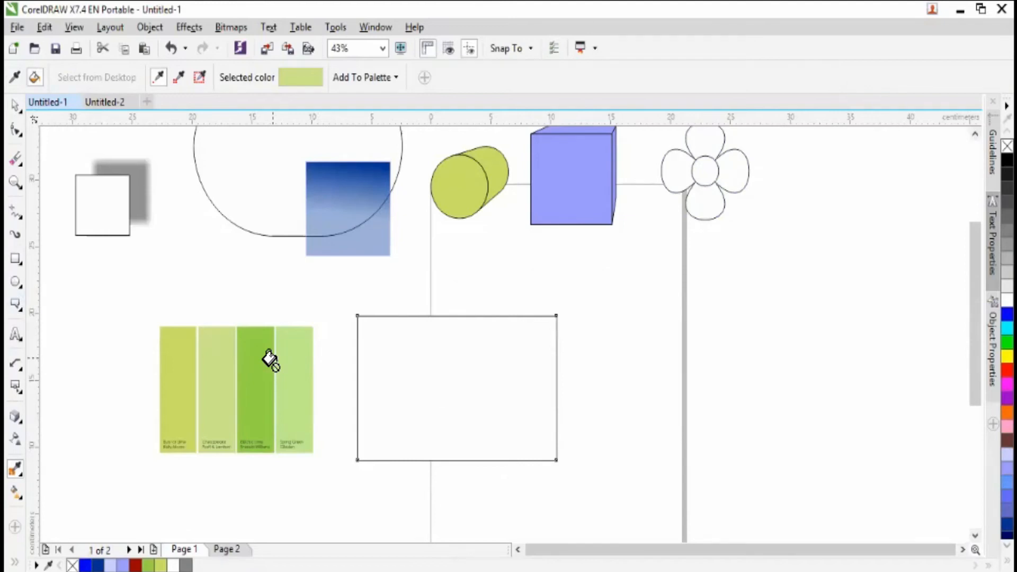
pyautogui.click(407, 364)
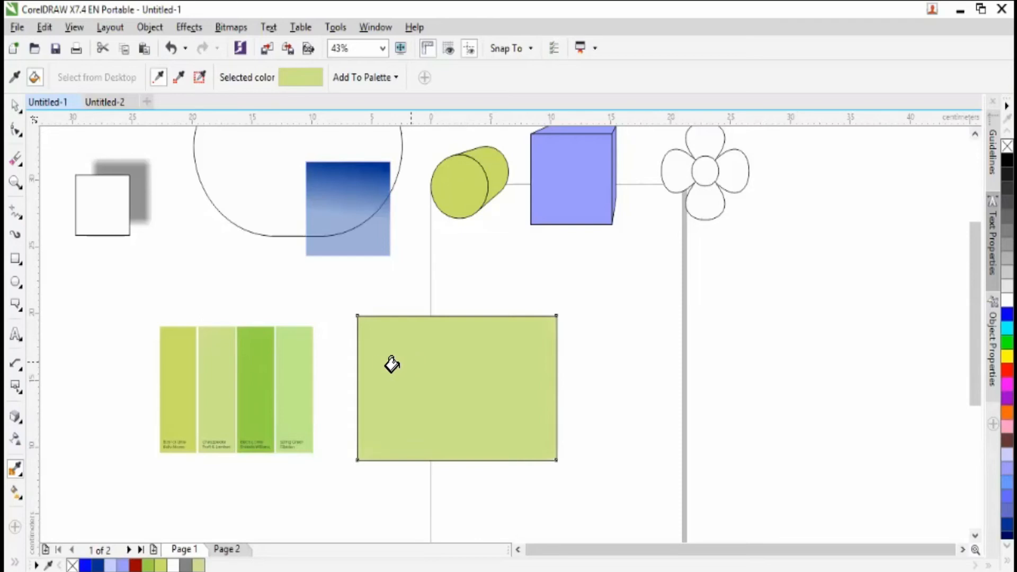
# - Undo the rectangle's fill and apply the sampled pale green to its outline instead
pyautogui.hotkey('ctrl', 'z')
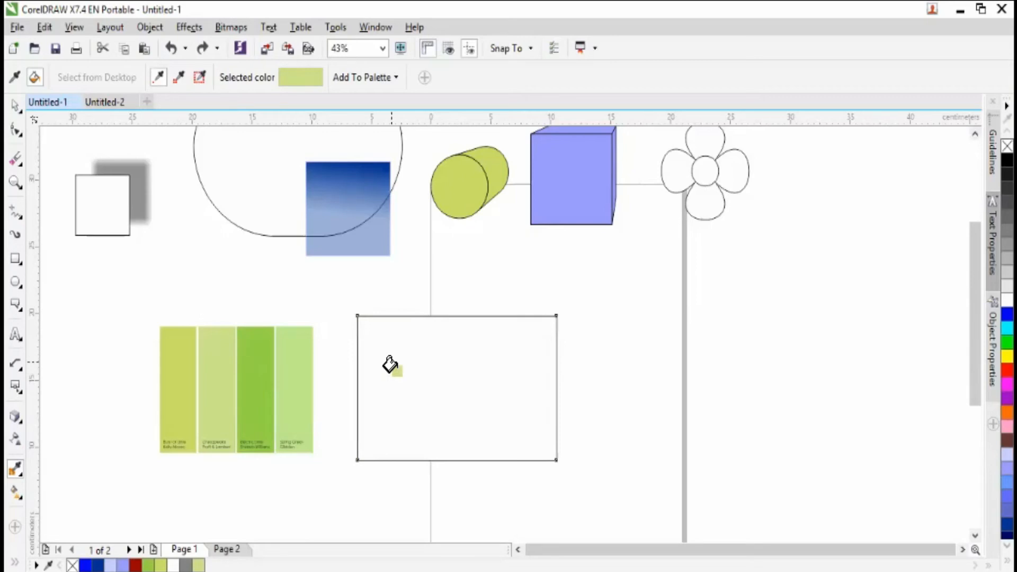
pyautogui.click(356, 362)
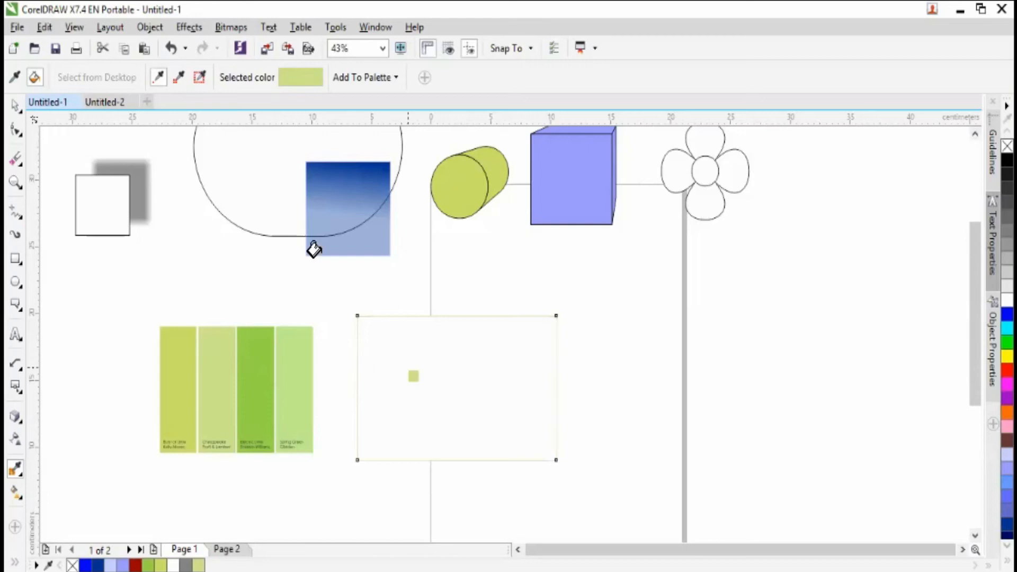
# - Set the pale green rectangle's outline width to 10.0 pt
pyautogui.click(17, 106)
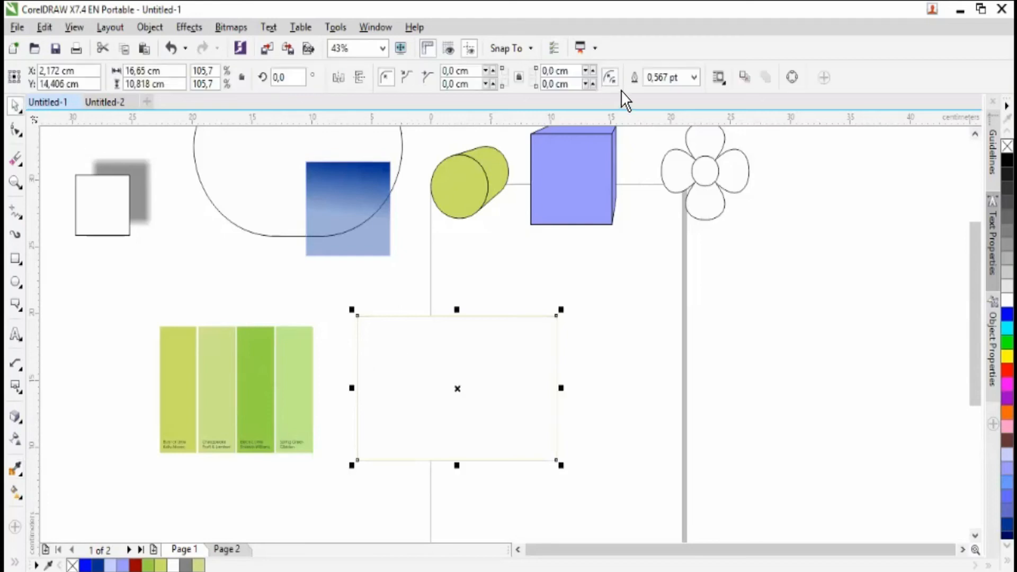
pyautogui.click(689, 74)
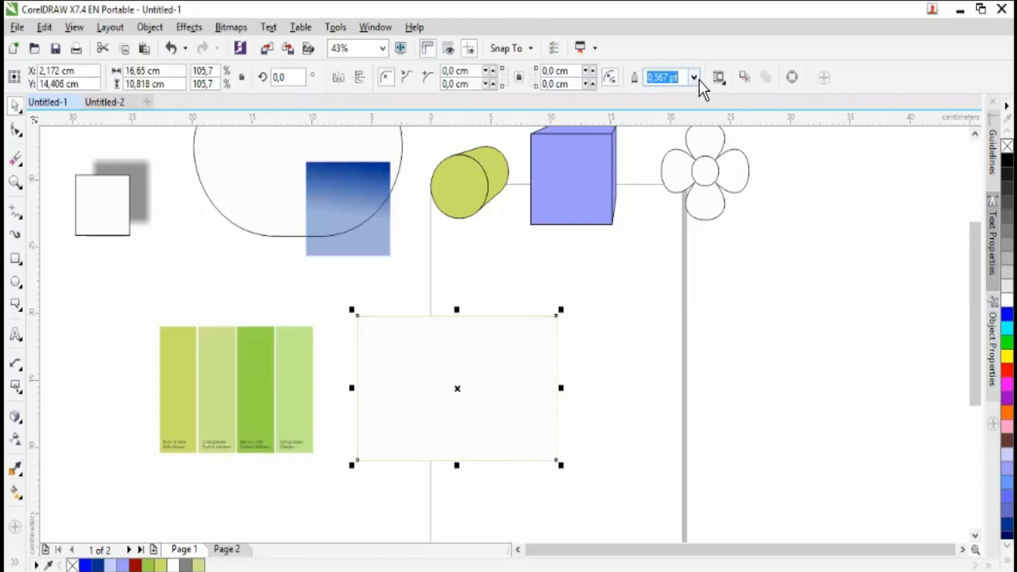
pyautogui.write('1,5')
pyautogui.press('Return')
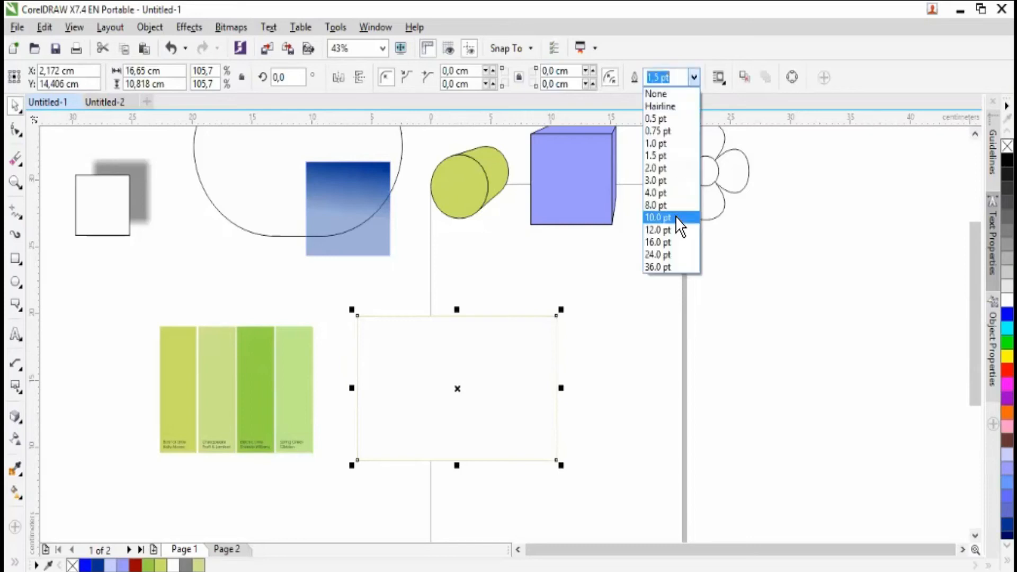
pyautogui.press('Return')
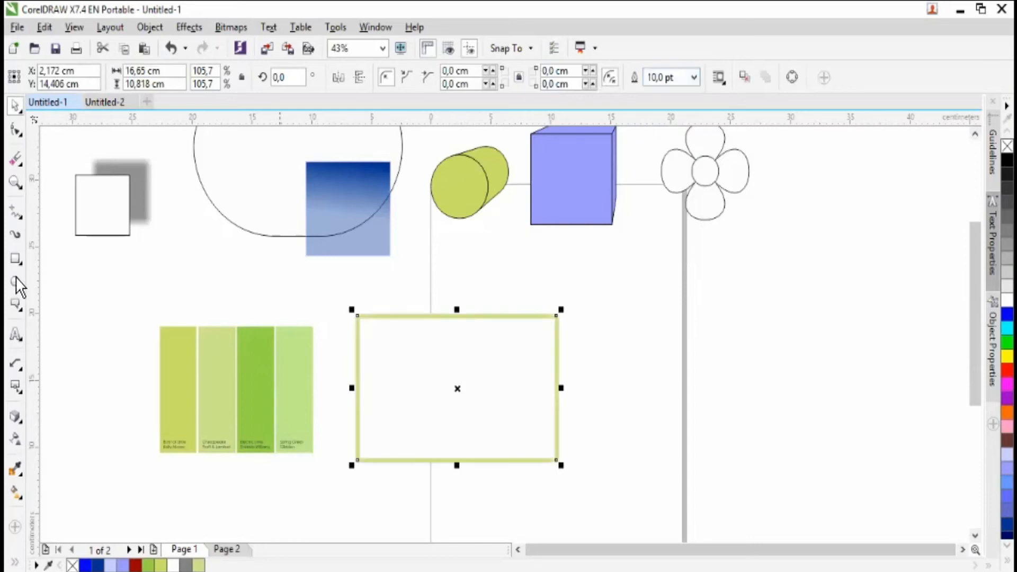
# - Try filling the rectangle with the yellow-green sampled from the first swatch, and undo that fill
pyautogui.click(20, 470)
pyautogui.click(199, 406)
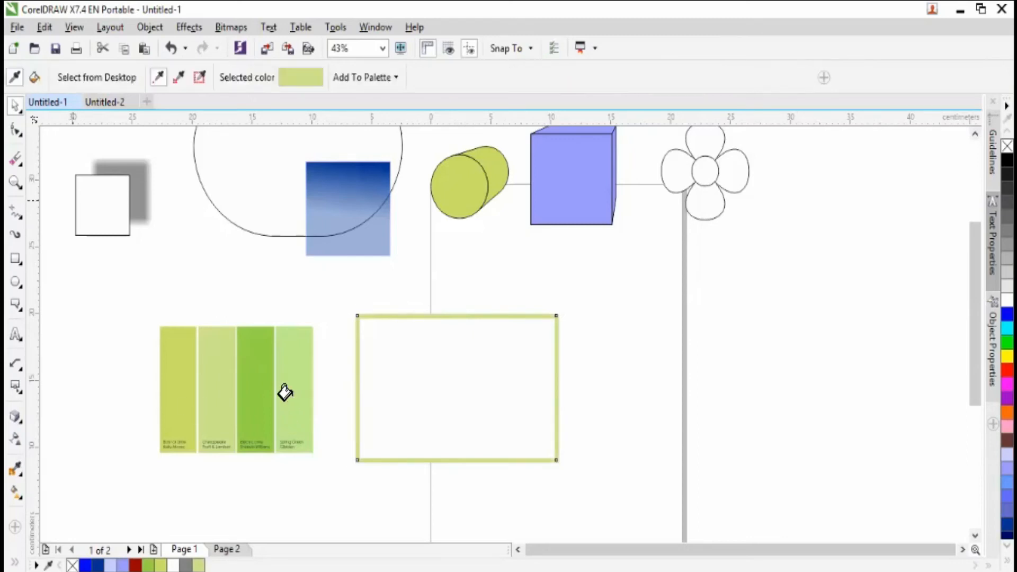
pyautogui.click(421, 391)
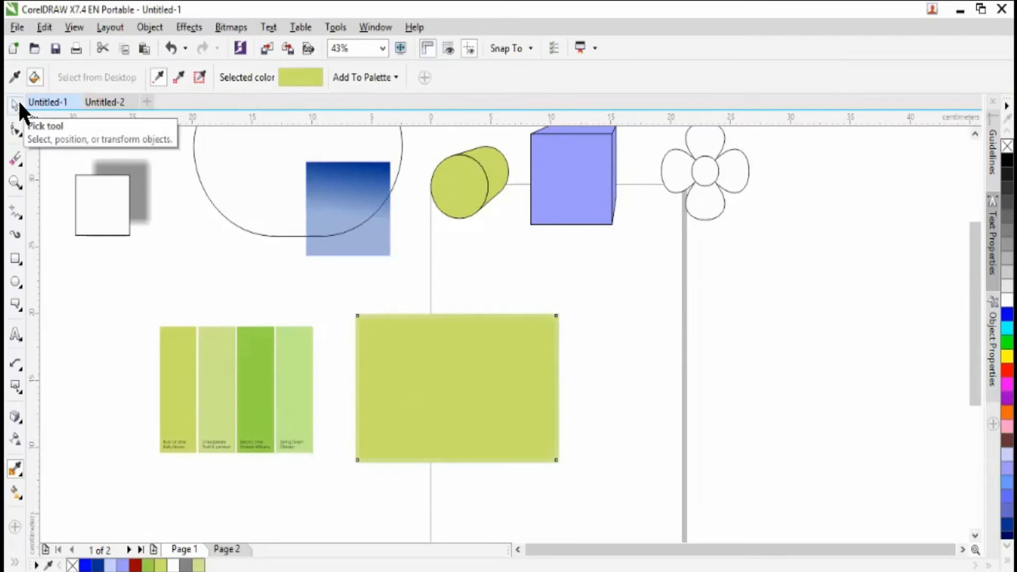
pyautogui.hotkey('ctrl', 'z')
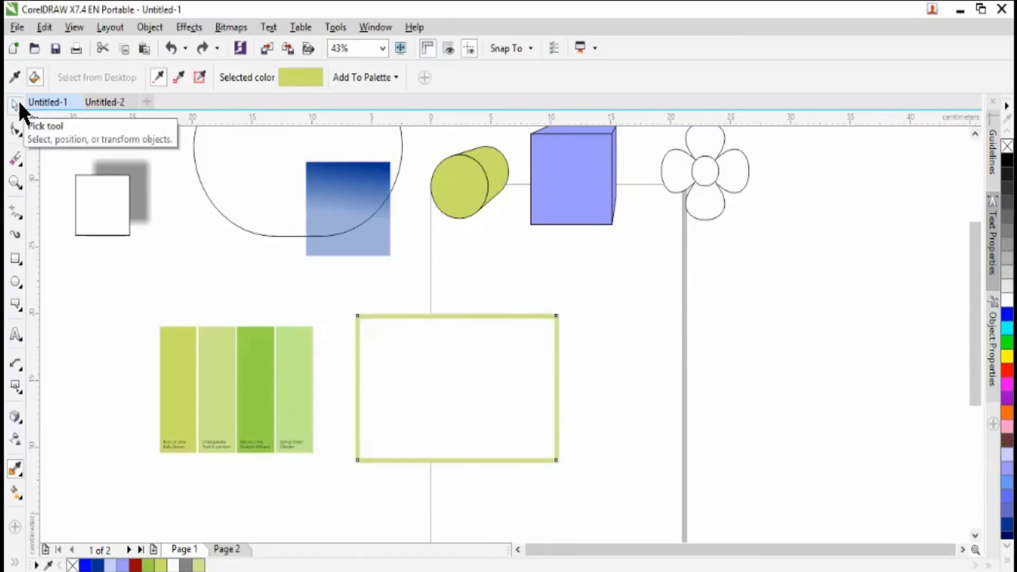
# - Scale the outlined rectangle down to about 8.9 by 5.8 cm and move it just below the gradient blue square
pyautogui.click(17, 100)
pyautogui.rightClick(202, 566)
pyautogui.moveTo(562, 310); pyautogui.dragTo(465, 382)
pyautogui.moveTo(430, 436); pyautogui.dragTo(392, 335)
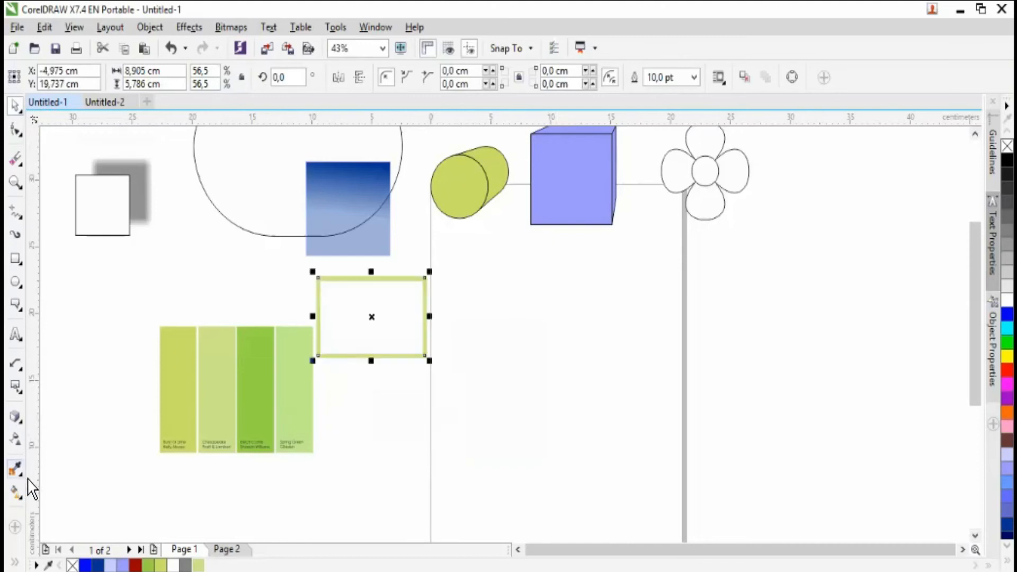
# - Try copying the swatch image's attributes onto the outlined rectangle with the Attributes Eyedropper
pyautogui.click(24, 476)
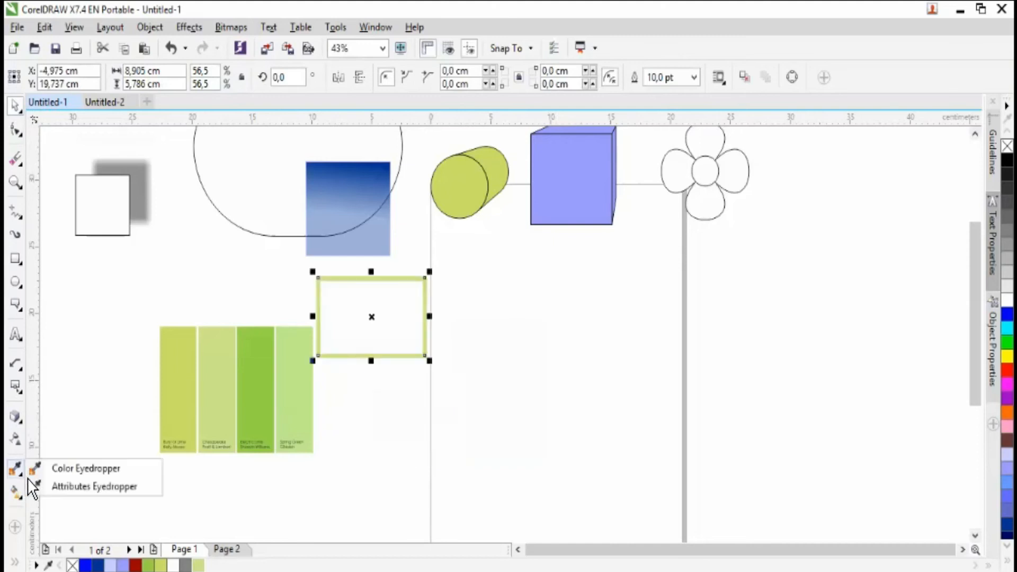
pyautogui.click(69, 488)
pyautogui.click(178, 412)
pyautogui.click(340, 318)
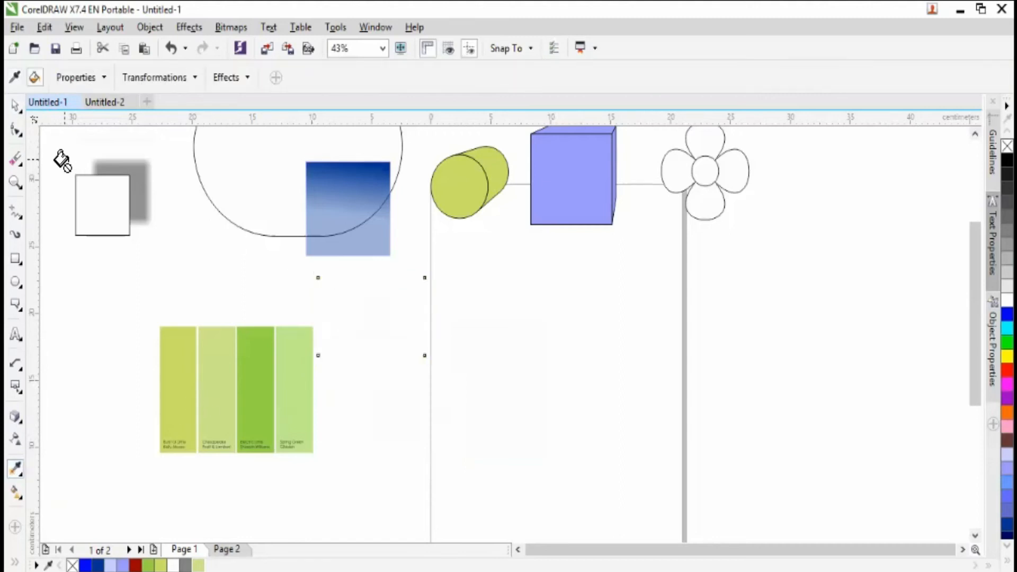
pyautogui.click(20, 105)
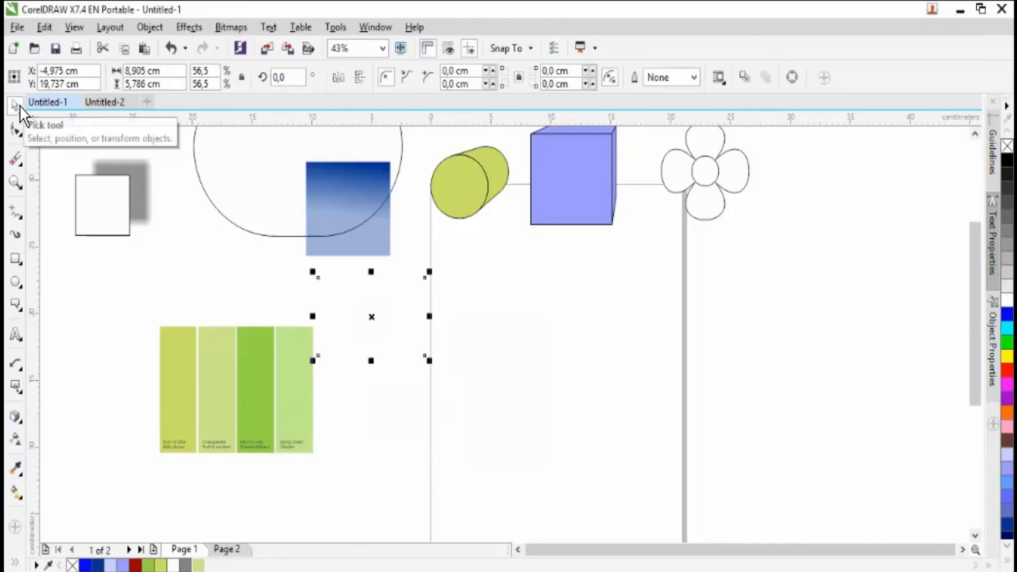
# - Undo the copied attributes and move the outlined rectangle onto the page, below the purple box
pyautogui.hotkey('ctrl', 'z')
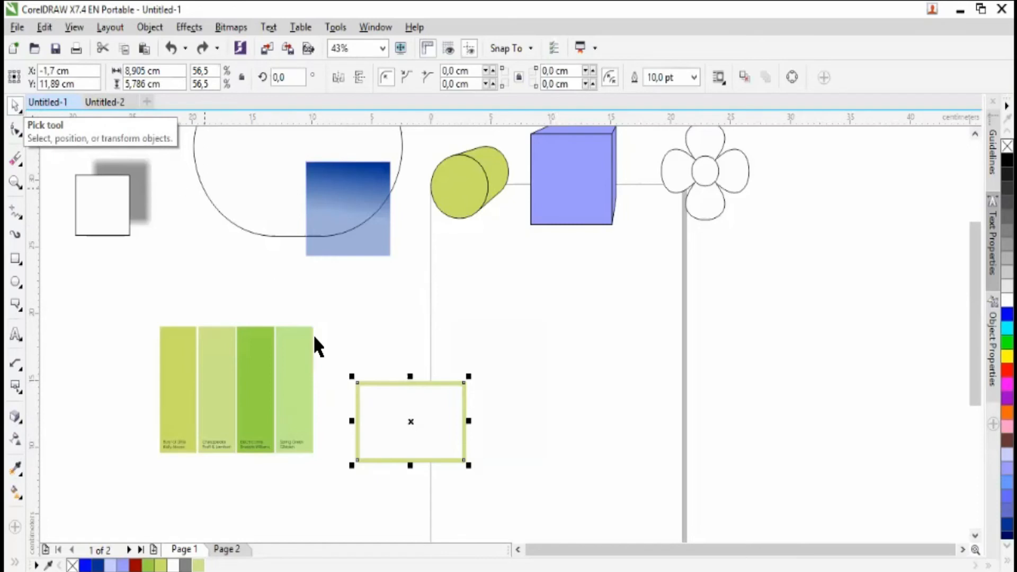
pyautogui.moveTo(417, 424); pyautogui.dragTo(571, 370)
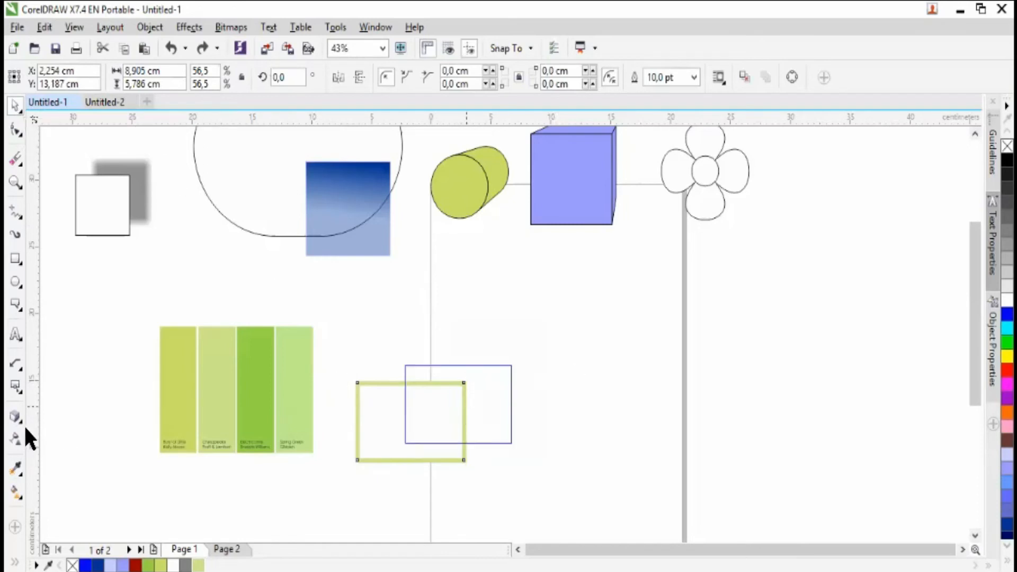
# - Use Interactive Fill to give the rectangle a uniform red fill of C 22, M 100, Y 100, K 0, trying darker reds first
pyautogui.click(27, 503)
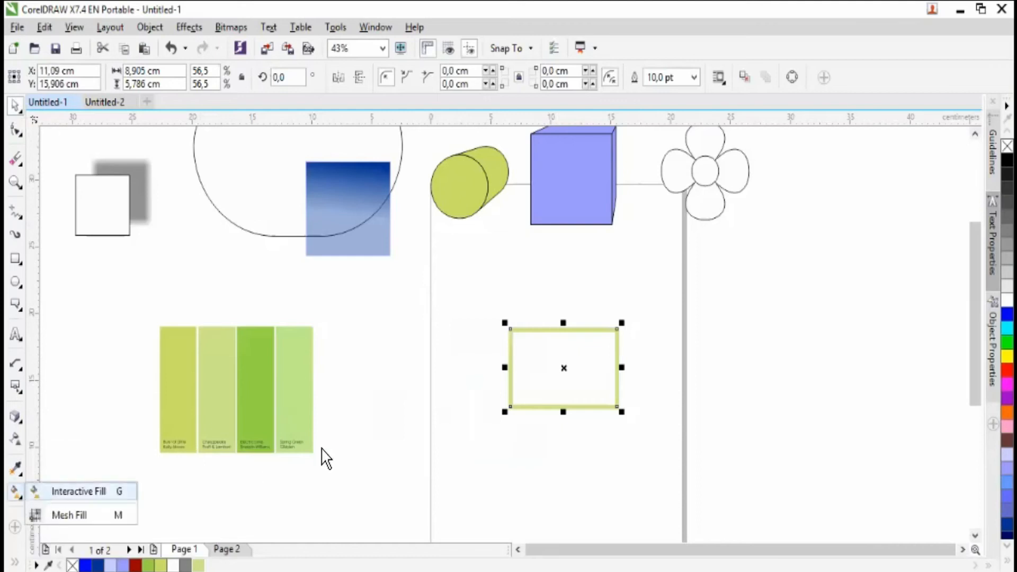
pyautogui.click(109, 492)
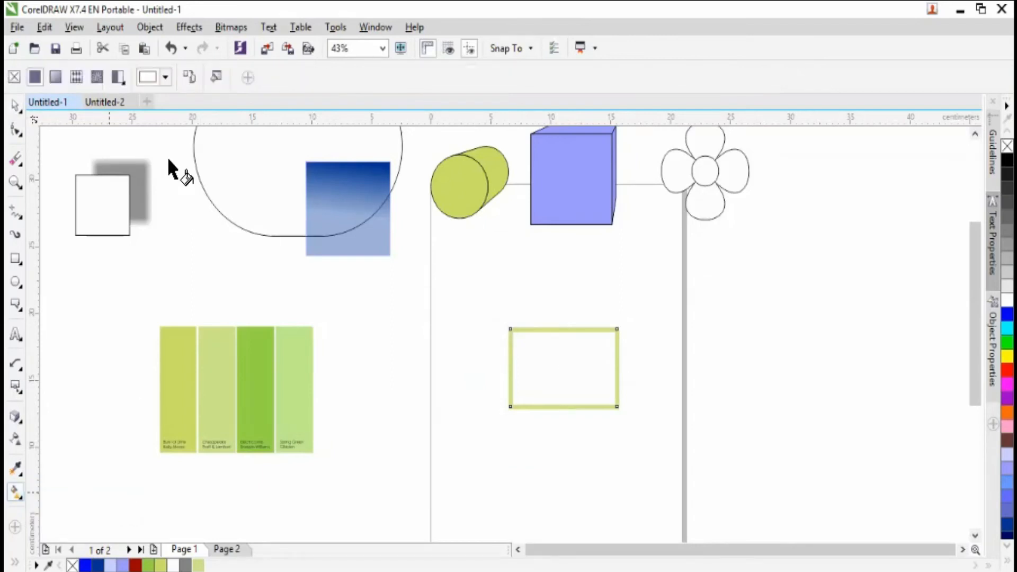
pyautogui.click(166, 77)
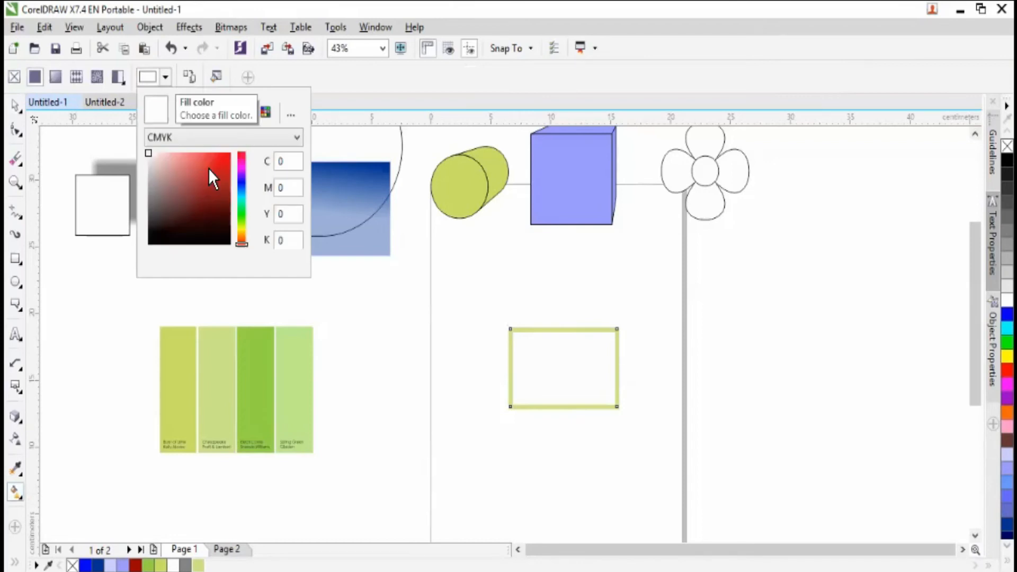
pyautogui.click(205, 165)
pyautogui.click(203, 205)
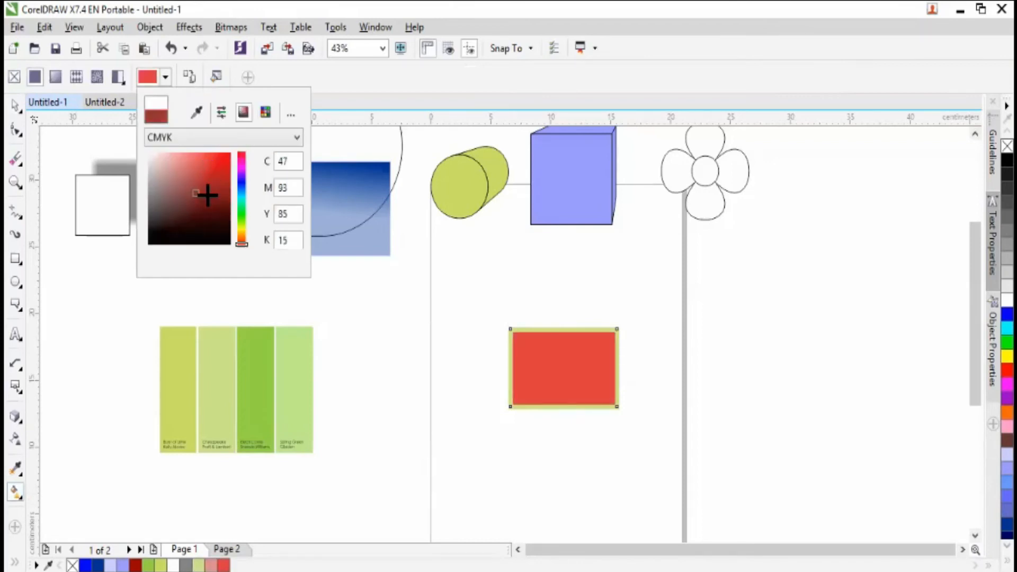
pyautogui.click(204, 191)
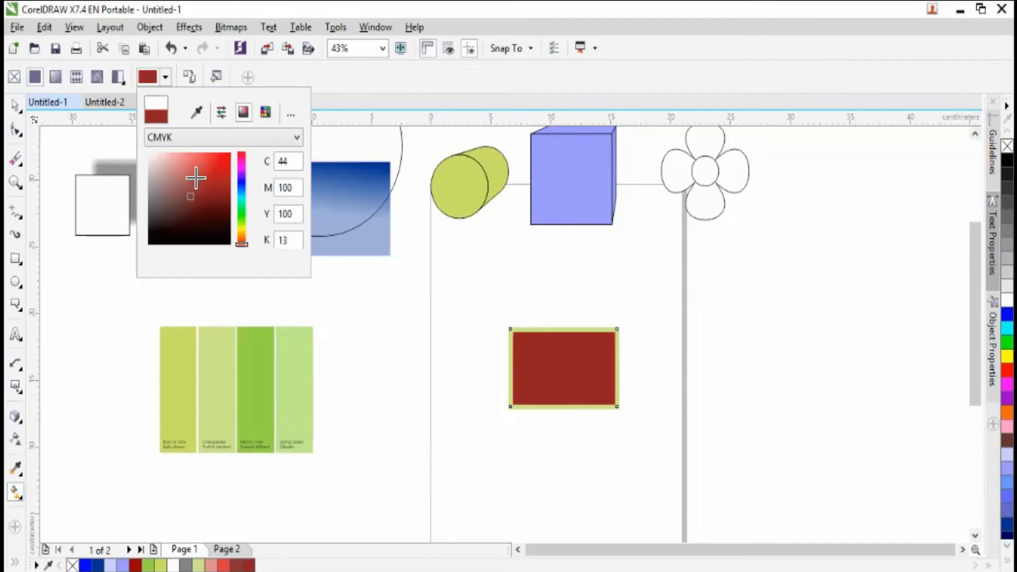
pyautogui.click(191, 176)
pyautogui.click(213, 173)
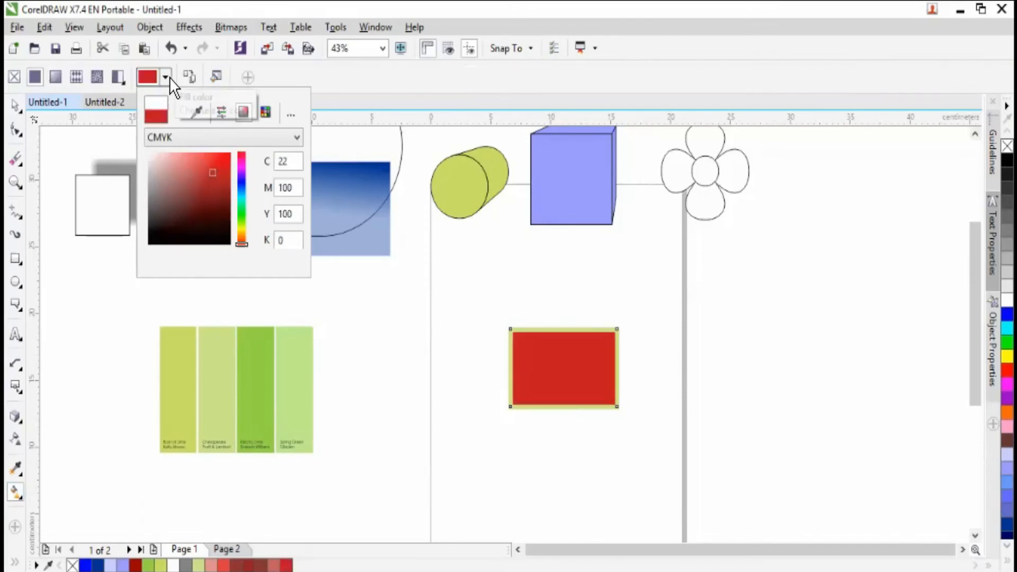
pyautogui.click(168, 79)
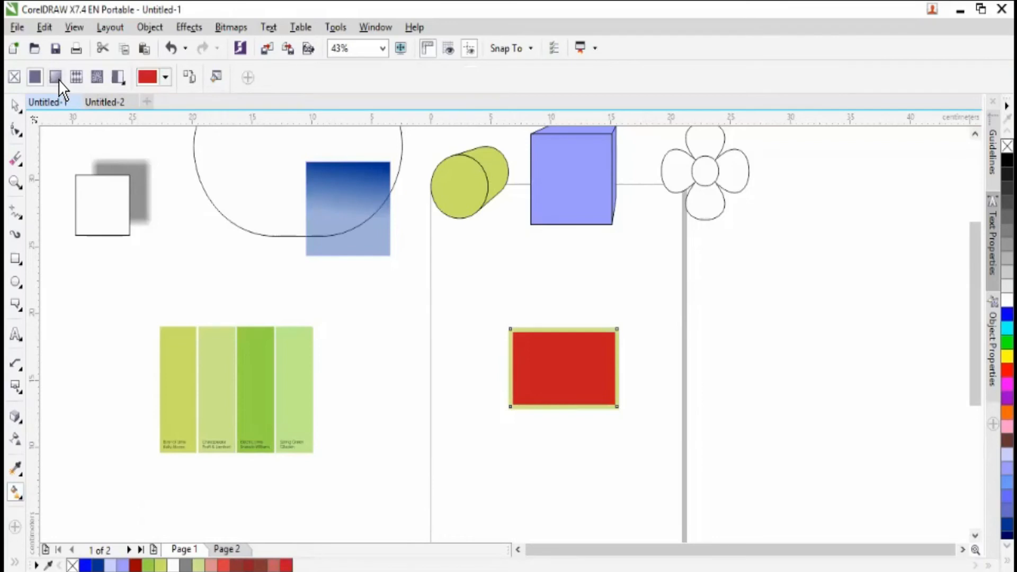
# - Apply a linear fountain fill from red to white across the rectangle, shift its midpoint toward the white end and undo that shift
pyautogui.click(56, 78)
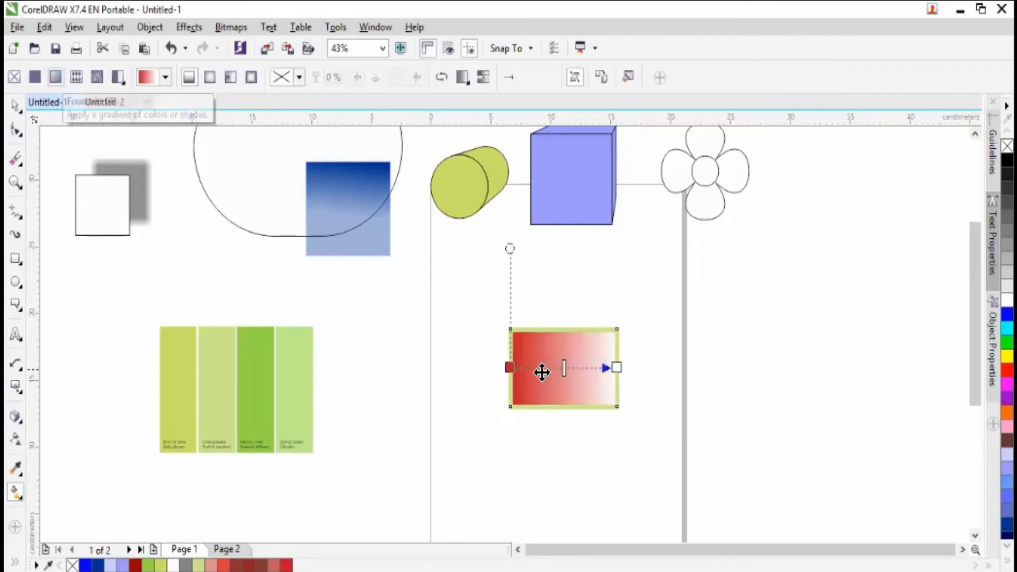
pyautogui.moveTo(565, 369); pyautogui.dragTo(583, 369)
pyautogui.hotkey('ctrl', 'z')
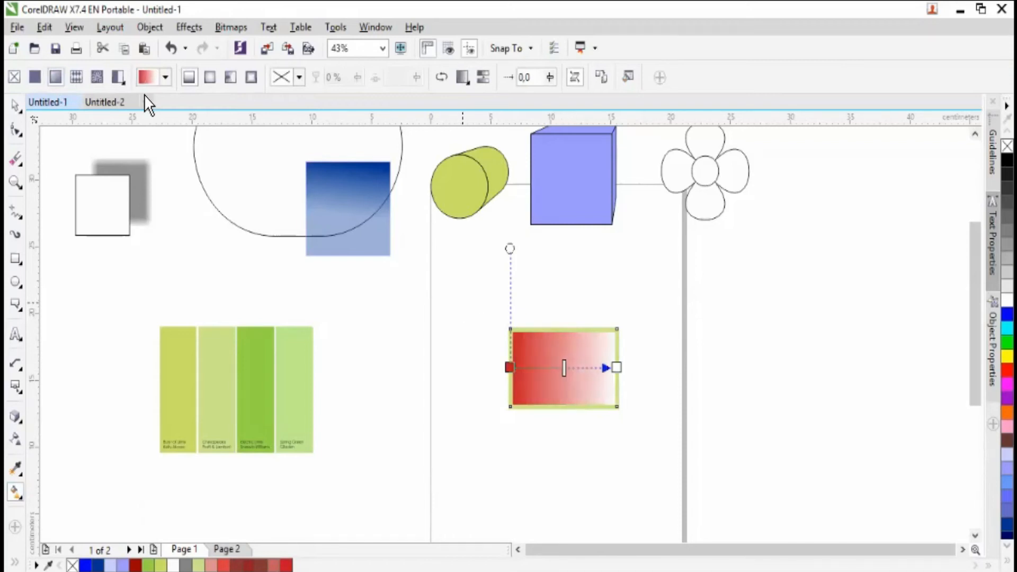
# - Try a vector pattern fill centred on the rectangle, switch it to a bitmap pattern fill and check the Blend Transition options
pyautogui.click(77, 77)
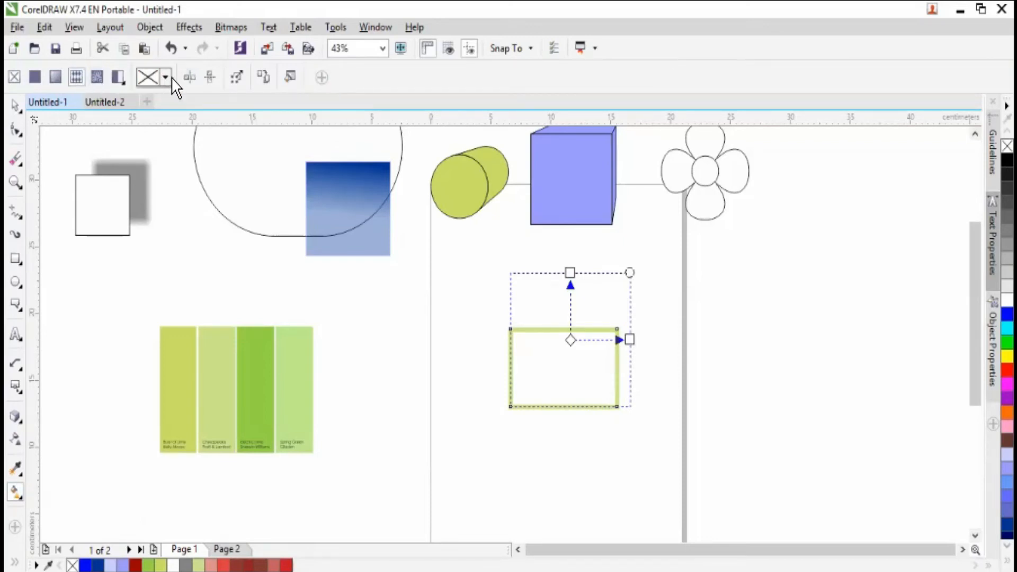
pyautogui.moveTo(572, 344); pyautogui.dragTo(564, 369)
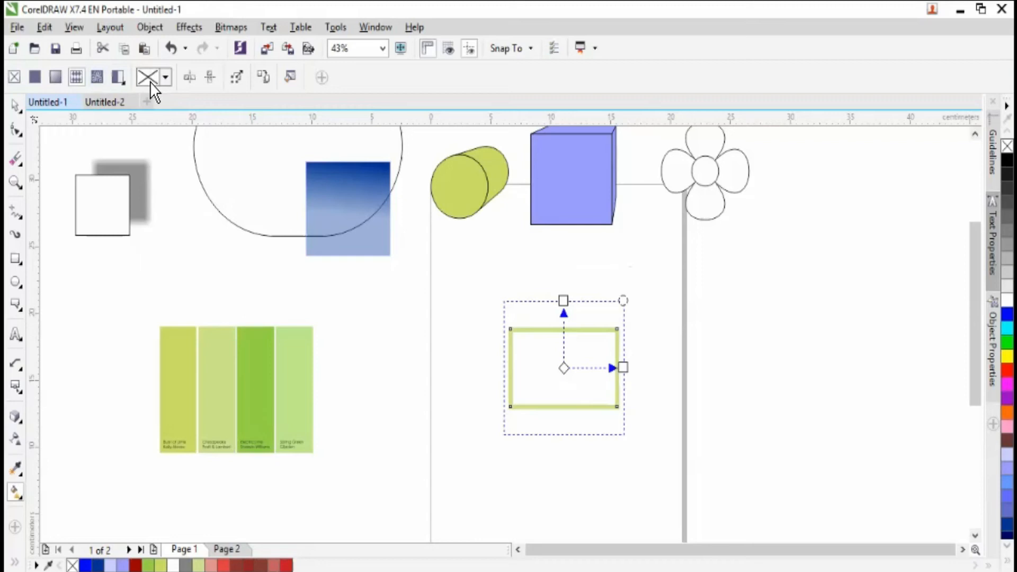
pyautogui.click(94, 75)
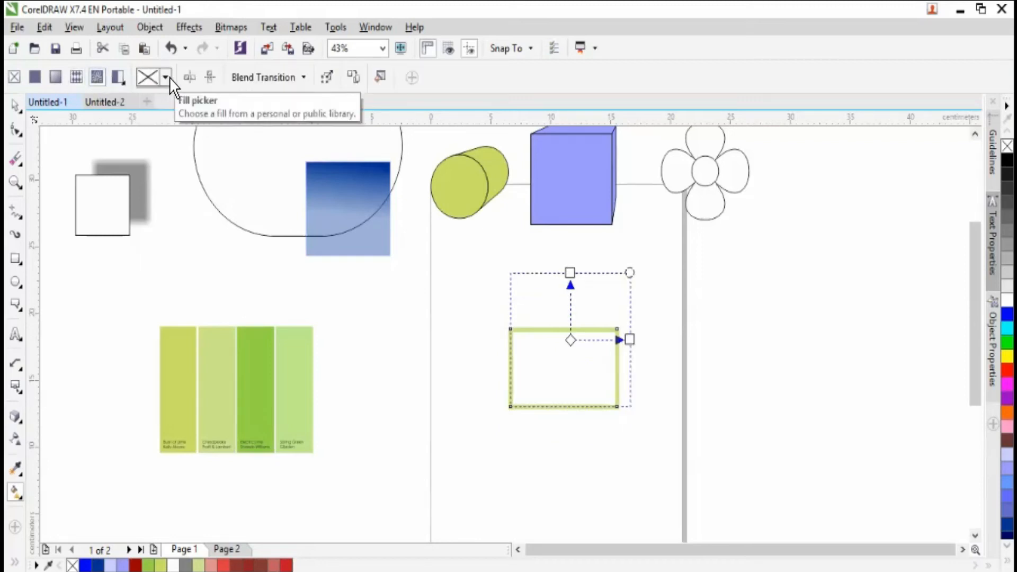
pyautogui.click(299, 84)
pyautogui.click(300, 83)
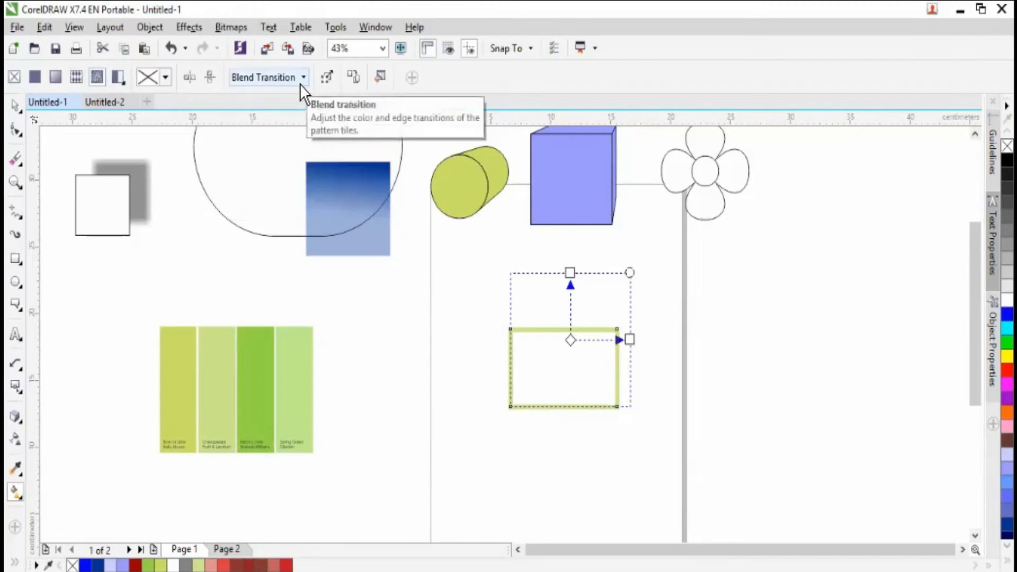
# - Try a red-and-white two-color pattern fill with vertically flattened dots on the rectangle and switch back to a bitmap pattern fill
pyautogui.click(125, 84)
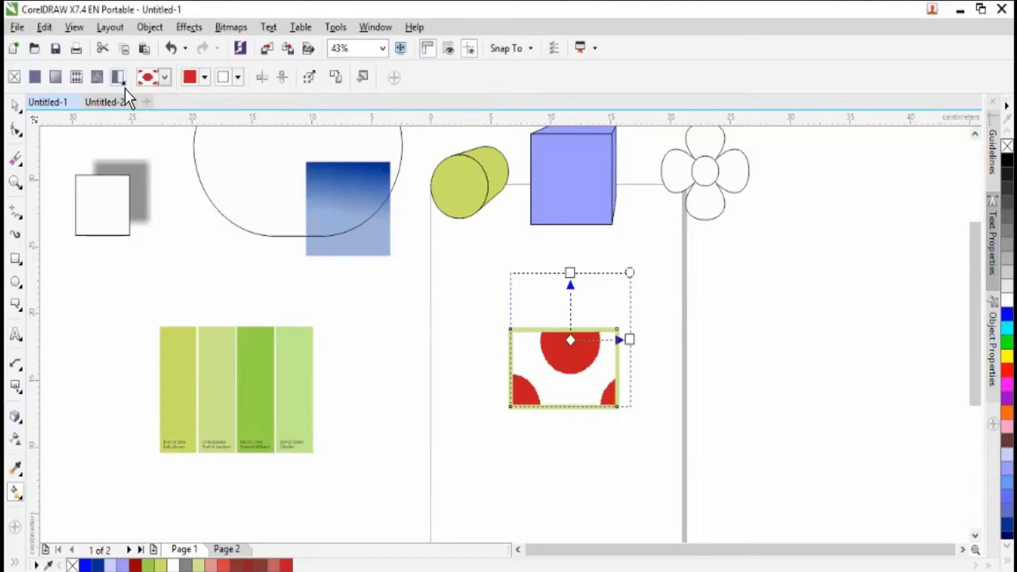
pyautogui.moveTo(570, 272); pyautogui.dragTo(570, 316)
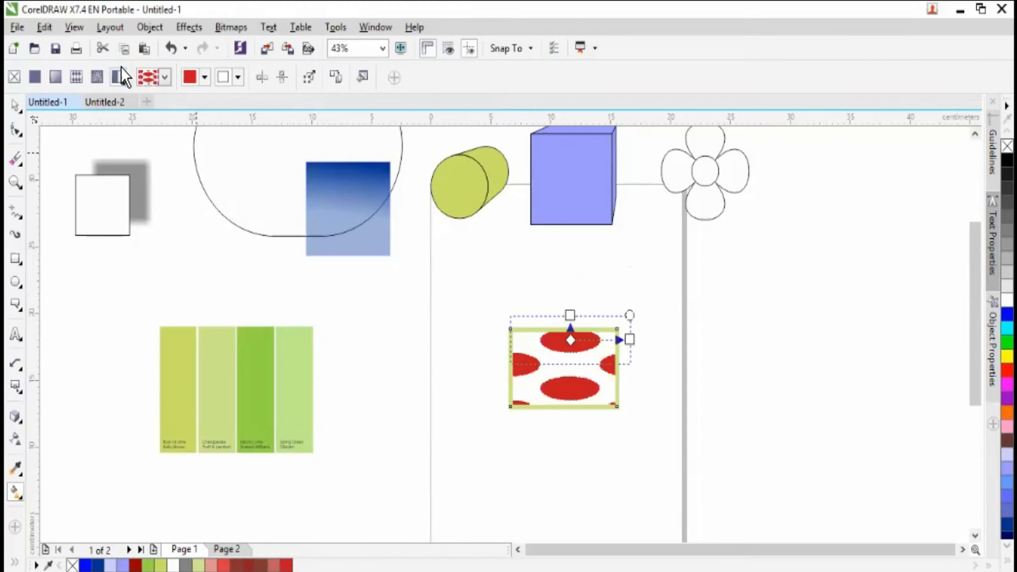
pyautogui.click(98, 78)
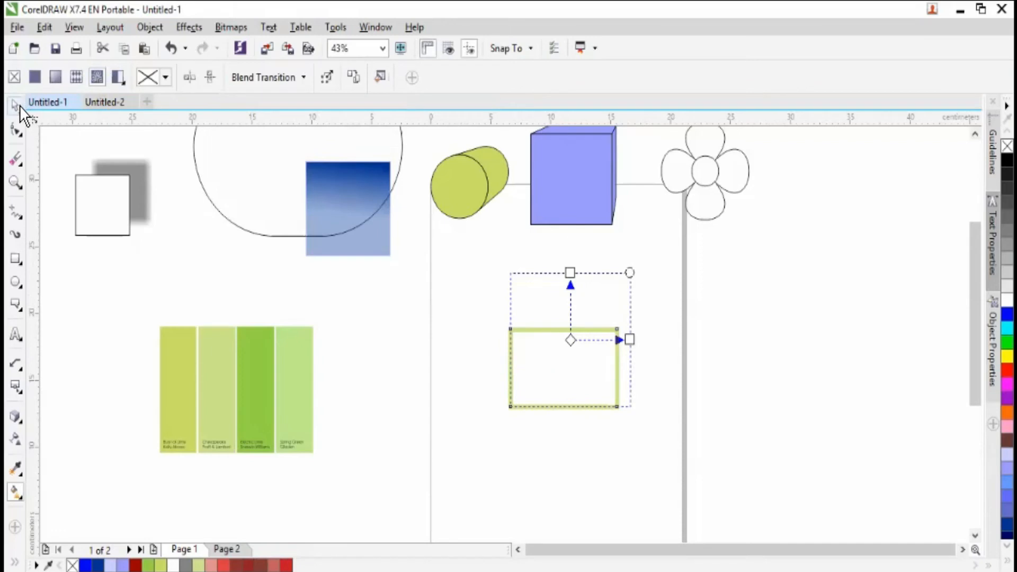
# - Fill the rectangle with solid red from the document palette and move it off the page, just below the blue gradient square
pyautogui.click(20, 497)
pyautogui.click(21, 105)
pyautogui.moveTo(582, 359); pyautogui.dragTo(431, 342)
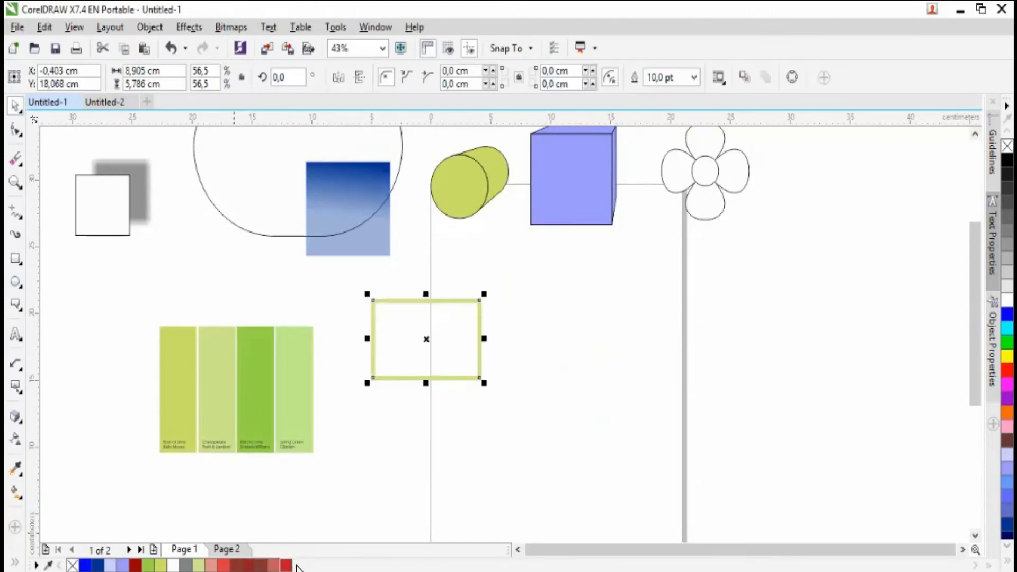
pyautogui.click(292, 564)
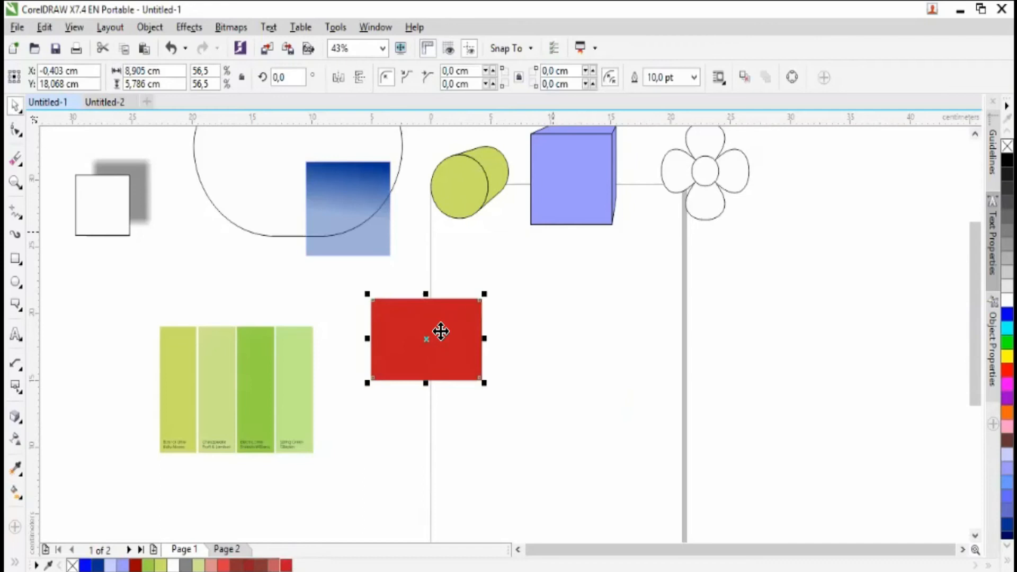
pyautogui.moveTo(352, 307); pyautogui.dragTo(347, 307)
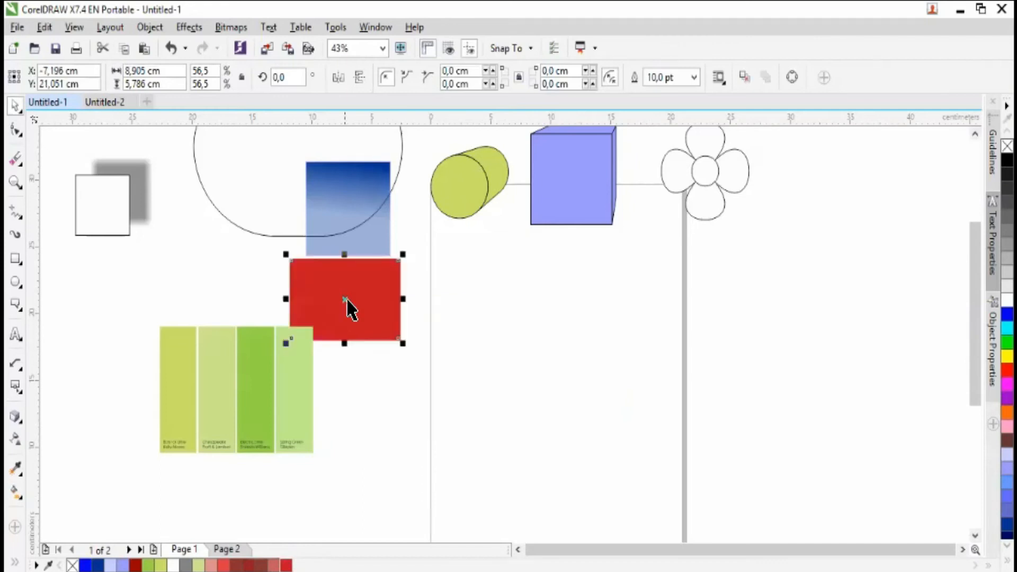
# - Scale the large rounded outline down to about 31.4% and move it beside the square with the drop shadow
pyautogui.click(186, 234)
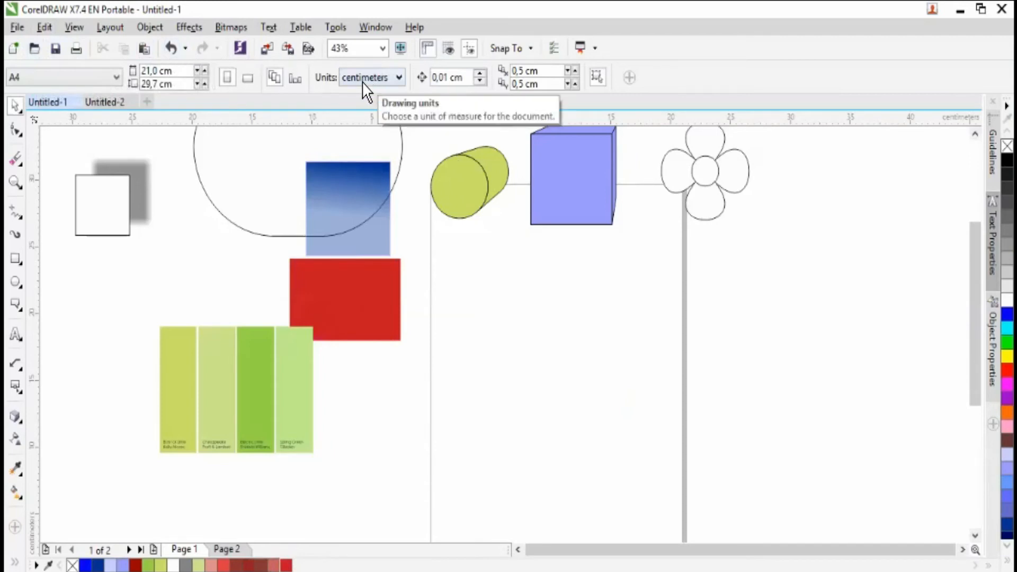
pyautogui.moveTo(324, 164)
pyautogui.mouseDown()
pyautogui.moveTo(334, 197)
pyautogui.moveTo(290, 183)
pyautogui.mouseUp()
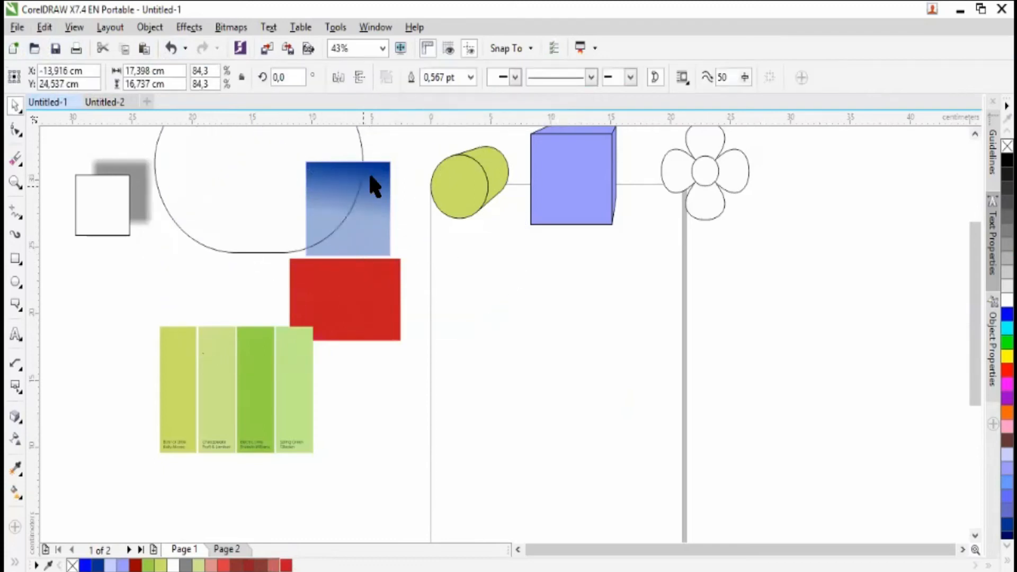
pyautogui.moveTo(374, 135); pyautogui.dragTo(243, 292)
pyautogui.moveTo(209, 212); pyautogui.dragTo(206, 148)
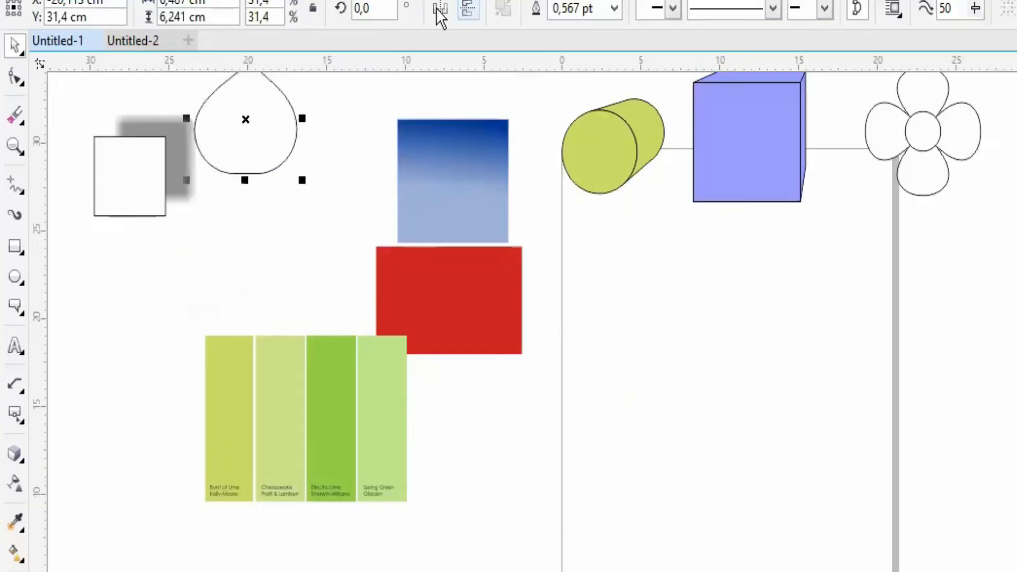
# - Clear the selection and review the available drawing units, keeping centimeters
pyautogui.press('Escape')
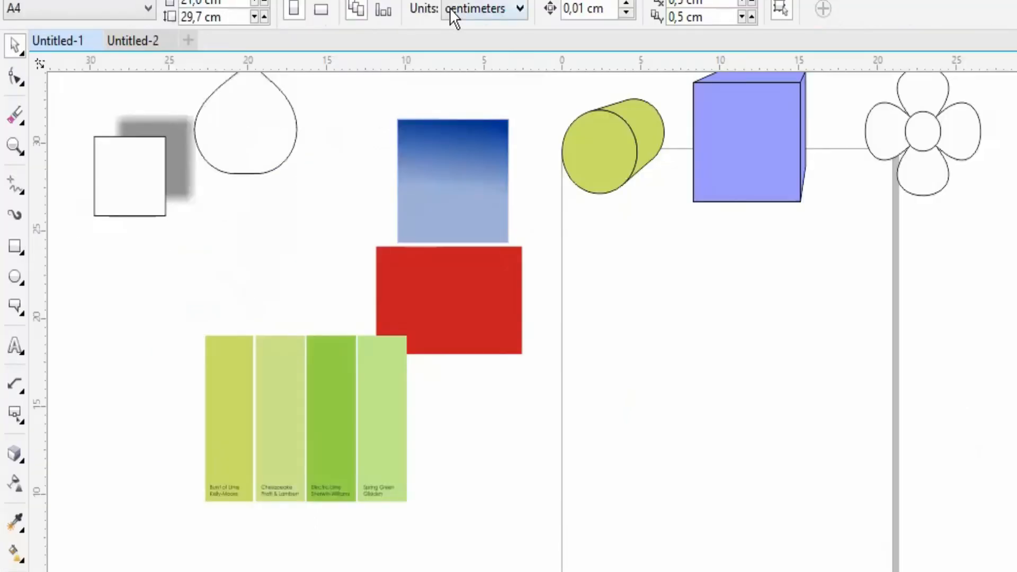
pyautogui.click(450, 8)
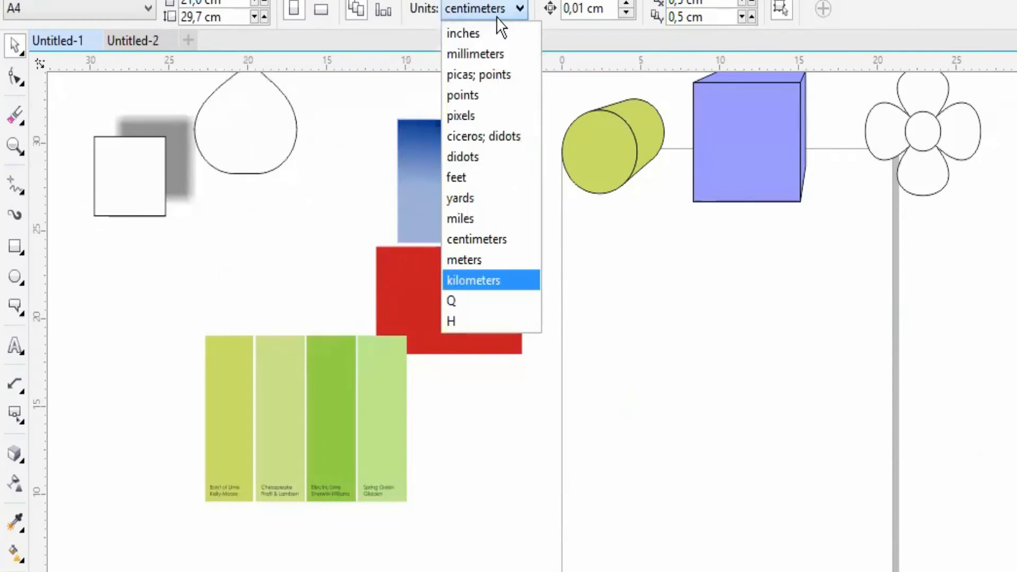
pyautogui.click(380, 15)
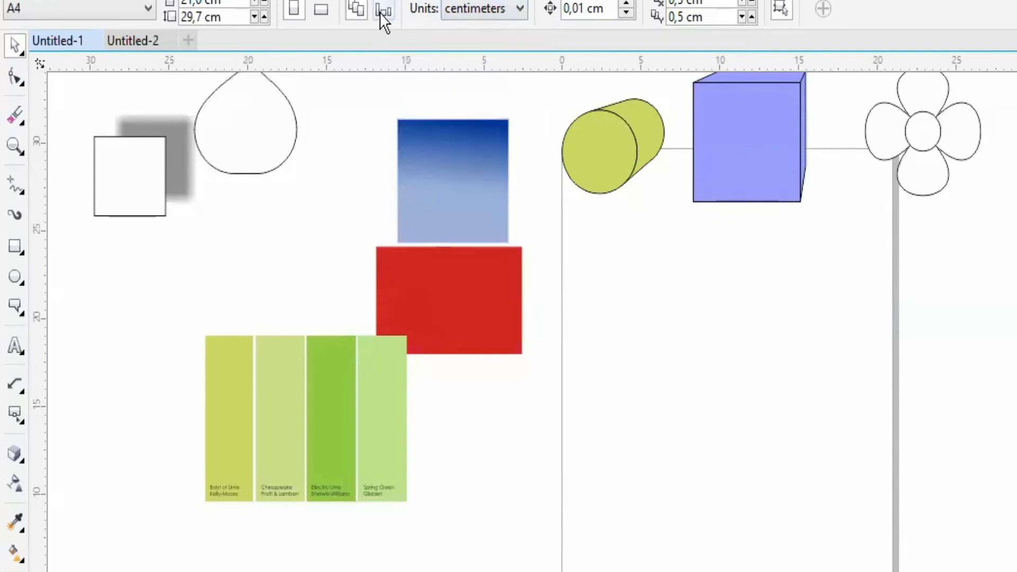
# - Delete the extruded green ellipse and the extruded purple box at the top of the page
pyautogui.click(625, 153)
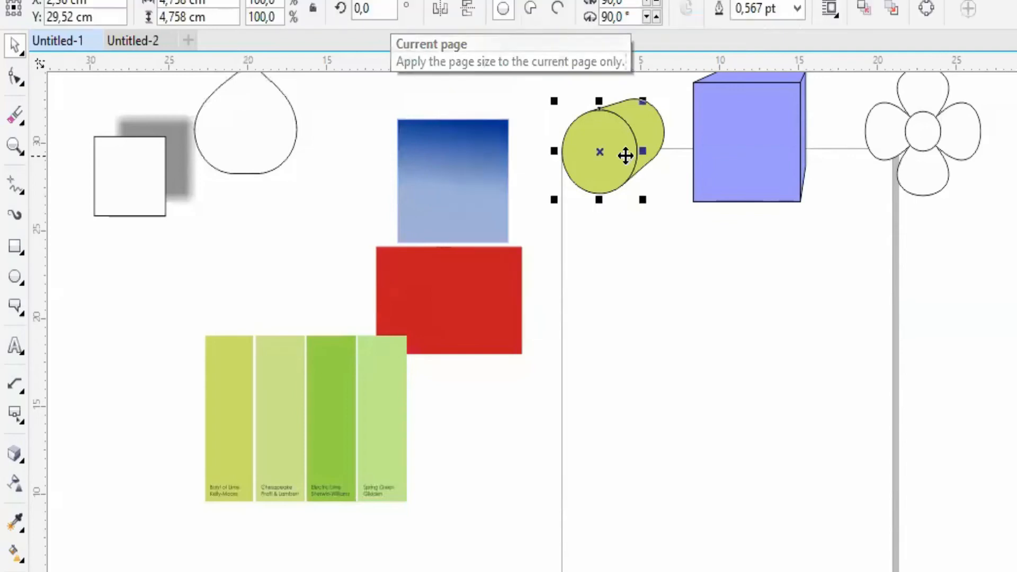
pyautogui.press('Delete')
pyautogui.click(767, 173)
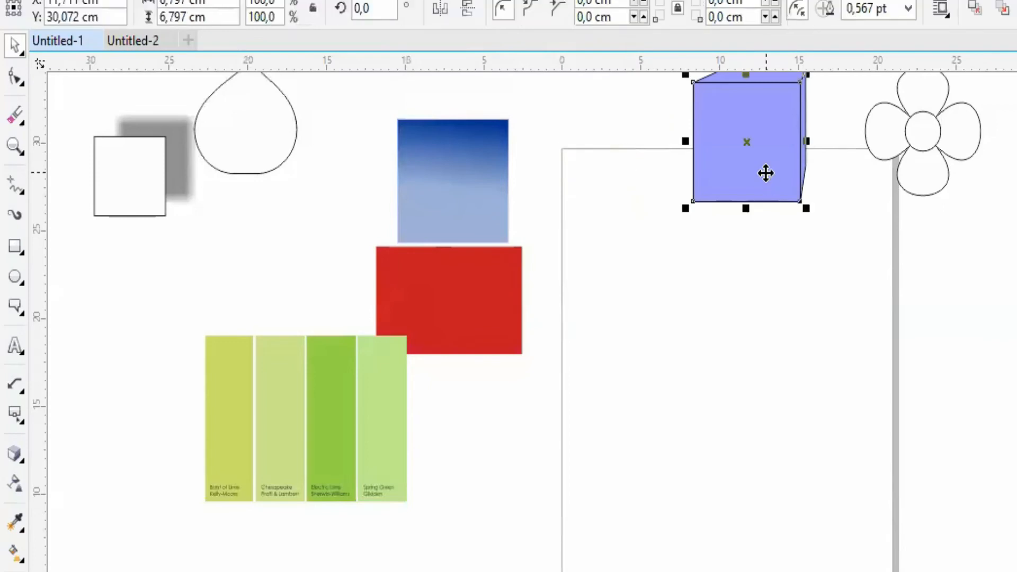
pyautogui.press('Delete')
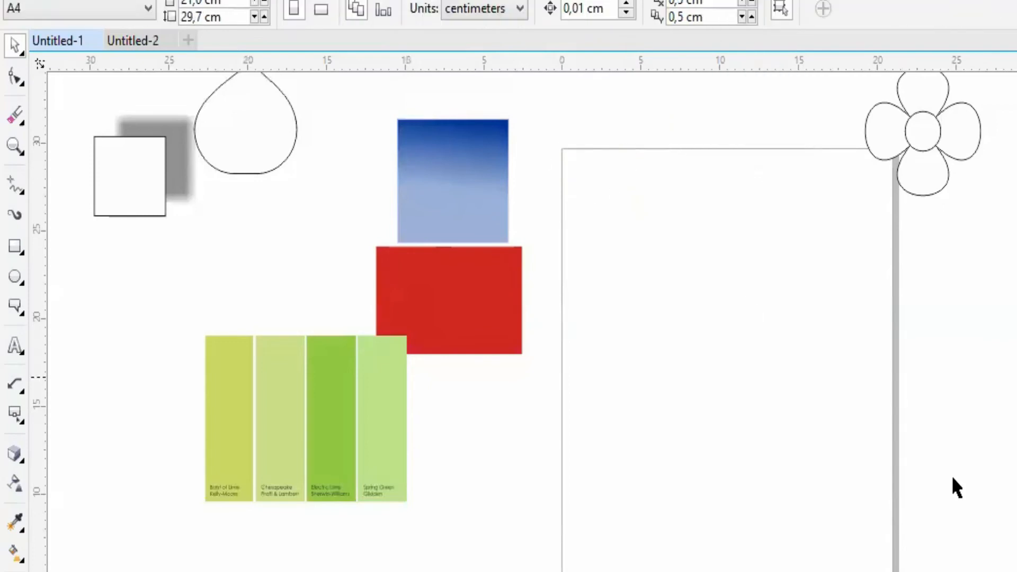
# - View the document's other page, return to the empty one and try landscape orientation
pyautogui.scroll(-3, 460, 507)
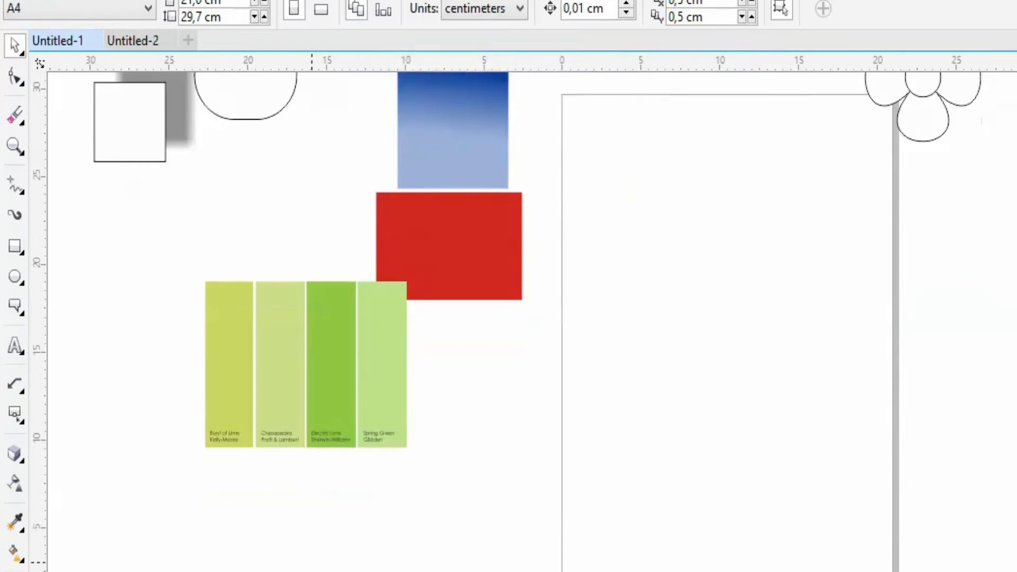
pyautogui.press('pageup')
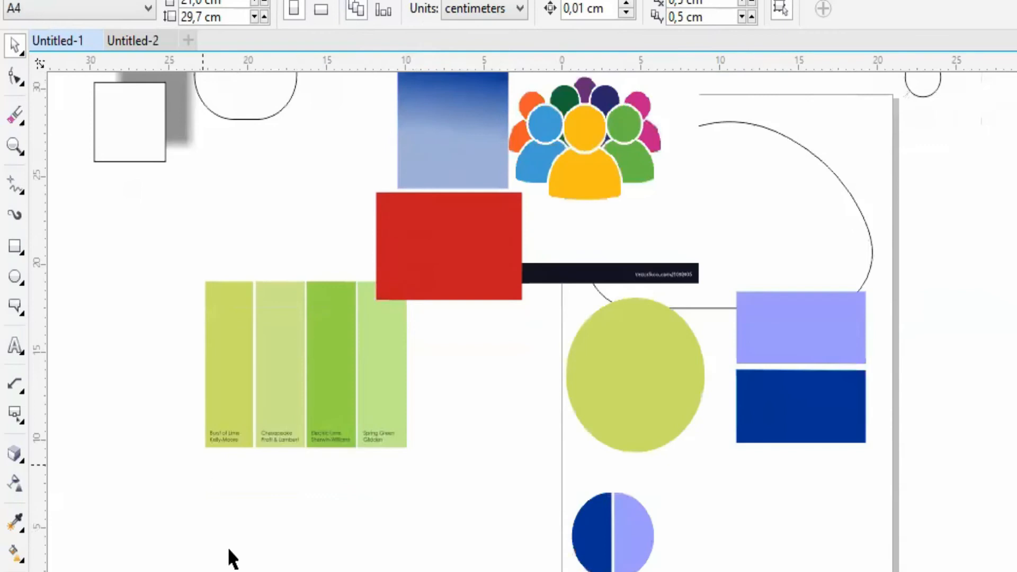
pyautogui.press('pagedown')
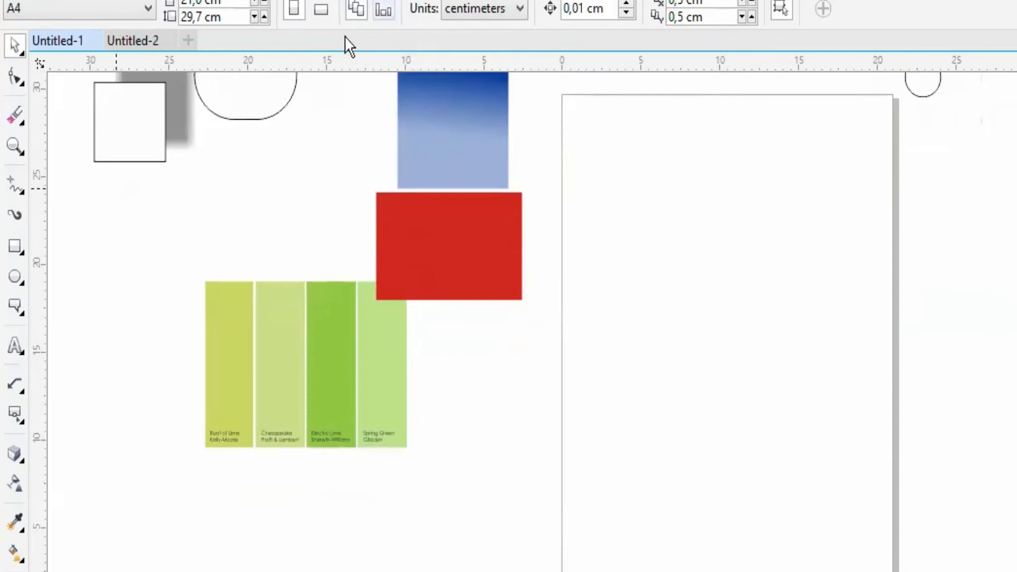
pyautogui.click(323, 9)
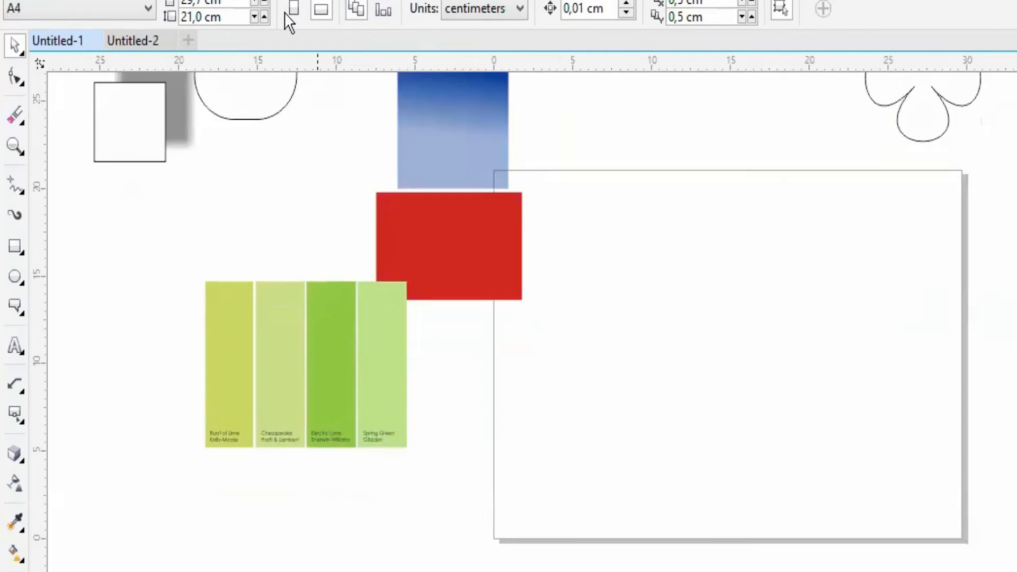
# - Try landscape orientation for the current page only, compare it with the other page and restore portrait
pyautogui.click(383, 8)
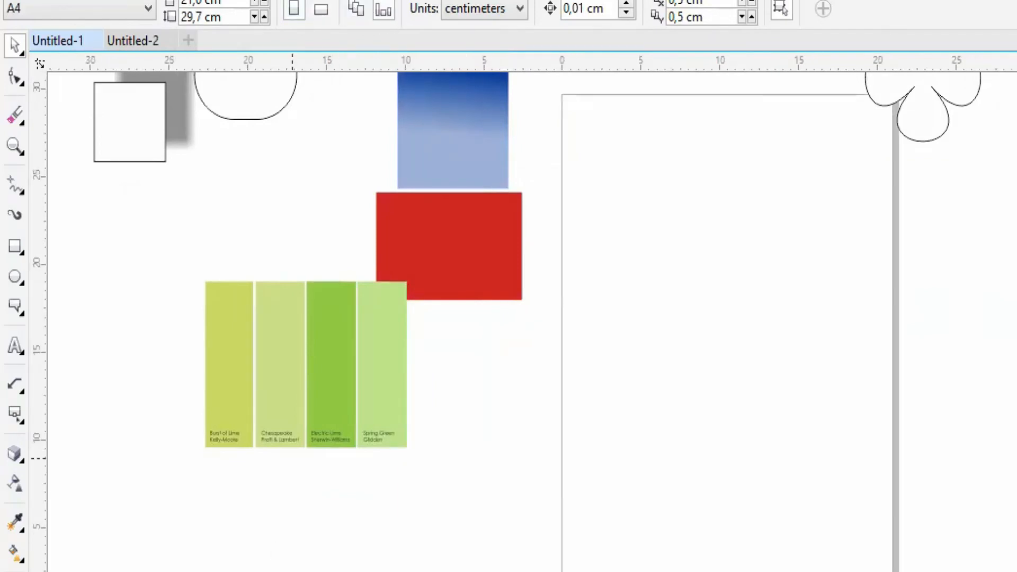
pyautogui.click(322, 10)
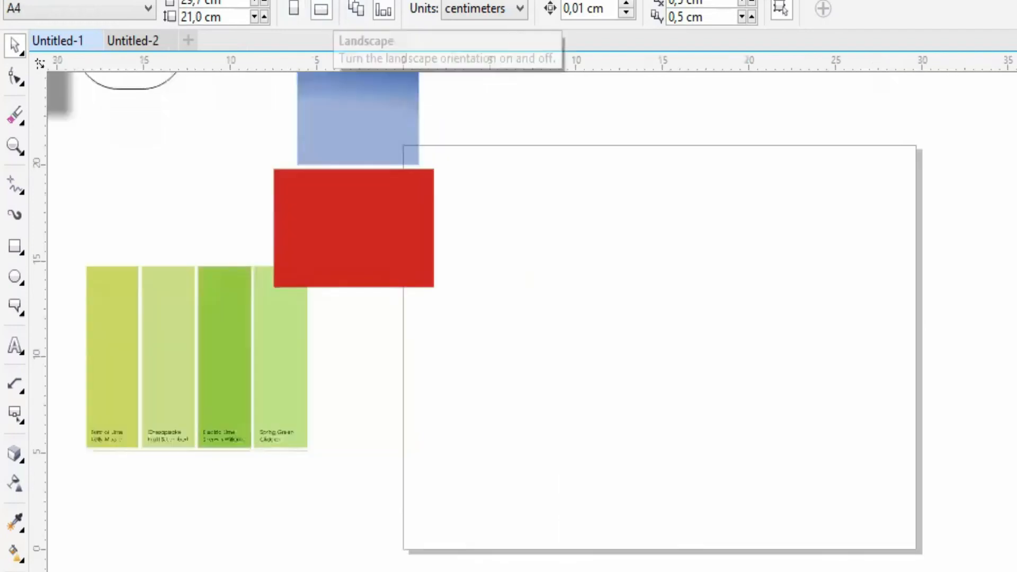
pyautogui.press('pageup')
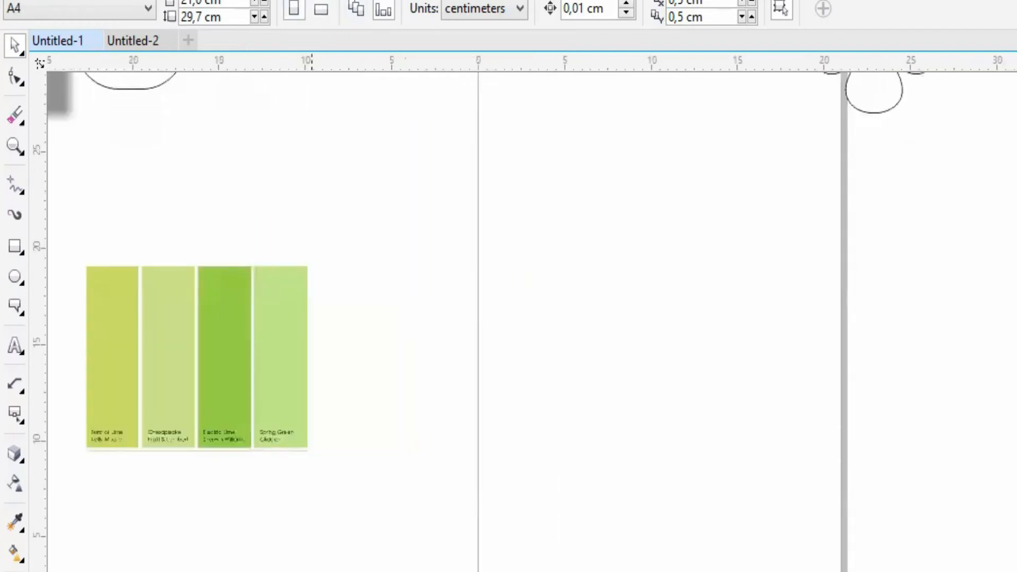
pyautogui.press('pagedown')
pyautogui.press('pageup')
pyautogui.press('pagedown')
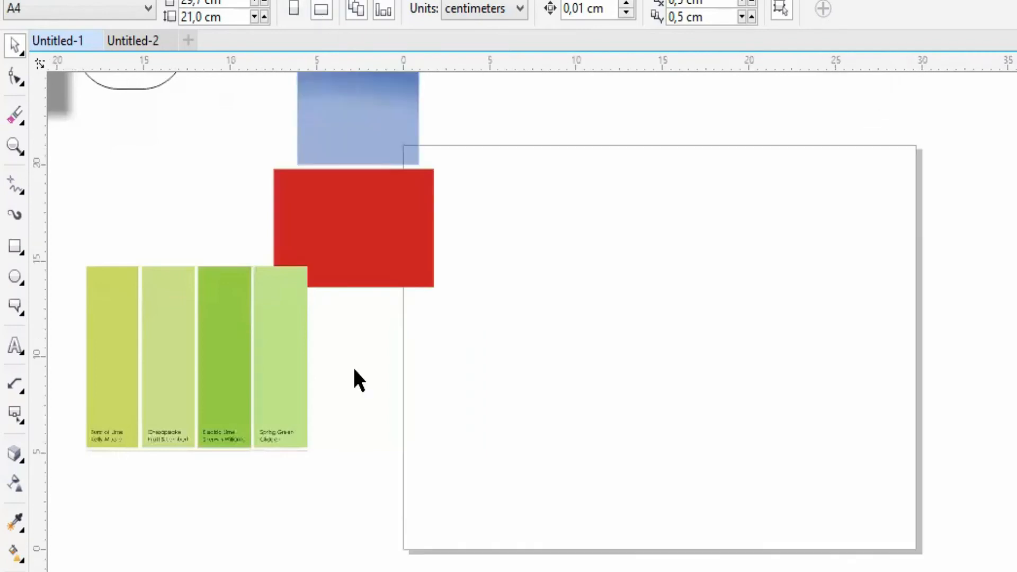
pyautogui.click(297, 12)
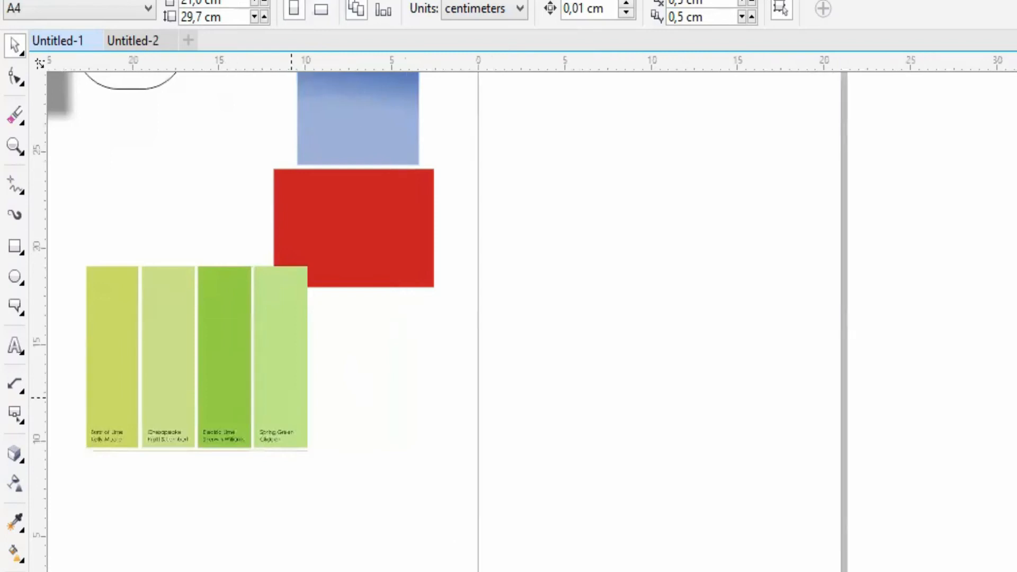
# - Bring the whole page into view and review the preset page sizes, keeping A4
pyautogui.click(16, 142)
pyautogui.click(240, 4)
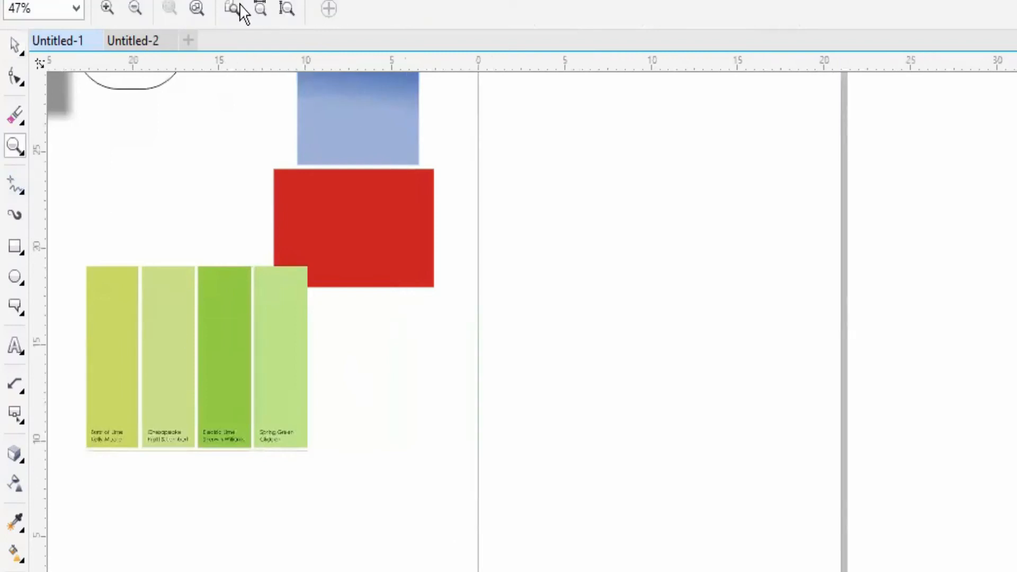
pyautogui.click(17, 47)
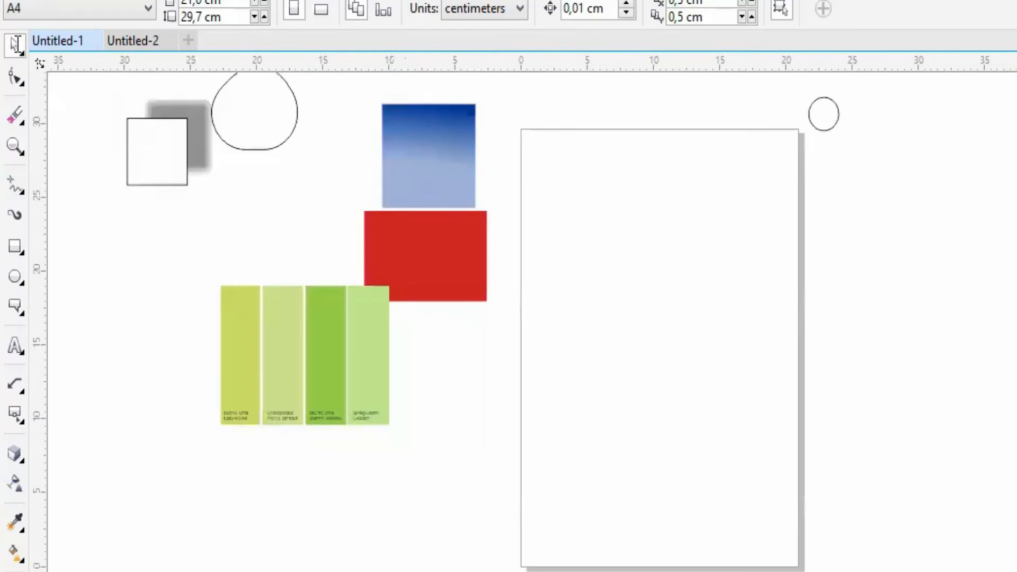
pyautogui.click(133, 5)
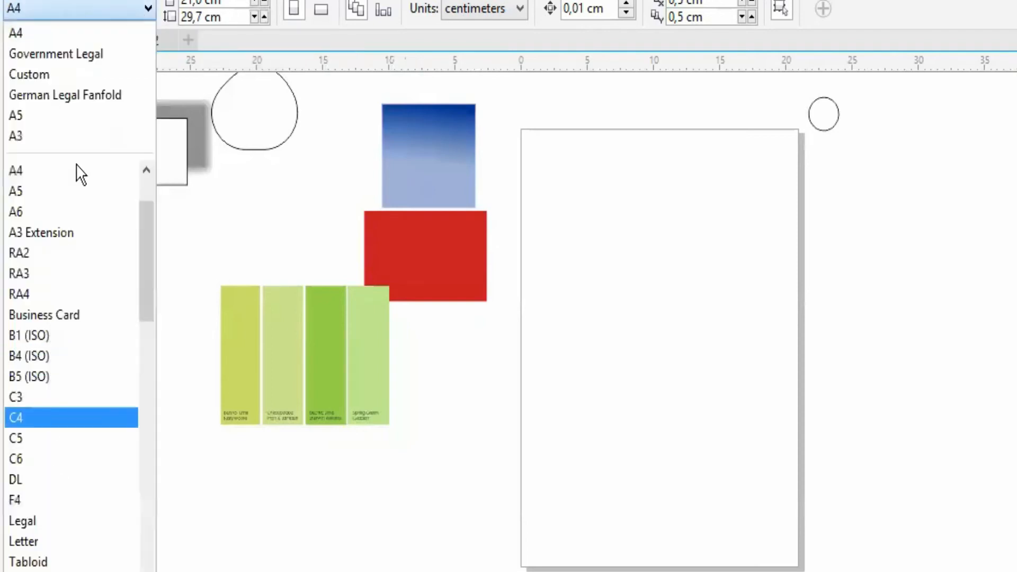
pyautogui.click(117, 8)
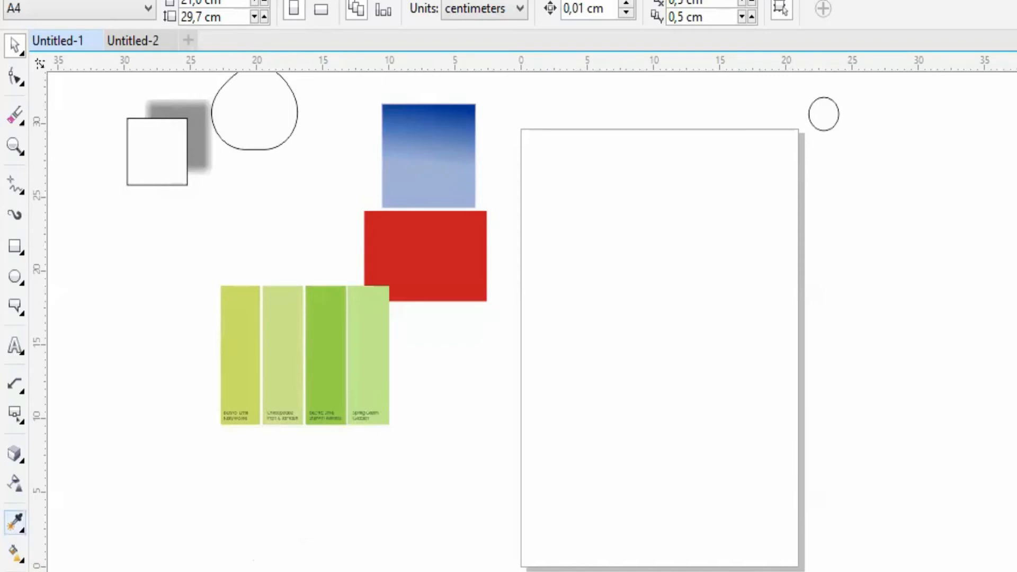
# - Sample the Electric Lime green from the swatch image with the Color Eyedropper and fill the rounded outline shape with it
pyautogui.click(320, 370)
pyautogui.click(248, 117)
pyautogui.click(15, 46)
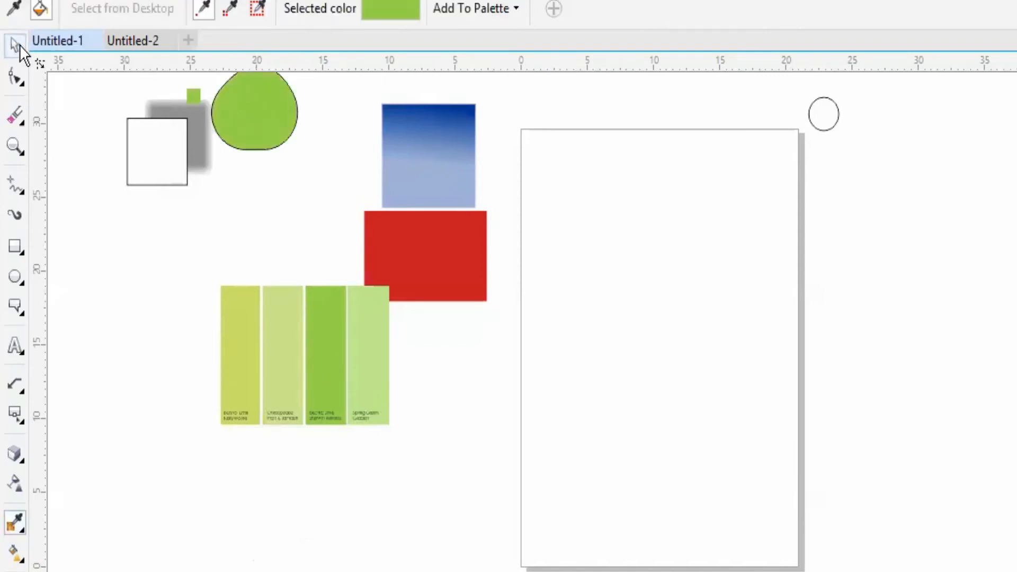
# - Move the green rounded shape onto the page and the blue gradient square below the red rectangle
pyautogui.moveTo(237, 112); pyautogui.dragTo(581, 318)
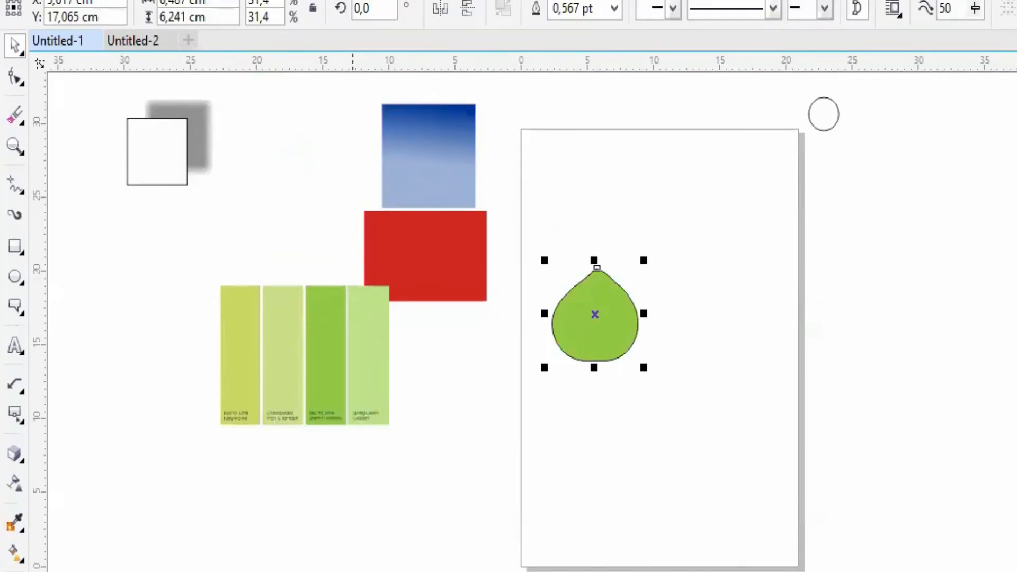
pyautogui.moveTo(438, 159); pyautogui.dragTo(464, 365)
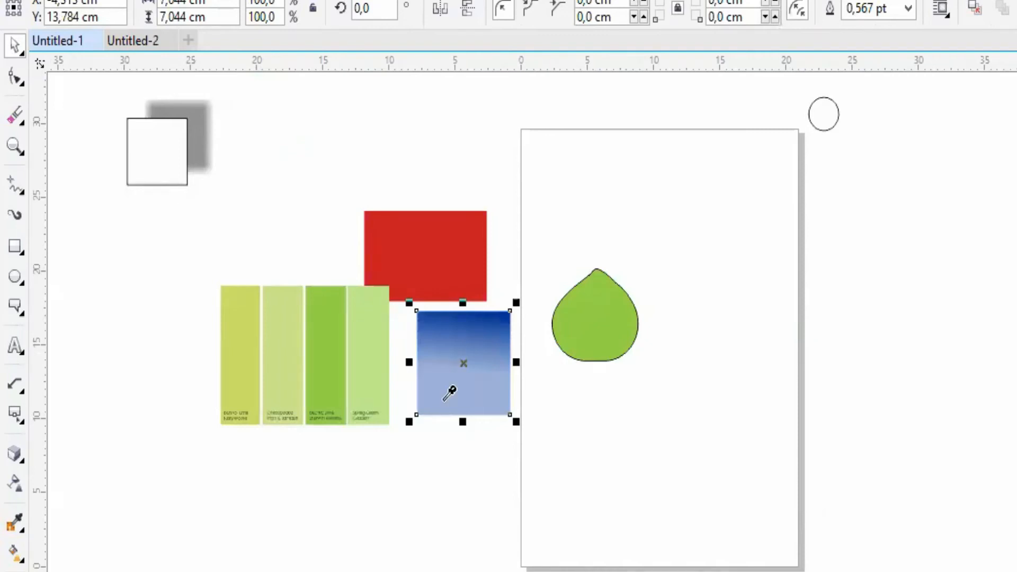
# - Fill the green rounded shape with the mid blue sampled from the gradient square, and place it without an outline beside the green swatches
pyautogui.click(484, 381)
pyautogui.click(607, 323)
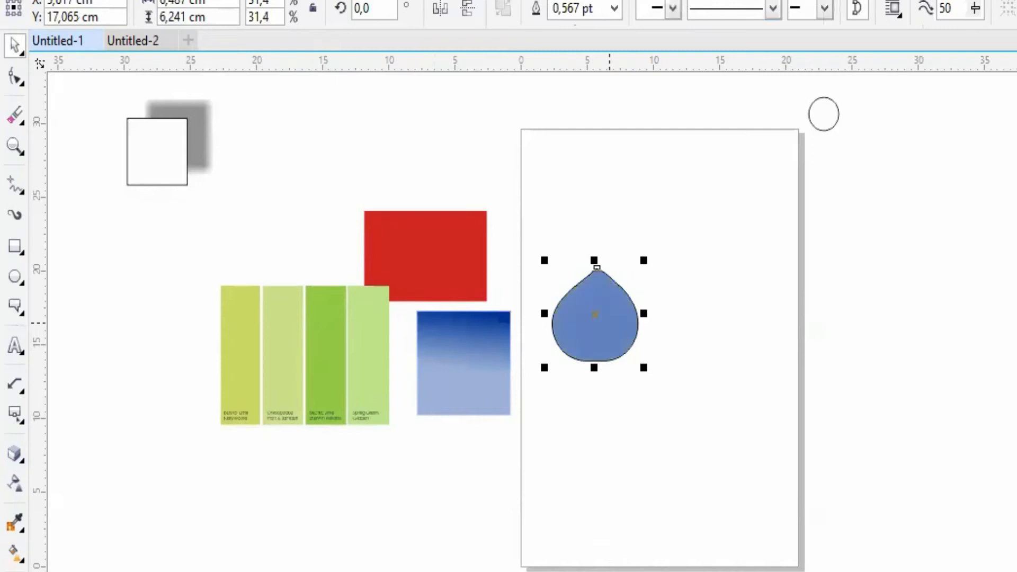
pyautogui.moveTo(685, 353); pyautogui.dragTo(174, 327)
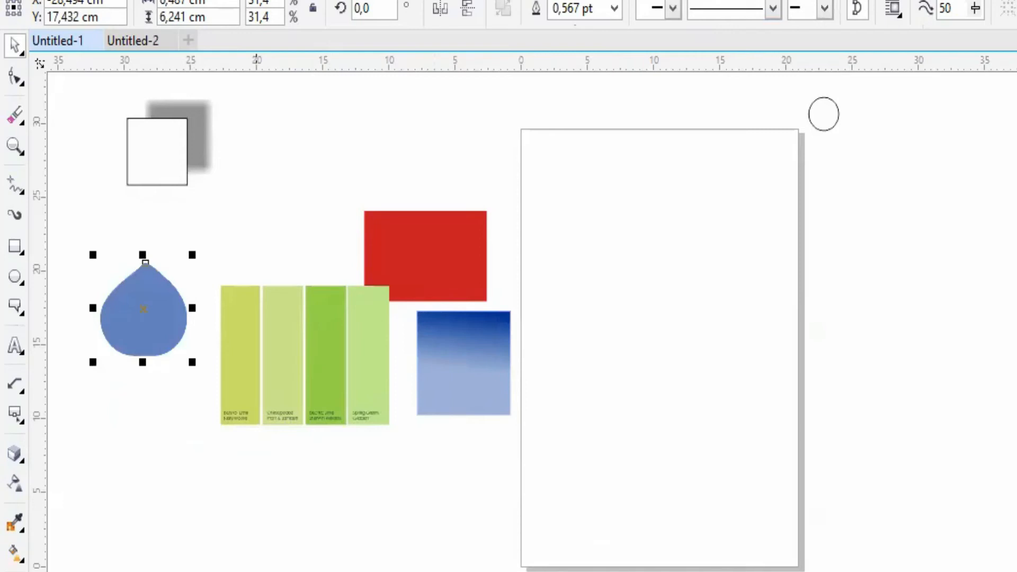
# - On page 2, move the four-petal outline off the page beside the red rectangle, check page 3 and return to page 2
pyautogui.rightClick(312, 569)
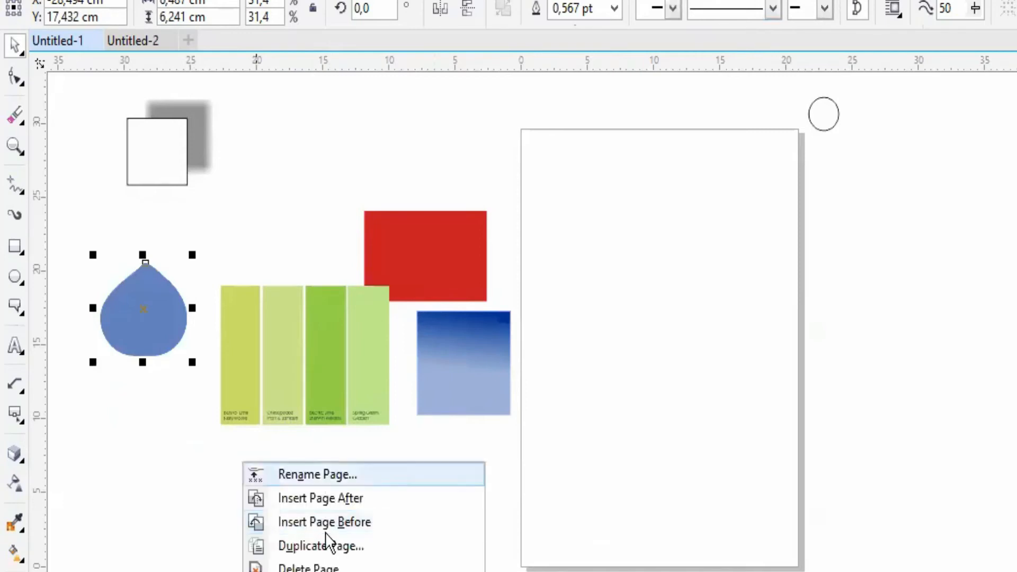
pyautogui.click(182, 571)
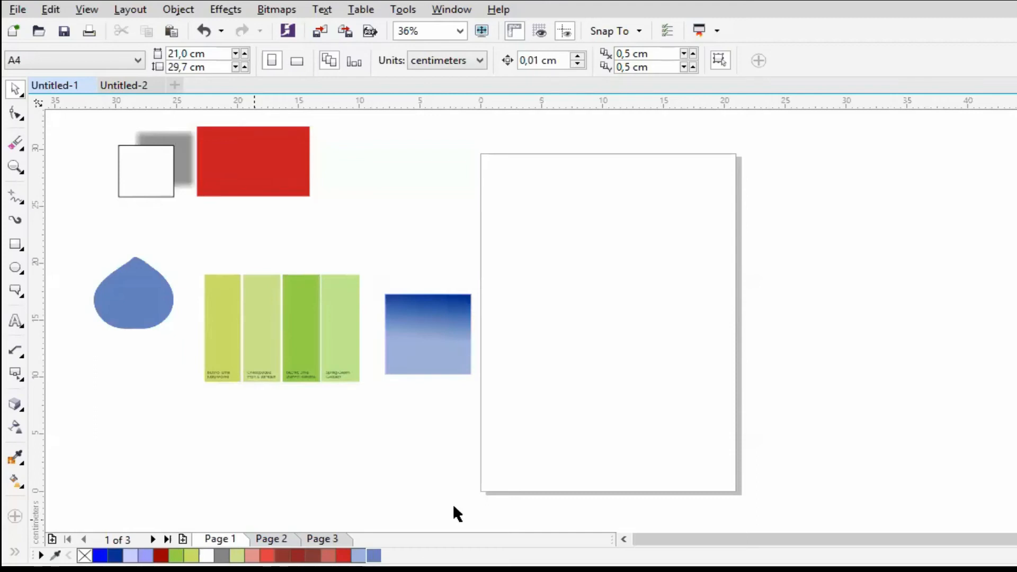
pyautogui.click(281, 539)
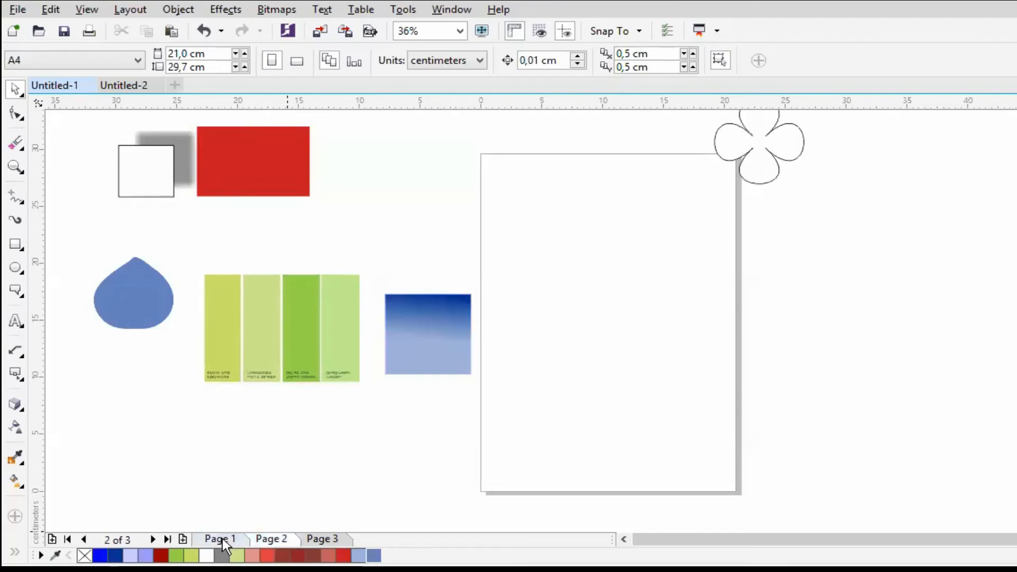
pyautogui.moveTo(773, 154); pyautogui.dragTo(377, 209)
pyautogui.click(395, 468)
pyautogui.click(324, 539)
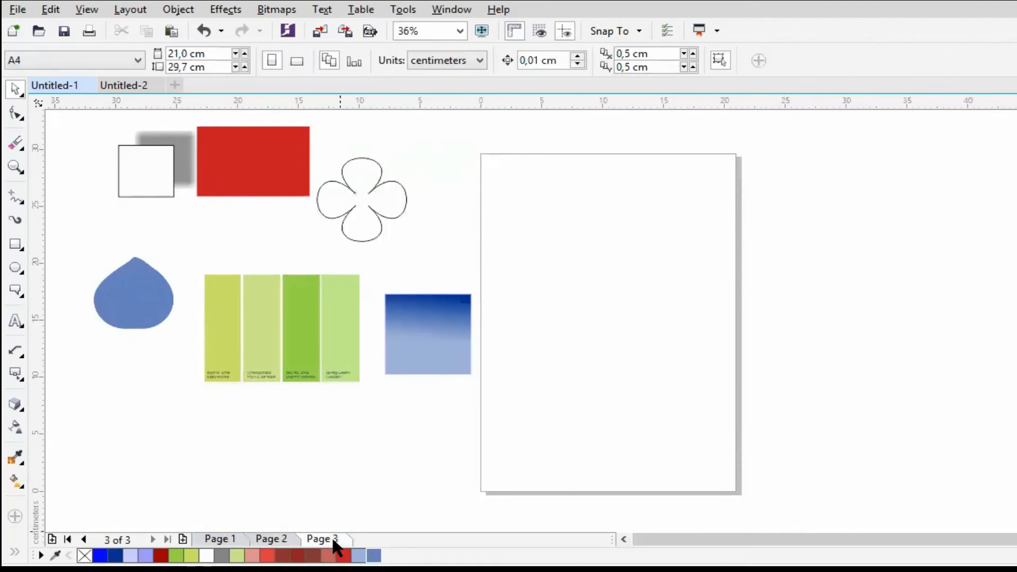
pyautogui.click(288, 539)
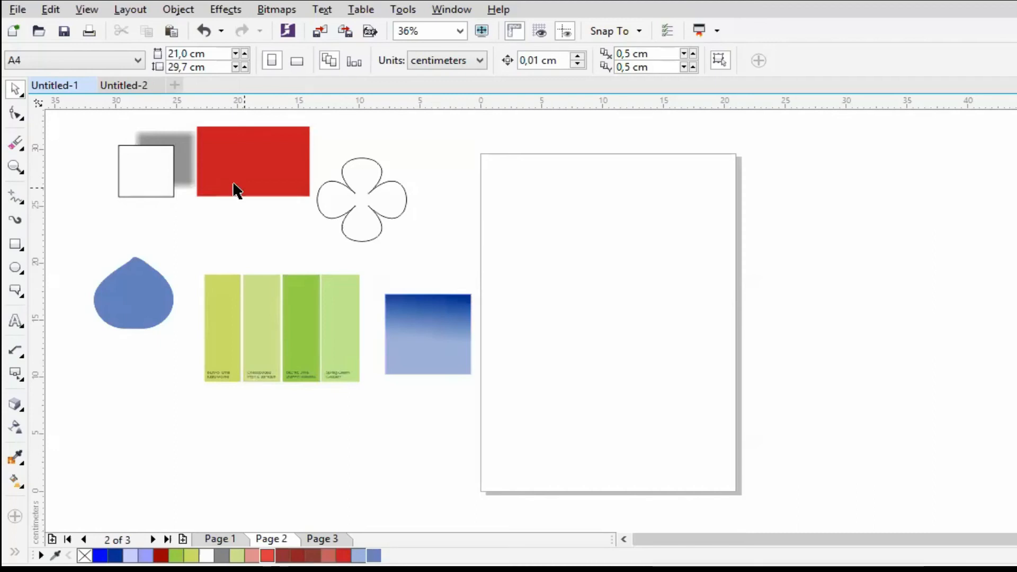
# - Paste the mosque image onto page 2 and move the blue gradient square, swatch image and four-petal outline toward the pasteboard's upper-left corner
pyautogui.hotkey('ctrl', 'v')
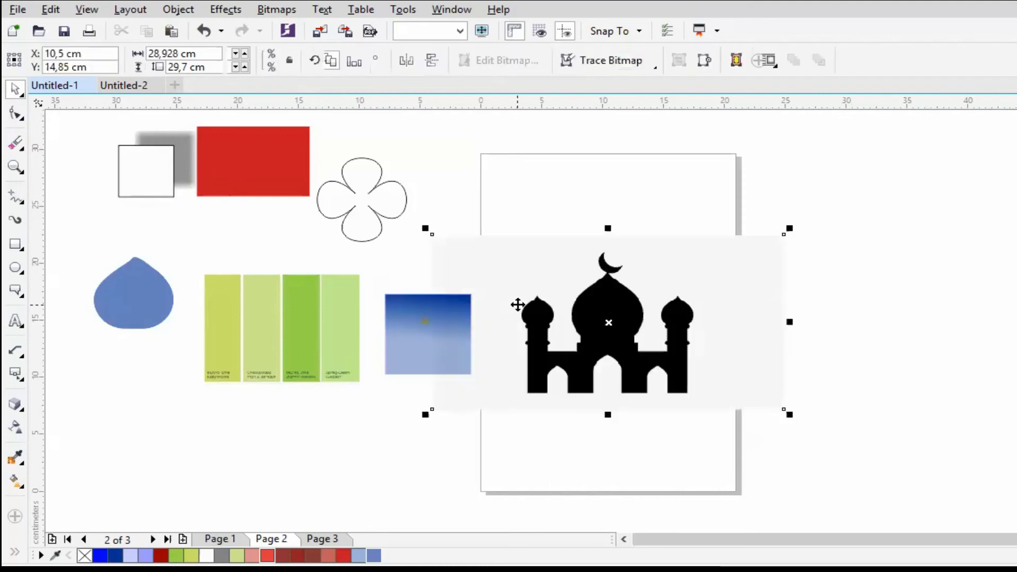
pyautogui.moveTo(617, 284); pyautogui.dragTo(671, 219)
pyautogui.click(378, 332)
pyautogui.moveTo(378, 331); pyautogui.dragTo(131, 225)
pyautogui.moveTo(294, 310); pyautogui.dragTo(192, 221)
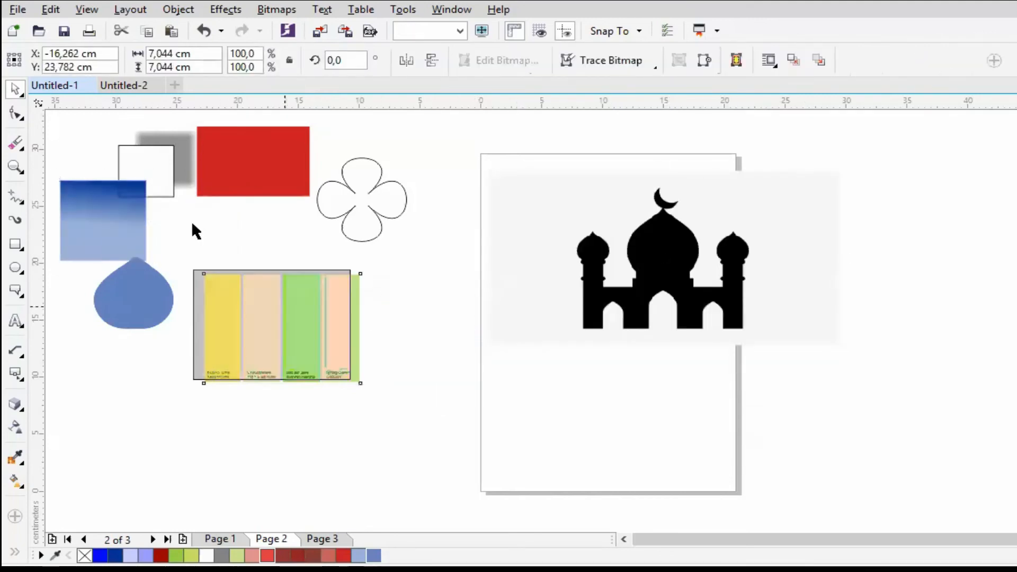
pyautogui.moveTo(342, 206); pyautogui.dragTo(188, 187)
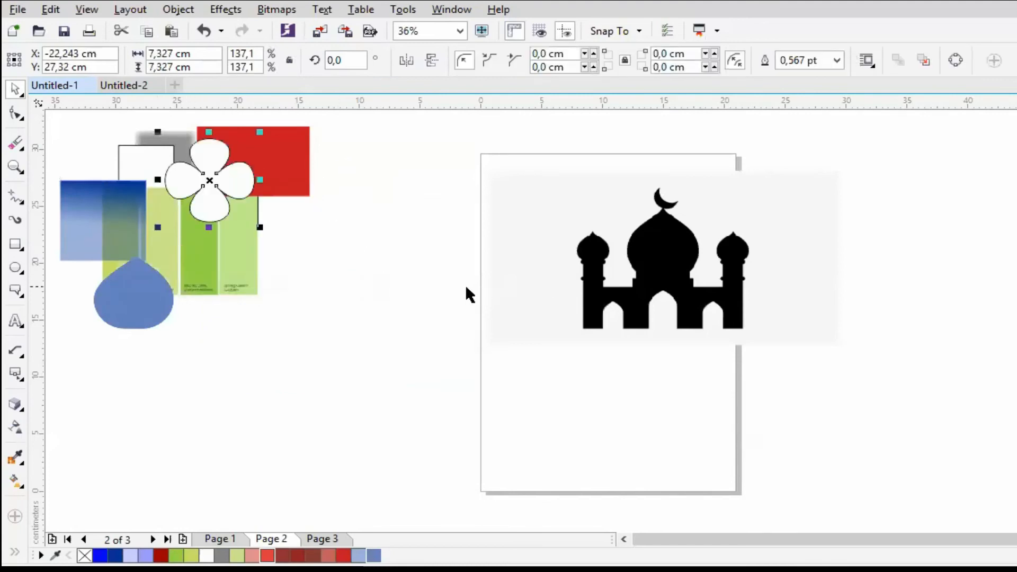
# - Set the page to landscape orientation and centre the mosque image on it
pyautogui.click(465, 284)
pyautogui.click(298, 61)
pyautogui.click(608, 291)
pyautogui.press('p')
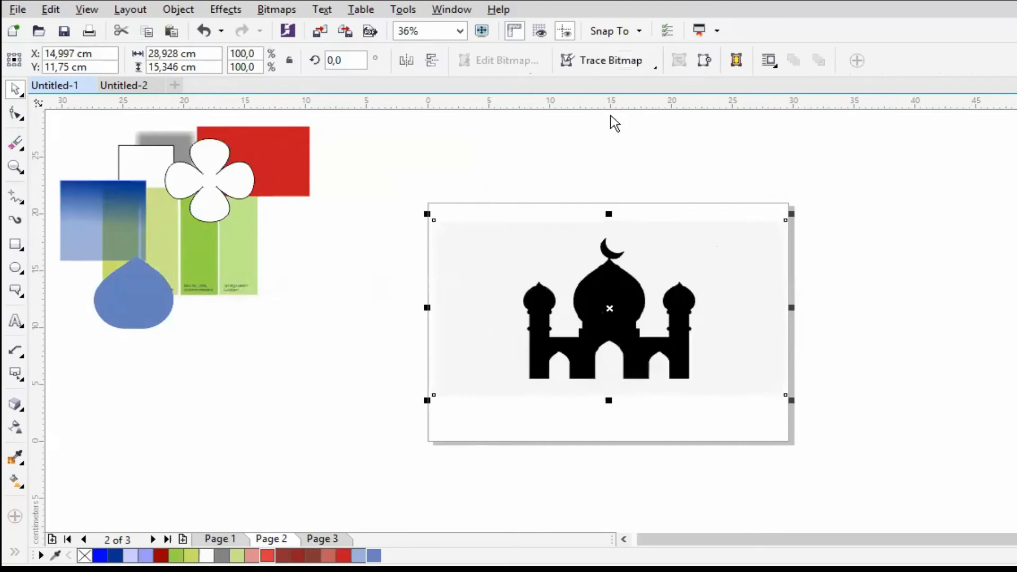
# - Trace the mosque bitmap with Outline Trace using the Logo type and the default settings
pyautogui.click(633, 65)
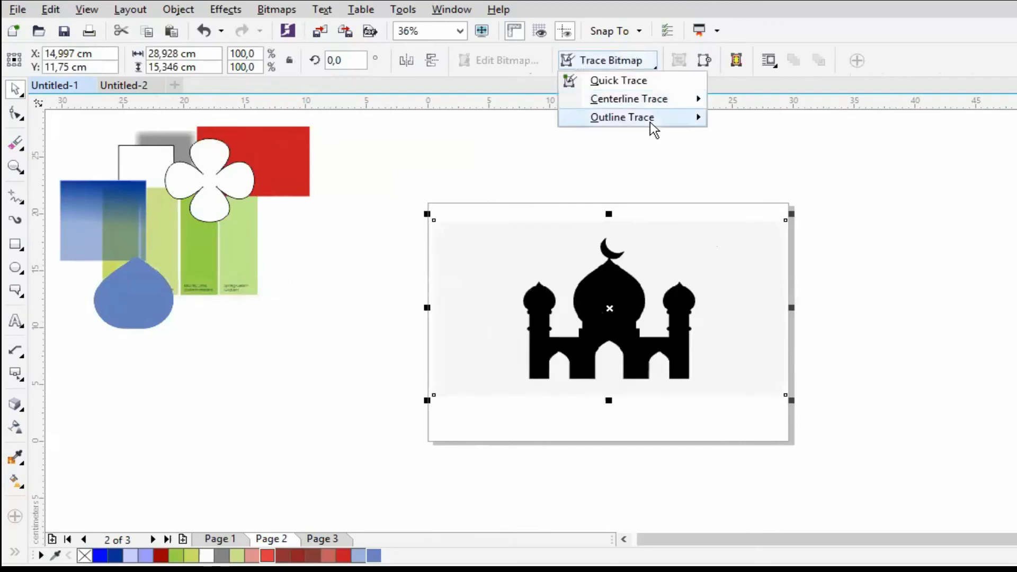
pyautogui.moveTo(649, 121)
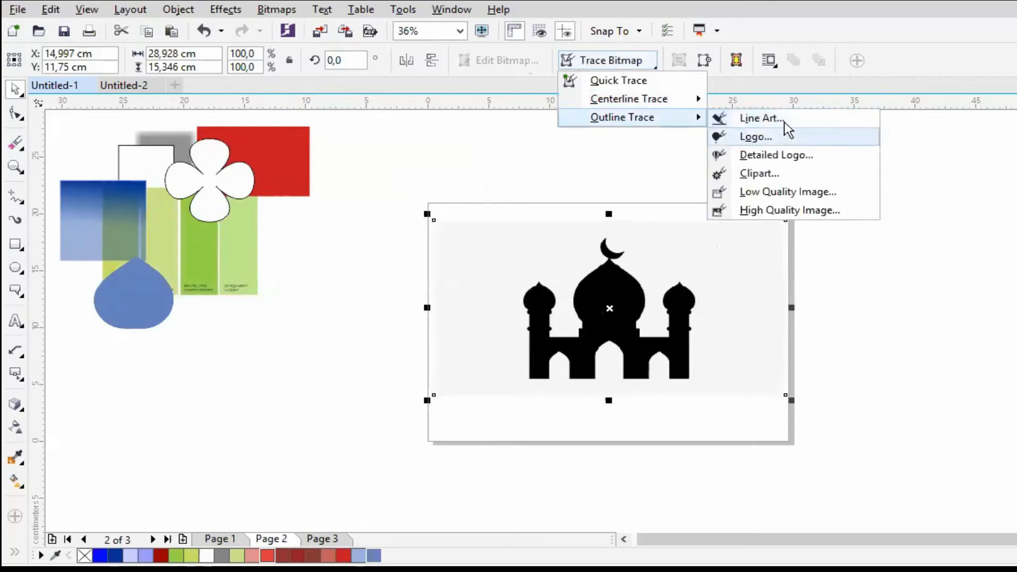
pyautogui.click(777, 137)
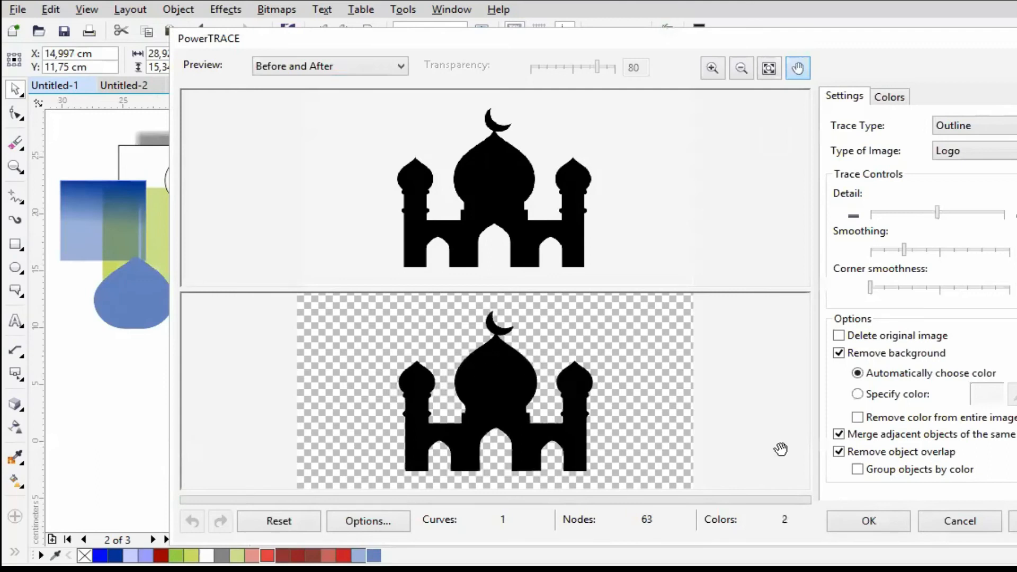
pyautogui.click(882, 516)
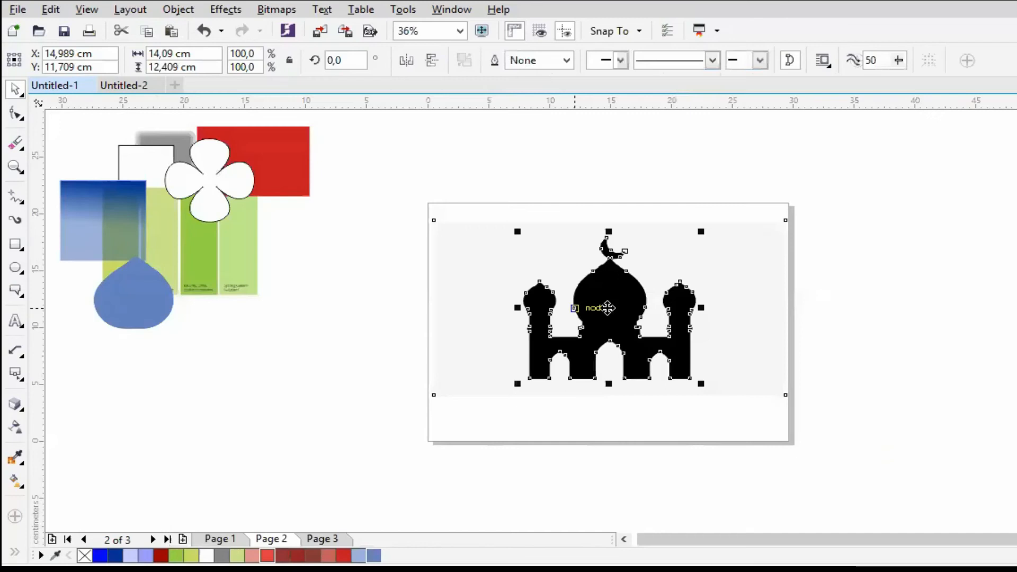
# - Move the traced mosque over the page's right edge, and place the original bitmap left of the page, scaled to 50%
pyautogui.moveTo(608, 307); pyautogui.dragTo(834, 230)
pyautogui.click(616, 326)
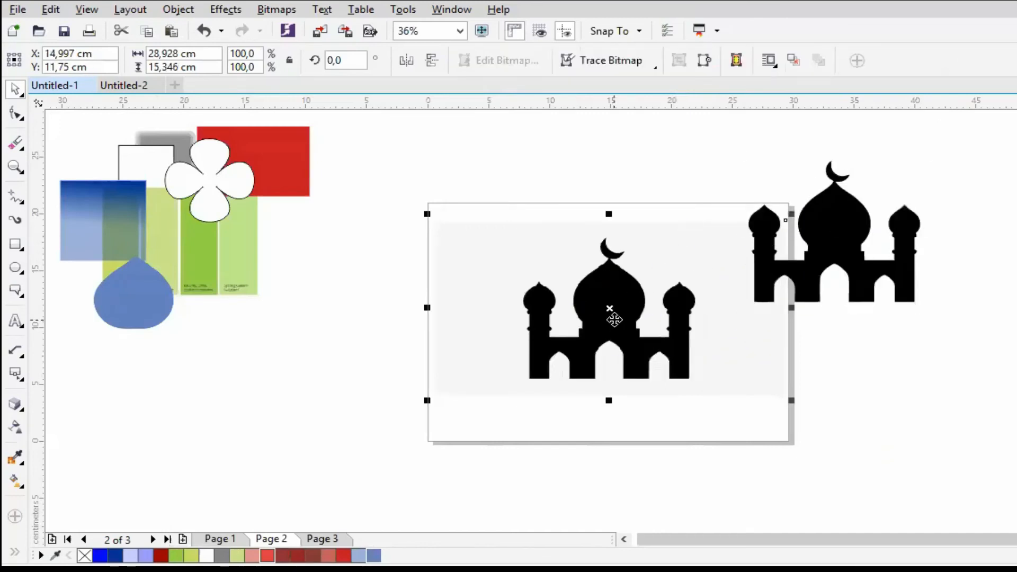
pyautogui.moveTo(608, 318); pyautogui.dragTo(349, 360)
pyautogui.moveTo(526, 250); pyautogui.dragTo(350, 338)
# - Draw a rectangle about 8.9 by 5.8 cm on the page and give it a pale lavender fill and outline
pyautogui.press('F6')
pyautogui.moveTo(471, 229); pyautogui.dragTo(581, 298)
pyautogui.click(267, 555)
pyautogui.rightClick(343, 554)
pyautogui.click(130, 555)
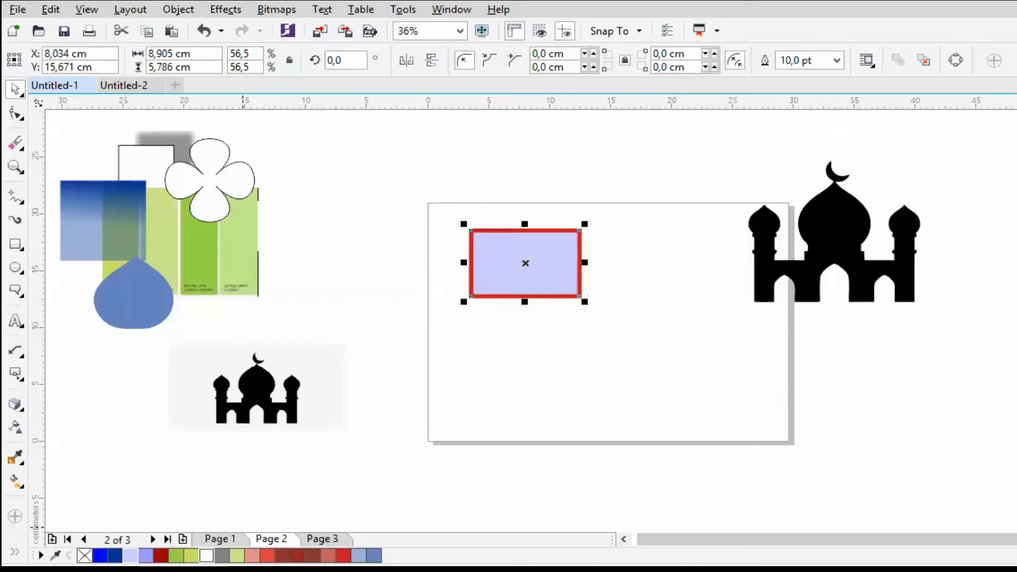
pyautogui.rightClick(131, 555)
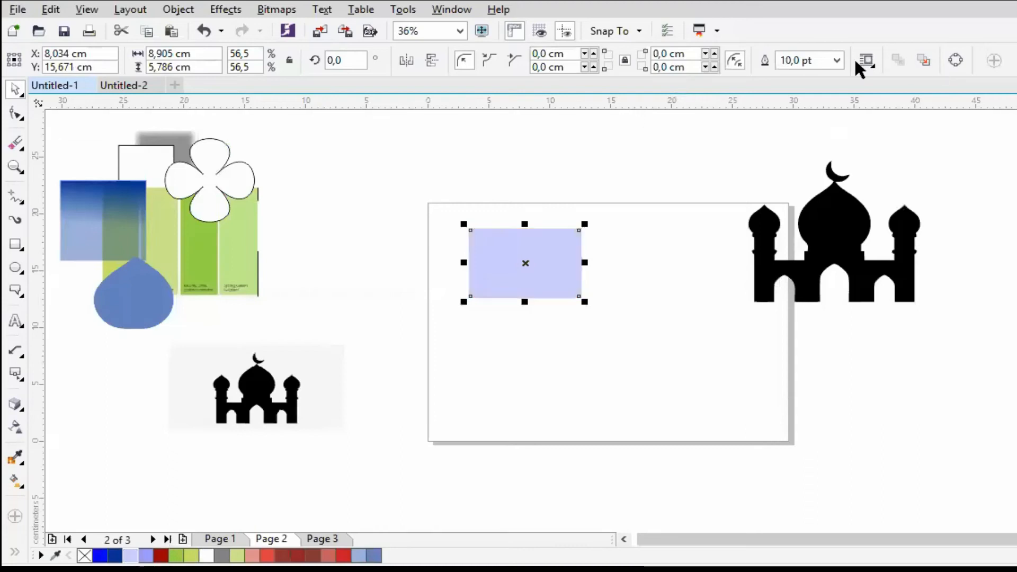
# - Set the lavender rectangle's outline width to 1.0 pt and enlarge it to about 27.3 by 17.7 cm, roughly centred on the page
pyautogui.click(837, 61)
pyautogui.click(816, 127)
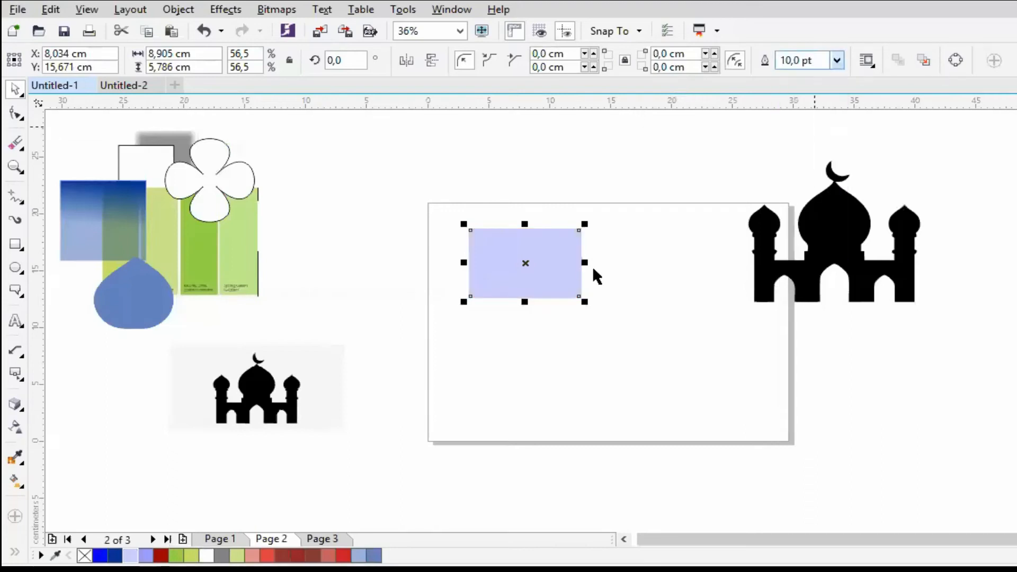
pyautogui.moveTo(584, 301); pyautogui.dragTo(771, 414)
pyautogui.moveTo(463, 224); pyautogui.dragTo(427, 201)
pyautogui.moveTo(534, 272); pyautogui.dragTo(543, 289)
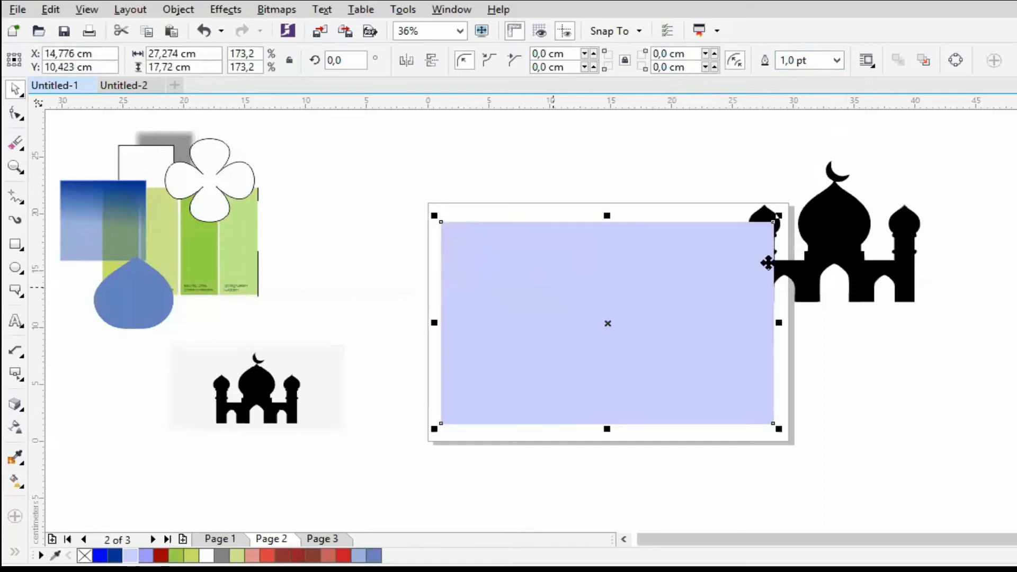
# - Place the traced mosque in front of the lavender rectangle in the stacking order and move it near the rectangle's middle
pyautogui.moveTo(830, 242); pyautogui.dragTo(804, 241)
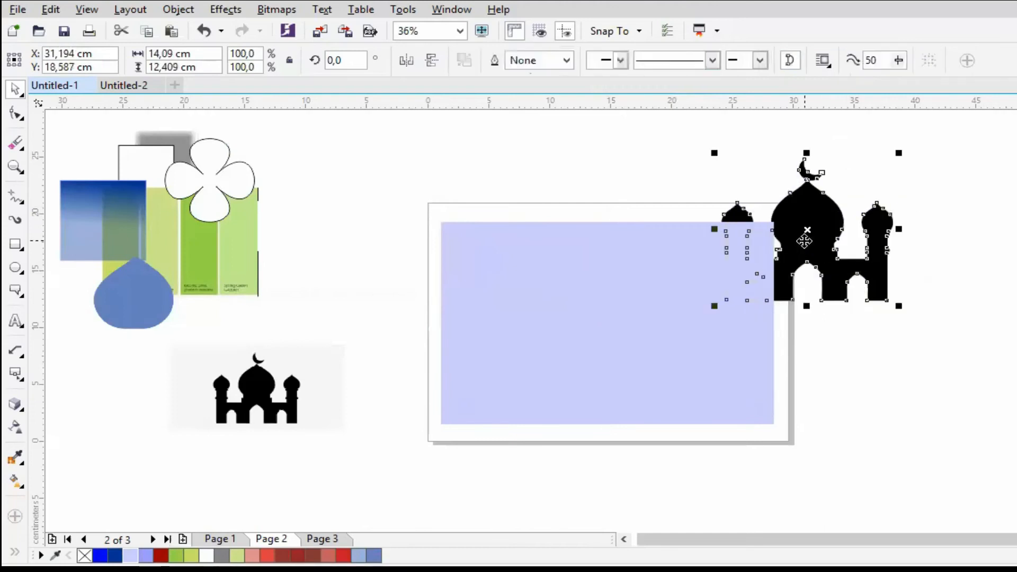
pyautogui.hotkey('shift', 'pageup')
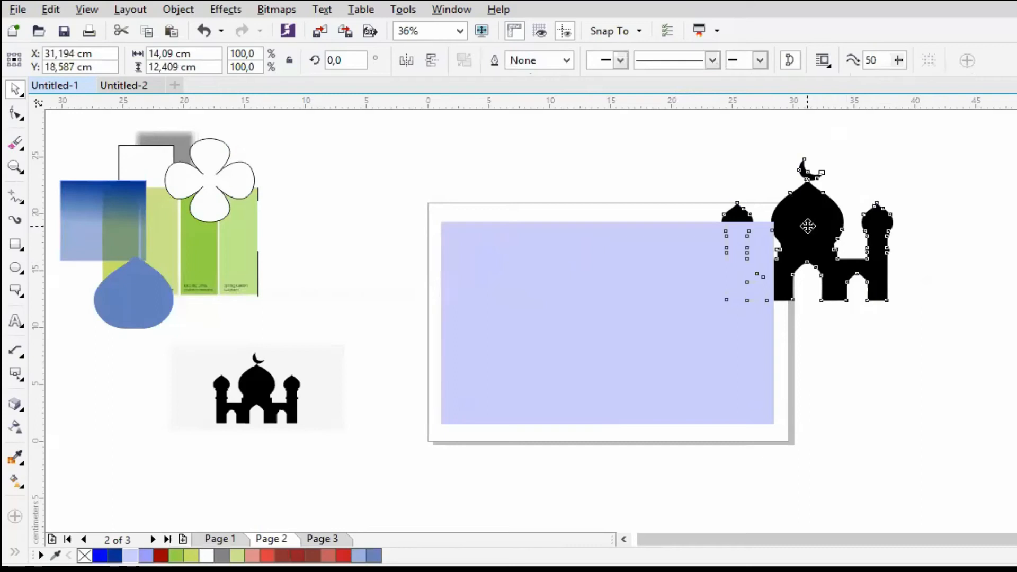
pyautogui.rightClick(875, 406)
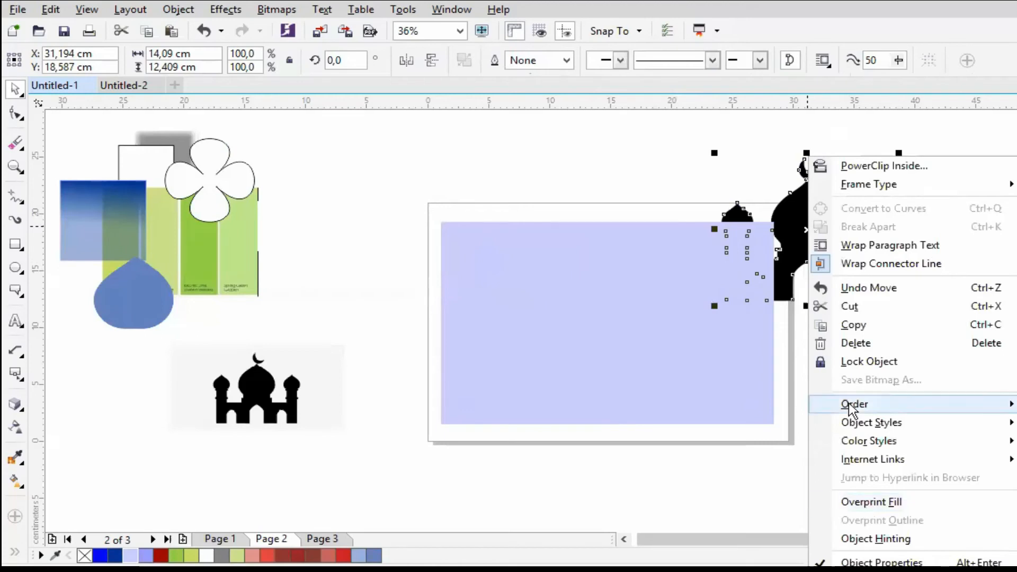
pyautogui.click(650, 527)
pyautogui.click(584, 351)
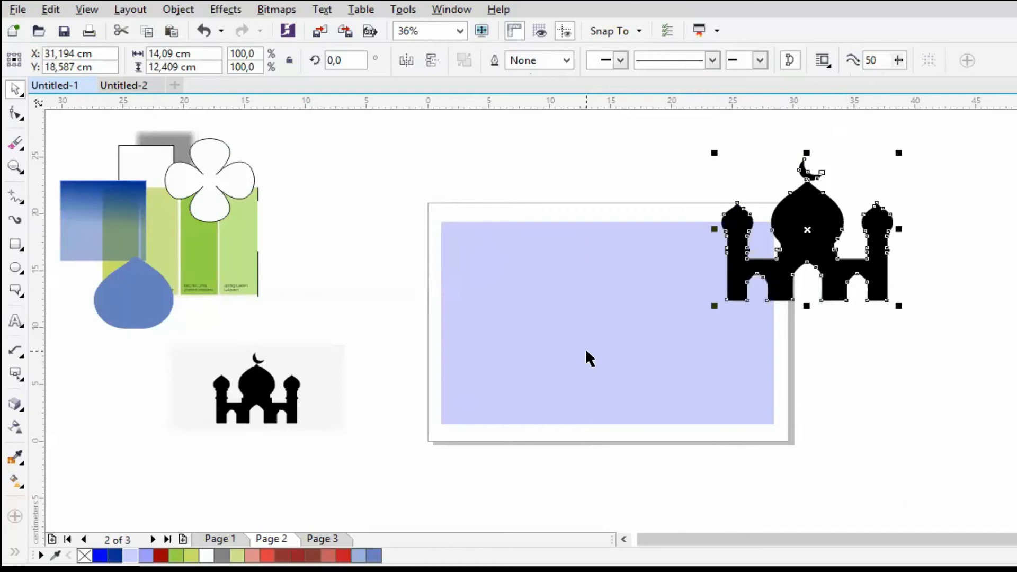
pyautogui.moveTo(807, 229)
pyautogui.mouseDown()
pyautogui.moveTo(639, 309)
pyautogui.moveTo(603, 309)
pyautogui.mouseUp()
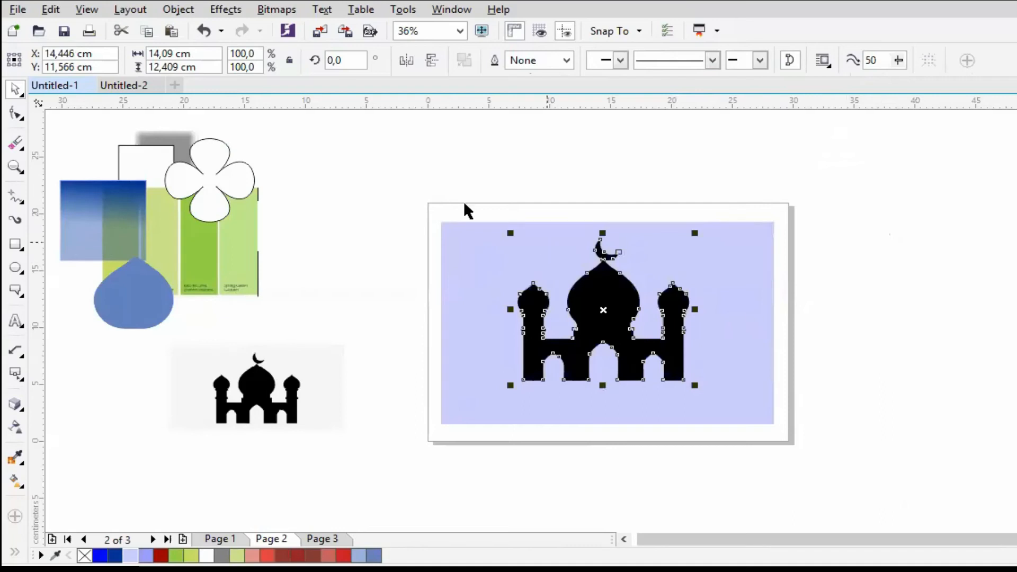
# - Align the centres of the traced mosque and the lavender rectangle both horizontally and vertically
pyautogui.moveTo(416, 187); pyautogui.dragTo(807, 442)
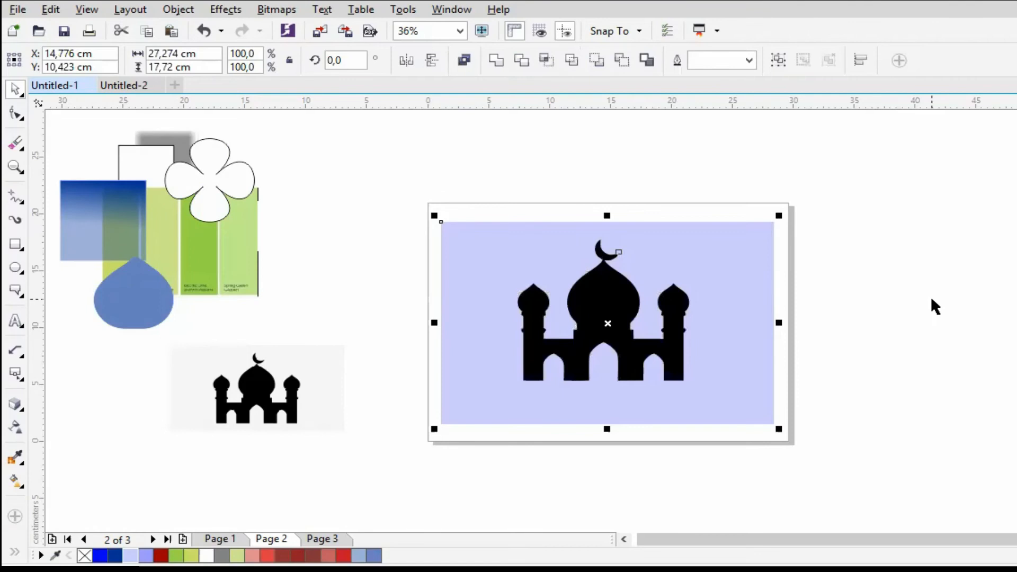
pyautogui.press('c')
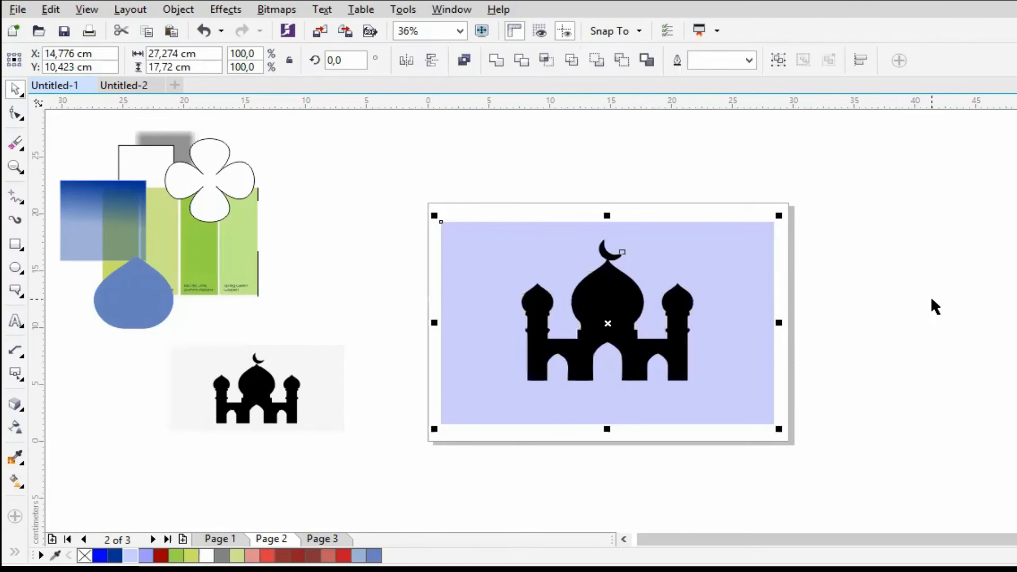
pyautogui.press('e')
pyautogui.click(876, 296)
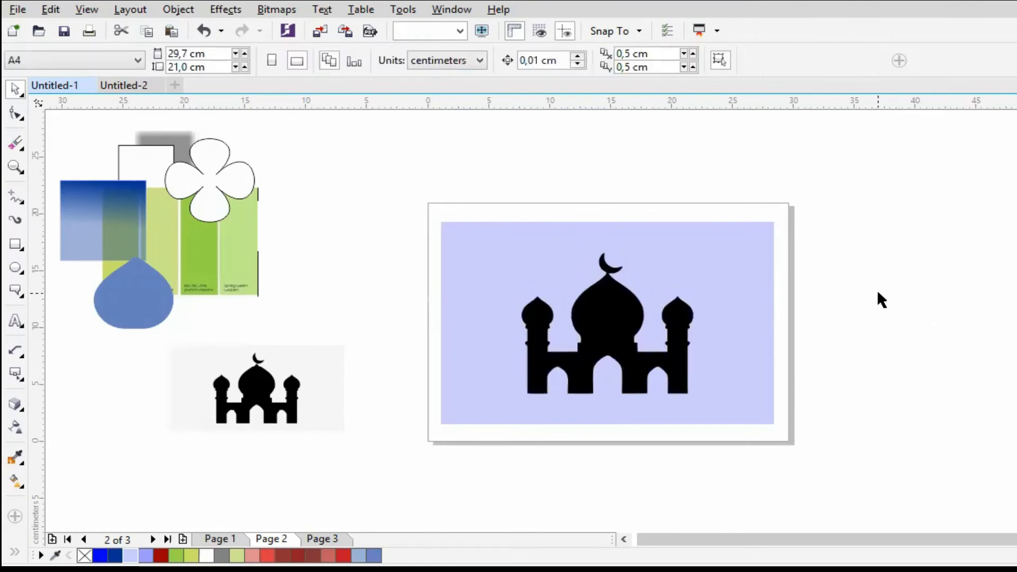
# - Enlarge the original mosque bitmap on the pasteboard to about 18.1 by 9.6 cm
pyautogui.click(619, 307)
pyautogui.click(814, 320)
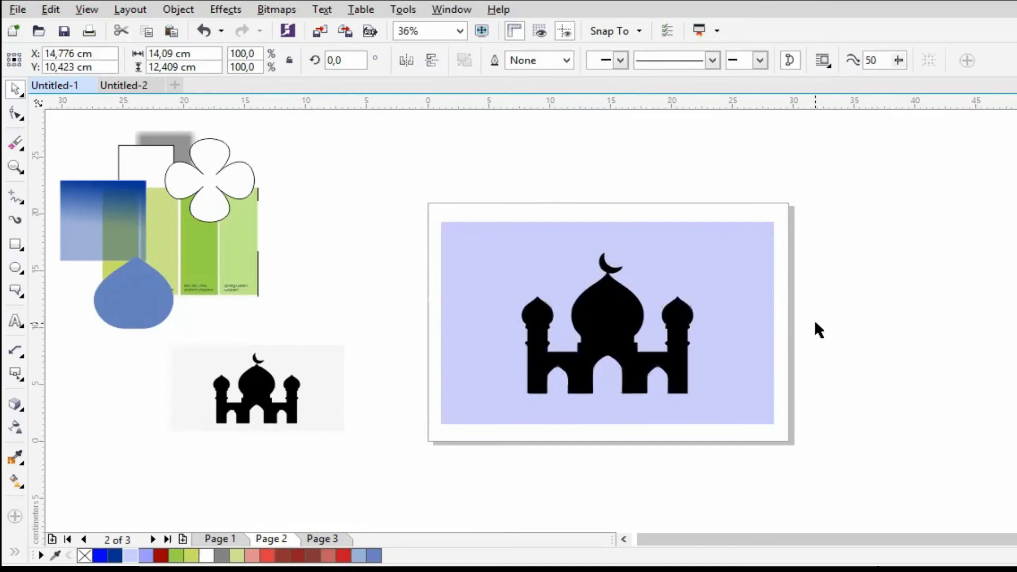
pyautogui.click(238, 413)
pyautogui.click(238, 413)
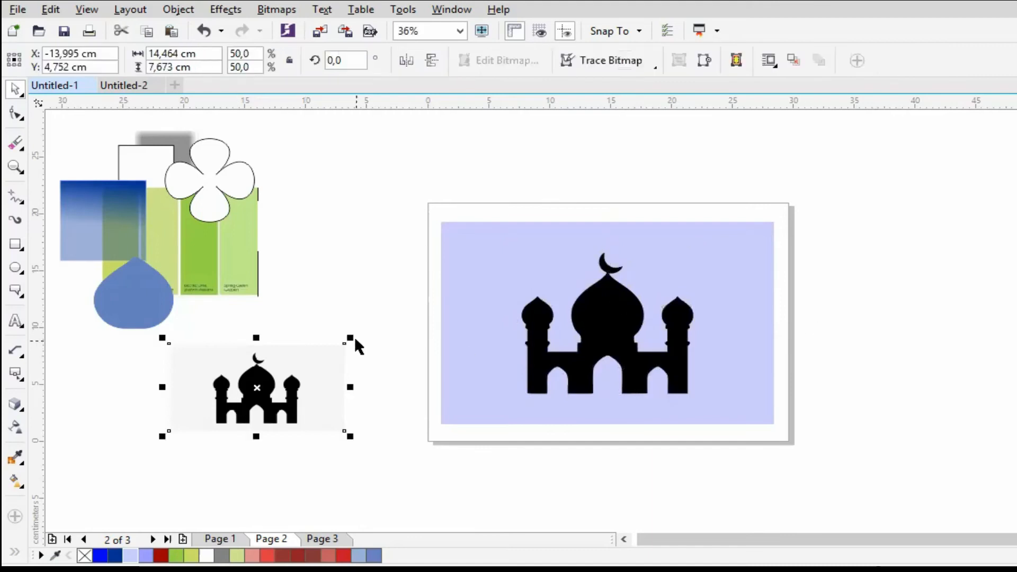
pyautogui.moveTo(352, 338); pyautogui.dragTo(396, 315)
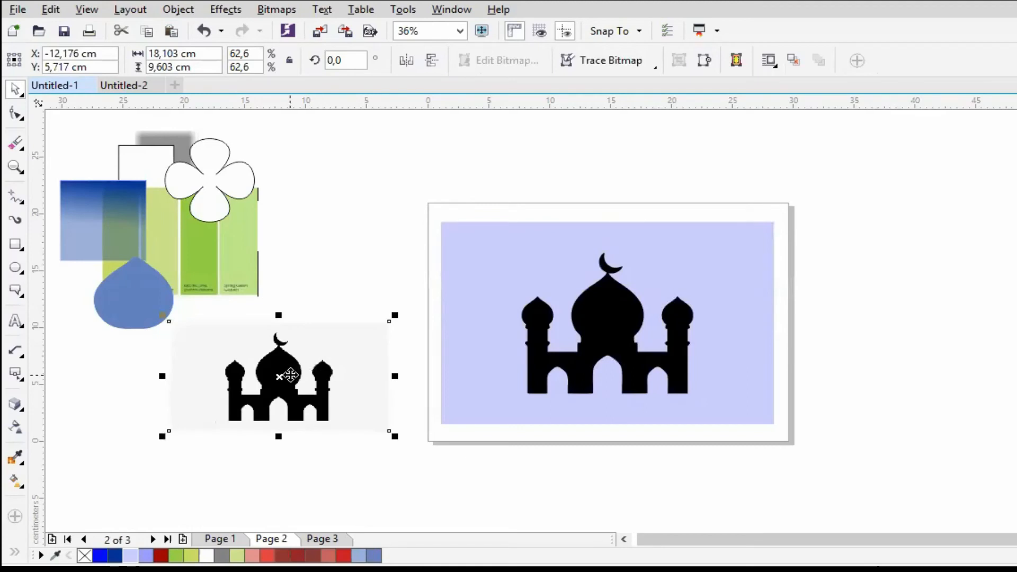
# - Move the traced mosque down off-centre, try and undo centring it on the rectangle's height, and centre it across the rectangle's width
pyautogui.moveTo(601, 328); pyautogui.dragTo(596, 339)
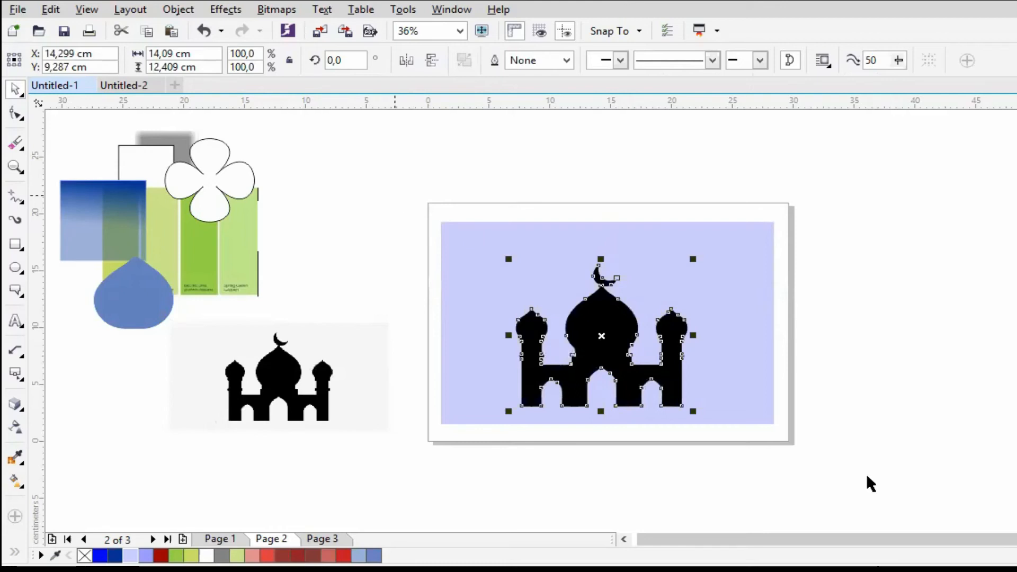
pyautogui.moveTo(394, 195); pyautogui.dragTo(867, 477)
pyautogui.press('e')
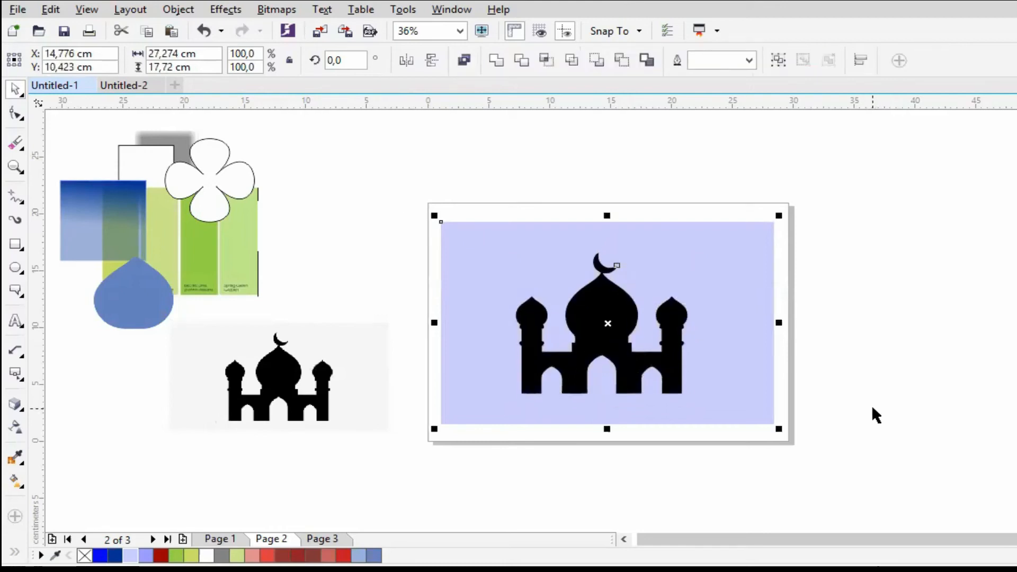
pyautogui.hotkey('ctrl', 'z')
pyautogui.click(868, 352)
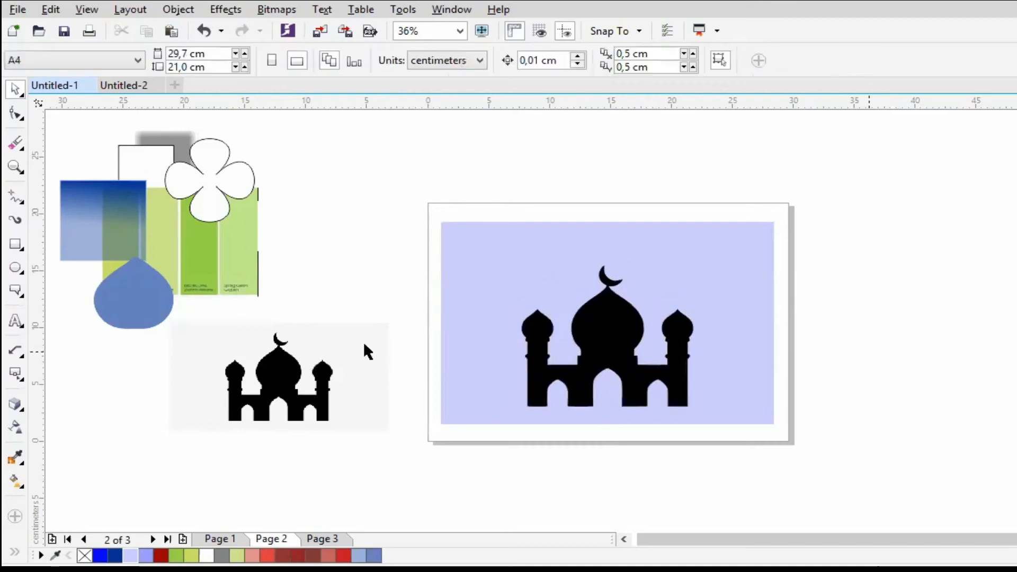
# - Add the artistic text "SELAMAT MENUNAIKAN IBADAH PUASA" above the page, breaking it into two lines before "IBADAH"
pyautogui.click(280, 372)
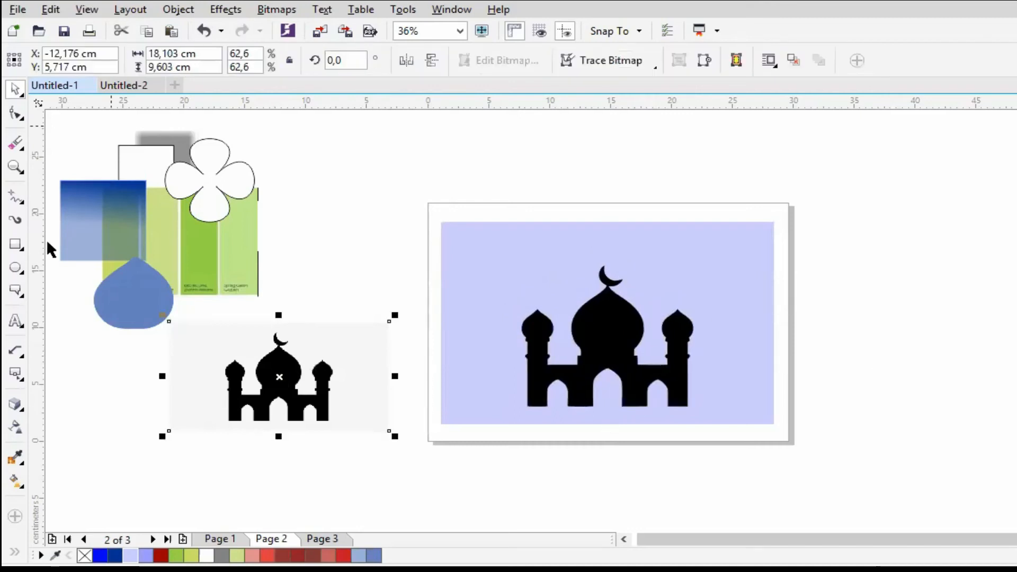
pyautogui.click(16, 320)
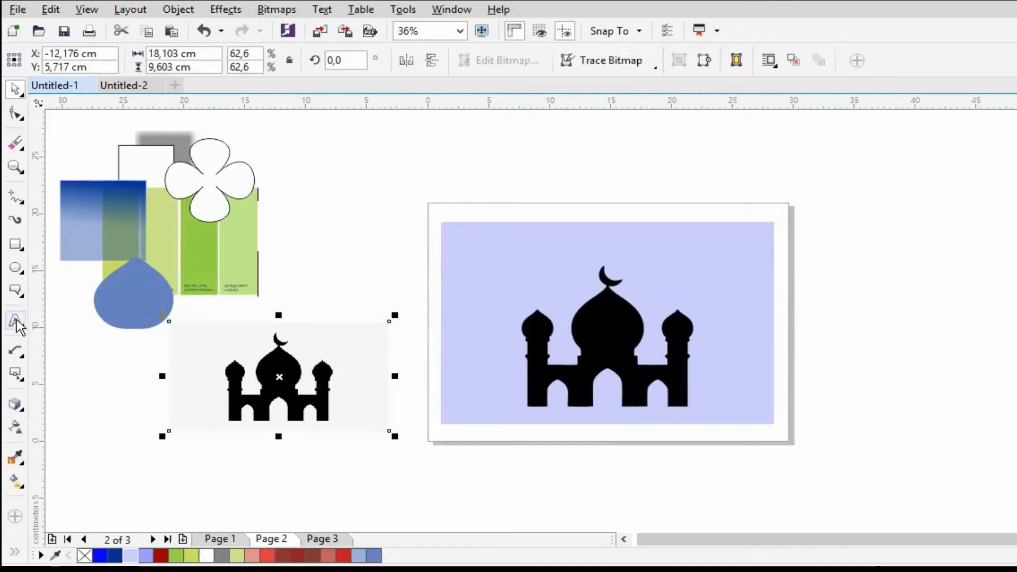
pyautogui.click(368, 170)
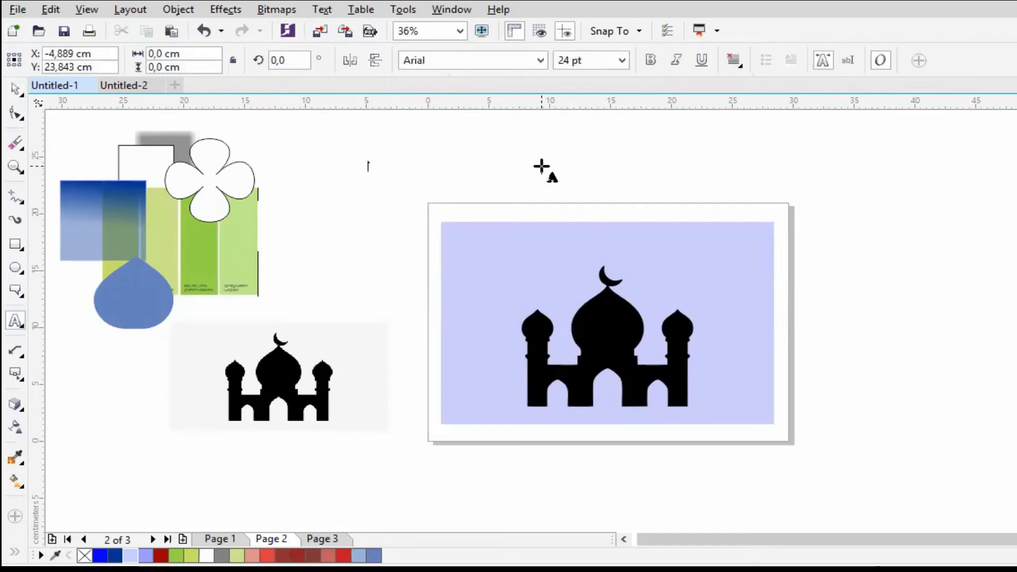
pyautogui.write('SELAM')
pyautogui.write('AT MENUNAIKAN IBA')
pyautogui.write('DAH')
pyautogui.press('Left')
pyautogui.press('Left')
pyautogui.press('Left')
pyautogui.press('Left')
pyautogui.press('Left')
pyautogui.press('Left')
pyautogui.press('Right')
pyautogui.press('Return')
pyautogui.press('Right')
pyautogui.write('PUASA')
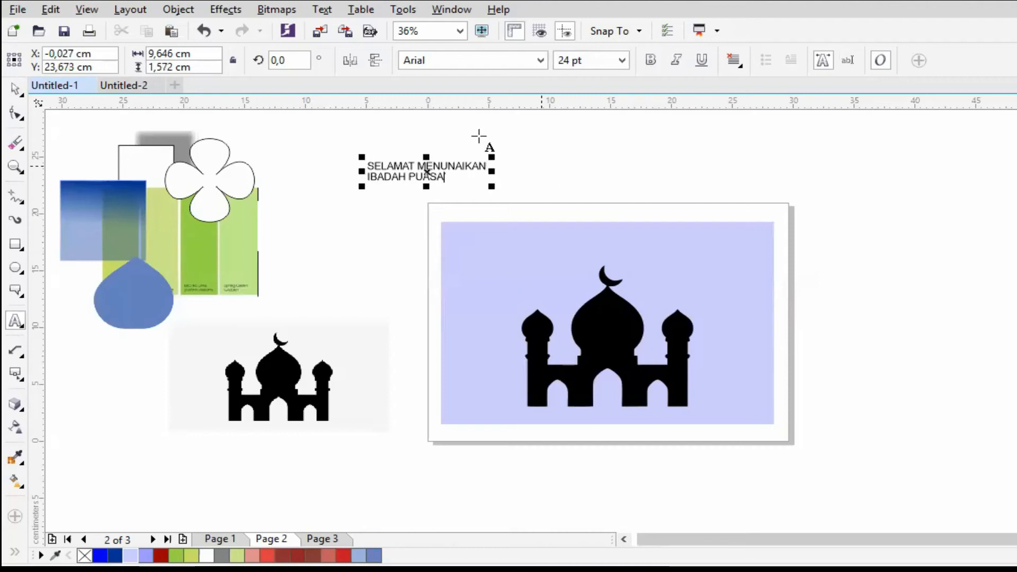
pyautogui.hotkey('ctrl', 'space')
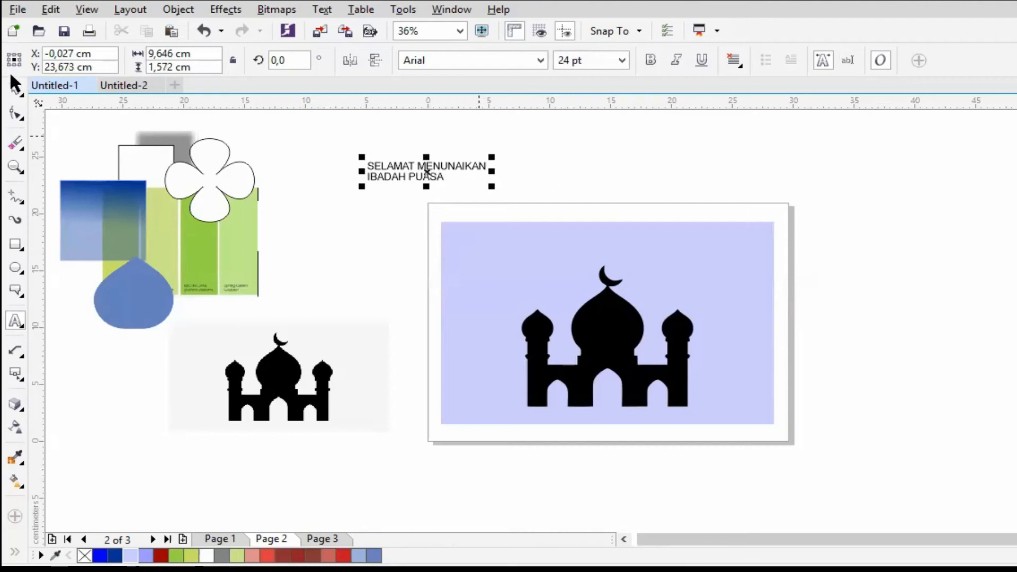
# - Centre-align the two lines of the greeting and move it onto the lavender rectangle above the mosque's crescent
pyautogui.click(742, 68)
pyautogui.click(785, 119)
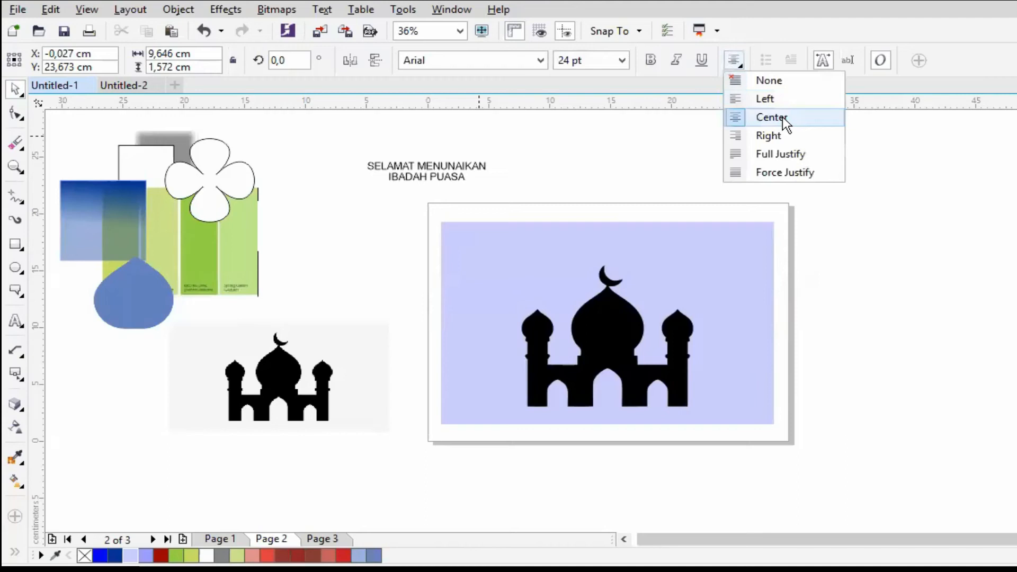
pyautogui.click(784, 119)
pyautogui.moveTo(487, 184); pyautogui.dragTo(611, 245)
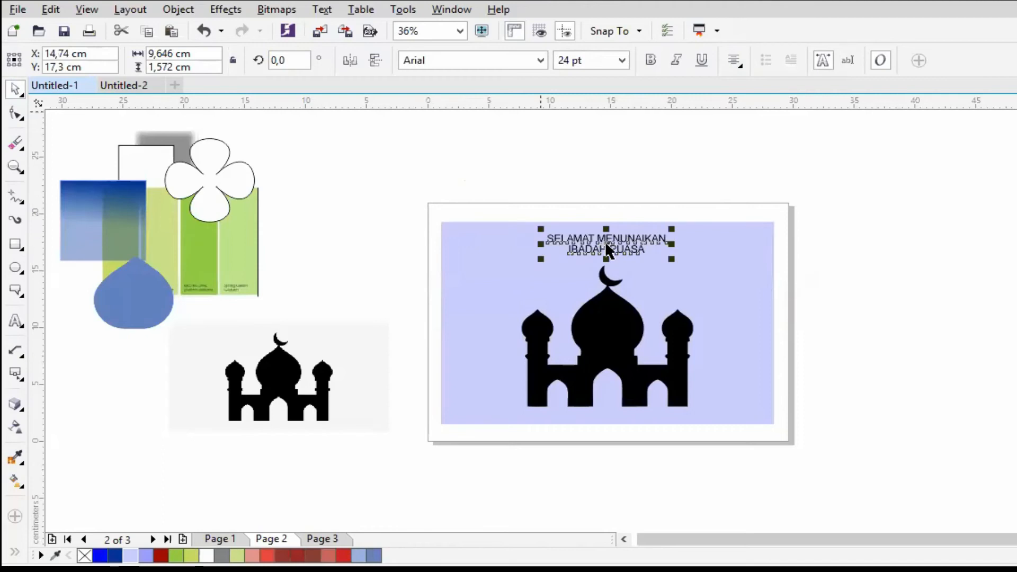
# - Set the greeting text's font to Century
pyautogui.hscroll(2, 992, 461)
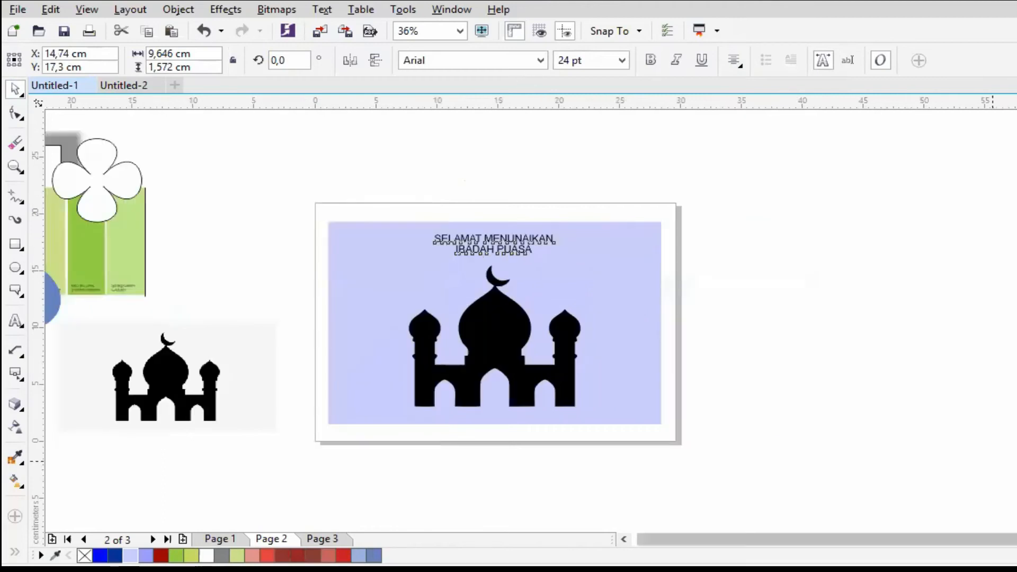
pyautogui.click(535, 60)
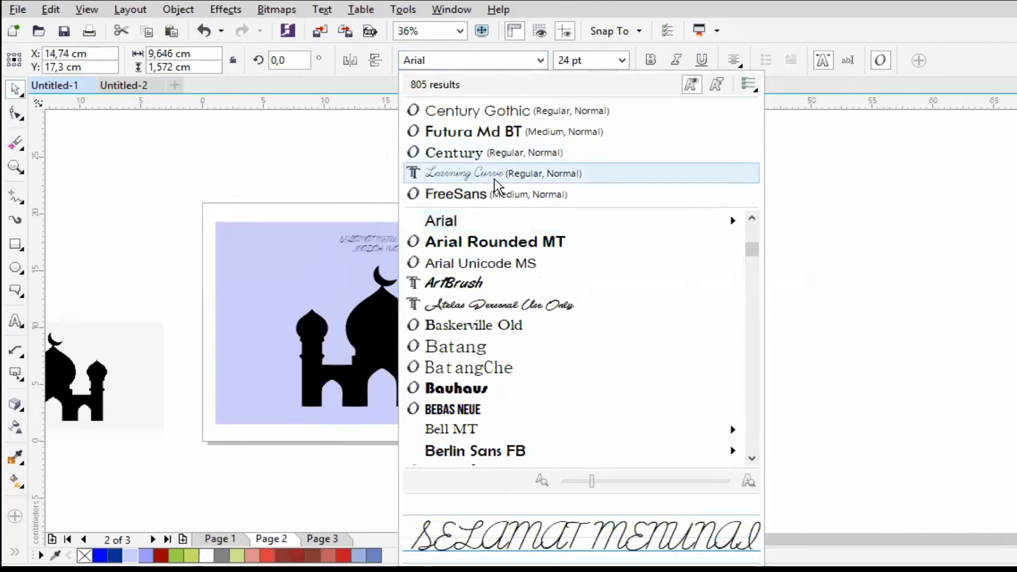
pyautogui.click(501, 153)
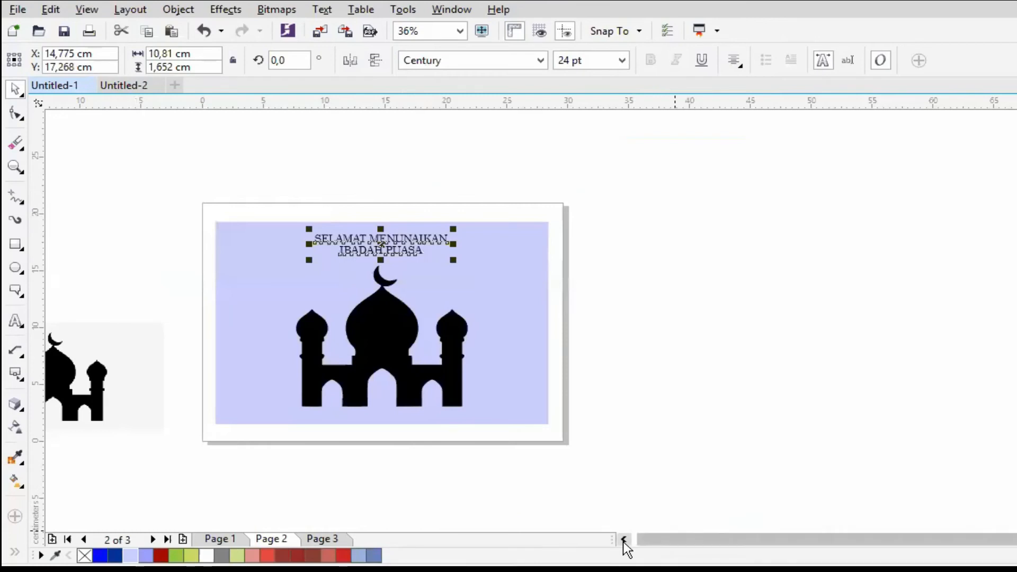
# - Set the greeting text's font to Britannic Bold
pyautogui.click(623, 540)
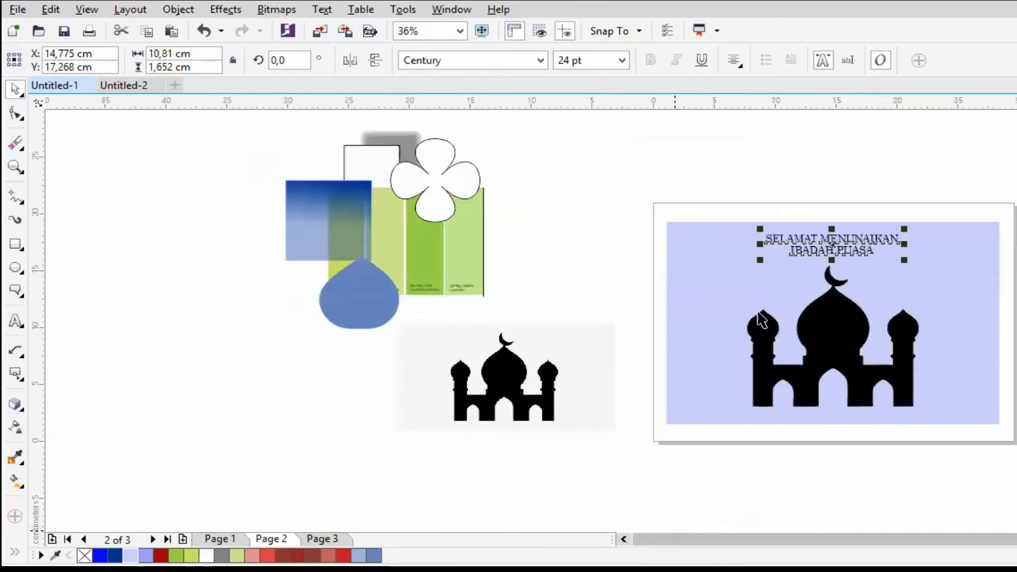
pyautogui.click(540, 61)
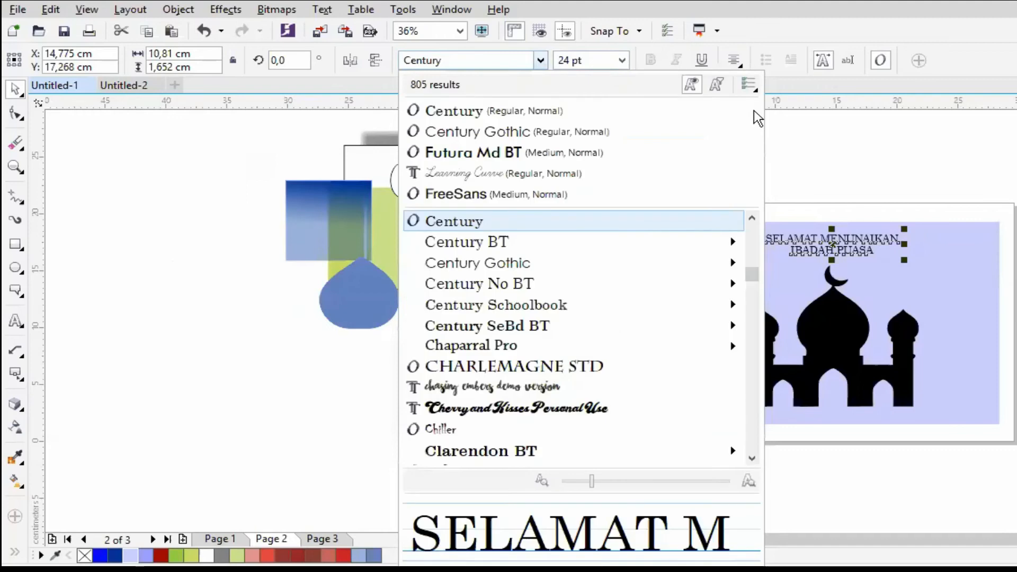
pyautogui.moveTo(752, 273); pyautogui.dragTo(752, 262)
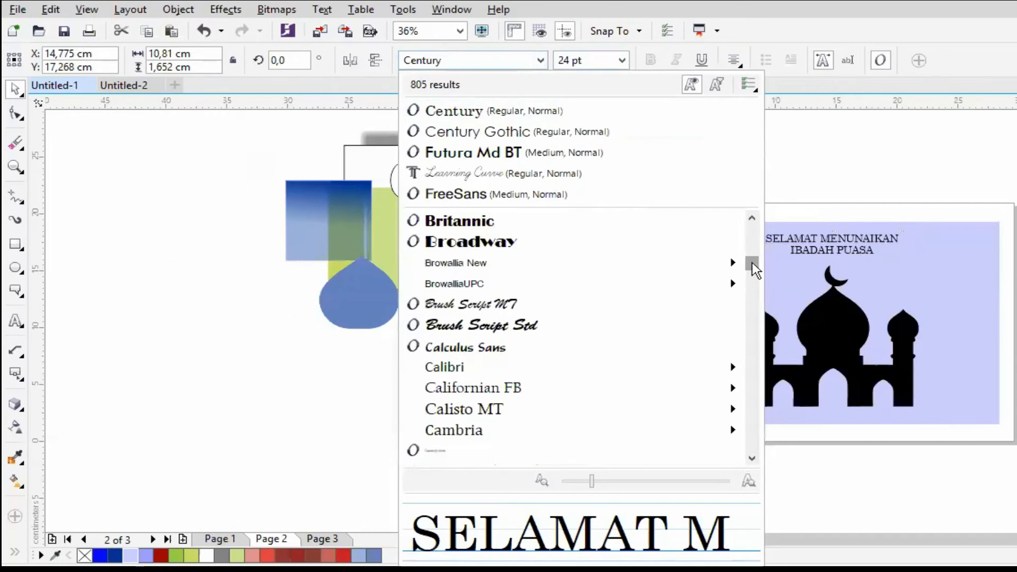
pyautogui.click(582, 215)
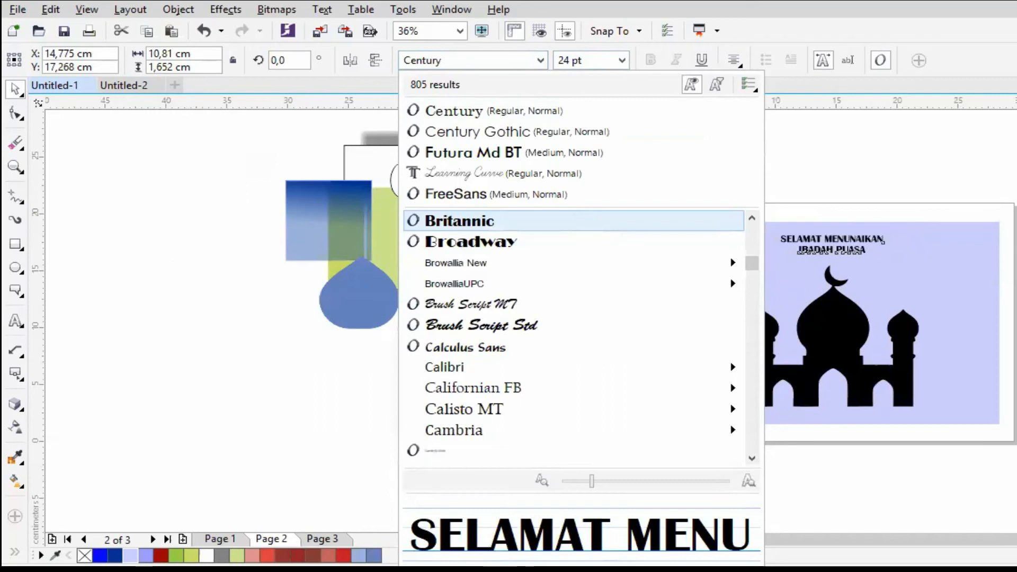
pyautogui.hscroll(2, 1001, 539)
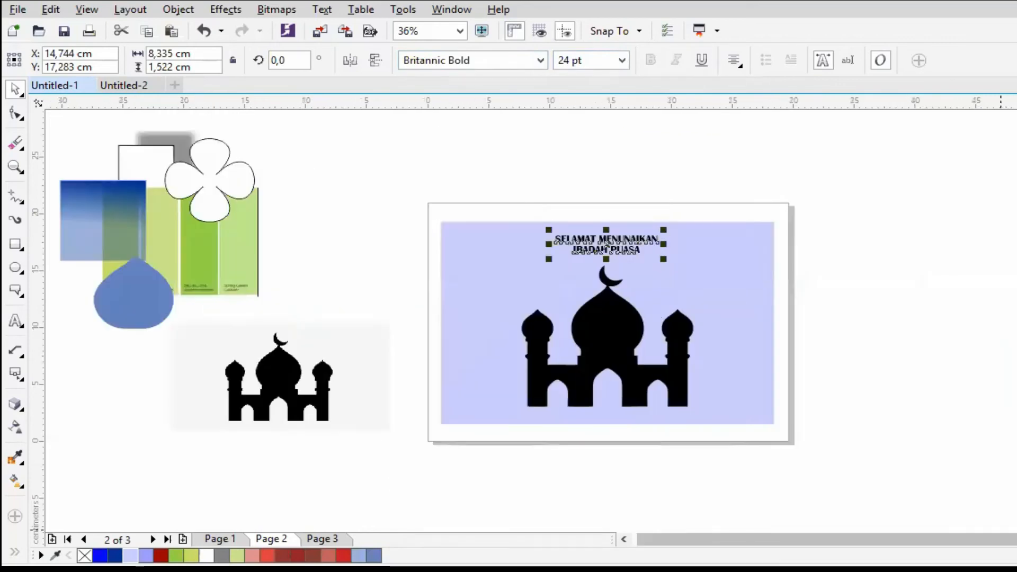
# - Move the traced mosque down on the lavender rectangle to a vertical position of about 8.33 cm
pyautogui.click(635, 325)
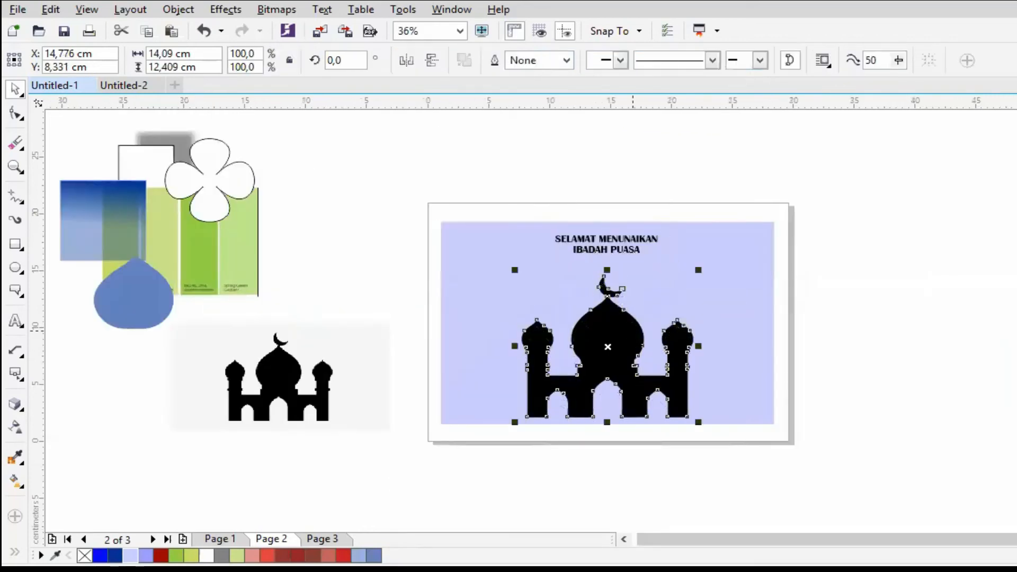
pyautogui.click(735, 312)
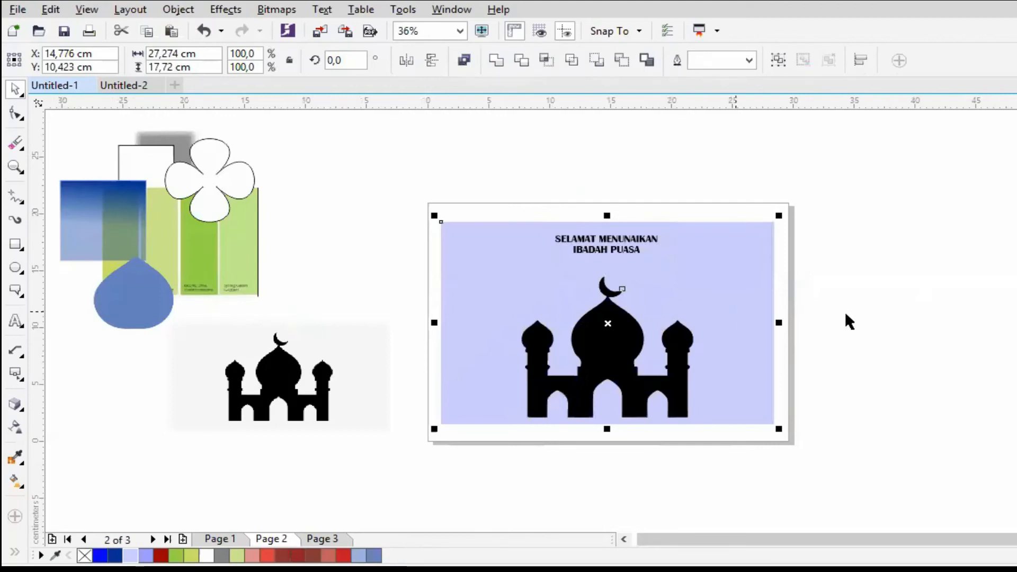
pyautogui.click(792, 231)
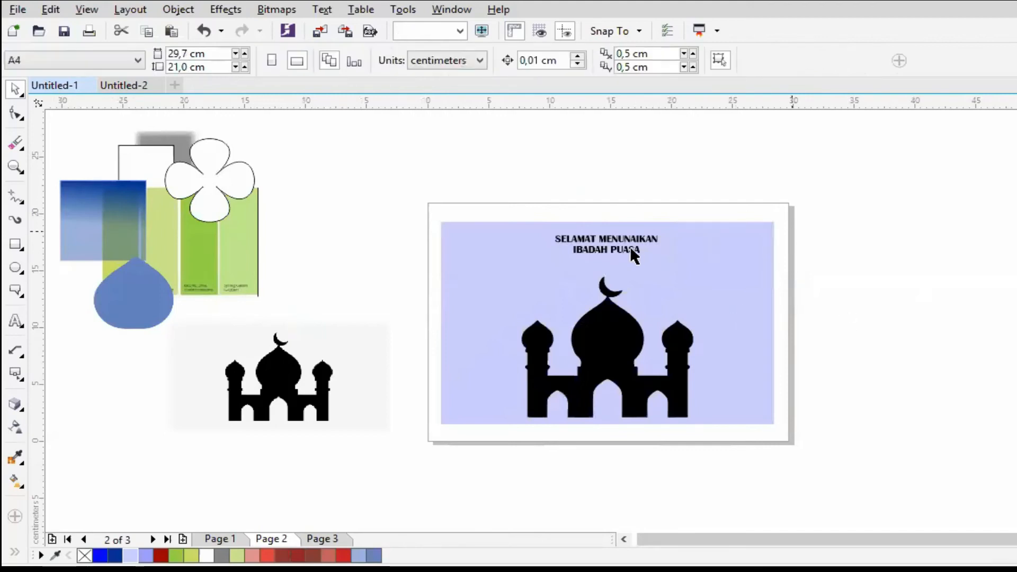
# - Enlarge the greeting text to about 13.5 cm wide and centre it across the lavender rectangle's width
pyautogui.click(631, 248)
pyautogui.moveTo(664, 258); pyautogui.dragTo(725, 278)
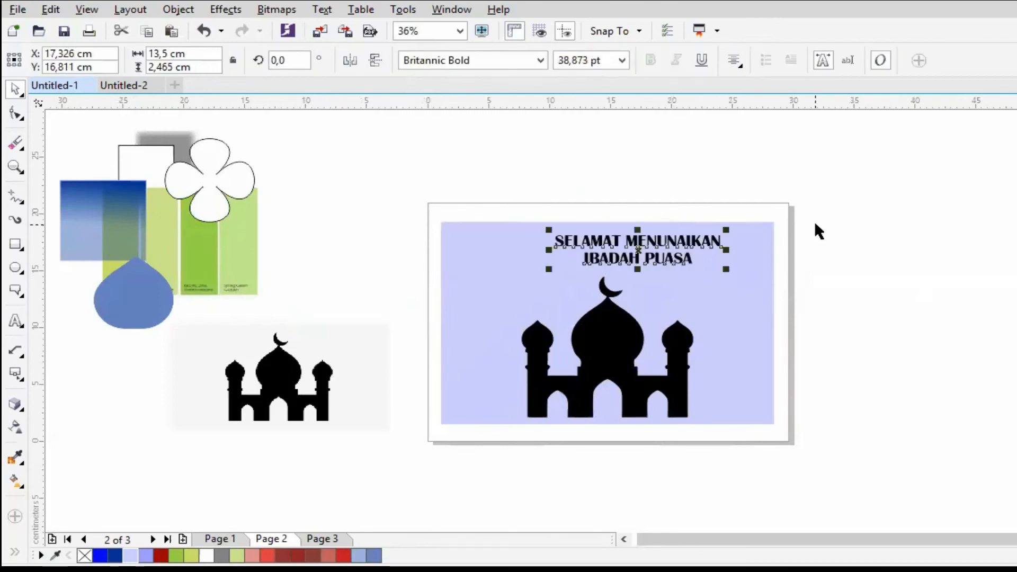
pyautogui.keyDown('shift'); pyautogui.click(723, 302); pyautogui.keyUp('shift')
pyautogui.press('c')
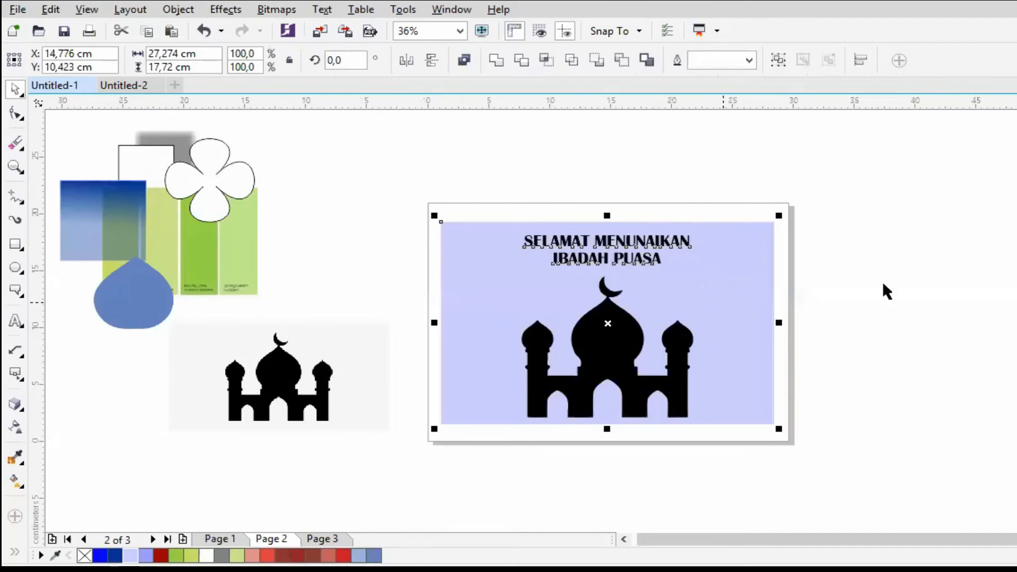
pyautogui.press('Escape')
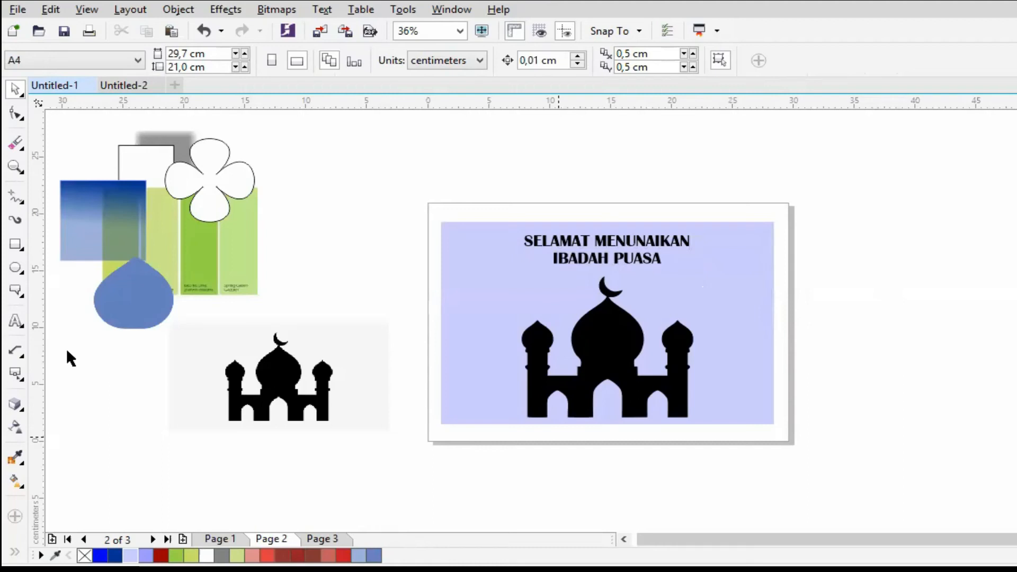
# - Move the original mosque bitmap to the pasteboard at the page's upper-right corner, clearing the space under the blue drop shape
pyautogui.moveTo(279, 376); pyautogui.dragTo(873, 163)
pyautogui.moveTo(146, 436); pyautogui.dragTo(71, 139)
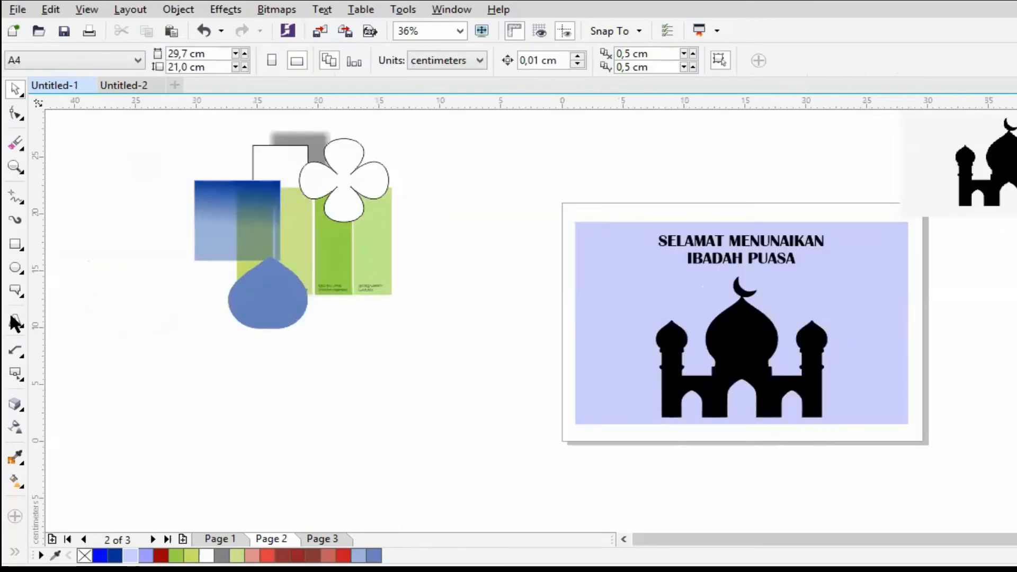
# - Draw and undo a circle about 8.5 cm wide, replacing it with one about 3.2 cm wide below the blue drop shape
pyautogui.click(15, 267)
pyautogui.moveTo(239, 386); pyautogui.dragTo(339, 439)
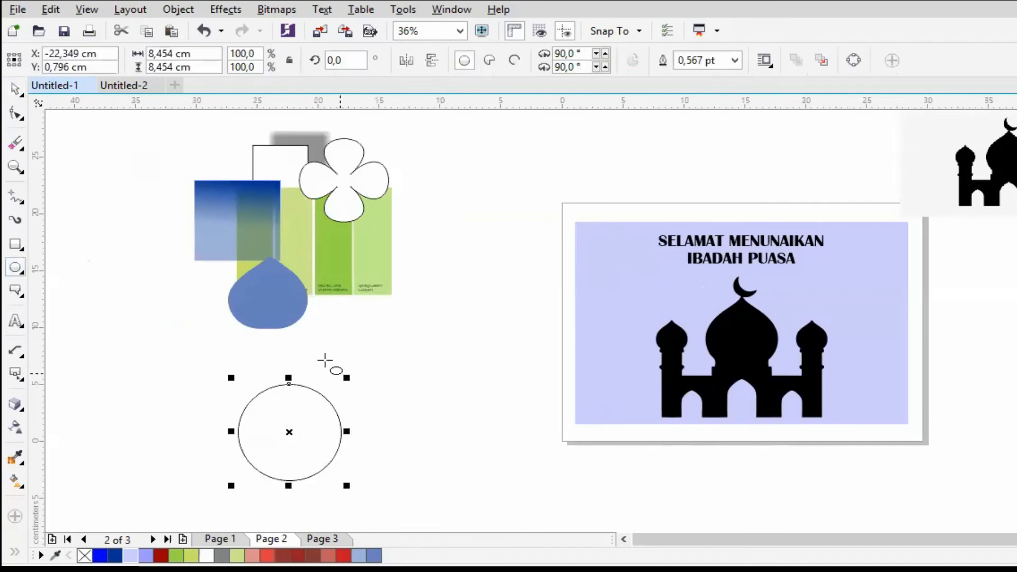
pyautogui.hotkey('ctrl', 'z')
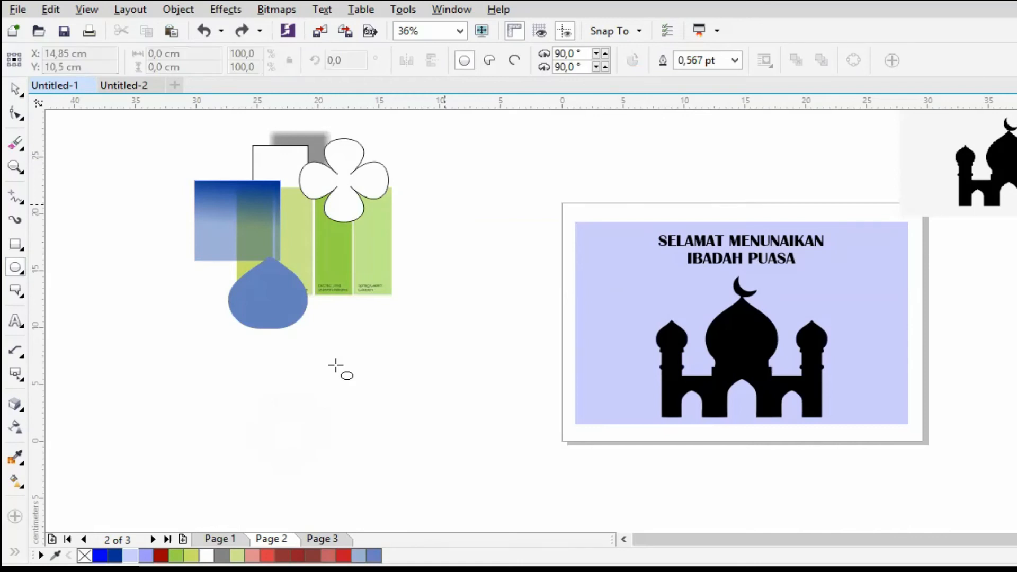
pyautogui.moveTo(335, 365); pyautogui.dragTo(376, 403)
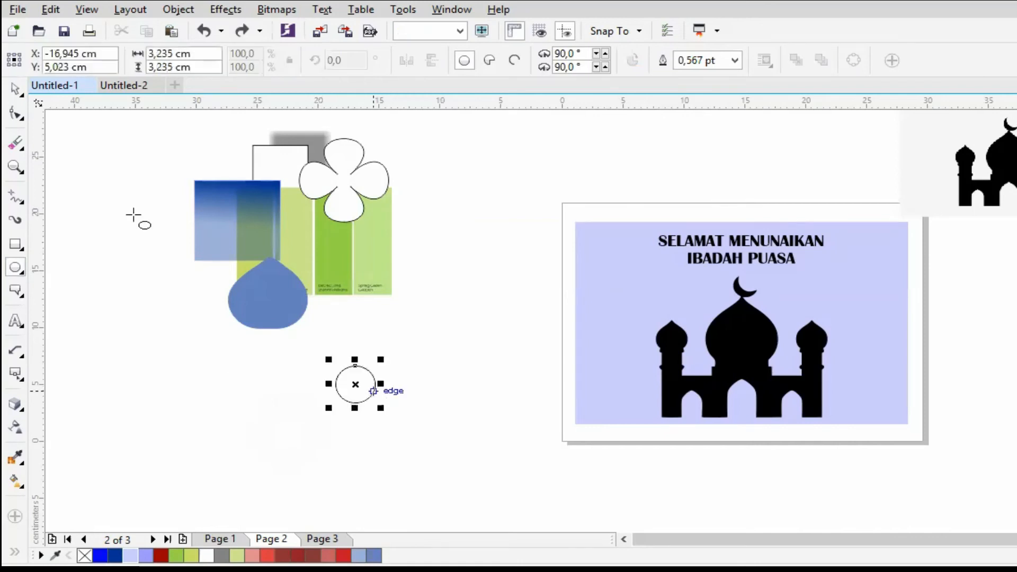
pyautogui.click(18, 119)
pyautogui.click(15, 90)
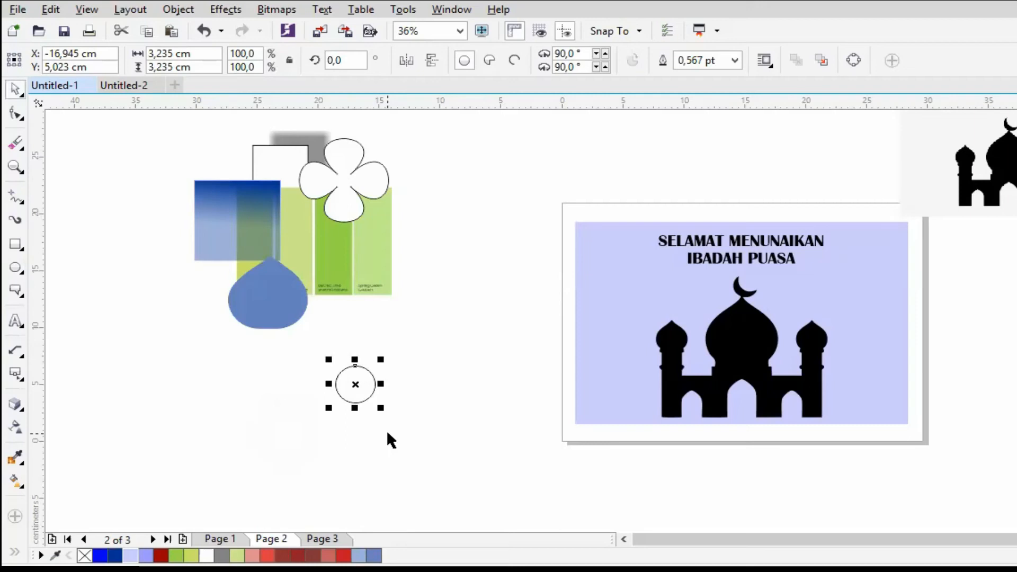
# - Duplicate the small circle six times
pyautogui.hotkey('ctrl', 'd')
pyautogui.hotkey('ctrl', 'd')
pyautogui.hotkey('ctrl', 'd')
pyautogui.hotkey('ctrl', 'd')
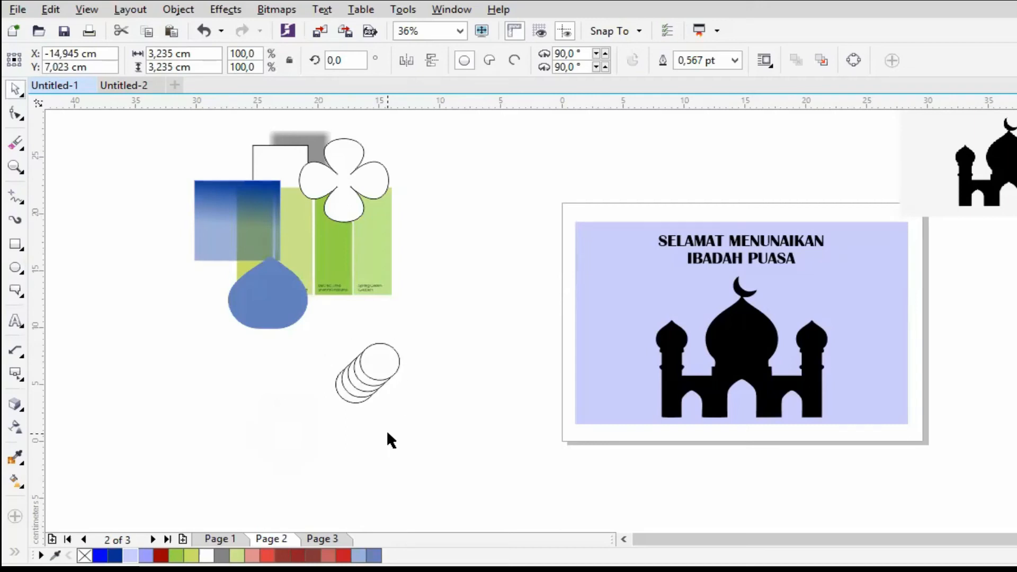
pyautogui.hotkey('ctrl', 'd')
pyautogui.hotkey('ctrl', 'd')
pyautogui.hotkey('ctrl', 'd')
# - Spread out the stacked circles and rearrange them into an overlapping cloud-shaped cluster below the drop shape
pyautogui.moveTo(398, 346); pyautogui.dragTo(451, 399)
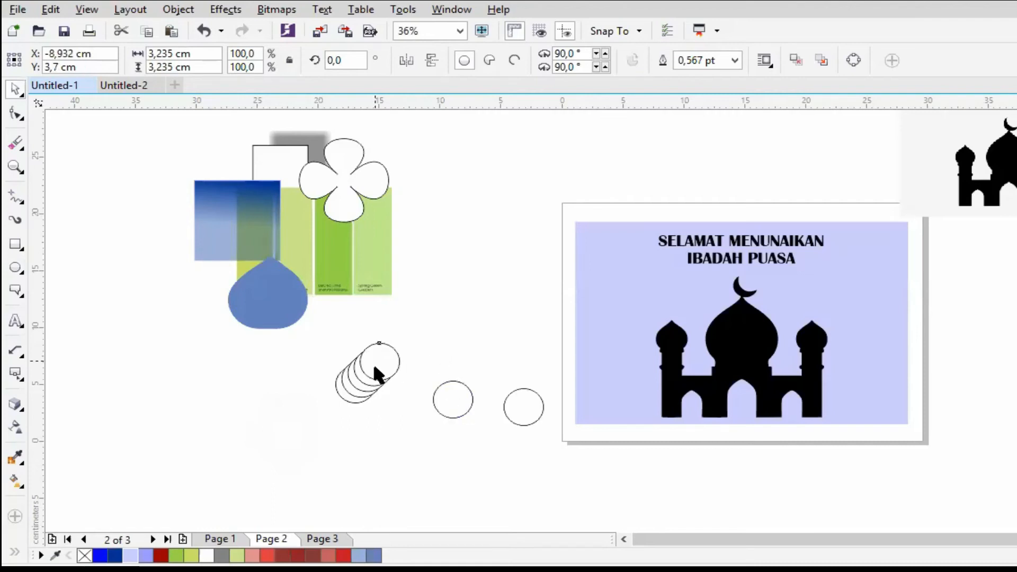
pyautogui.moveTo(373, 365); pyautogui.dragTo(423, 310)
pyautogui.moveTo(376, 366); pyautogui.dragTo(345, 313)
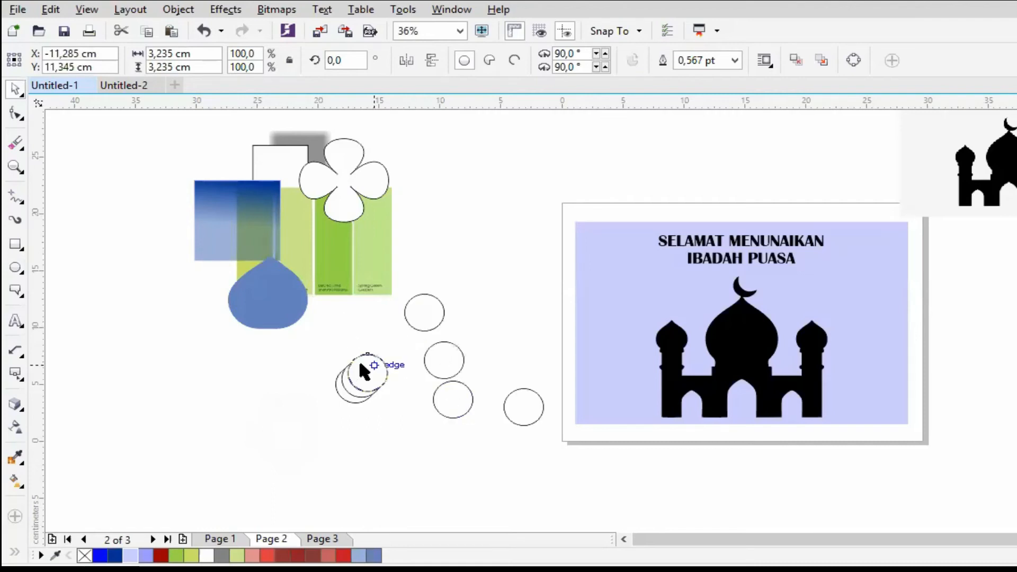
pyautogui.moveTo(358, 364); pyautogui.dragTo(397, 375)
pyautogui.moveTo(453, 400); pyautogui.dragTo(401, 407)
pyautogui.moveTo(510, 405); pyautogui.dragTo(337, 407)
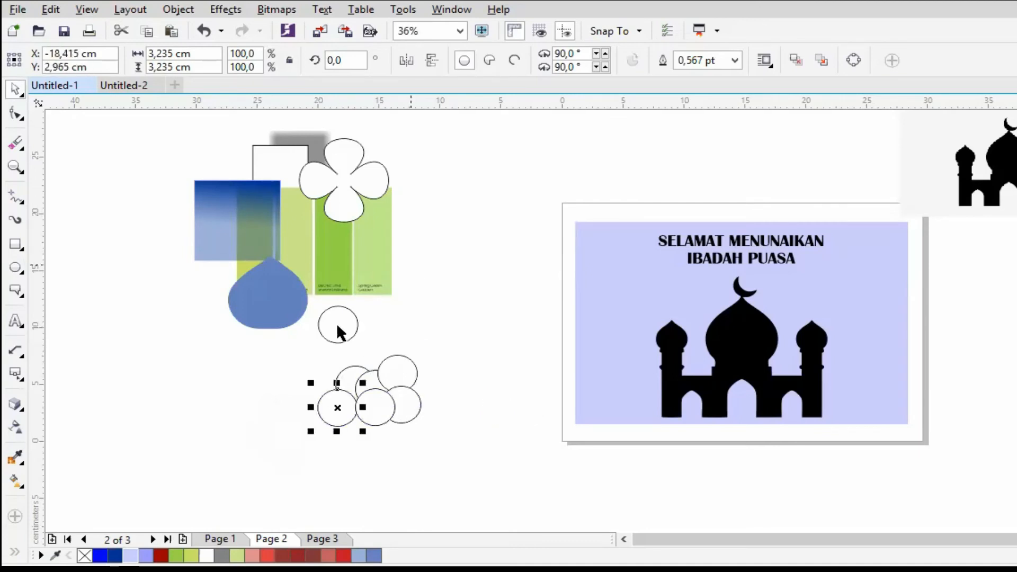
pyautogui.moveTo(439, 381); pyautogui.dragTo(415, 393)
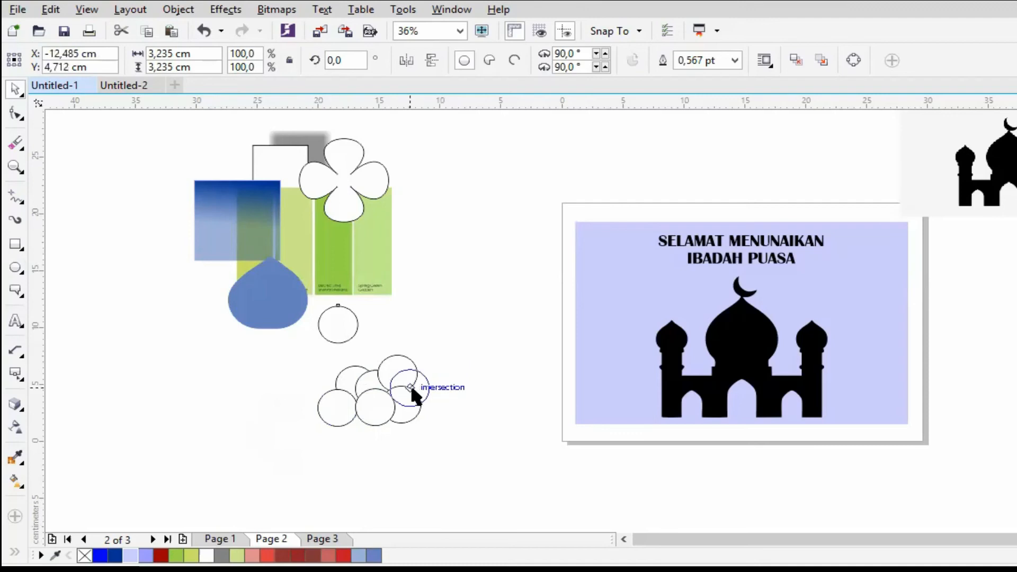
# - Select all the circles in the cluster and combine them into a single object
pyautogui.moveTo(312, 353); pyautogui.dragTo(490, 450)
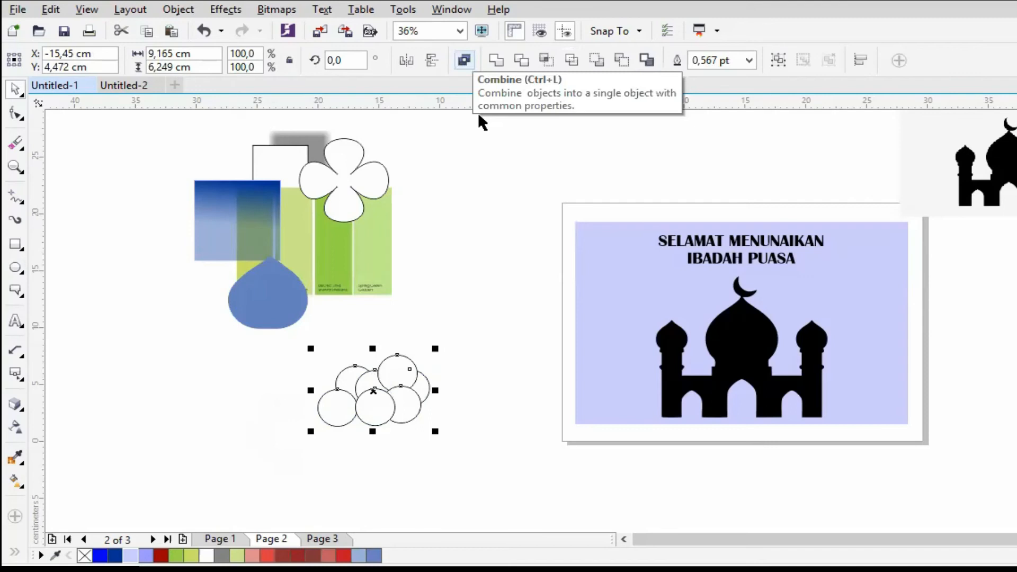
pyautogui.click(464, 59)
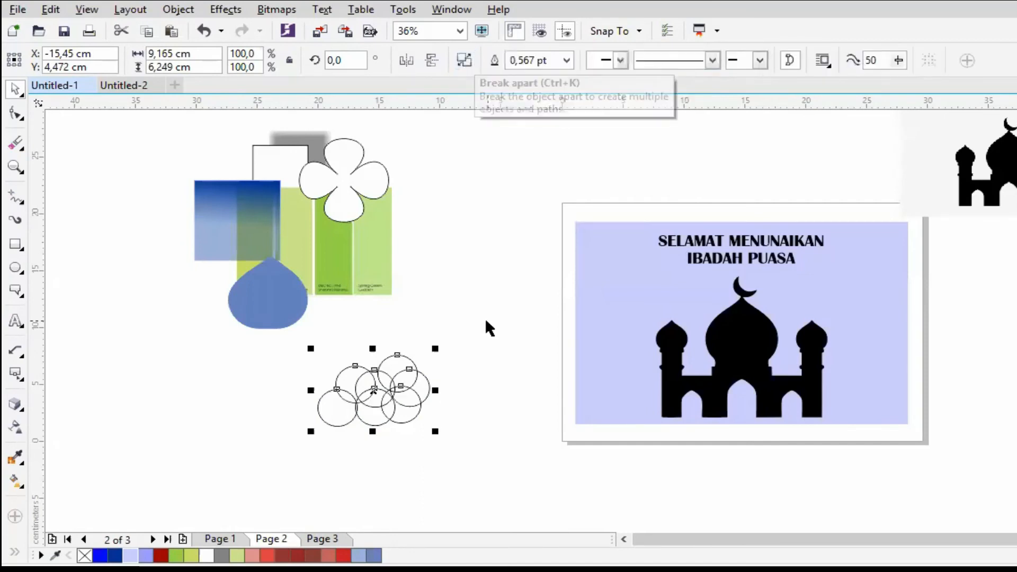
# - Move the combined circles about 3.3 cm to the right and slightly up, and undo the move
pyautogui.click(431, 338)
pyautogui.moveTo(431, 371); pyautogui.dragTo(471, 354)
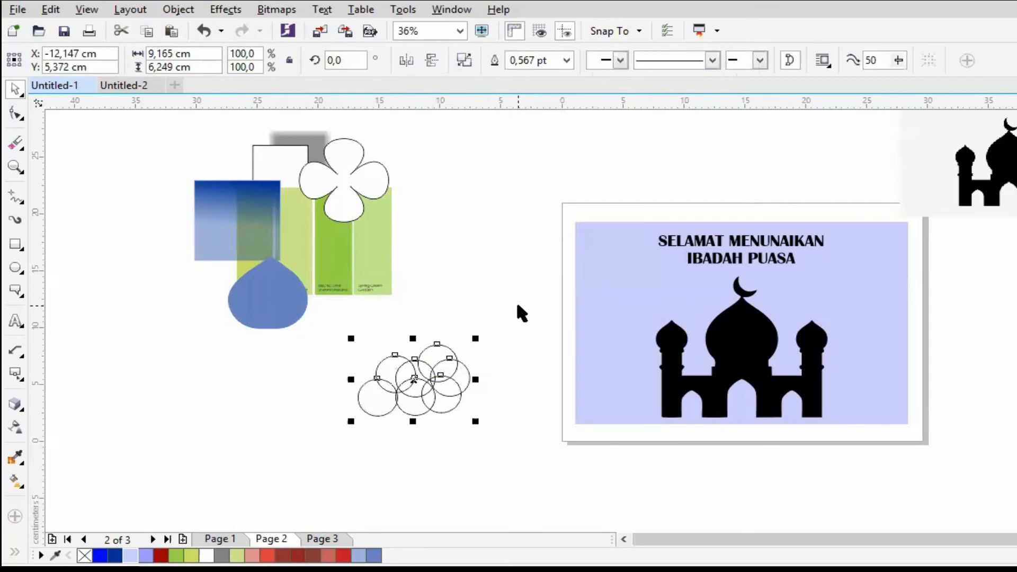
pyautogui.hotkey('ctrl', 'z')
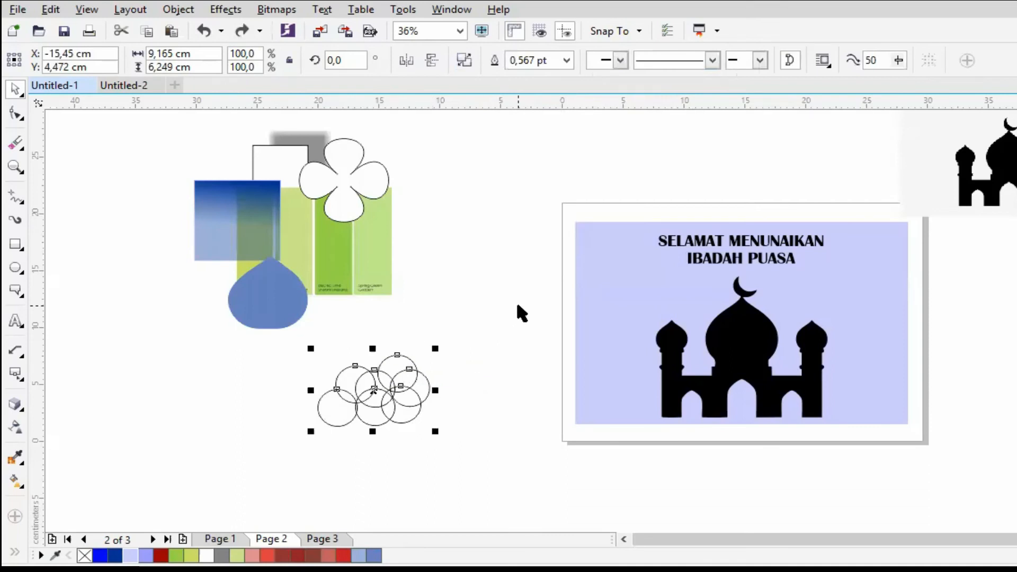
# - Split the combined object back into separate overlapping circles, try welding them into one cloud outline, and undo the weld
pyautogui.hotkey('ctrl', 'k')
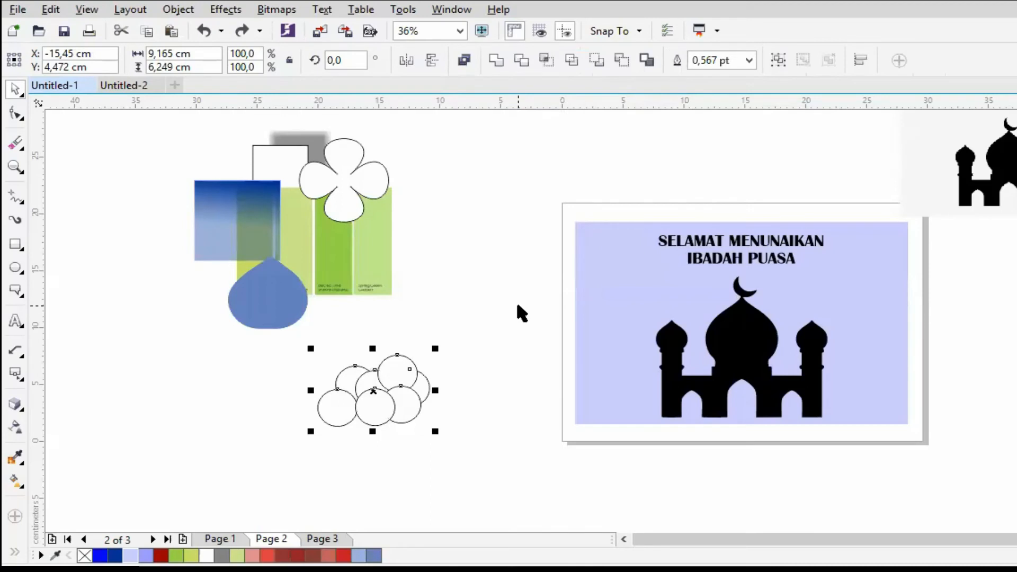
pyautogui.click(500, 65)
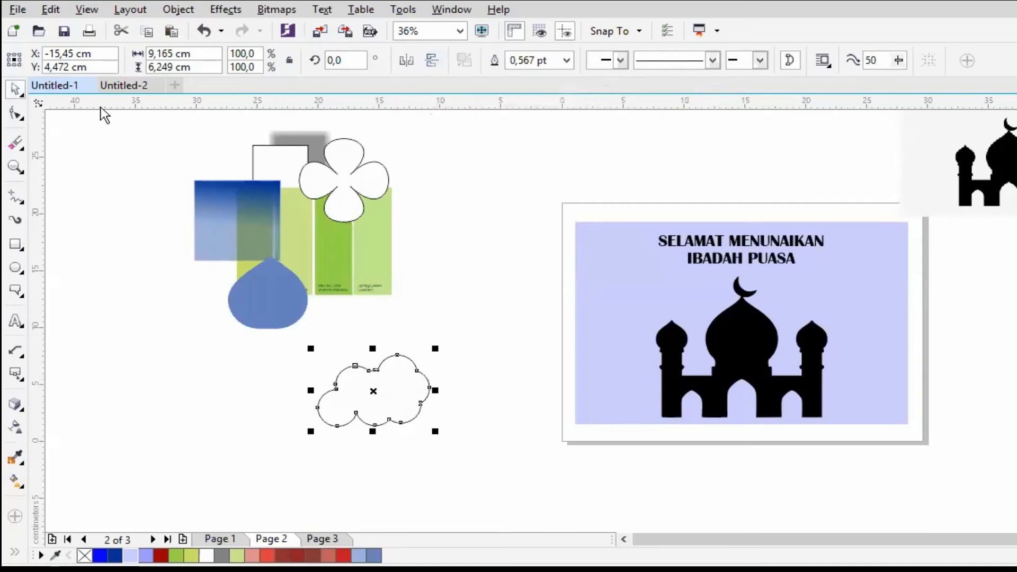
pyautogui.hotkey('ctrl', 'z')
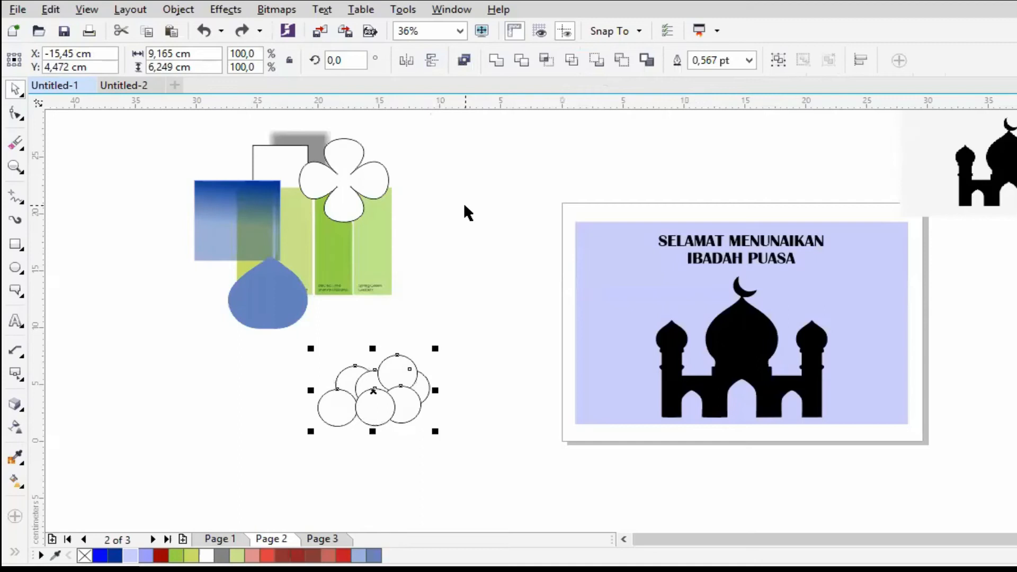
pyautogui.click(497, 61)
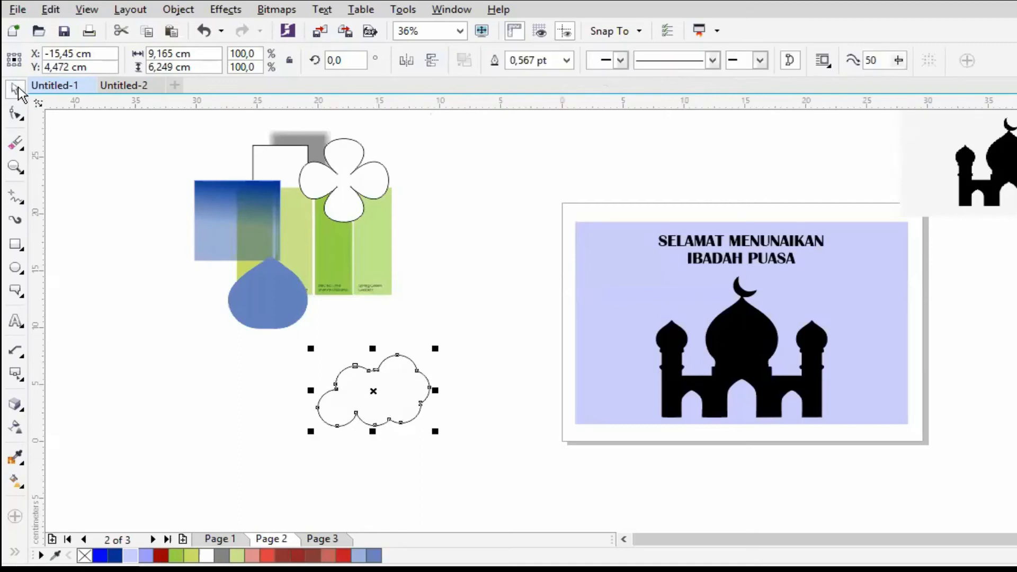
pyautogui.hotkey('ctrl', 'z')
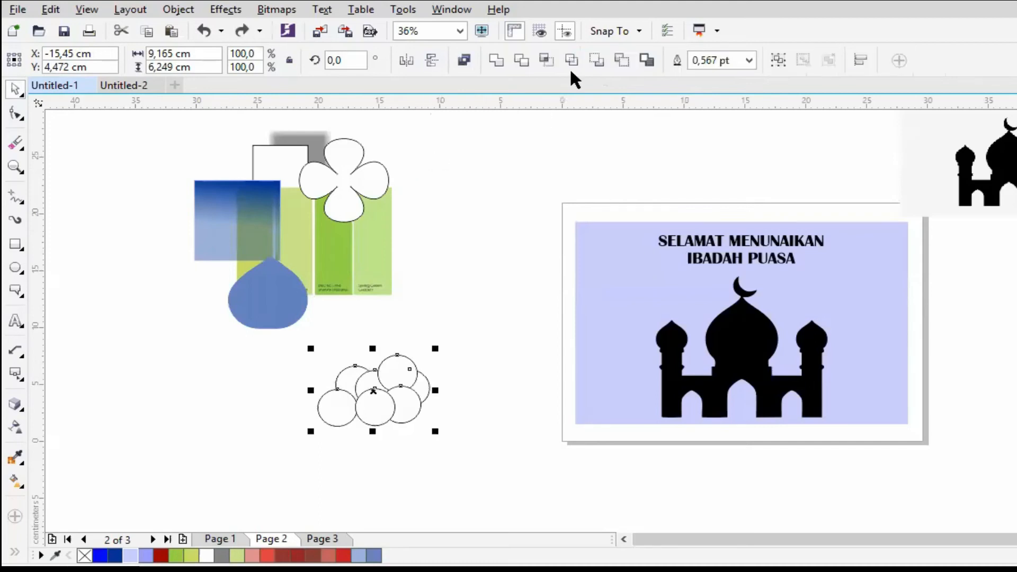
# - Trim the upper-left rear circle of the cluster with the others, move the trimmed piece away, and undo both the move and the trim
pyautogui.click(519, 59)
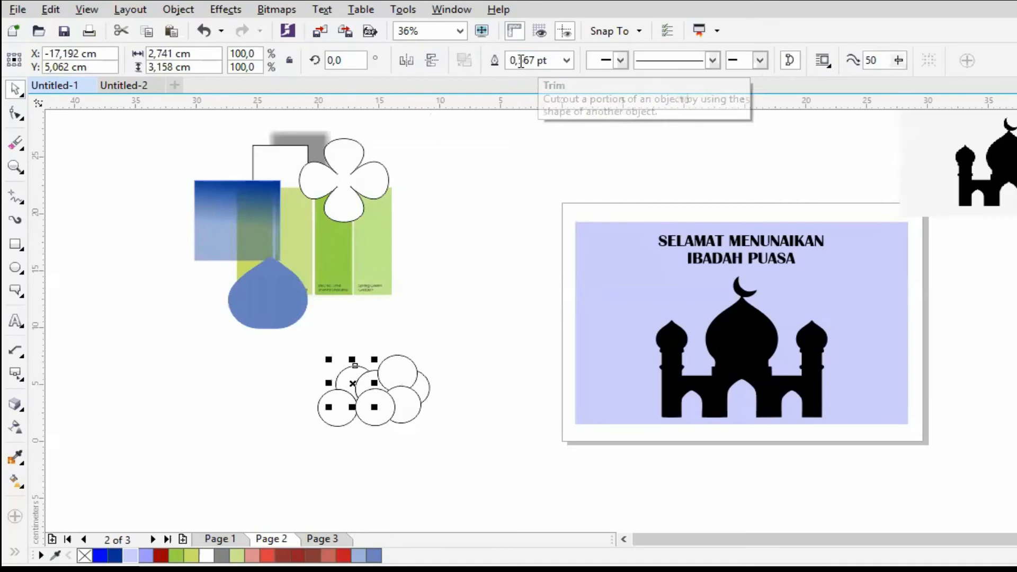
pyautogui.click(303, 369)
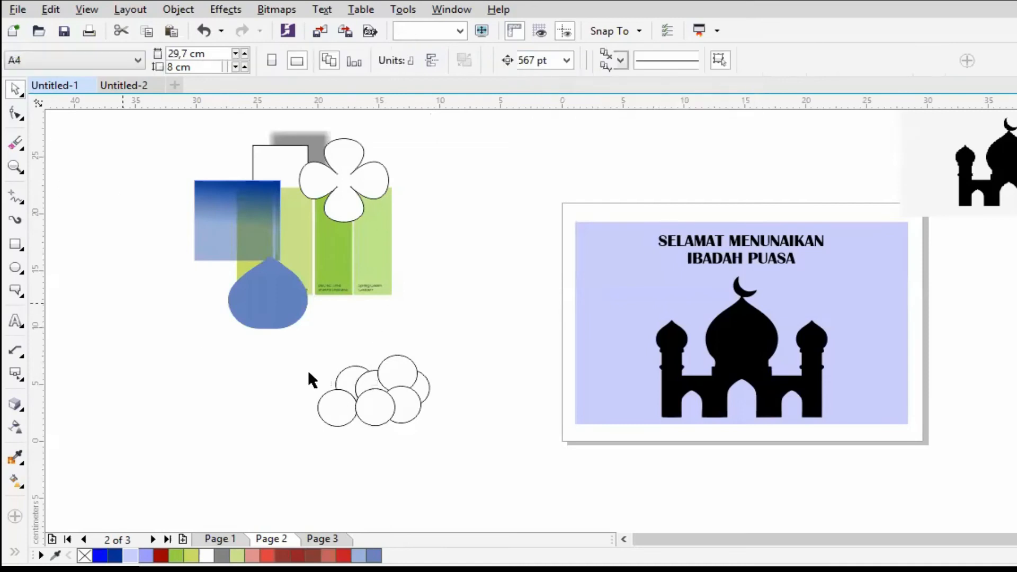
pyautogui.moveTo(346, 375); pyautogui.dragTo(352, 322)
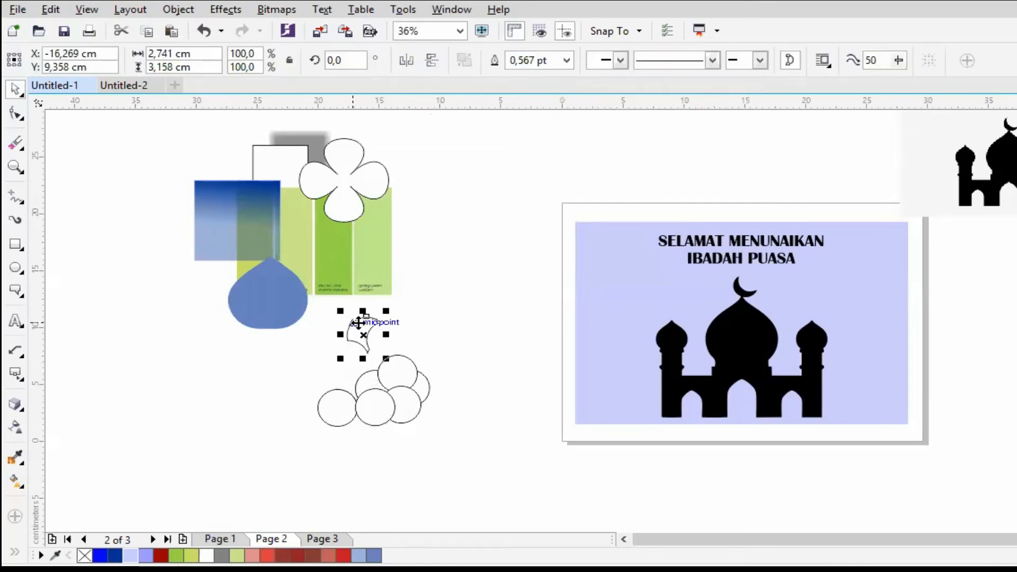
pyautogui.hotkey('ctrl', 'z')
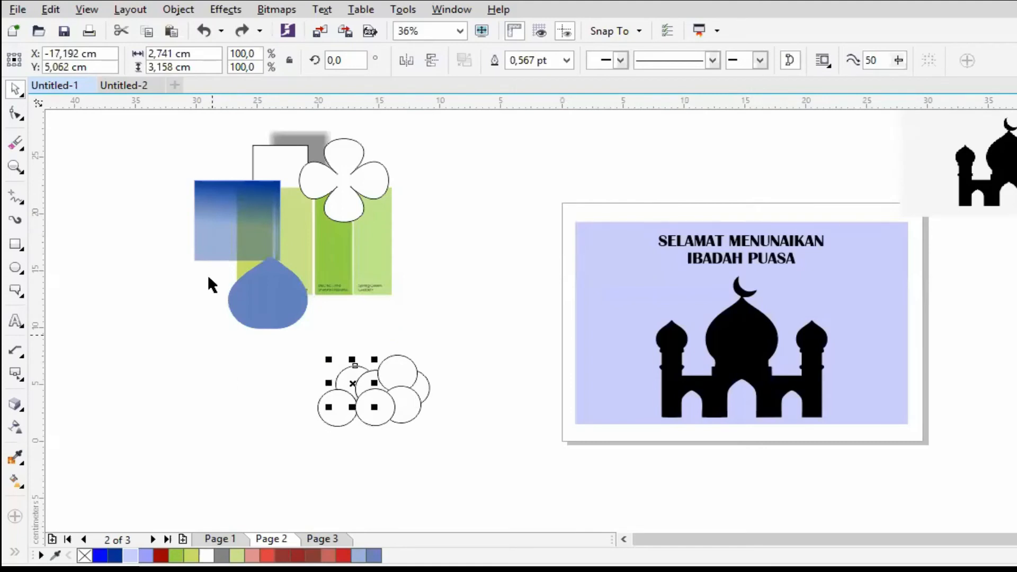
pyautogui.click(14, 169)
pyautogui.moveTo(297, 351); pyautogui.dragTo(485, 465)
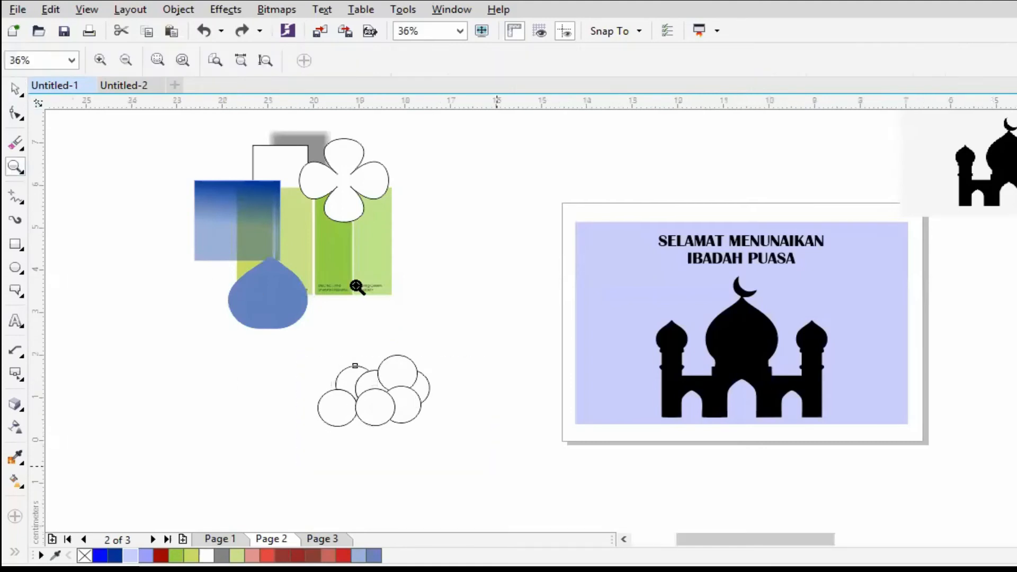
pyautogui.click(17, 90)
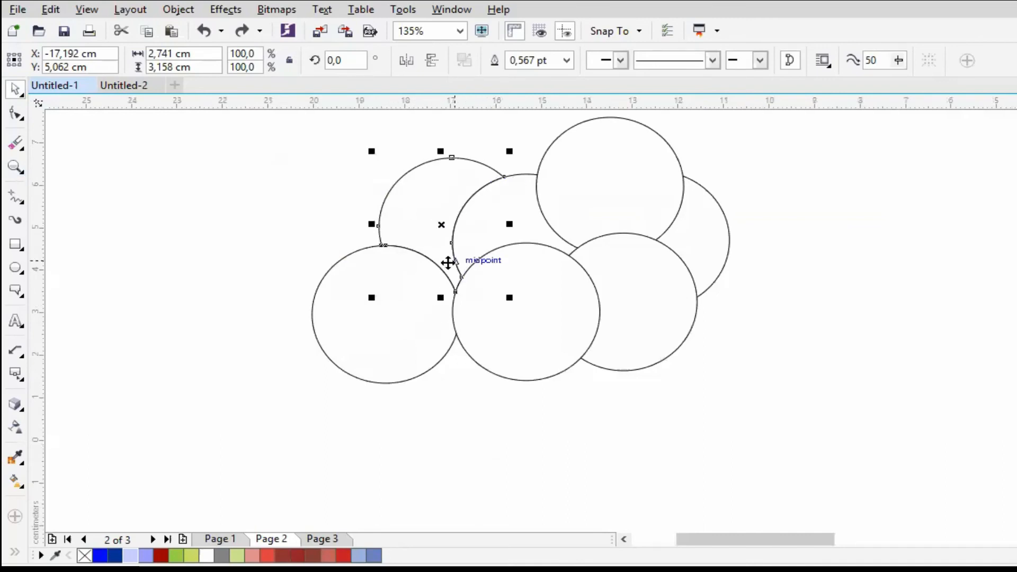
pyautogui.click(412, 259)
pyautogui.hotkey('ctrl', 'a')
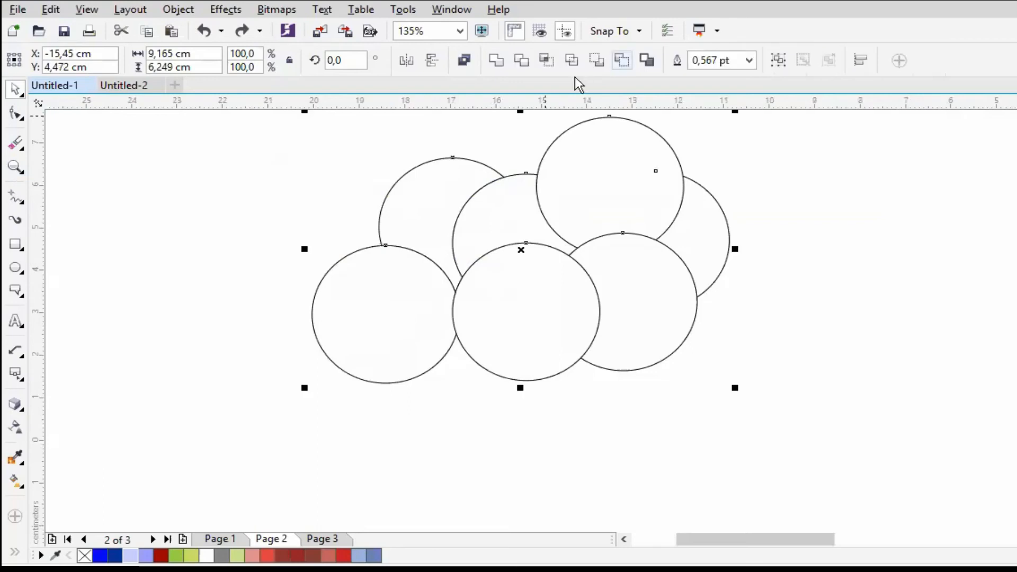
# - Move the circle cluster about 2 cm right and 1.1 cm down, try trimming its rear circle, and undo the trim
pyautogui.moveTo(577, 168); pyautogui.dragTo(671, 216)
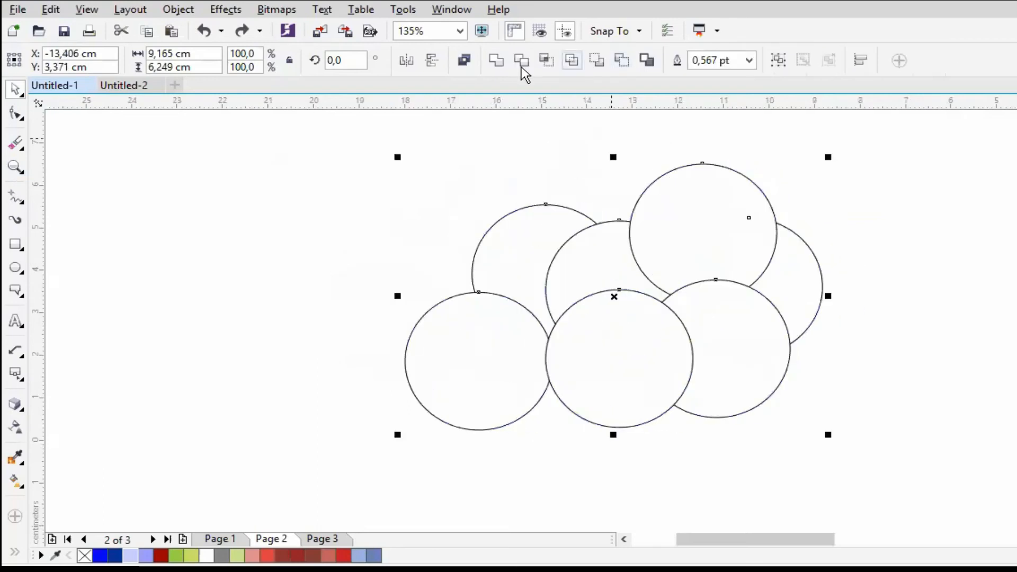
pyautogui.click(521, 65)
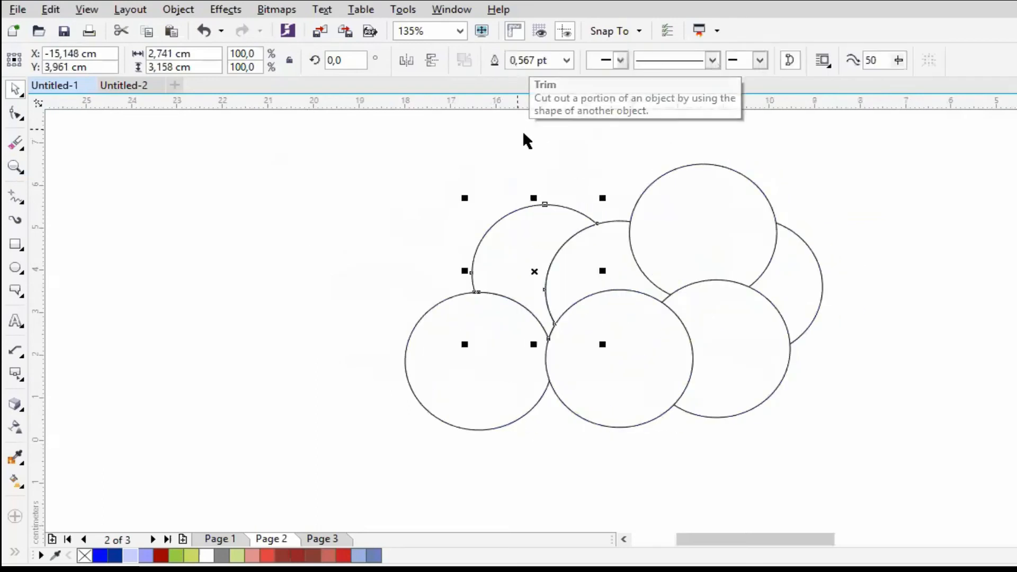
pyautogui.moveTo(535, 229); pyautogui.dragTo(339, 193)
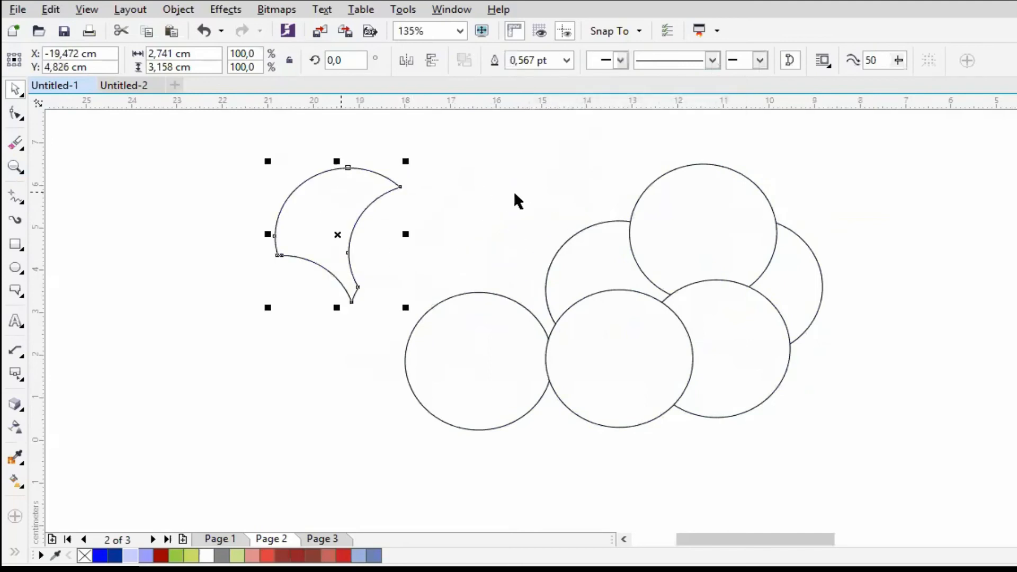
pyautogui.hotkey('ctrl', 'z')
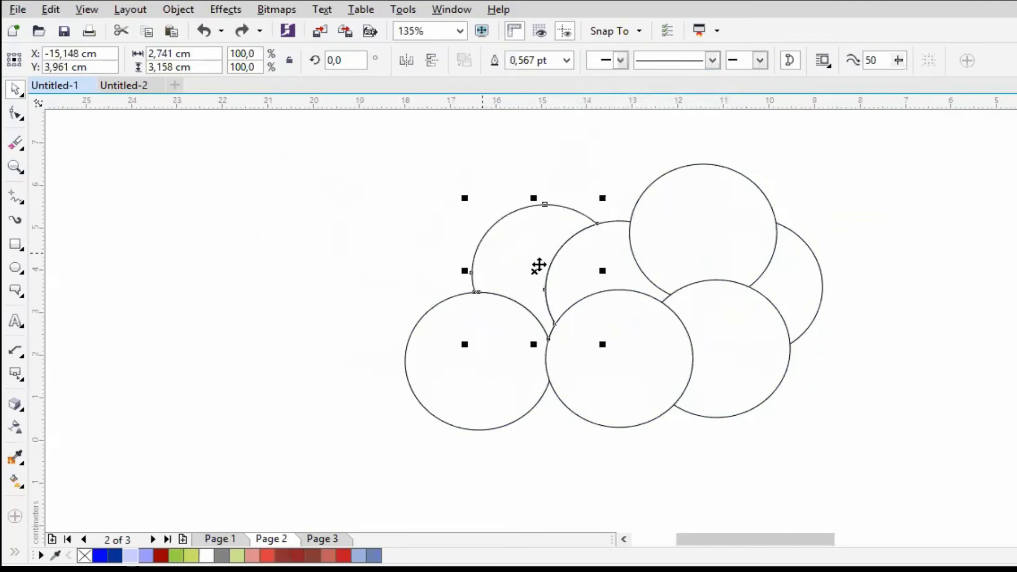
pyautogui.hotkey('ctrl', 'a')
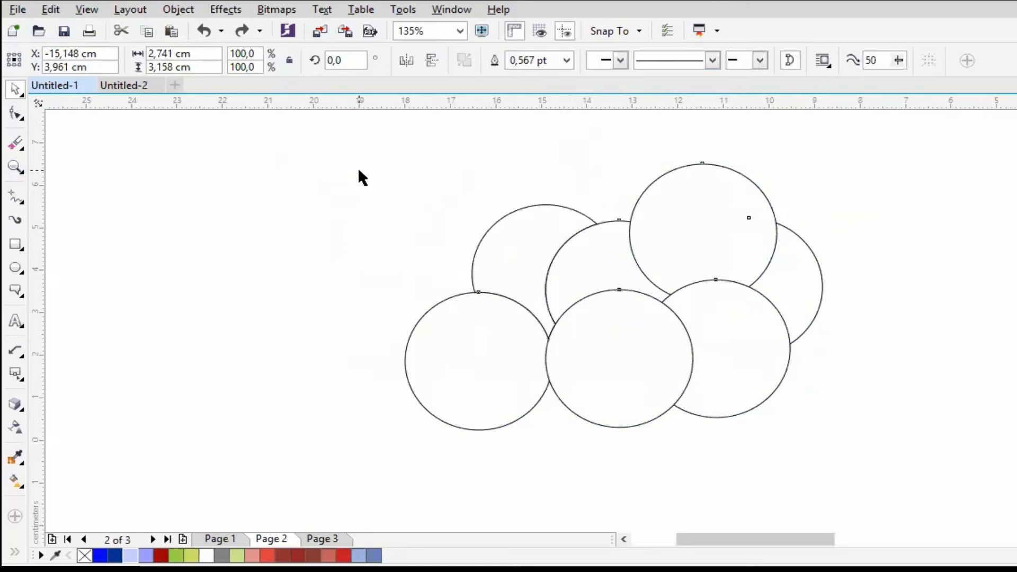
# - Move three circles out of the cluster to its left and overlap them with one behind and two in front
pyautogui.click(279, 196)
pyautogui.moveTo(494, 336); pyautogui.dragTo(246, 311)
pyautogui.moveTo(516, 297); pyautogui.dragTo(247, 331)
pyautogui.moveTo(556, 363); pyautogui.dragTo(339, 332)
pyautogui.moveTo(291, 261); pyautogui.dragTo(302, 249)
# - Trim the rear circle of the three-circle group with the front two, move the trimmed piece aside, and undo everything back to the full circles
pyautogui.moveTo(109, 194); pyautogui.dragTo(504, 459)
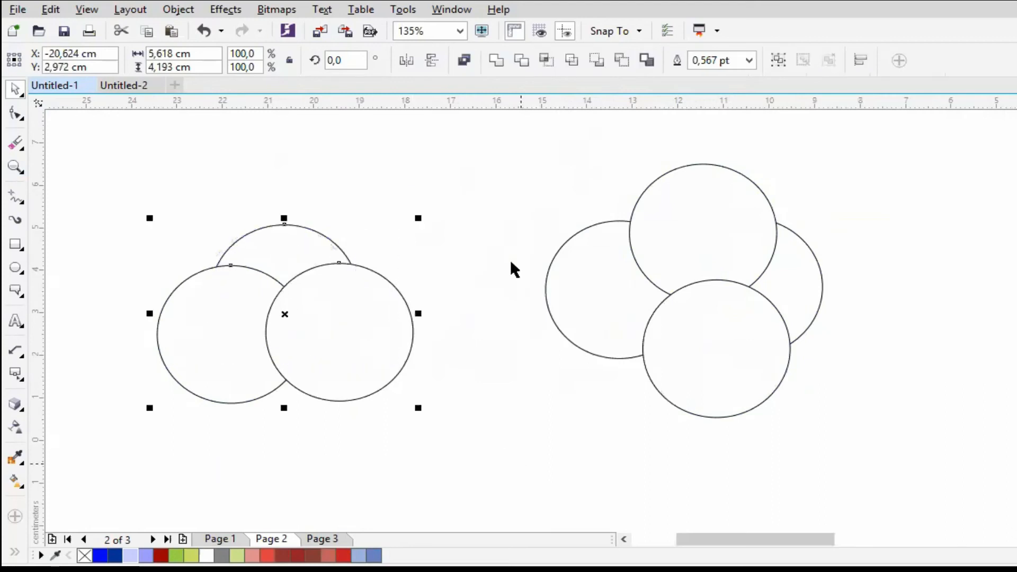
pyautogui.click(516, 59)
pyautogui.moveTo(297, 251); pyautogui.dragTo(465, 203)
pyautogui.click(429, 138)
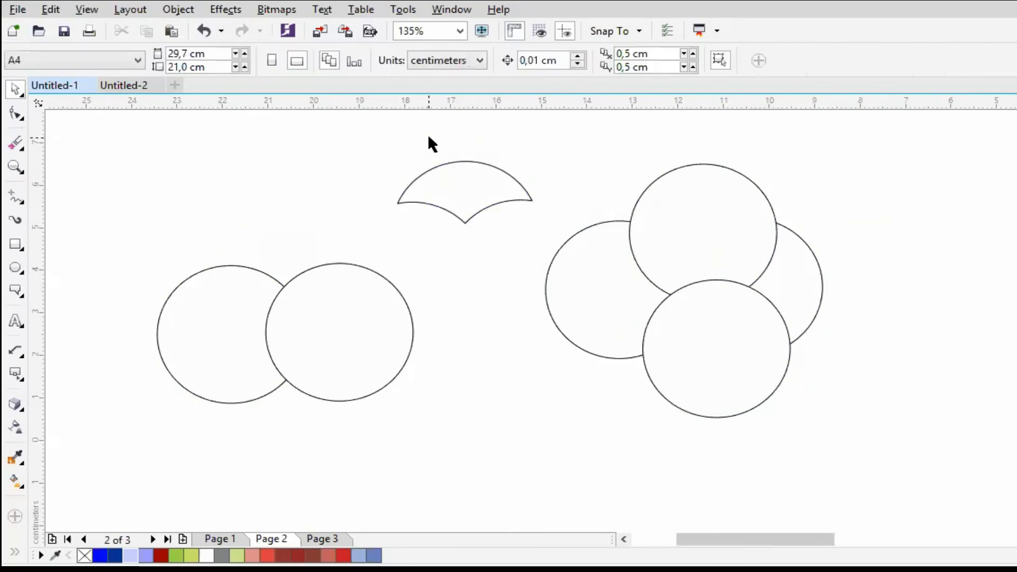
pyautogui.hotkey('ctrl', 'z')
pyautogui.hotkey('ctrl', 'z')
pyautogui.hotkey('ctrl', 'z')
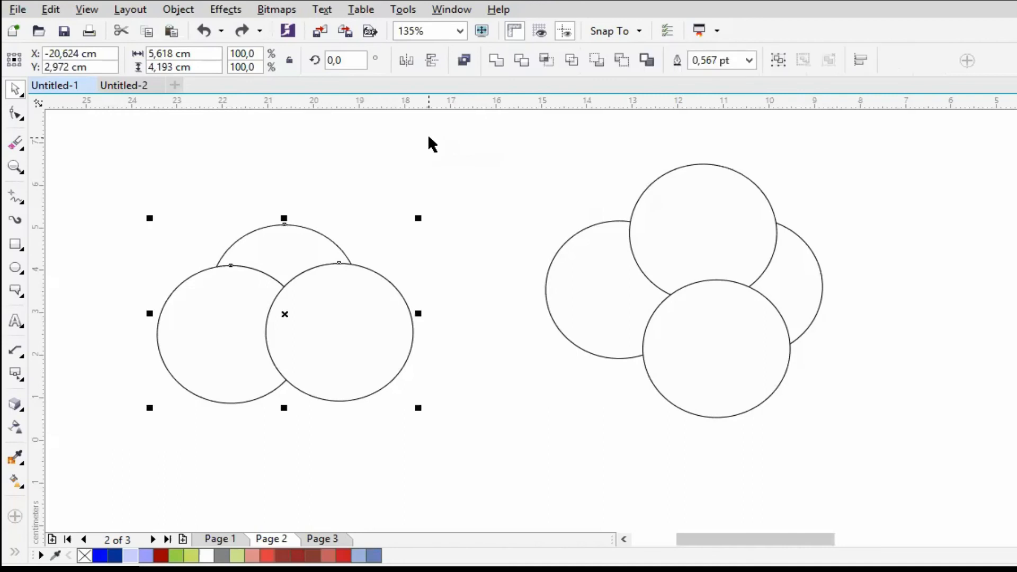
# - Reposition the front-right circle of the three-circle group and create the intersection of all three circles
pyautogui.click(428, 138)
pyautogui.moveTo(349, 300); pyautogui.dragTo(441, 215)
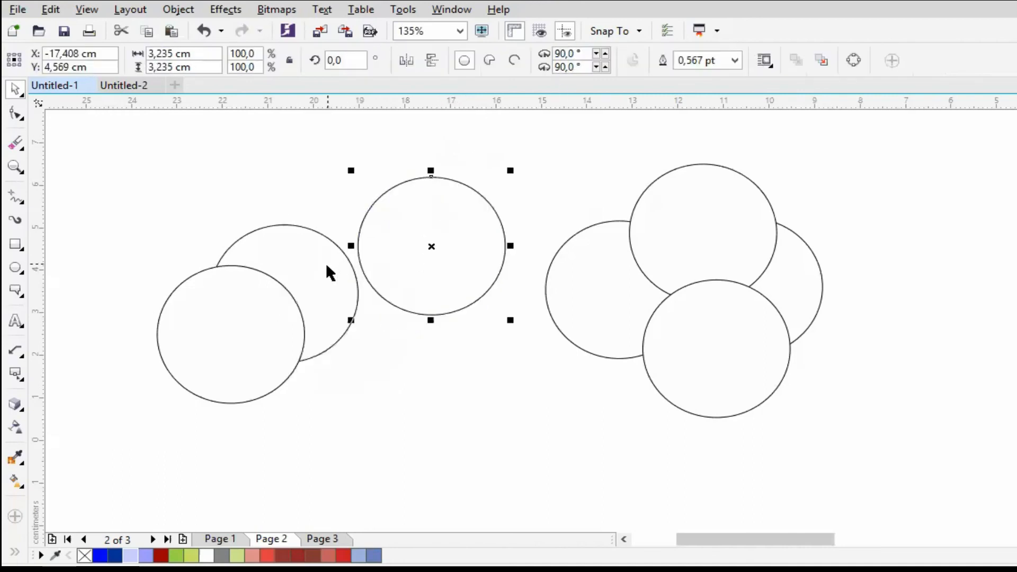
pyautogui.moveTo(431, 253); pyautogui.dragTo(348, 339)
pyautogui.moveTo(130, 204); pyautogui.dragTo(517, 468)
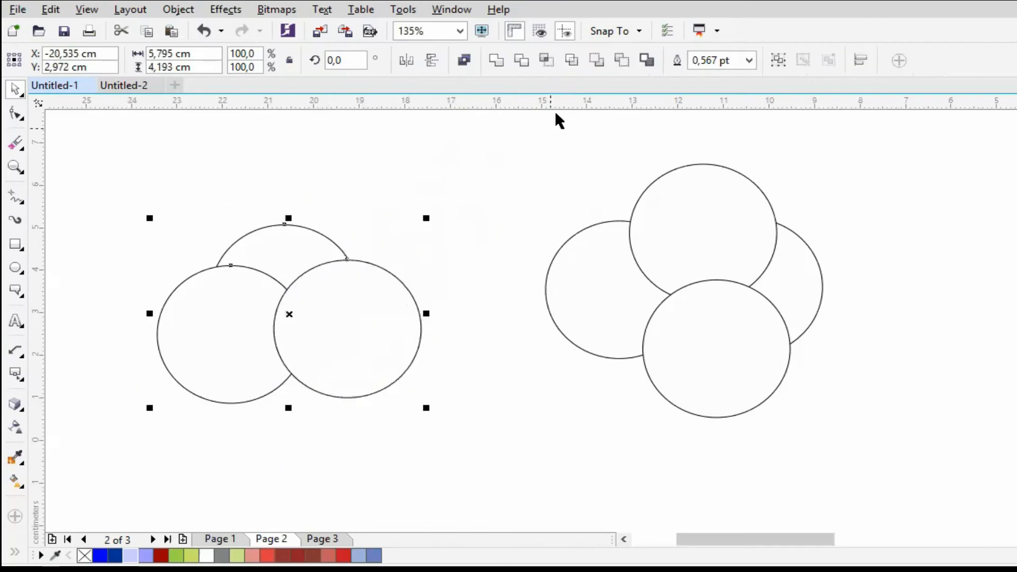
pyautogui.click(545, 59)
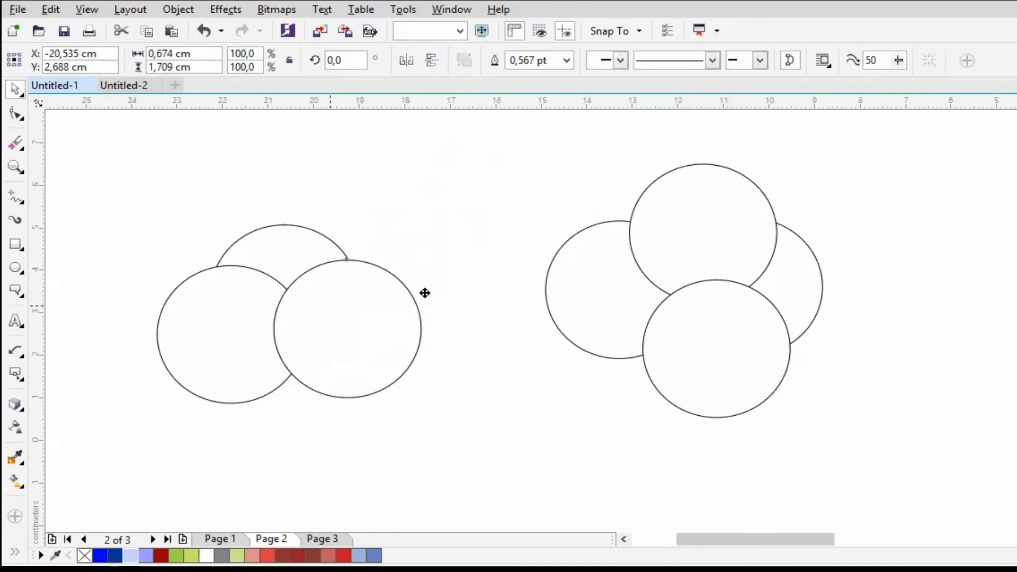
# - Move the two front circles outward and pull the small intersection shape out above the group
pyautogui.moveTo(425, 293); pyautogui.dragTo(421, 295)
pyautogui.moveTo(272, 330); pyautogui.dragTo(220, 337)
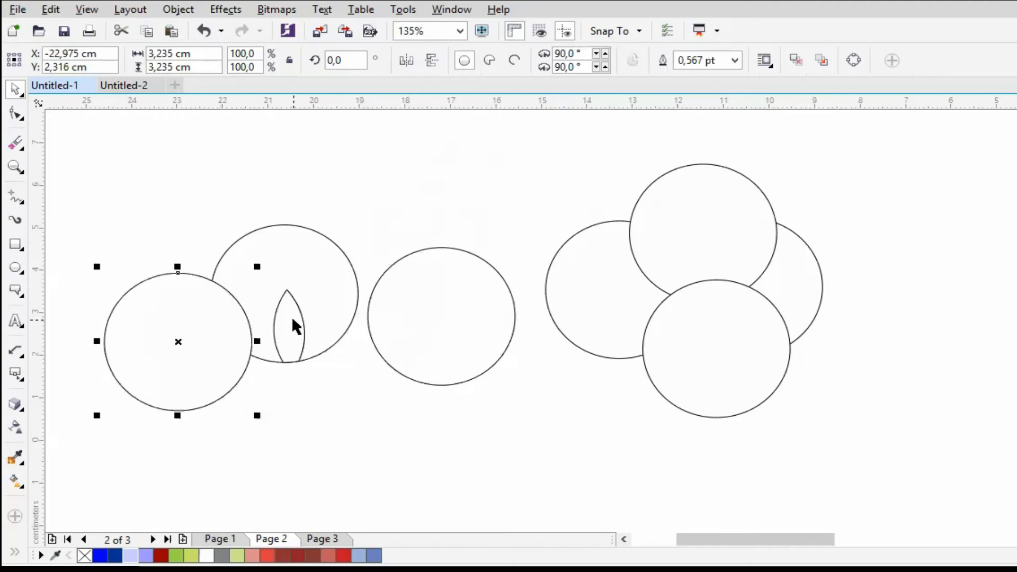
pyautogui.moveTo(292, 319); pyautogui.dragTo(481, 175)
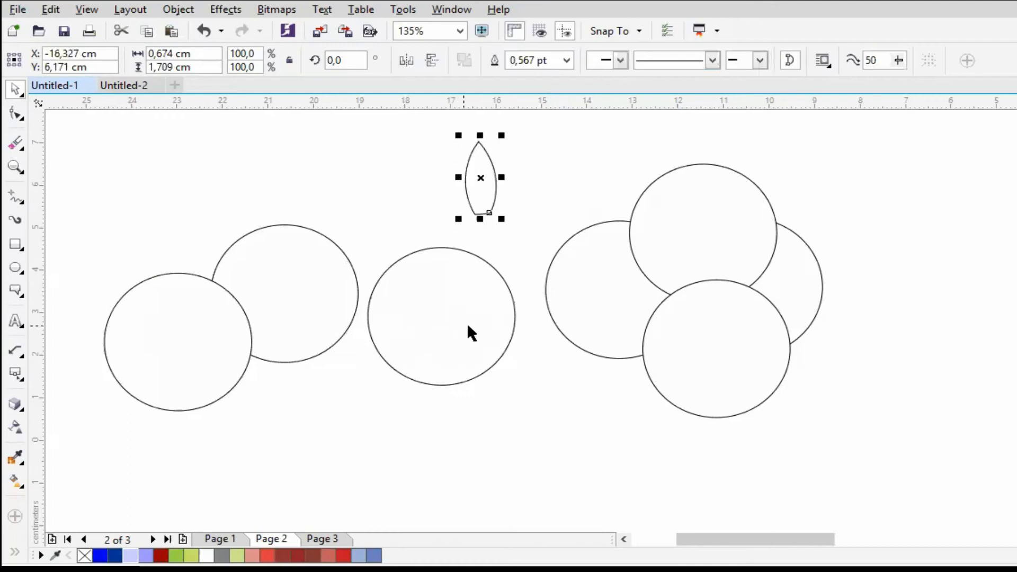
# - Move the two front circles inward so they overlap opposite sides of the rear circle without touching each other
pyautogui.moveTo(482, 324); pyautogui.dragTo(422, 339)
pyautogui.moveTo(250, 327); pyautogui.dragTo(273, 325)
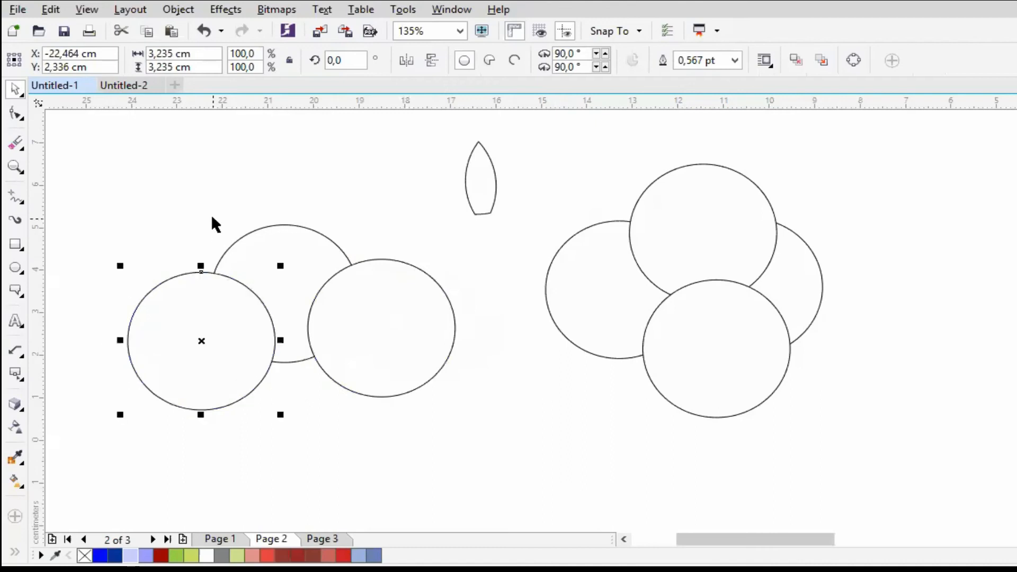
pyautogui.moveTo(84, 211); pyautogui.dragTo(507, 452)
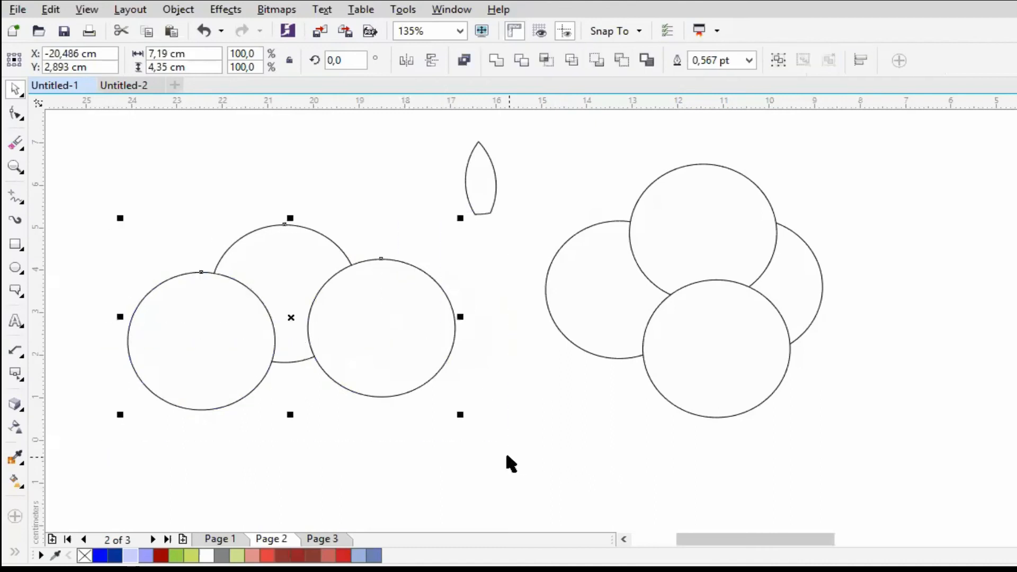
pyautogui.click(498, 397)
pyautogui.moveTo(397, 350); pyautogui.dragTo(397, 363)
# - Simplify the three overlapping circles and pull the cut rear piece and the two front circles apart
pyautogui.moveTo(107, 198); pyautogui.dragTo(505, 461)
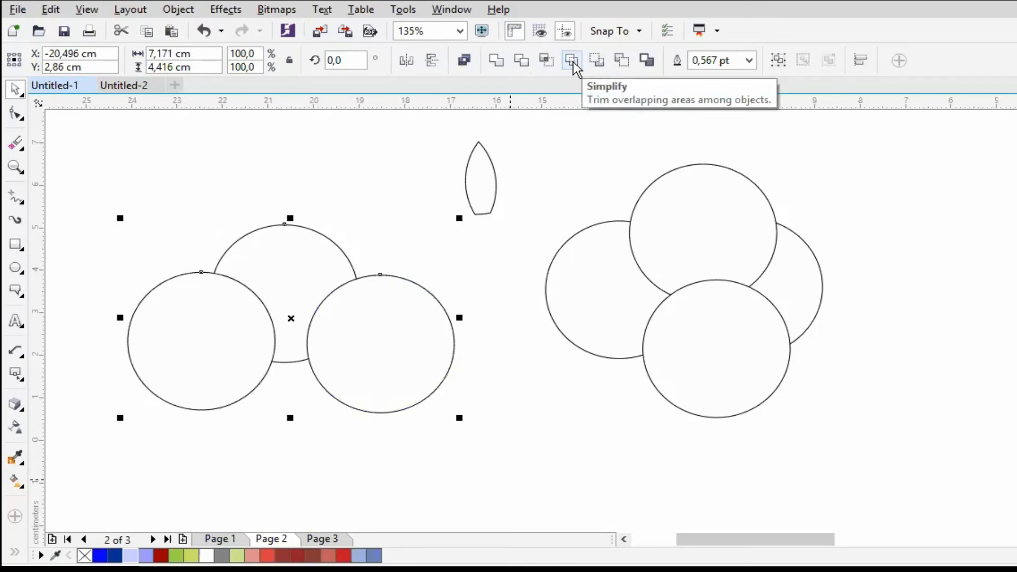
pyautogui.click(573, 62)
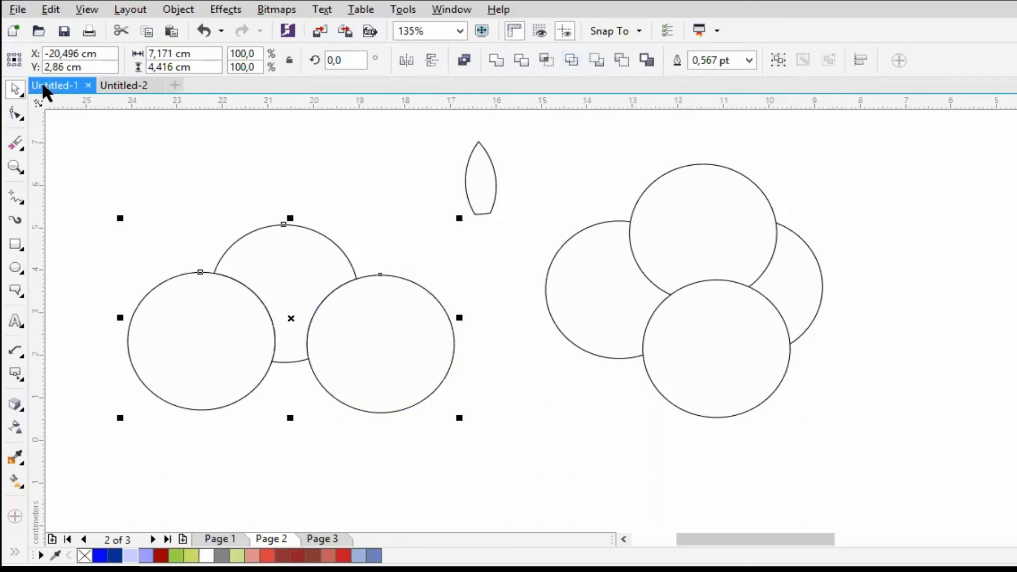
pyautogui.click(326, 159)
pyautogui.moveTo(300, 241); pyautogui.dragTo(358, 181)
pyautogui.moveTo(364, 220); pyautogui.dragTo(315, 205)
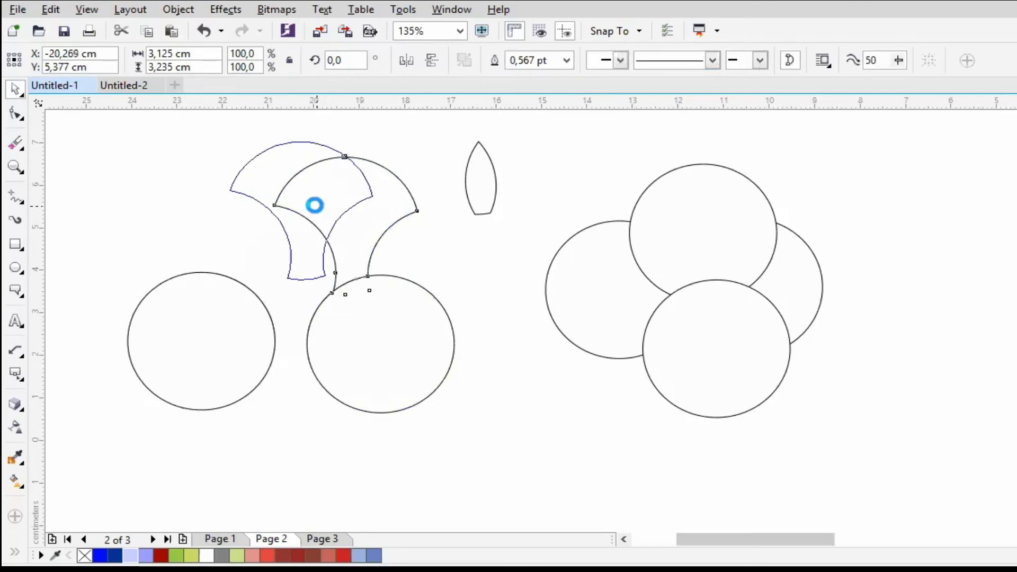
pyautogui.moveTo(447, 343); pyautogui.dragTo(465, 343)
pyautogui.moveTo(236, 339); pyautogui.dragTo(178, 348)
# - Undo the moves of the separated pieces and the Simplify operation on the three circles
pyautogui.hotkey('ctrl', 'z')
pyautogui.hotkey('ctrl', 'z')
pyautogui.hotkey('ctrl', 'z')
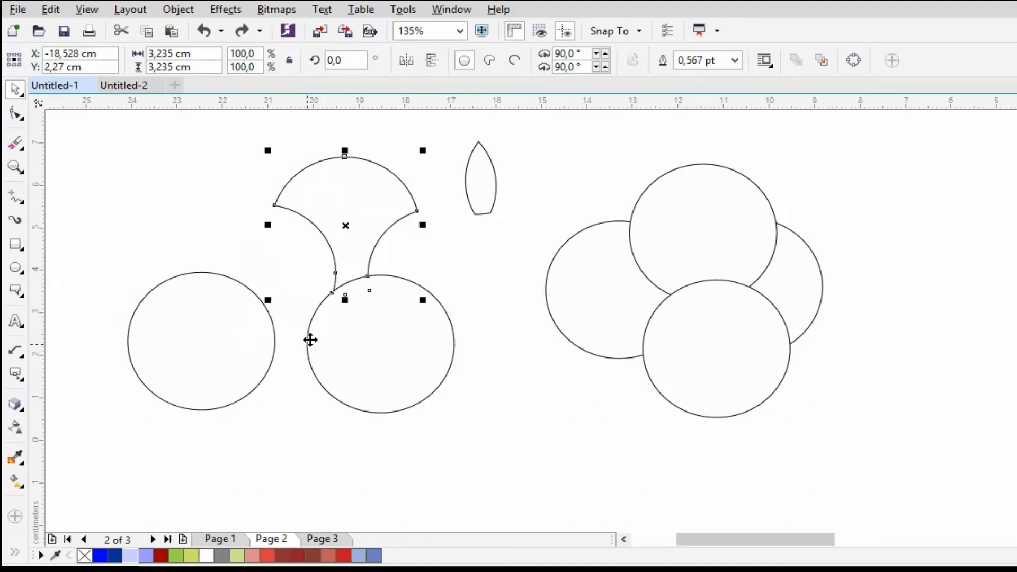
pyautogui.hotkey('ctrl', 'z')
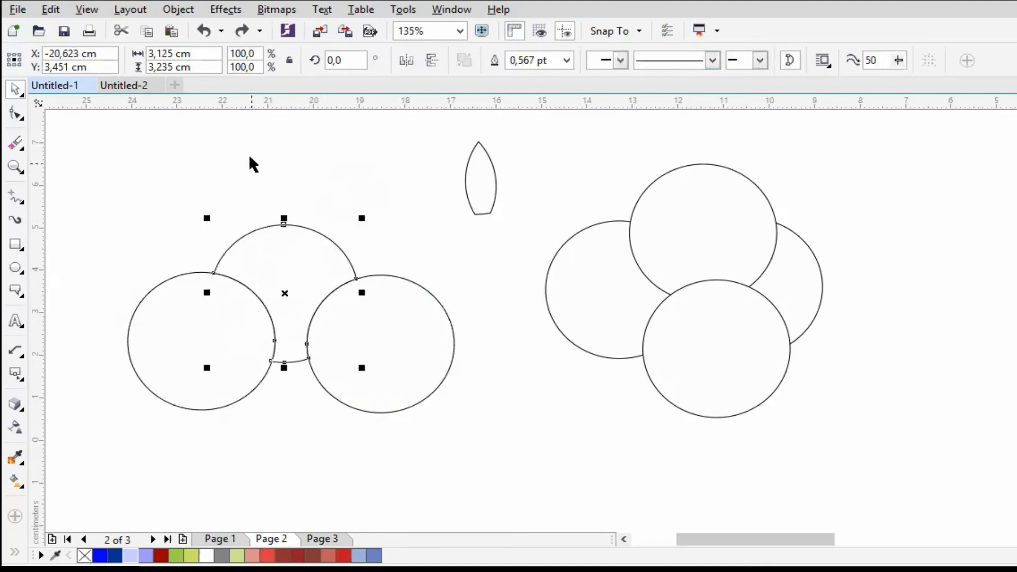
pyautogui.hotkey('ctrl', 'z')
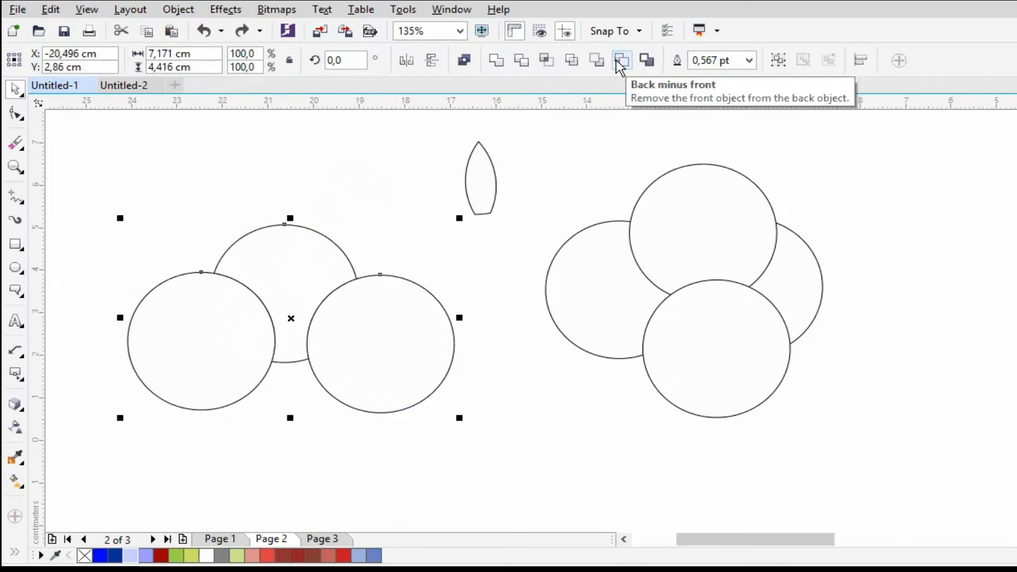
# - Apply Back minus front to the three circles and undo it
pyautogui.click(620, 60)
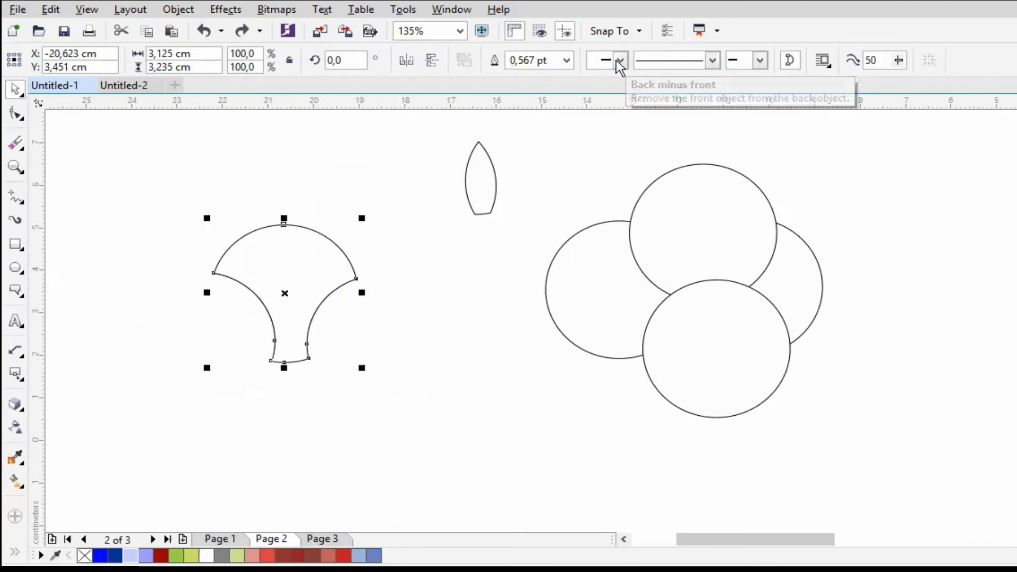
pyautogui.click(433, 209)
pyautogui.hotkey('ctrl', 'z')
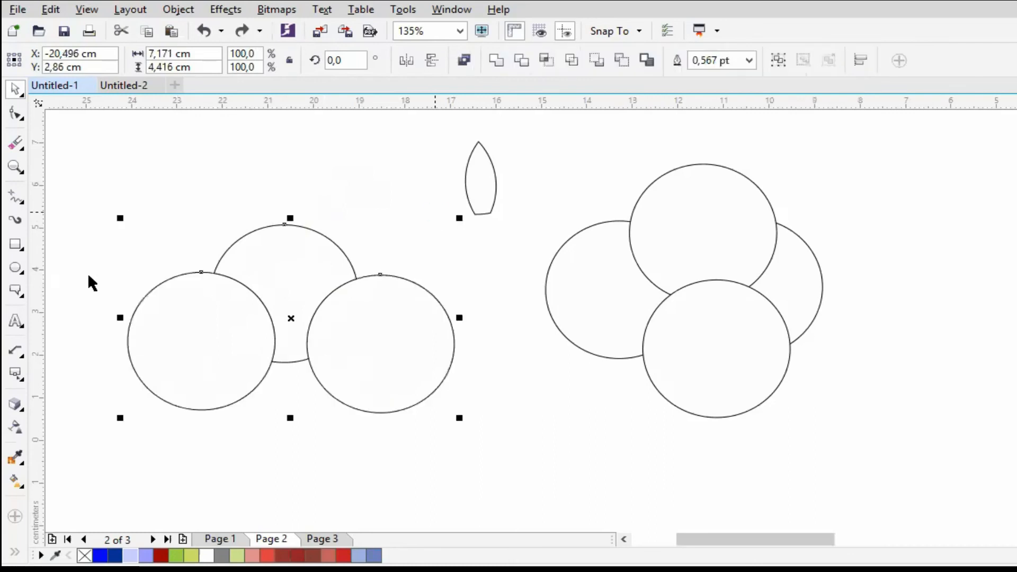
# - Cut the two front circles out of the rear circle with Back minus front again and undo the cut
pyautogui.click(302, 265)
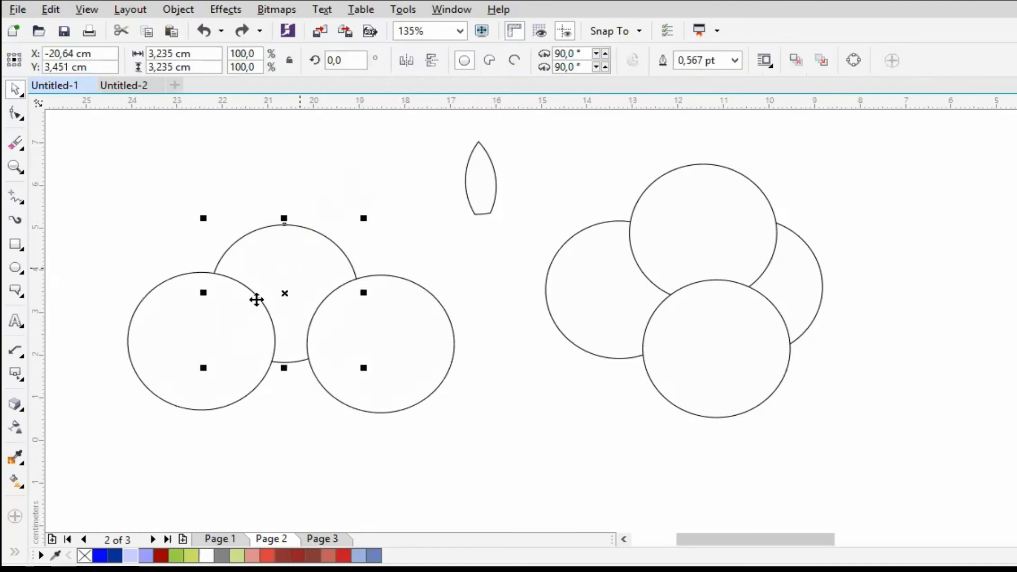
pyautogui.click(207, 346)
pyautogui.click(390, 352)
pyautogui.moveTo(95, 215); pyautogui.dragTo(511, 418)
pyautogui.click(631, 66)
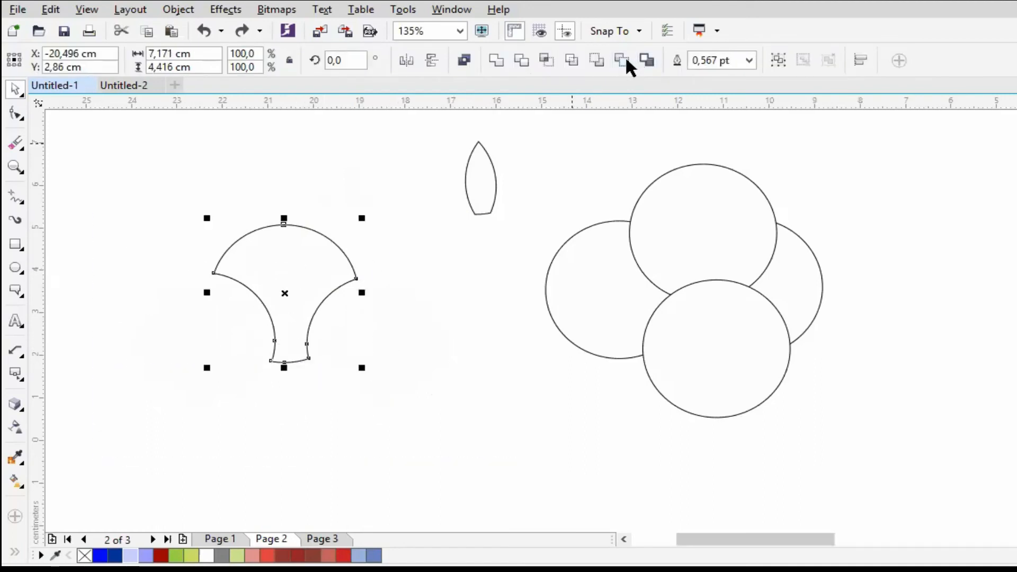
pyautogui.hotkey('ctrl', 'z')
# - Create a boundary around the three overlapping circles and move the resulting outline up clear of the originals
pyautogui.moveTo(85, 161); pyautogui.dragTo(542, 478)
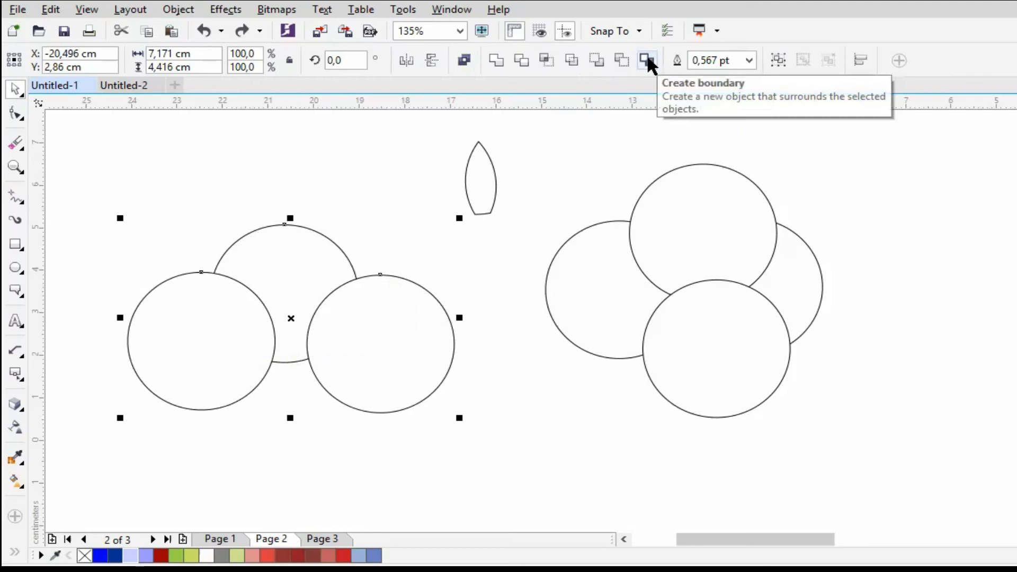
pyautogui.click(647, 60)
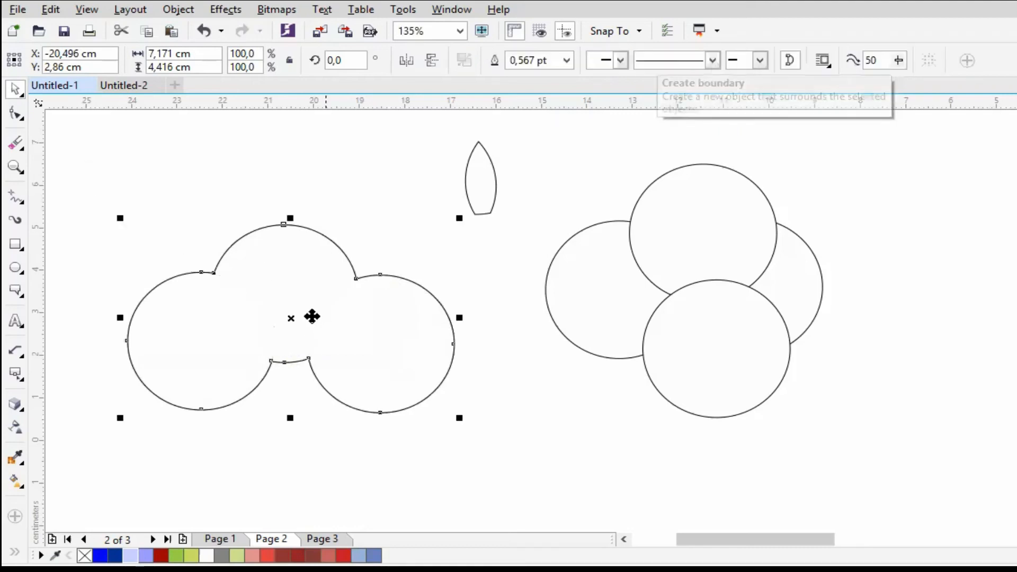
pyautogui.moveTo(309, 307); pyautogui.dragTo(210, 149)
pyautogui.moveTo(261, 173); pyautogui.dragTo(186, 137)
pyautogui.moveTo(106, 239); pyautogui.dragTo(377, 332)
pyautogui.moveTo(344, 281); pyautogui.dragTo(345, 281)
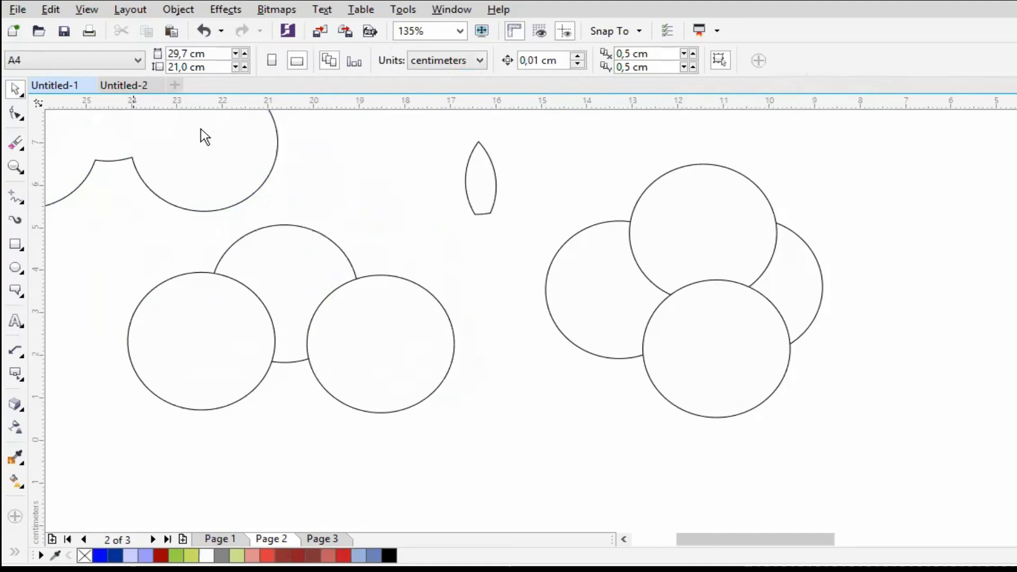
# - Delete the boundary outline above the three circles
pyautogui.click(351, 279)
pyautogui.moveTo(236, 170); pyautogui.dragTo(435, 318)
pyautogui.press('Delete')
# - Weld the three overlapping circles, move the merged shape upward, and undo both the move and the weld
pyautogui.moveTo(110, 228); pyautogui.dragTo(450, 401)
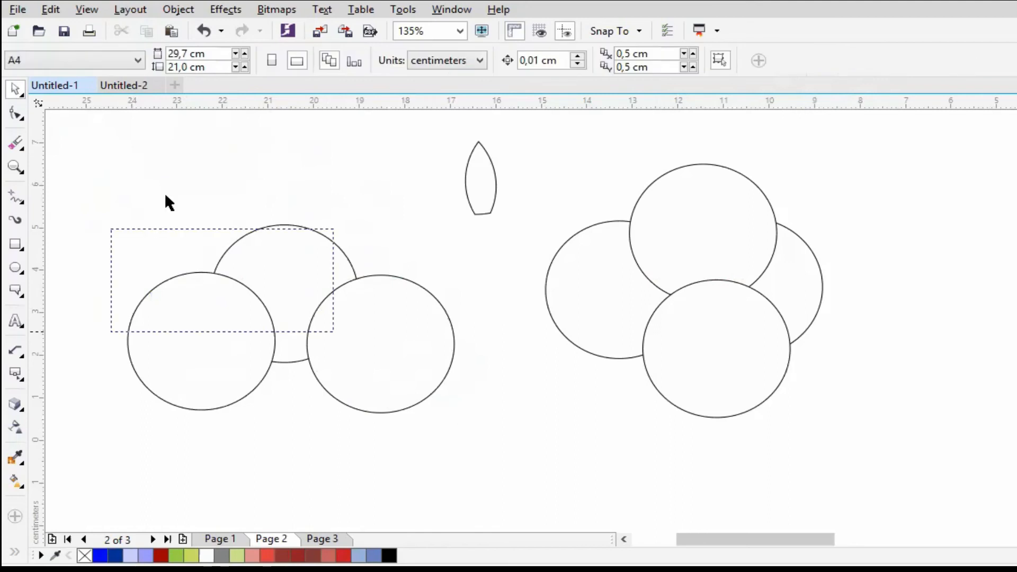
pyautogui.moveTo(379, 351); pyautogui.dragTo(485, 450)
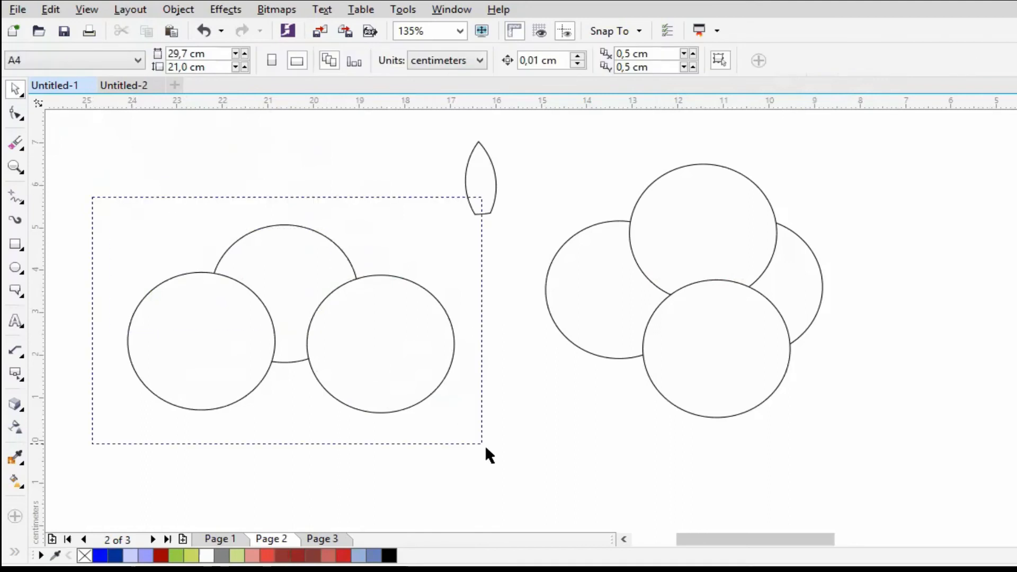
pyautogui.click(496, 65)
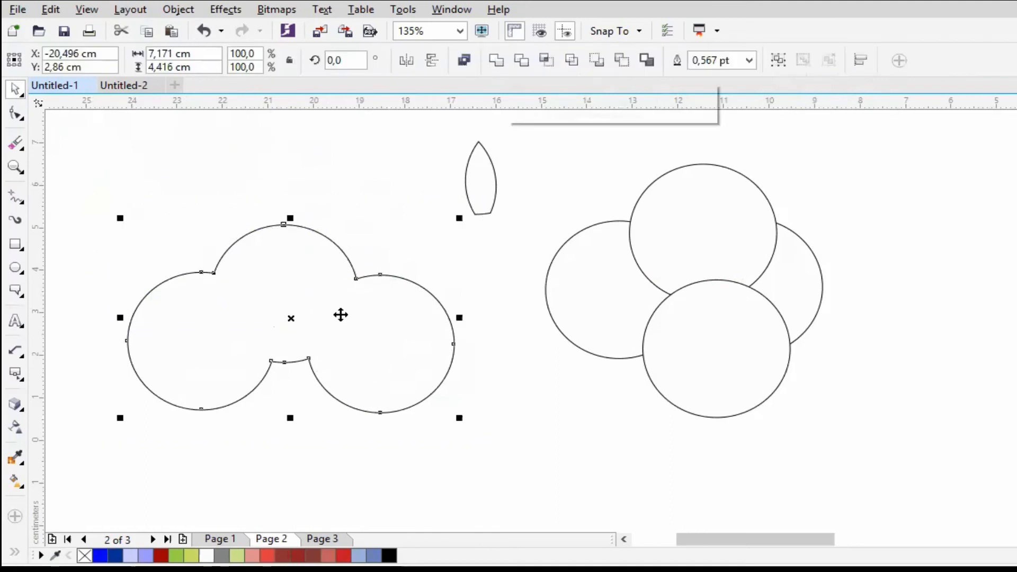
pyautogui.moveTo(373, 251); pyautogui.dragTo(376, 242)
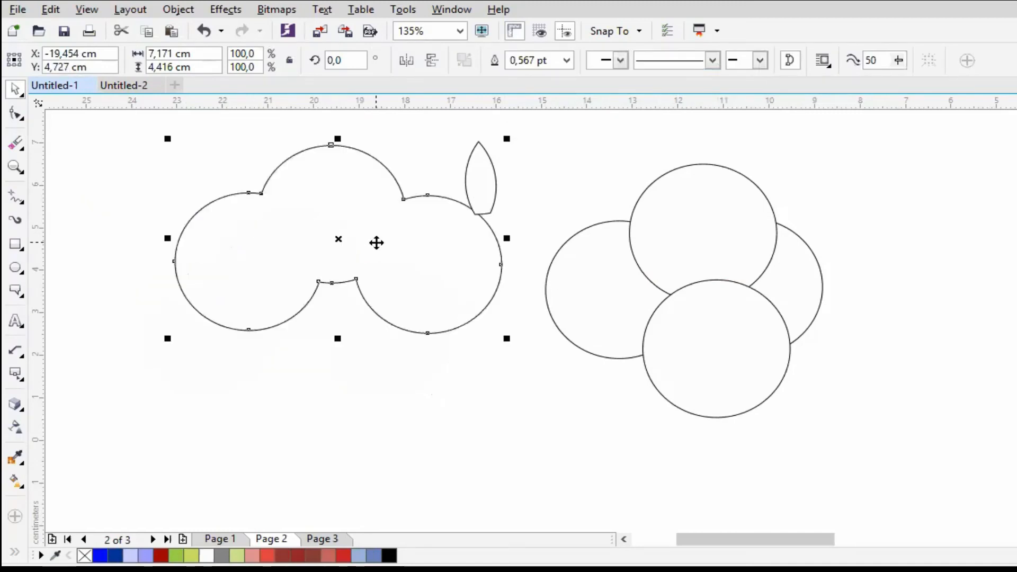
pyautogui.hotkey('ctrl', 'z')
pyautogui.hotkey('ctrl', 'z')
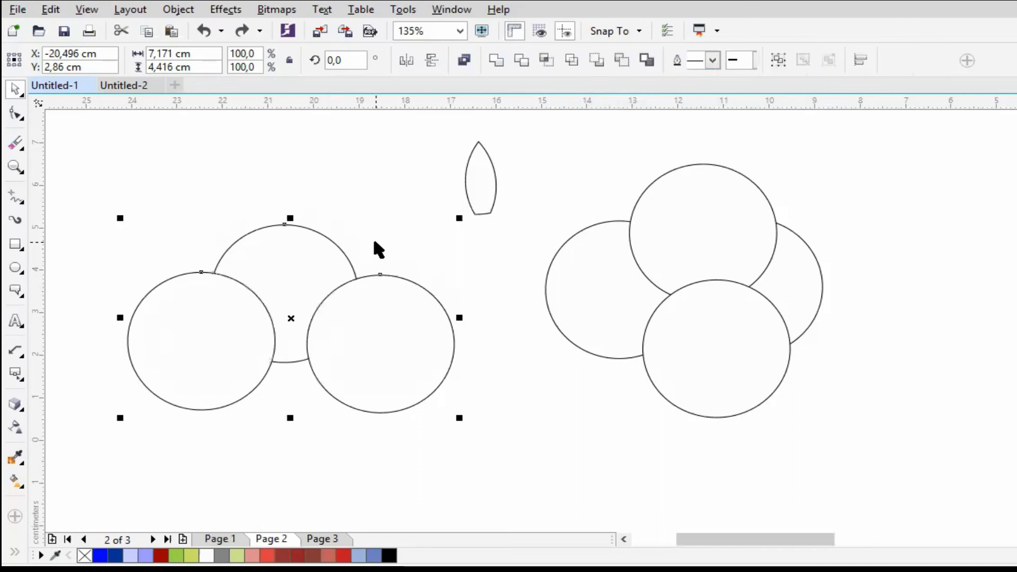
# - Create a boundary around the three circles again, pull the outline off the originals, and undo both actions
pyautogui.click(497, 60)
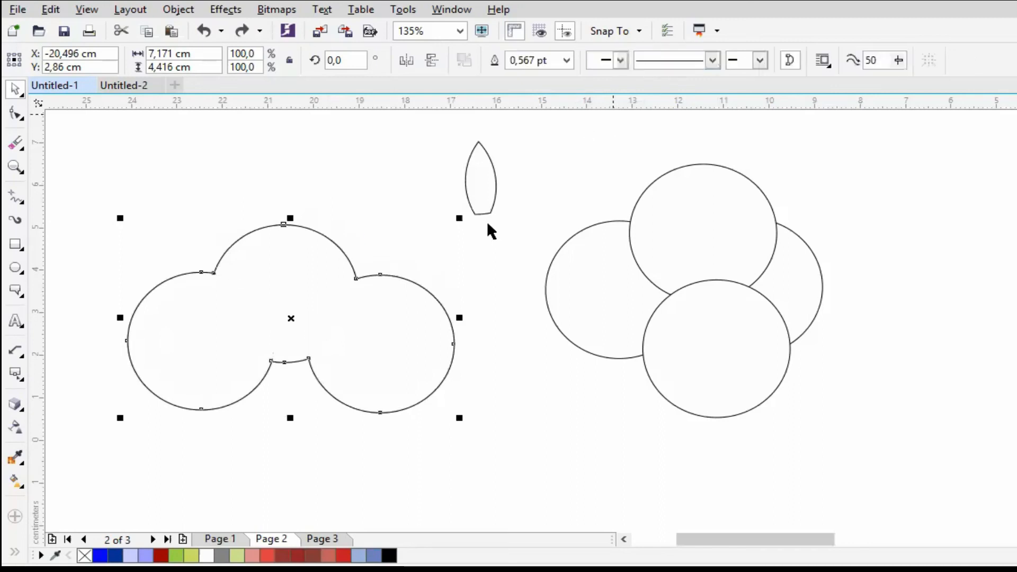
pyautogui.moveTo(374, 288); pyautogui.dragTo(497, 250)
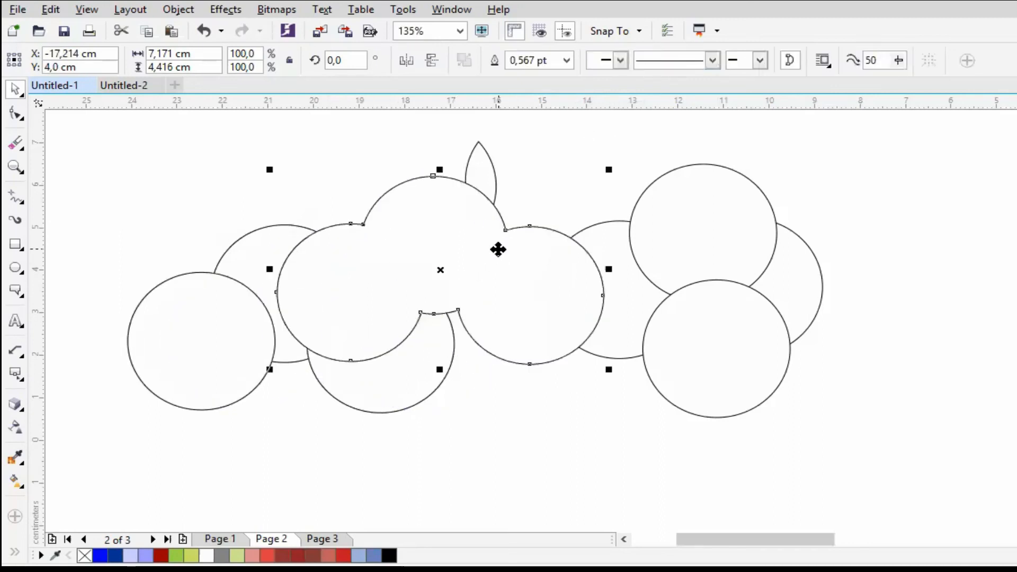
pyautogui.hotkey('ctrl', 'z')
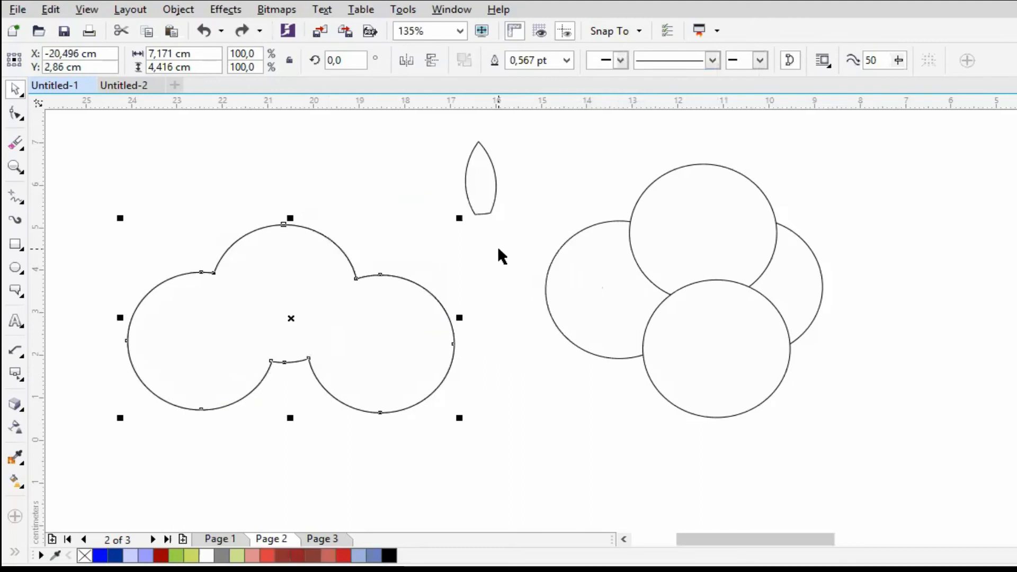
pyautogui.hotkey('ctrl', 'z')
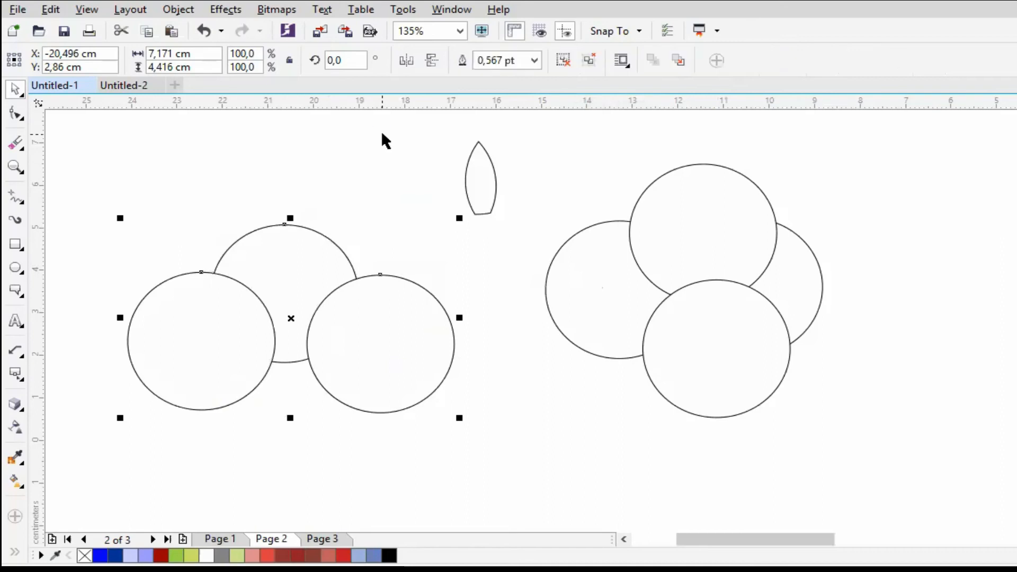
# - Group the three circles, move the group around, and undo the moves and the grouping
pyautogui.click(401, 276)
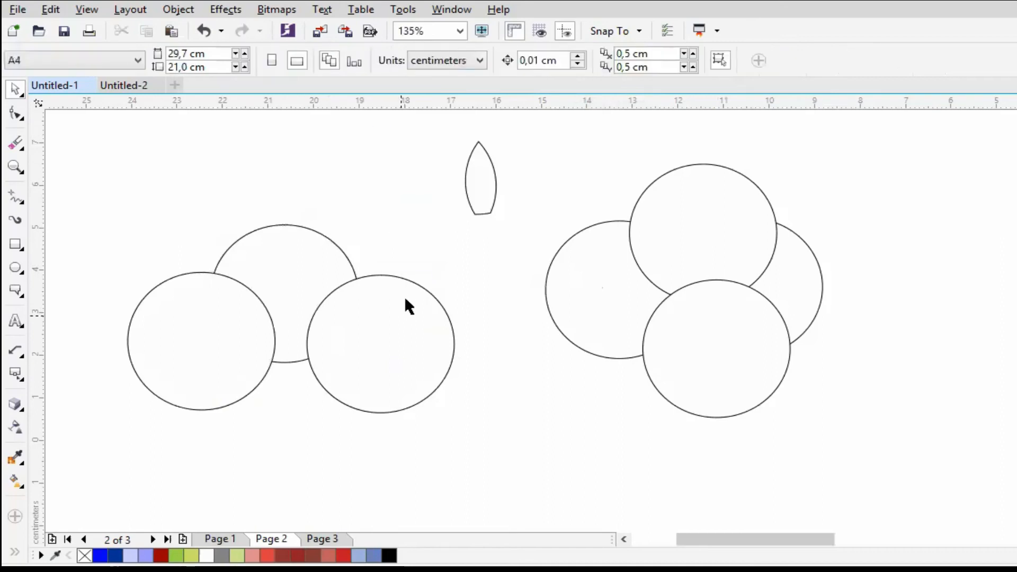
pyautogui.moveTo(399, 315); pyautogui.dragTo(474, 279)
pyautogui.hotkey('ctrl', 'z')
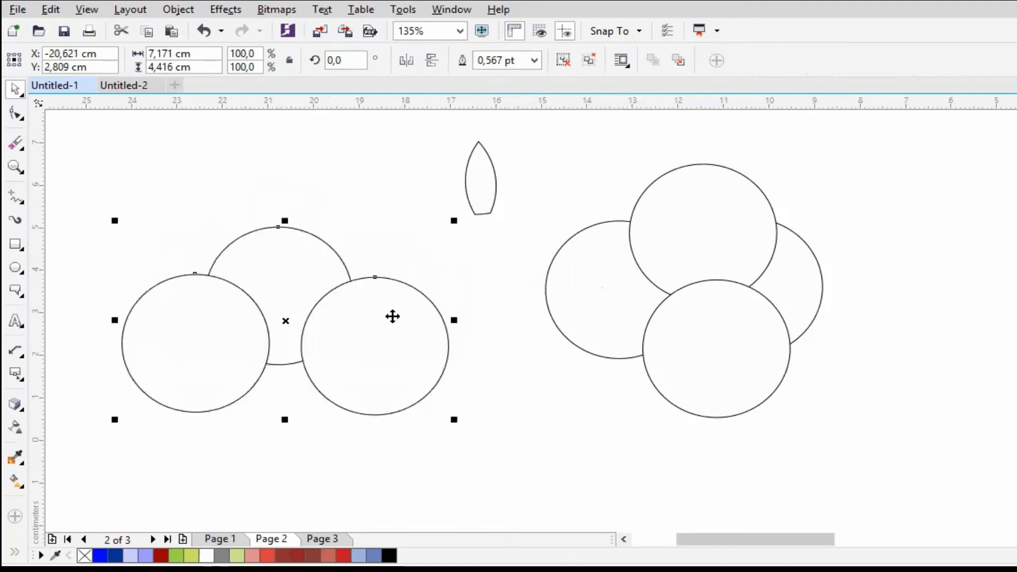
pyautogui.hotkey('ctrl', 'z')
pyautogui.hotkey('ctrl', 'z')
pyautogui.hotkey('ctrl', 'z')
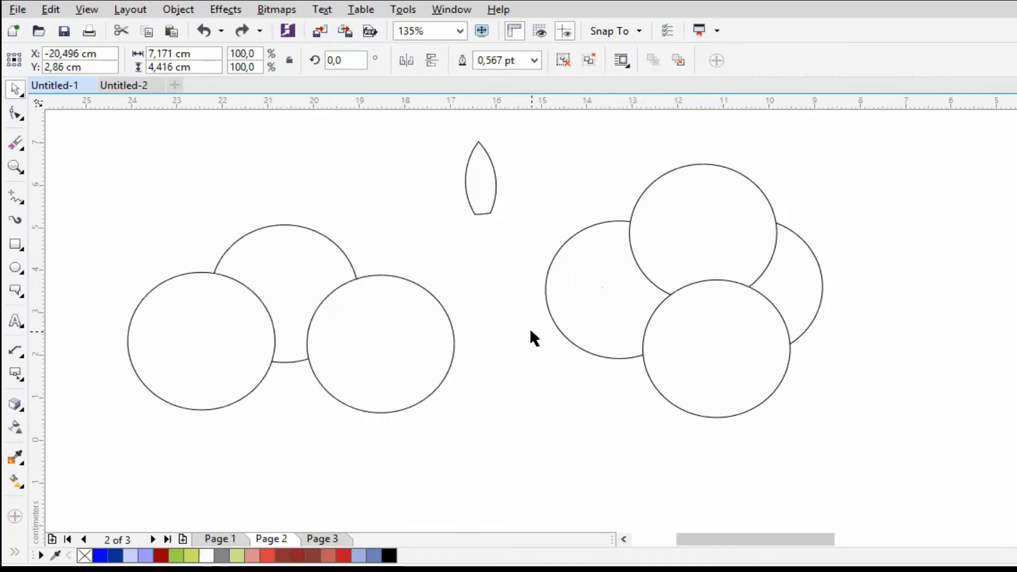
pyautogui.click(530, 329)
pyautogui.moveTo(544, 445); pyautogui.dragTo(81, 179)
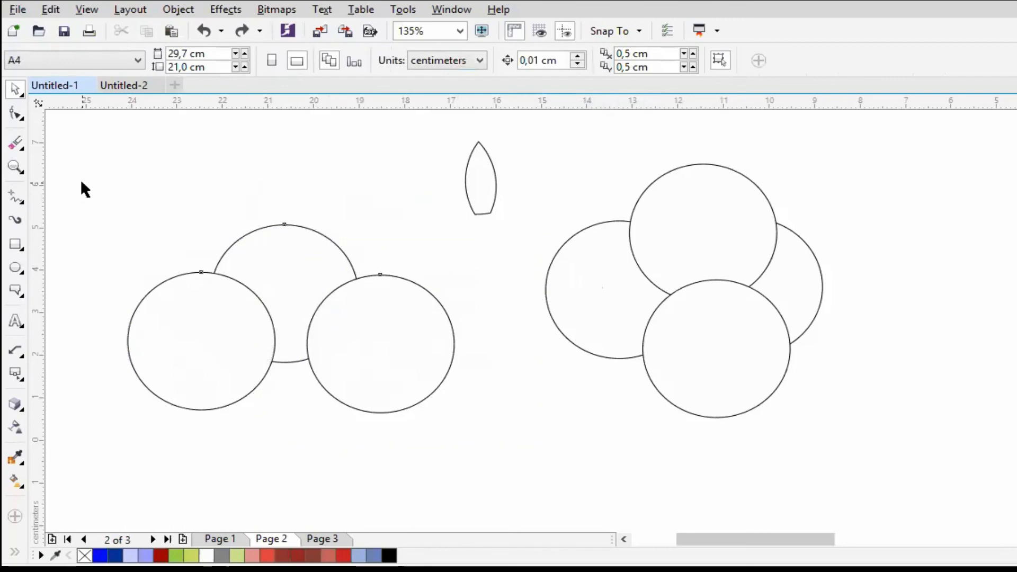
# - Move the right front circle out to the four-circle cluster and slide the left one further over the rear circle
pyautogui.click(380, 206)
pyautogui.moveTo(389, 327); pyautogui.dragTo(523, 356)
pyautogui.moveTo(247, 341); pyautogui.dragTo(278, 317)
# - Group the two remaining overlapping circles and move them together as one object
pyautogui.moveTo(106, 178); pyautogui.dragTo(414, 432)
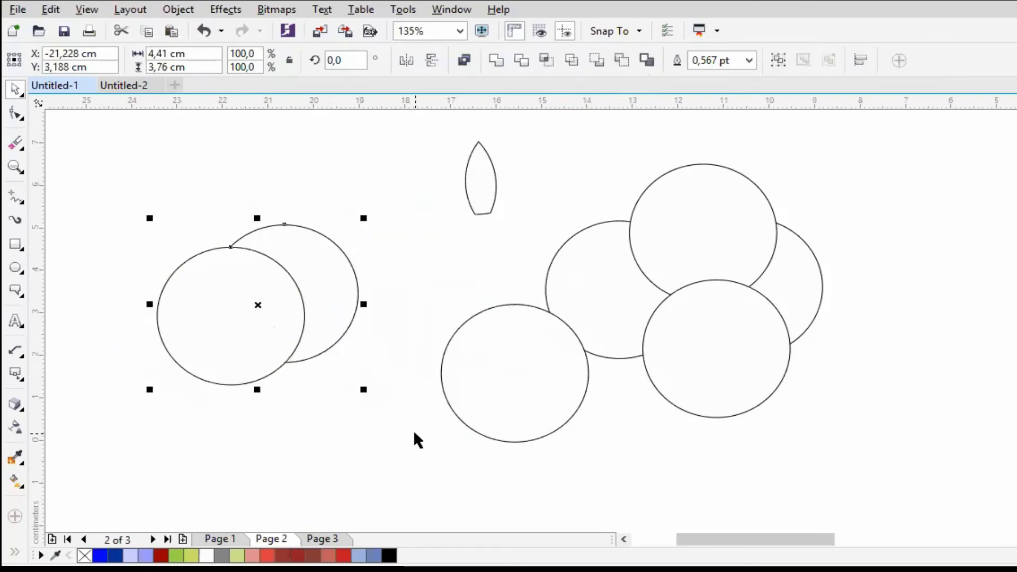
pyautogui.hotkey('ctrl', 'g')
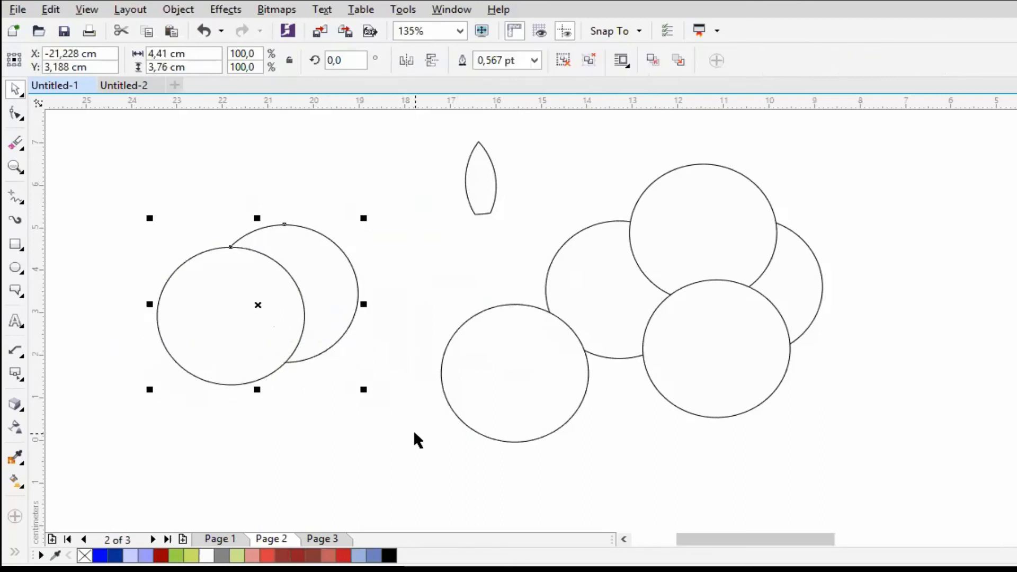
pyautogui.click(371, 401)
pyautogui.moveTo(247, 304); pyautogui.dragTo(203, 287)
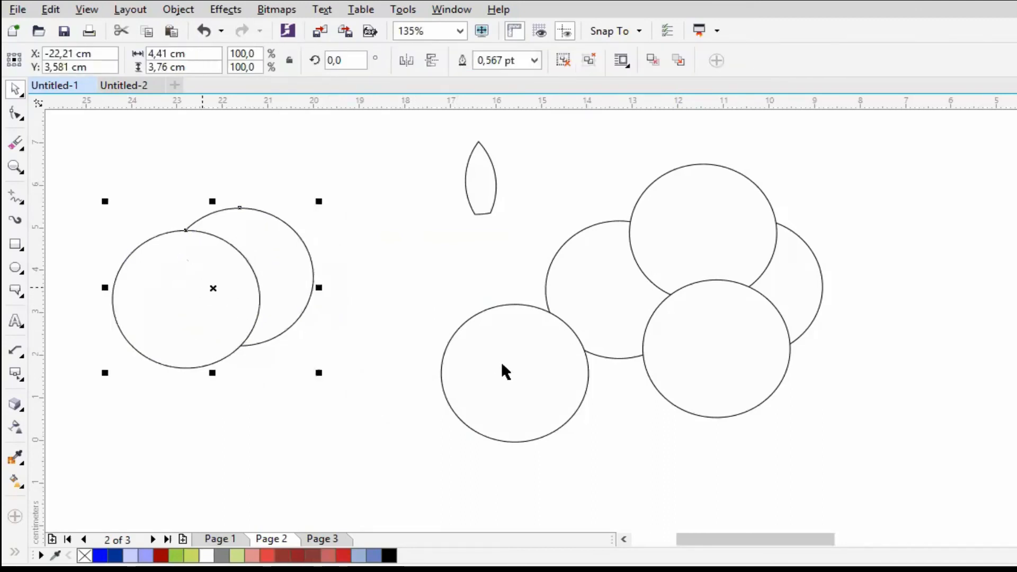
# - Rearrange the circle cluster and place the loose circle at its lower left, overlapping the others
pyautogui.moveTo(481, 375); pyautogui.dragTo(707, 221)
pyautogui.moveTo(580, 257); pyautogui.dragTo(656, 273)
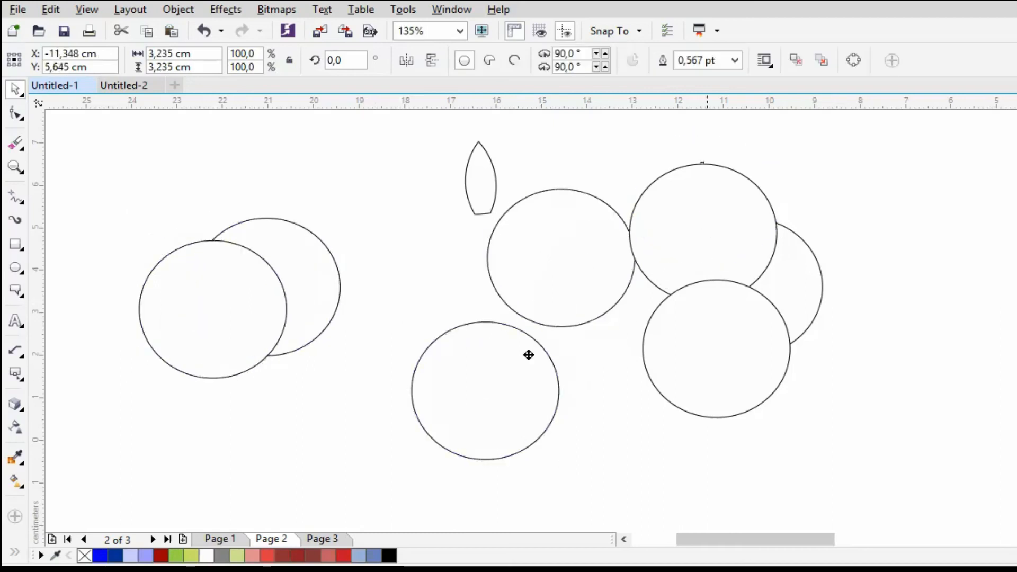
# - Ungroup the two overlapping circles and pull the rear circle away from the front one
pyautogui.moveTo(109, 198); pyautogui.dragTo(390, 409)
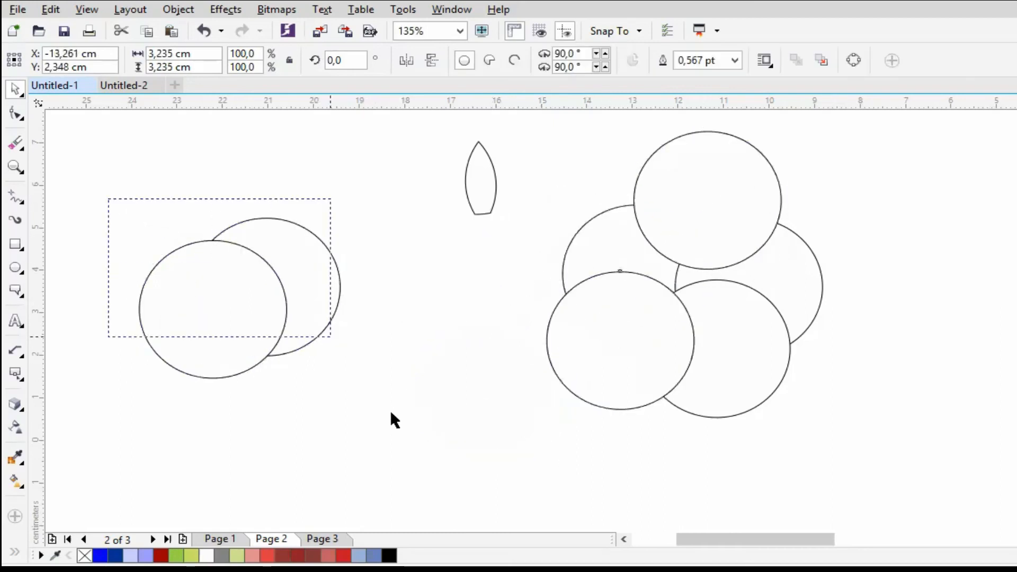
pyautogui.click(281, 303)
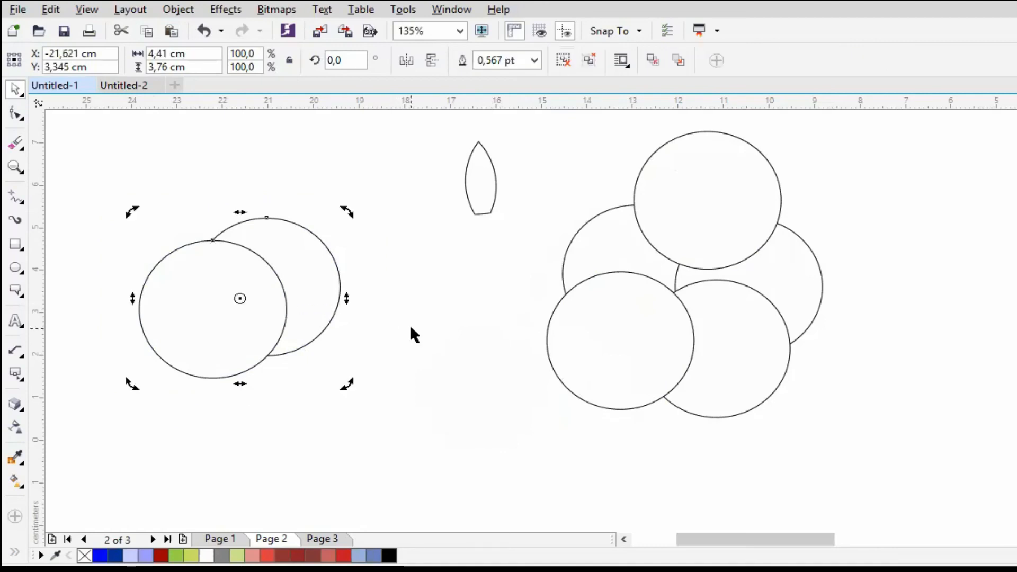
pyautogui.click(249, 298)
pyautogui.hotkey('ctrl', 'v')
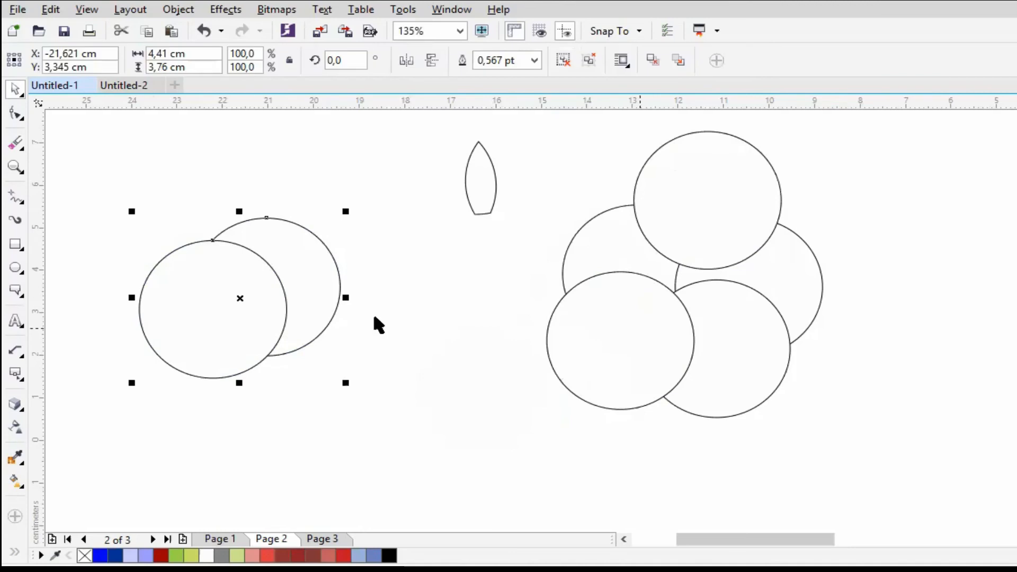
pyautogui.hotkey('ctrl', 'u')
pyautogui.press('Escape')
pyautogui.moveTo(299, 273); pyautogui.dragTo(455, 240)
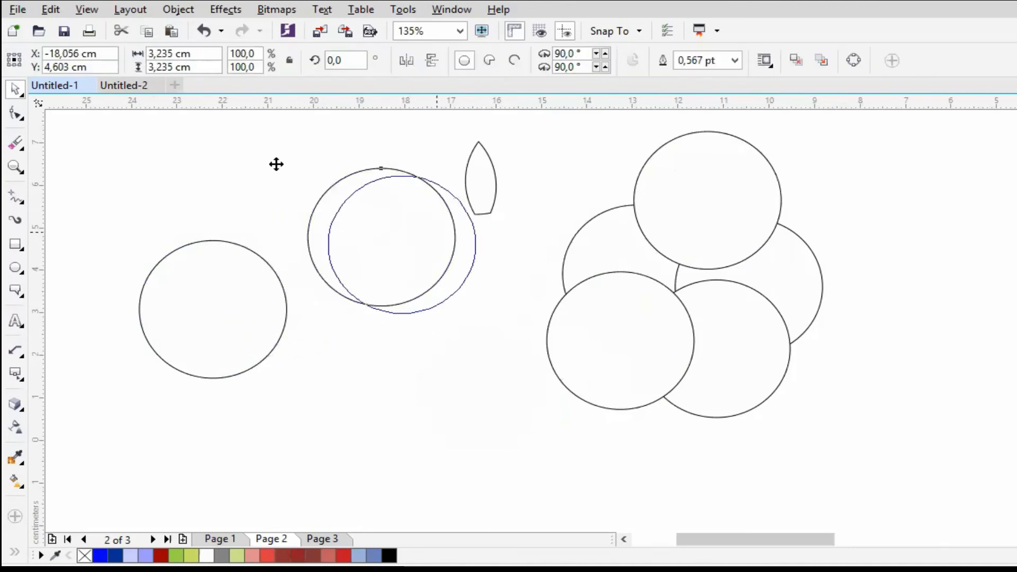
# - Move the two separated circles into the empty space beside the greeting card page so they overlap side by side
pyautogui.click(16, 167)
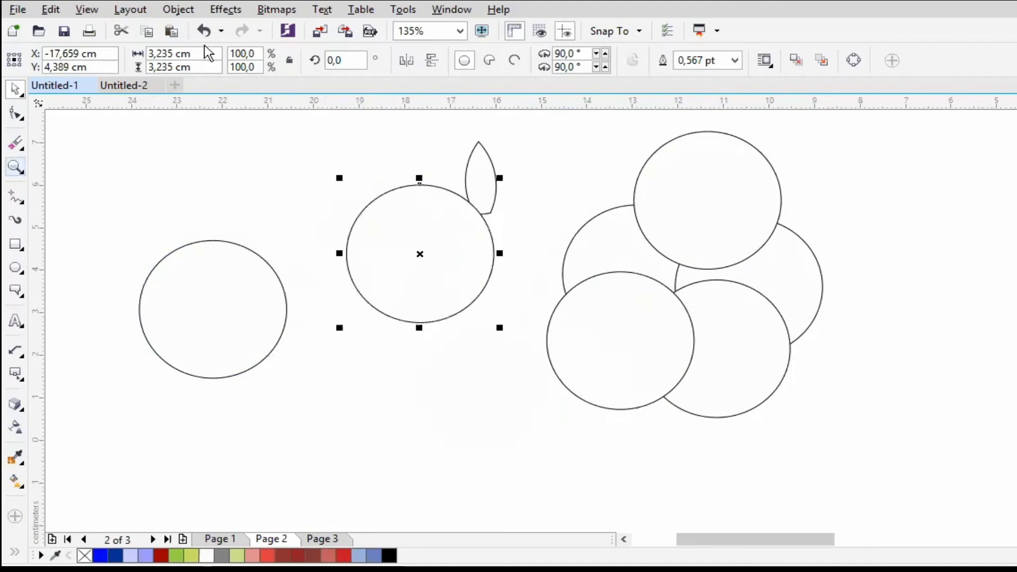
pyautogui.click(215, 60)
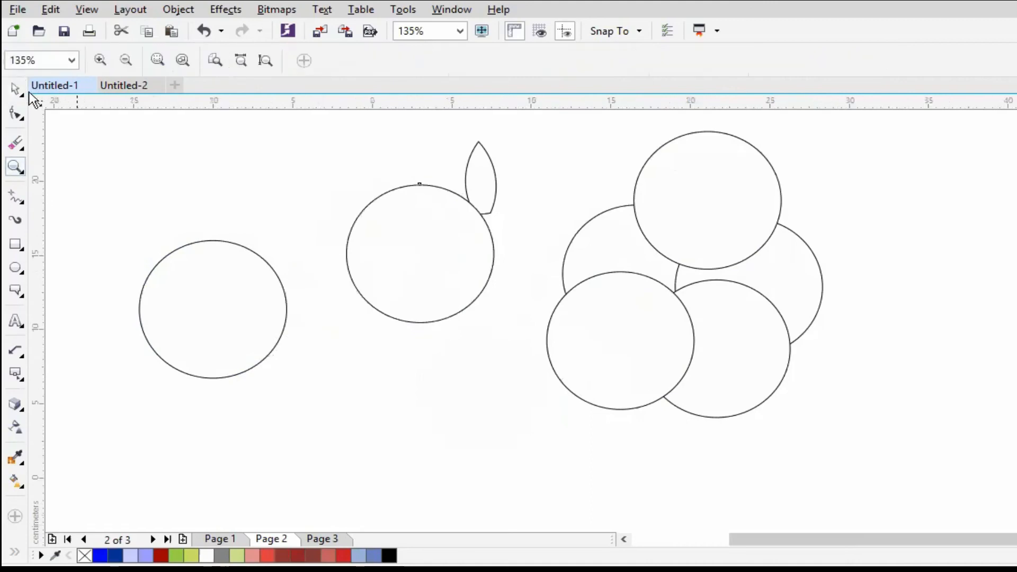
pyautogui.press('F4')
pyautogui.click(15, 89)
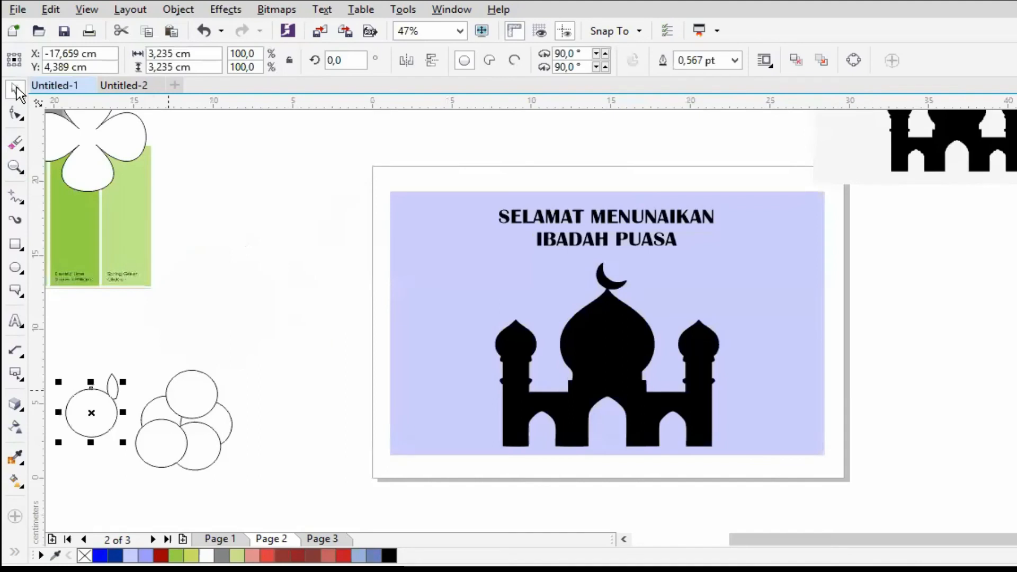
pyautogui.hotkey('ctrl', 'r')
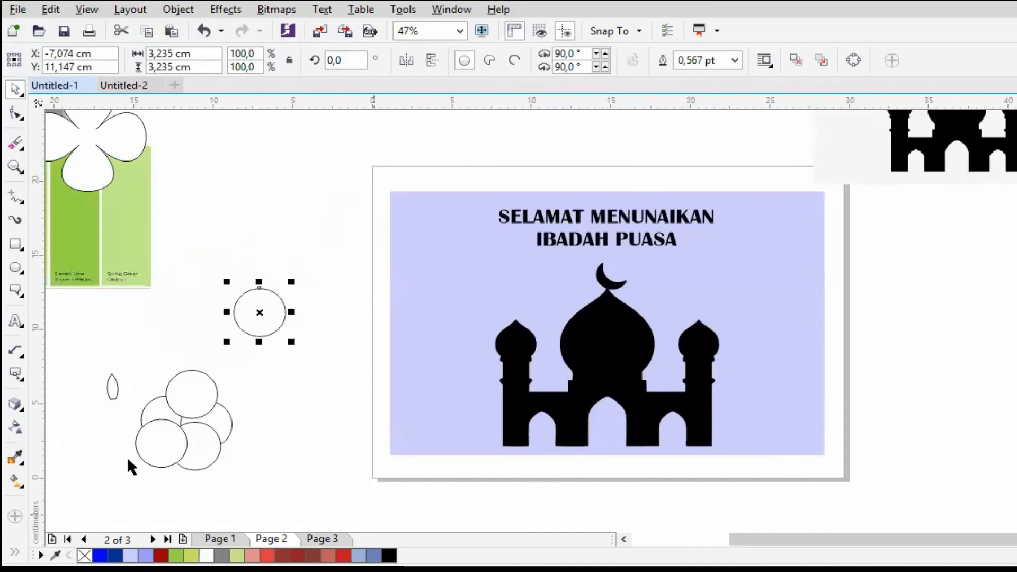
pyautogui.click(622, 539)
pyautogui.moveTo(132, 433); pyautogui.dragTo(399, 310)
pyautogui.click(413, 237)
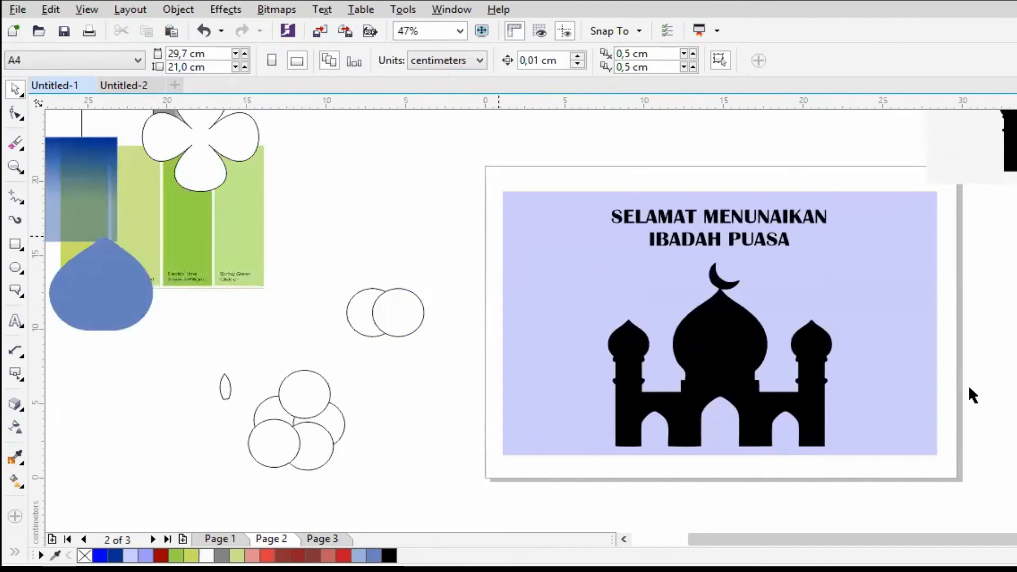
# - Move the circle cluster and the small leaf shape together to just above the overlapping pair of circles
pyautogui.moveTo(193, 347); pyautogui.dragTo(397, 502)
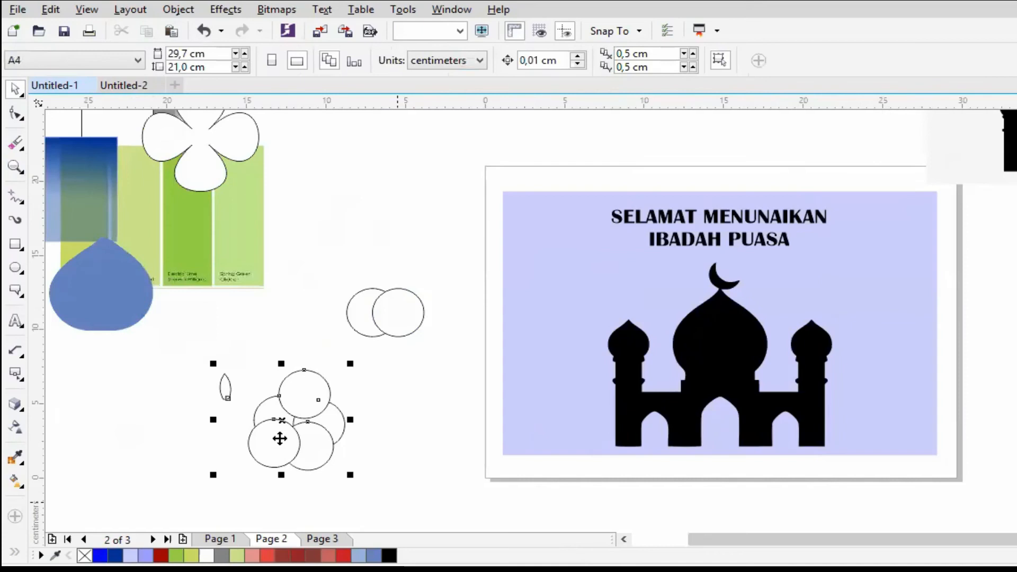
pyautogui.moveTo(279, 421); pyautogui.dragTo(392, 231)
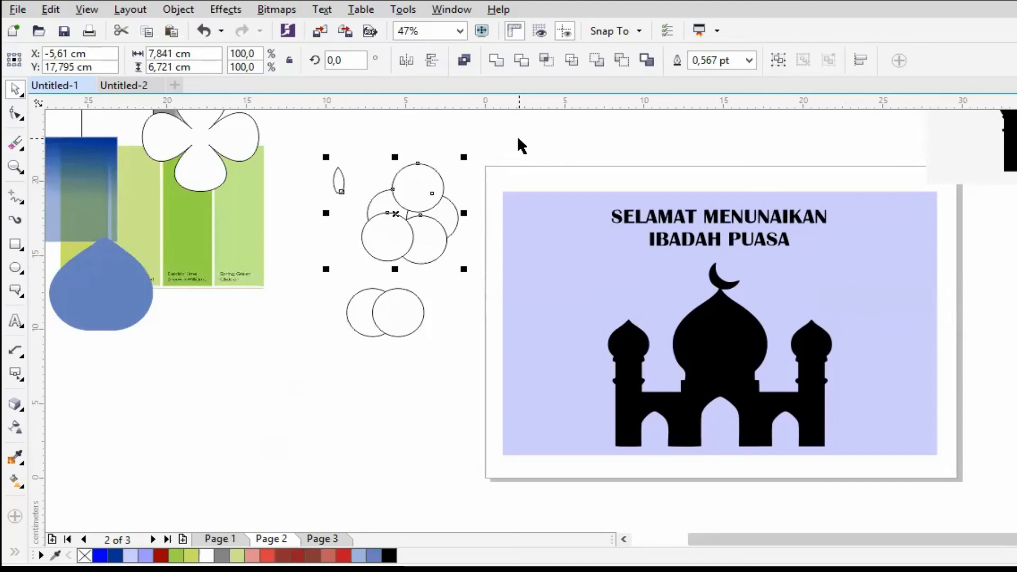
# - Move the front circle of the overlapping pair straight down, clear of the other circle
pyautogui.click(416, 298)
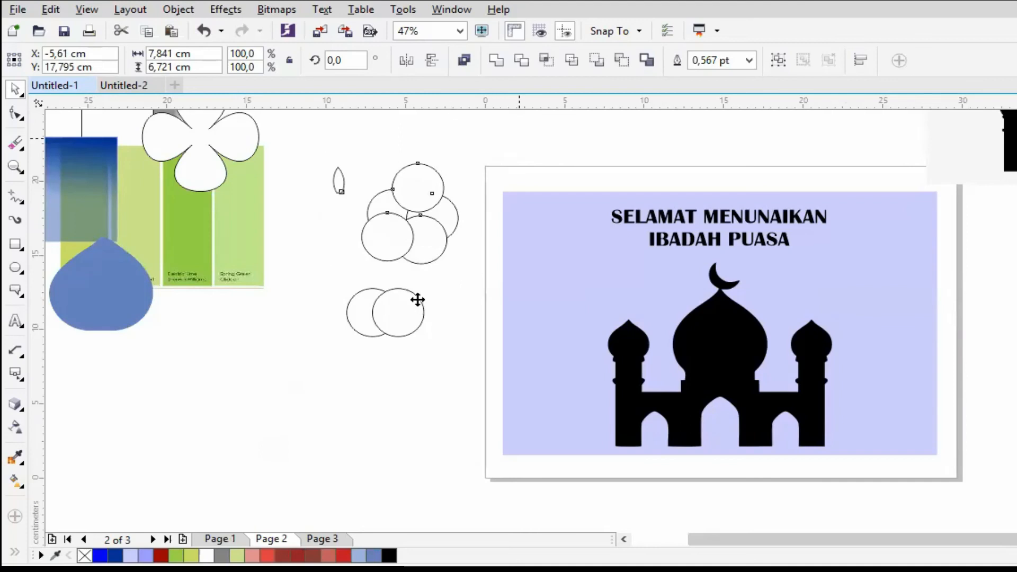
pyautogui.click(413, 327)
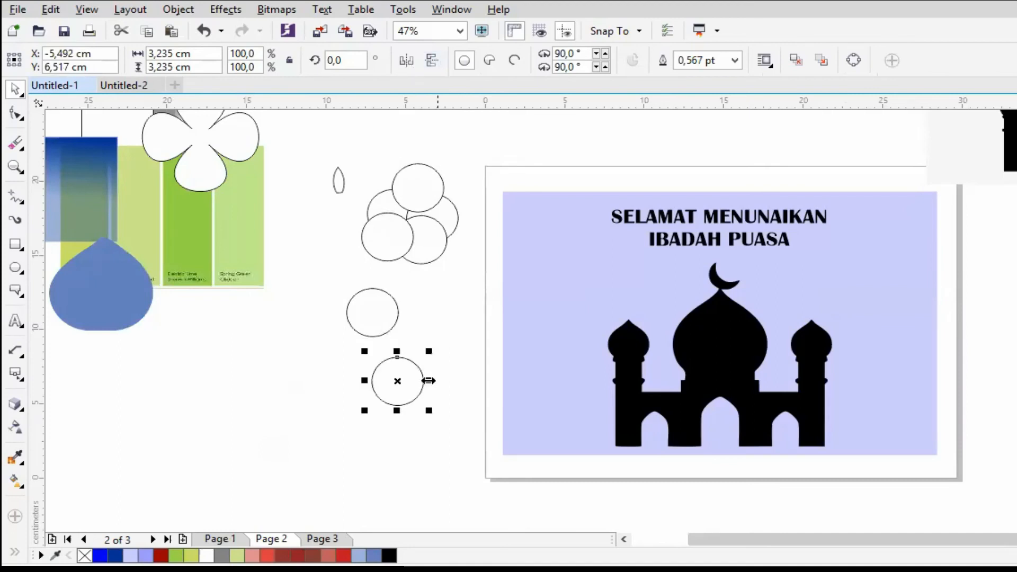
# - Stretch the lower circle into an ellipse about 5.8 cm wide and draw a rectangle about 4 by 5.2 cm beside it
pyautogui.moveTo(428, 380); pyautogui.dragTo(470, 381)
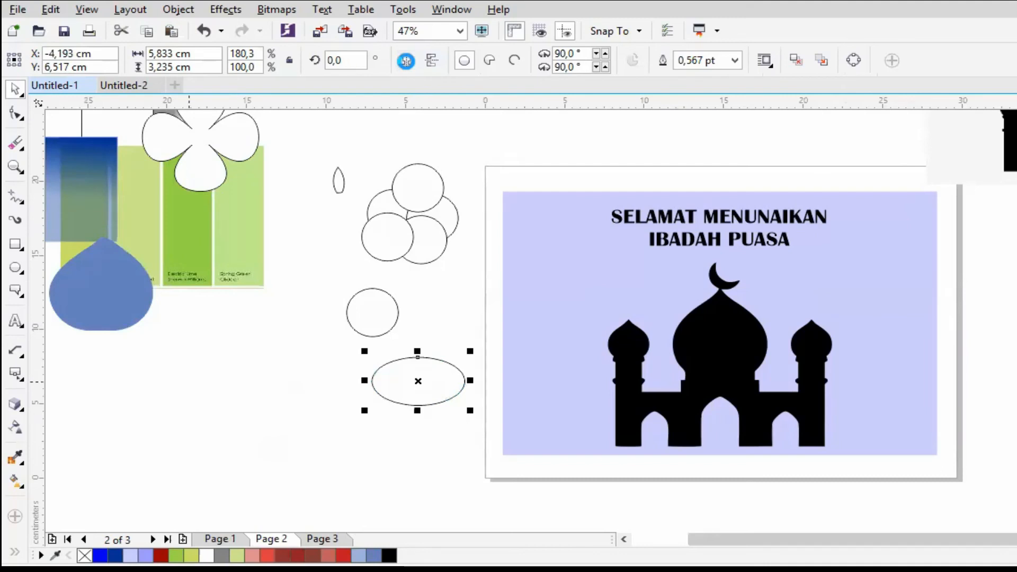
pyautogui.click(20, 246)
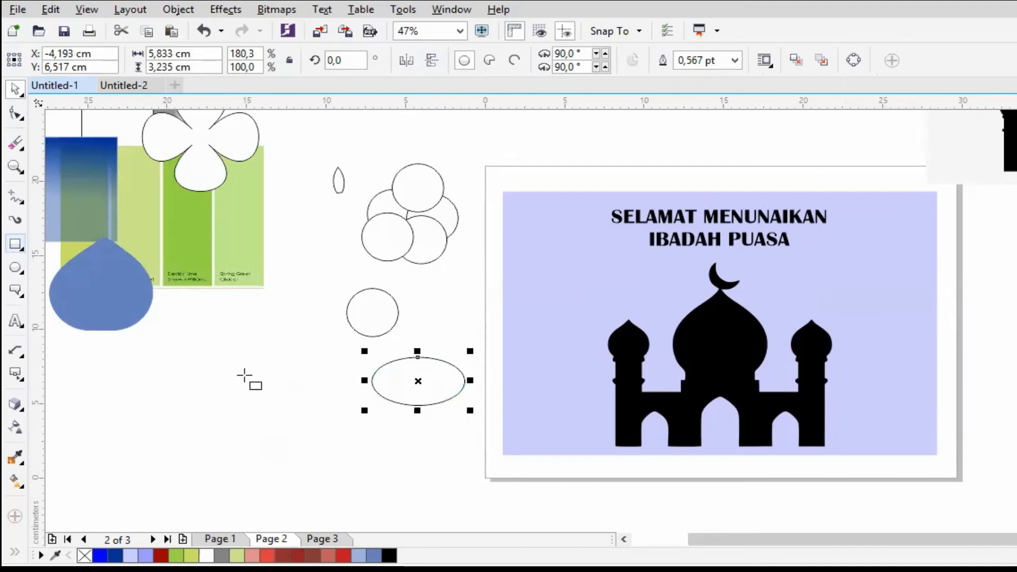
pyautogui.moveTo(236, 337); pyautogui.dragTo(300, 415)
pyautogui.click(15, 89)
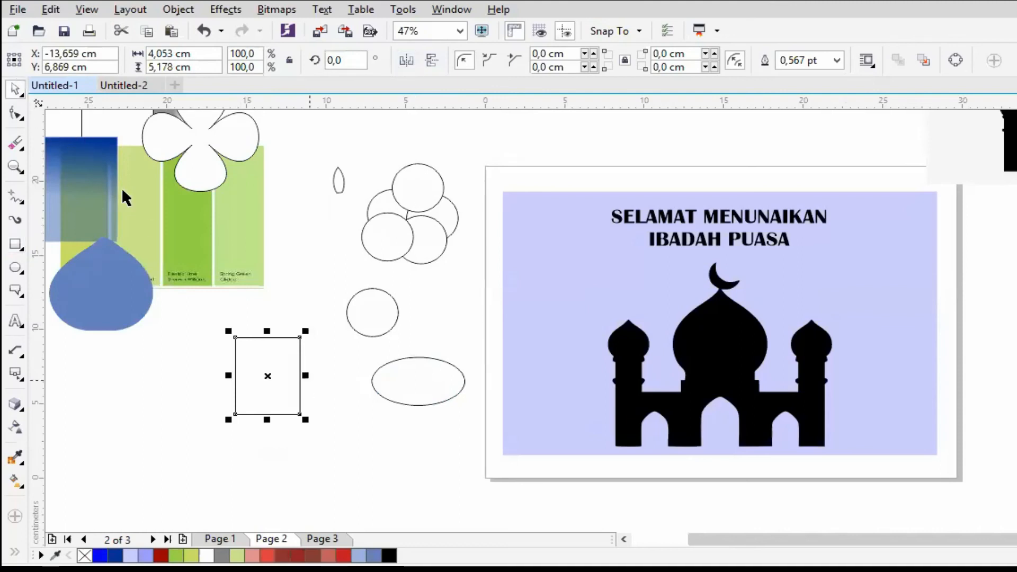
# - Move the blue dome into the empty space and reshape its right side into a pointed tip, smoothing the curve beneath it
pyautogui.moveTo(246, 373); pyautogui.dragTo(250, 369)
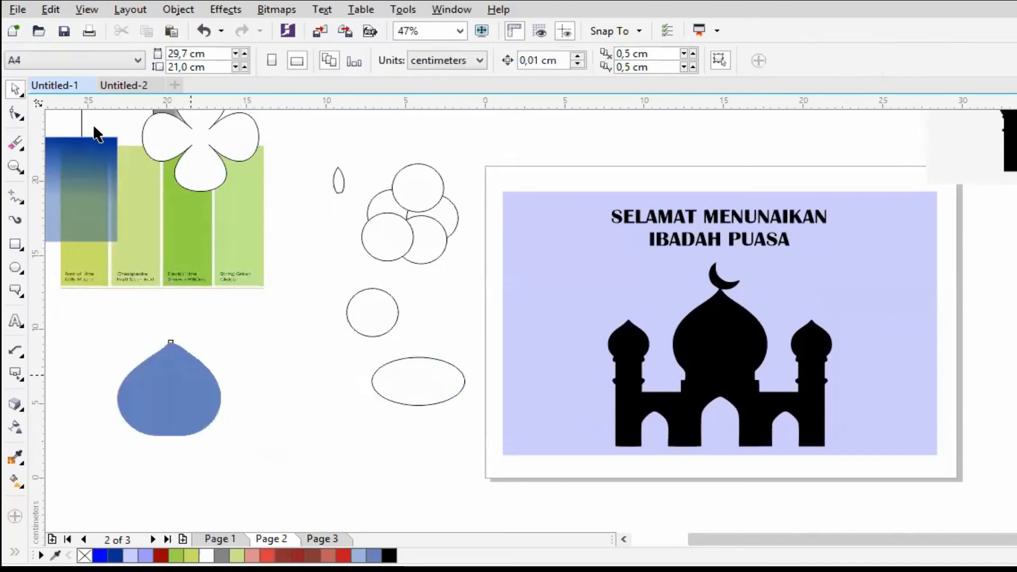
pyautogui.click(14, 112)
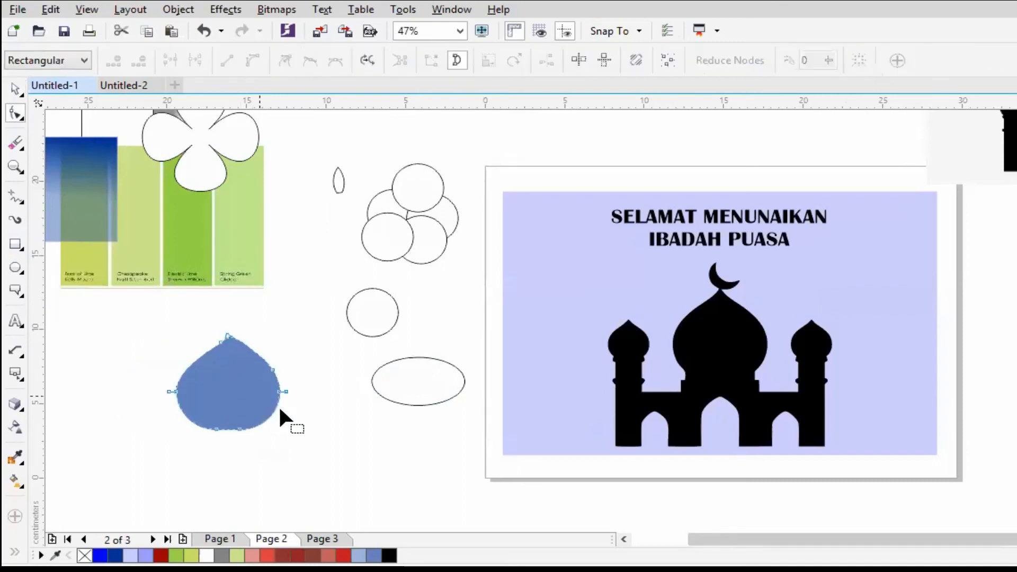
pyautogui.moveTo(282, 392); pyautogui.dragTo(318, 392)
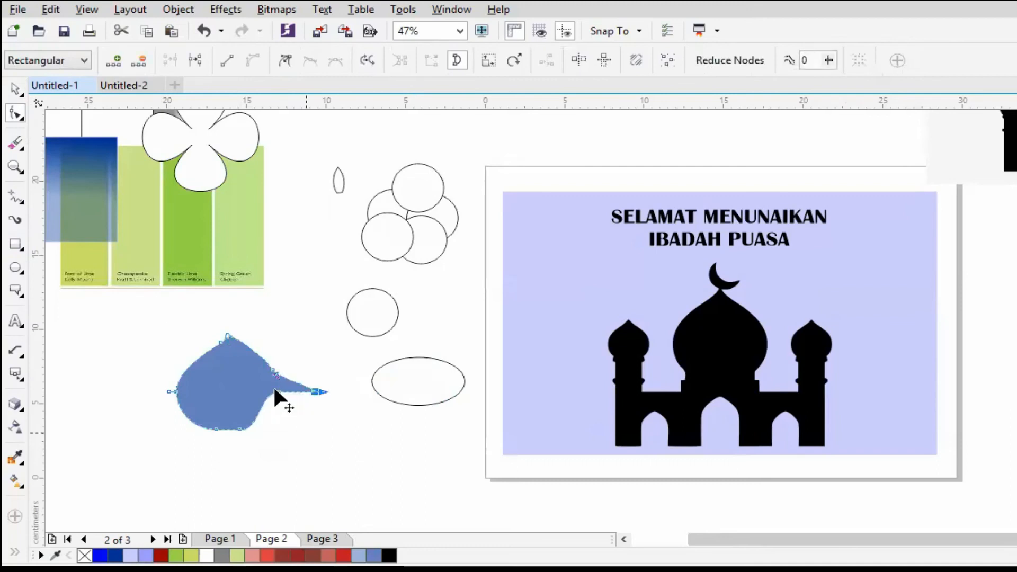
pyautogui.click(276, 392)
pyautogui.moveTo(283, 412); pyautogui.dragTo(289, 414)
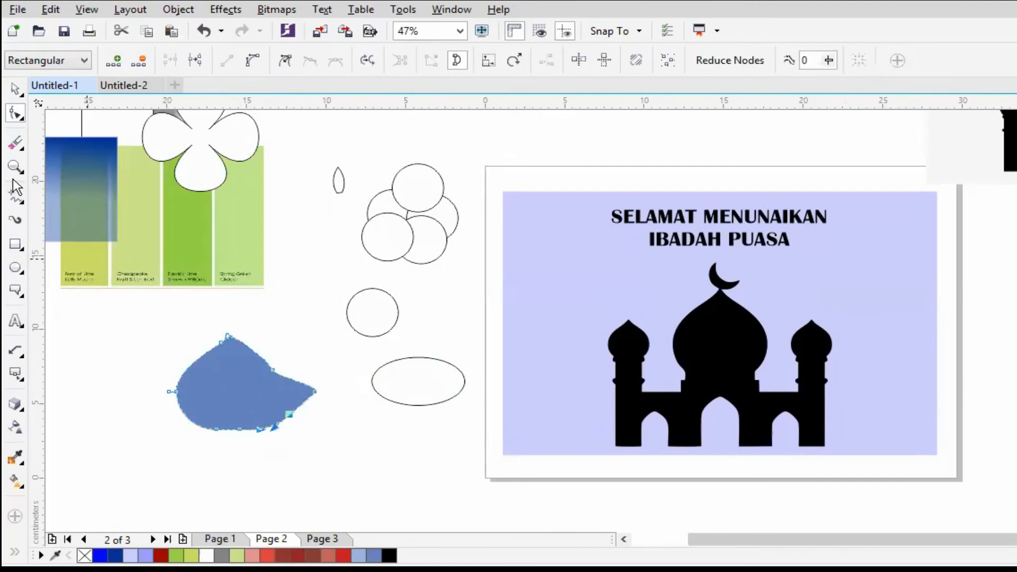
pyautogui.click(24, 100)
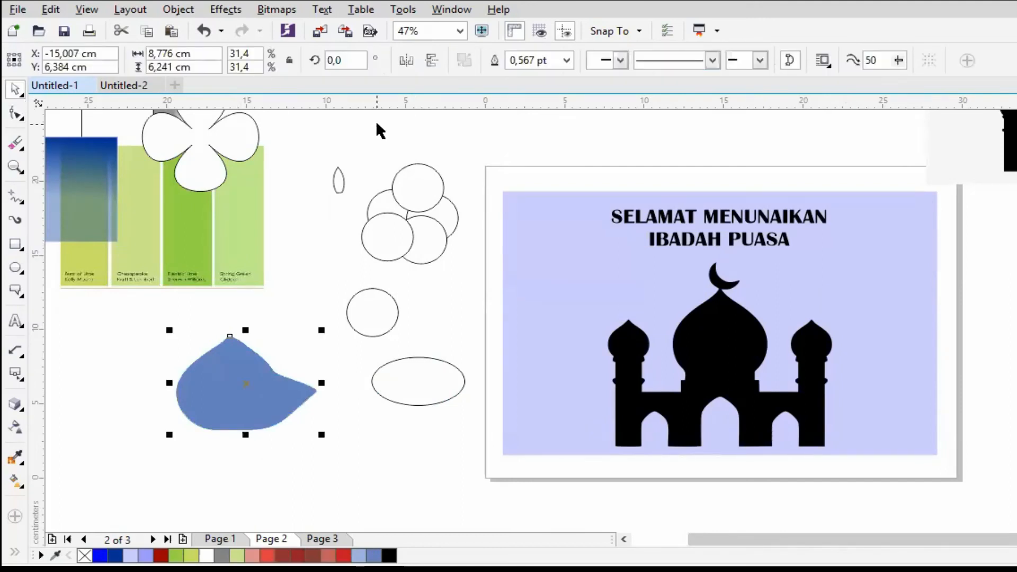
# - Mirror the reshaped blue dome horizontally and vertically, and return it to its original orientation
pyautogui.click(406, 60)
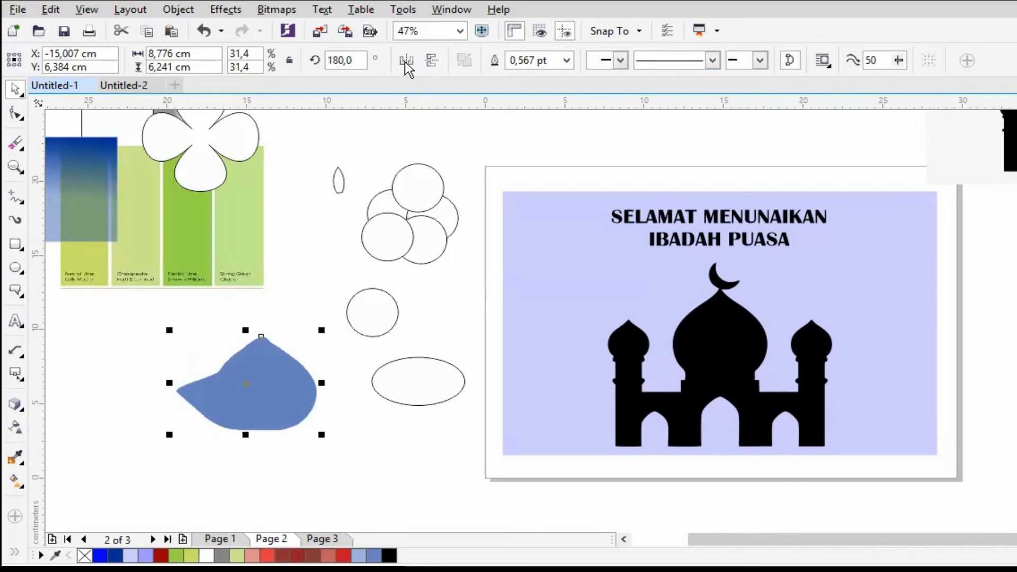
pyautogui.click(432, 60)
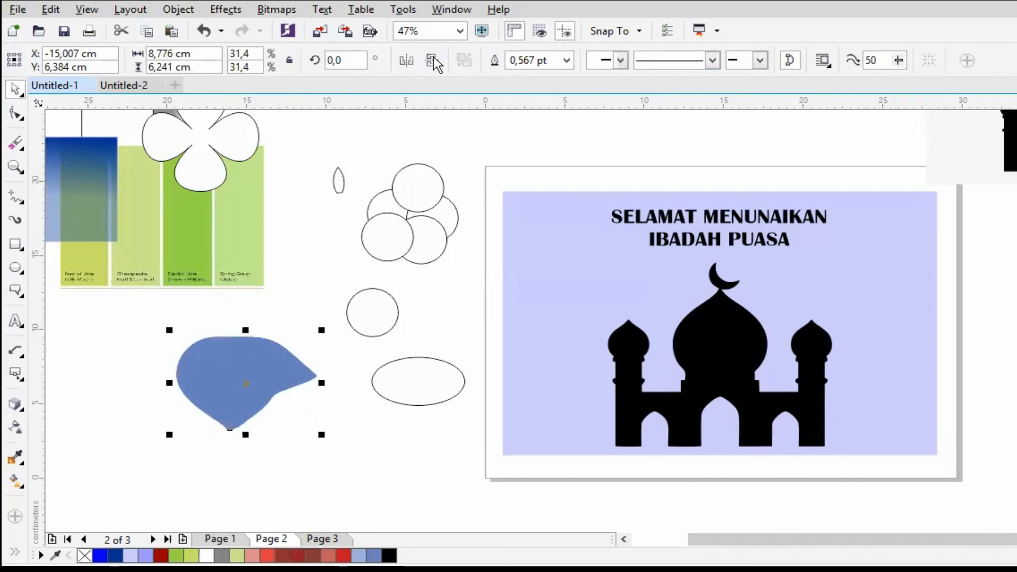
pyautogui.click(432, 60)
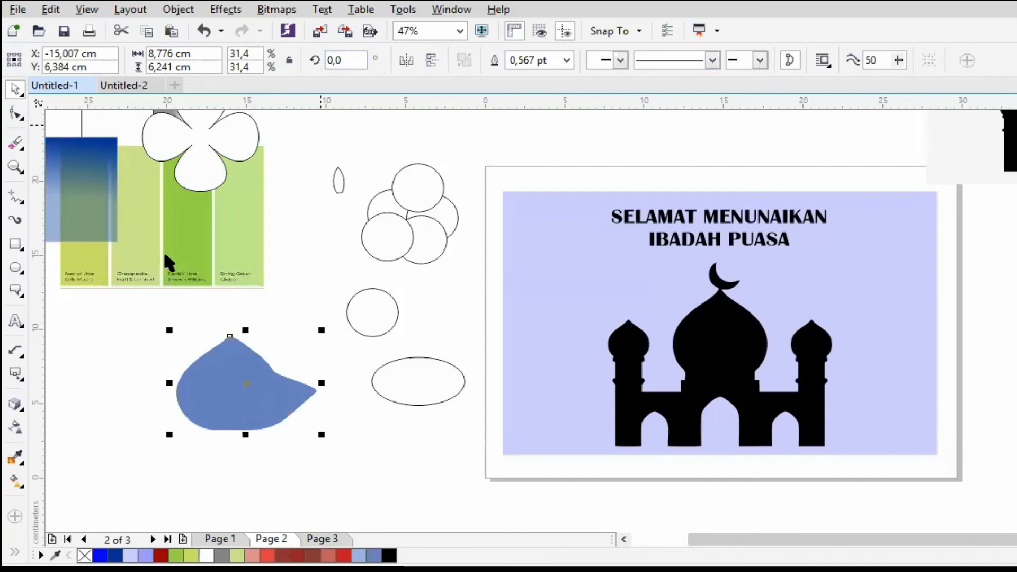
pyautogui.click(358, 61)
pyautogui.press('Return')
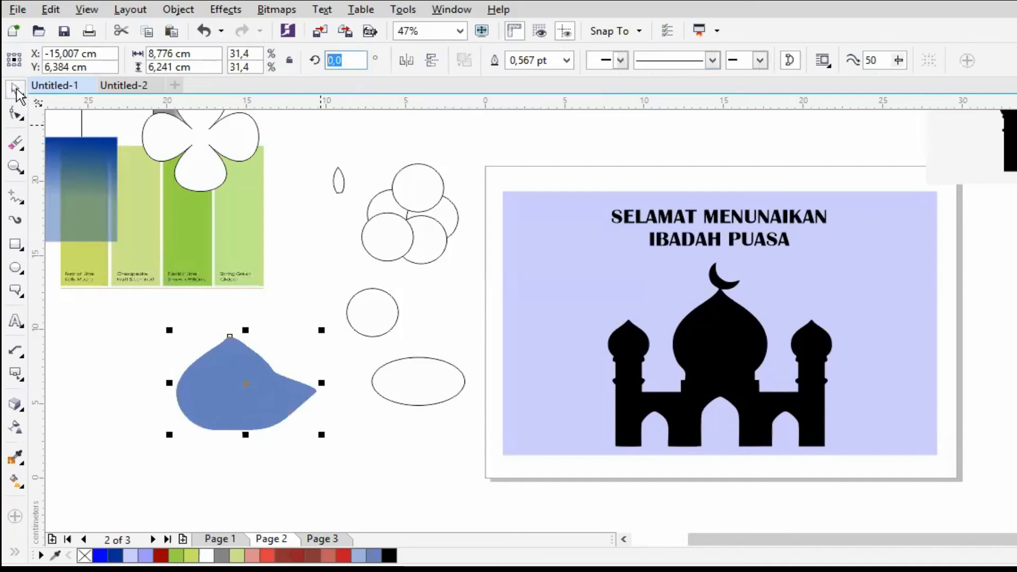
# - Move the blue shape aside below the colour swatches and place a narrow rectangle about 2 by 7.1 cm in the empty space
pyautogui.moveTo(244, 404); pyautogui.dragTo(170, 393)
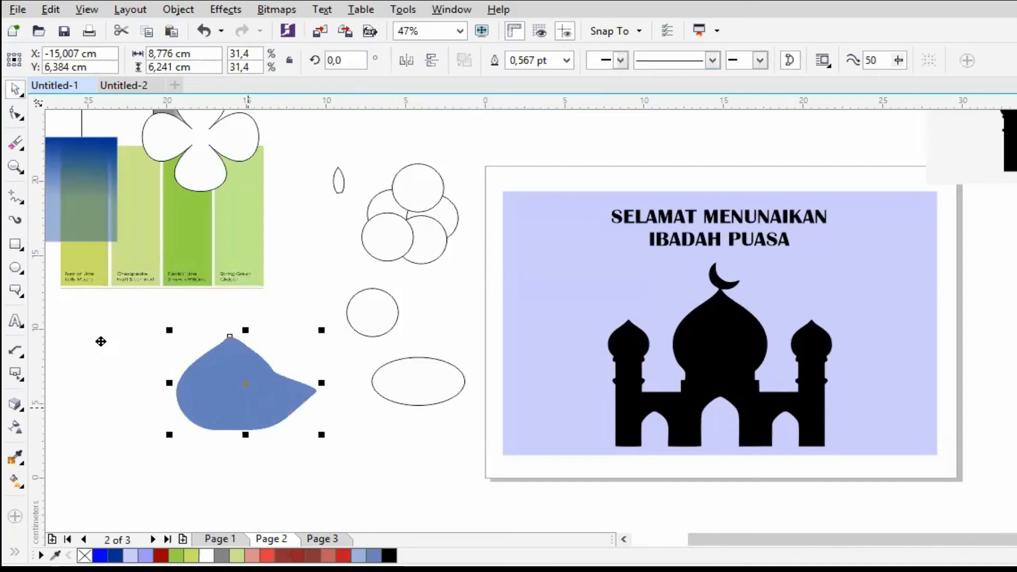
pyautogui.moveTo(101, 341); pyautogui.dragTo(93, 331)
pyautogui.click(15, 266)
pyautogui.press('F6')
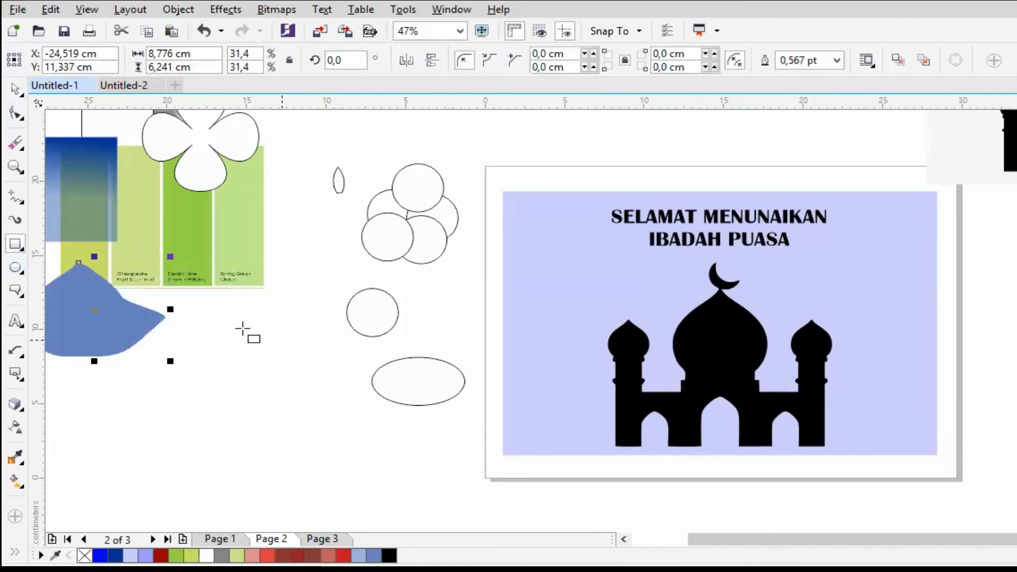
pyautogui.moveTo(244, 328)
pyautogui.mouseDown()
pyautogui.moveTo(268, 406)
pyautogui.moveTo(259, 381)
pyautogui.mouseUp()
pyautogui.click(17, 89)
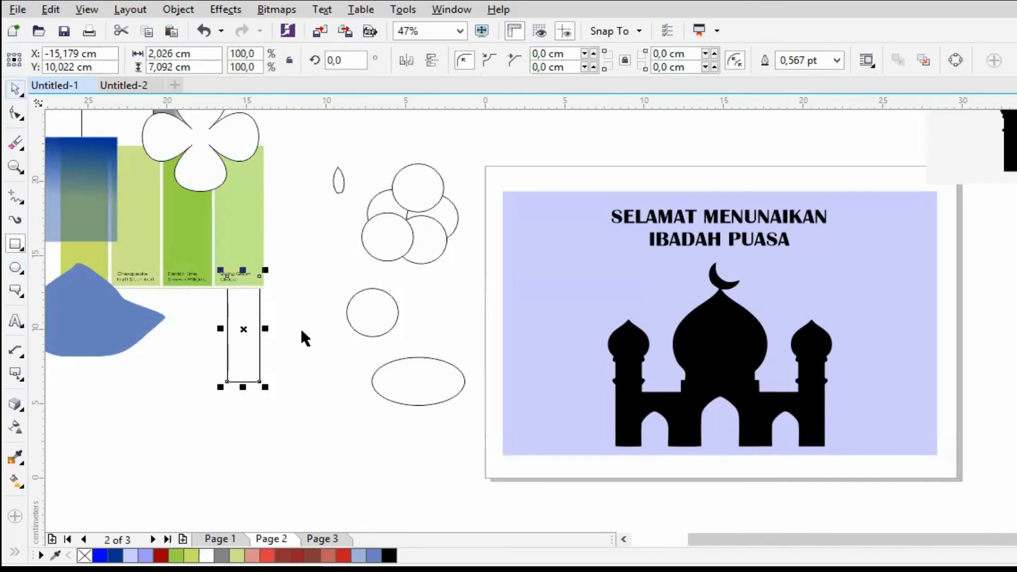
pyautogui.moveTo(260, 328); pyautogui.dragTo(277, 371)
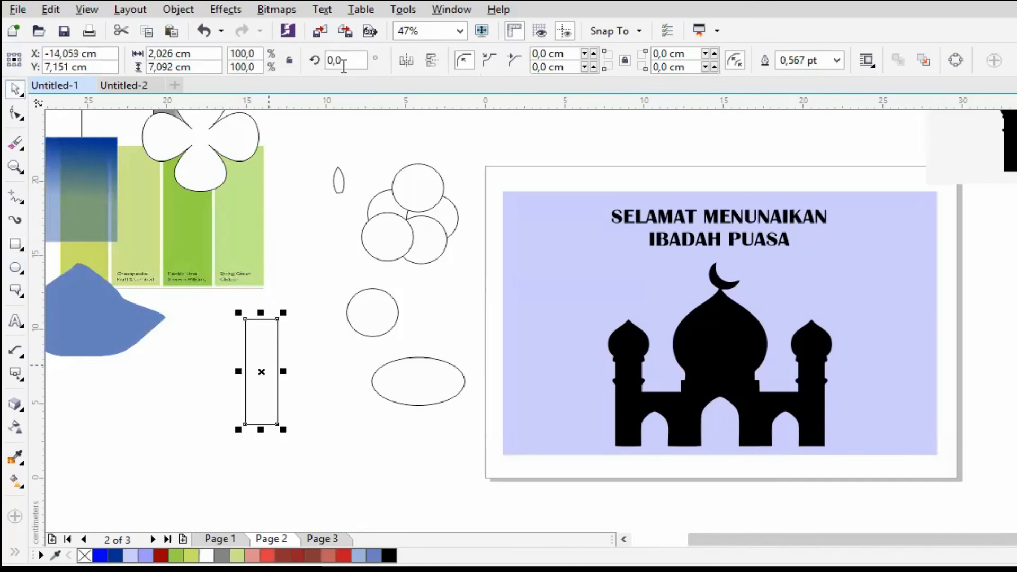
# - Rotate the narrow rectangle to 45 degrees and reset its rotation to 0
pyautogui.write('45')
pyautogui.press('Return')
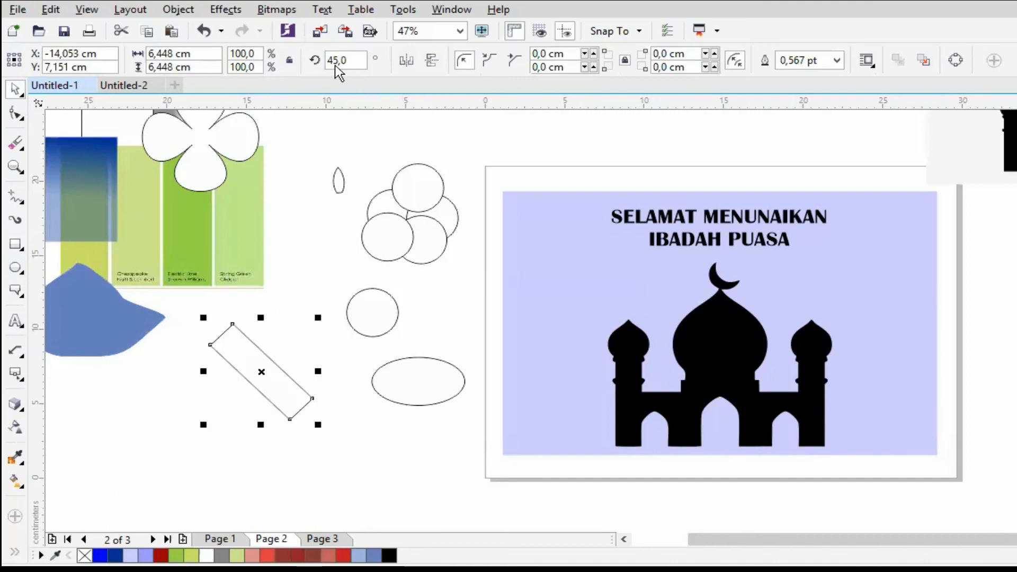
pyautogui.write('0')
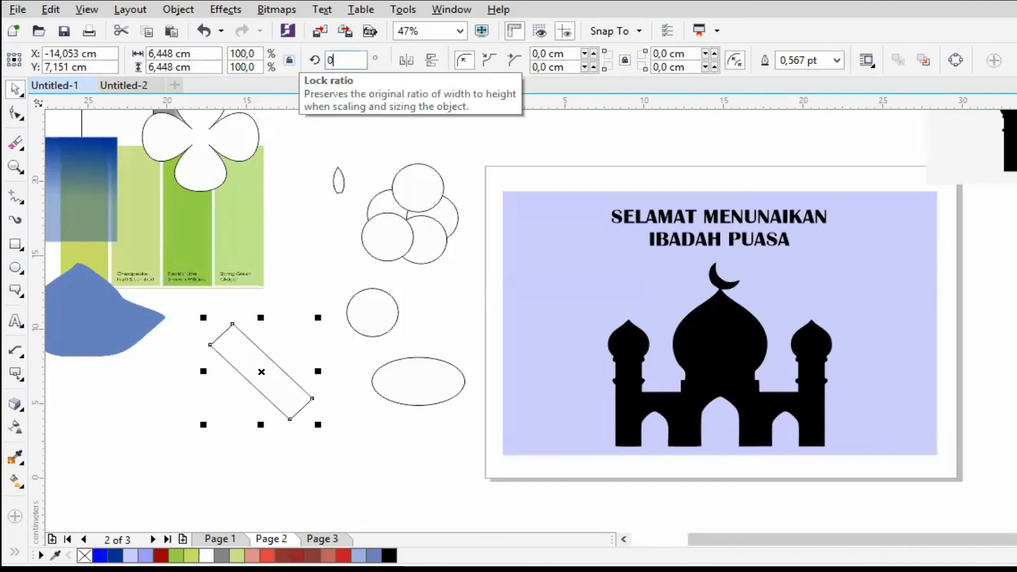
pyautogui.press('Return')
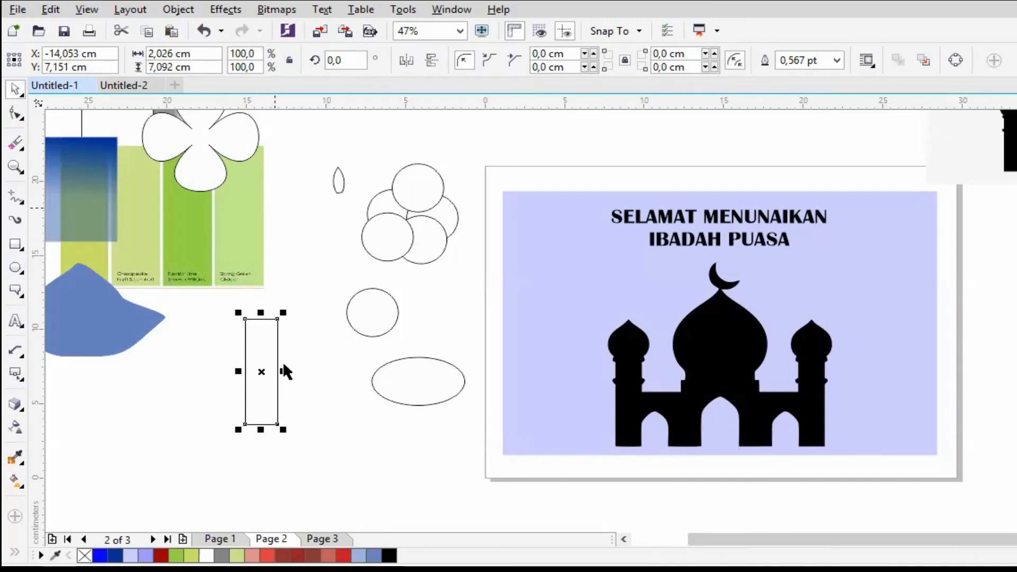
# - Widen the rectangle to about 3.3 cm and try outline widths None, Hairline and 10 pt, ending with 1 pt
pyautogui.moveTo(285, 371); pyautogui.dragTo(305, 371)
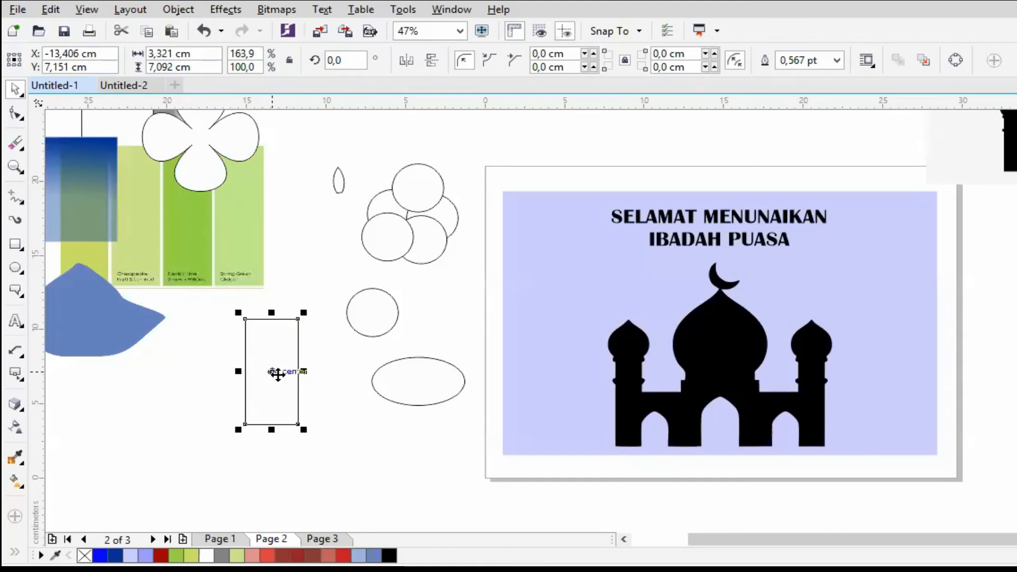
pyautogui.click(837, 61)
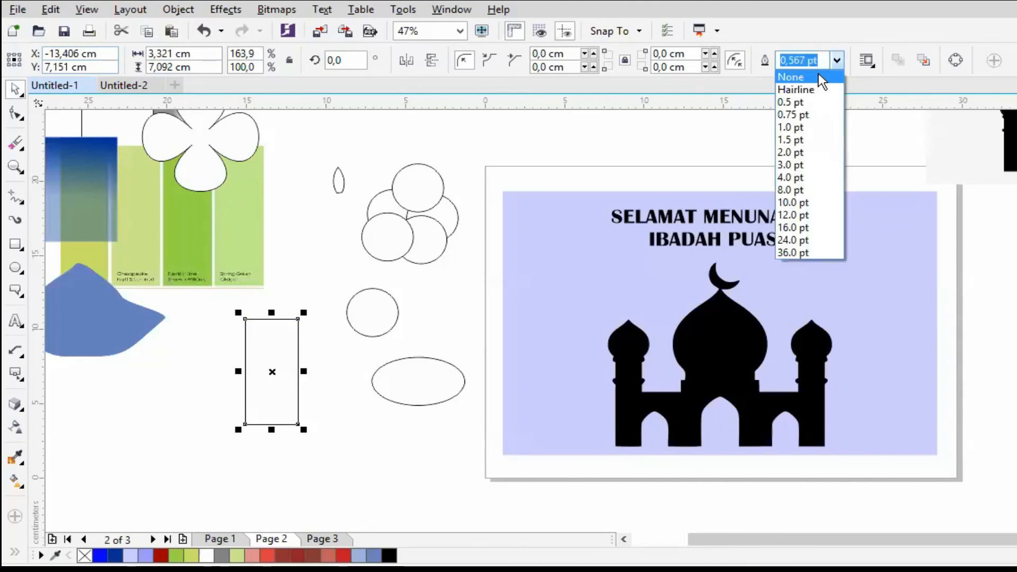
pyautogui.click(841, 64)
pyautogui.click(840, 58)
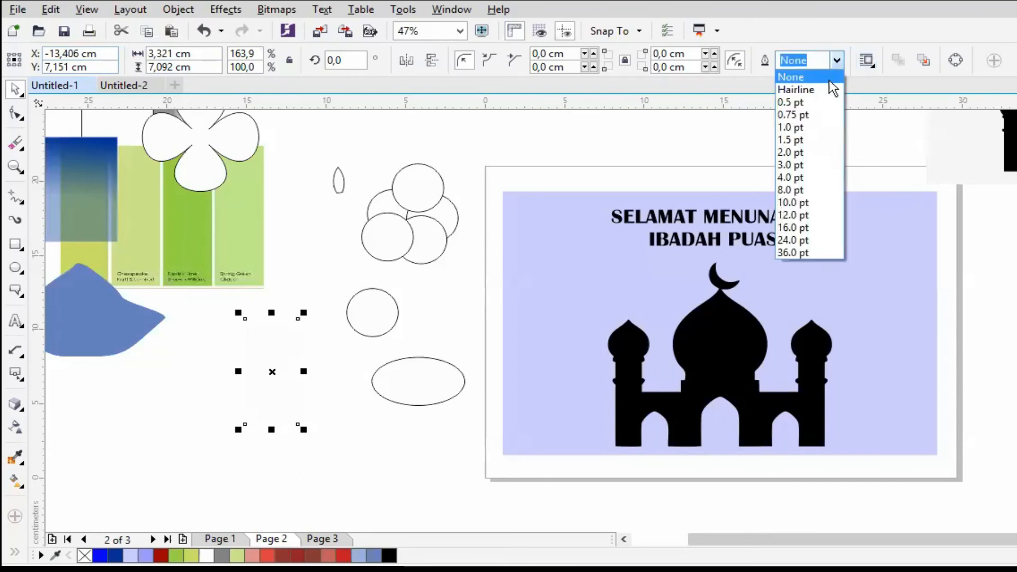
pyautogui.click(840, 58)
pyautogui.click(839, 58)
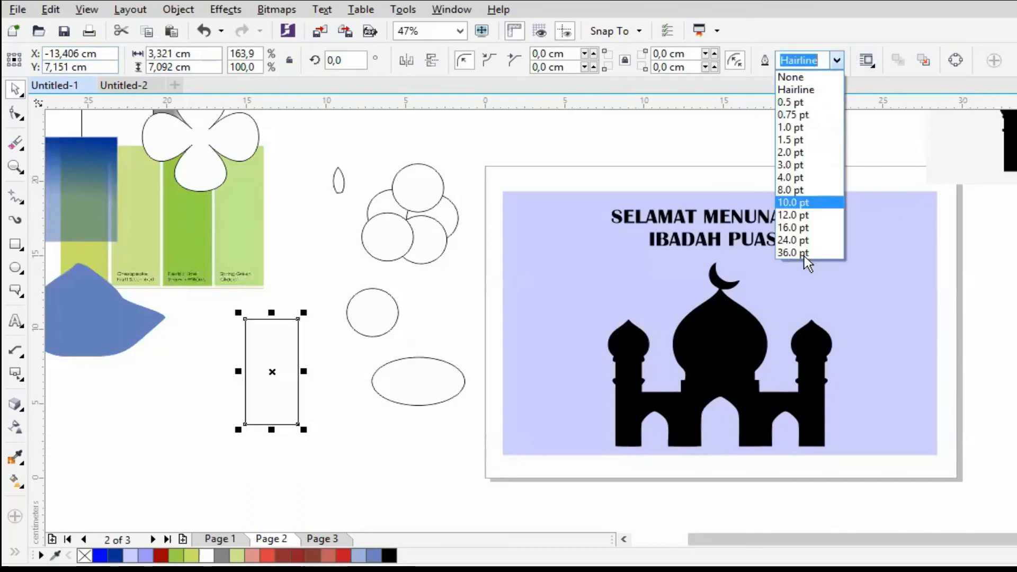
pyautogui.click(802, 207)
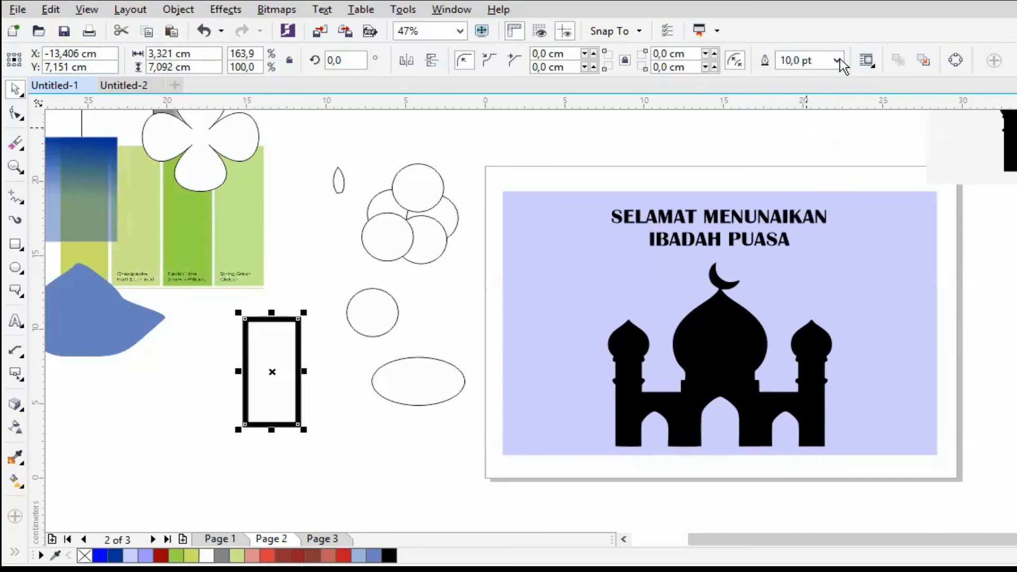
pyautogui.click(840, 59)
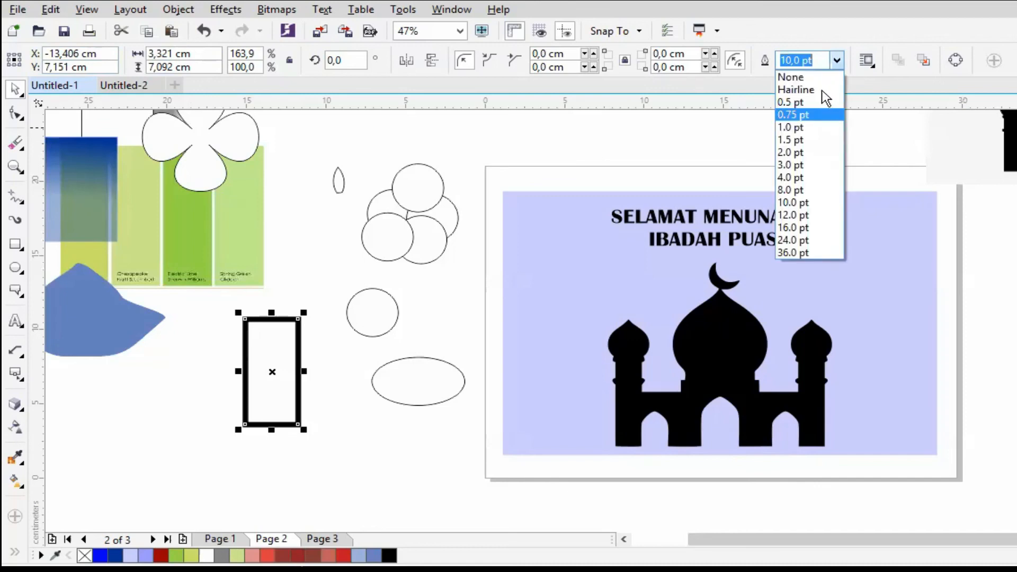
pyautogui.click(817, 124)
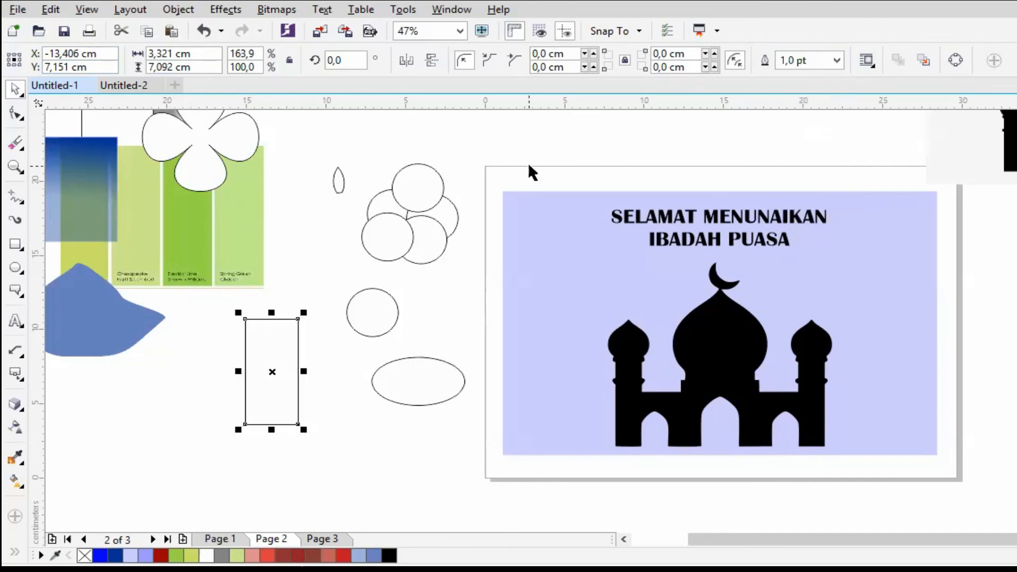
pyautogui.press('Escape')
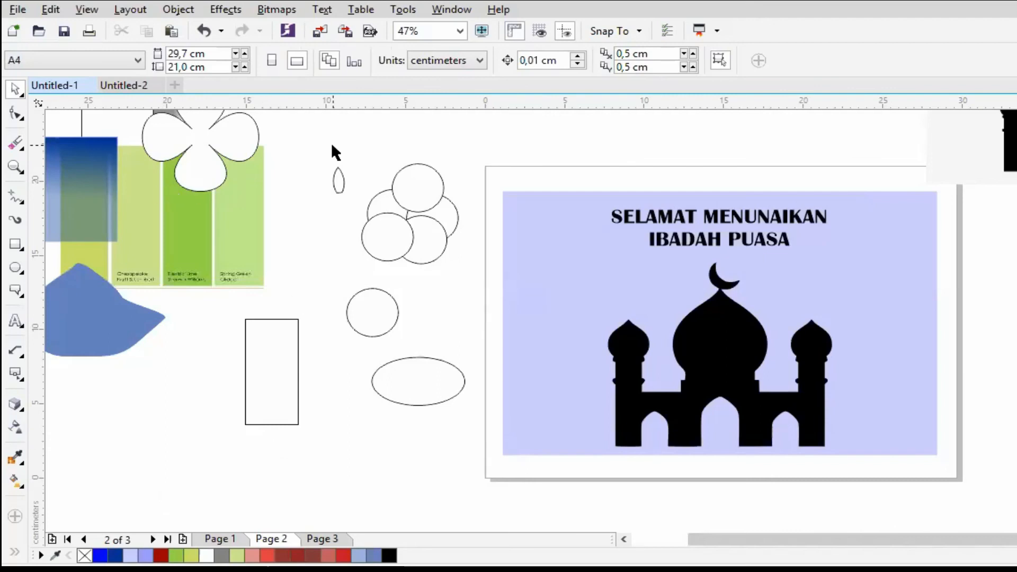
# - Delete the small leaf shape, the circle cluster, the single circle, the ellipse and the rectangle beside the page
pyautogui.moveTo(315, 149); pyautogui.dragTo(463, 348)
pyautogui.press('Delete')
pyautogui.click(426, 390)
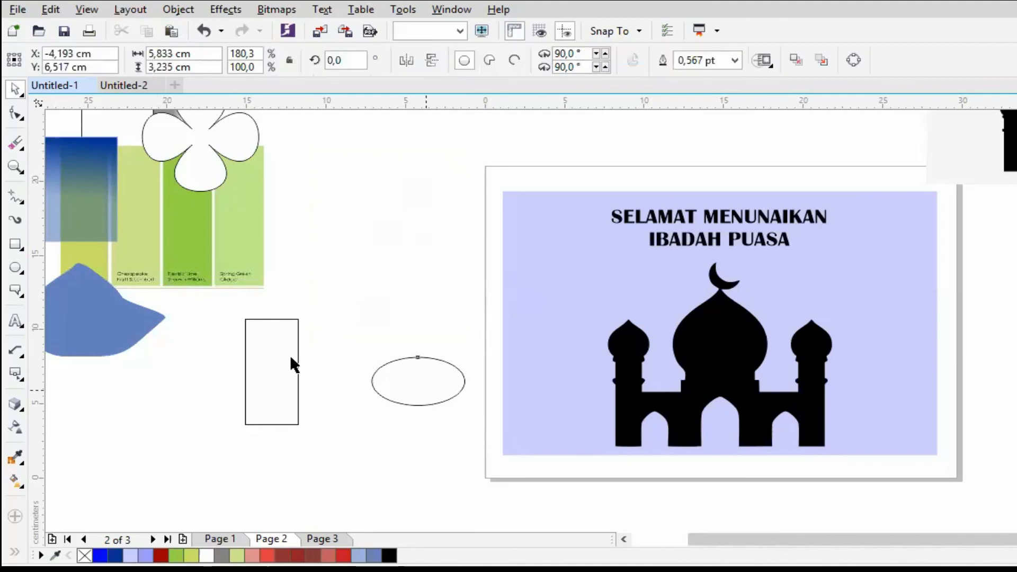
pyautogui.press('Delete')
pyautogui.click(291, 357)
pyautogui.press('Delete')
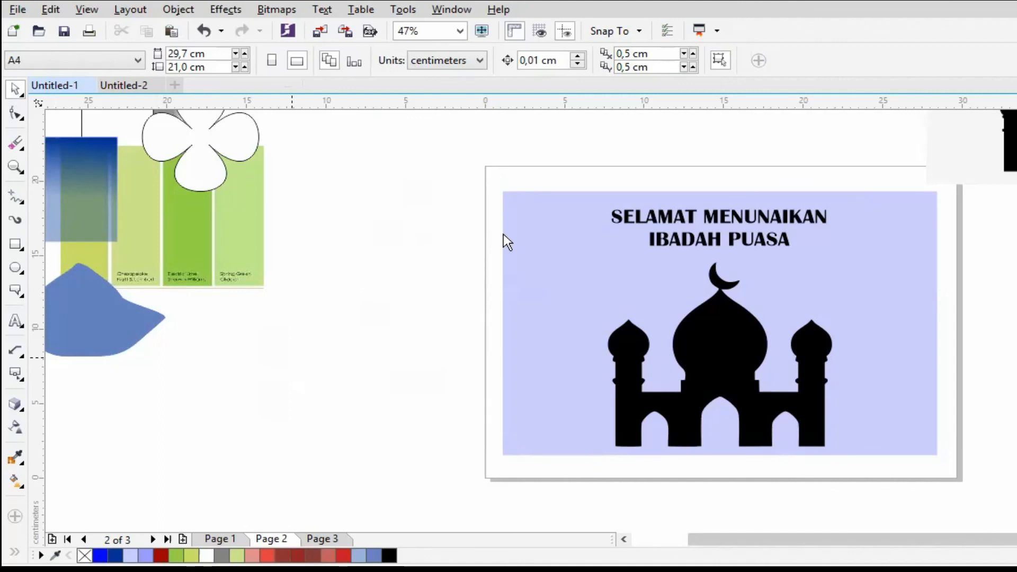
# - Start saving the drawing in the UB folder with the file name HMPIP 2021
pyautogui.hotkey('ctrl', 's')
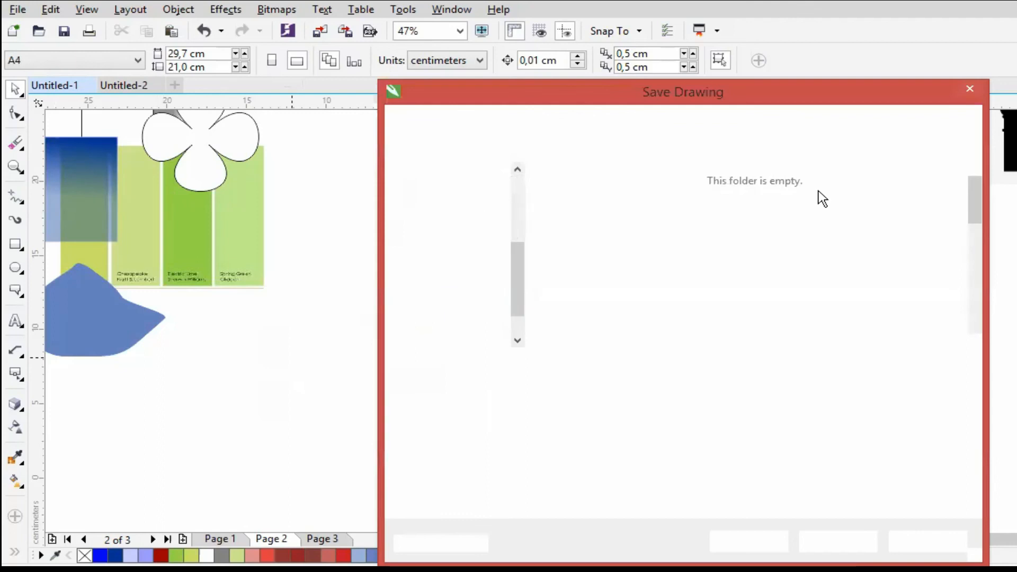
pyautogui.moveTo(976, 191)
pyautogui.mouseDown()
pyautogui.moveTo(975, 211)
pyautogui.moveTo(975, 177)
pyautogui.mouseUp()
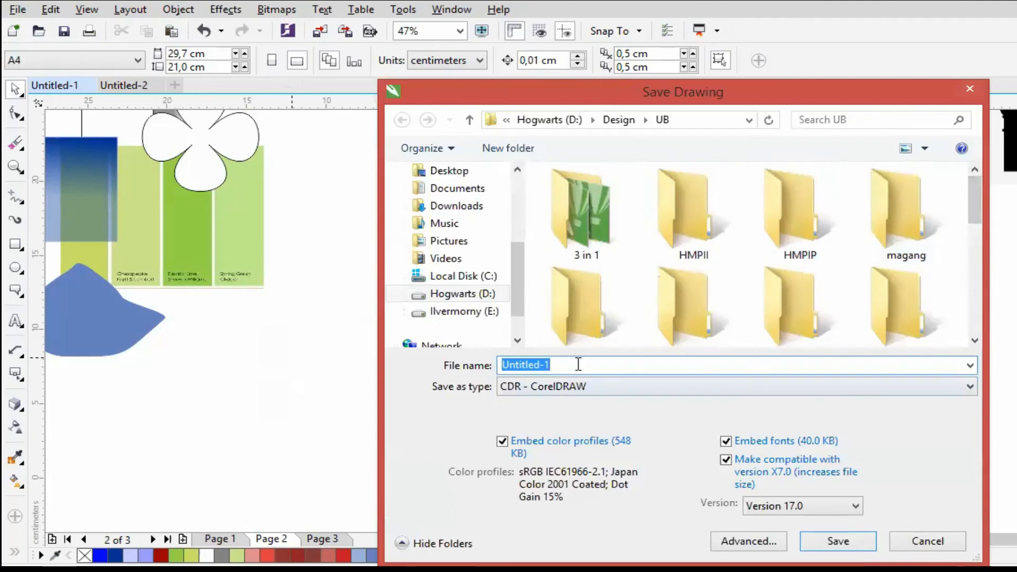
pyautogui.write('H')
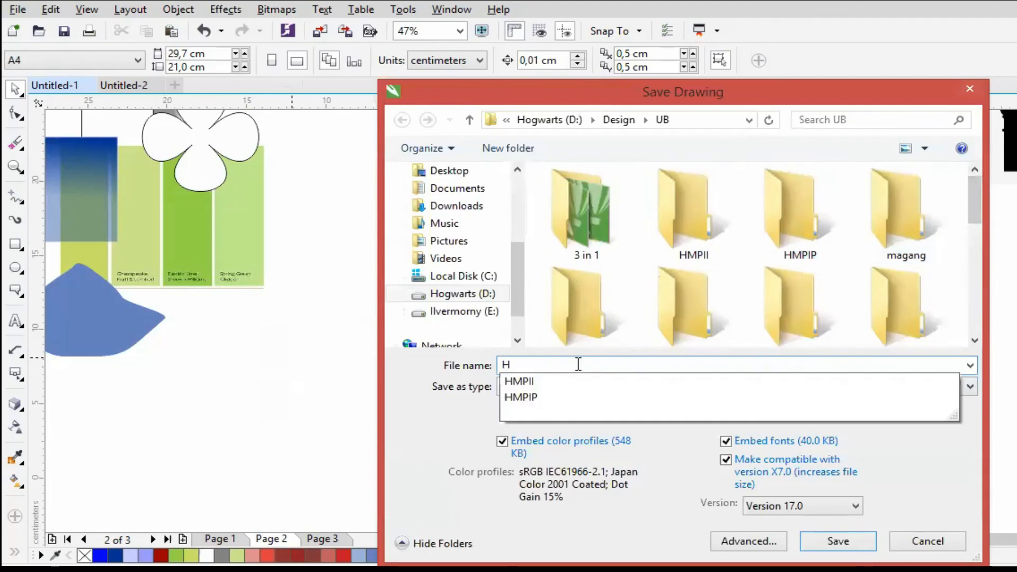
pyautogui.write('MPIP')
pyautogui.press('BackSpace')
pyautogui.press('BackSpace')
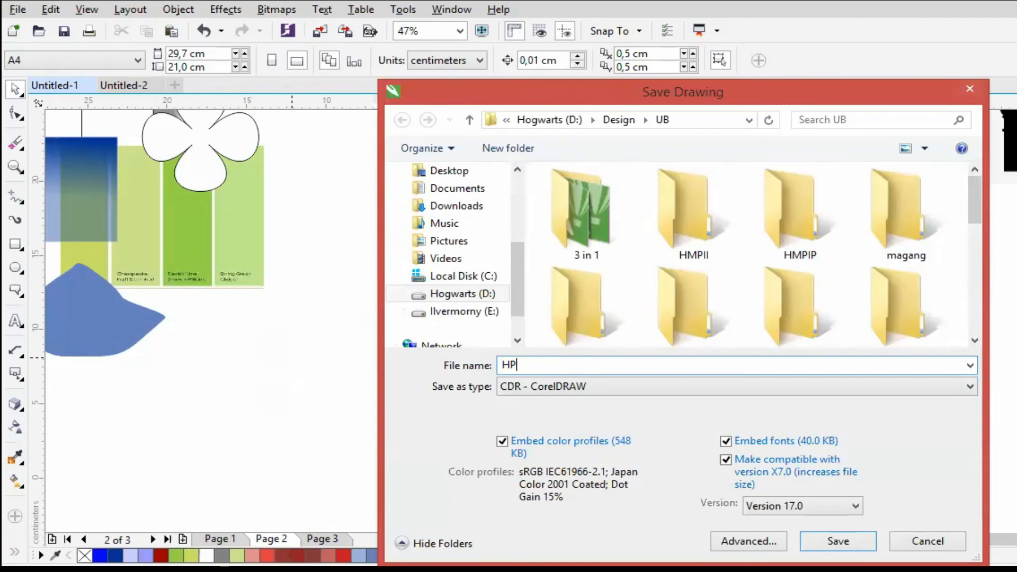
pyautogui.press('BackSpace')
pyautogui.write('m')
pyautogui.press('BackSpace')
pyautogui.write('MPIP ')
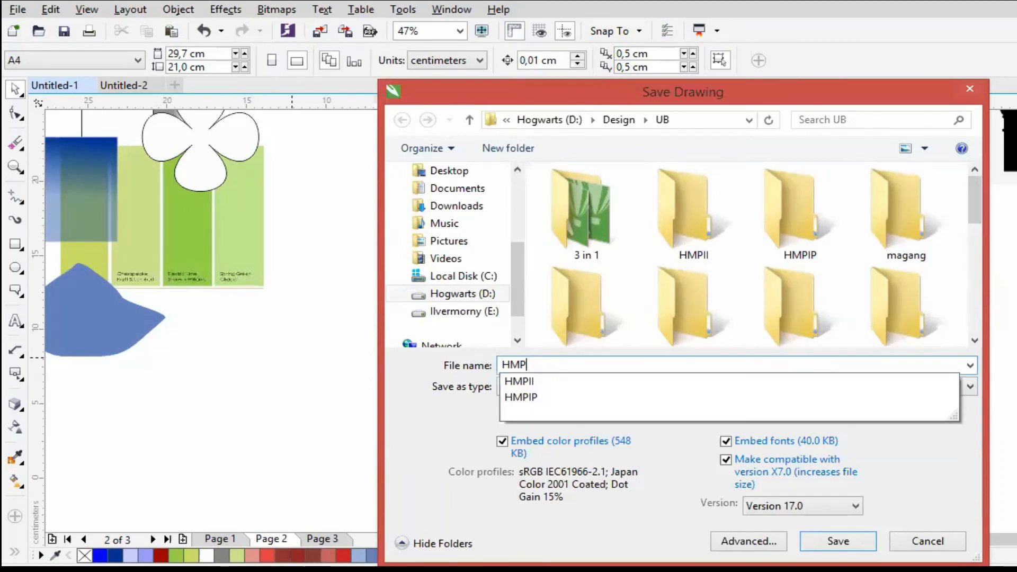
pyautogui.write('2021')
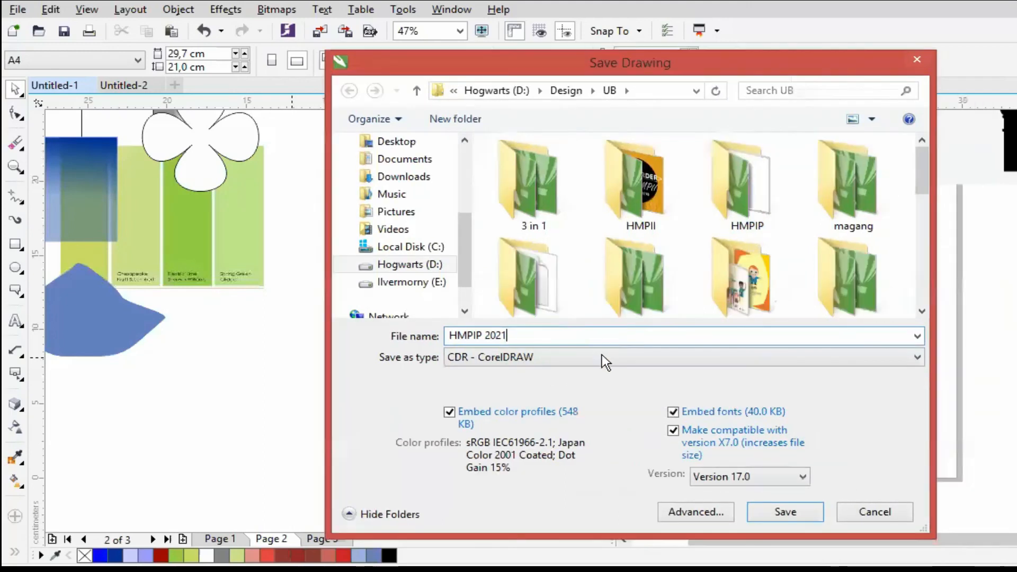
# - Examine the file formats available for saving the drawing, keeping CDR - CorelDRAW as the type
pyautogui.click(601, 356)
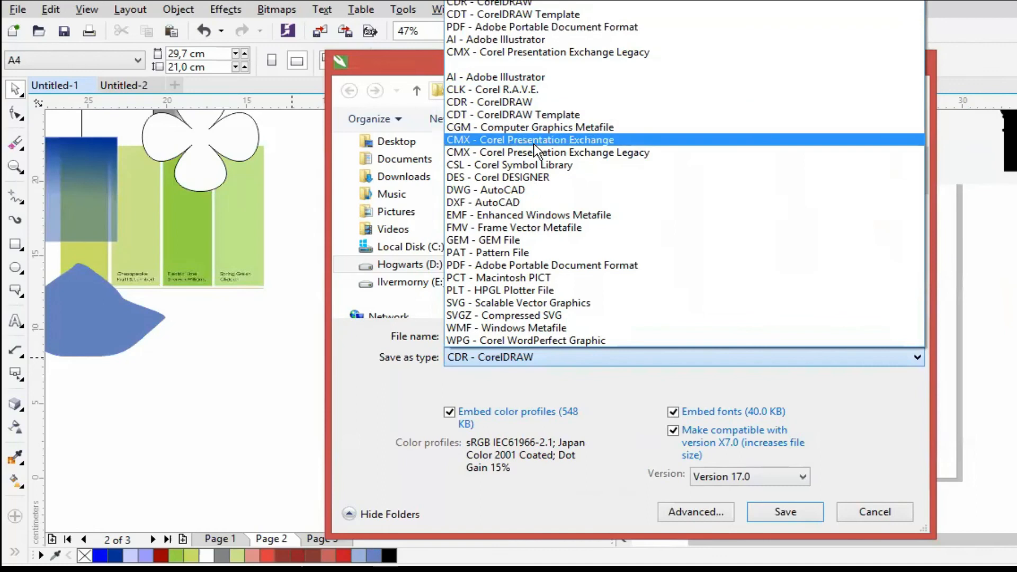
pyautogui.click(596, 359)
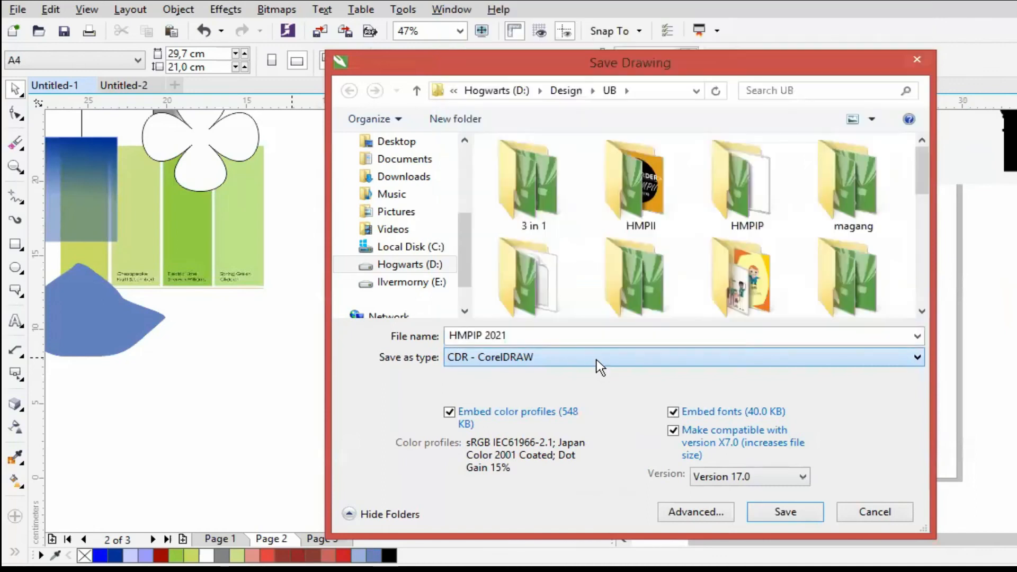
pyautogui.click(597, 359)
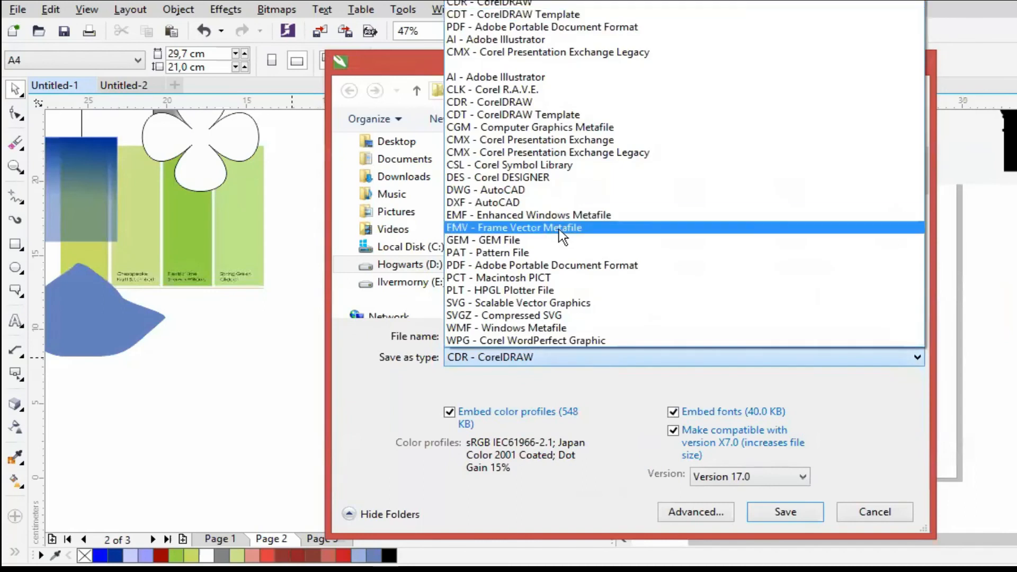
pyautogui.click(609, 362)
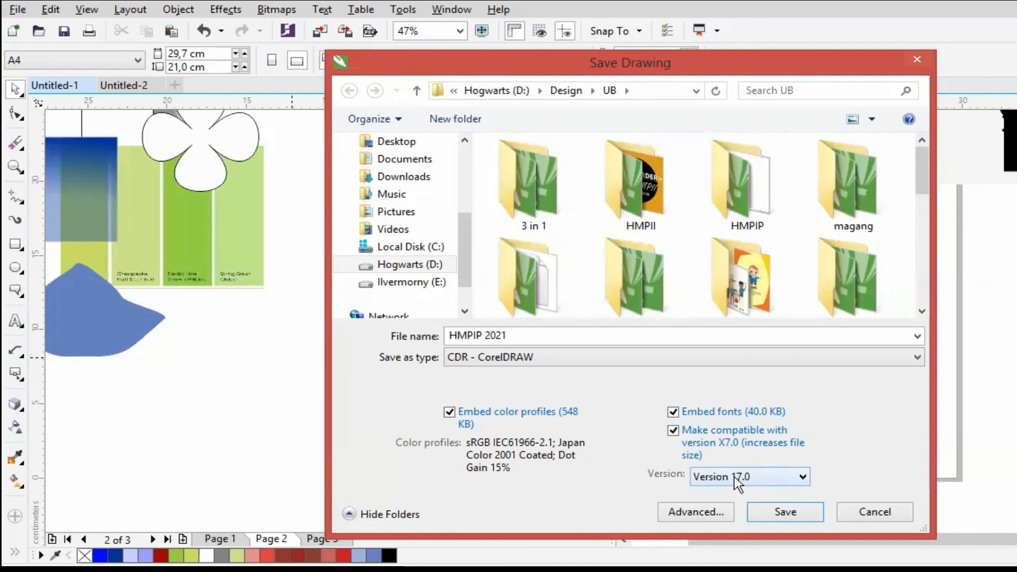
# - Try to save the drawing in Version 14.0 format, then cancel the save to a previous version
pyautogui.click(734, 475)
pyautogui.click(734, 475)
pyautogui.click(734, 476)
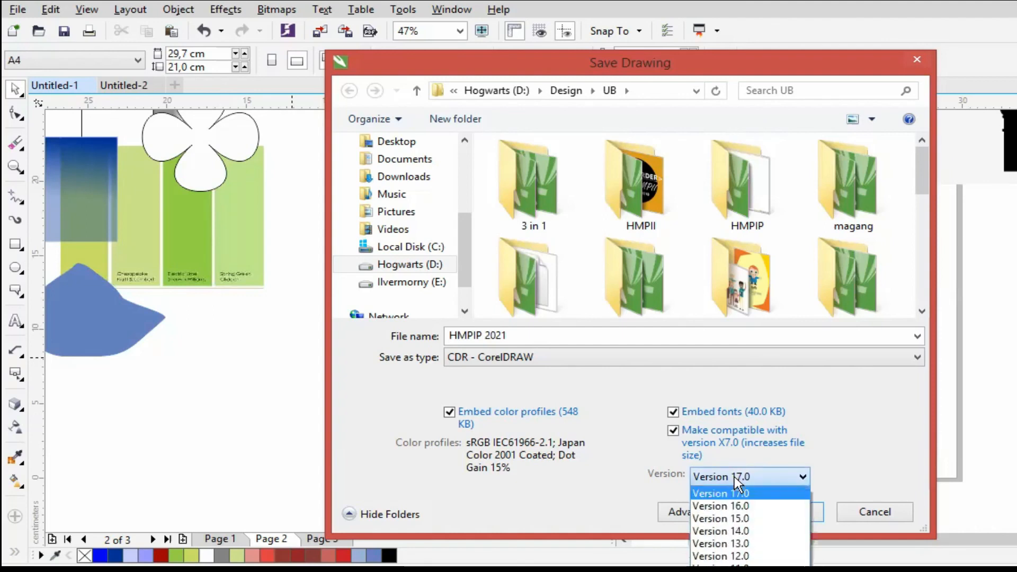
pyautogui.click(755, 530)
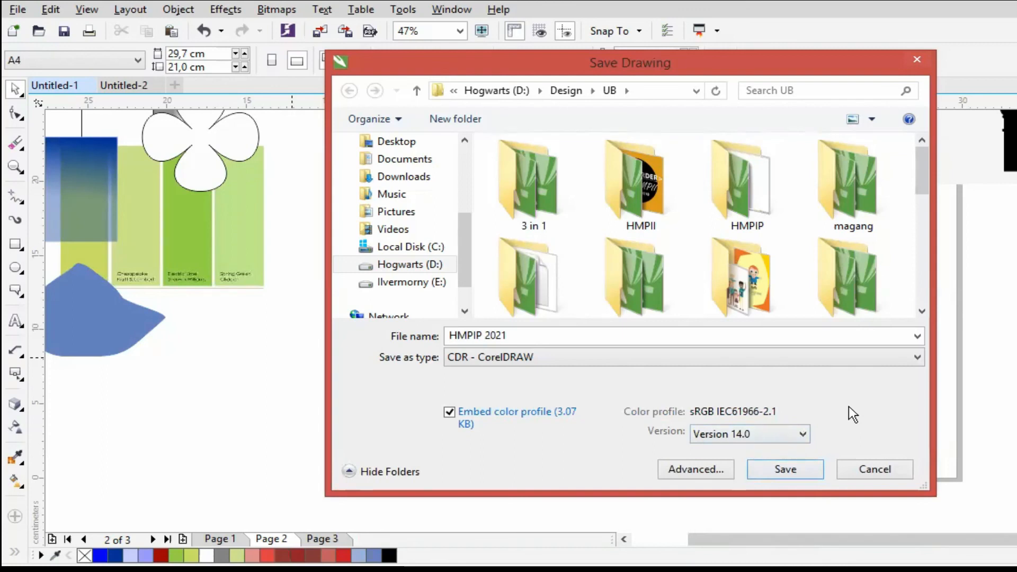
pyautogui.click(802, 468)
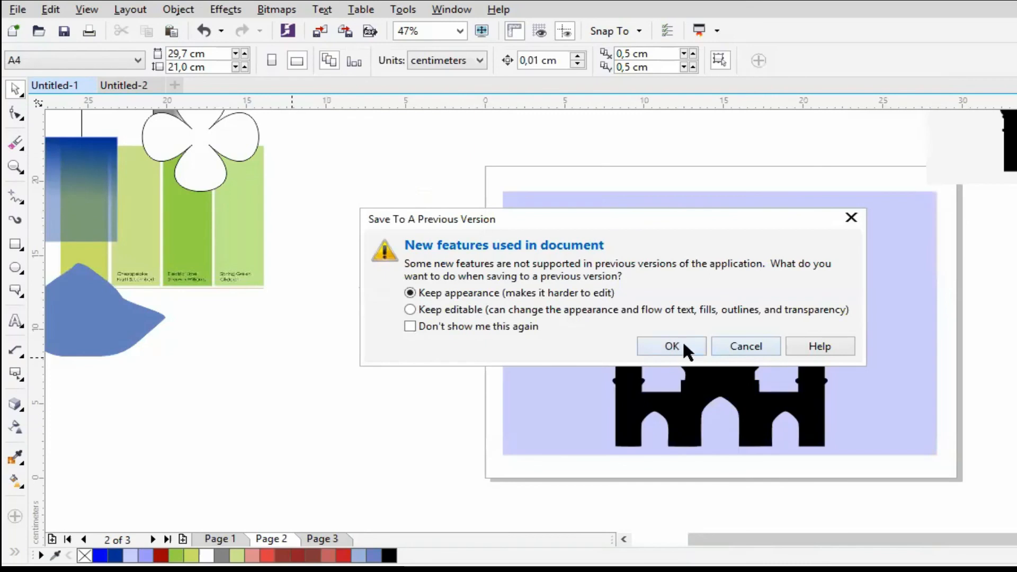
pyautogui.click(743, 347)
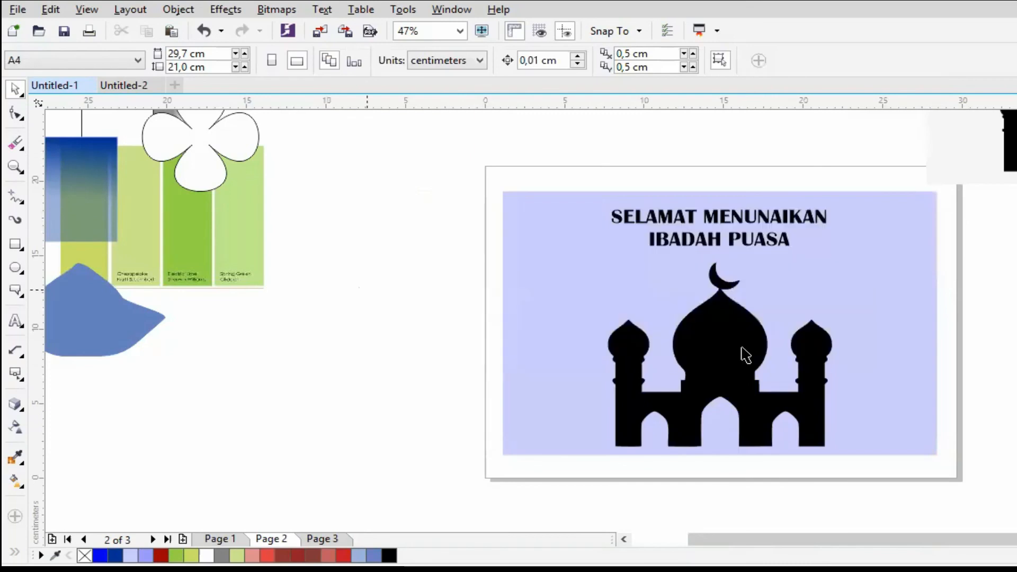
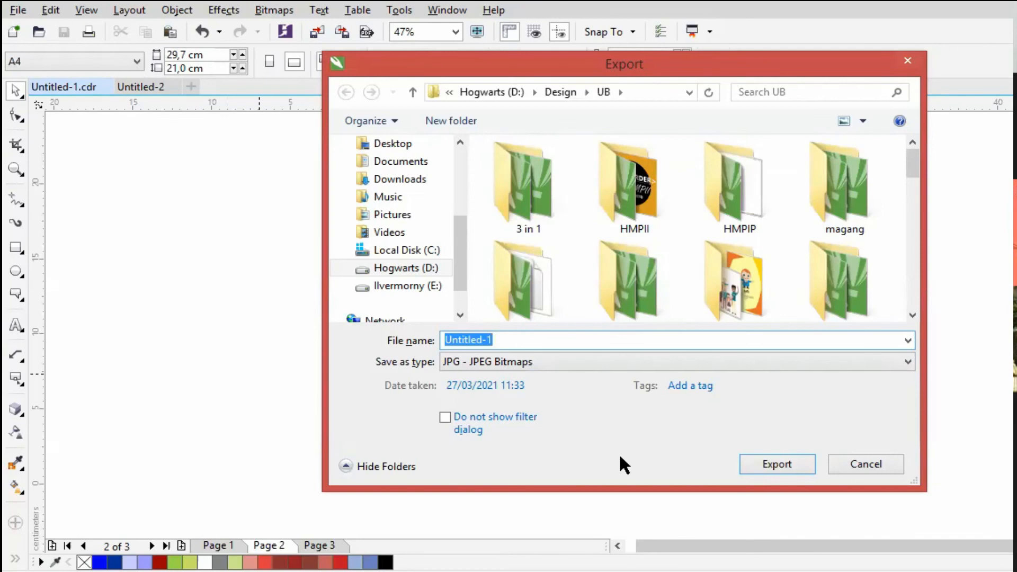
# - Try to export the drawing as PNG - Portable Network Graphics, then cancel at the PNG export settings
pyautogui.click(561, 360)
pyautogui.press('Up')
pyautogui.press('Down')
pyautogui.press('Down')
pyautogui.press('Down')
pyautogui.press('Down')
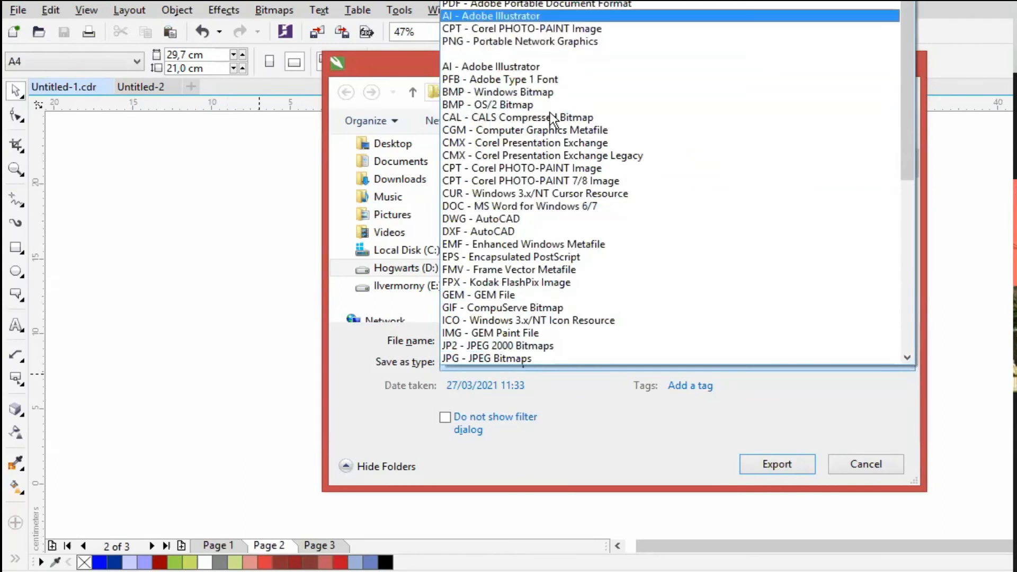
pyautogui.press('Down')
pyautogui.press('Down')
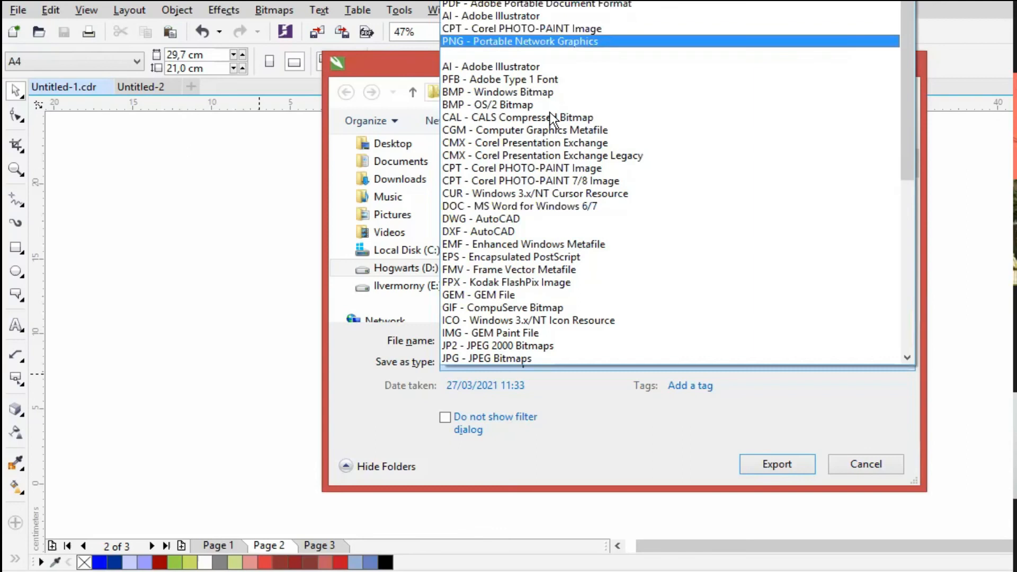
pyautogui.press('Return')
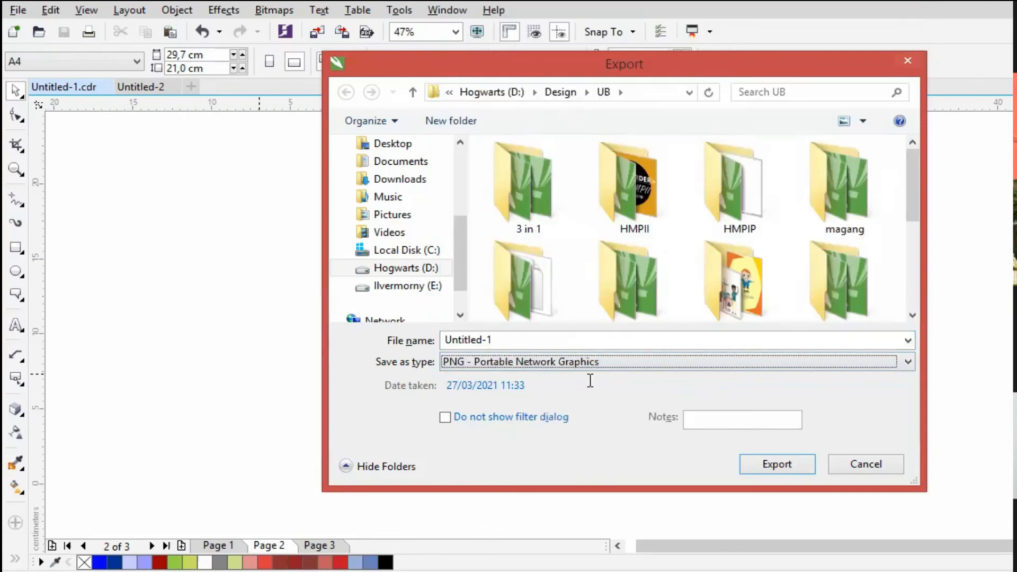
pyautogui.click(768, 464)
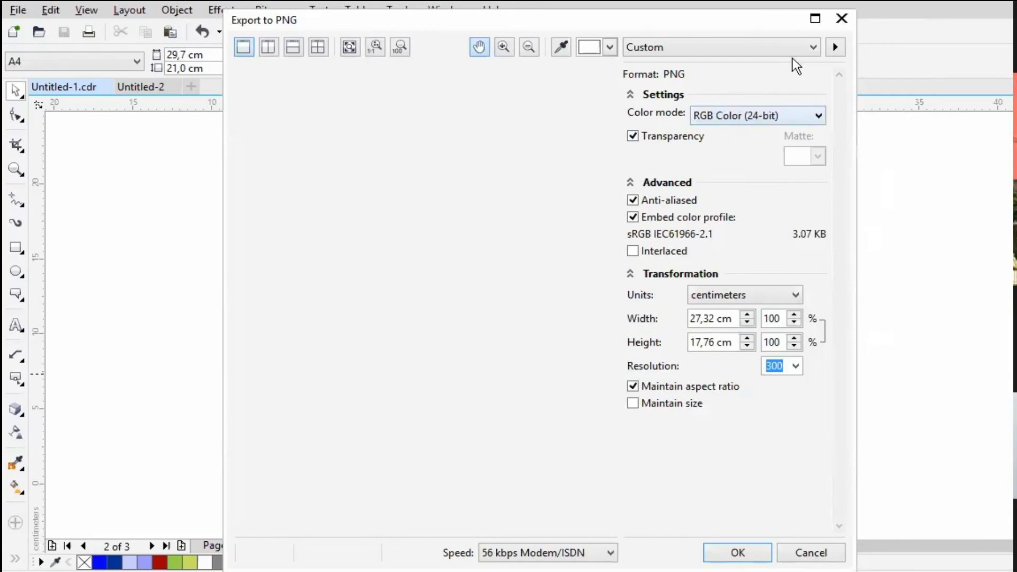
pyautogui.click(811, 553)
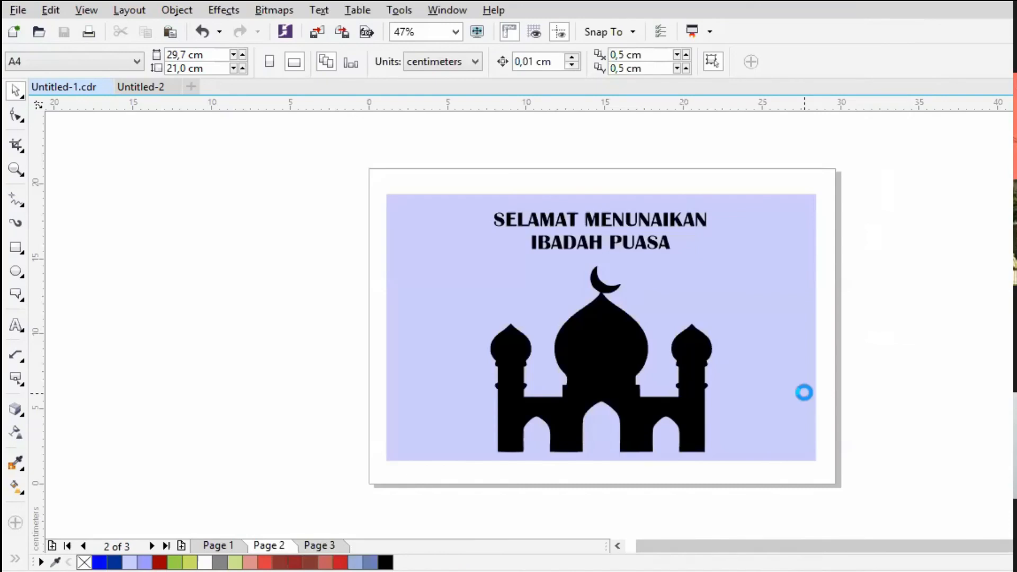
# - Start exporting the drawing in JPG - JPEG Bitmaps format and proceed to the JPEG export settings
pyautogui.hotkey('ctrl', 'e')
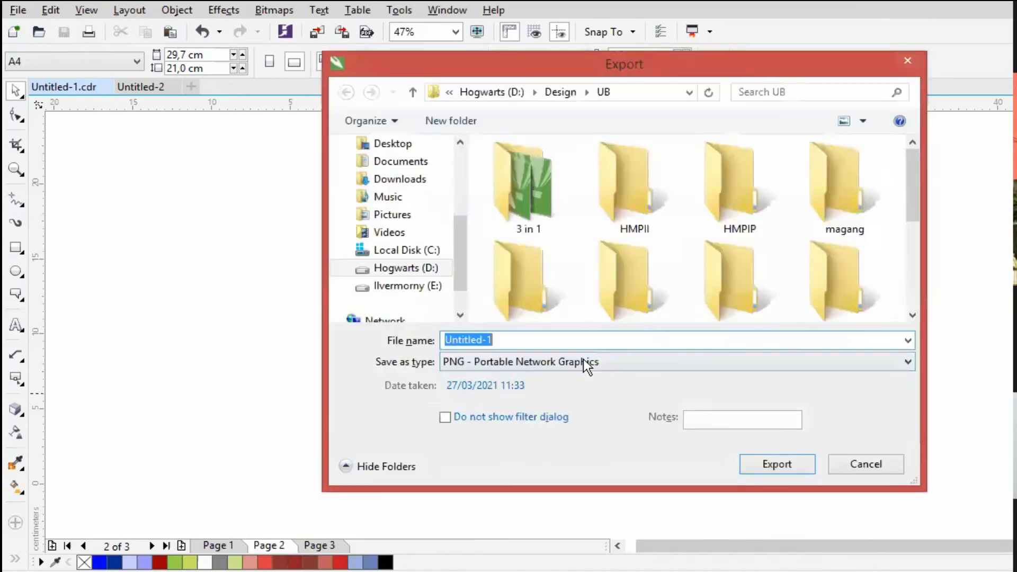
pyautogui.click(571, 361)
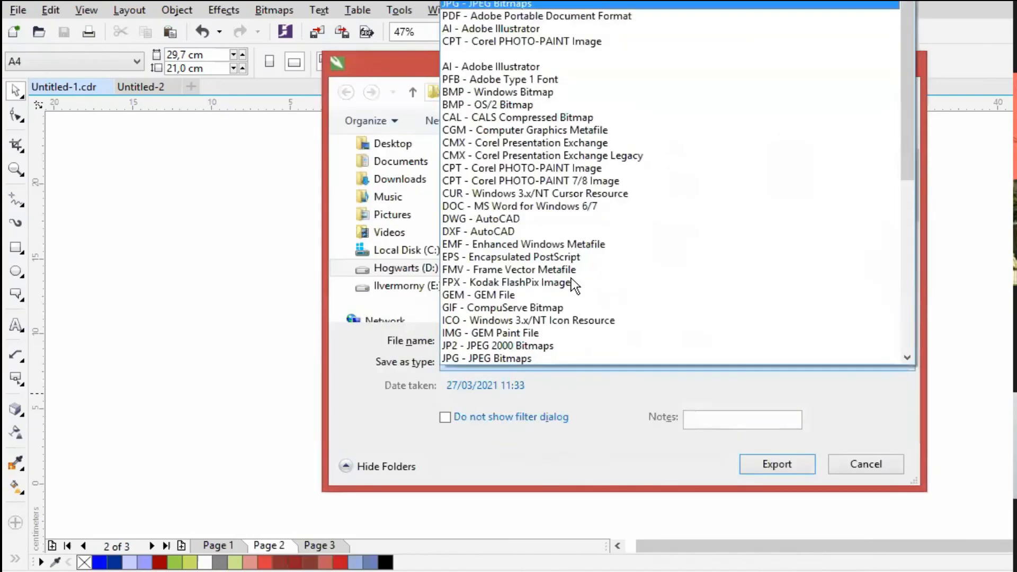
pyautogui.click(699, 366)
pyautogui.click(768, 454)
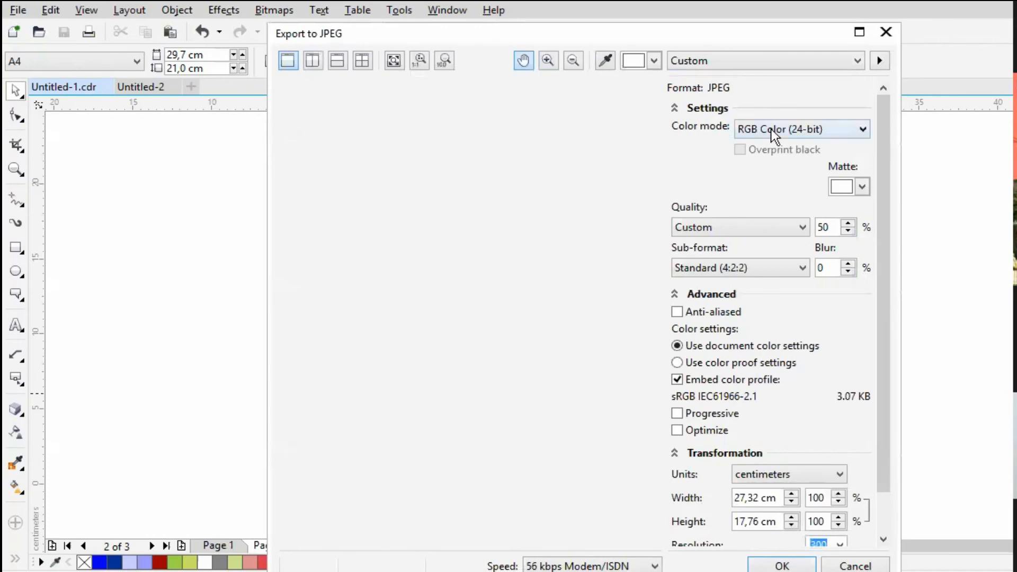
# - Try CMYK Color (32-bit) as the JPEG color mode, then set it back to RGB Color (24-bit)
pyautogui.click(799, 130)
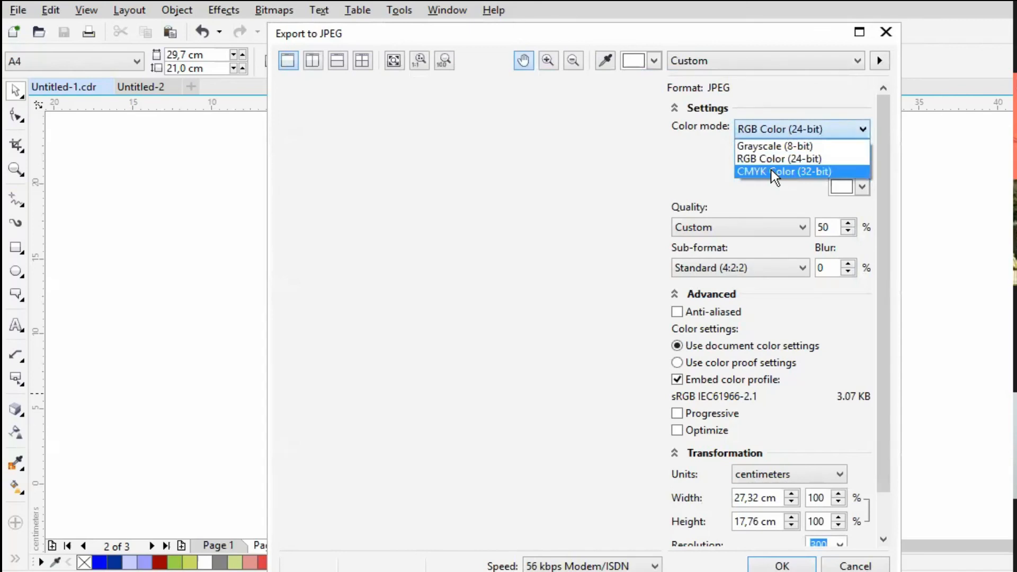
pyautogui.click(771, 169)
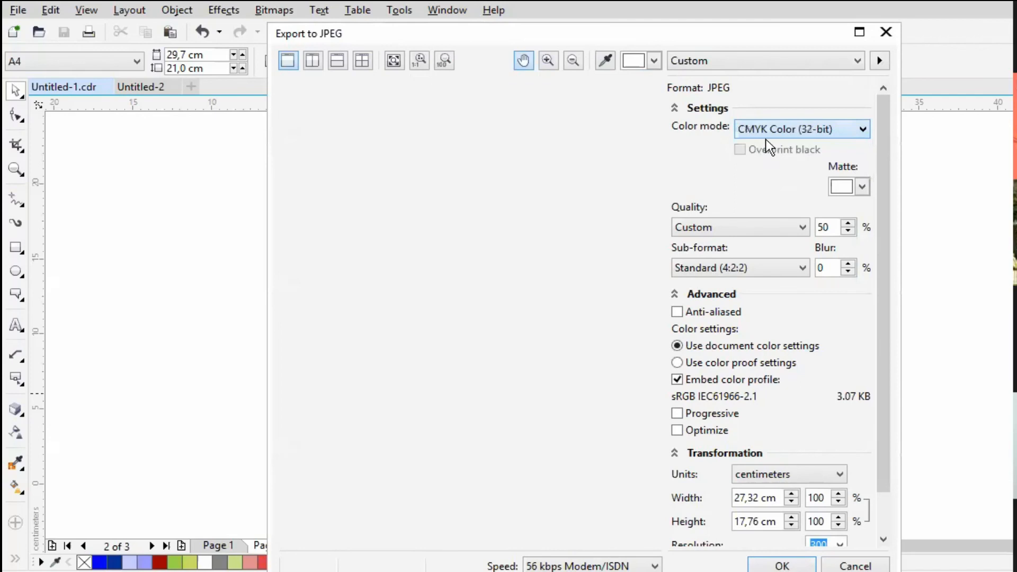
pyautogui.click(760, 131)
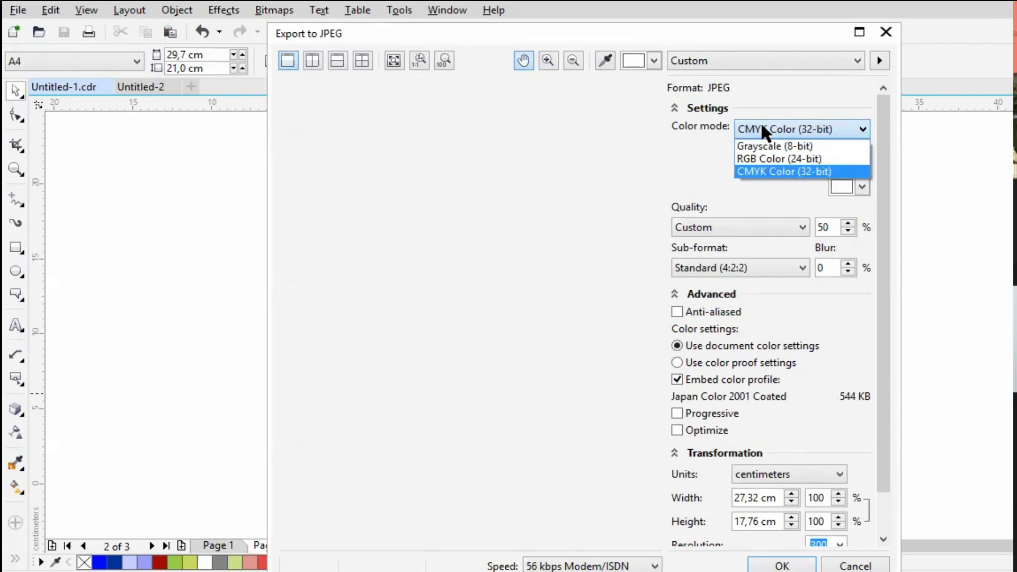
pyautogui.click(771, 169)
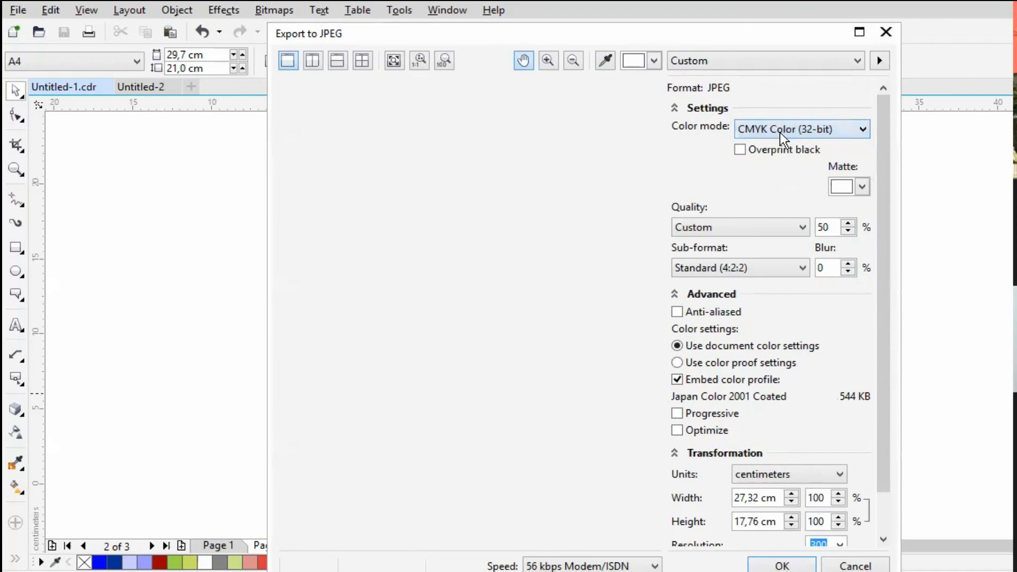
pyautogui.click(777, 129)
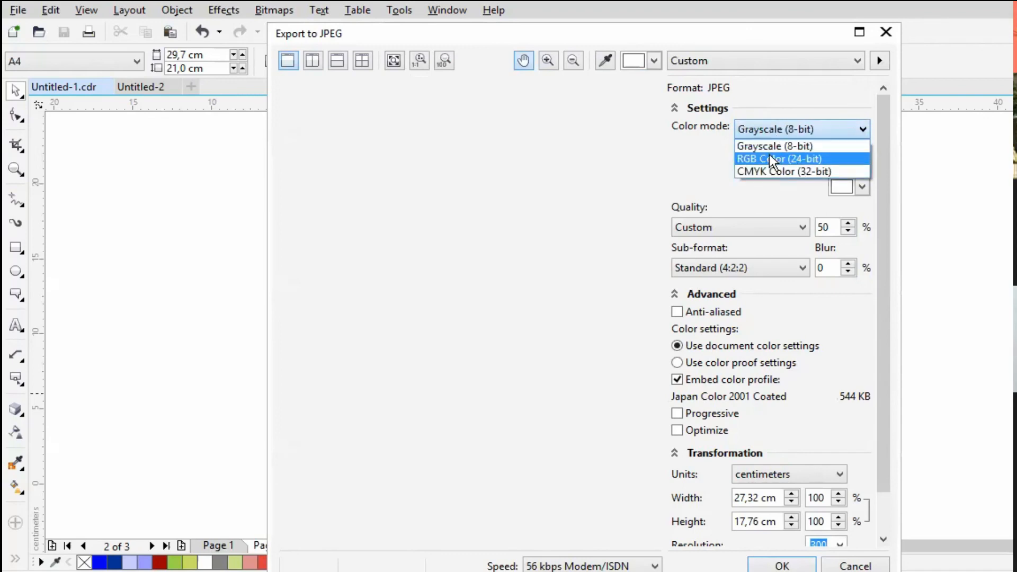
pyautogui.click(767, 161)
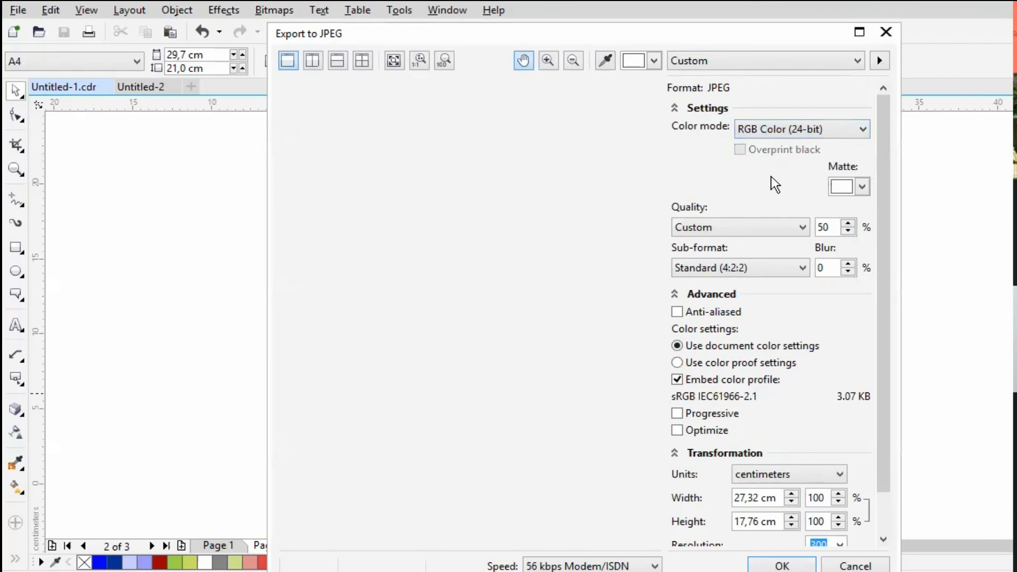
pyautogui.click(777, 128)
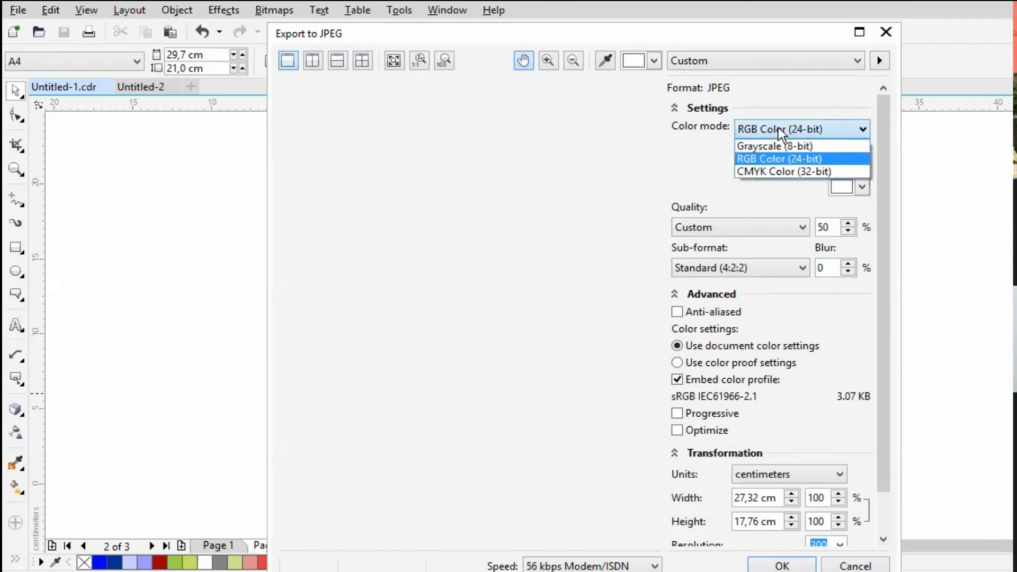
pyautogui.click(771, 171)
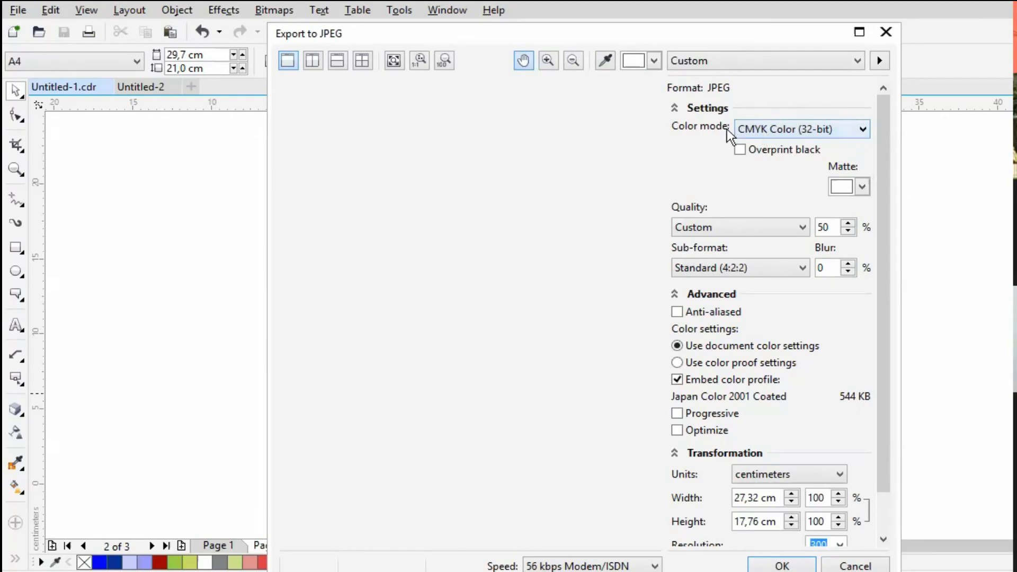
pyautogui.click(806, 132)
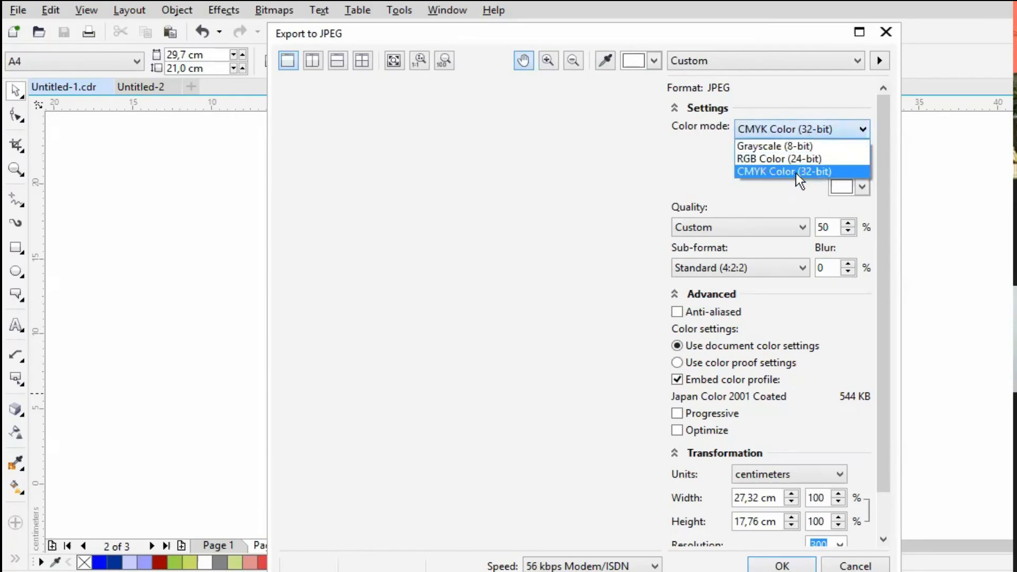
pyautogui.click(789, 172)
pyautogui.press('Up')
pyautogui.press('Return')
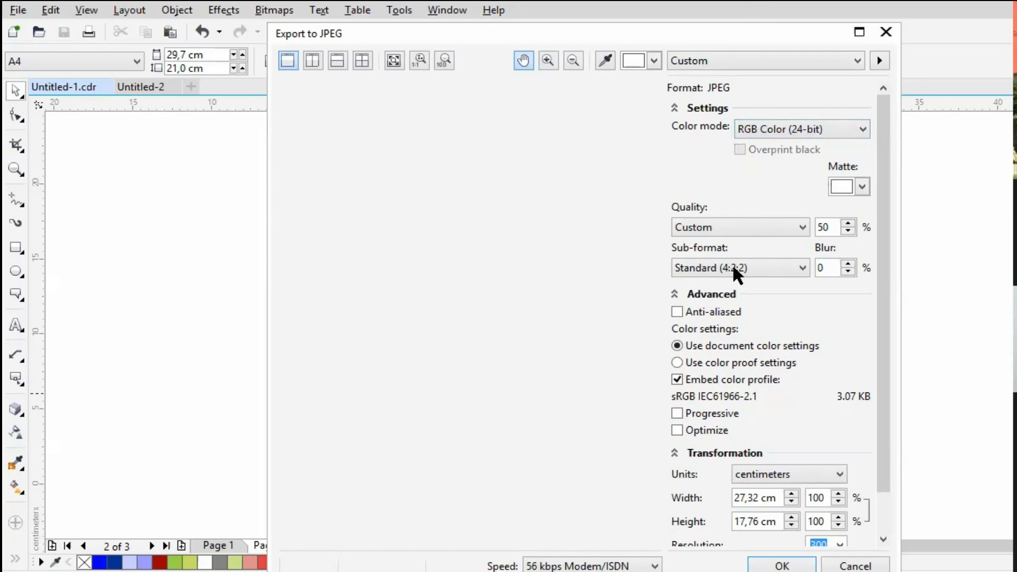
# - Set the JPEG quality to Medium and confirm the export
pyautogui.click(736, 226)
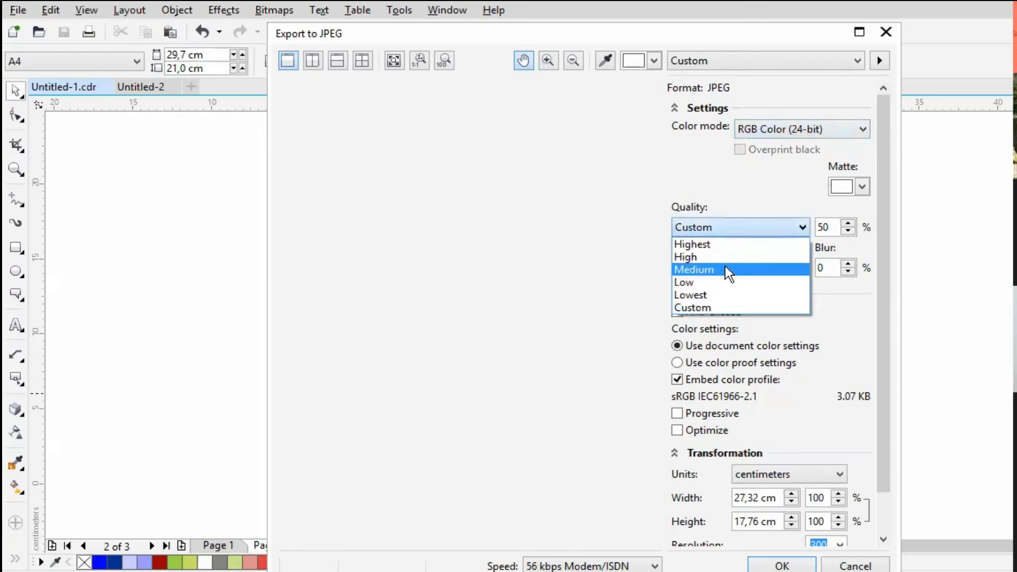
pyautogui.click(727, 269)
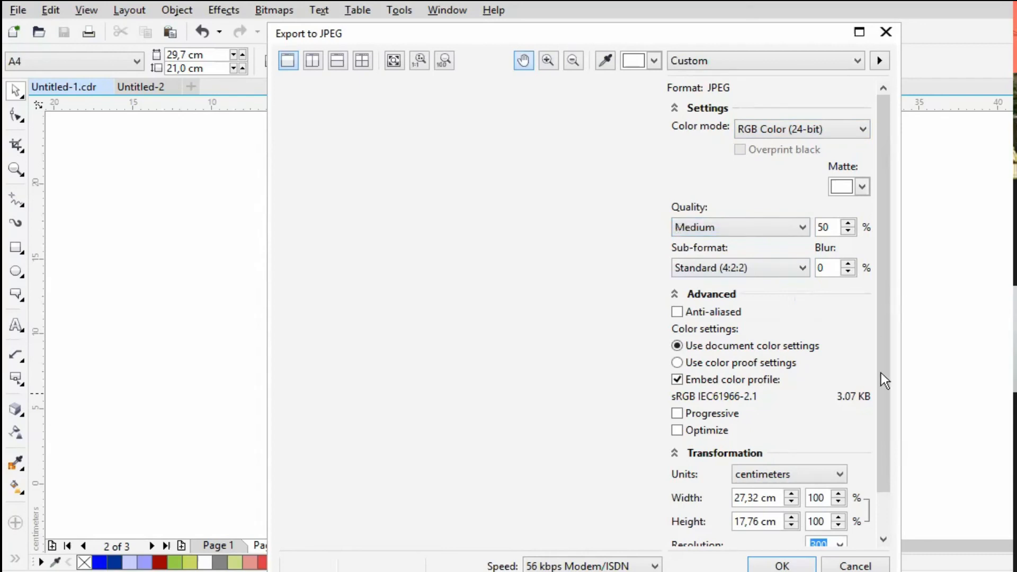
pyautogui.click(777, 566)
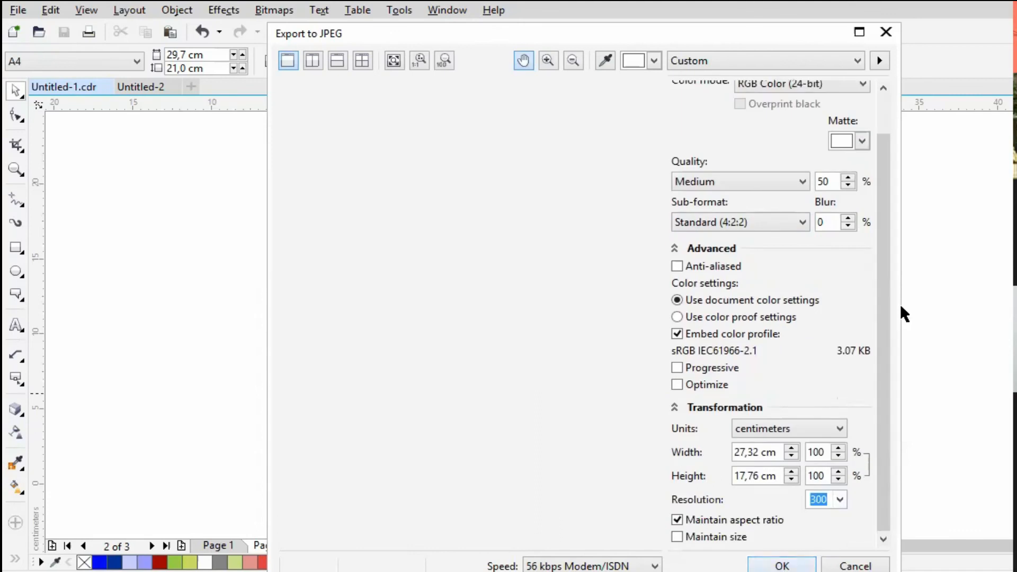
pyautogui.press('Return')
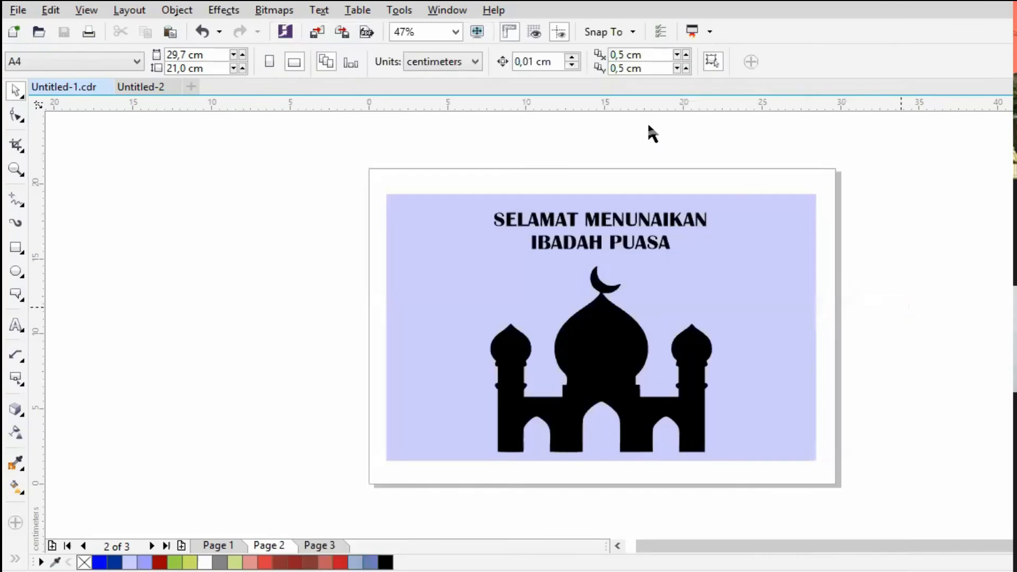
# - Try to export the drawing as PDF - Adobe Portable Document Format, then cancel the export
pyautogui.hotkey('ctrl', 'e')
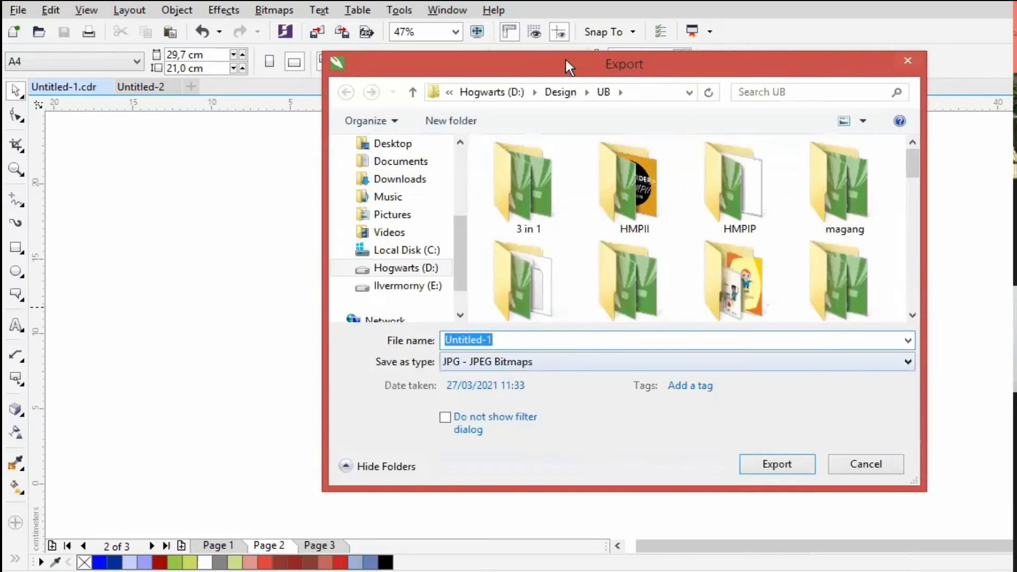
pyautogui.click(518, 362)
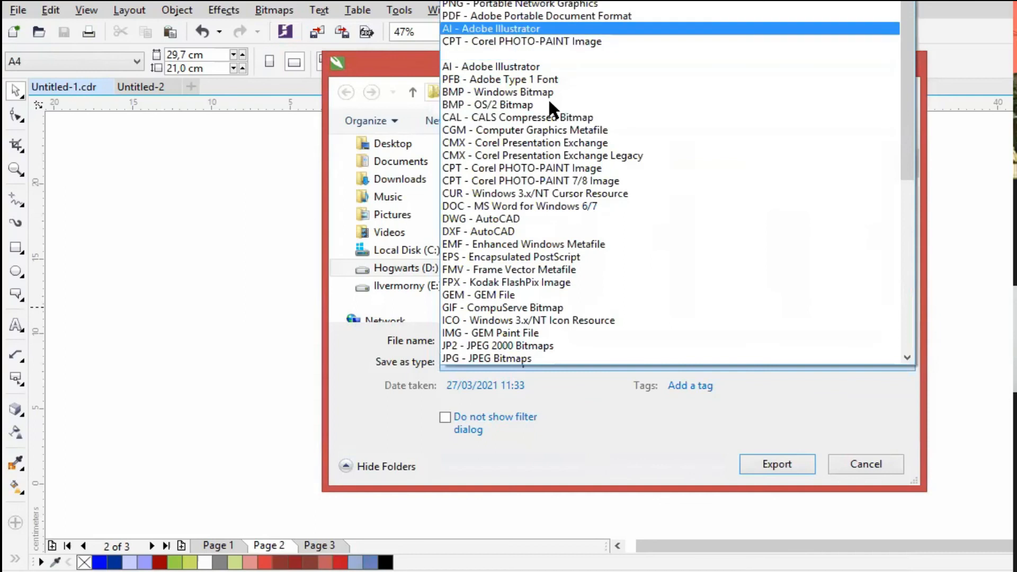
pyautogui.click(766, 465)
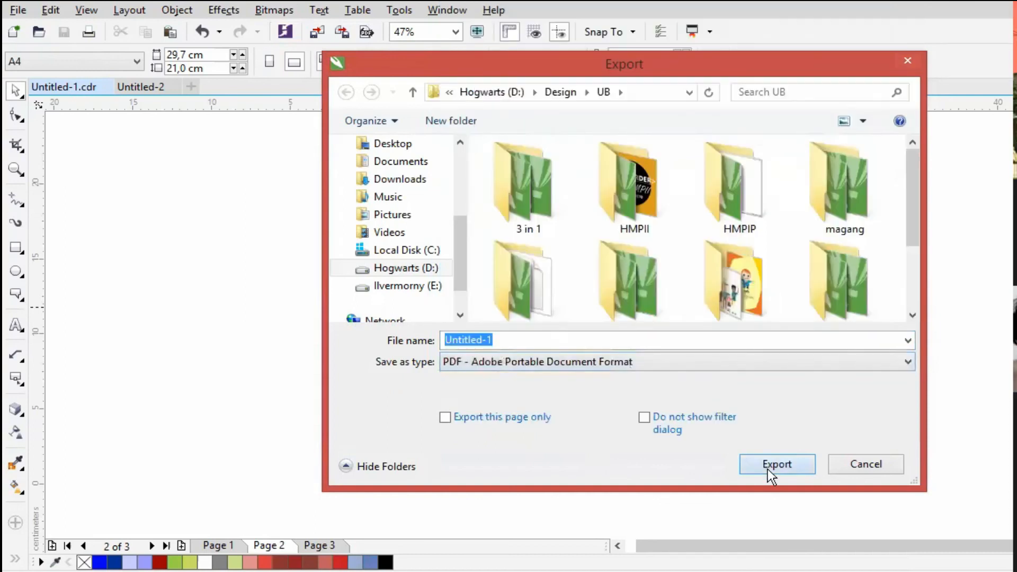
pyautogui.press('Escape')
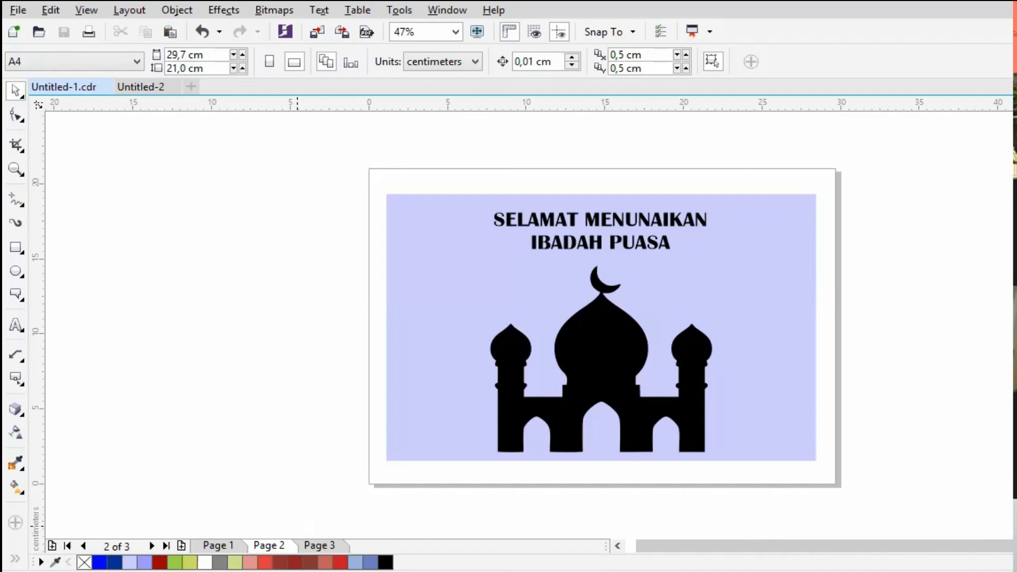
# - Paste the sky and clouds photo and place it on the empty canvas to the left of the page
pyautogui.click(618, 544)
pyautogui.click(618, 544)
pyautogui.hotkey('ctrl', 'v')
pyautogui.moveTo(787, 259); pyautogui.dragTo(221, 245)
# - Trace the sky photo with an Outline trace of image type Logo, keeping the original image
pyautogui.click(646, 68)
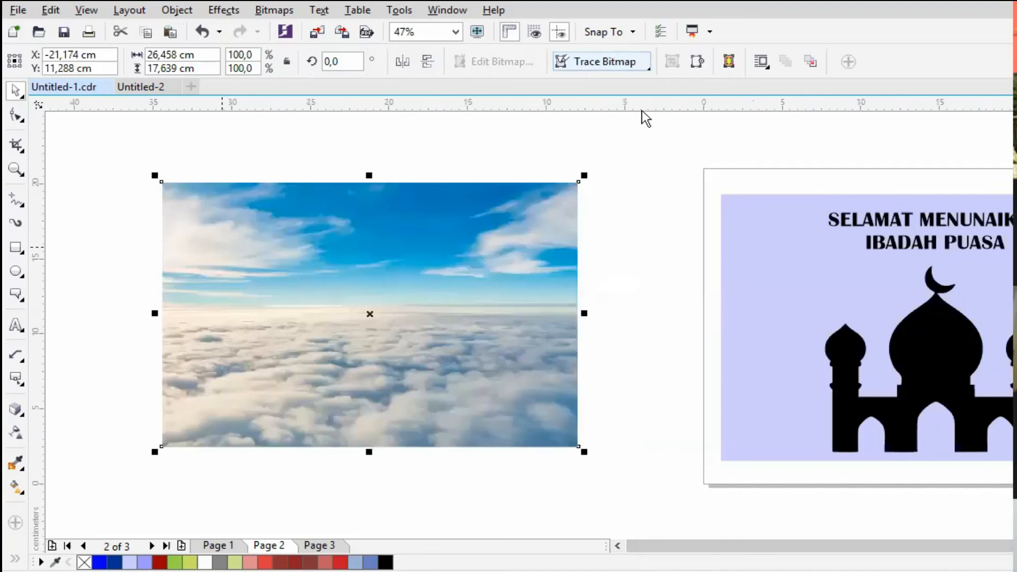
pyautogui.click(760, 139)
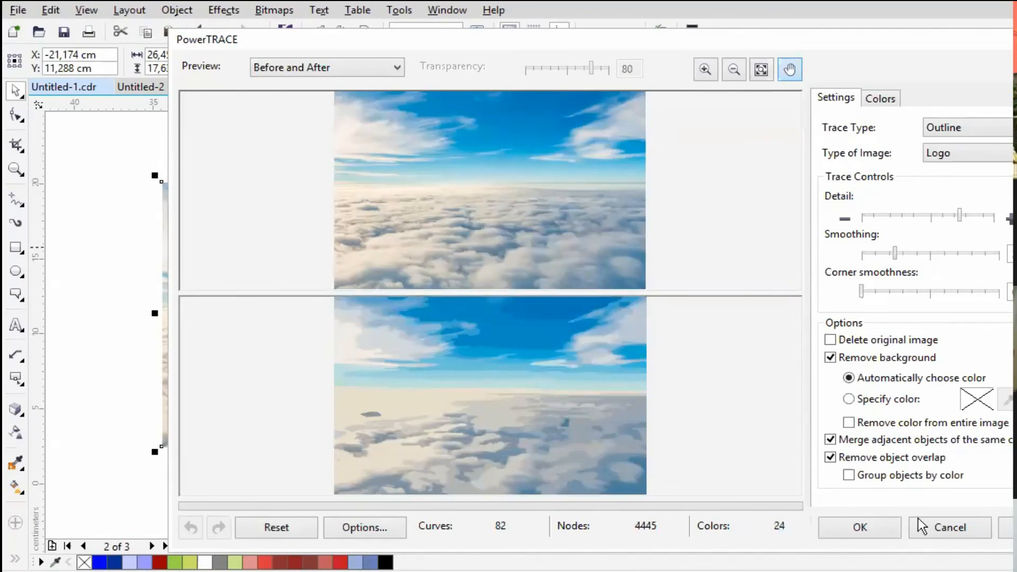
pyautogui.click(877, 525)
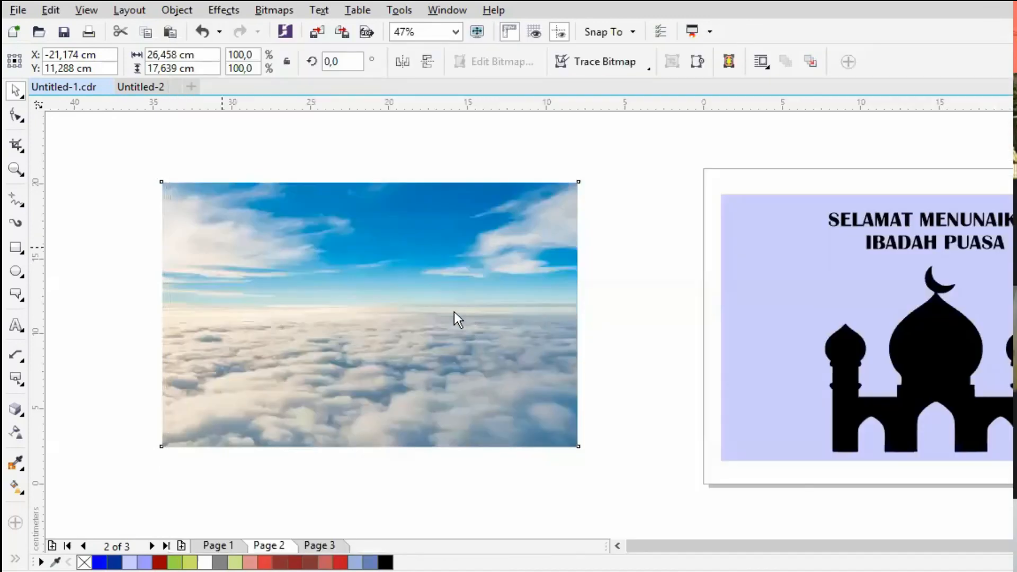
# - Separate the traced sky image from the original photo, then shrink the photo and move it to the far upper left of the canvas
pyautogui.moveTo(386, 311); pyautogui.dragTo(688, 283)
pyautogui.moveTo(308, 285); pyautogui.dragTo(202, 214)
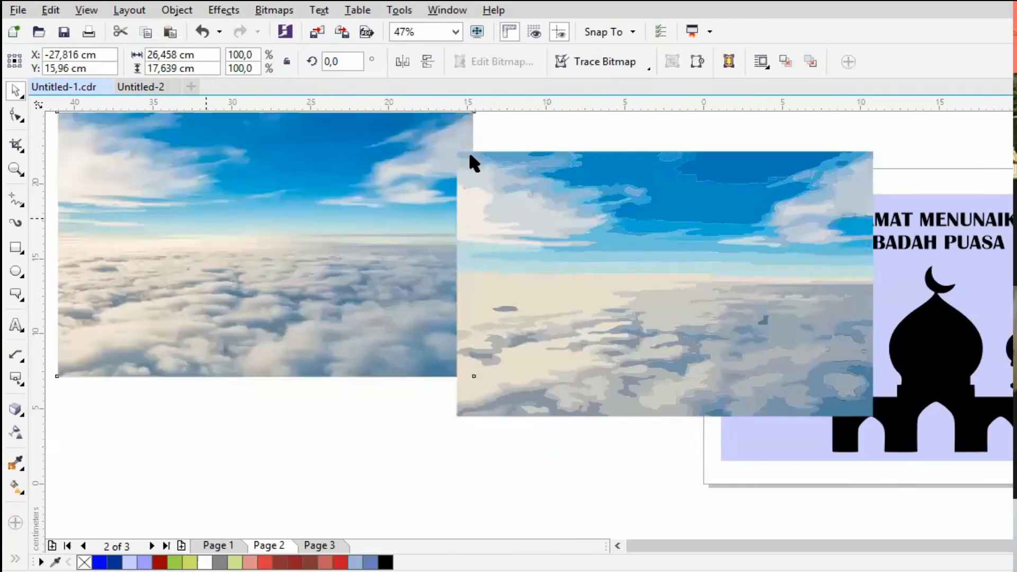
pyautogui.moveTo(473, 112)
pyautogui.mouseDown()
pyautogui.moveTo(455, 152)
pyautogui.moveTo(256, 266)
pyautogui.moveTo(205, 309)
pyautogui.mouseUp()
pyautogui.moveTo(152, 336); pyautogui.dragTo(141, 103)
# - Move the traced sky image beneath the small photo and the mosque silhouette off the card onto the empty canvas between image and page
pyautogui.moveTo(535, 256)
pyautogui.mouseDown()
pyautogui.moveTo(90, 286)
pyautogui.moveTo(156, 255)
pyautogui.mouseUp()
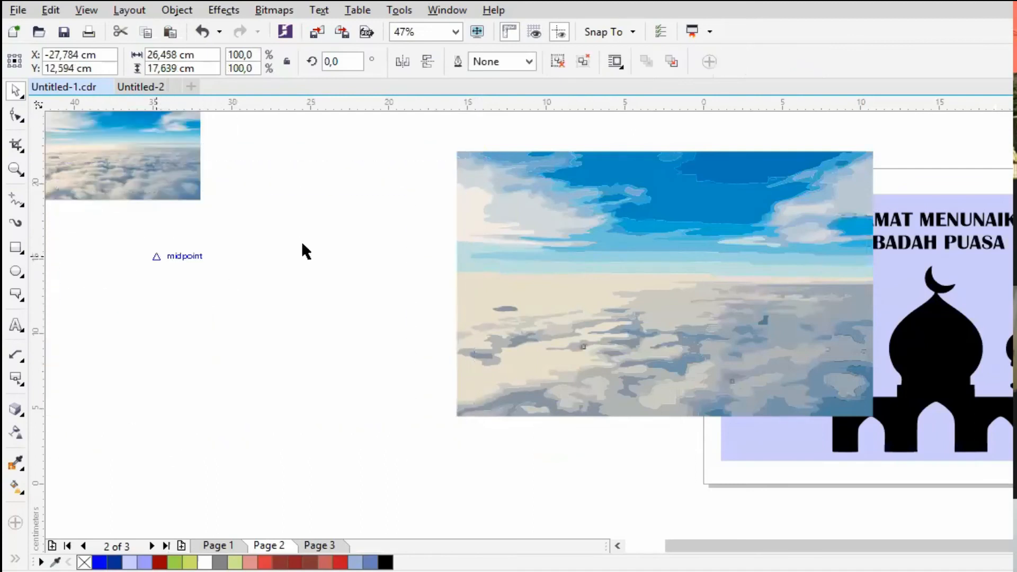
pyautogui.moveTo(916, 371); pyautogui.dragTo(596, 312)
pyautogui.moveTo(395, 259); pyautogui.dragTo(298, 296)
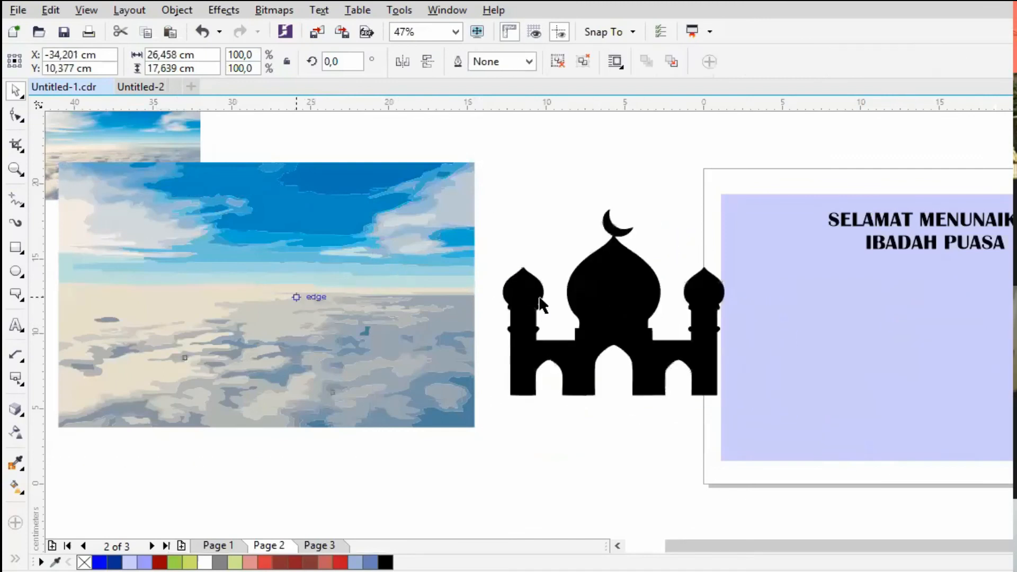
pyautogui.moveTo(614, 309); pyautogui.dragTo(551, 258)
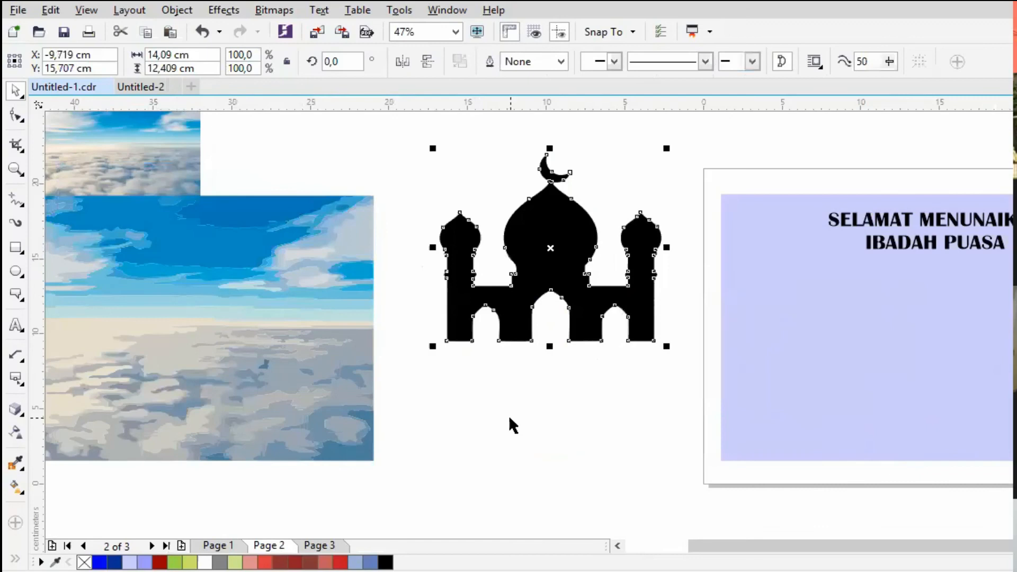
# - Clear space by moving the mosque silhouette over the card's upper left corner and the traced sky image farther up and left
pyautogui.click(510, 419)
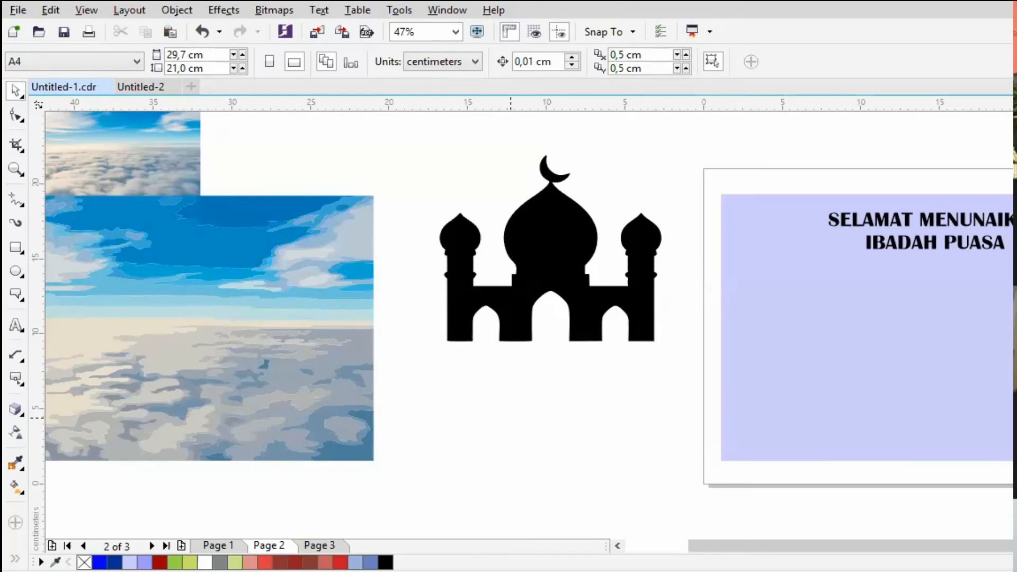
pyautogui.moveTo(563, 236); pyautogui.dragTo(709, 181)
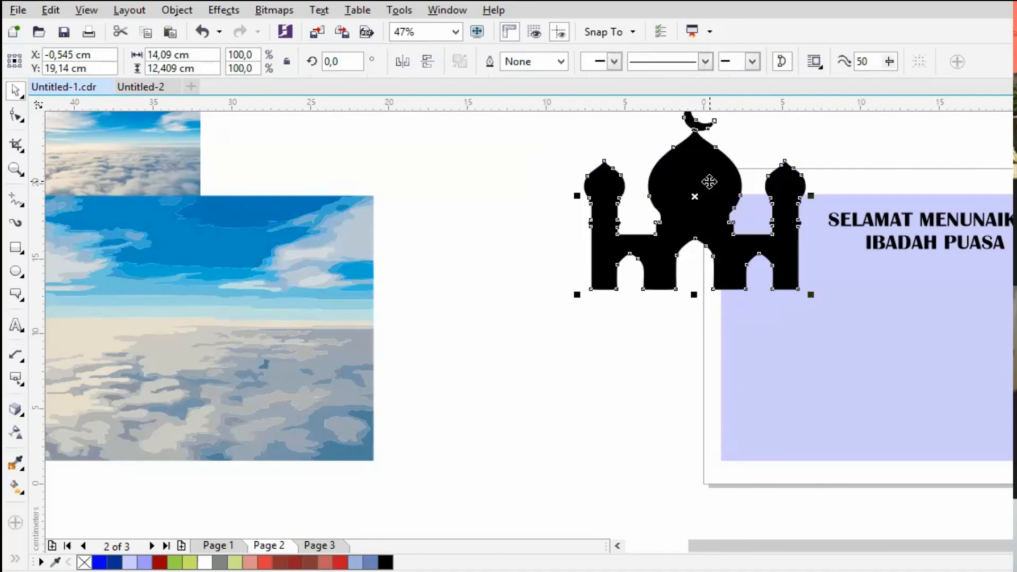
pyautogui.click(363, 288)
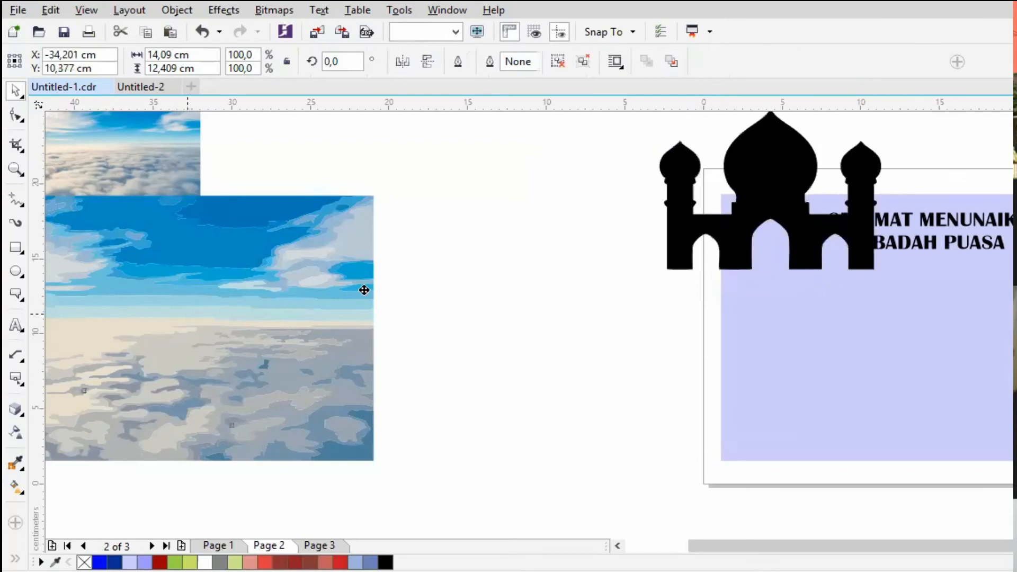
pyautogui.moveTo(363, 288); pyautogui.dragTo(205, 228)
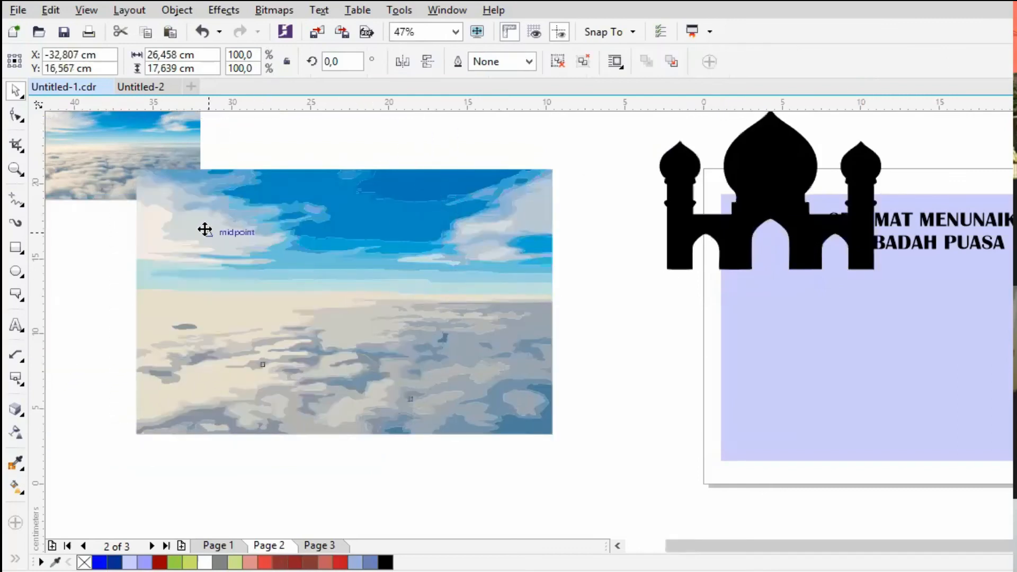
pyautogui.click(572, 243)
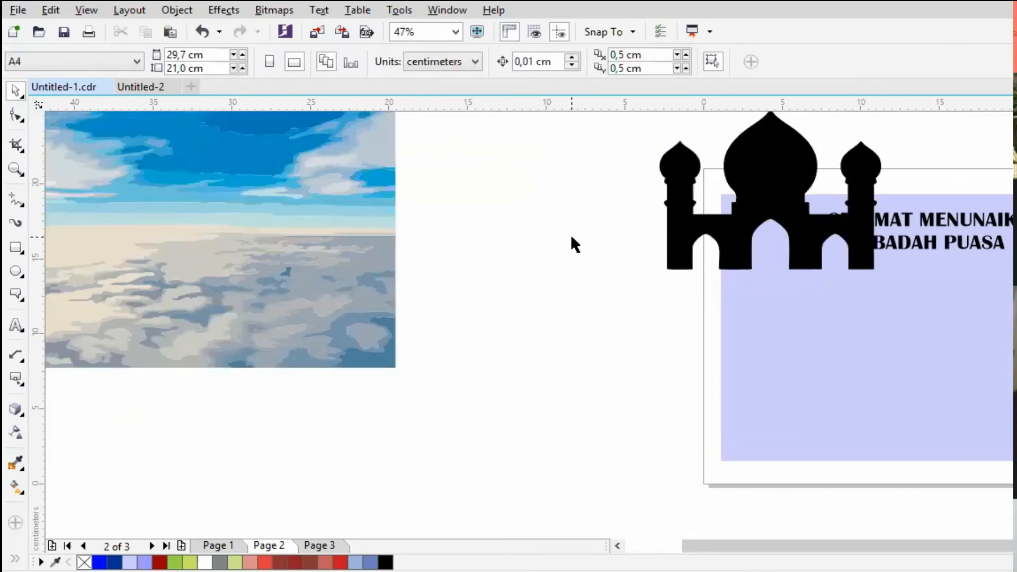
# - Paste the carrot picture, place it on the canvas between the sky image and the mosque, and enlarge it to about 9.86 cm
pyautogui.hotkey('ctrl', 'v')
pyautogui.moveTo(907, 312); pyautogui.dragTo(484, 247)
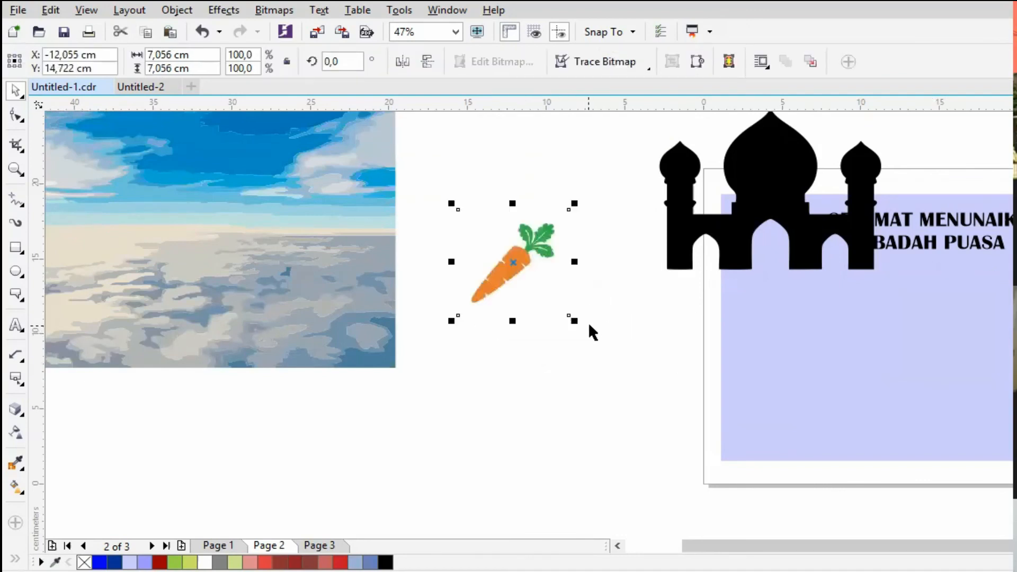
pyautogui.moveTo(571, 316); pyautogui.dragTo(609, 354)
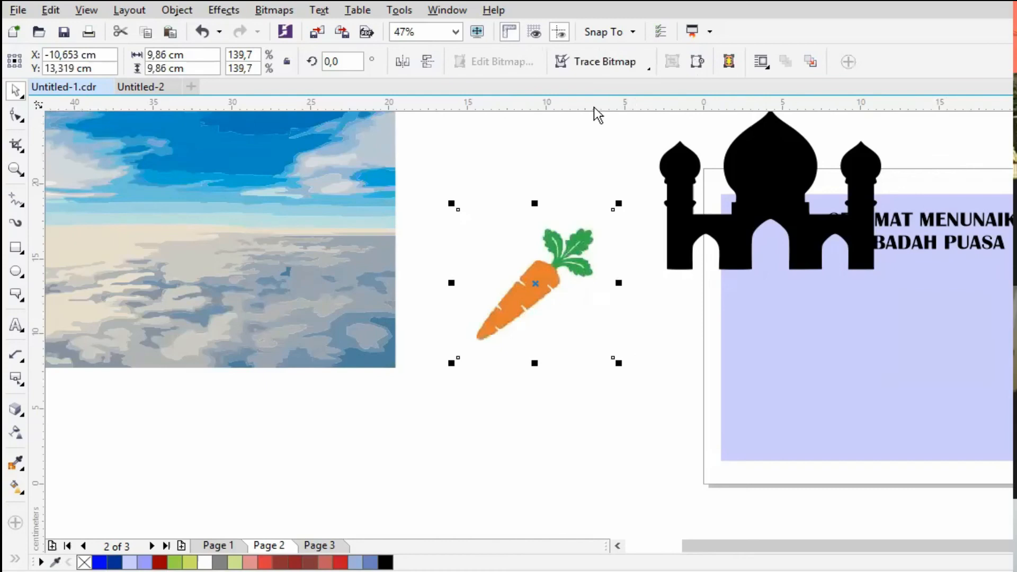
# - Trace the carrot bitmap with an Outline trace of image type Logo, keeping the original image and removing the background
pyautogui.click(628, 62)
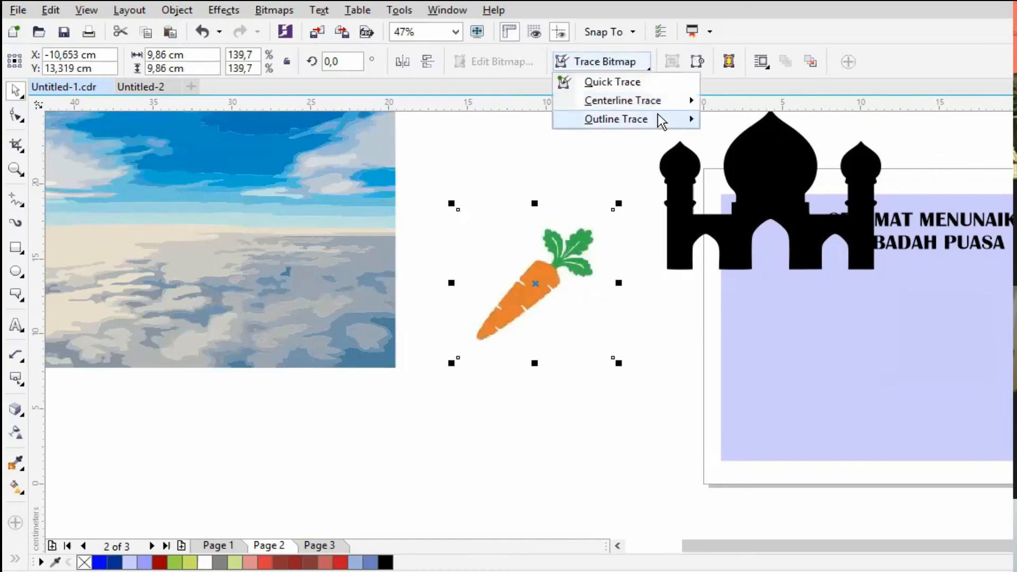
pyautogui.moveTo(658, 113)
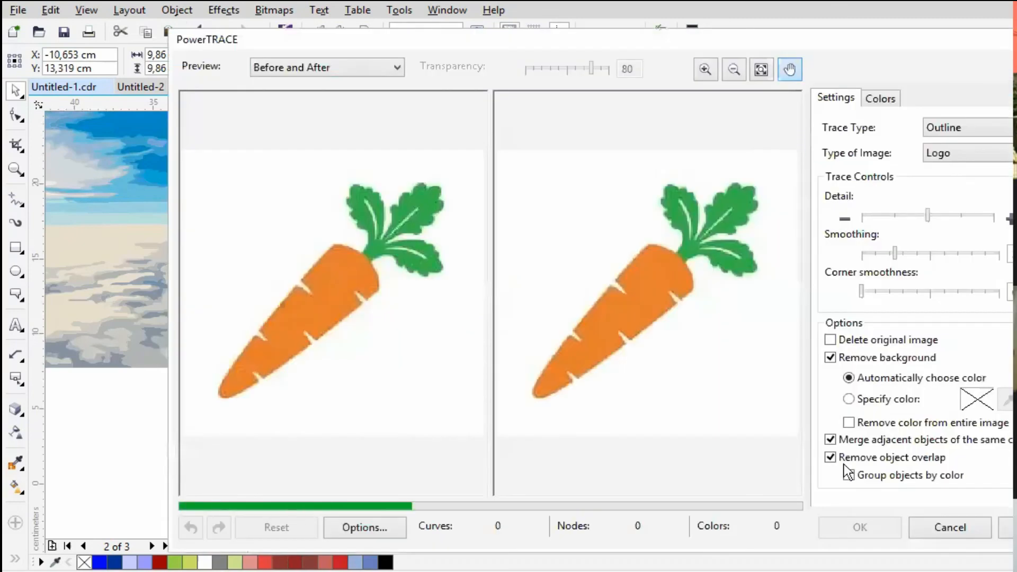
pyautogui.click(859, 528)
# - Separate the traced carrot from the original picture, moving the original up over the sky image's corner and the tracing below it
pyautogui.moveTo(535, 273); pyautogui.dragTo(602, 377)
pyautogui.moveTo(530, 239)
pyautogui.mouseDown()
pyautogui.moveTo(463, 136)
pyautogui.moveTo(431, 129)
pyautogui.moveTo(427, 88)
pyautogui.mouseUp()
pyautogui.moveTo(613, 384); pyautogui.dragTo(518, 295)
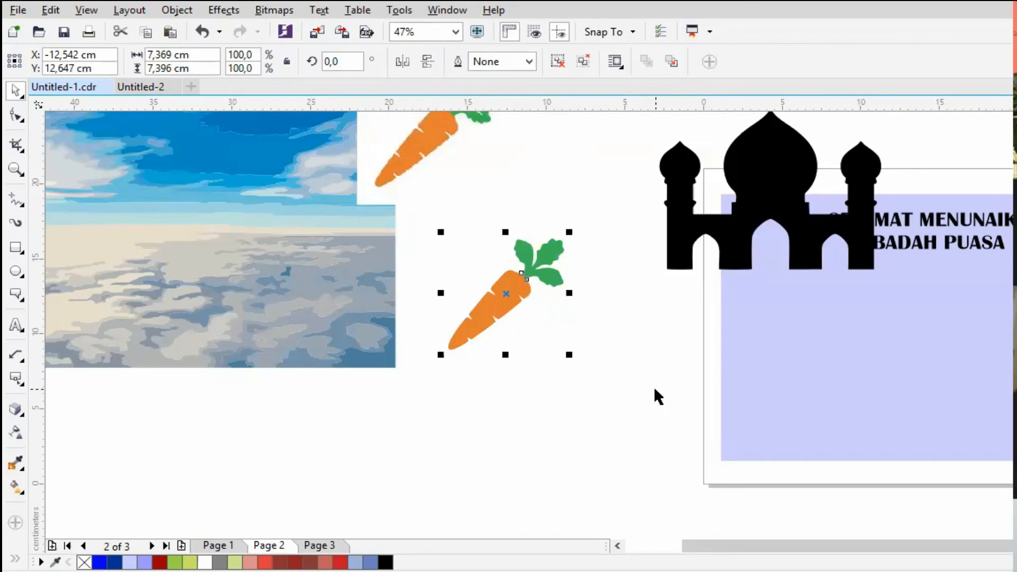
pyautogui.moveTo(513, 304); pyautogui.dragTo(524, 302)
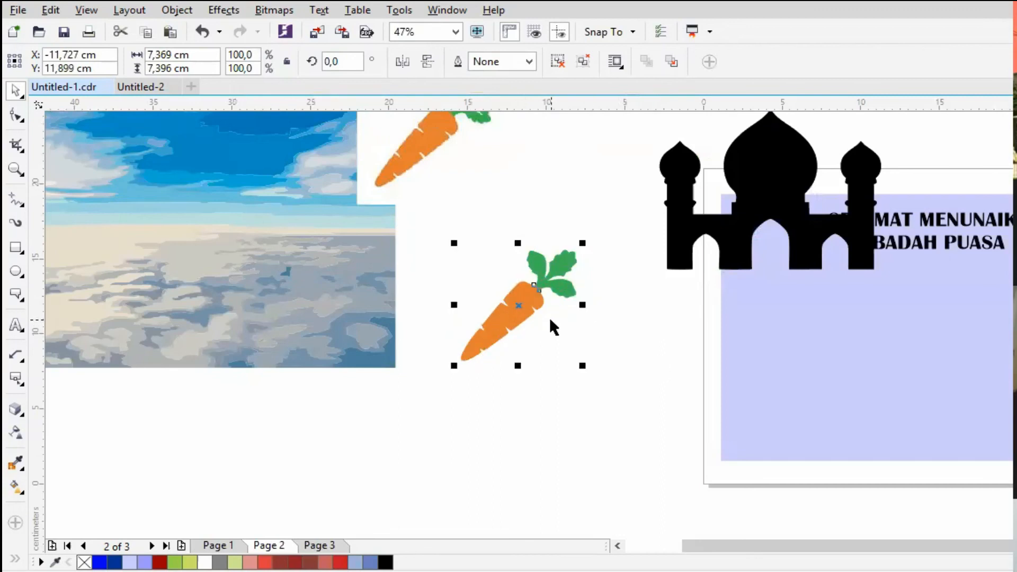
# - Ungroup the traced carrot, try moving its orange body away from the leaves, and undo that move
pyautogui.hotkey('ctrl', 'u')
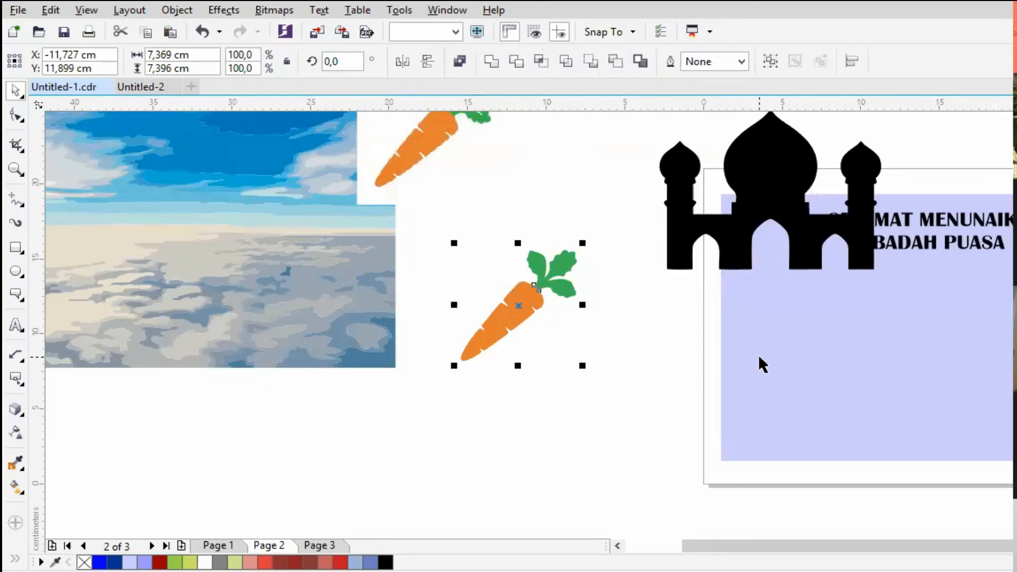
pyautogui.click(664, 325)
pyautogui.click(527, 299)
pyautogui.moveTo(527, 299); pyautogui.dragTo(500, 319)
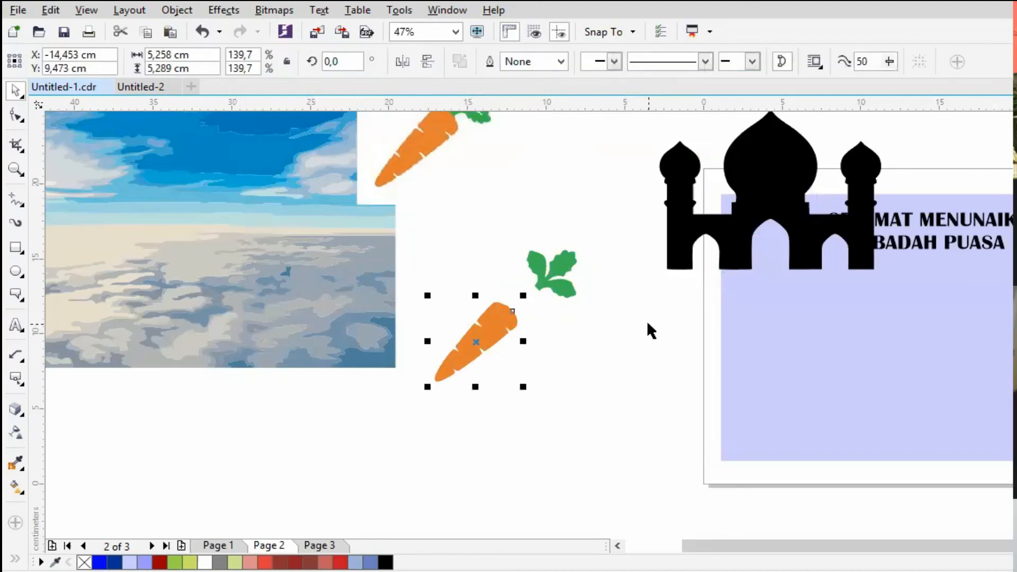
pyautogui.hotkey('ctrl', 'z')
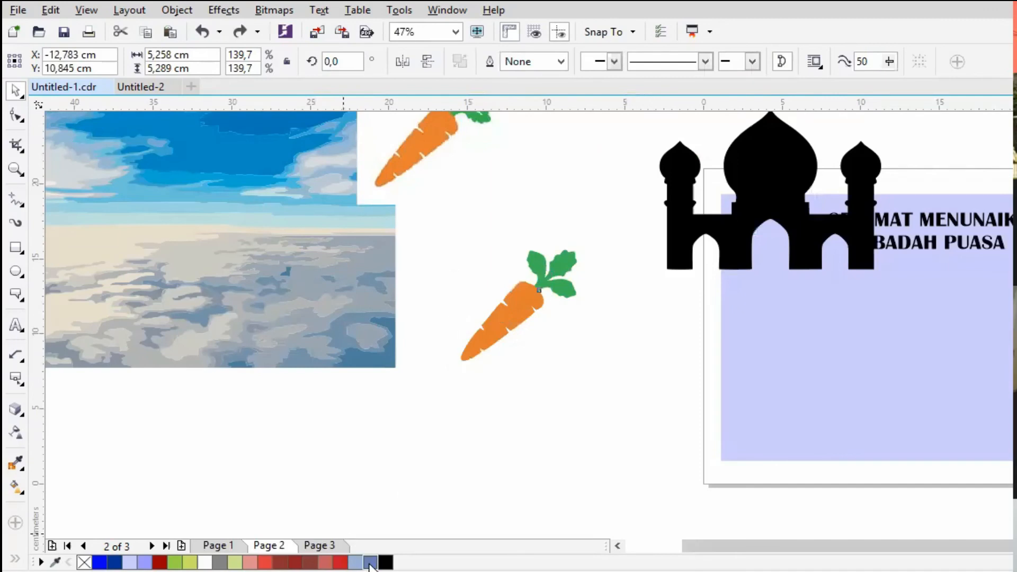
# - Fill the traced carrot's body with Ruby Red
pyautogui.click(369, 564)
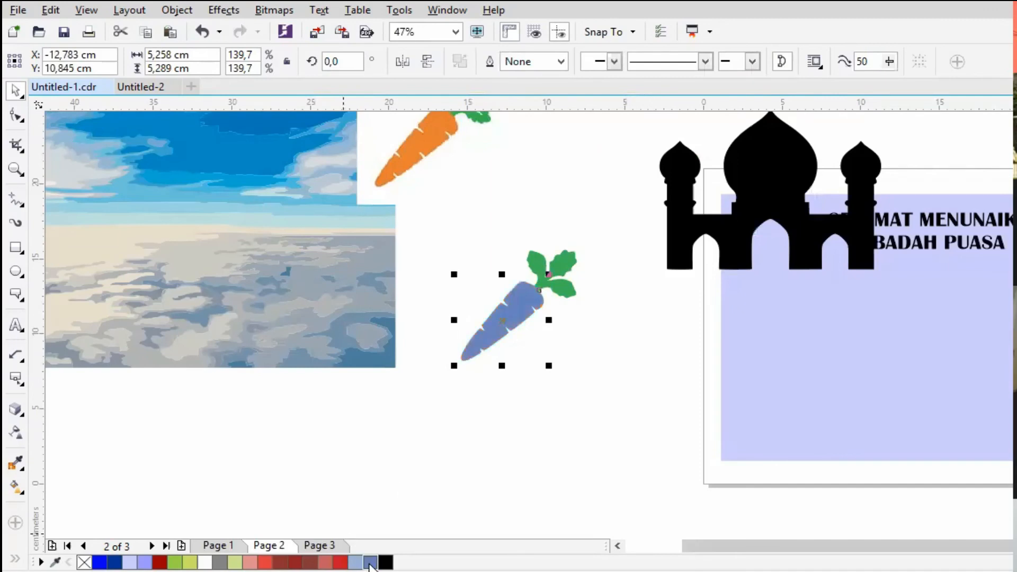
pyautogui.click(160, 562)
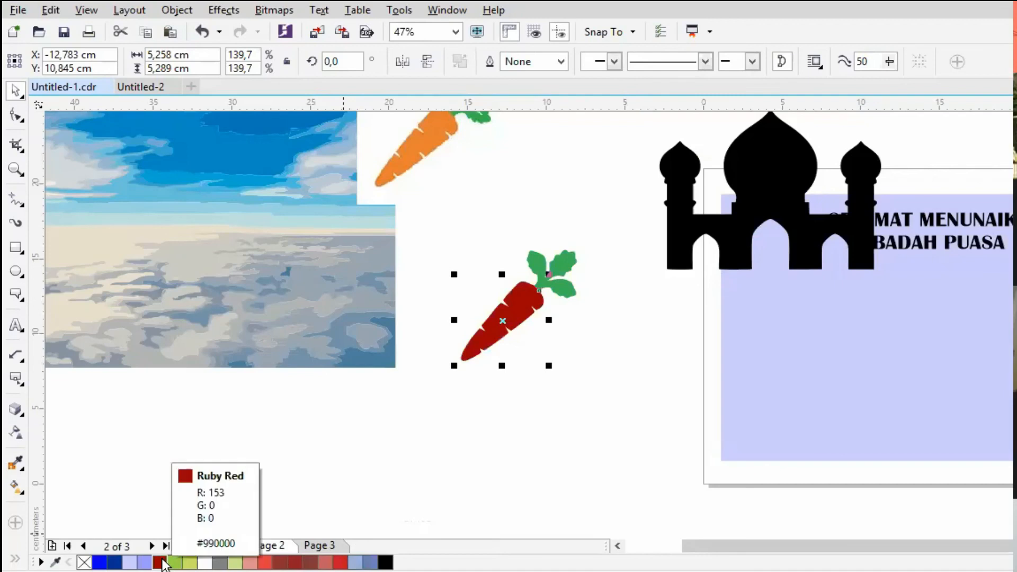
pyautogui.click(560, 261)
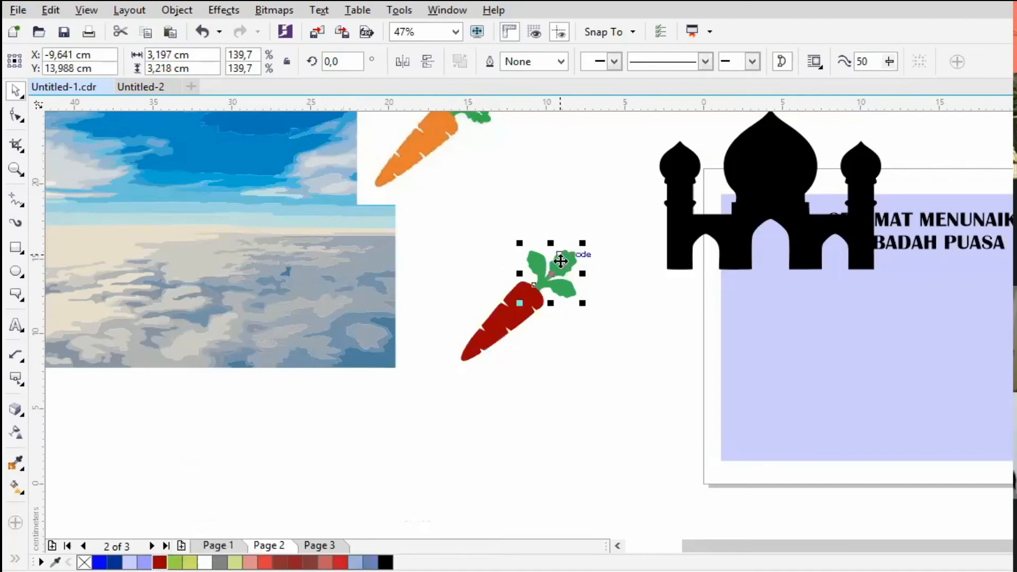
pyautogui.click(353, 462)
# - Move the traced sky image down and right, and place the original sky photo just above it for comparison
pyautogui.moveTo(301, 320); pyautogui.dragTo(379, 380)
pyautogui.moveTo(330, 264); pyautogui.dragTo(332, 312)
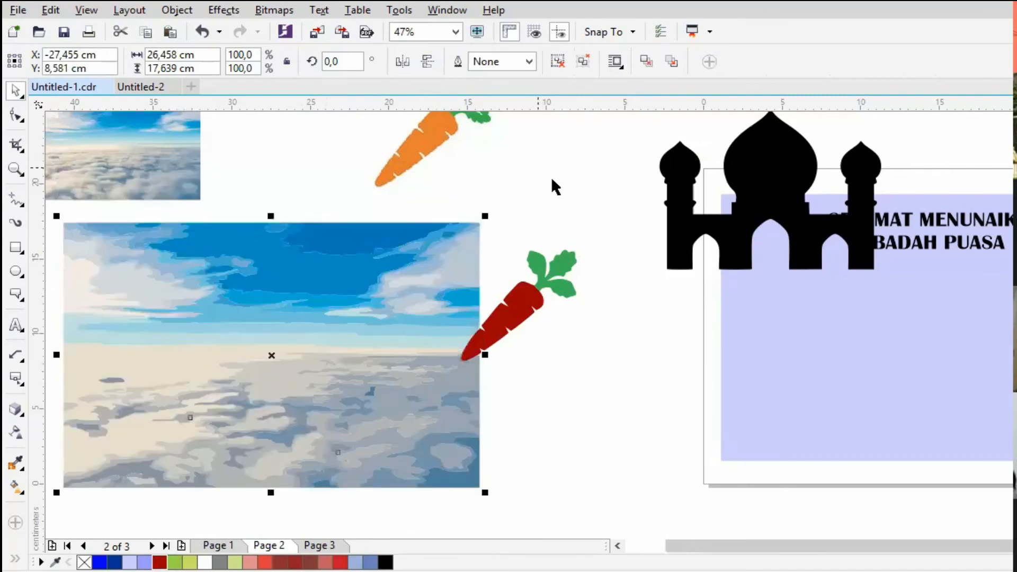
pyautogui.click(230, 203)
pyautogui.moveTo(178, 169); pyautogui.dragTo(221, 205)
pyautogui.moveTo(250, 130); pyautogui.dragTo(295, 135)
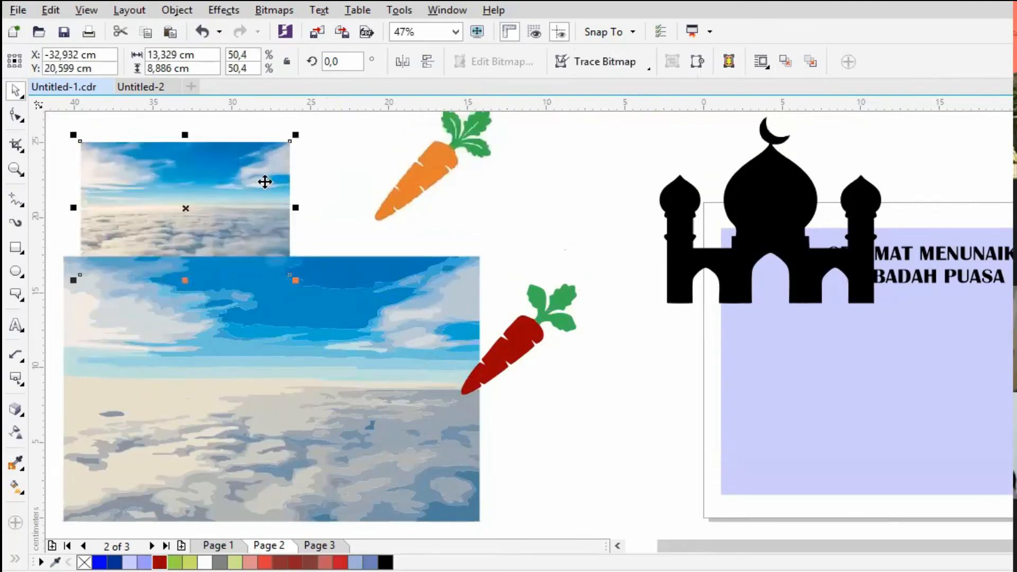
pyautogui.click(270, 415)
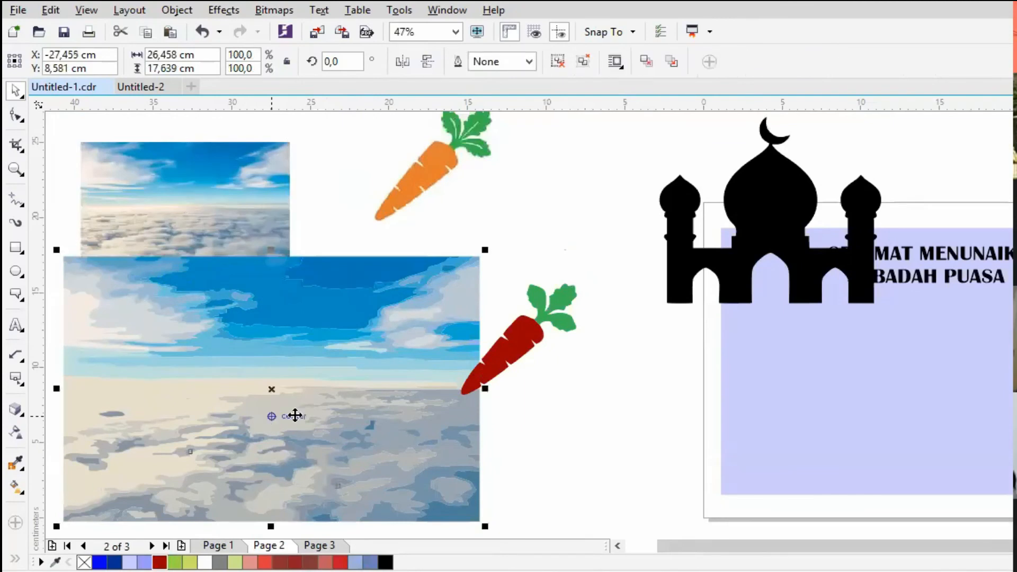
pyautogui.click(506, 431)
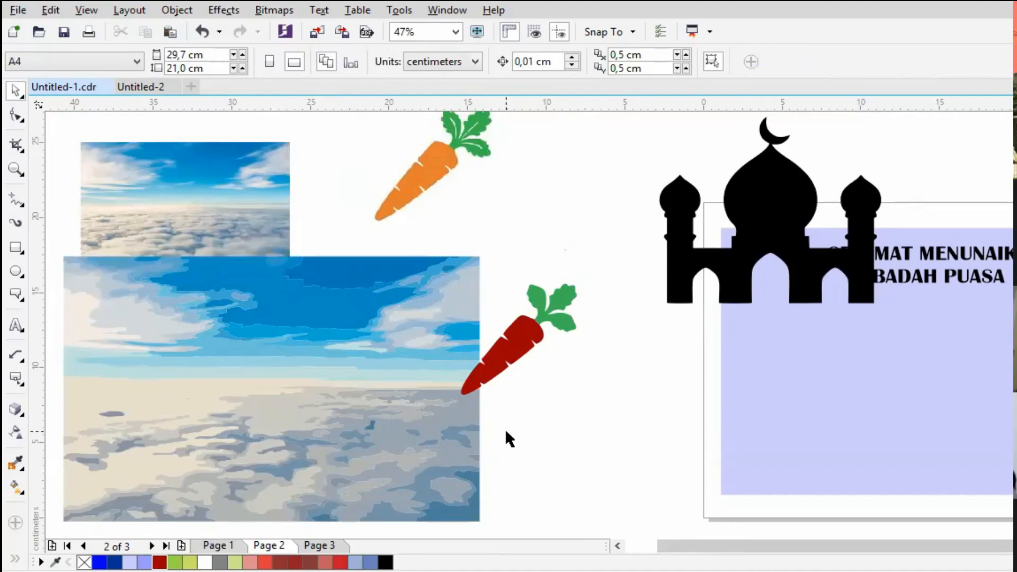
# - Try moving the red carrot body up over the leaves, and undo the move
pyautogui.click(528, 333)
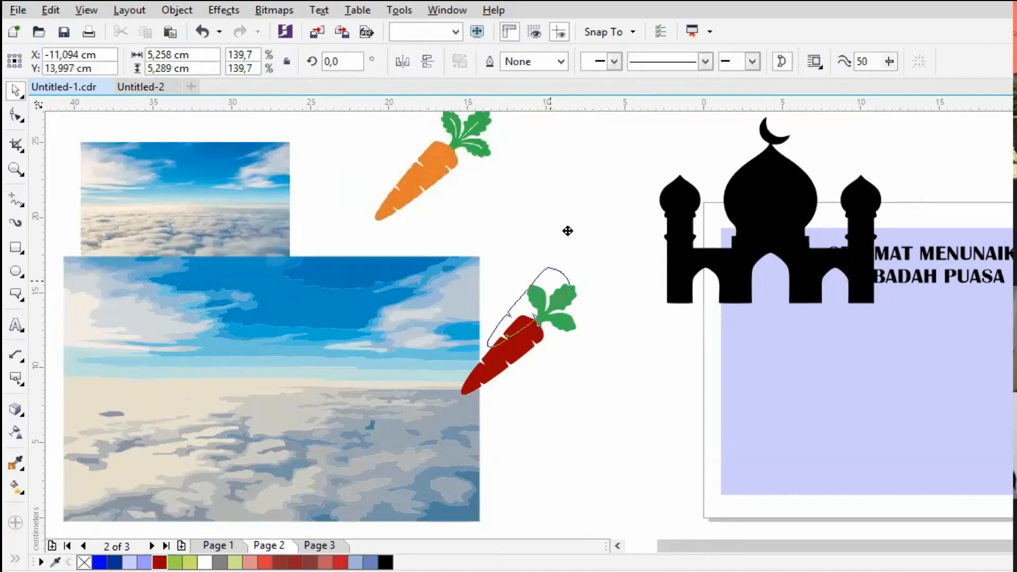
pyautogui.moveTo(567, 229); pyautogui.dragTo(569, 229)
pyautogui.hotkey('ctrl', 'z')
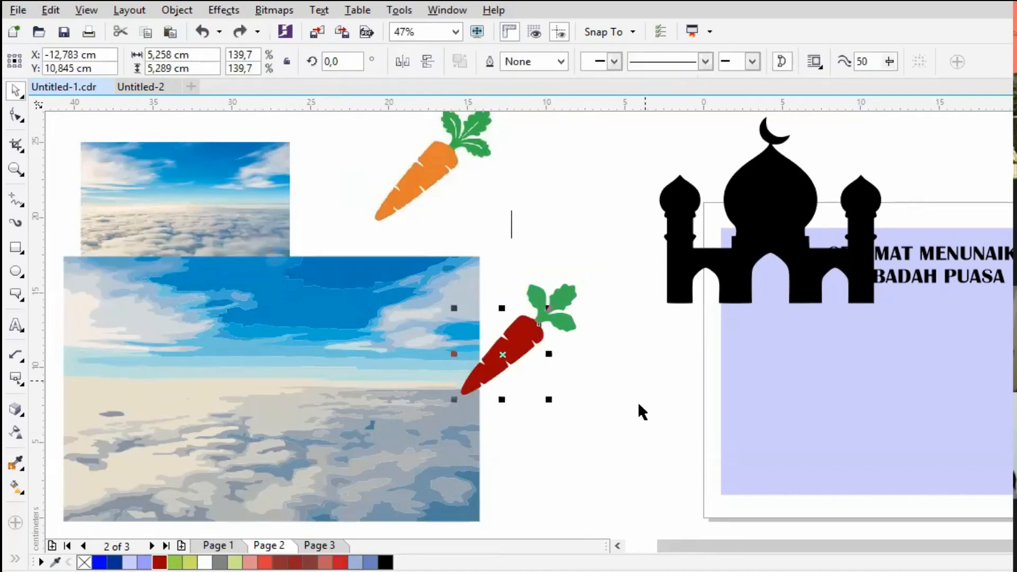
# - Fill the traced carrot's leaves with light green and move the whole recoloured carrot up beside the original carrot picture
pyautogui.click(561, 291)
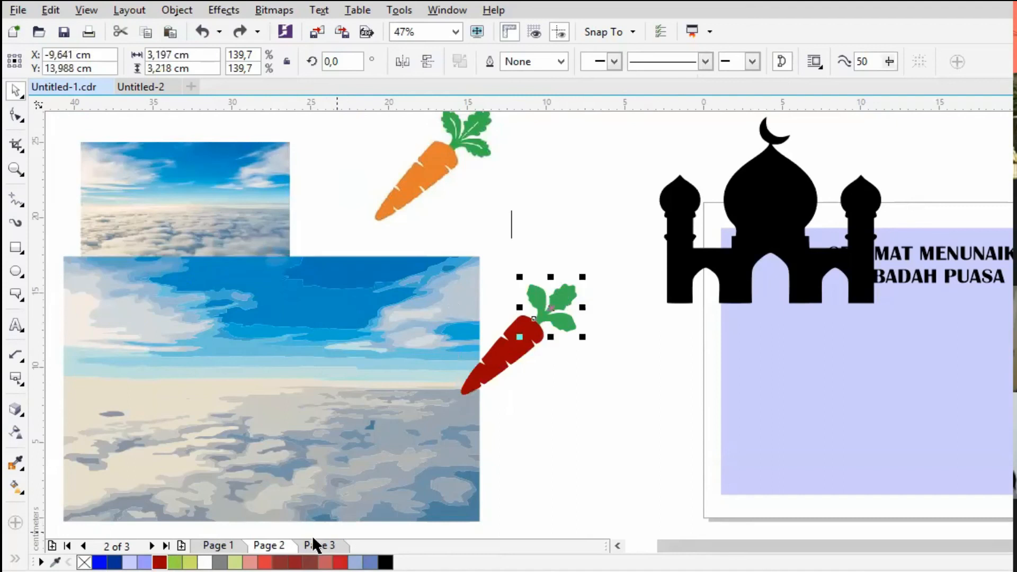
pyautogui.click(178, 562)
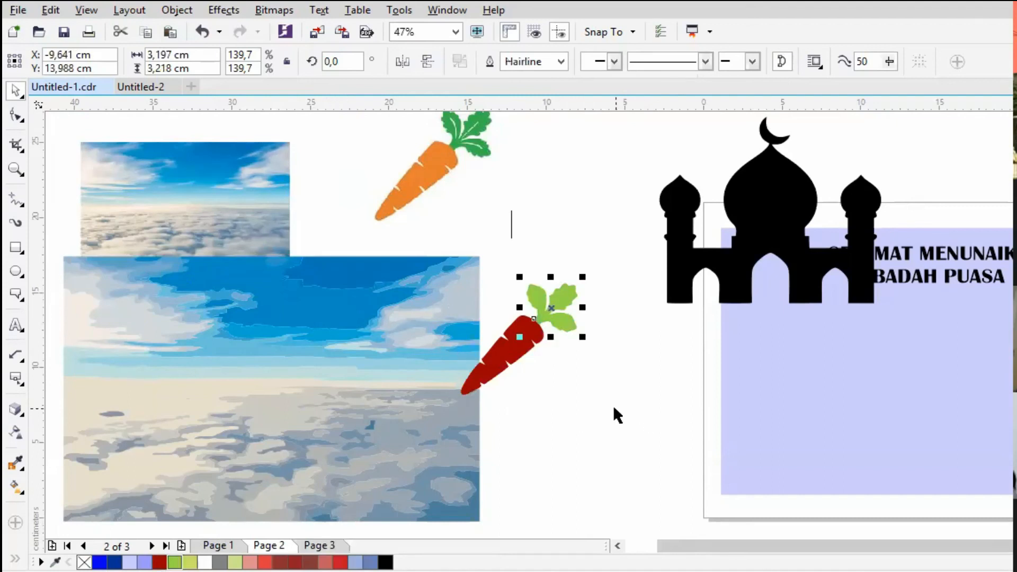
pyautogui.moveTo(676, 535); pyautogui.dragTo(408, 249)
pyautogui.moveTo(534, 319); pyautogui.dragTo(592, 195)
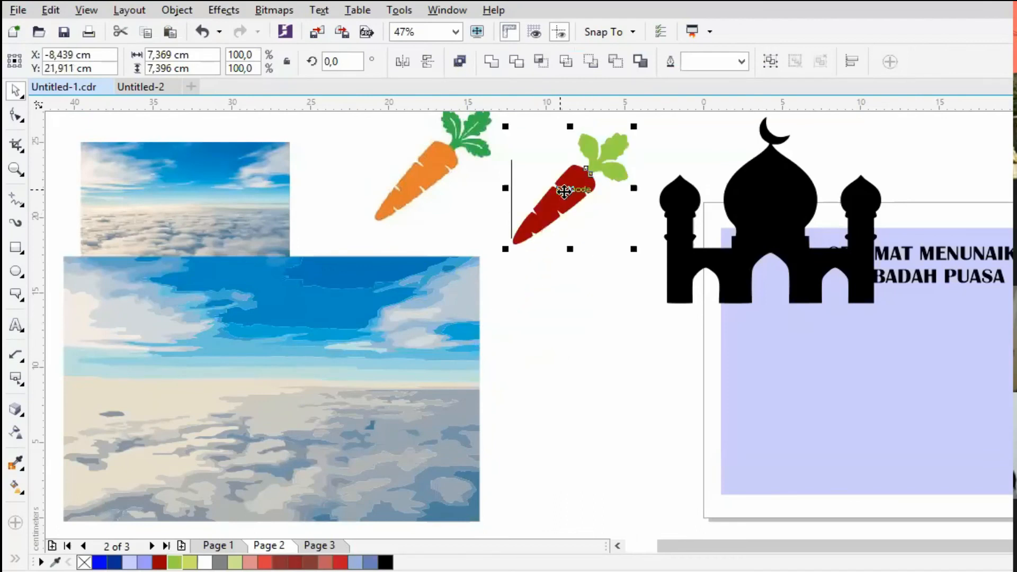
pyautogui.moveTo(564, 189); pyautogui.dragTo(569, 240)
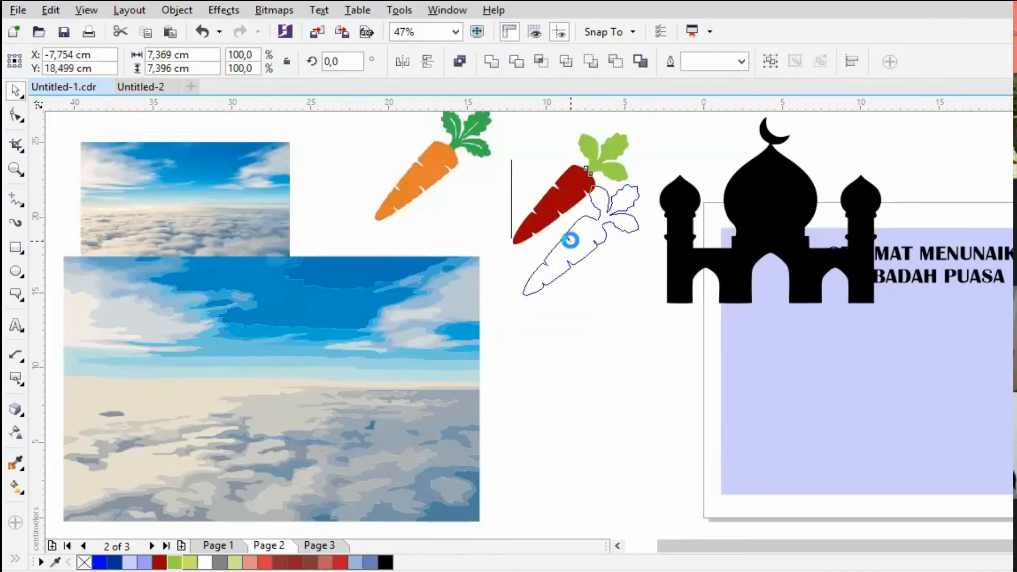
pyautogui.click(608, 404)
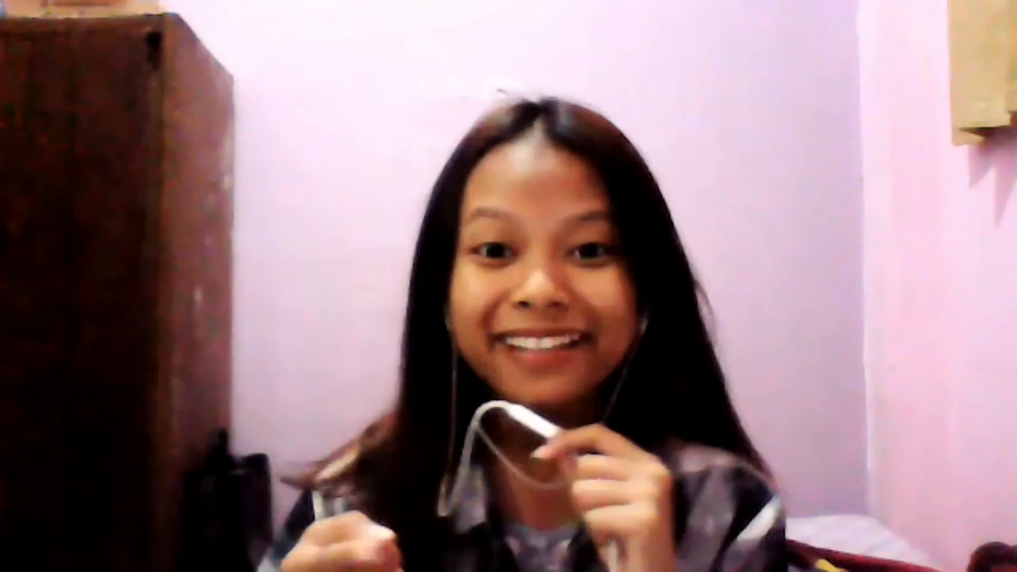